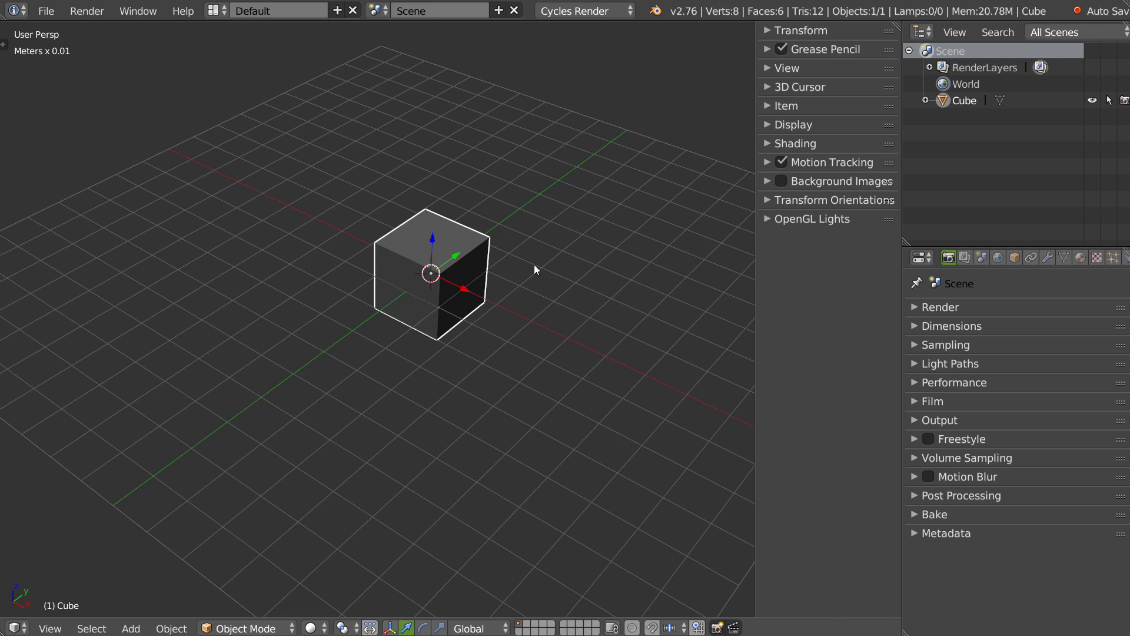
middle_drag(535, 267, 283, 429)
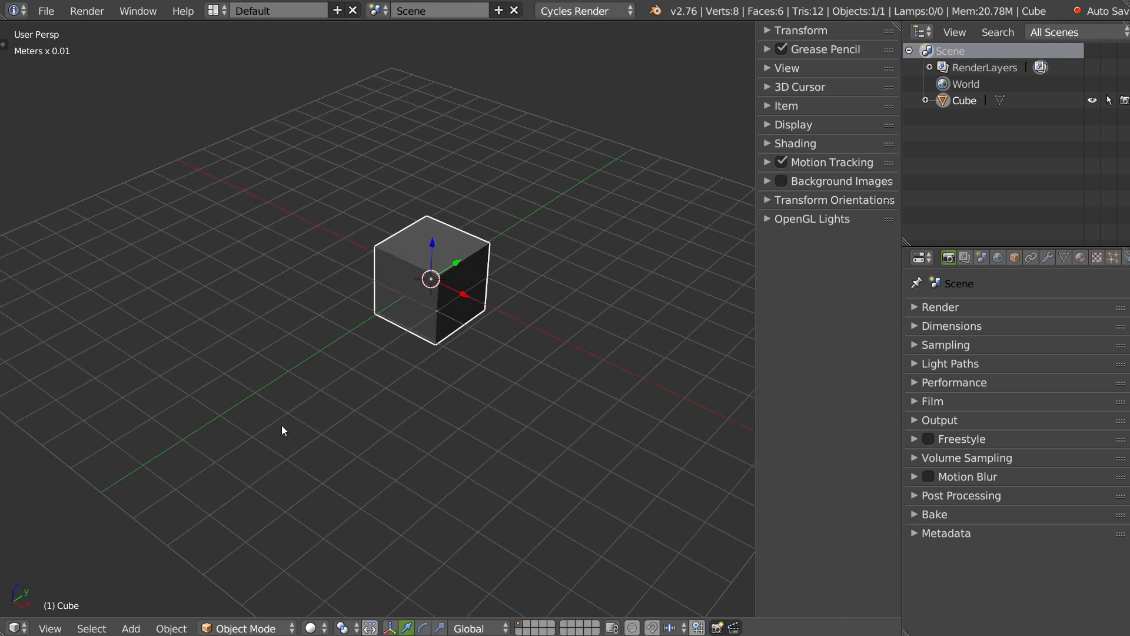
middle_drag(399, 361, 553, 257)
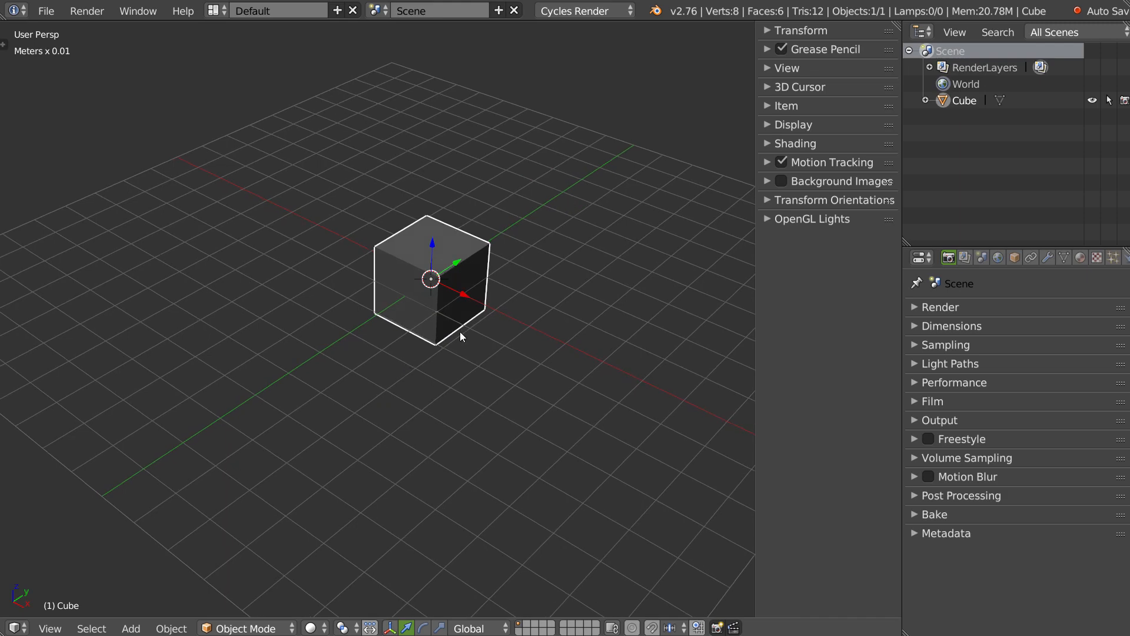
Step: Install the asset_management.zip add-on from the E:\ drive in the user preferences and enable it
click(46, 10)
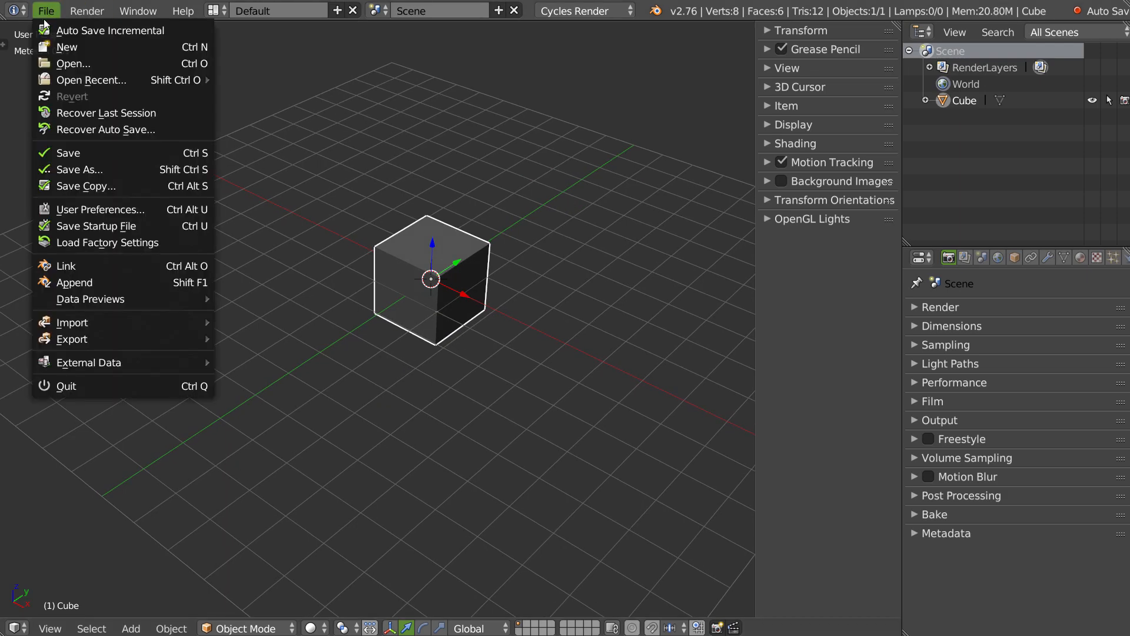
click(115, 208)
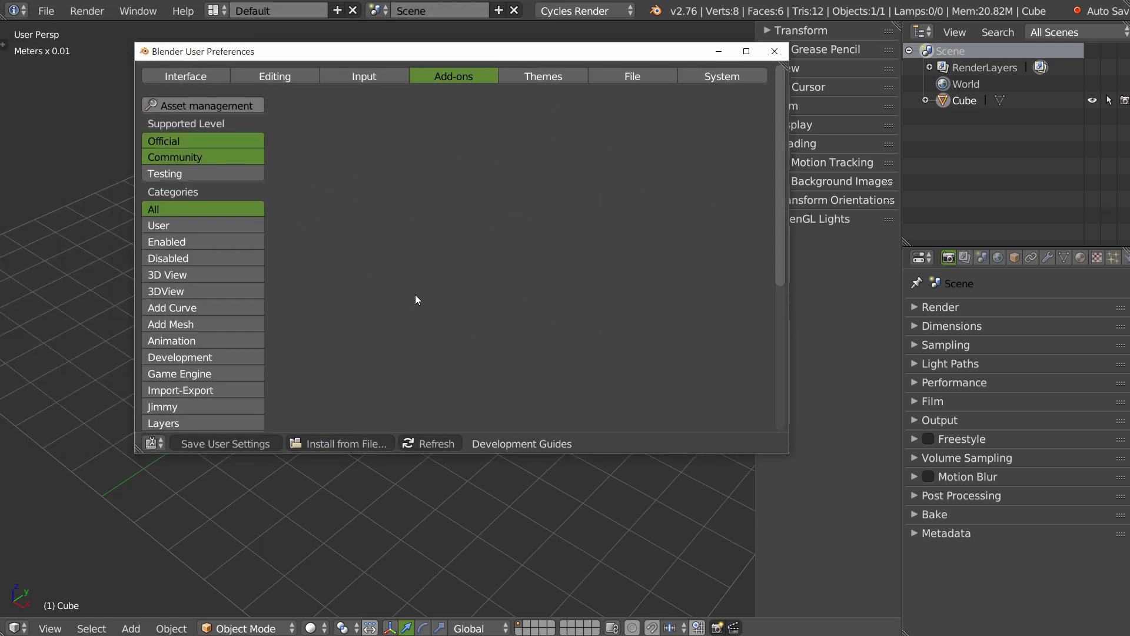
click(331, 443)
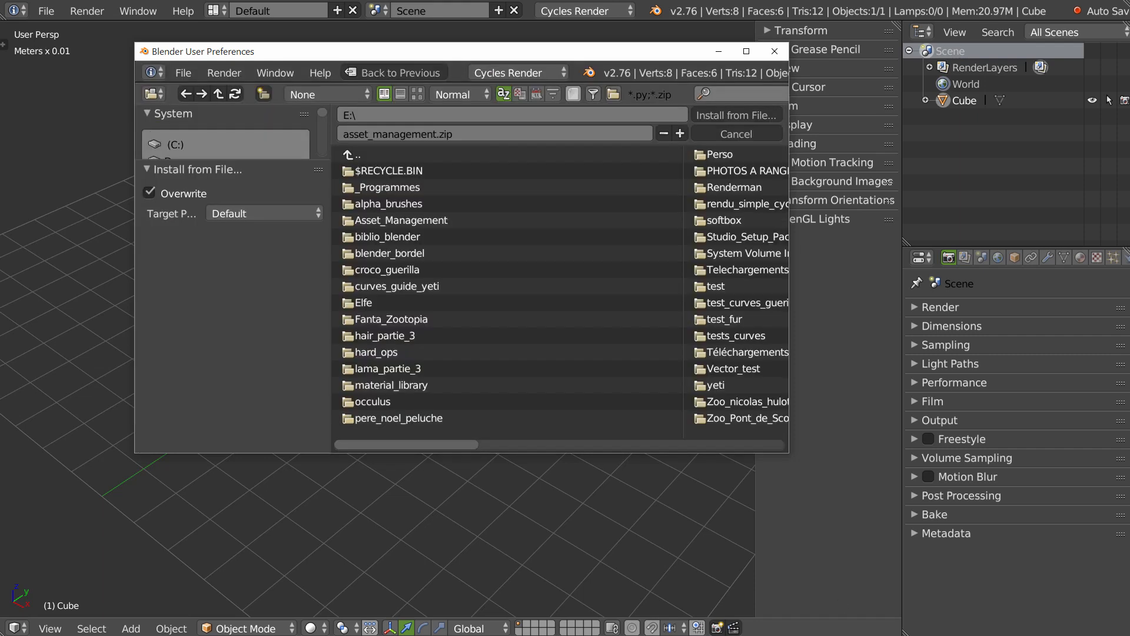
key(Return)
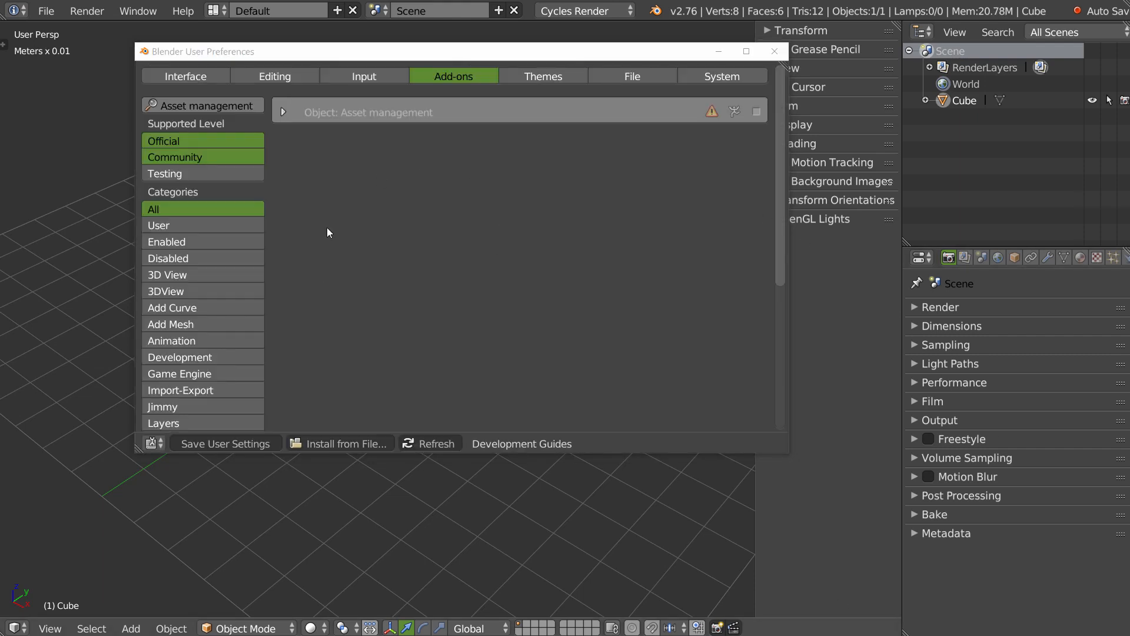
click(755, 112)
Step: Set the Asset management add-on's library path to C:\biblio_test\, review its info text and close the preferences
drag(386, 54, 325, 56)
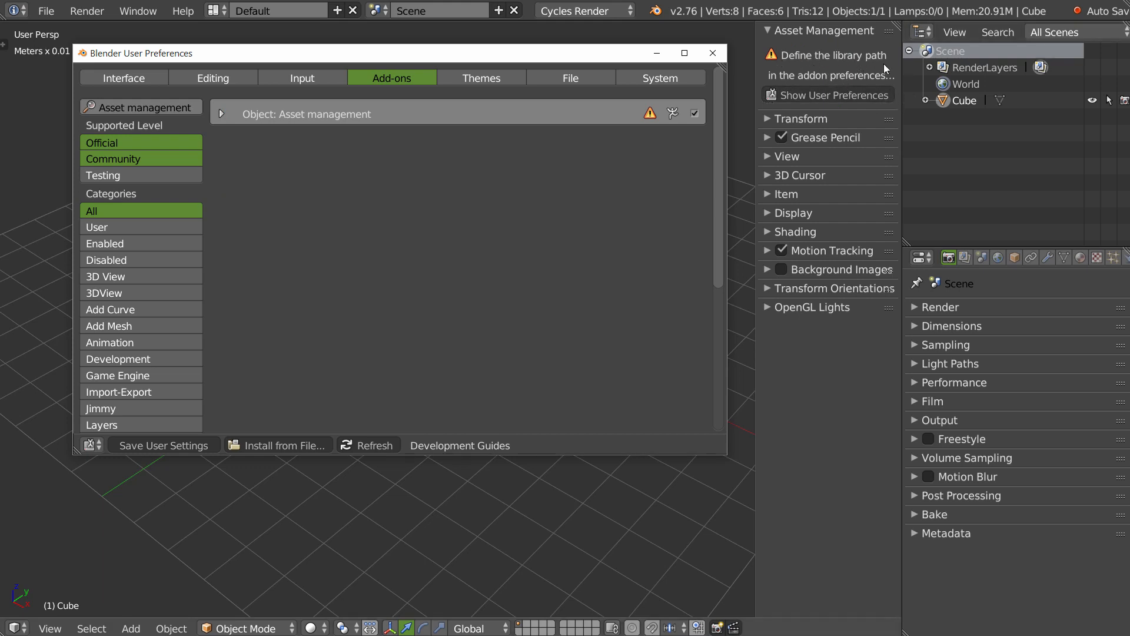
click(219, 113)
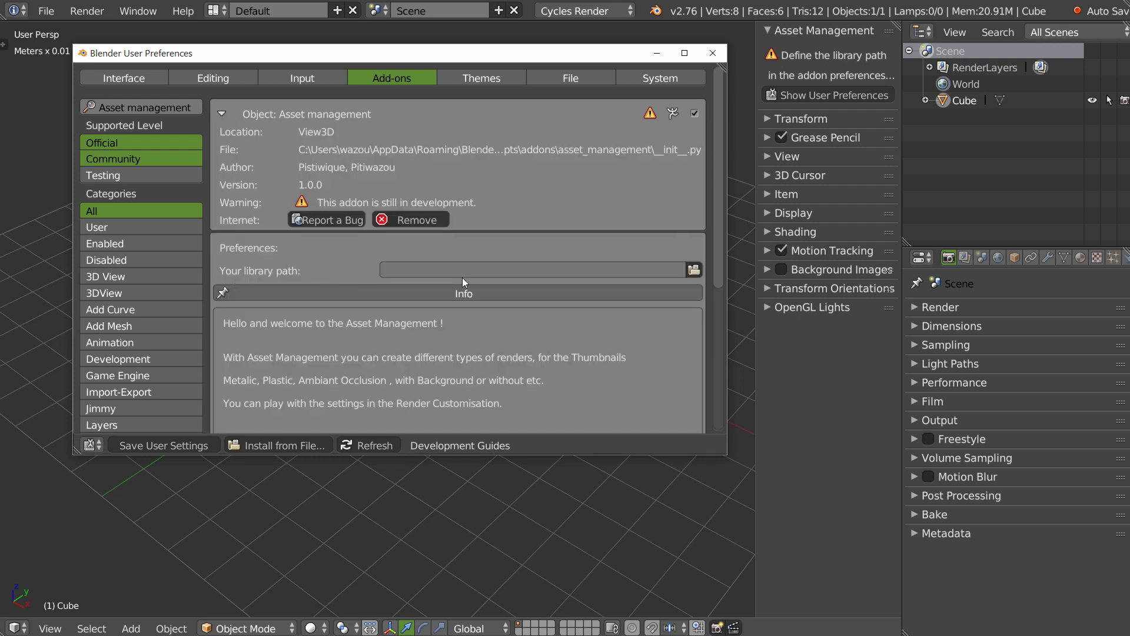
click(415, 269)
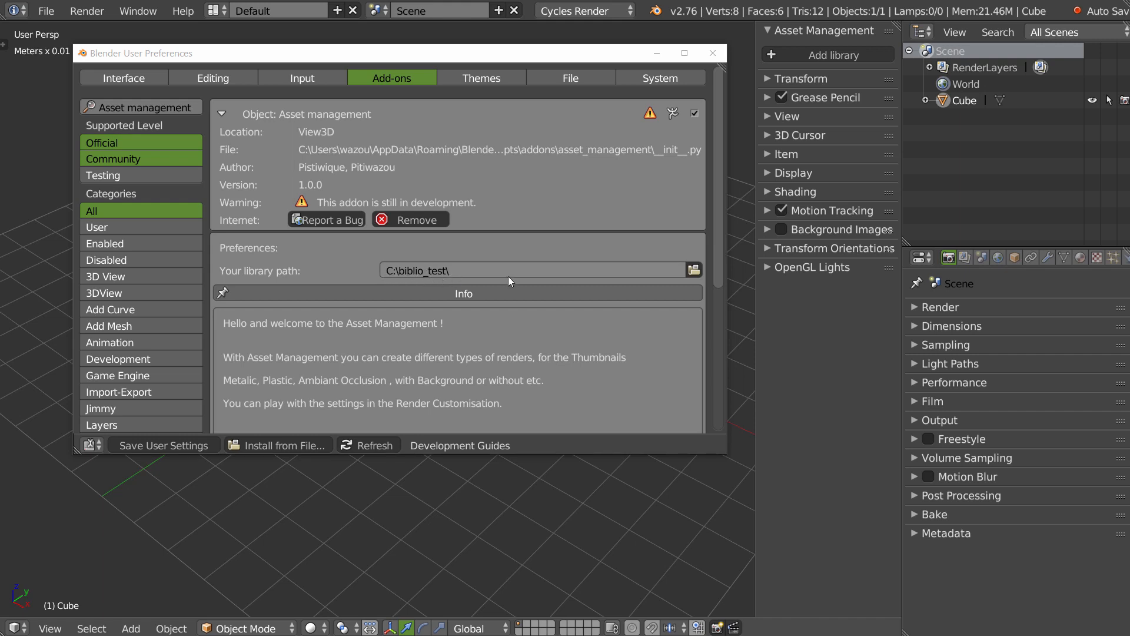
scroll(337, 376, down, 6)
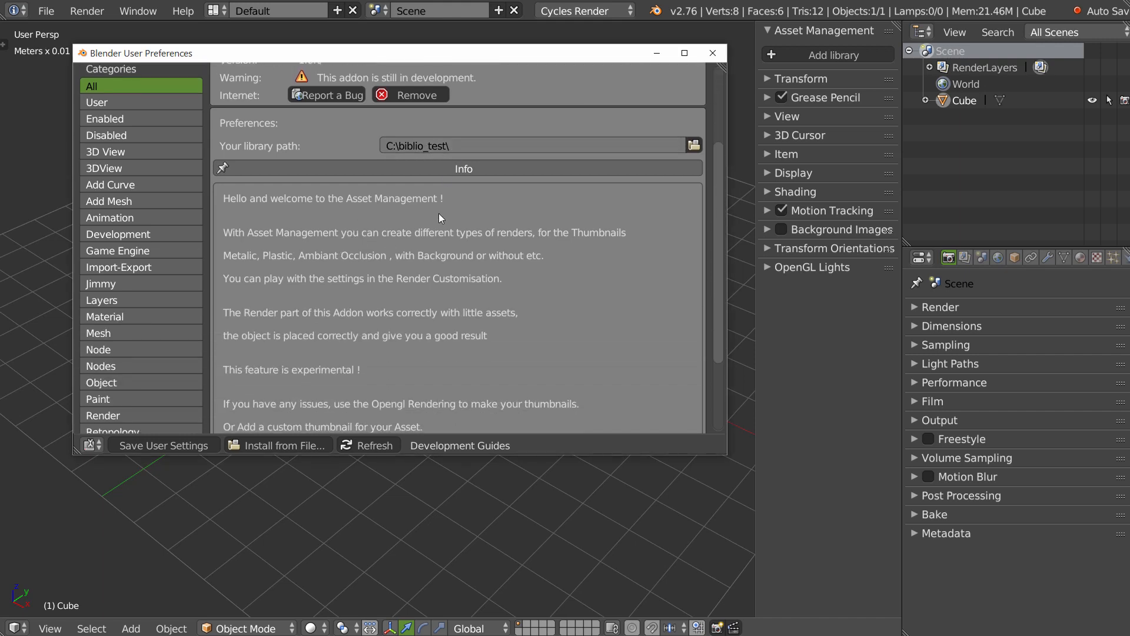
scroll(430, 212, down, 1)
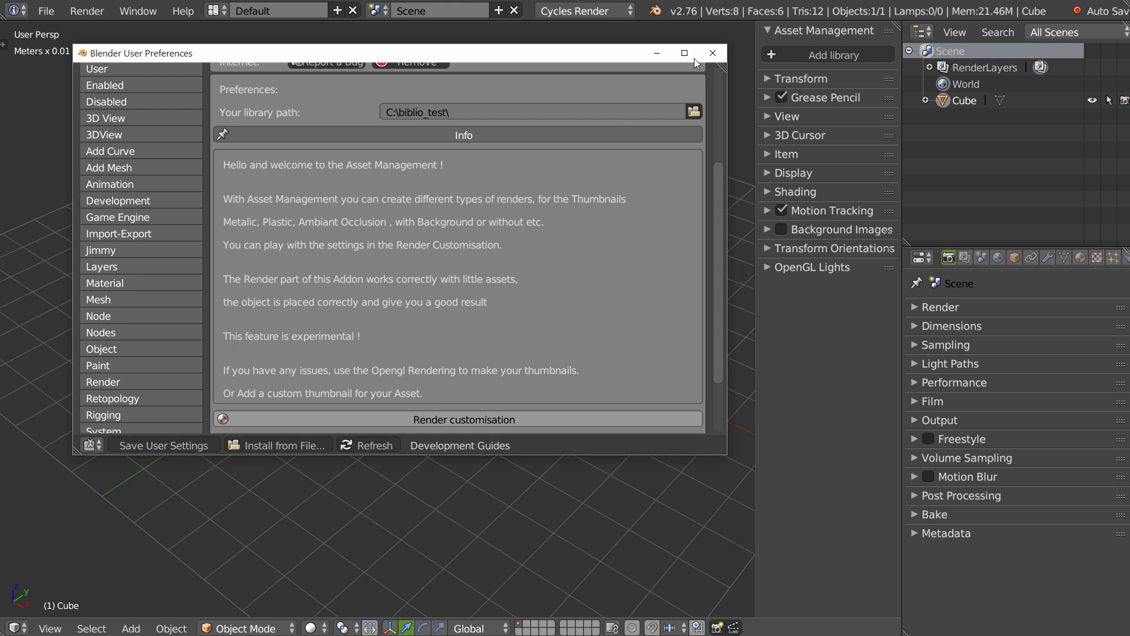
click(712, 54)
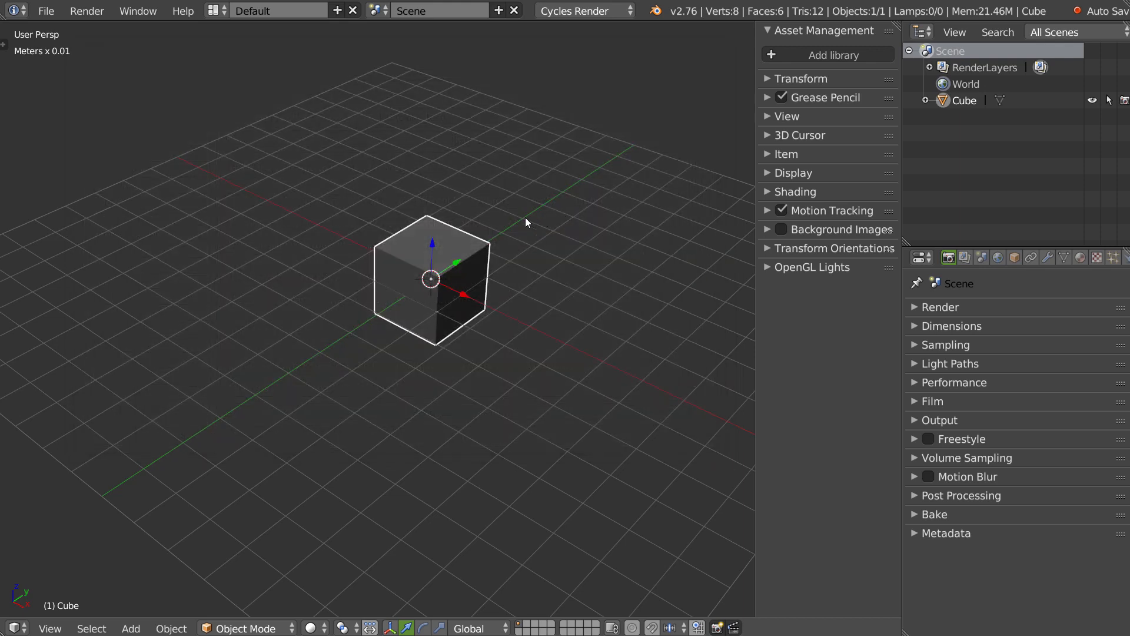
Step: Add a new asset library named lib_01
middle_drag(528, 222, 620, 140)
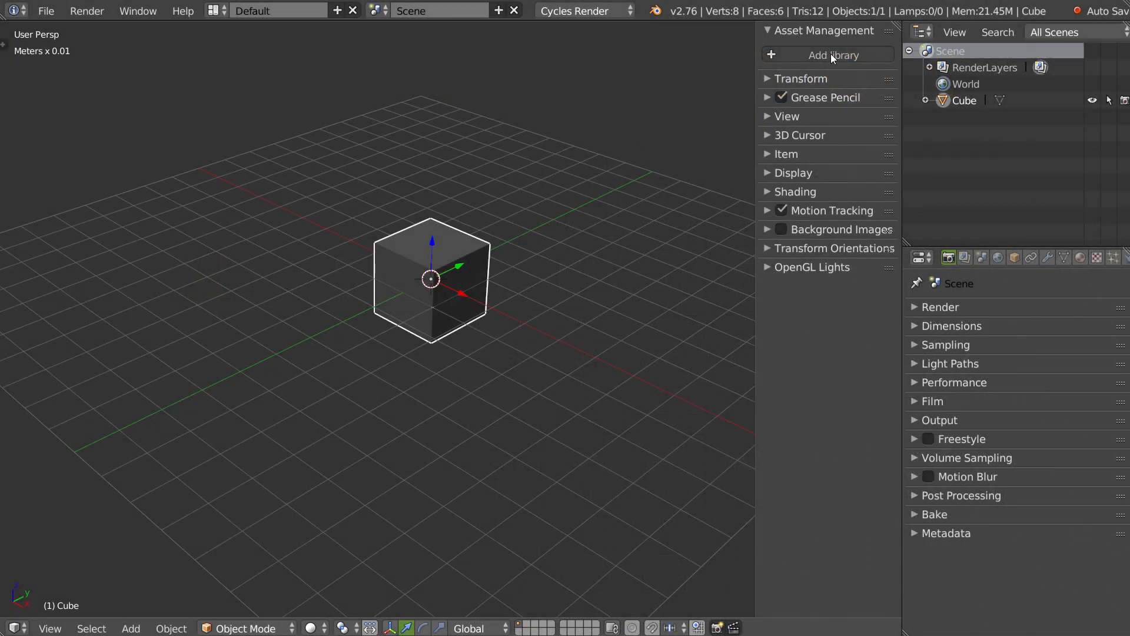
click(831, 55)
click(815, 71)
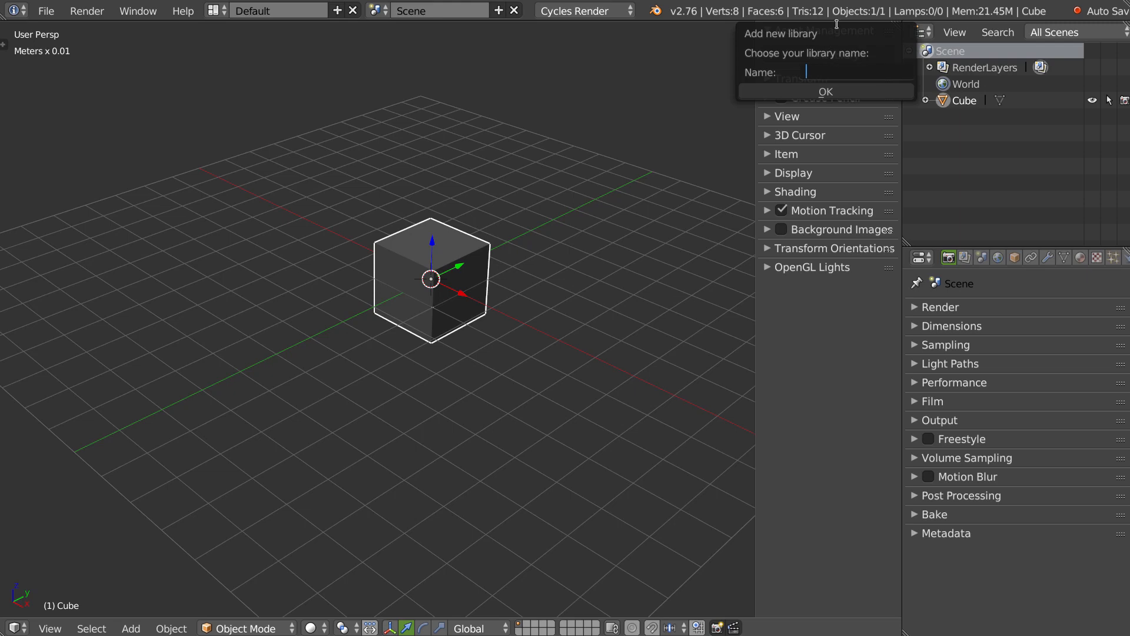
text(lib_0)
key(Return)
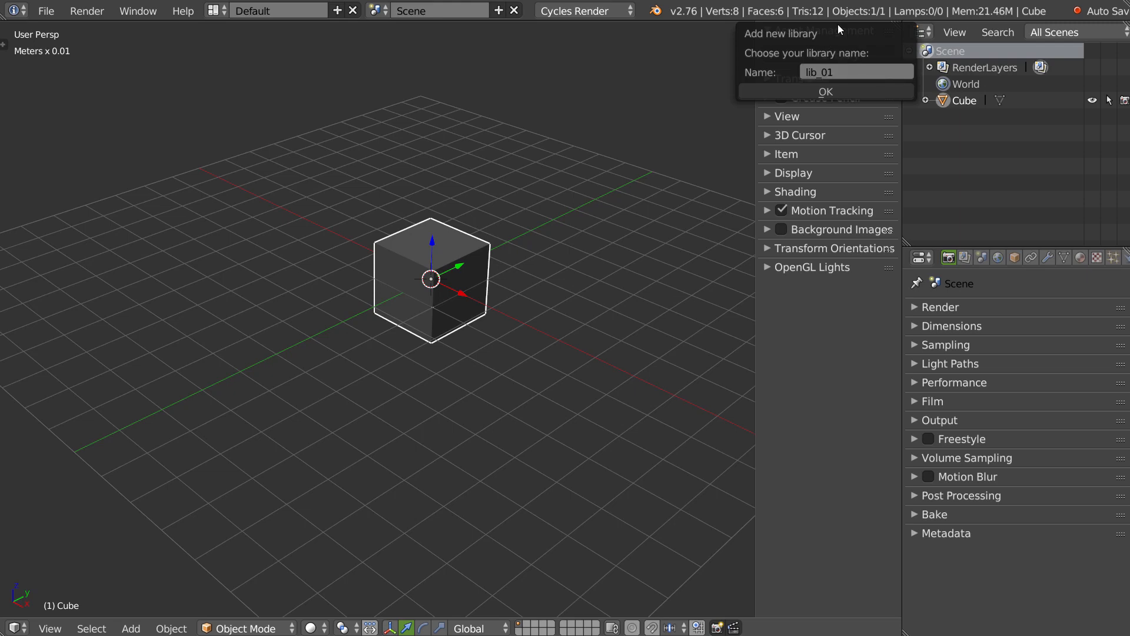
click(797, 91)
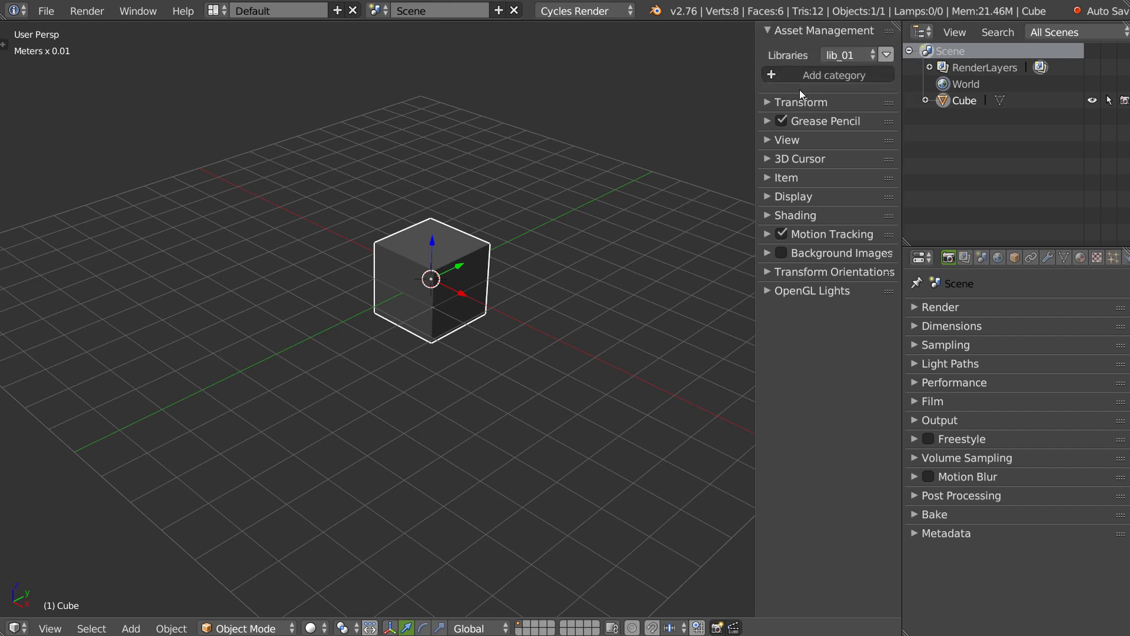
Step: Add a category named cat_01 to the lib_01 library
click(818, 74)
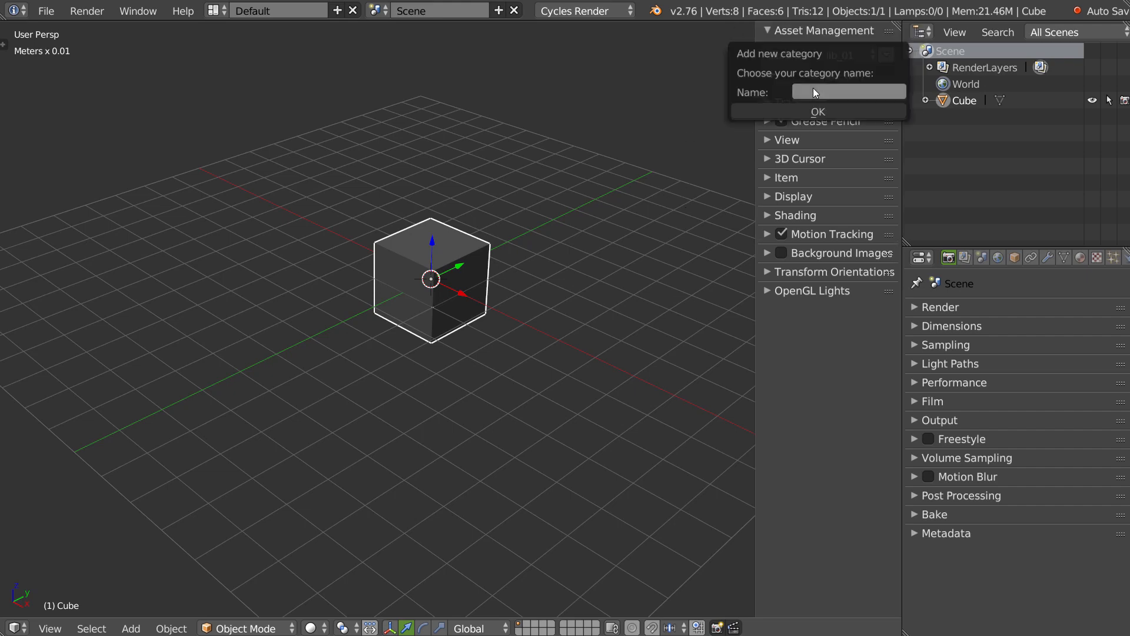
click(813, 88)
text(cat_01)
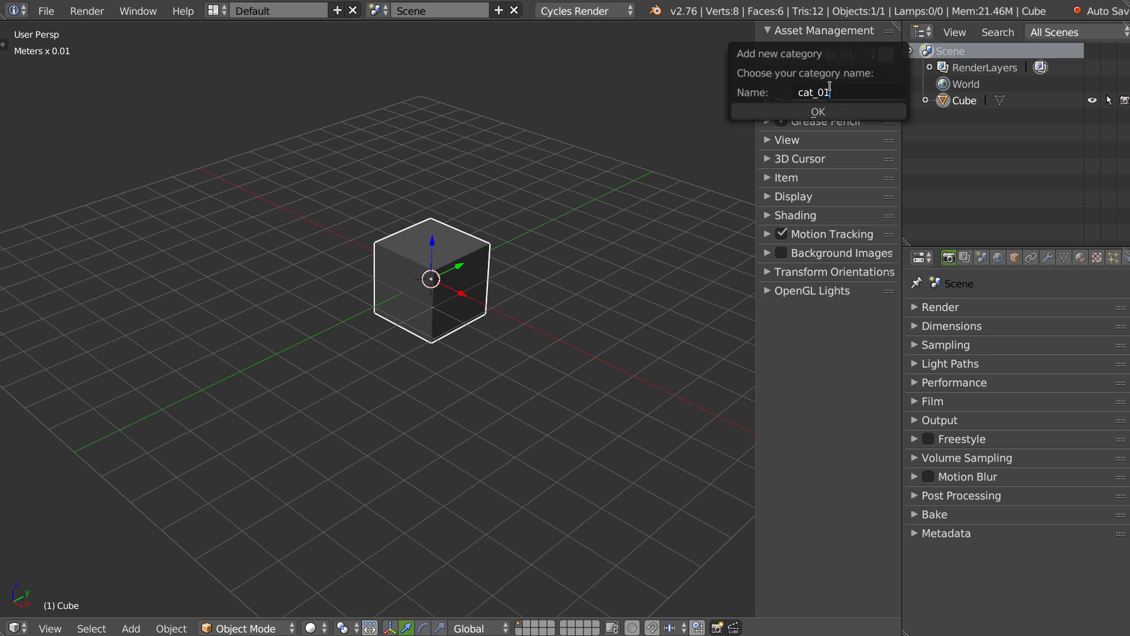
key(Return)
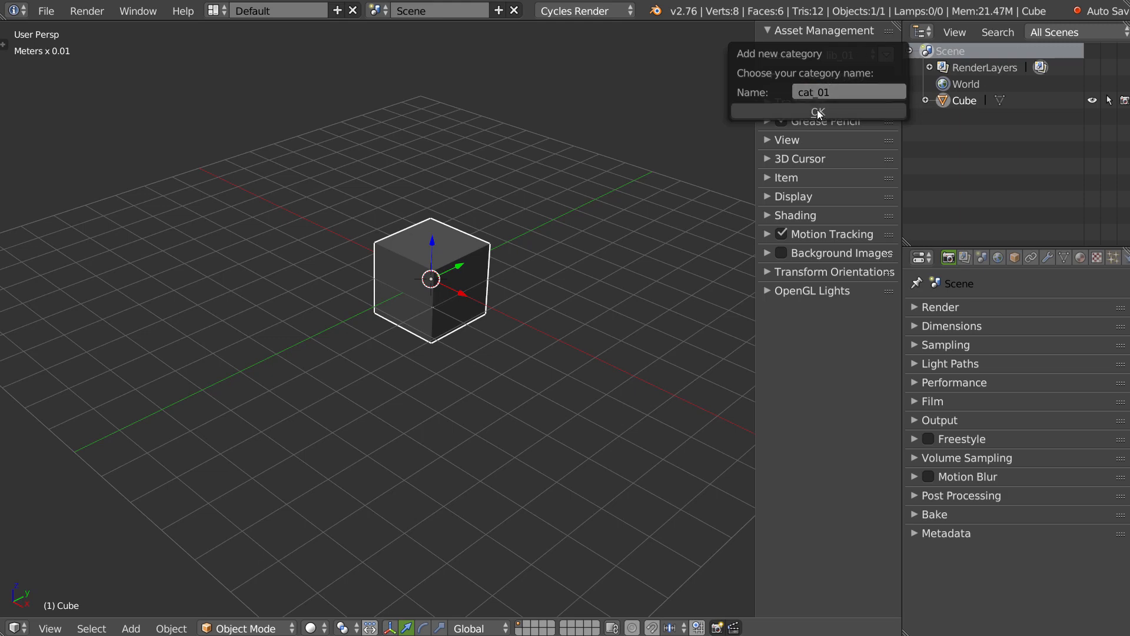
click(819, 111)
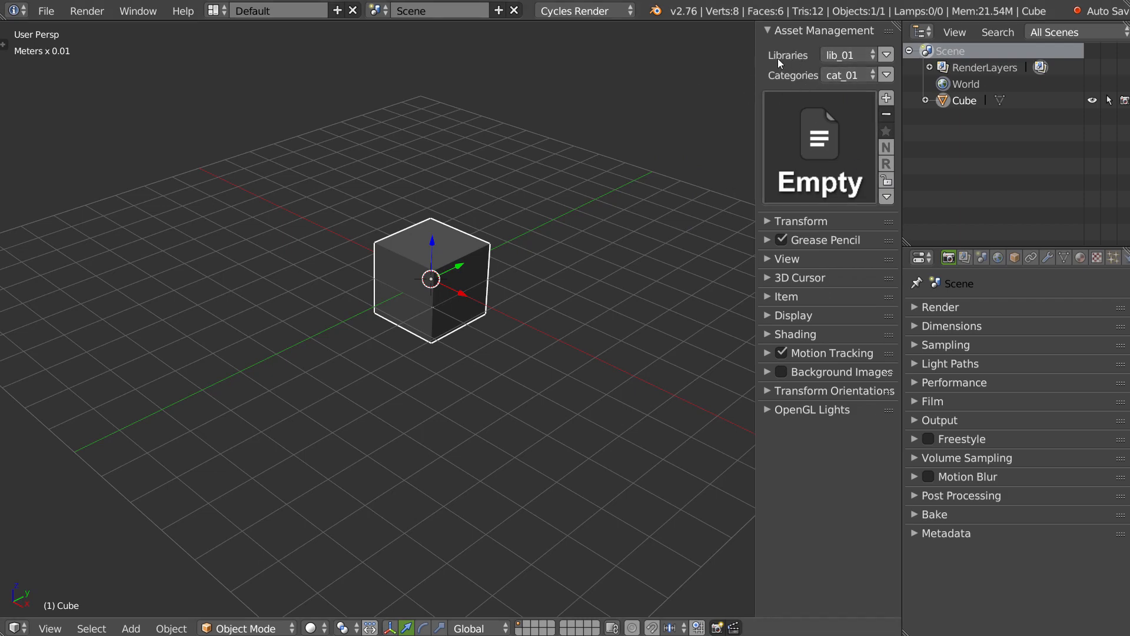
Step: Expand the library management options and add a second library named Lin_toto
click(887, 55)
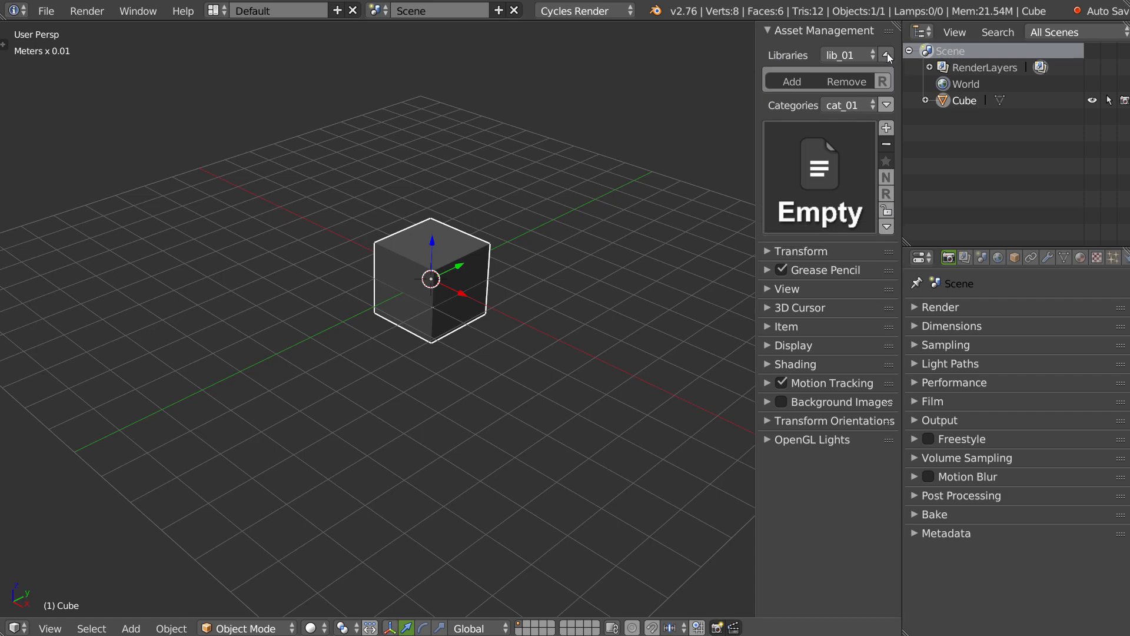
click(793, 80)
click(796, 100)
text(L)
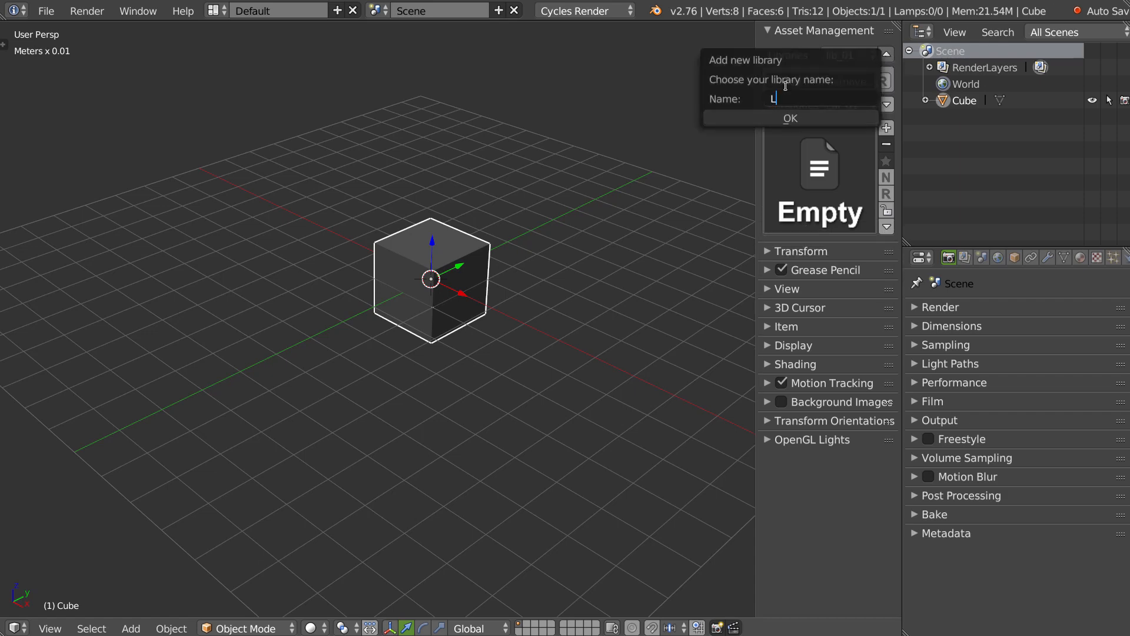
text(in_toto)
key(Return)
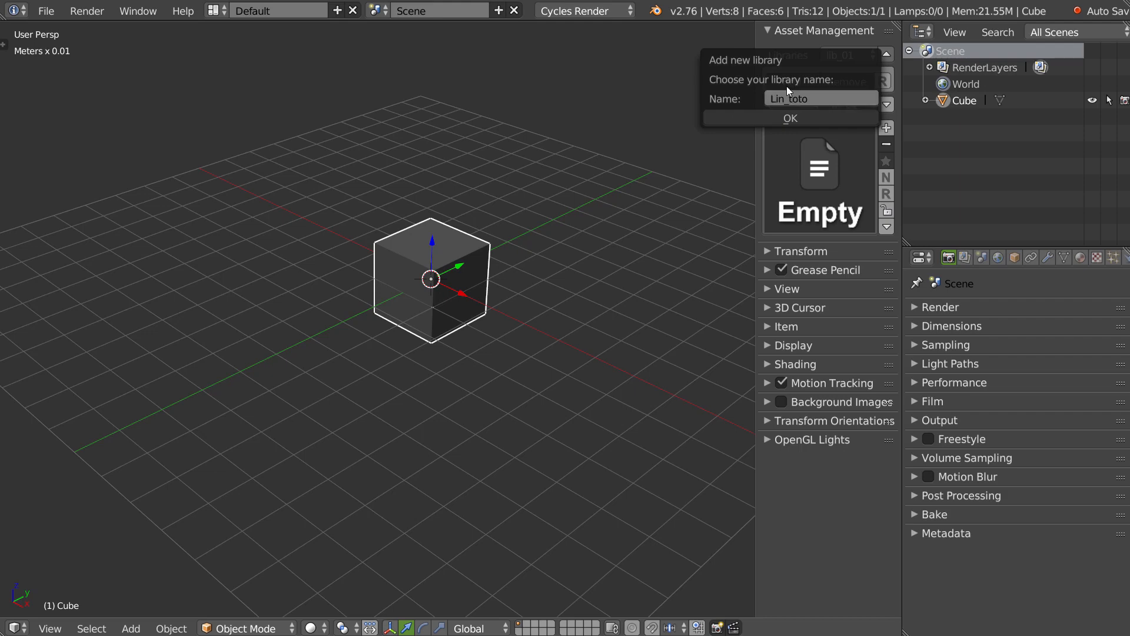
click(772, 117)
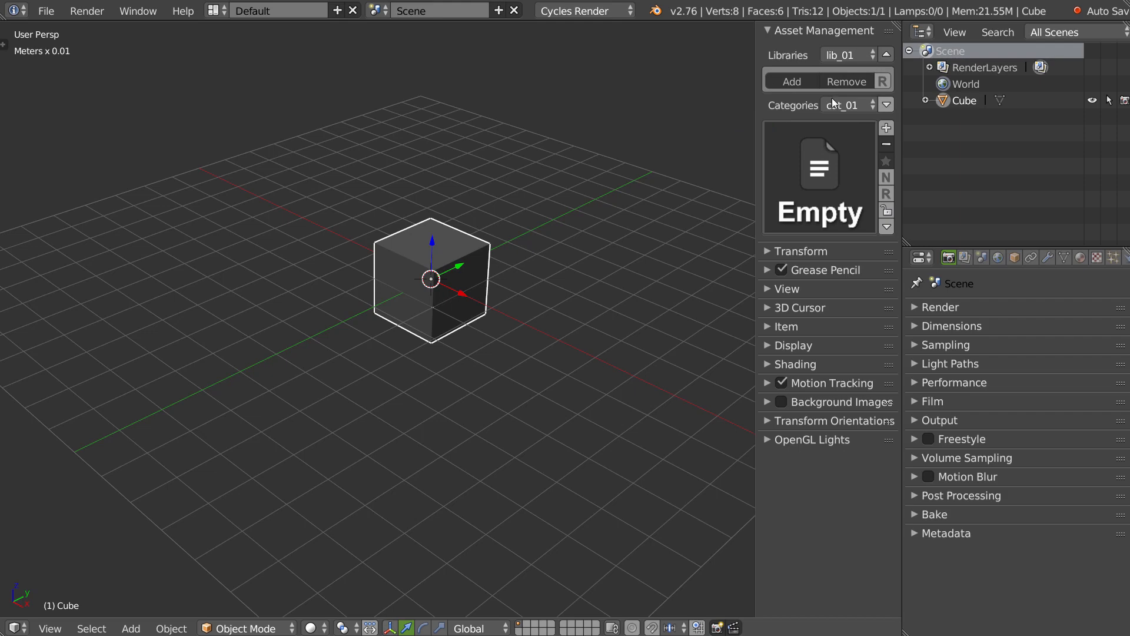
Step: Request removal of the lib_01 library and decline the deletion by keeping No
click(848, 81)
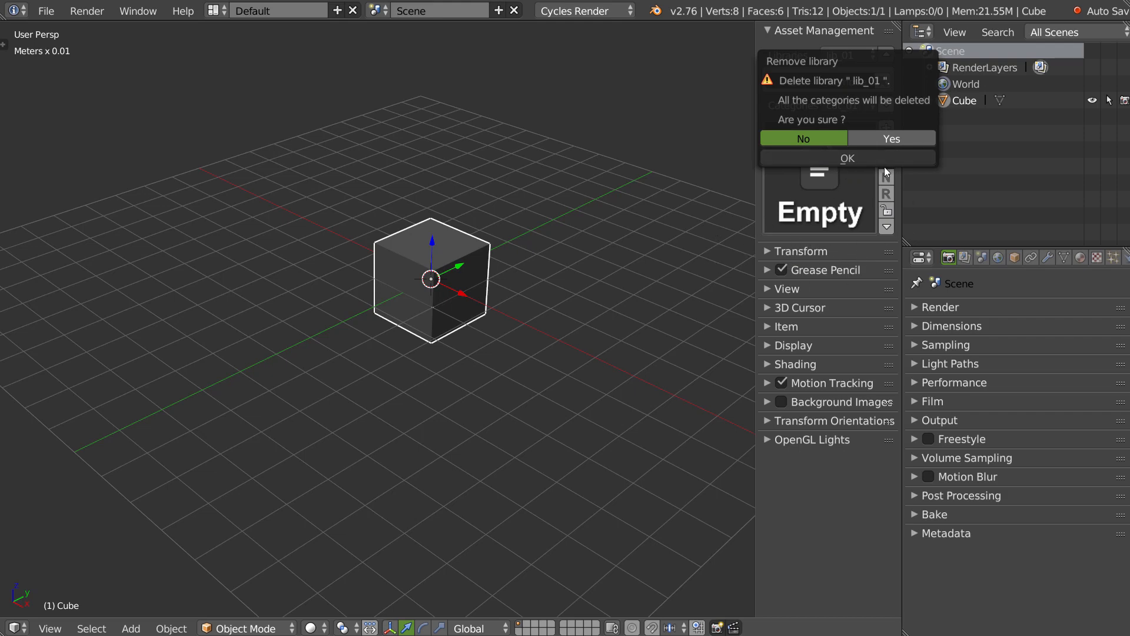
click(847, 157)
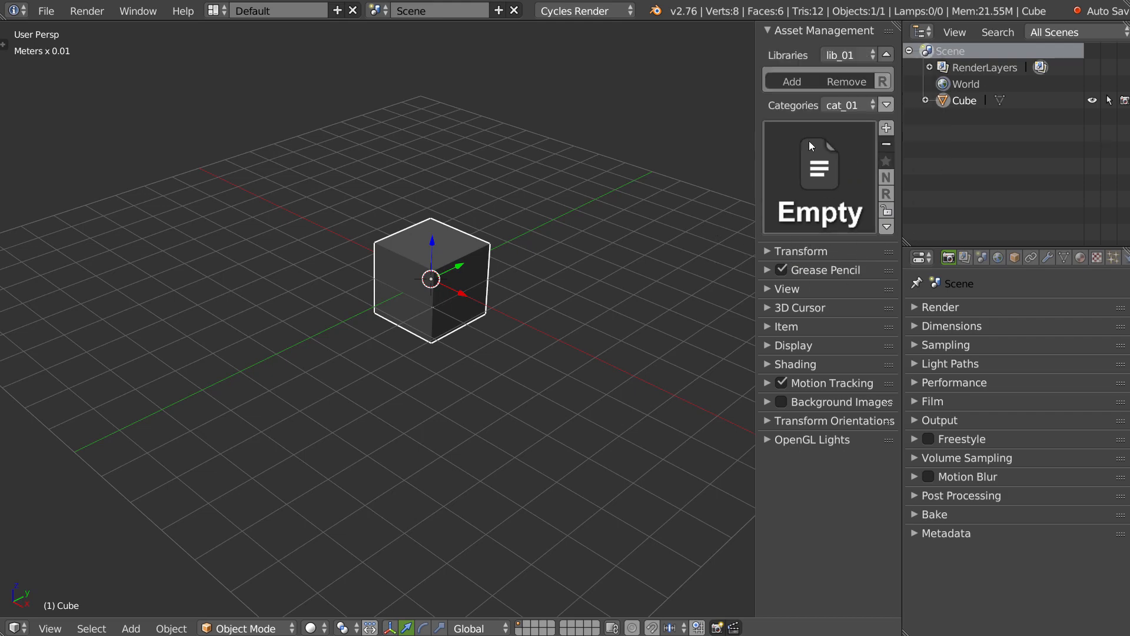
Step: Make Lin_toto the active library and rename it Lib_02
click(847, 54)
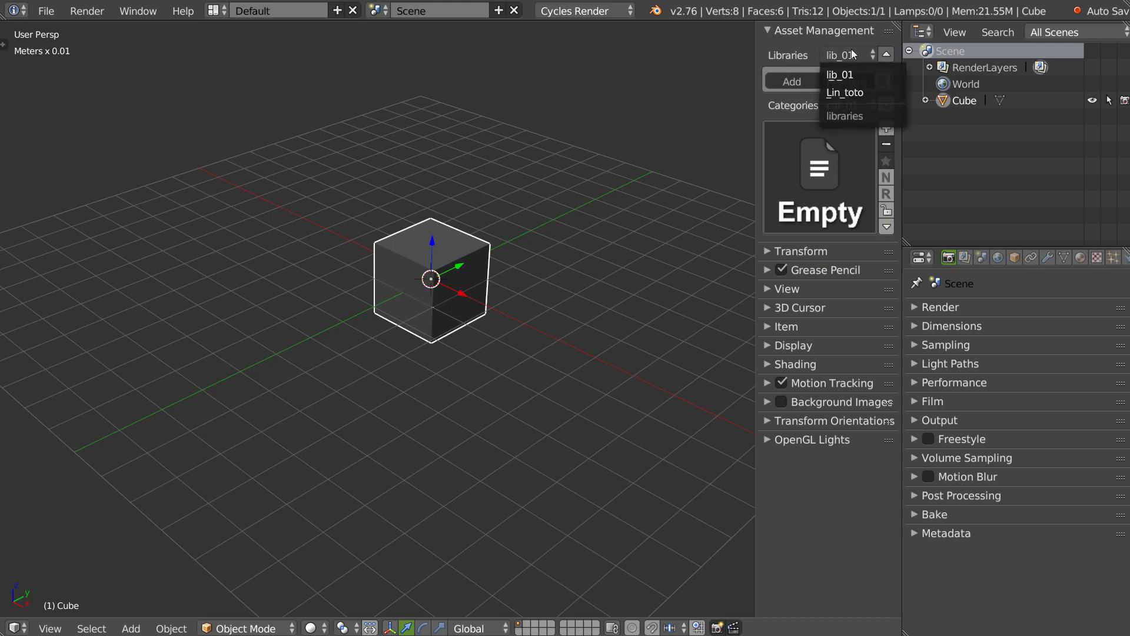
click(847, 91)
click(882, 82)
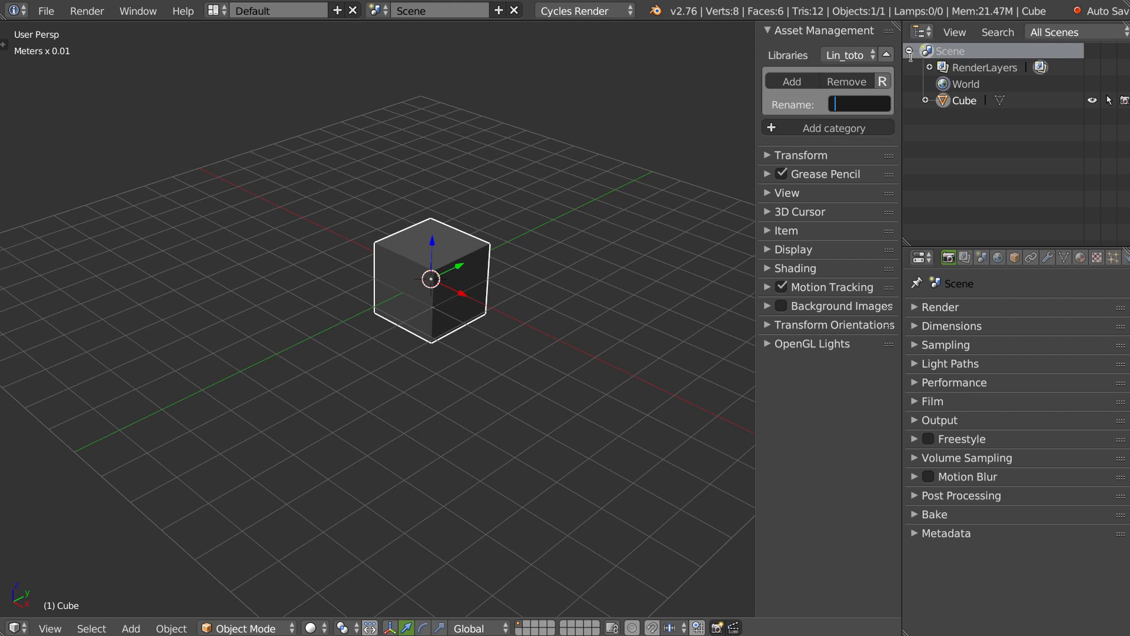
text(Lib_02)
key(Return)
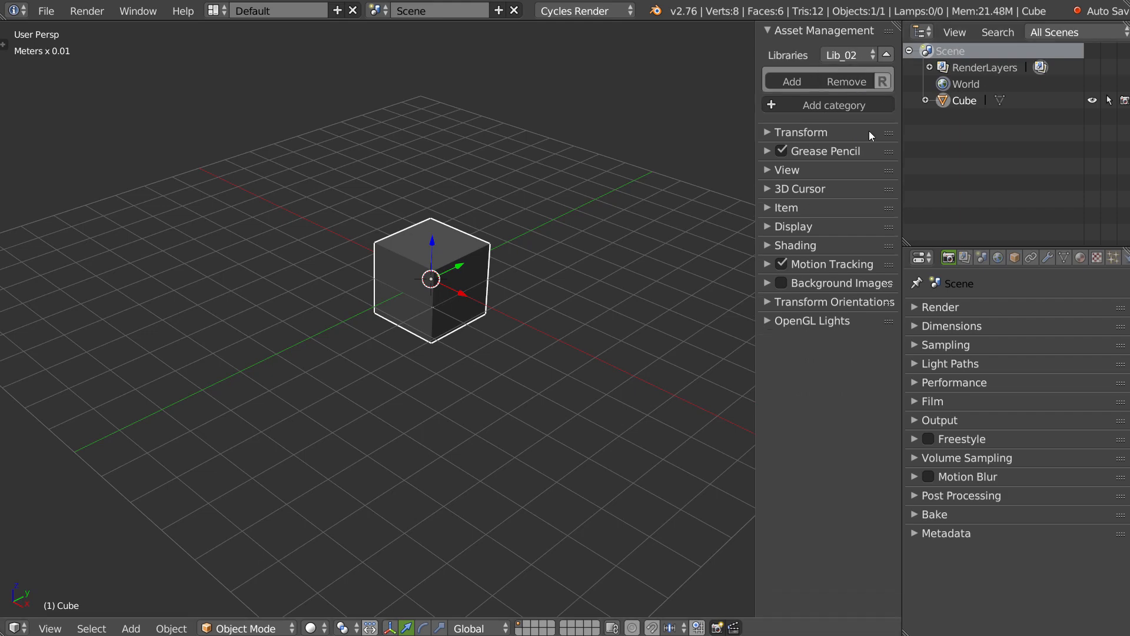
Step: Collapse the library management options and switch the active library to lib_01
click(841, 55)
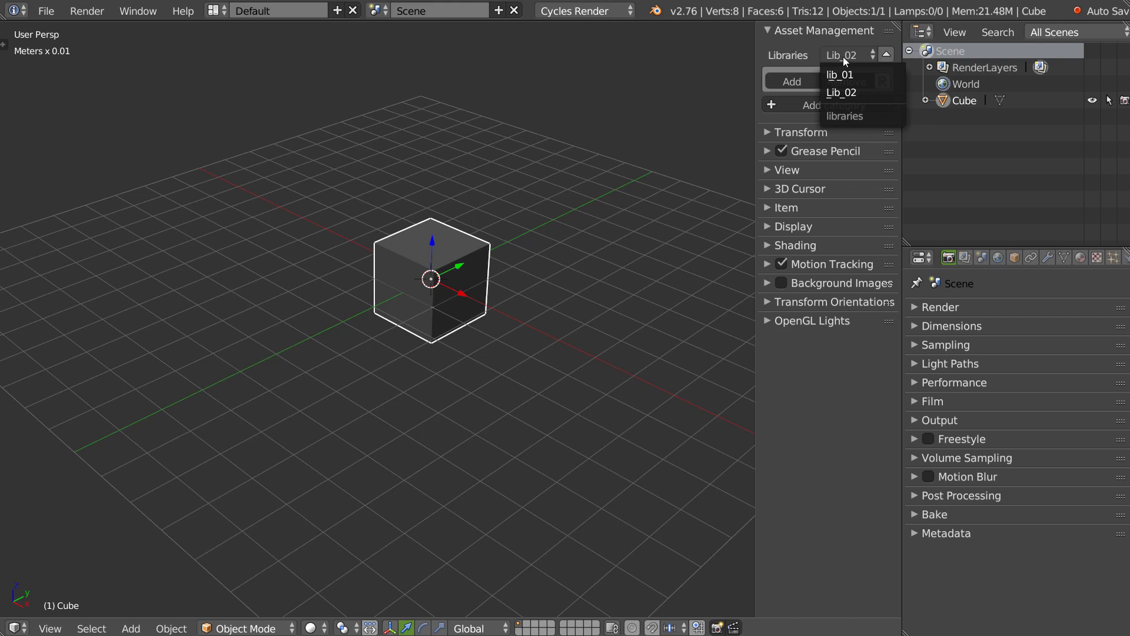
click(851, 94)
click(885, 54)
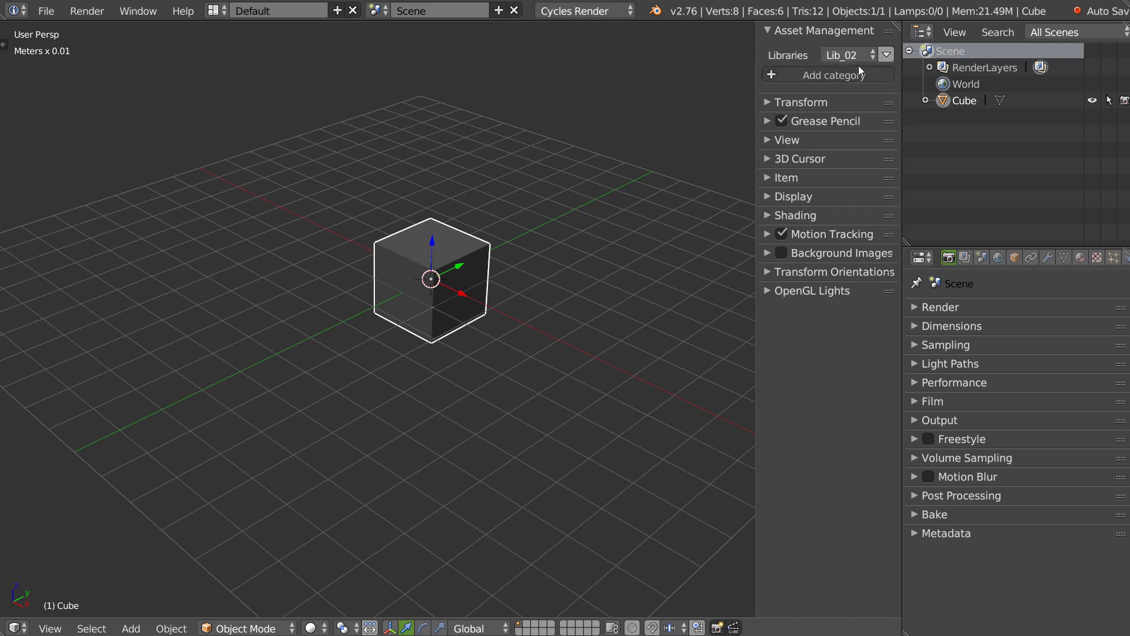
click(859, 54)
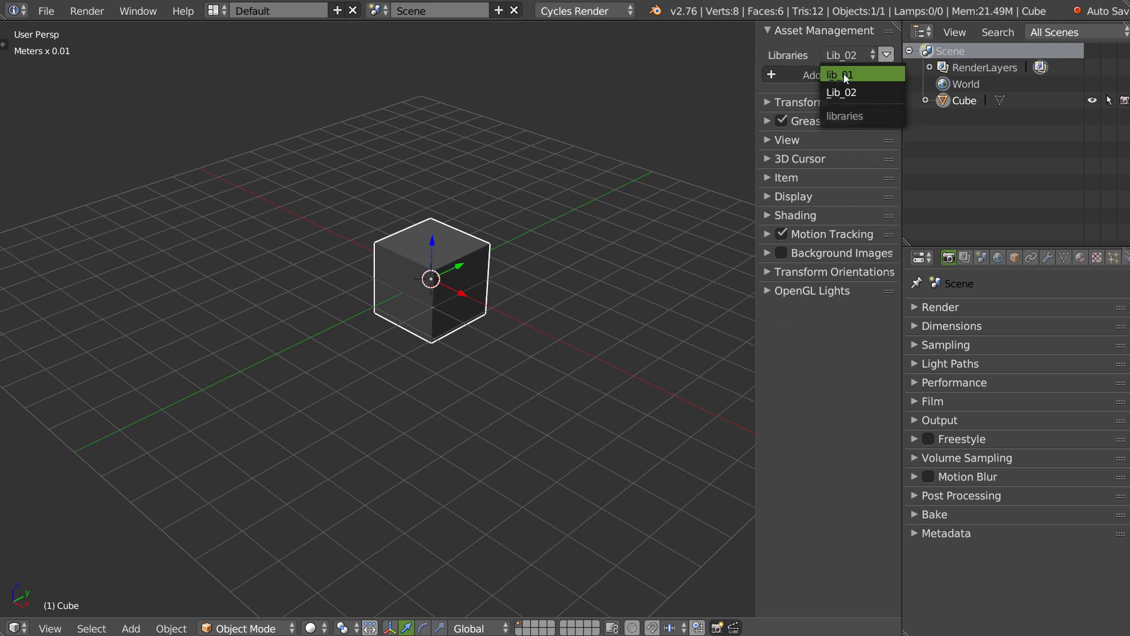
click(843, 73)
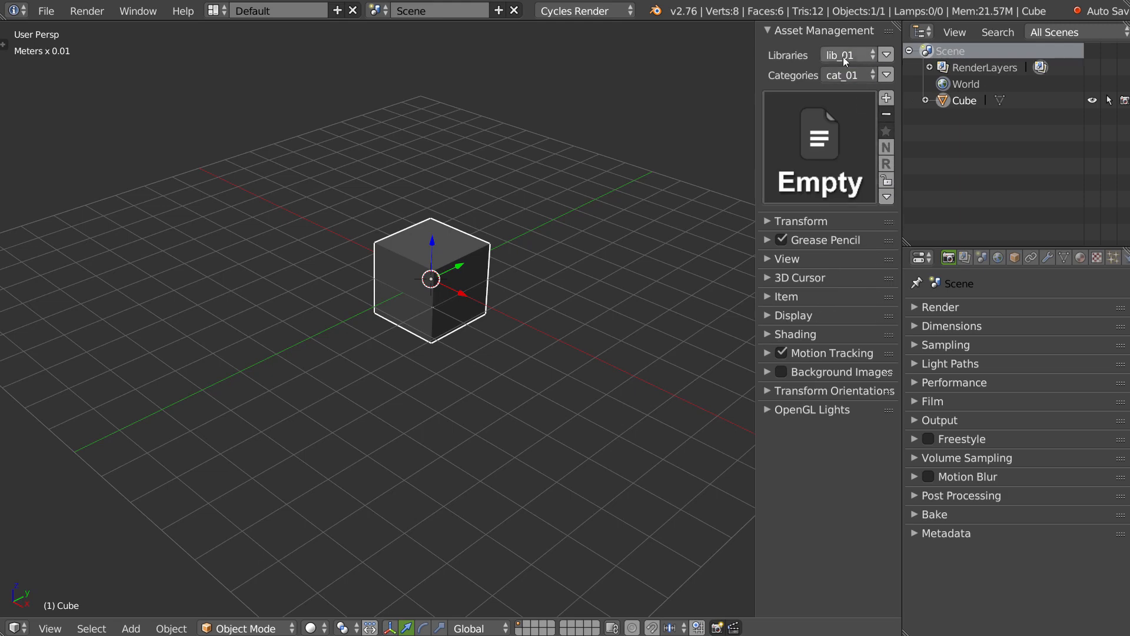
Step: Expand the category management options and add a category named sdfs to lib_01
click(886, 74)
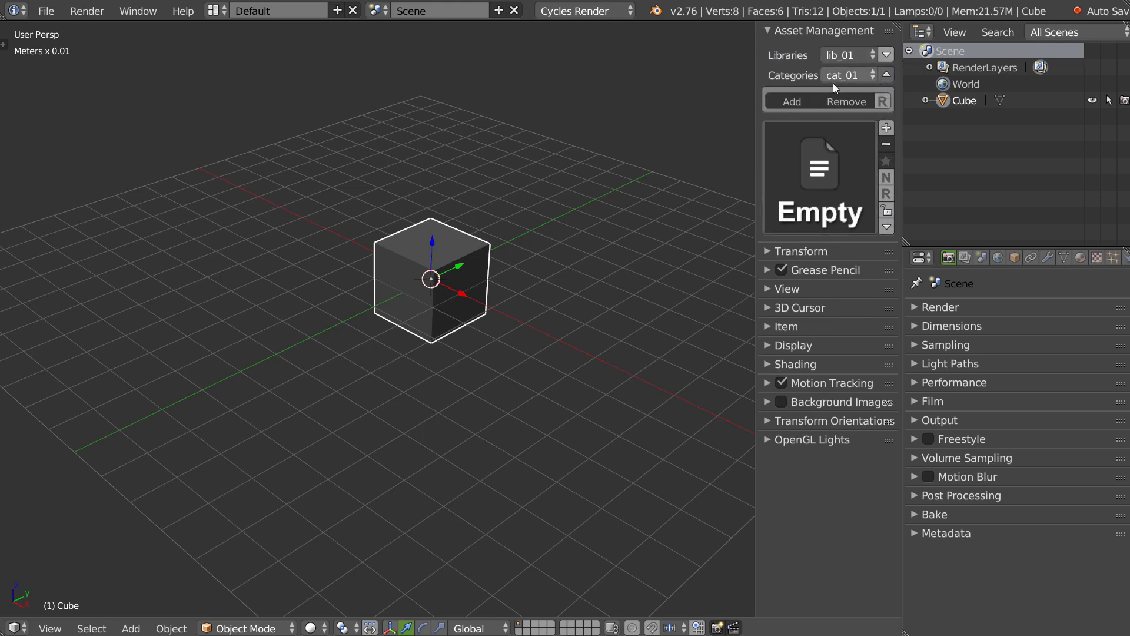
click(783, 99)
click(844, 119)
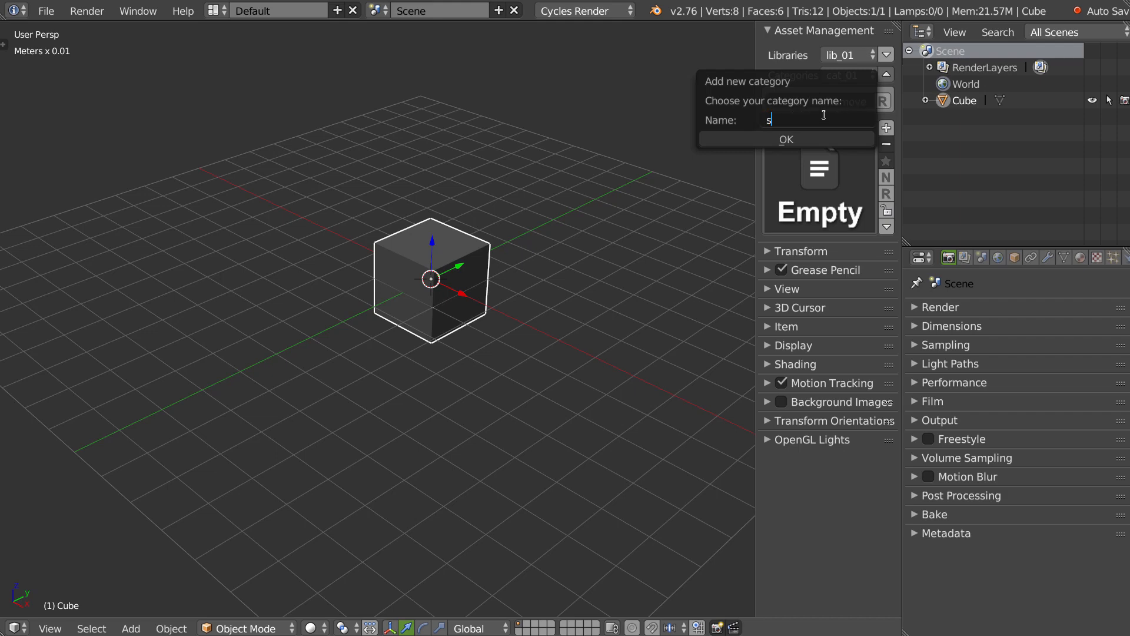
text(sdfs)
key(Return)
click(759, 140)
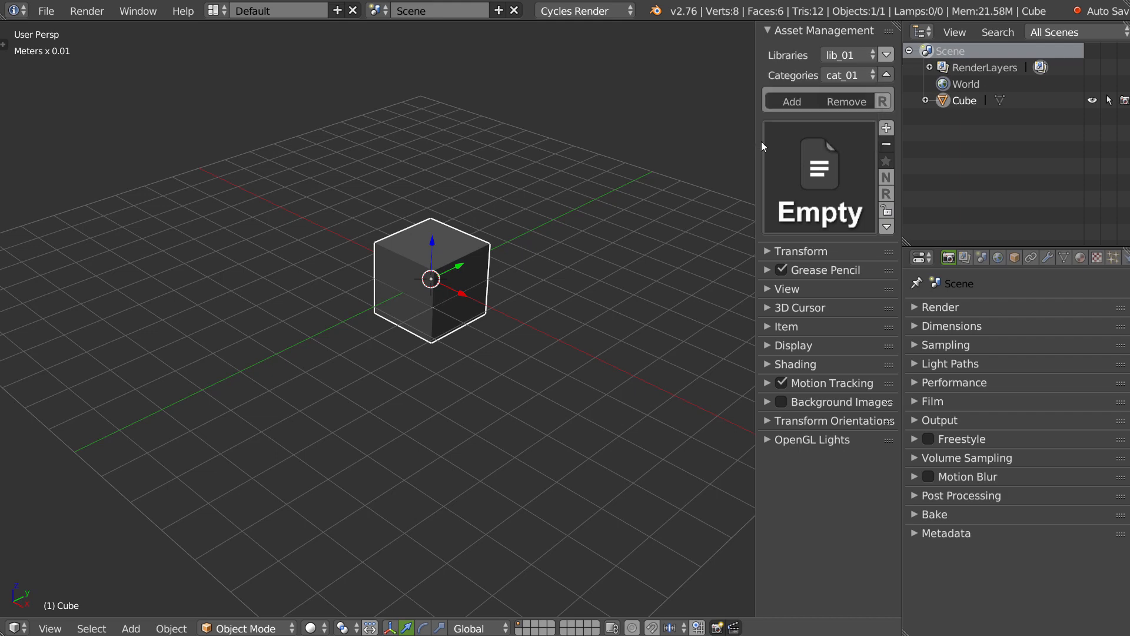
Step: Make sdfs the active category, rename it cat_02, and collapse the category management options
click(843, 79)
click(843, 75)
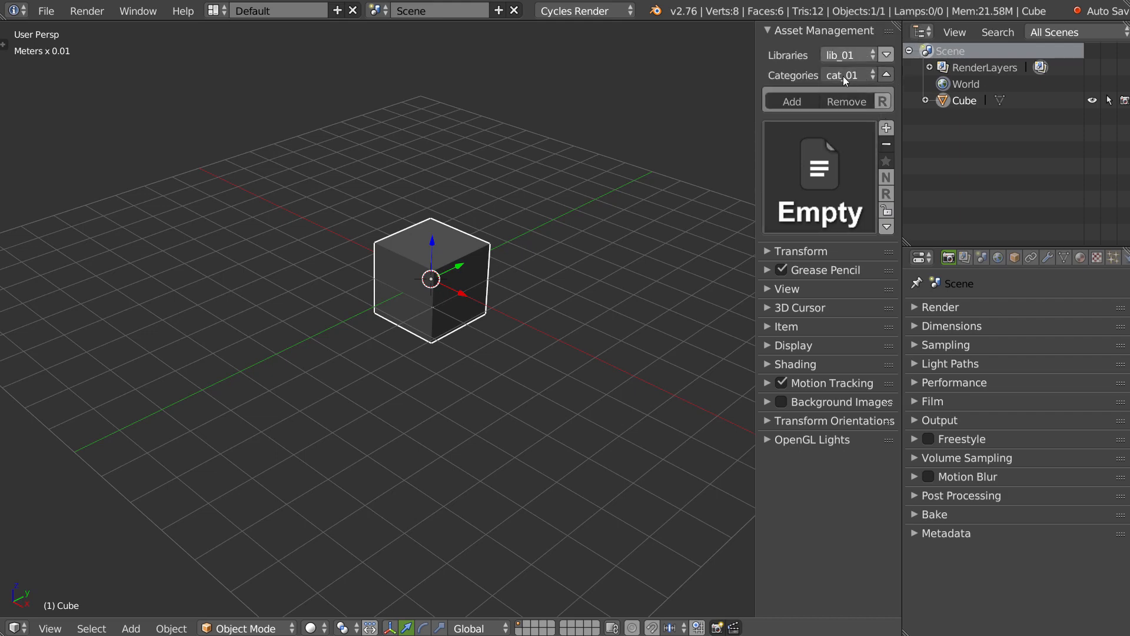
click(845, 73)
click(837, 38)
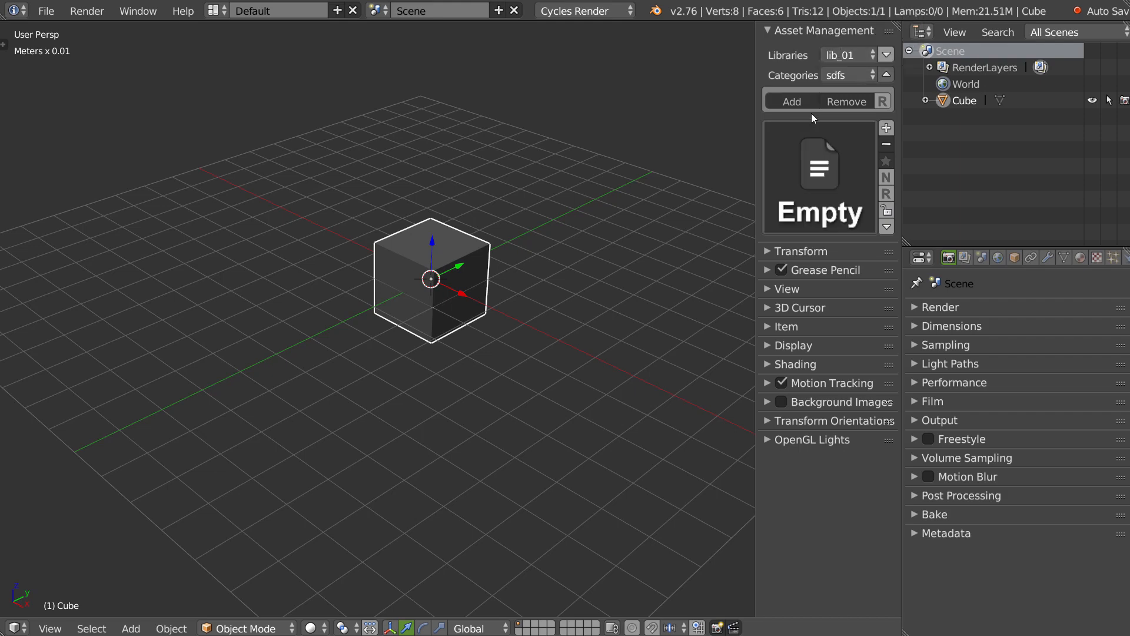
click(883, 101)
text(c)
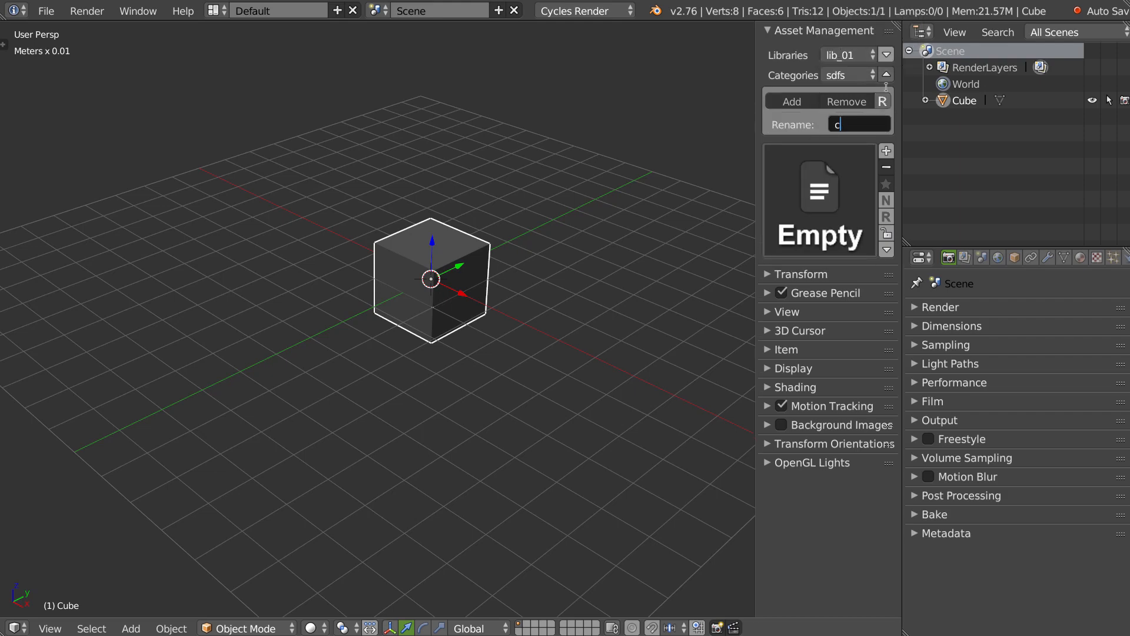
text(at_02)
key(Return)
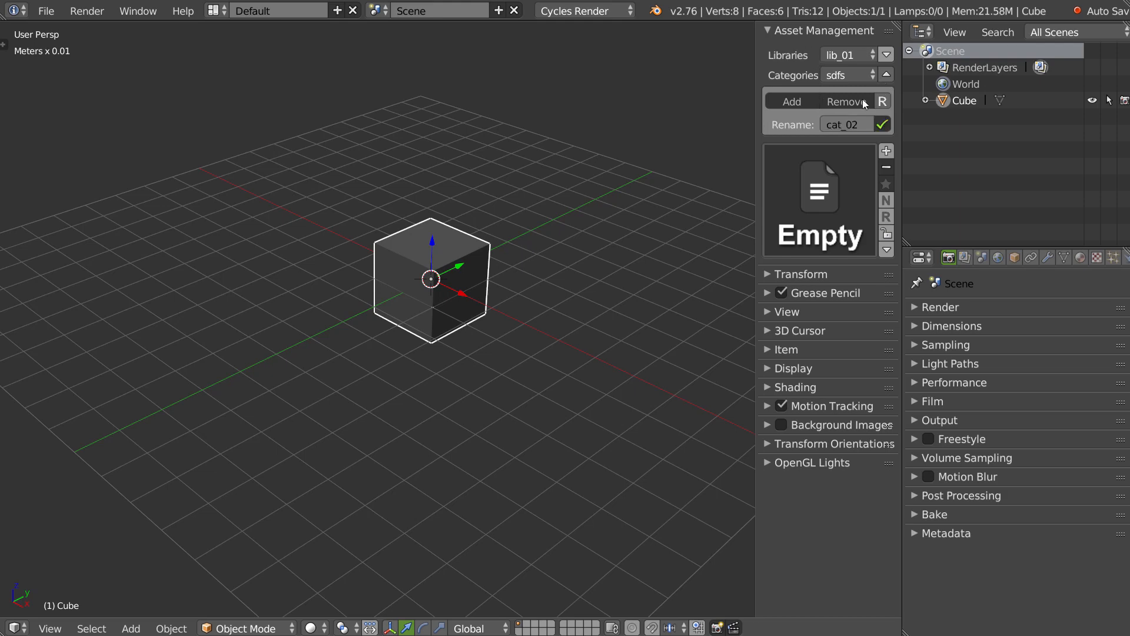
click(884, 125)
click(839, 75)
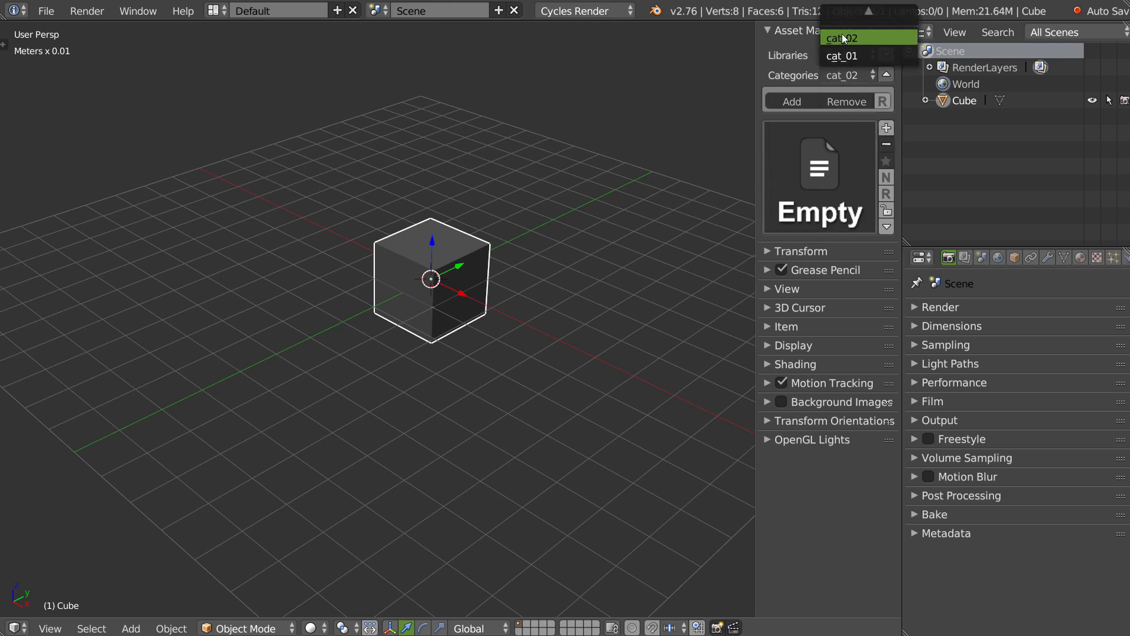
click(886, 75)
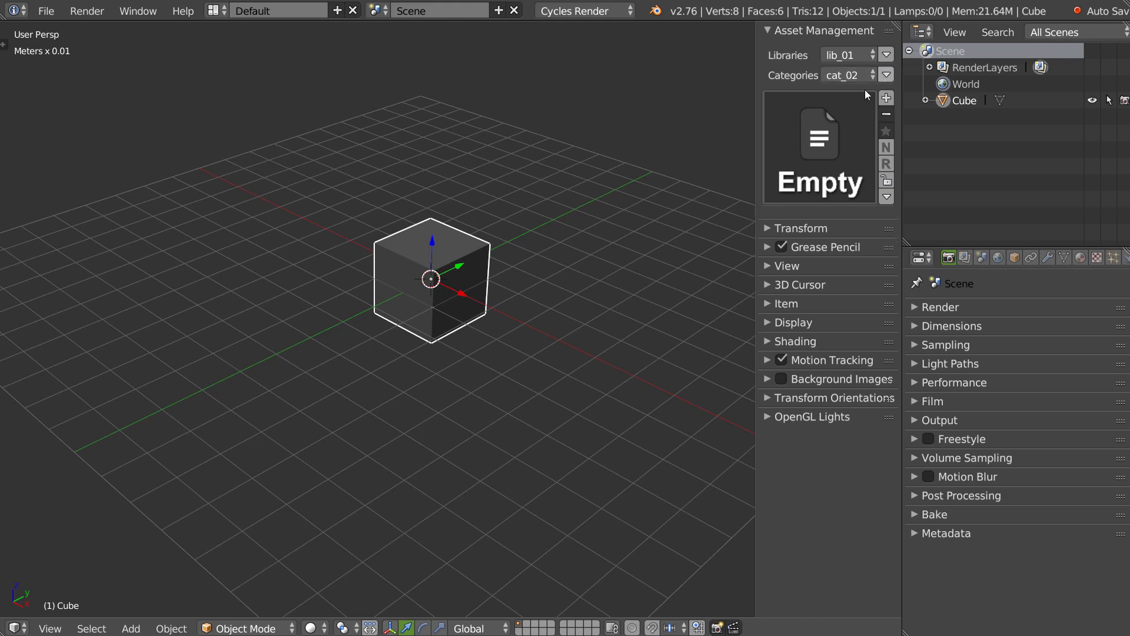
click(886, 55)
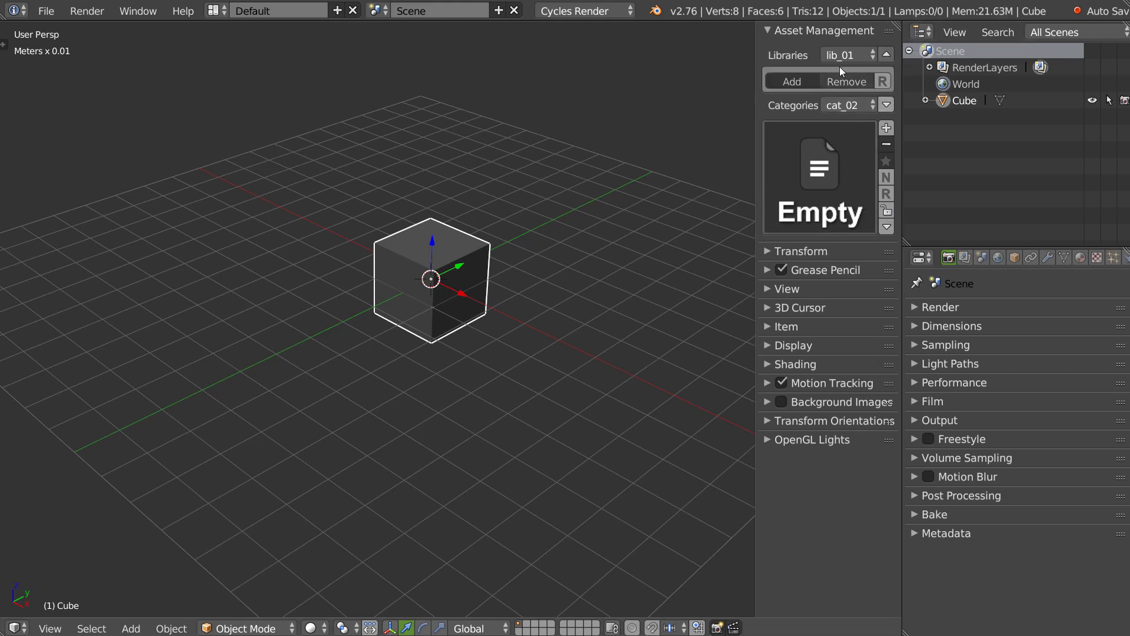
click(886, 53)
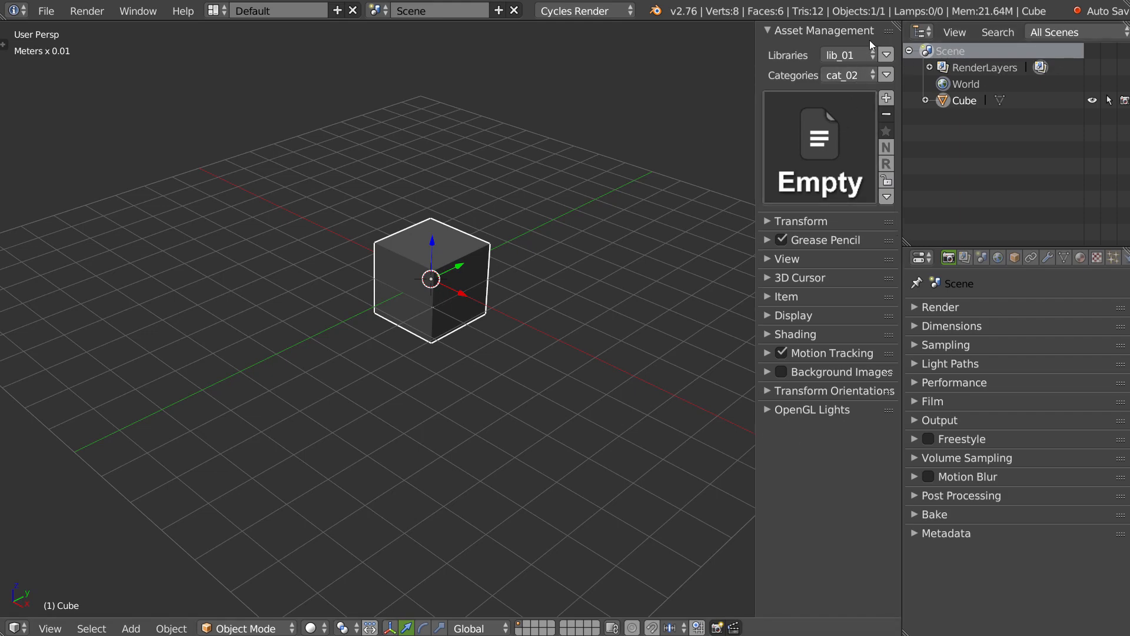
click(887, 73)
click(888, 74)
Step: Try accented and special characters as a new name for cat_02, clear the entry, and collapse the category options
click(887, 75)
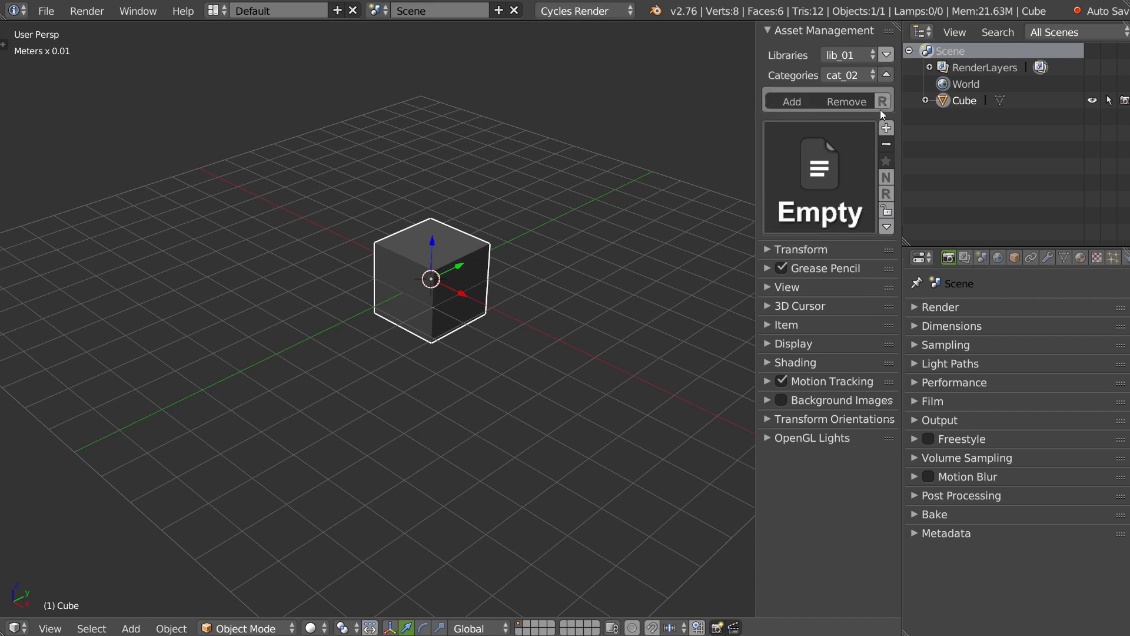
click(882, 102)
click(838, 123)
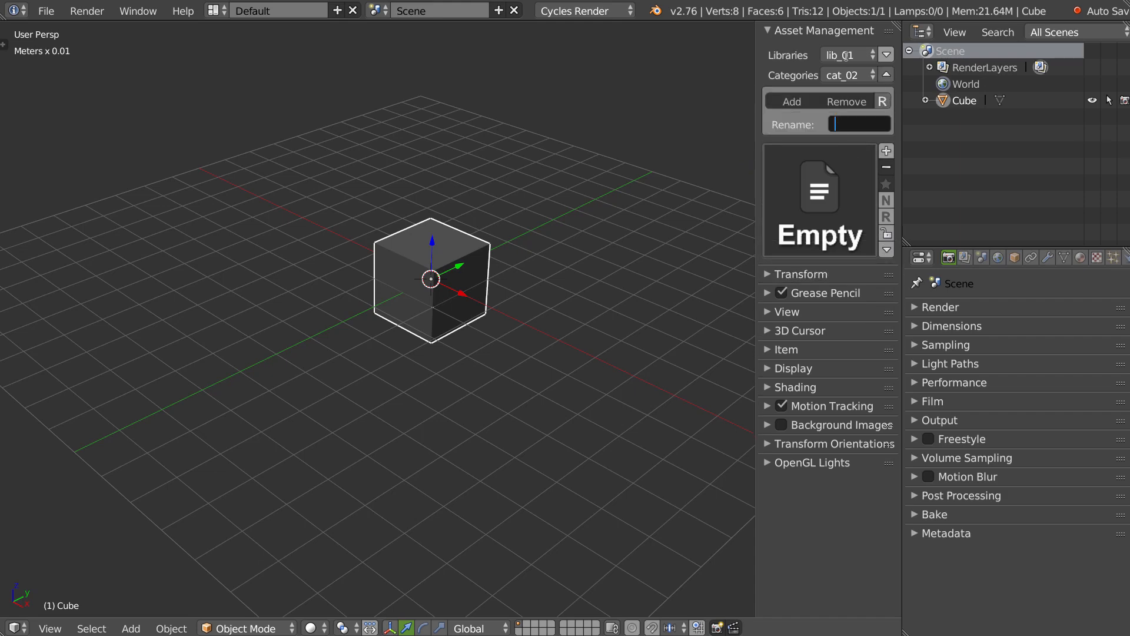
text(é"-"'_(ç(à()___)
key(BackSpace)
key(BackSpace)
key(BackSpace)
key(BackSpace)
key(BackSpace)
key(BackSpace)
key(BackSpace)
key(BackSpace)
key(BackSpace)
key(BackSpace)
key(BackSpace)
key(BackSpace)
key(BackSpace)
key(BackSpace)
key(BackSpace)
key(BackSpace)
key(BackSpace)
text(éè's)
key(BackSpace)
key(BackSpace)
key(BackSpace)
key(BackSpace)
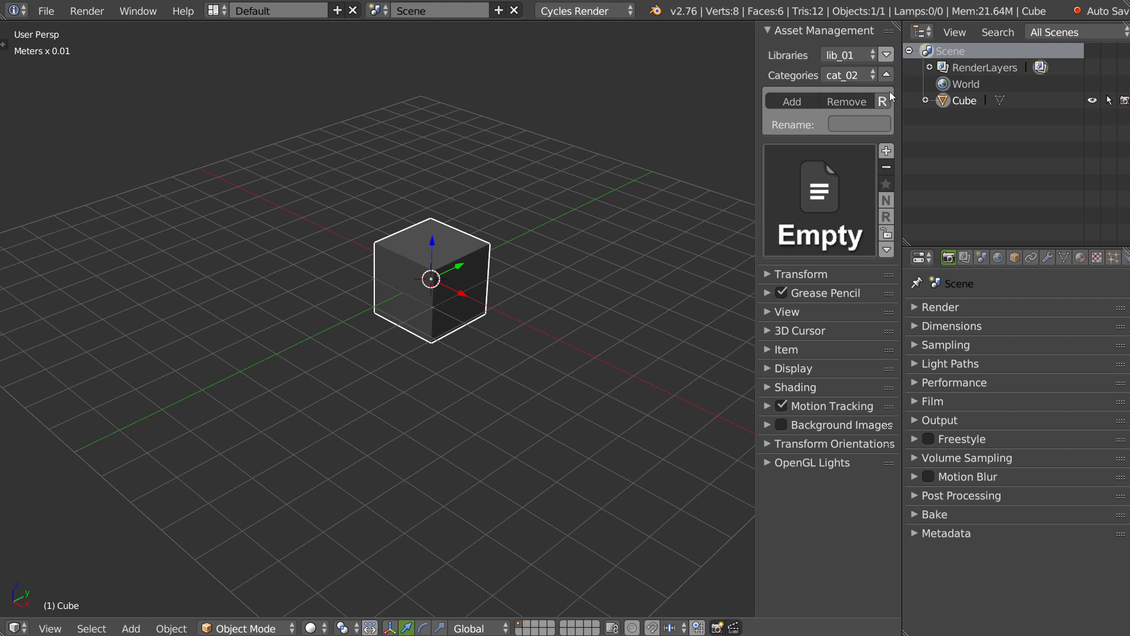
click(886, 74)
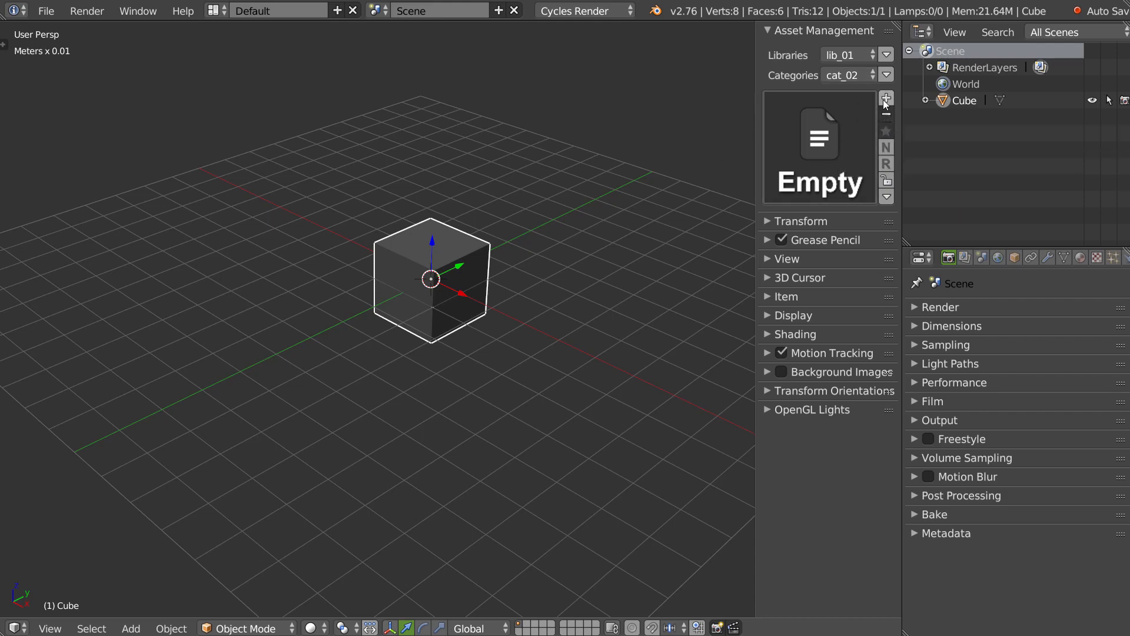
Step: Add the selected cube to cat_02 as an asset with an OpenGL thumbnail and view its preview
click(887, 131)
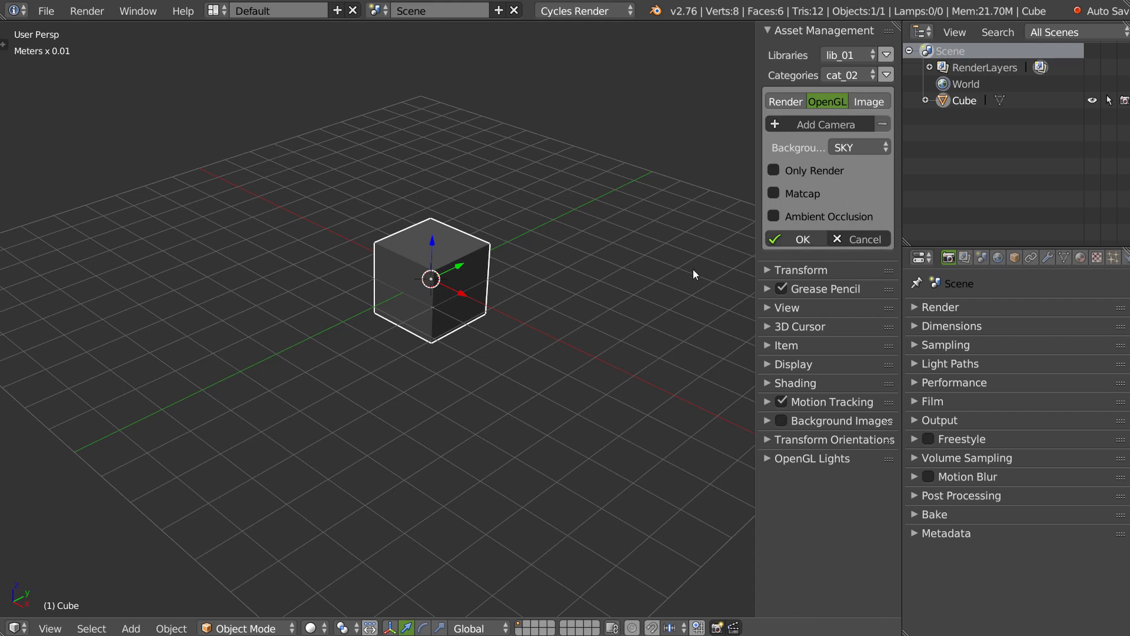
click(798, 239)
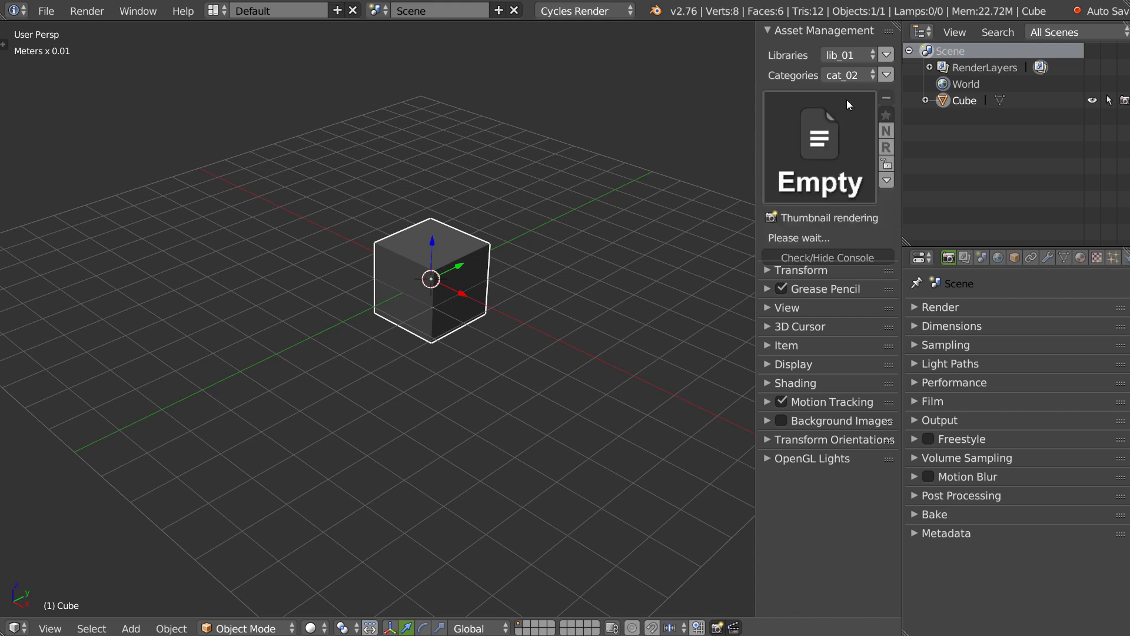
click(805, 141)
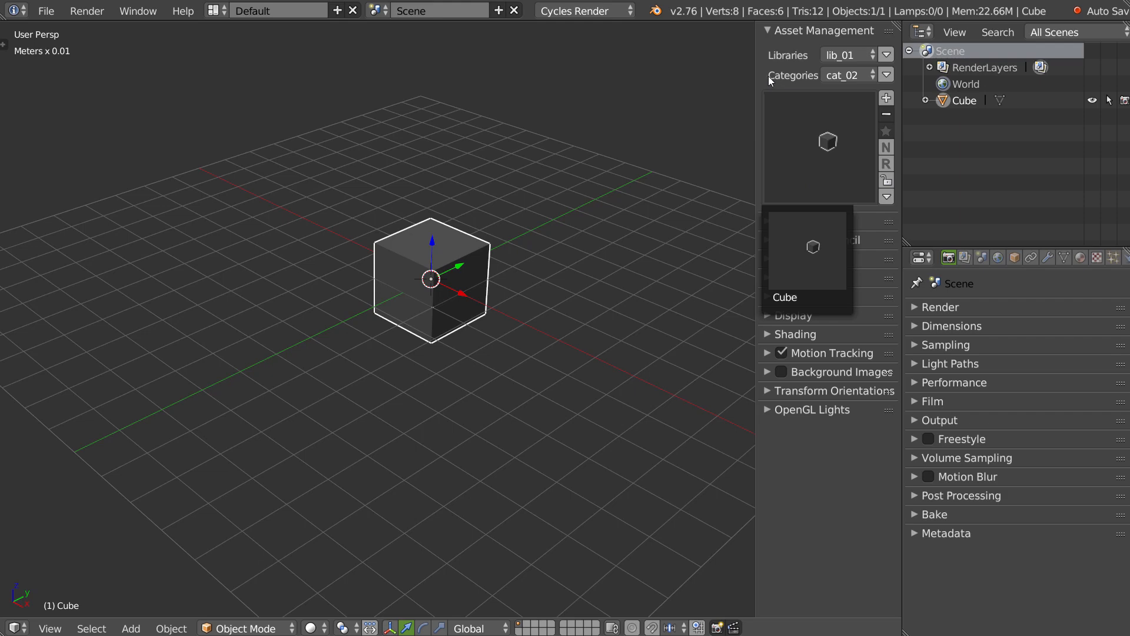
click(768, 76)
click(815, 144)
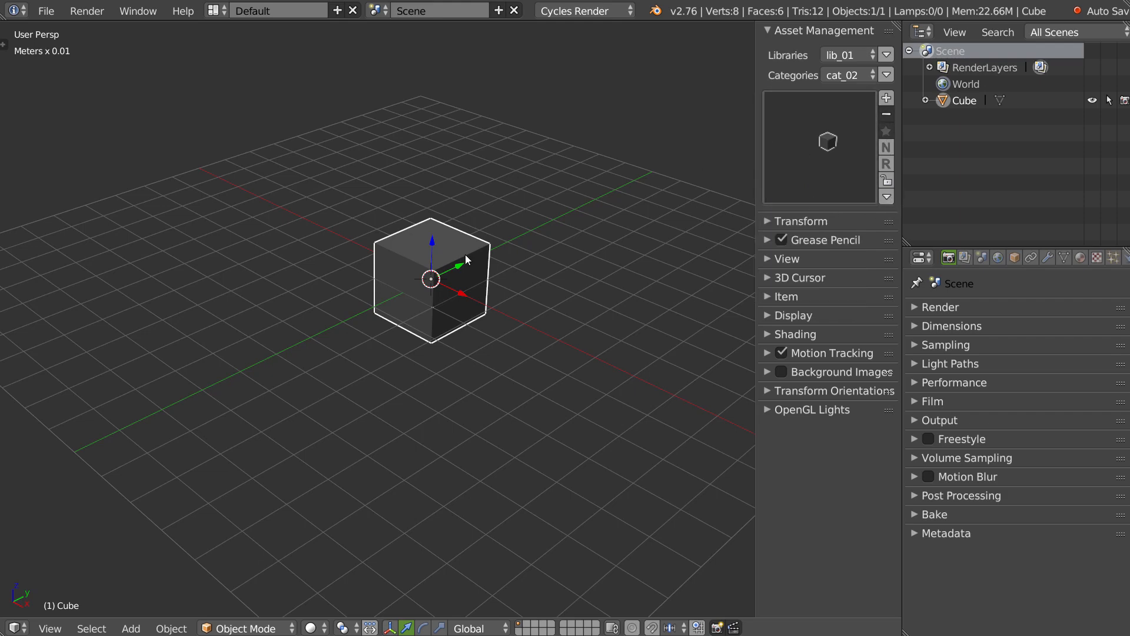
Step: Place a second cube behind the first and add both to cat_02 as an asset named sdsds with an OpenGL thumbnail
click(581, 217)
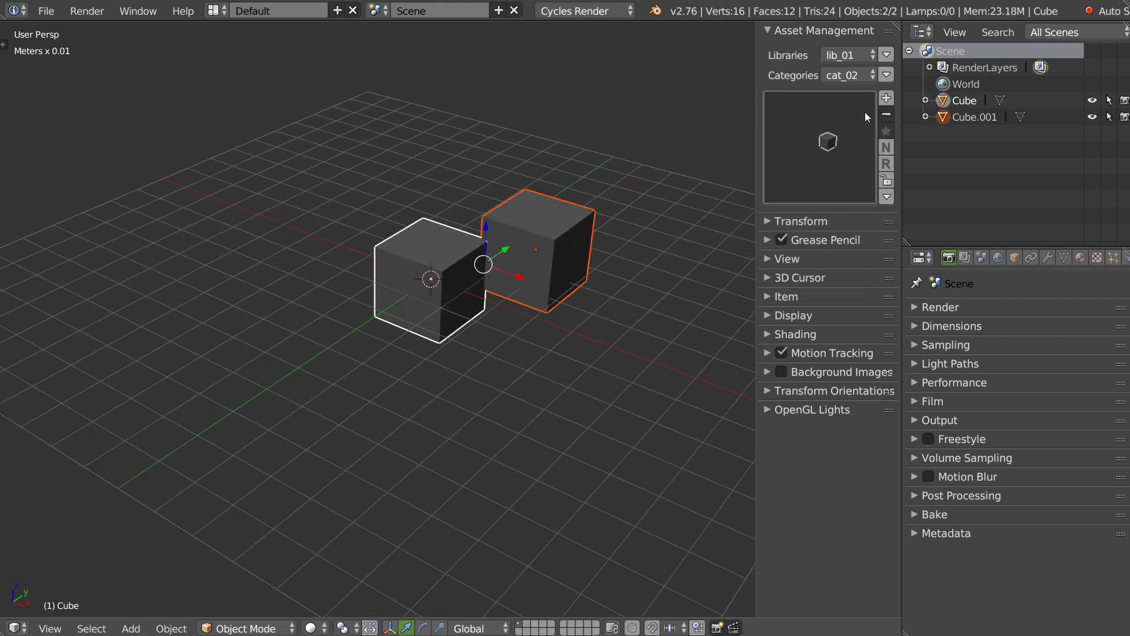
click(886, 97)
click(815, 125)
text(sdsds)
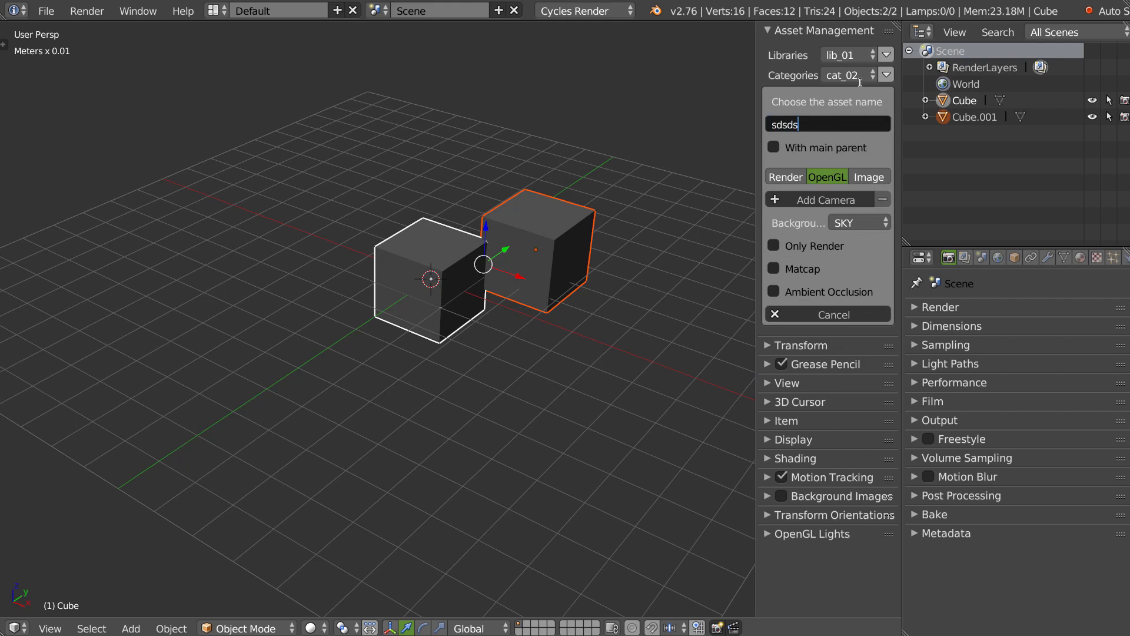
key(Return)
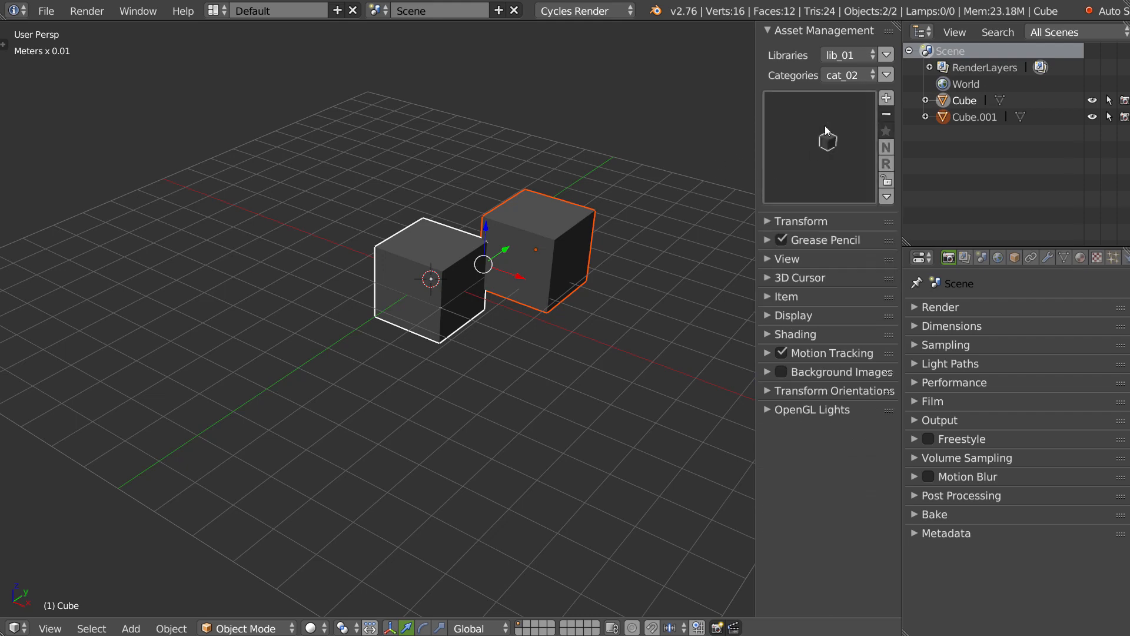
Step: Browse the asset previews in cat_02 and compare the Cube and sdsds assets
click(804, 160)
click(832, 153)
click(823, 143)
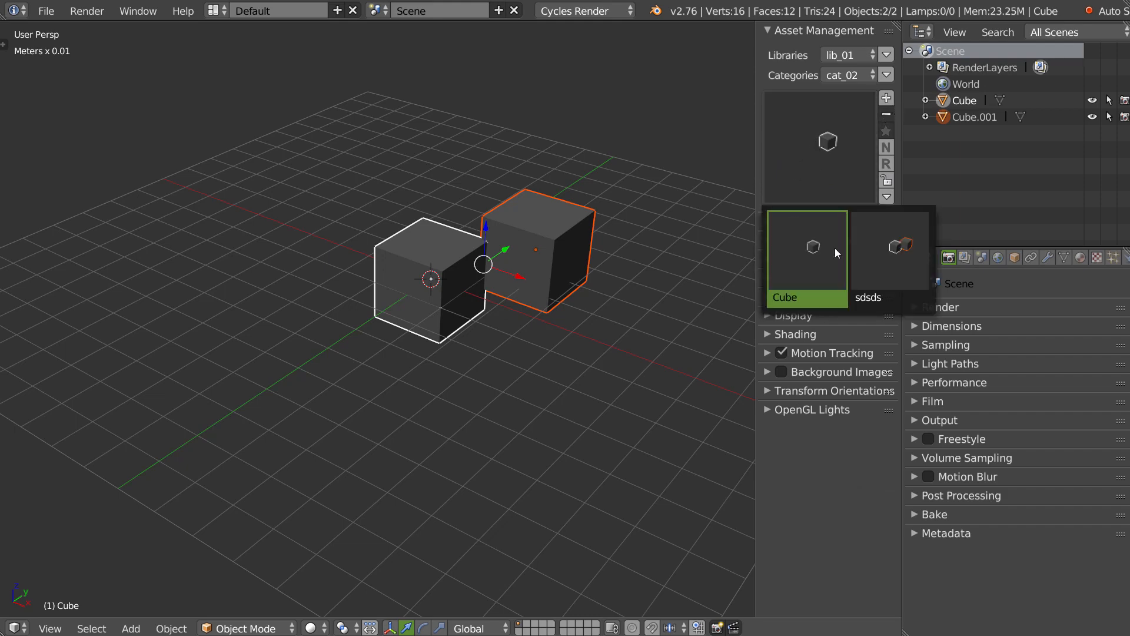
click(831, 238)
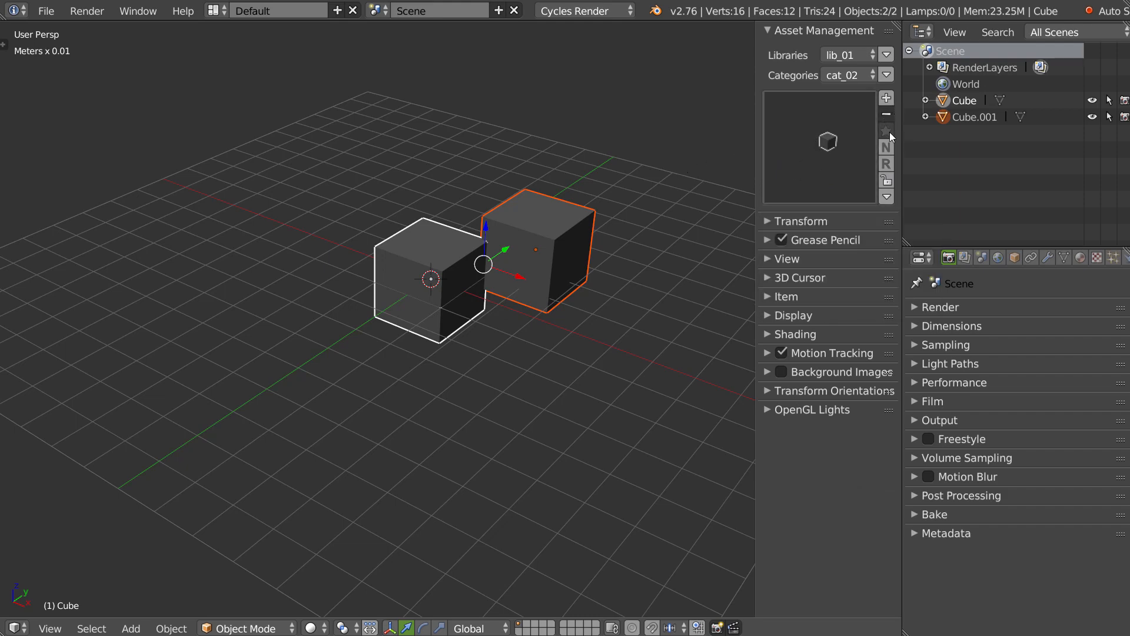
click(824, 152)
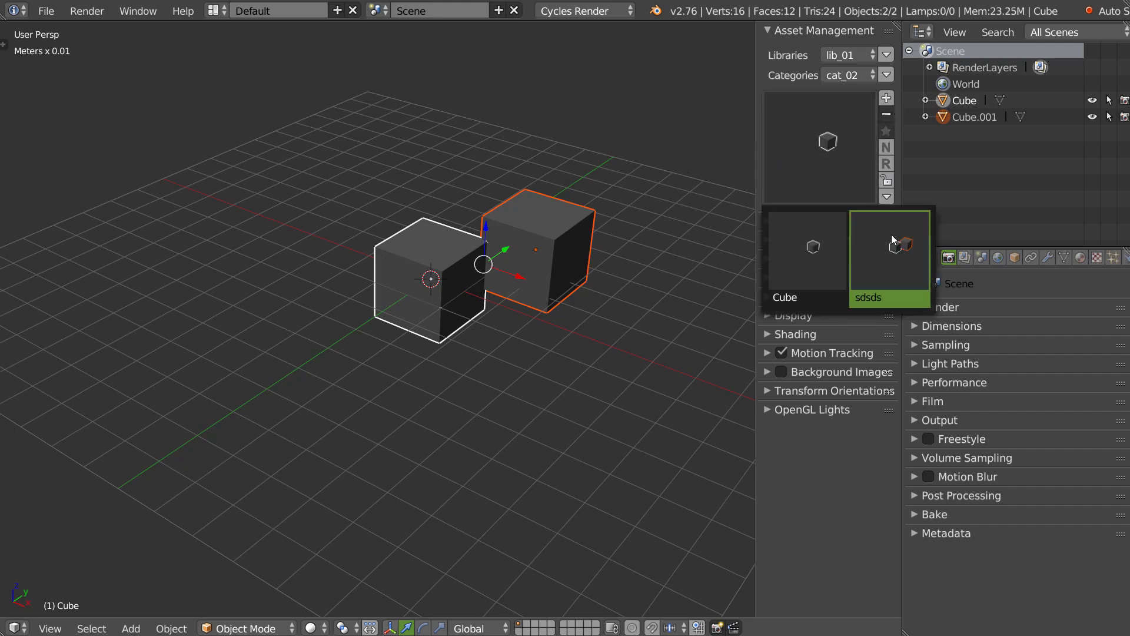
Step: Turn on the asset preview lock and switch between the Cube and sdsds assets, finishing on sdsds
click(887, 180)
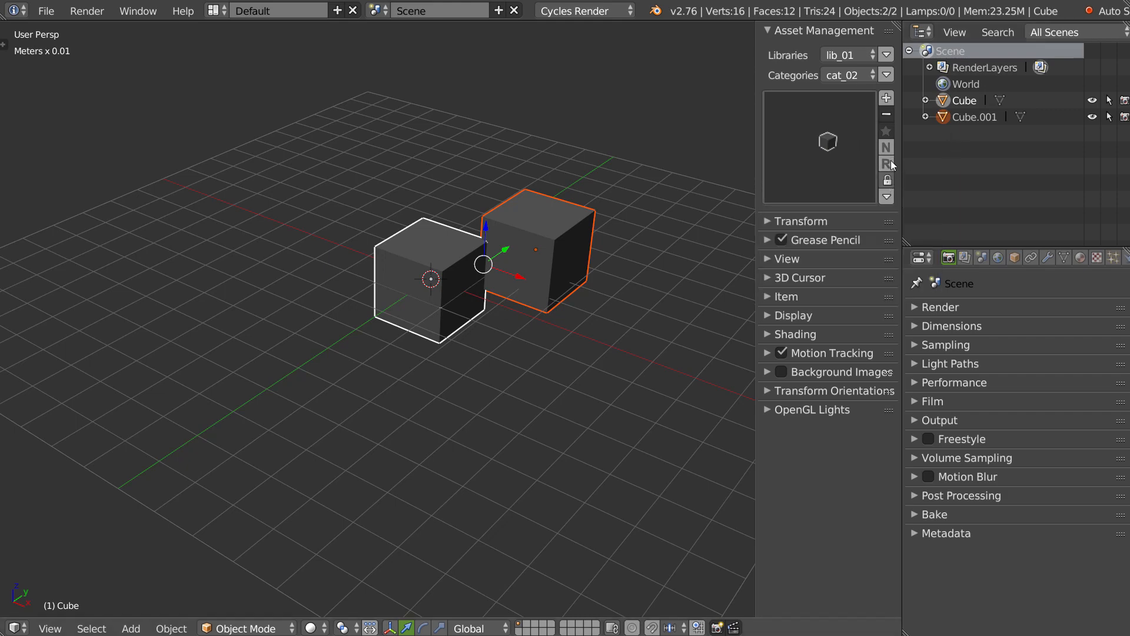
click(814, 159)
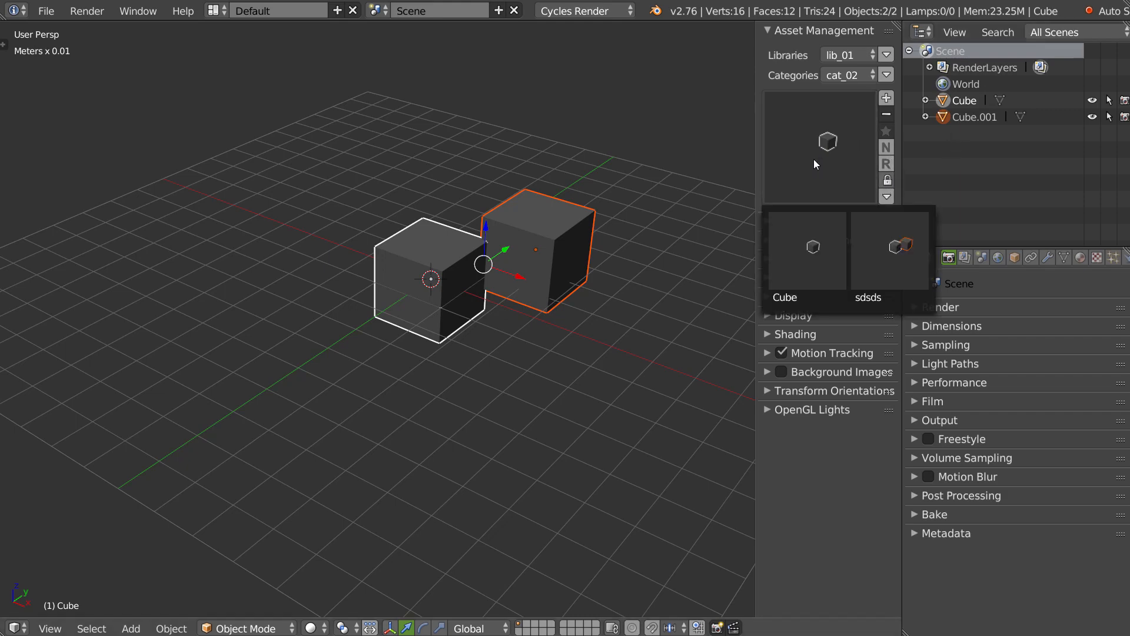
click(814, 248)
click(828, 167)
click(877, 245)
Step: Import the sdsds asset into the scene with the asset preview lock turned off
click(832, 152)
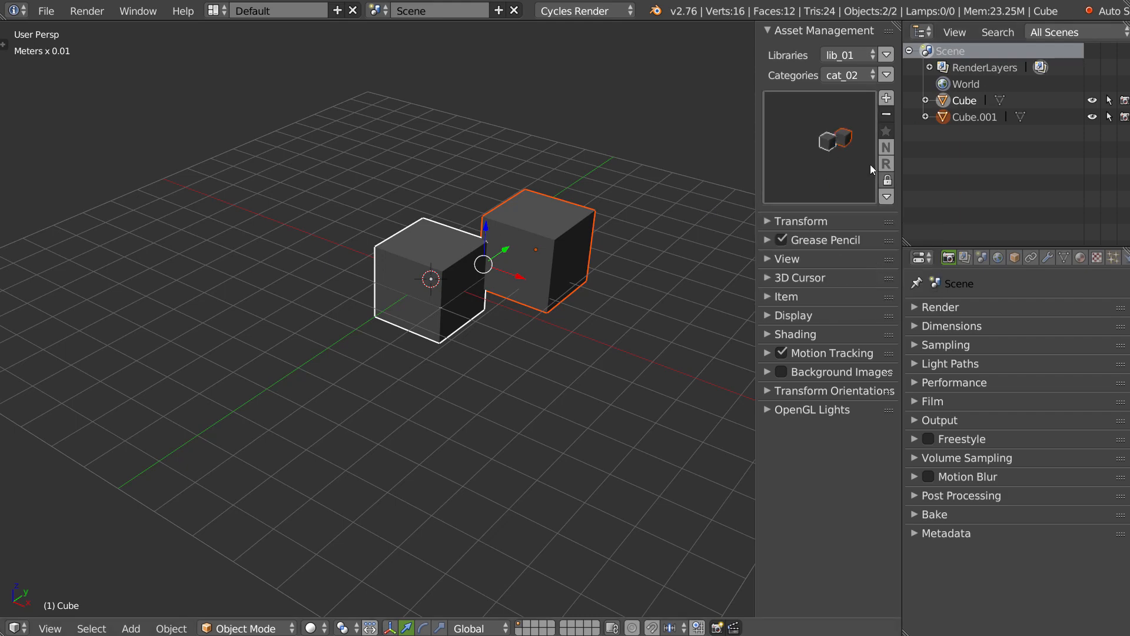
click(821, 166)
click(889, 266)
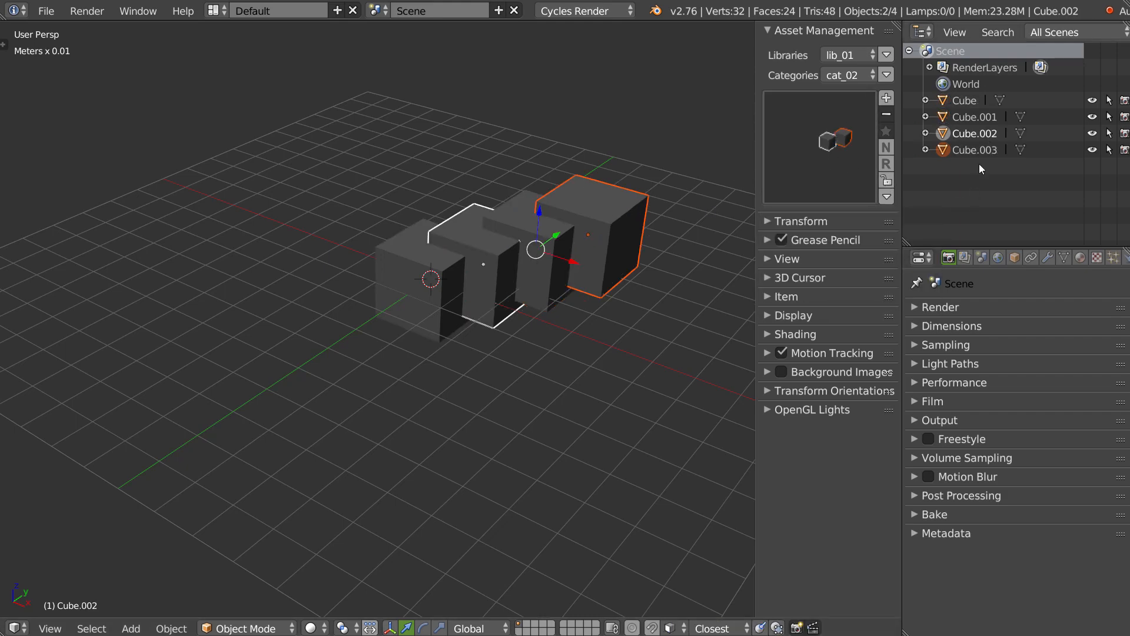
Step: Delete the two imported cubes and reselect both original cubes, with Cube as the active object
middle_drag(509, 249, 507, 239)
key(x)
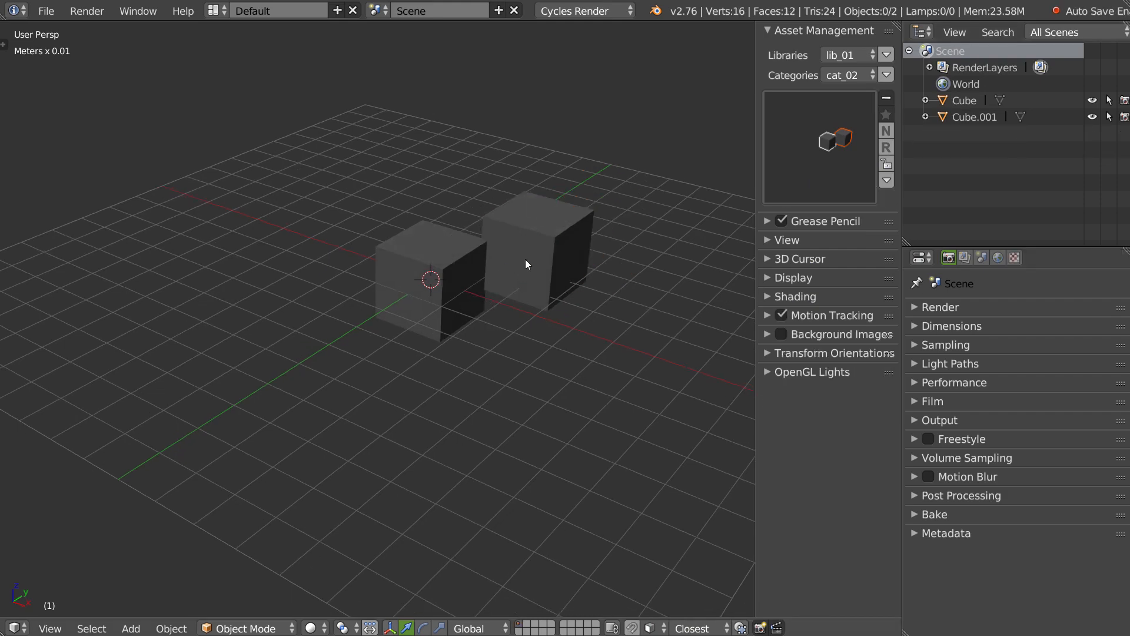
click(525, 259)
shift+click(436, 271)
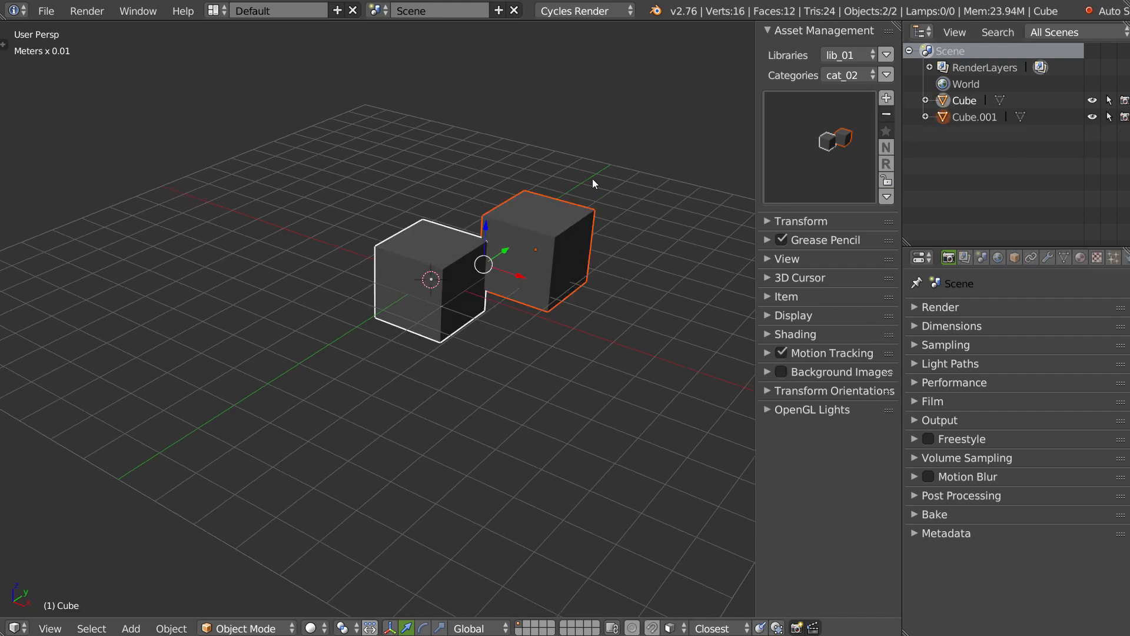
Step: Turn the asset preview lock back on and mark the sdsds asset as a favorite
click(887, 180)
click(887, 130)
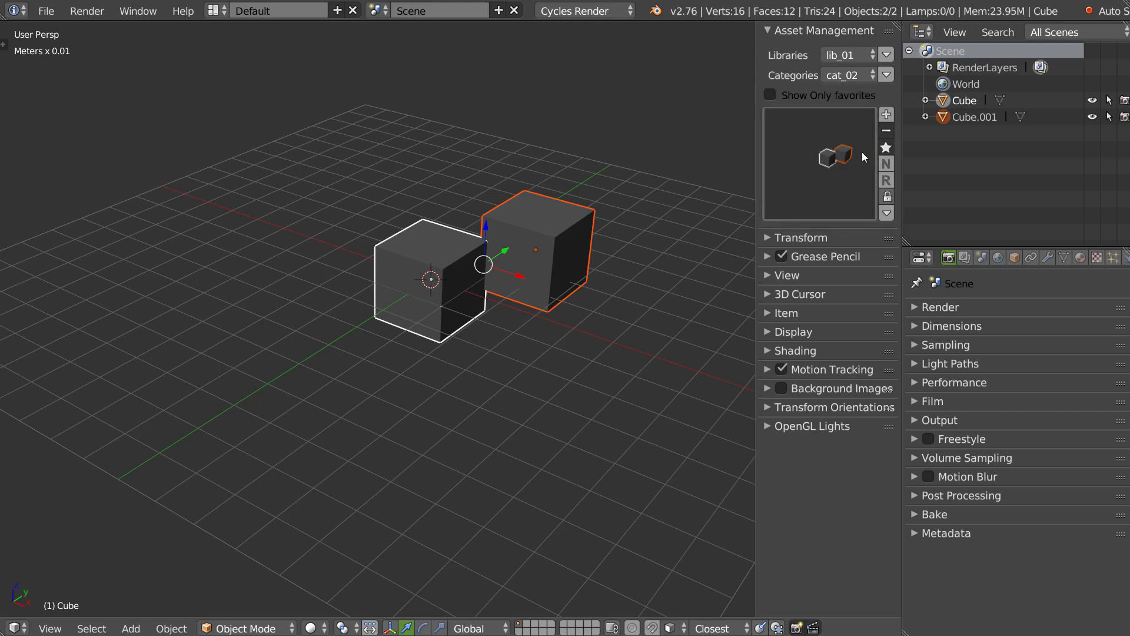
click(863, 156)
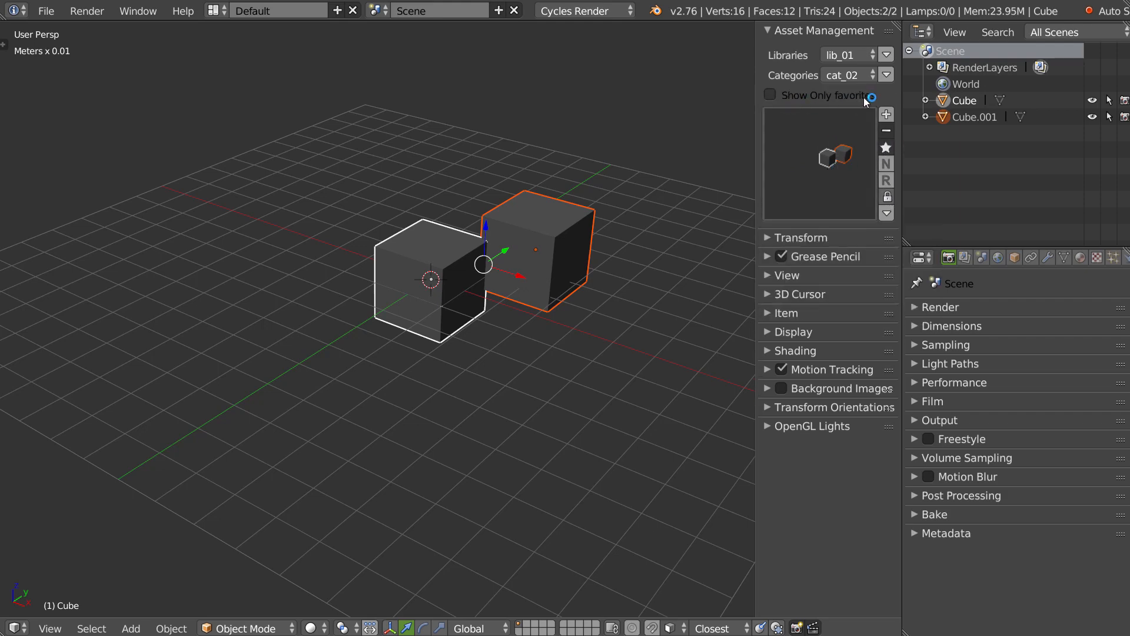
Step: Restrict the cat_02 assets to favorites only and open the asset previews
click(770, 94)
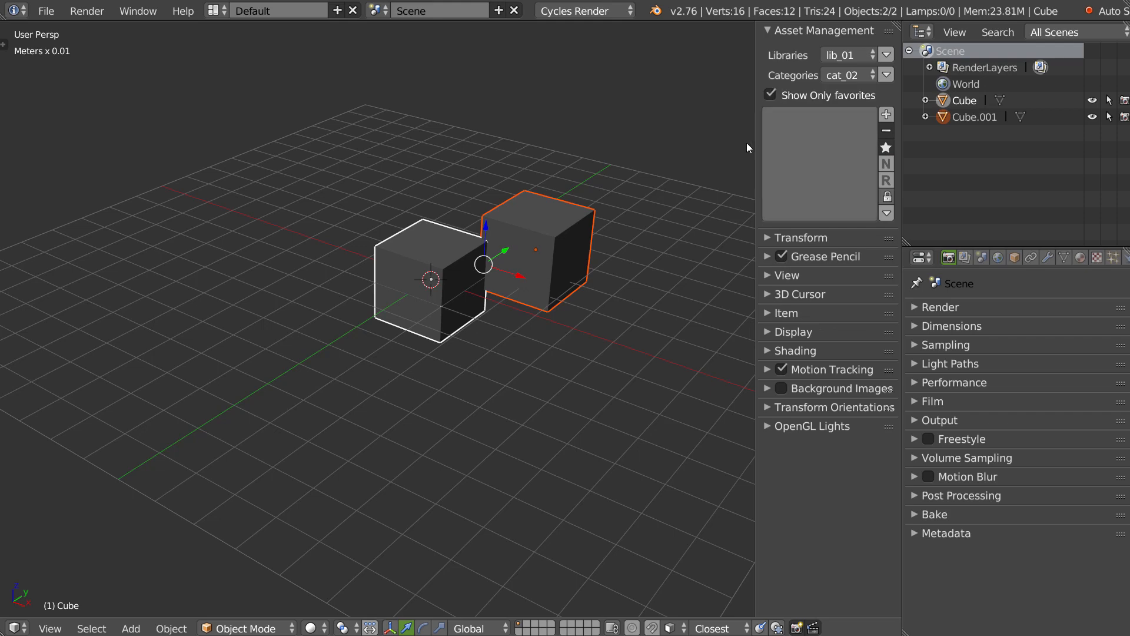
click(776, 119)
click(822, 179)
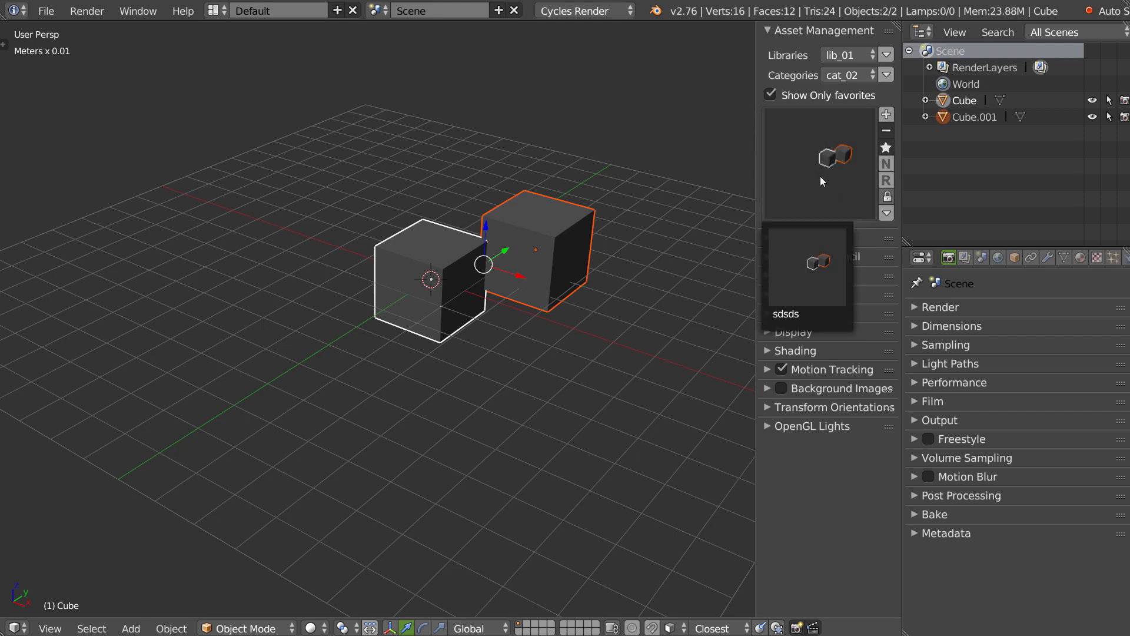
Step: Compare the cat_02 asset previews with the favorites-only filter turned on and off
click(806, 263)
click(771, 95)
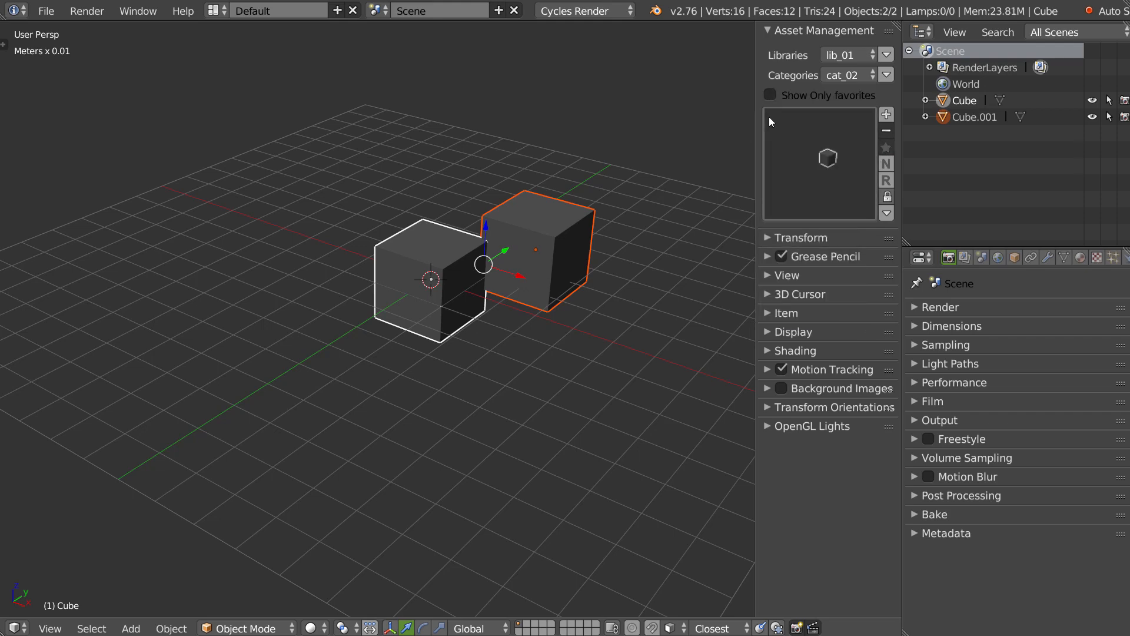
click(812, 164)
click(891, 251)
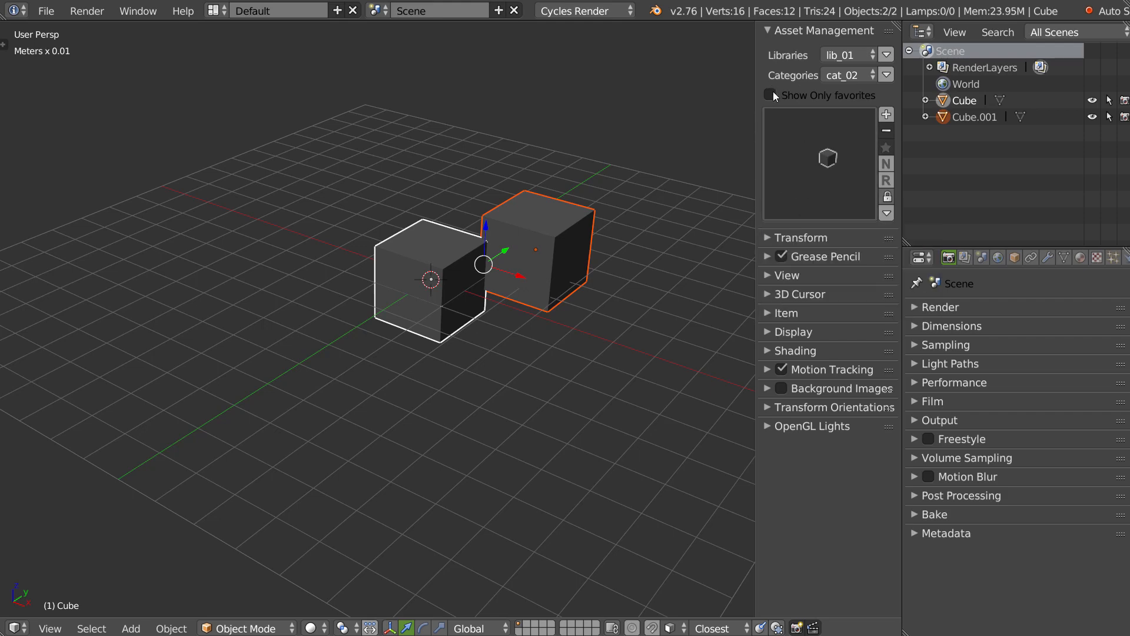
click(771, 94)
click(807, 151)
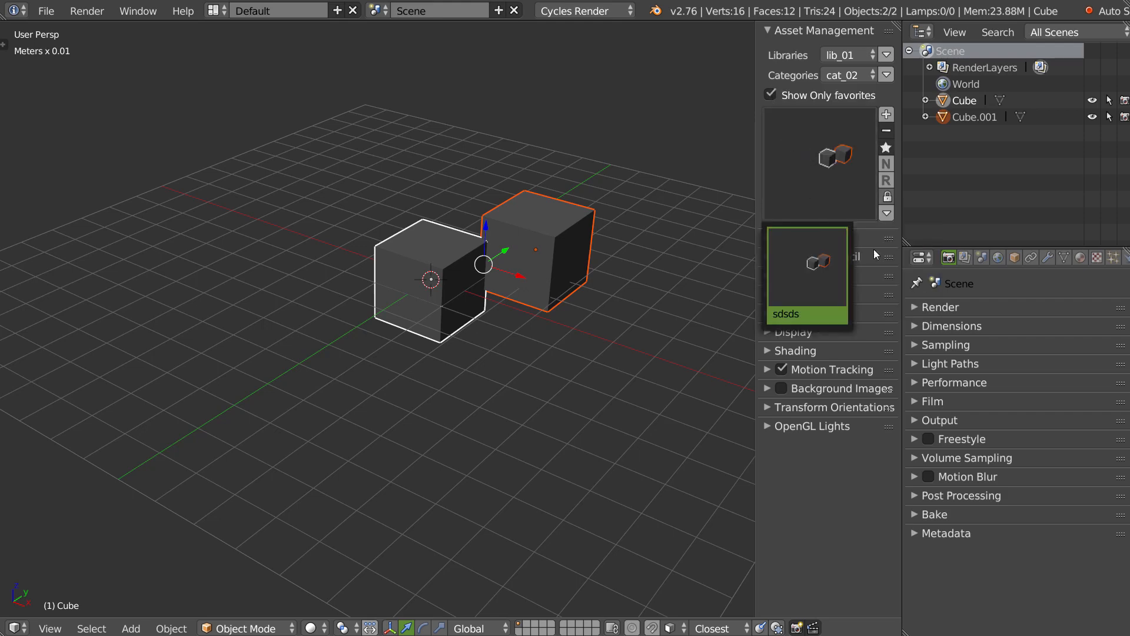
click(824, 94)
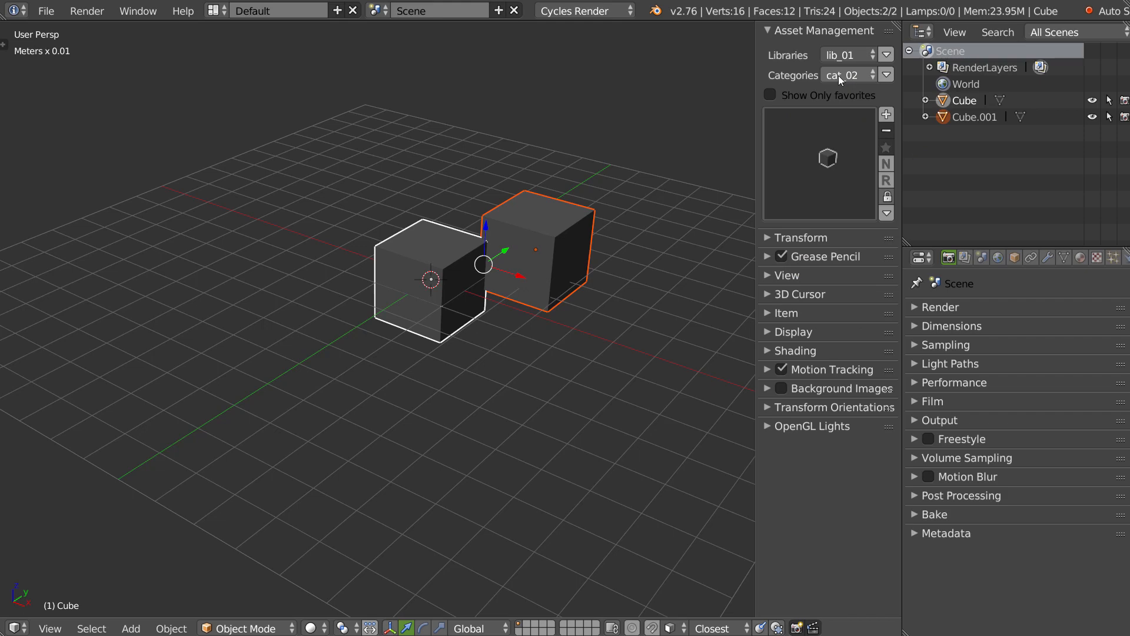
click(860, 146)
click(775, 96)
click(812, 141)
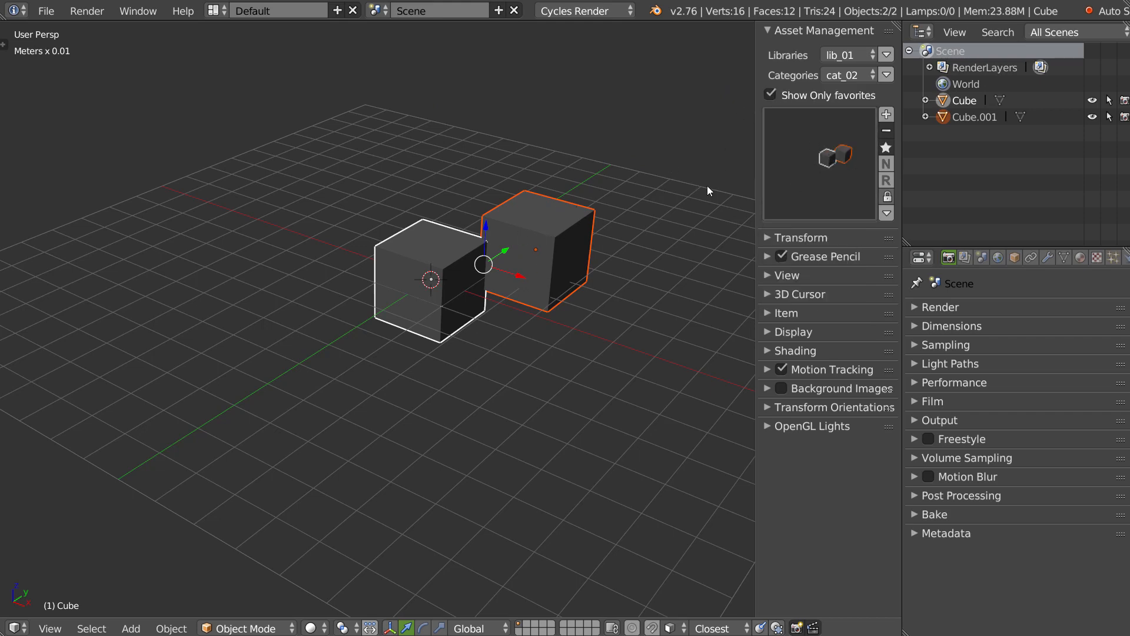
click(768, 96)
click(831, 170)
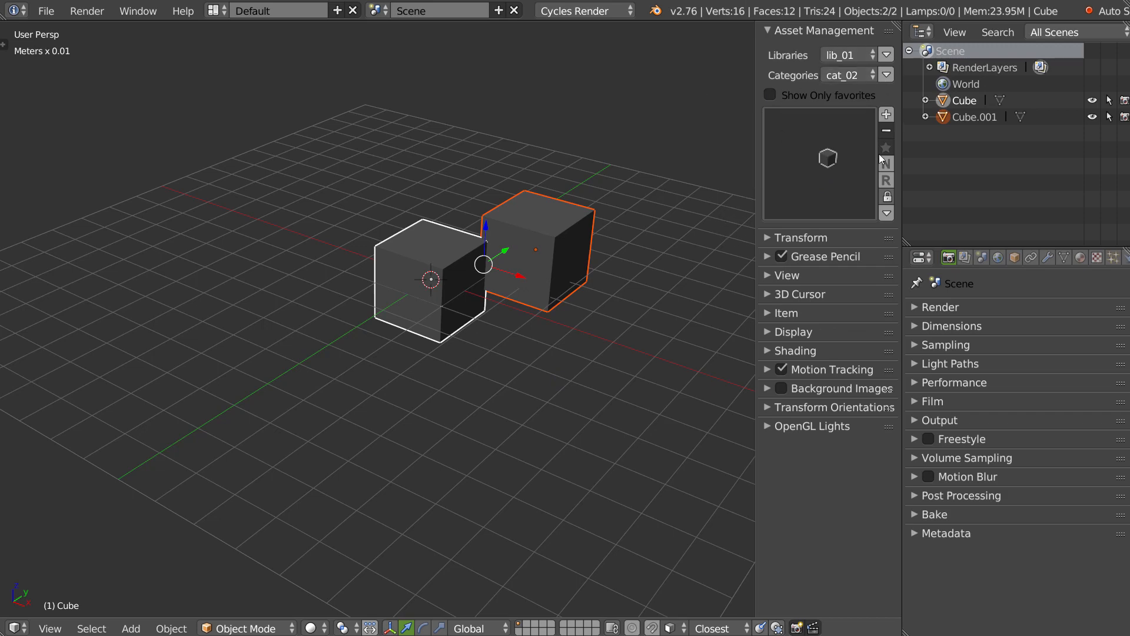
Step: Remove the sdsds asset from the favorites and open the cat_02 asset previews
click(770, 95)
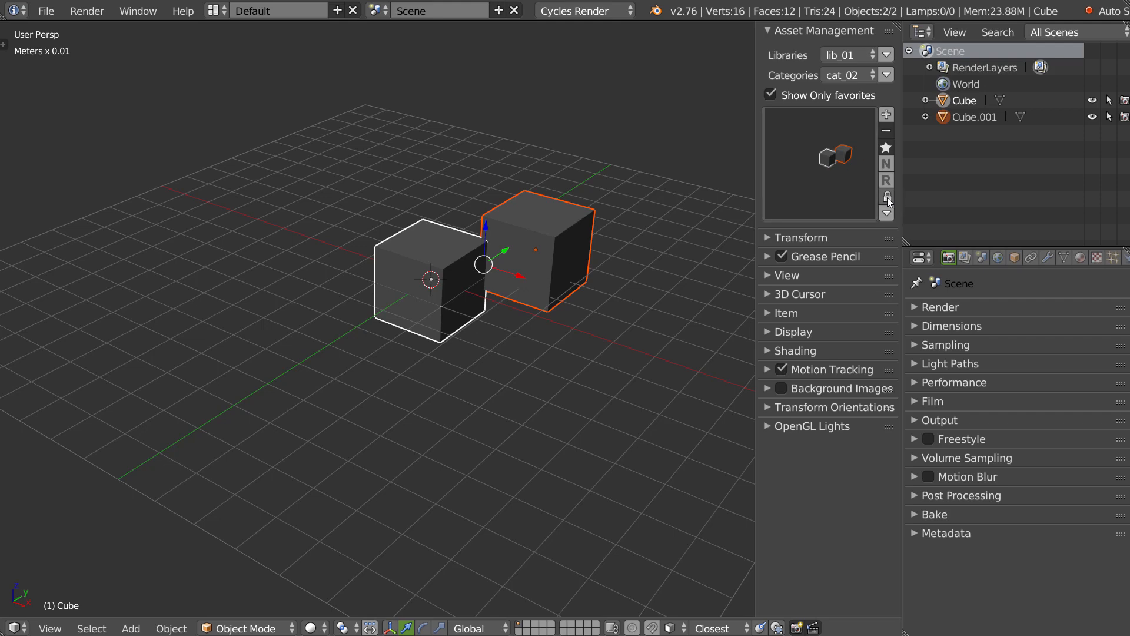
click(885, 147)
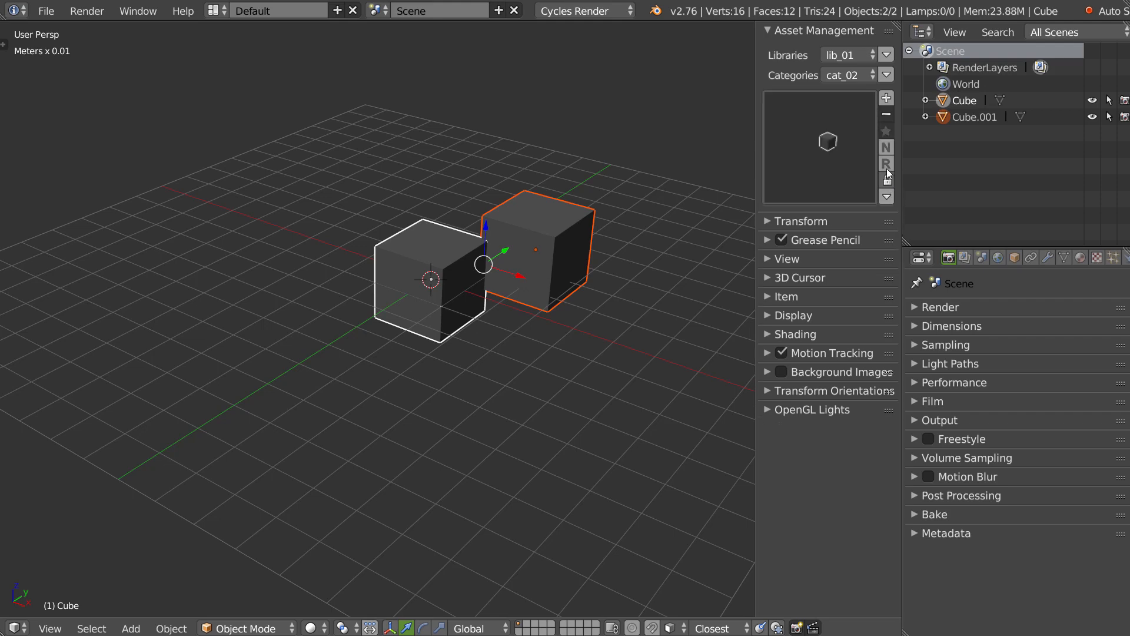
click(863, 122)
click(771, 182)
click(812, 159)
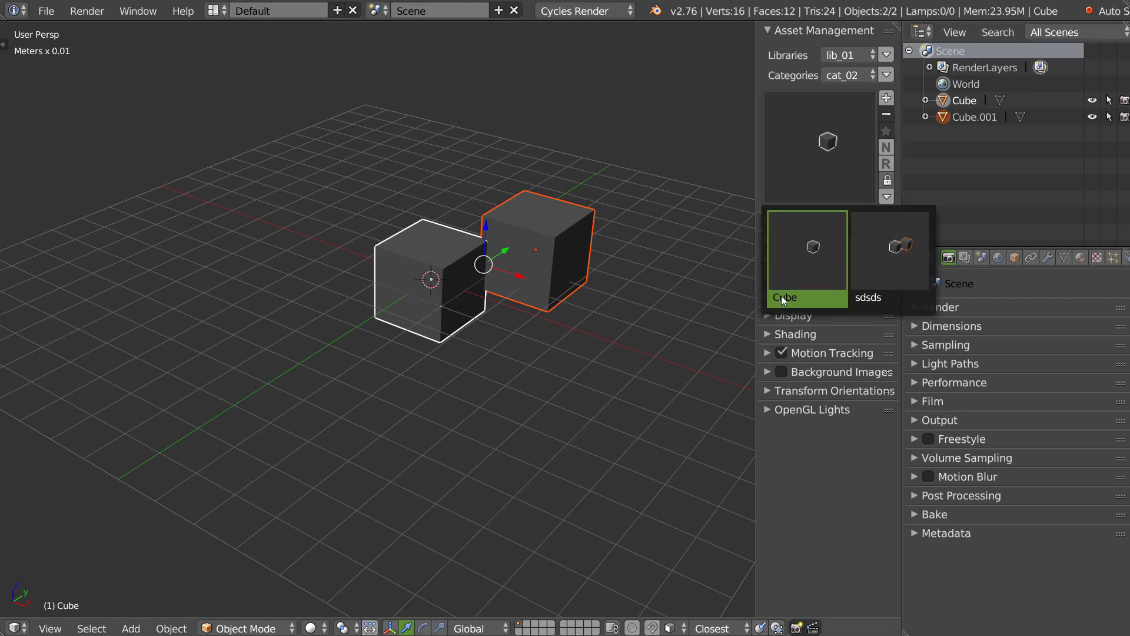
Step: Turn off labels in the preview in the Asset management add-on's render customisation preferences and save the user settings
click(46, 11)
click(98, 206)
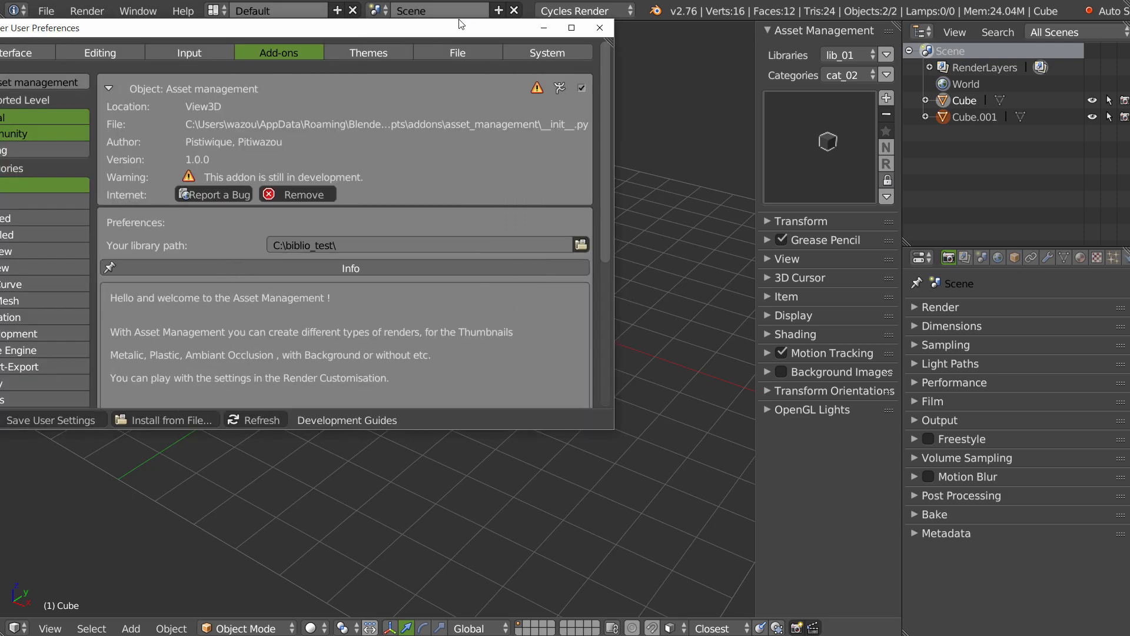
click(268, 253)
click(274, 275)
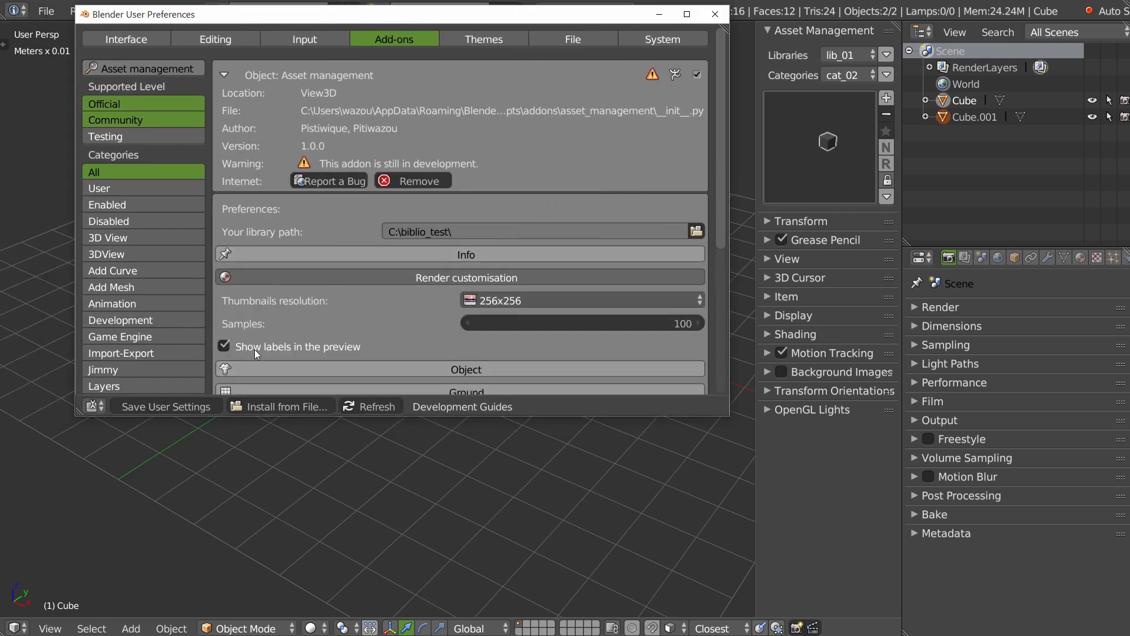
click(224, 346)
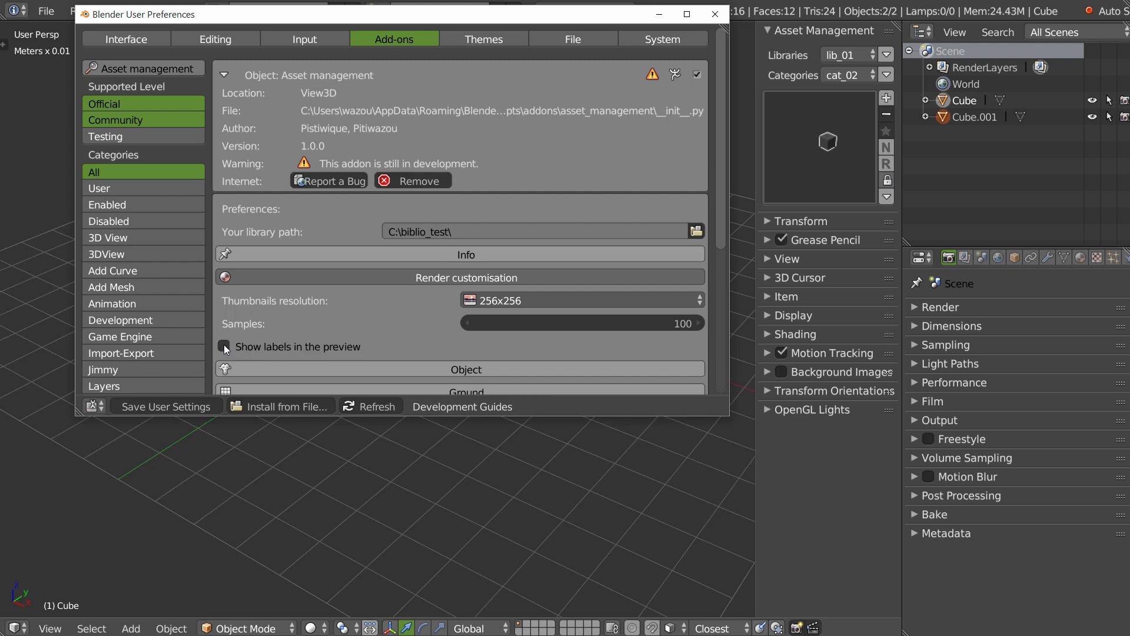
click(189, 408)
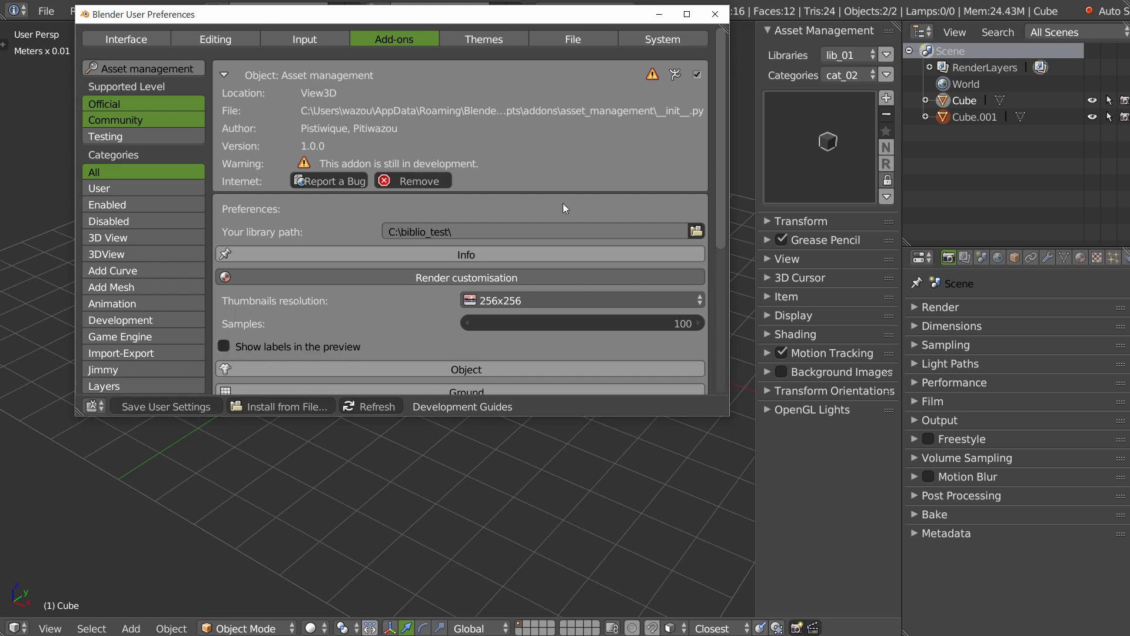
Step: Turn on the asset name display and examine the asset previews without labels
click(810, 150)
click(886, 148)
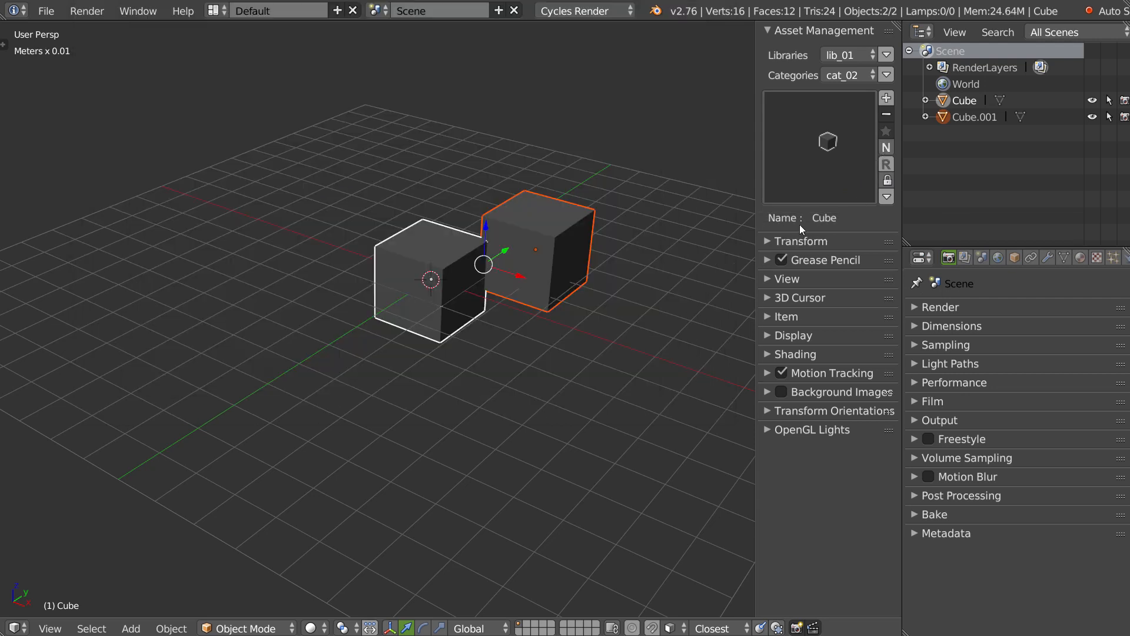
click(812, 177)
click(801, 160)
Step: Turn preview labels back on in the add-on preferences, save the user settings, and reopen the asset previews
key(alt+Tab)
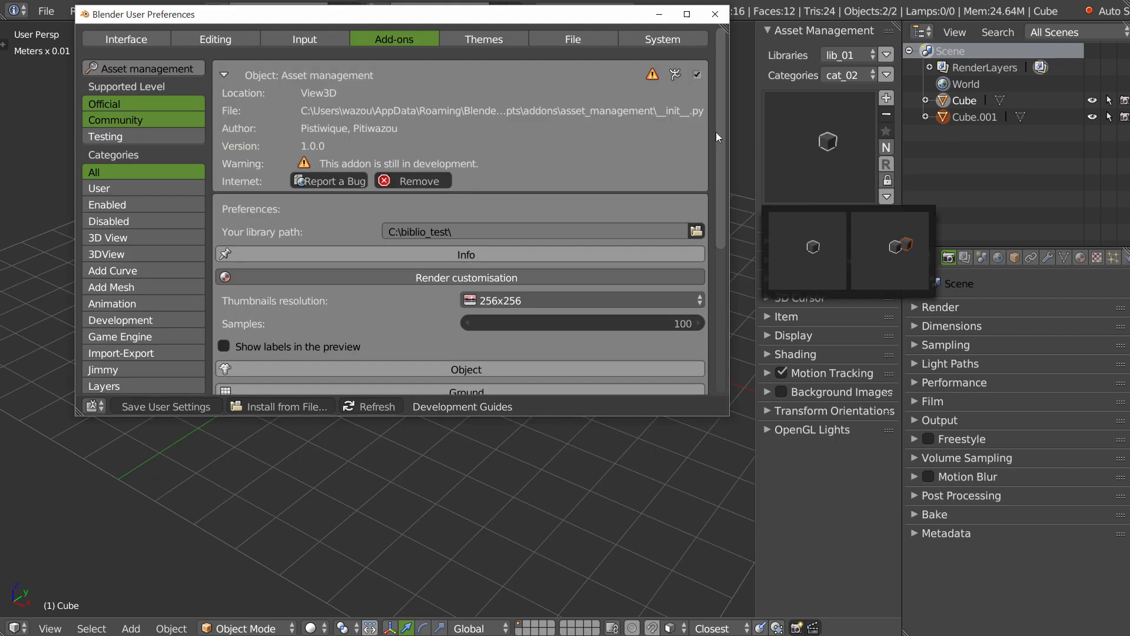
click(223, 342)
click(164, 409)
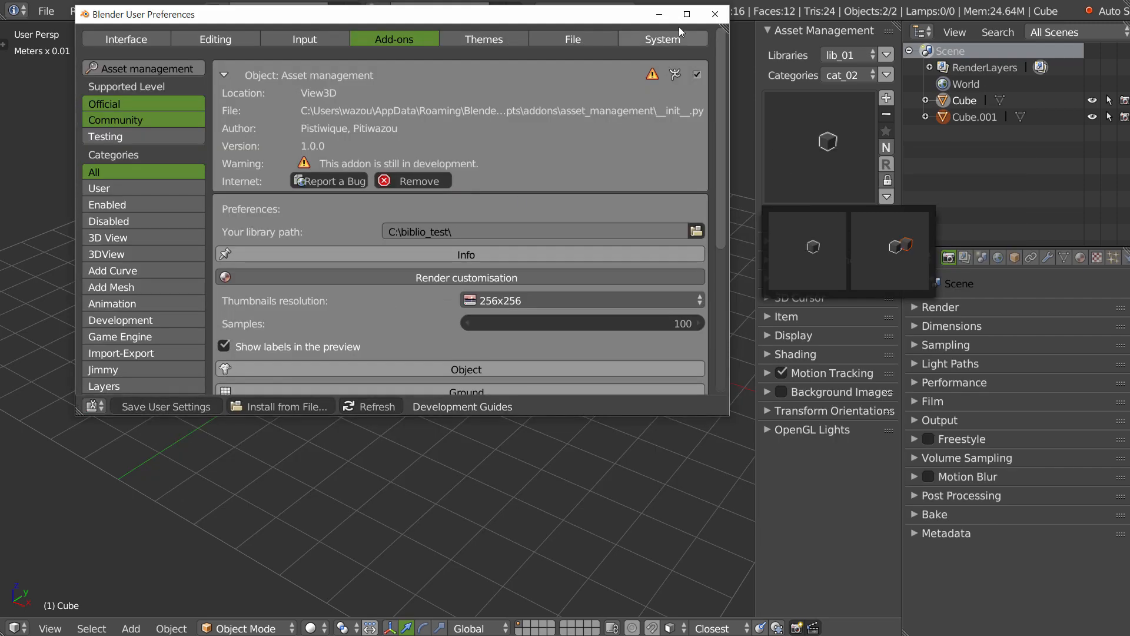
click(715, 13)
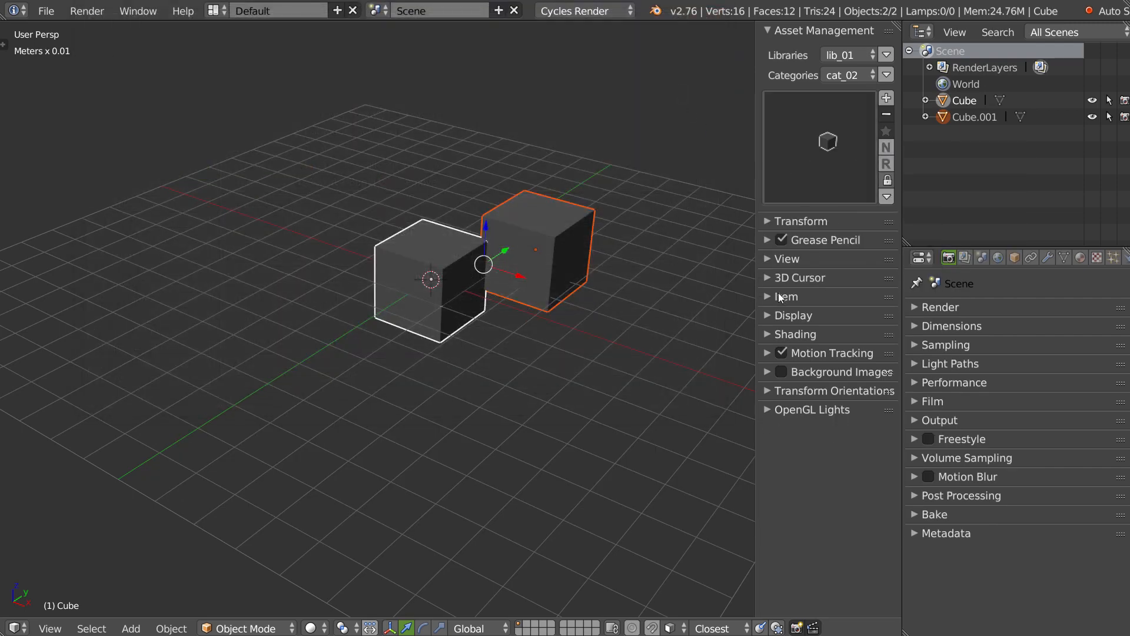
click(829, 158)
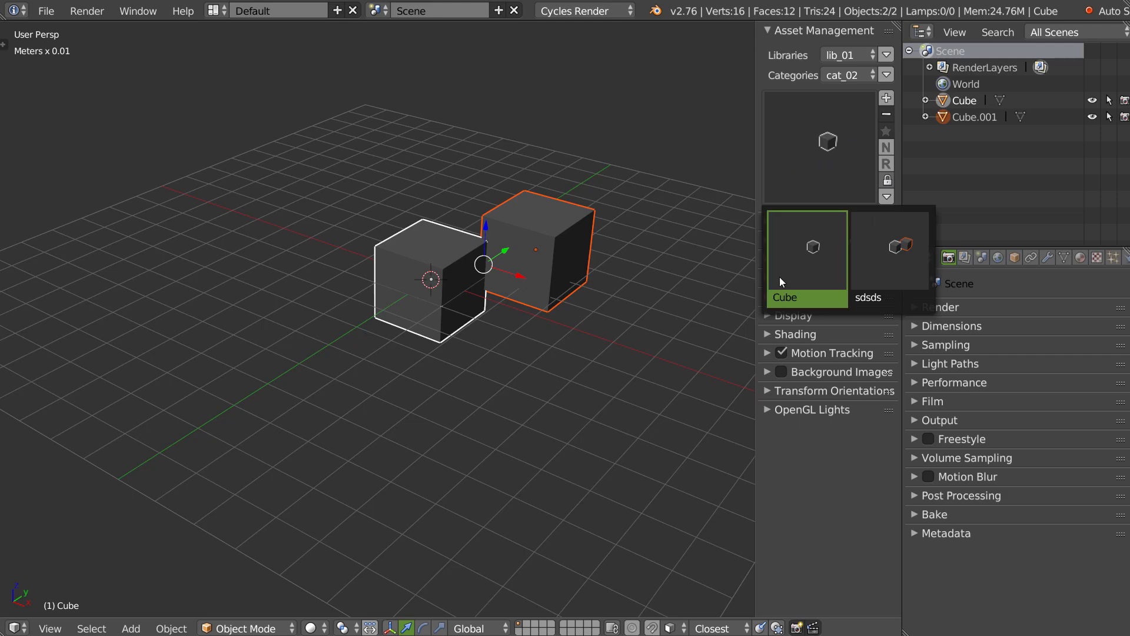
Step: Turn on the asset name display and rename the Cube asset as toto
click(885, 150)
click(828, 167)
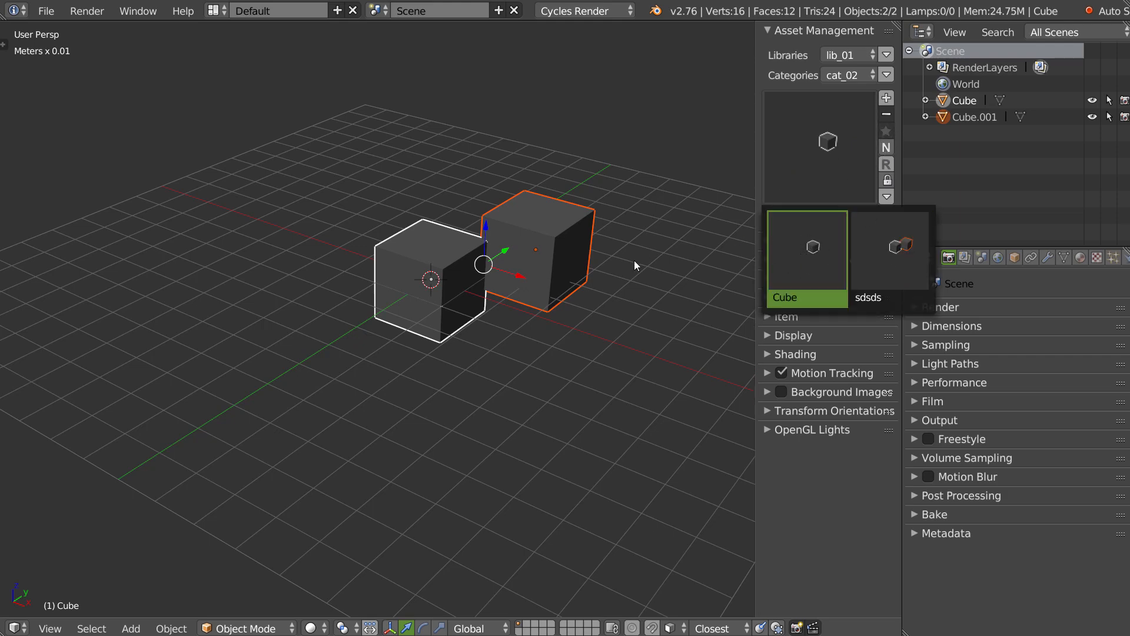
click(886, 165)
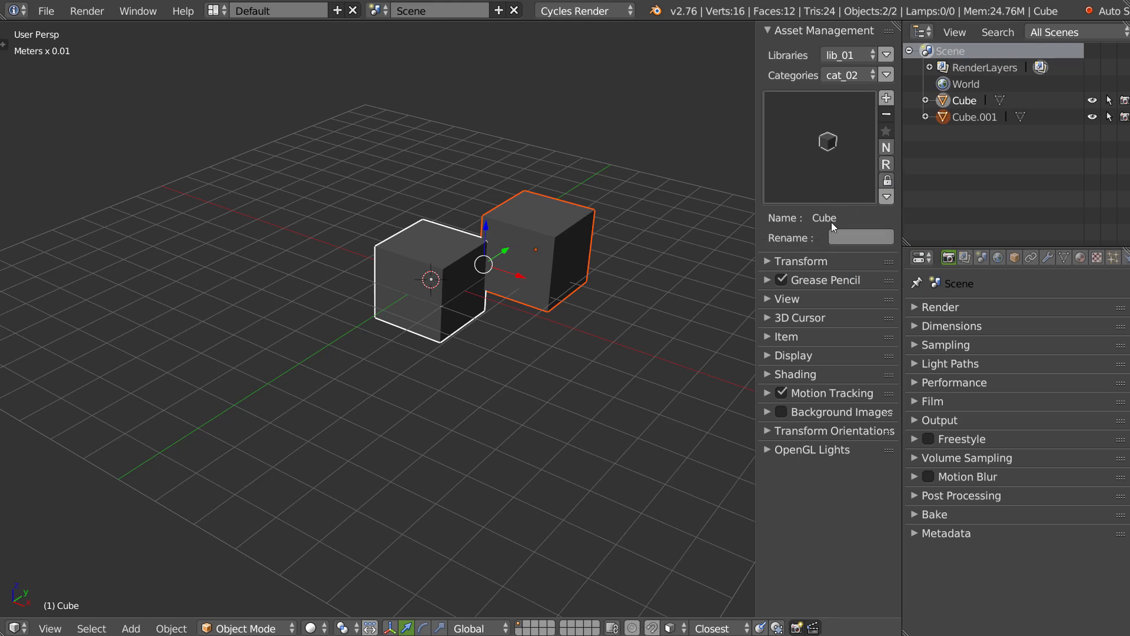
text(t)
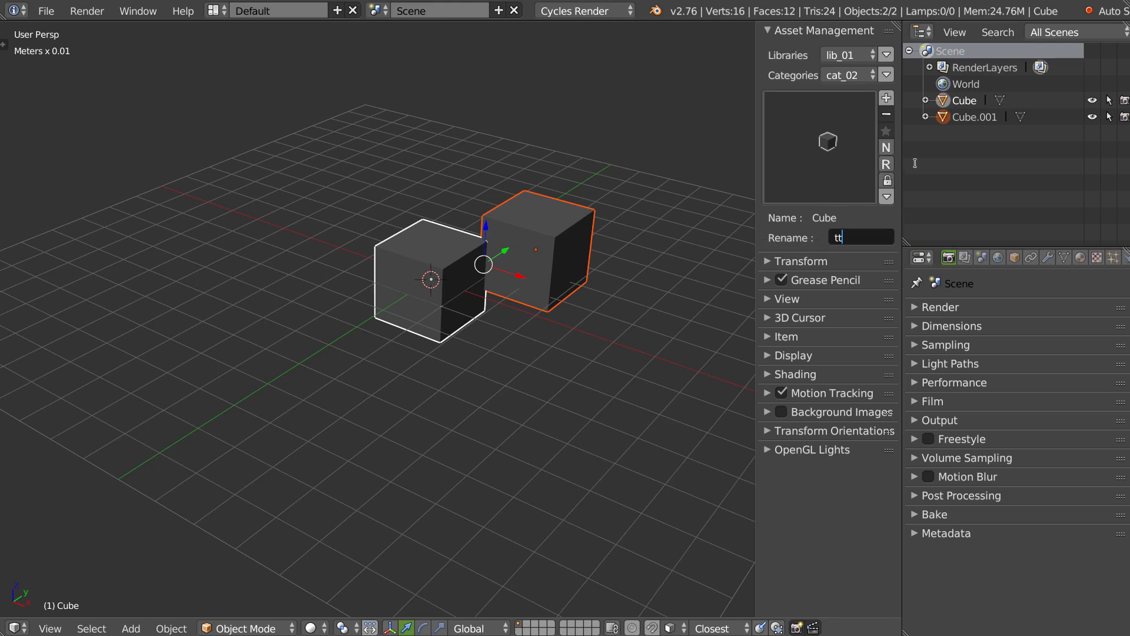
text(oto)
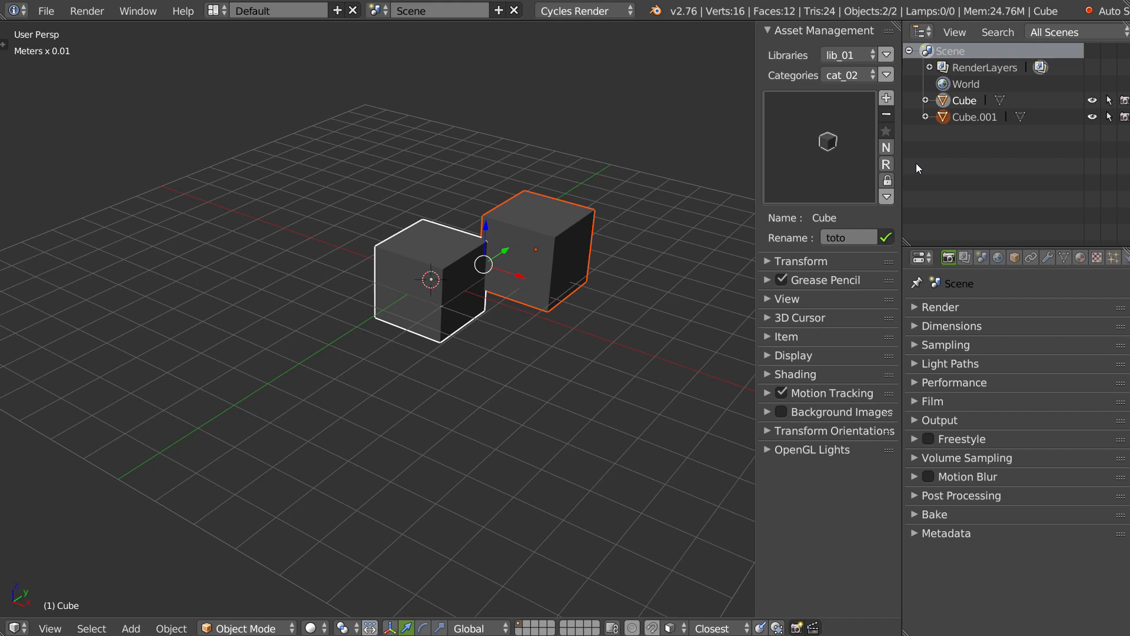
key(Return)
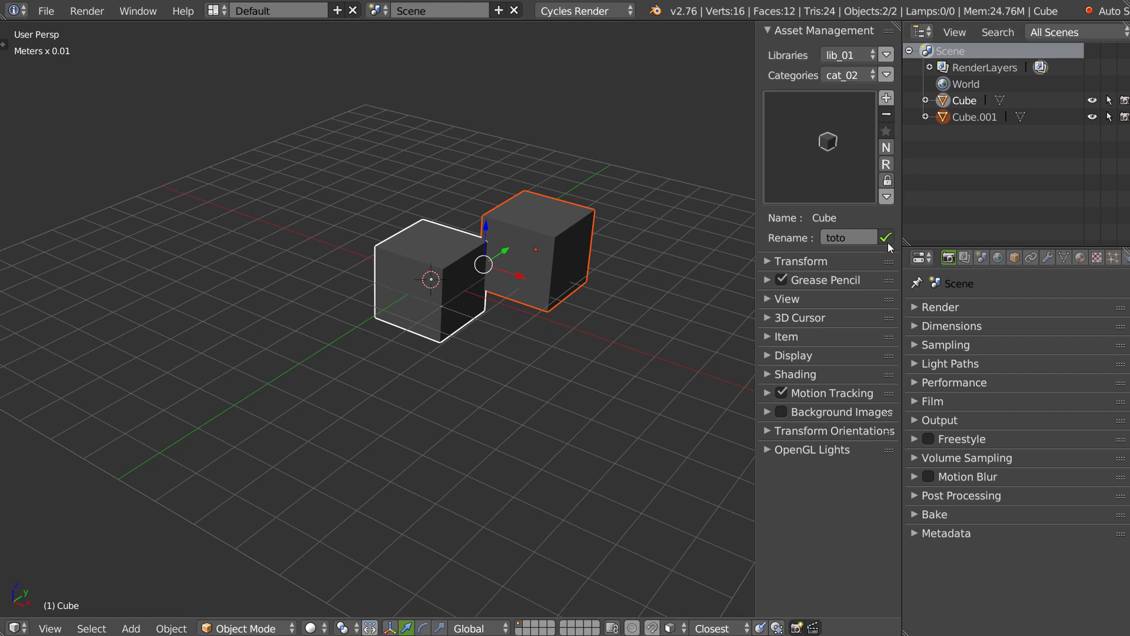
click(887, 240)
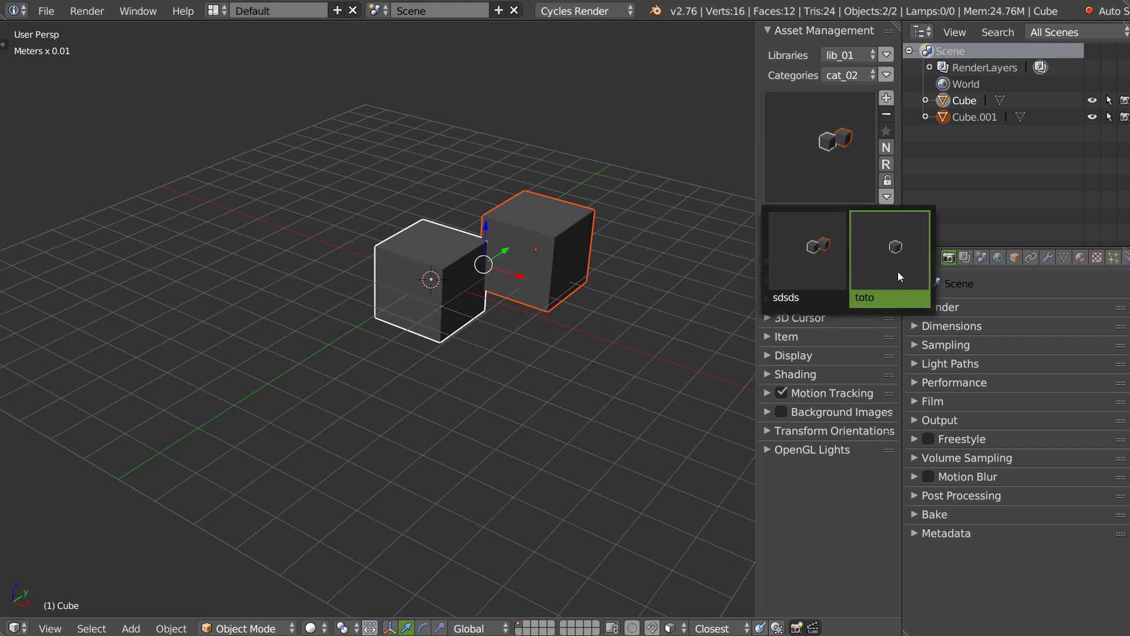
click(845, 231)
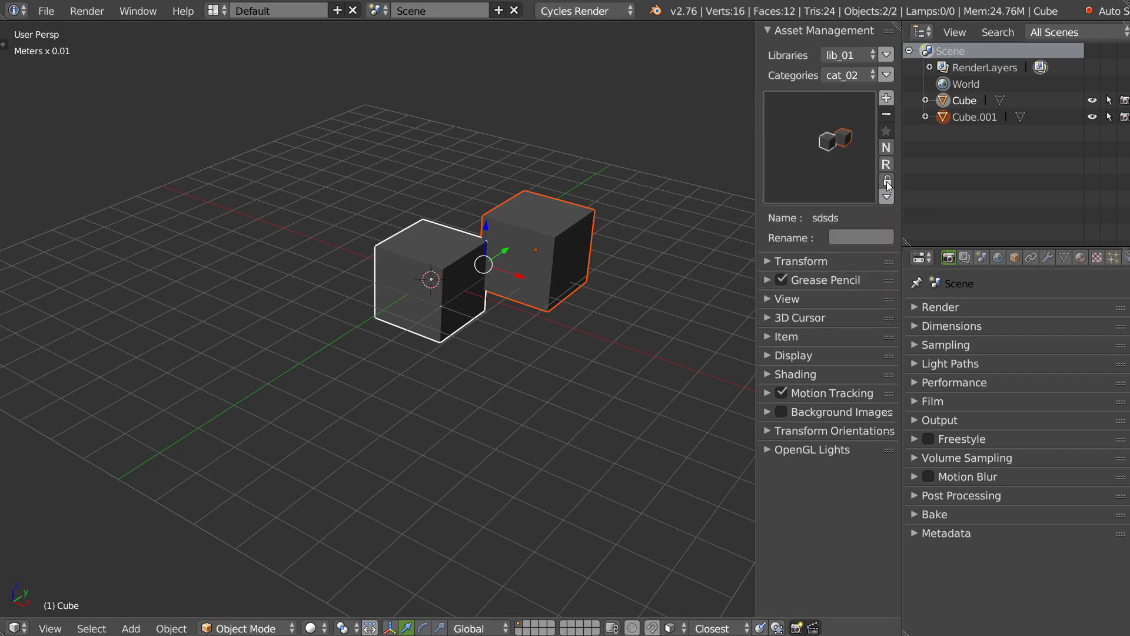
Step: Expand the additional asset tools and turn off the asset name and rename options
click(887, 196)
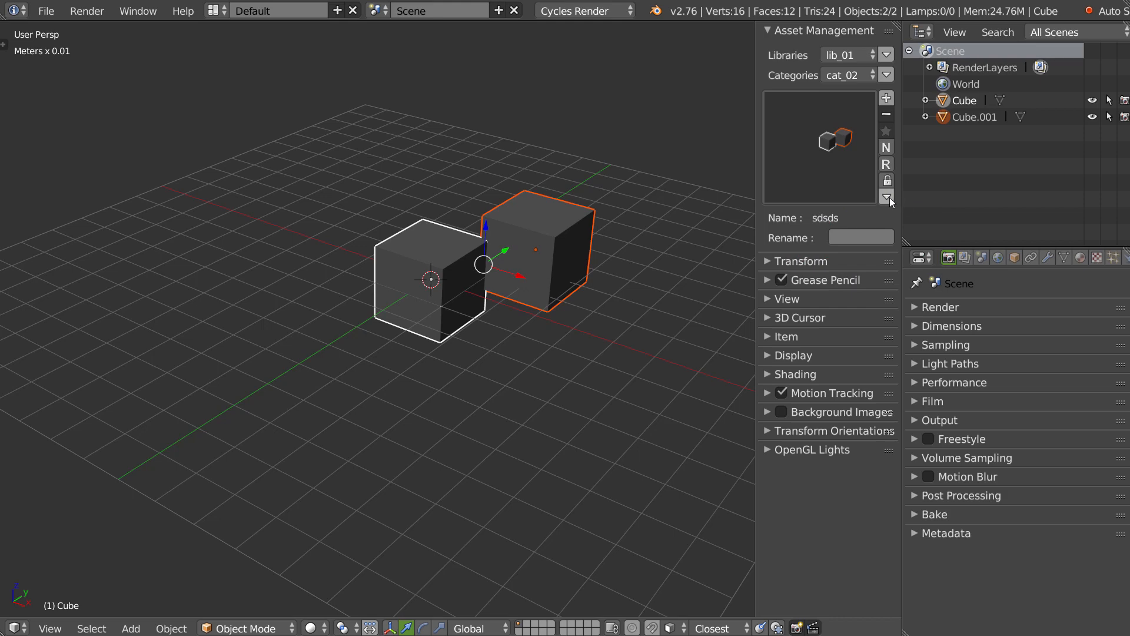
click(888, 164)
click(889, 151)
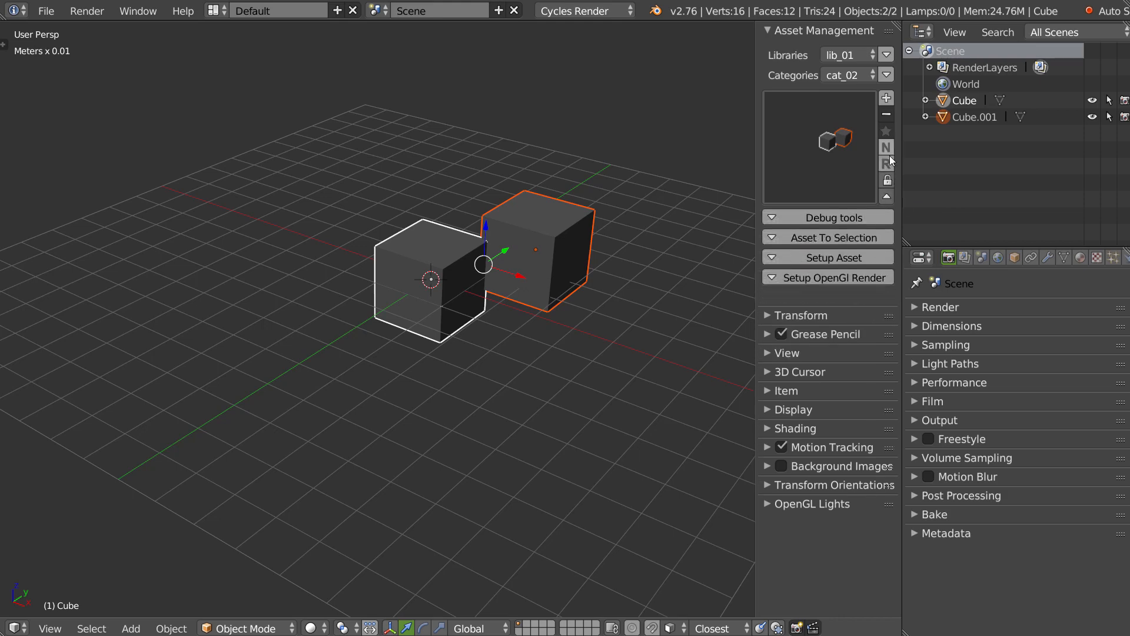
Step: Expand the debug tools, examine the messages in the system console, and hide the console
click(835, 218)
click(810, 267)
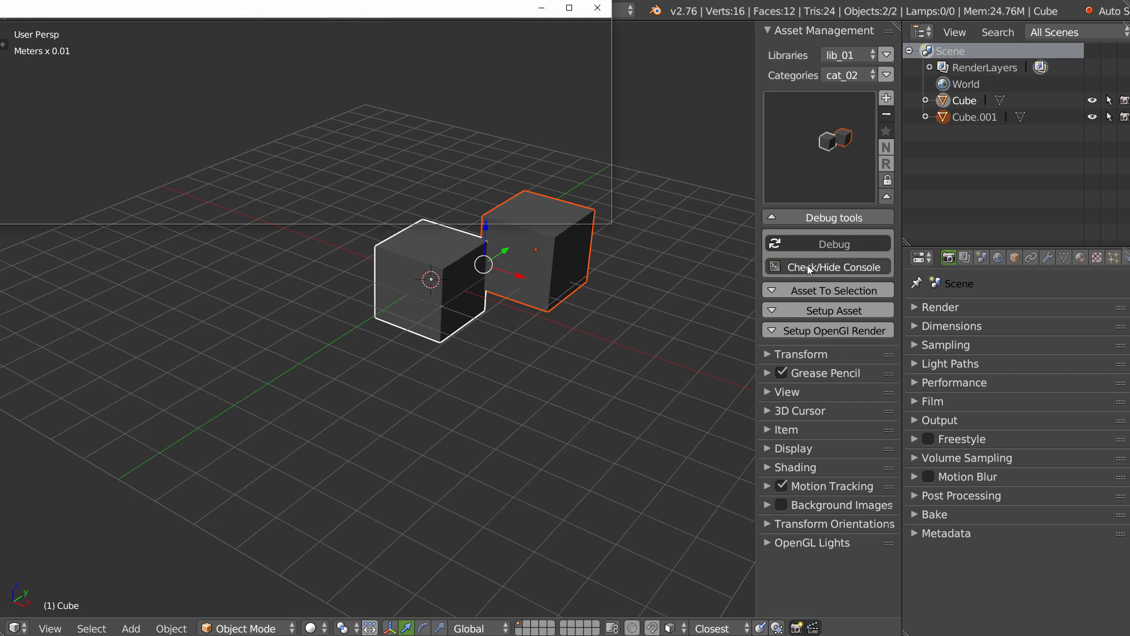
drag(318, 10, 449, 86)
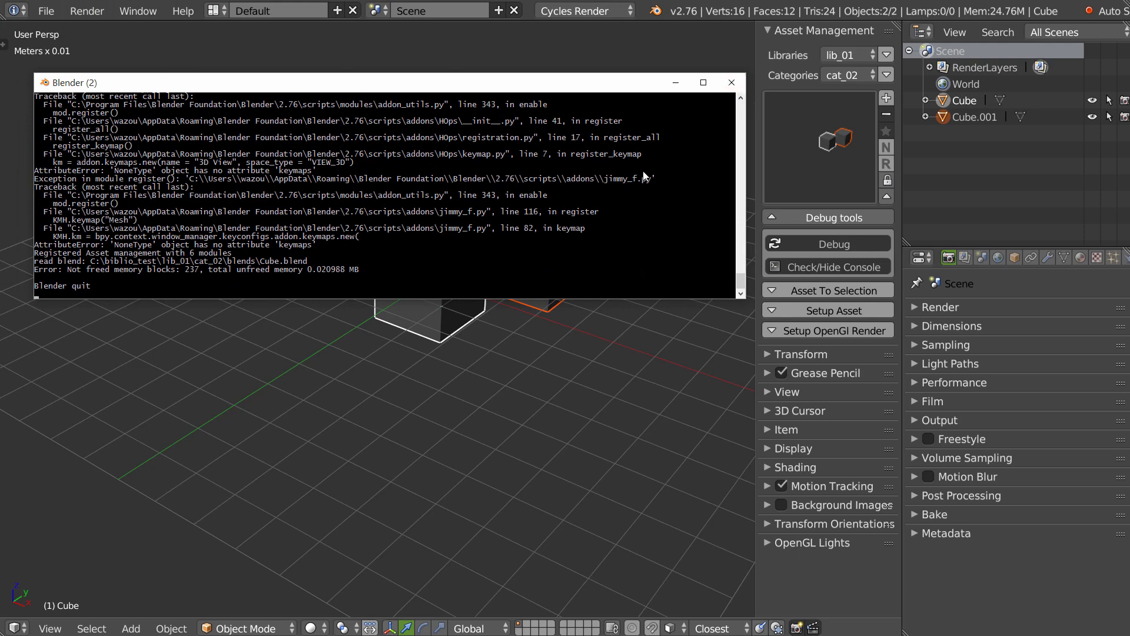
click(771, 138)
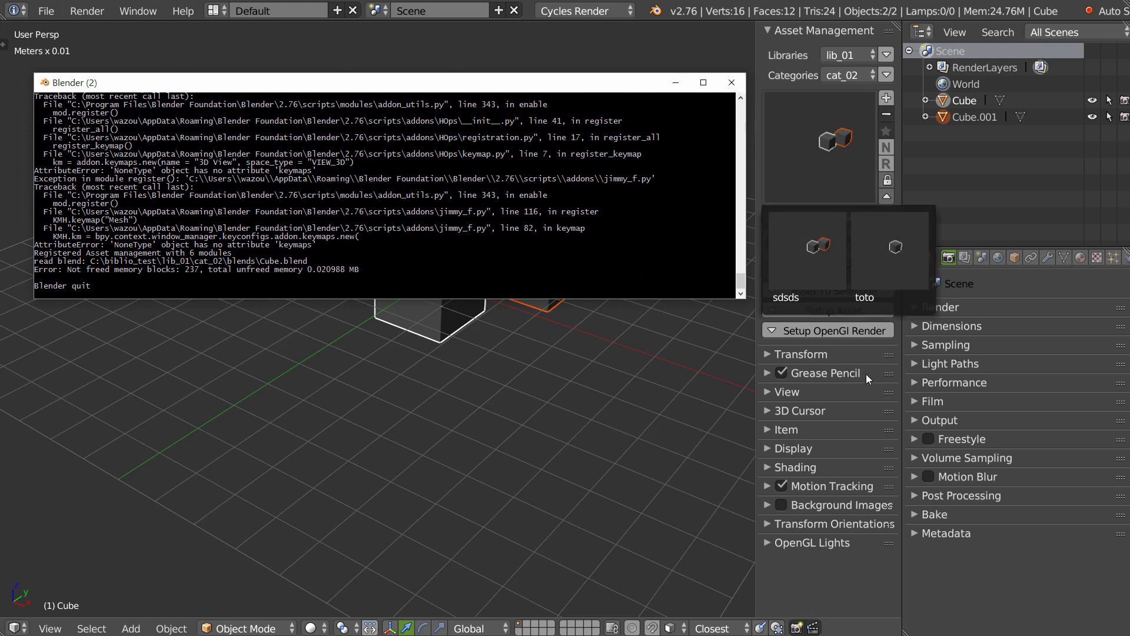
click(840, 595)
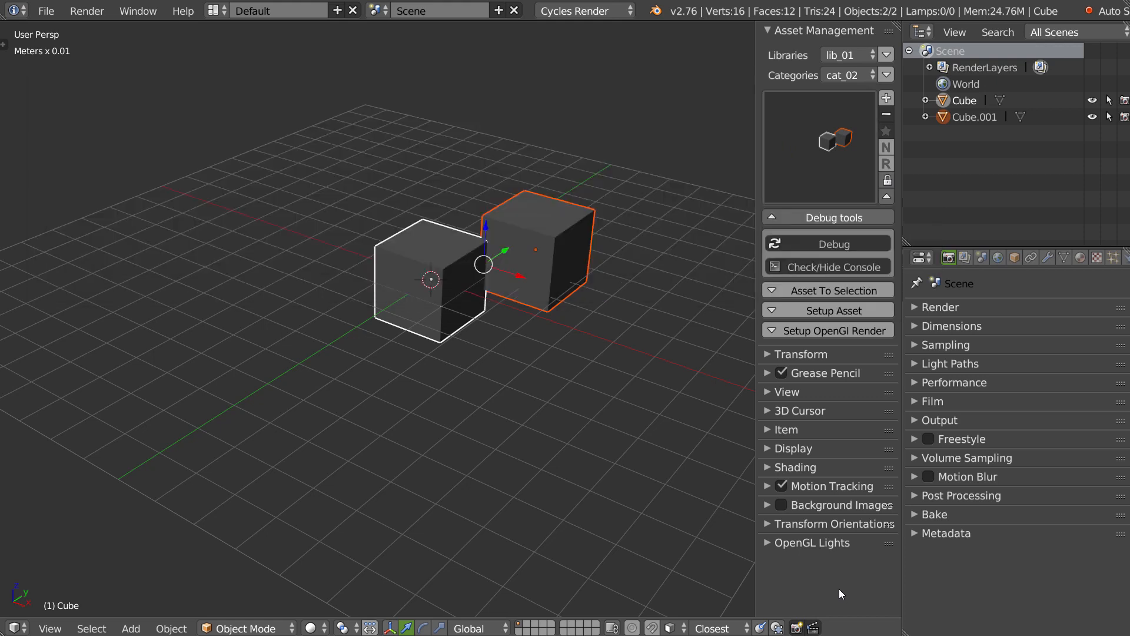
click(825, 266)
click(826, 266)
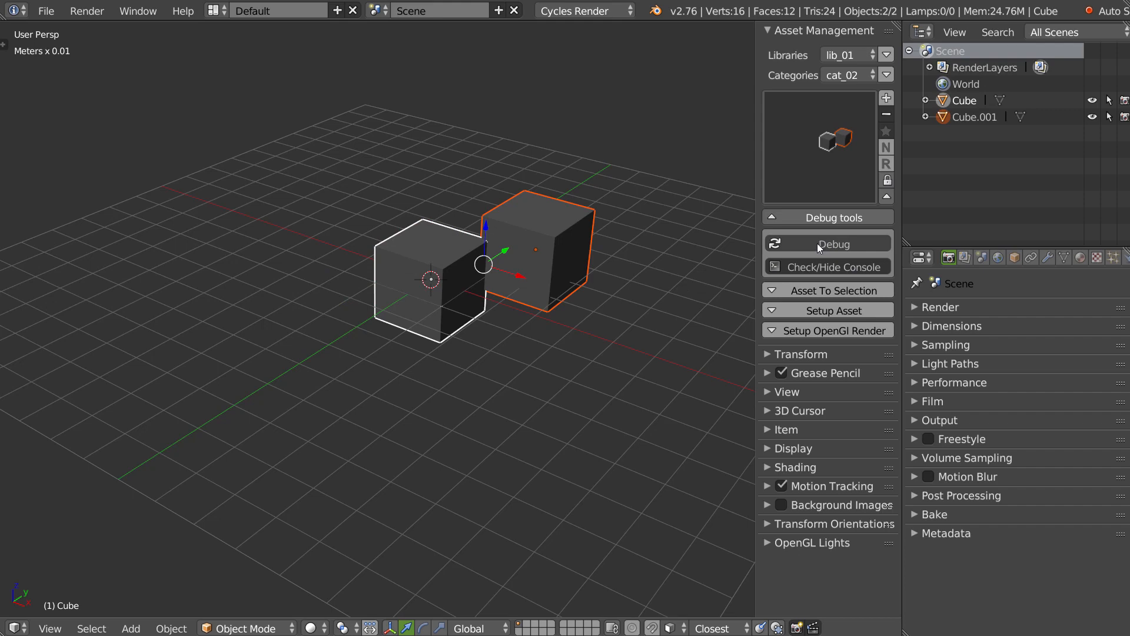
Step: Examine the asset previews in cat_02 and the options for adding a new asset, cancelling without adding one
click(813, 160)
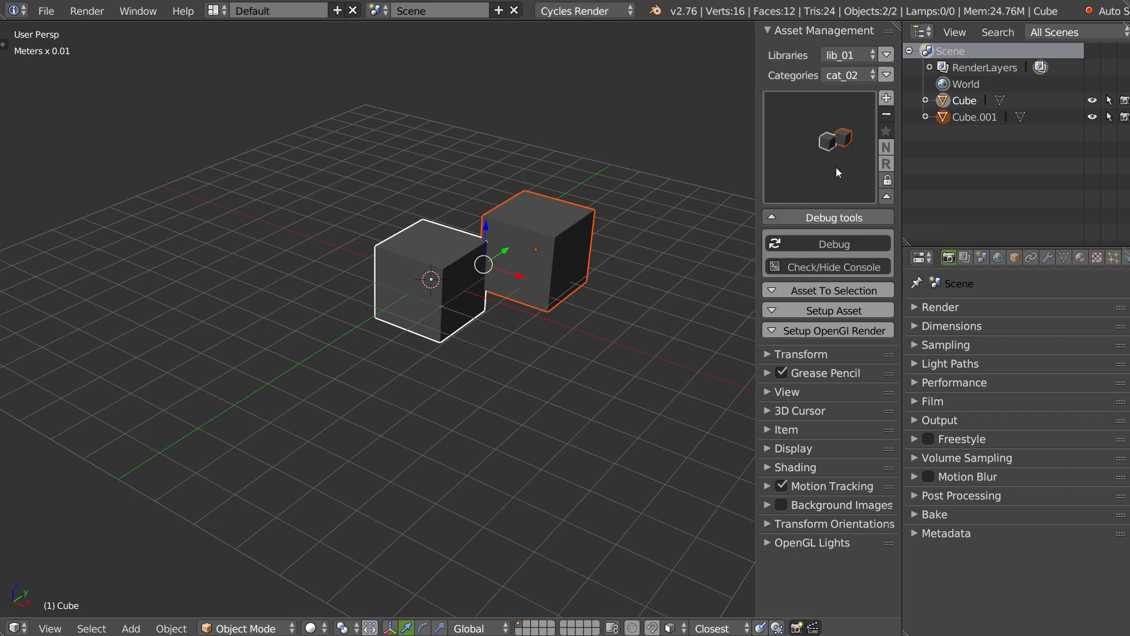
click(784, 172)
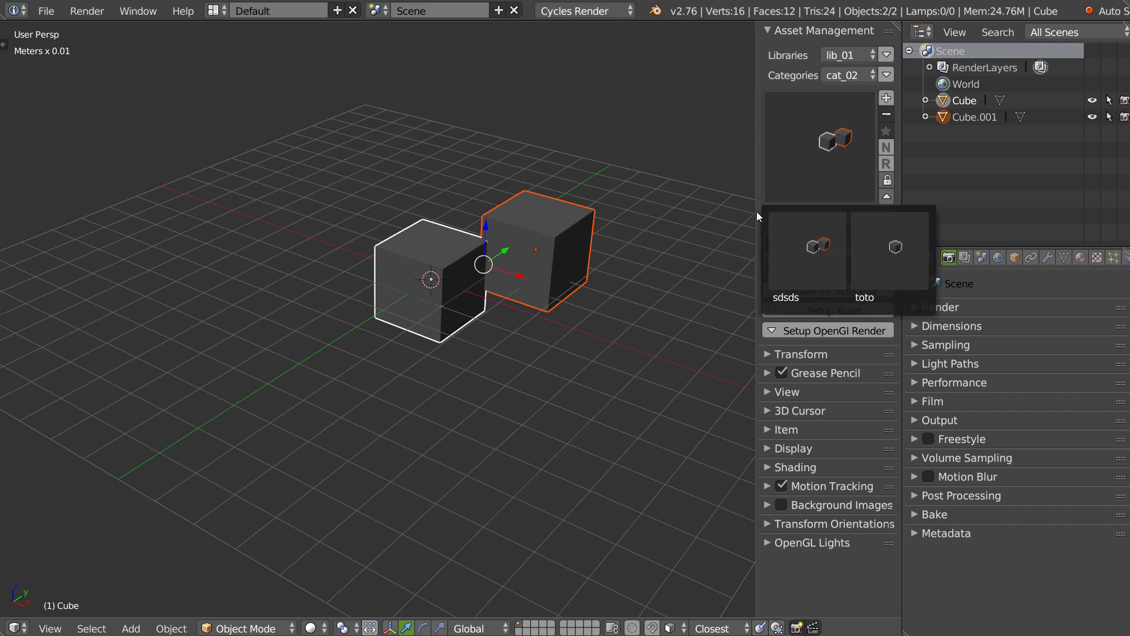
click(886, 97)
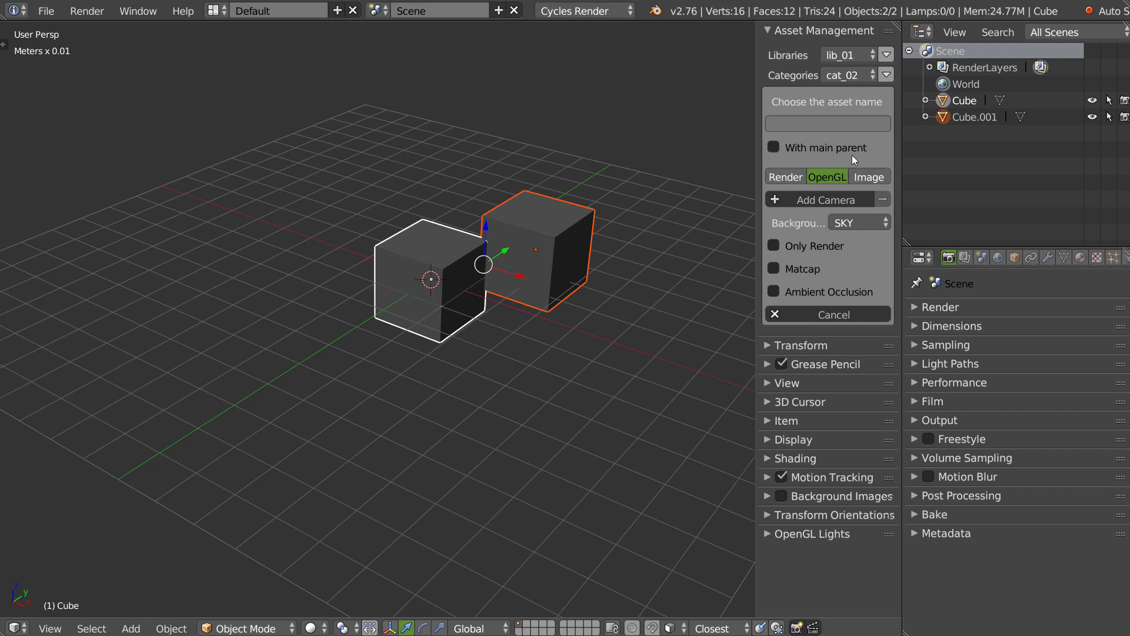
click(852, 315)
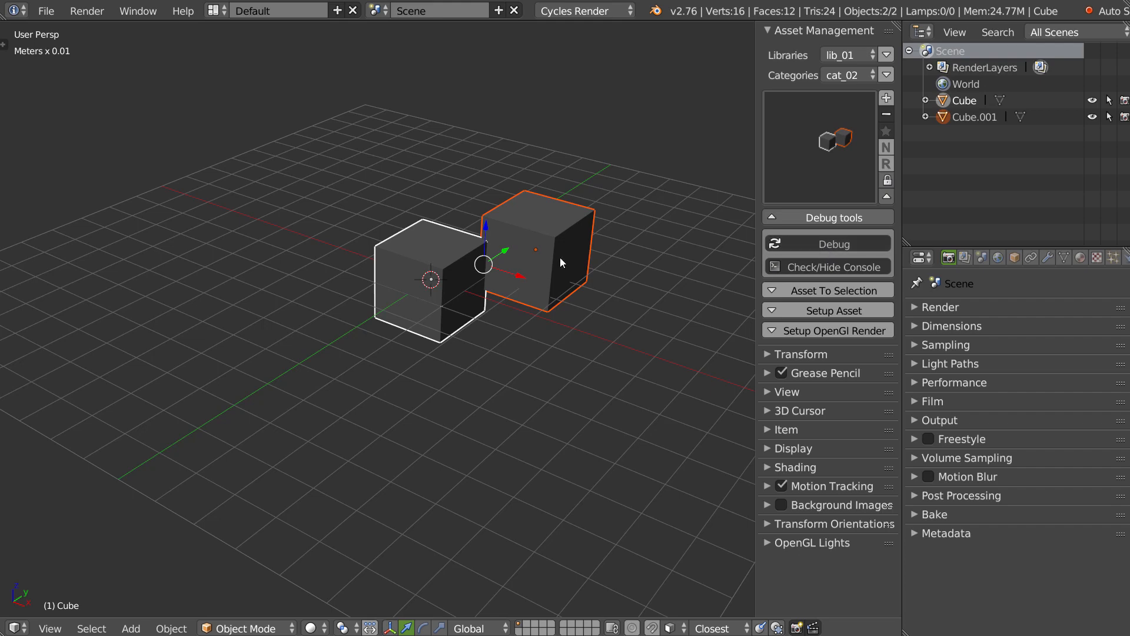
click(855, 131)
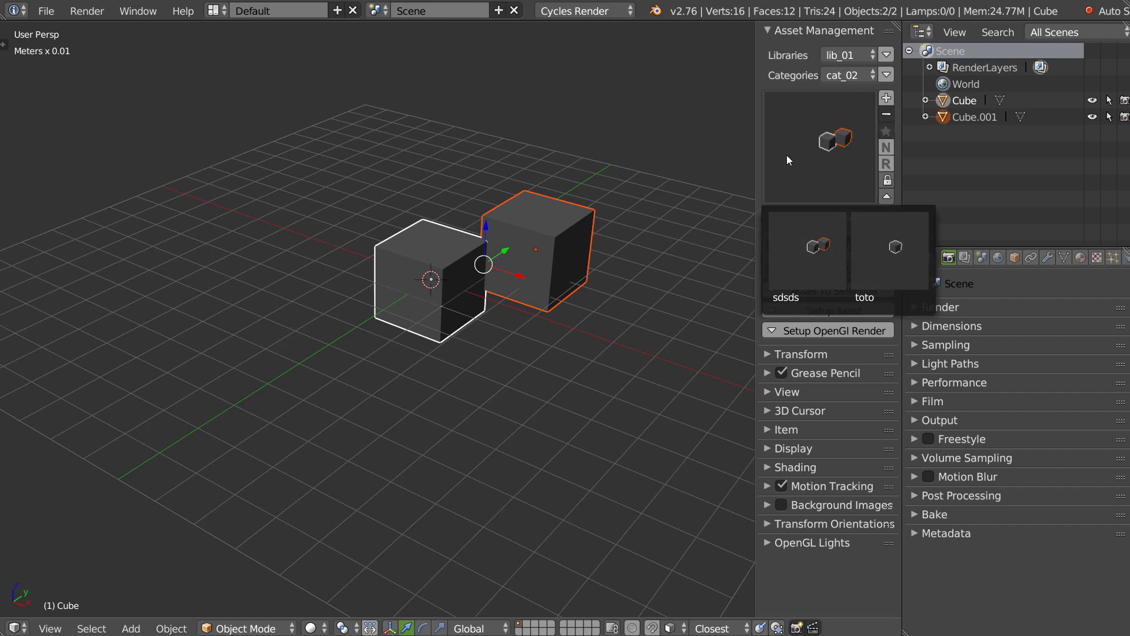
click(683, 207)
click(856, 169)
click(887, 98)
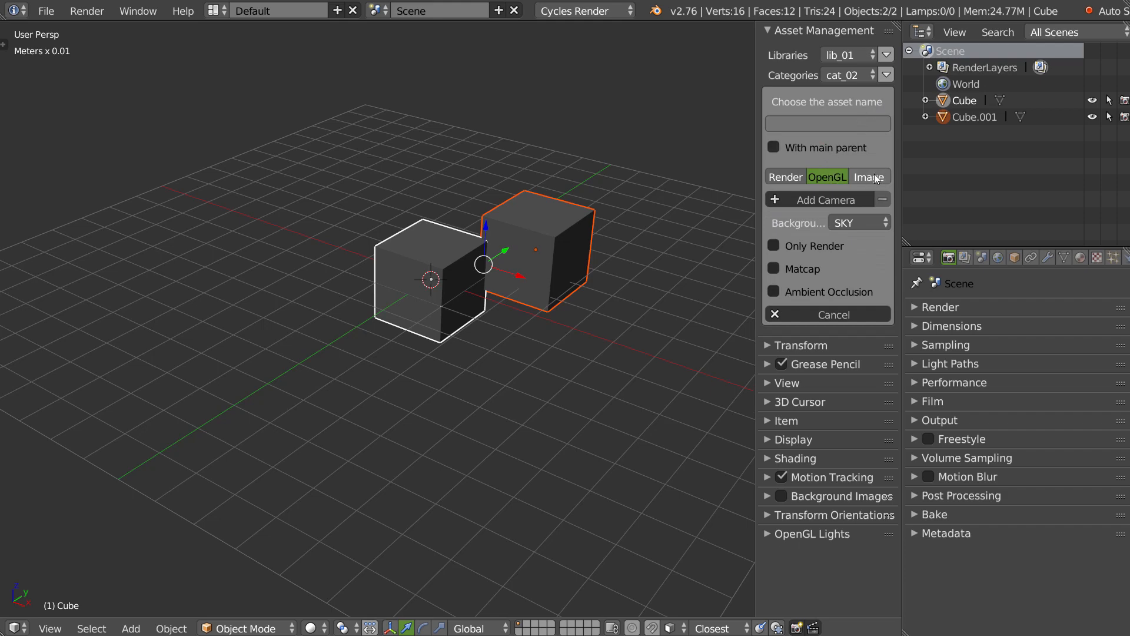
click(842, 314)
click(854, 126)
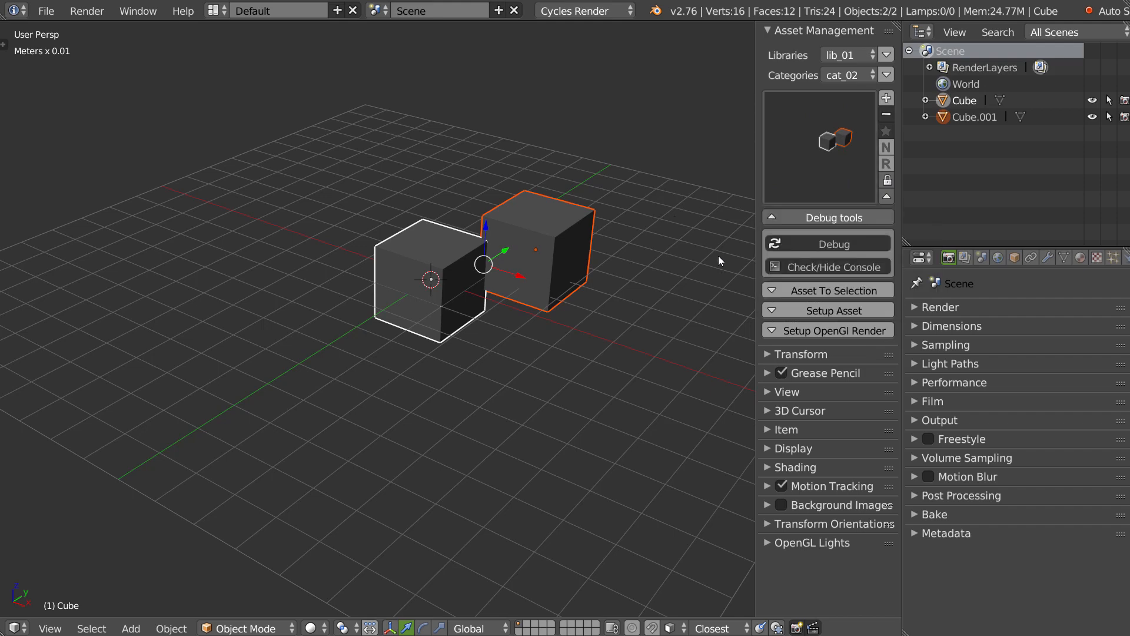
Step: Collapse the debug tools and review the Asset To Selection and Setup Asset tools, collapsing each one after viewing
click(829, 218)
click(811, 239)
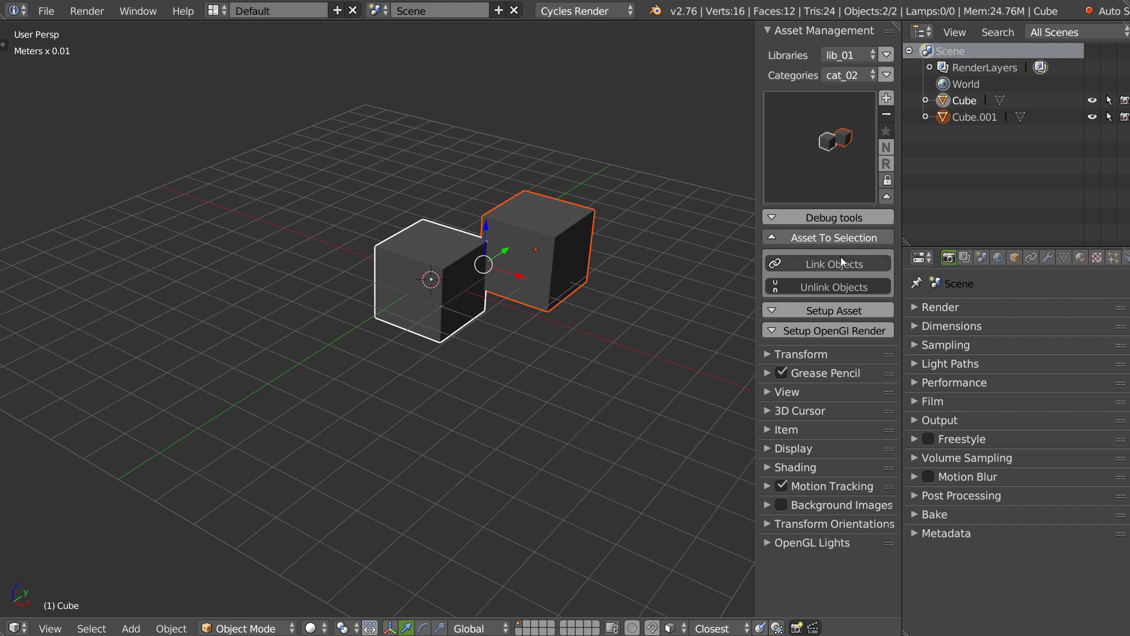
click(815, 236)
click(822, 257)
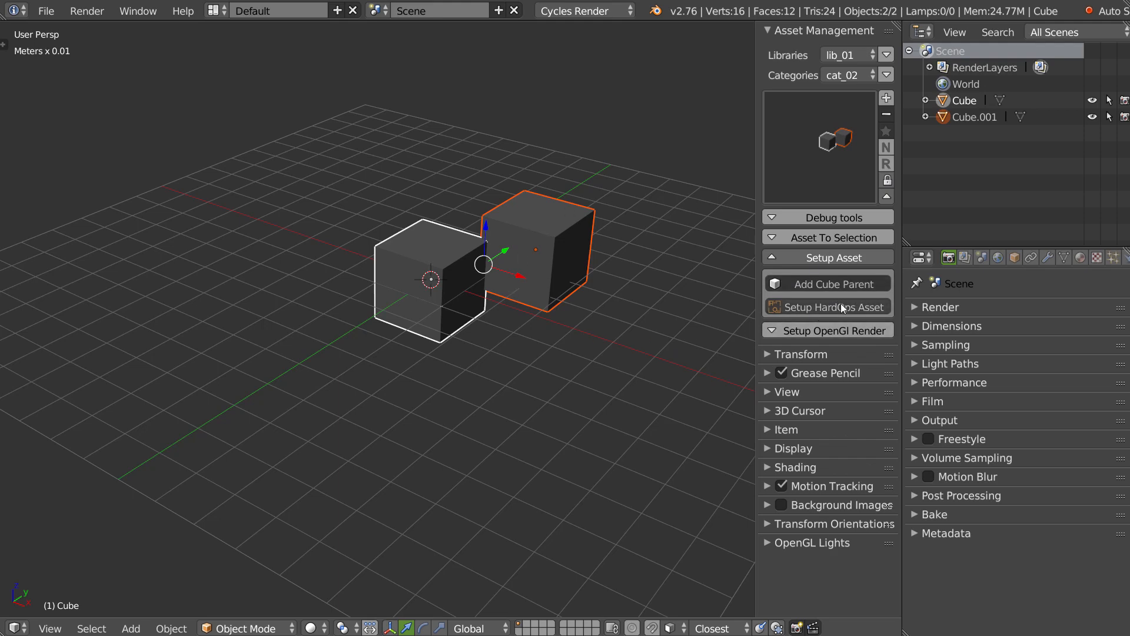
click(815, 259)
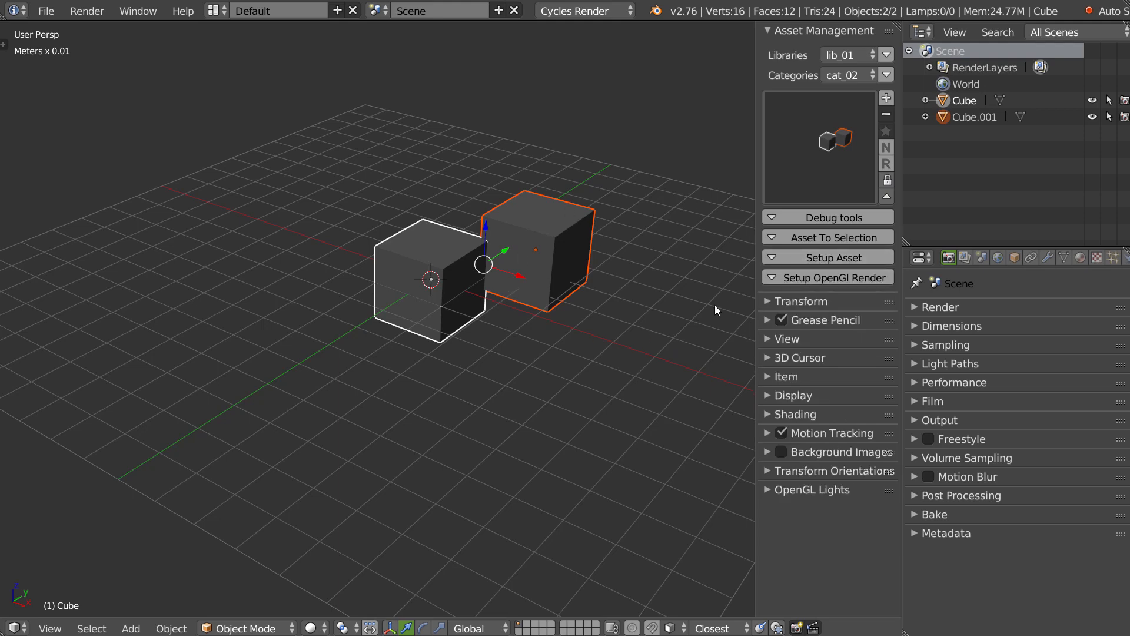
Step: Turn on Only Render and Matcap in the OpenGL render setup and add its camera
click(810, 275)
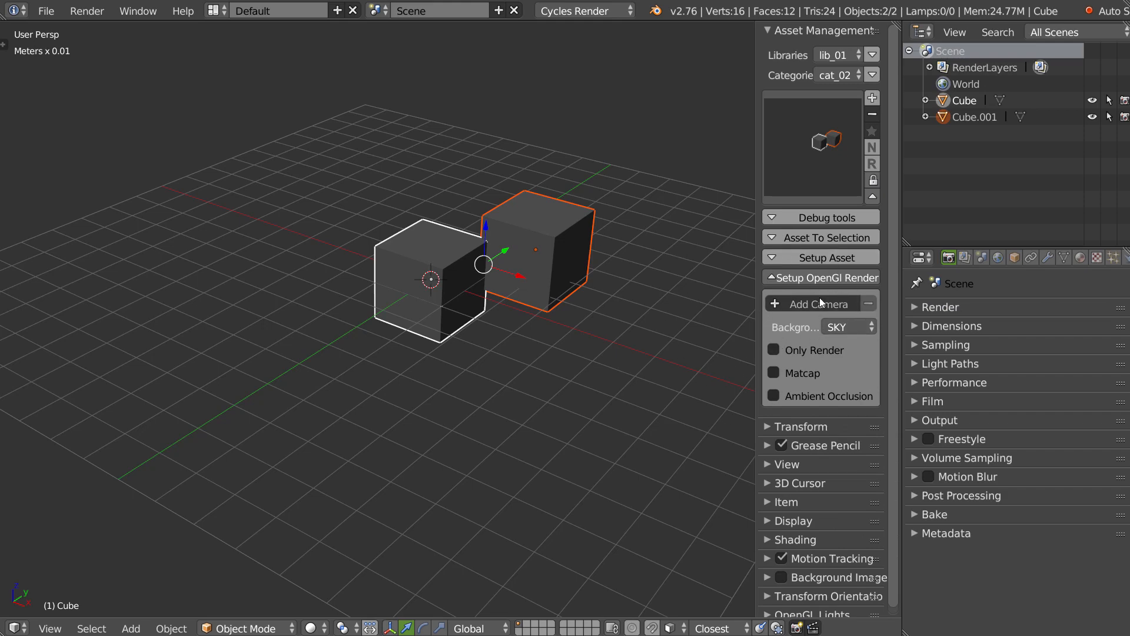
click(804, 349)
click(778, 373)
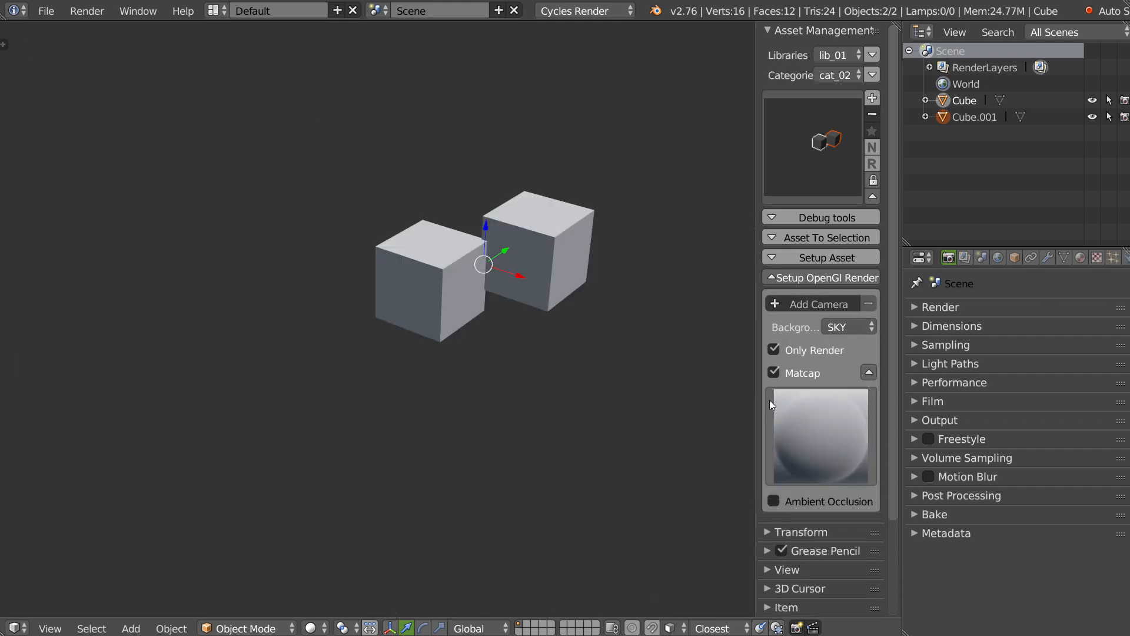
click(803, 302)
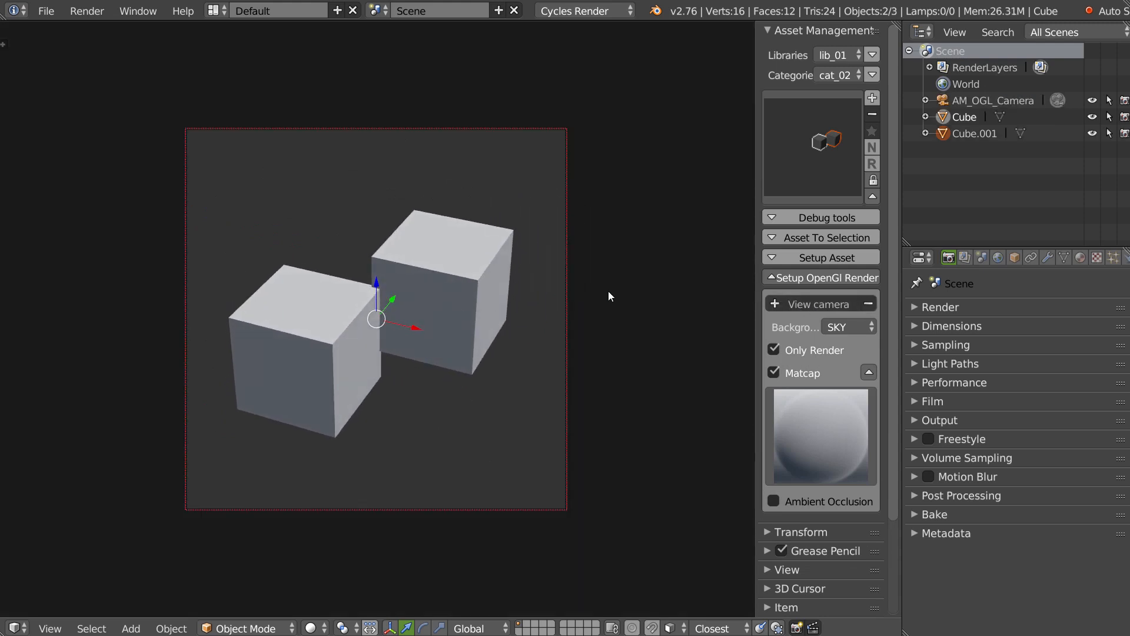
Step: Add the two selected cubes to cat_02 as an asset named tutu with an OpenGL thumbnail
click(873, 97)
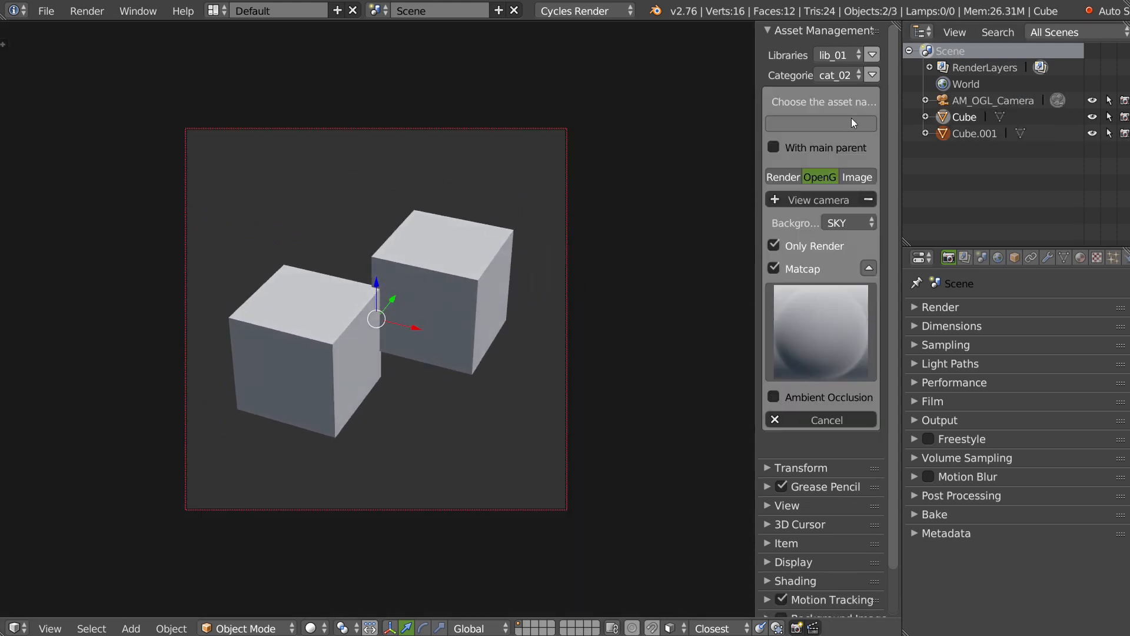
click(793, 119)
text(tutu)
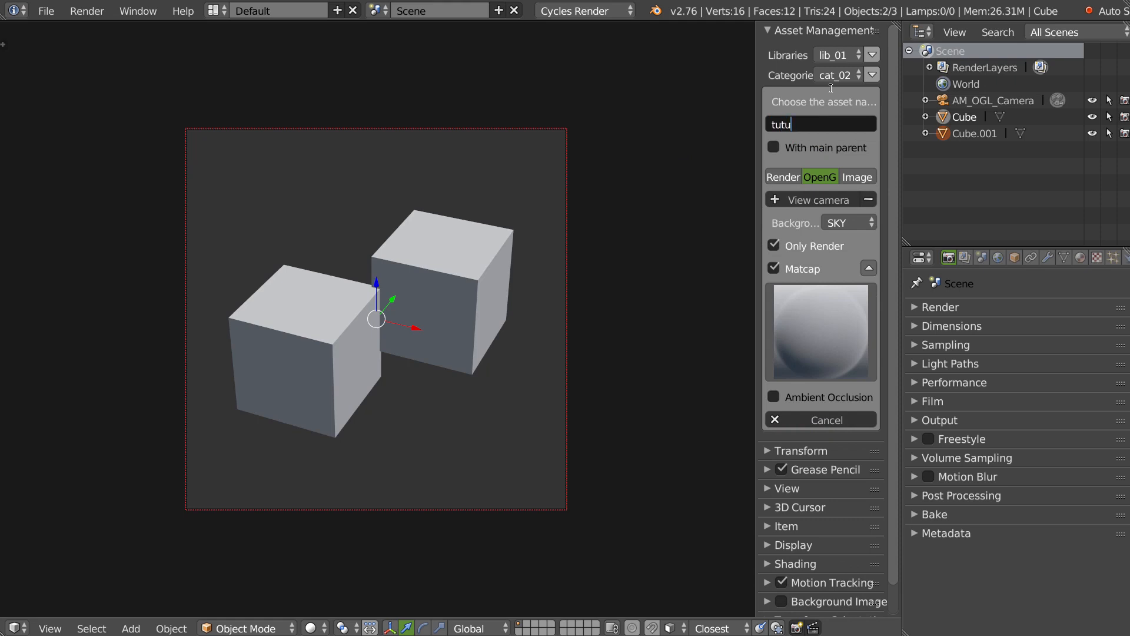
key(Return)
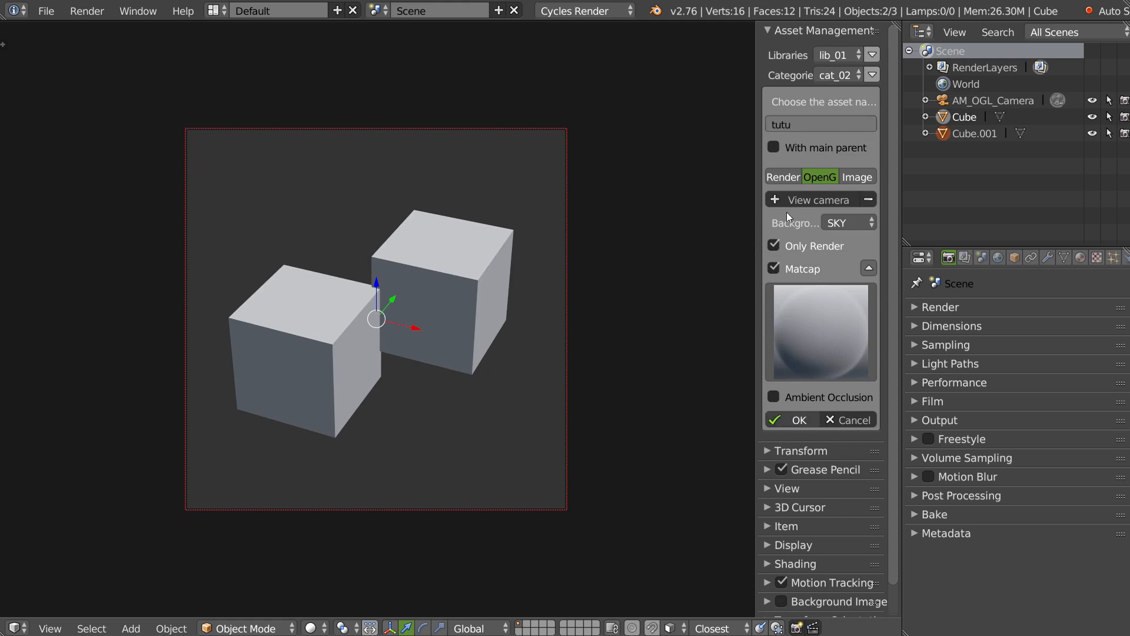
click(816, 152)
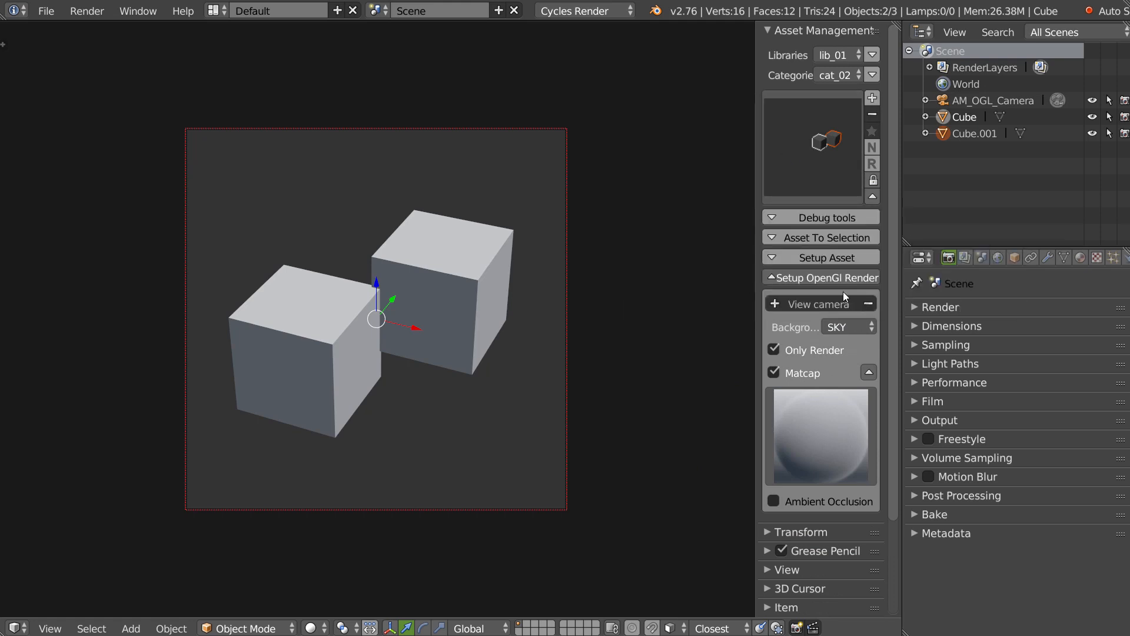
Step: Turn off Only Render and Matcap in the OpenGL render setup, and collapse the additional asset tools
click(807, 277)
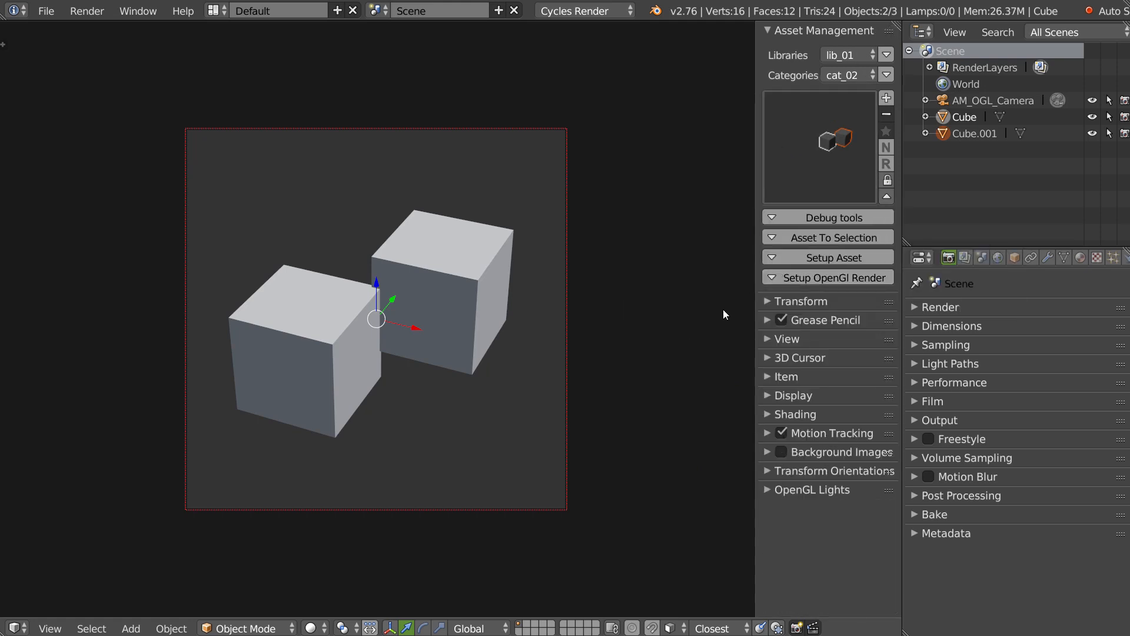
click(807, 277)
click(775, 349)
click(774, 372)
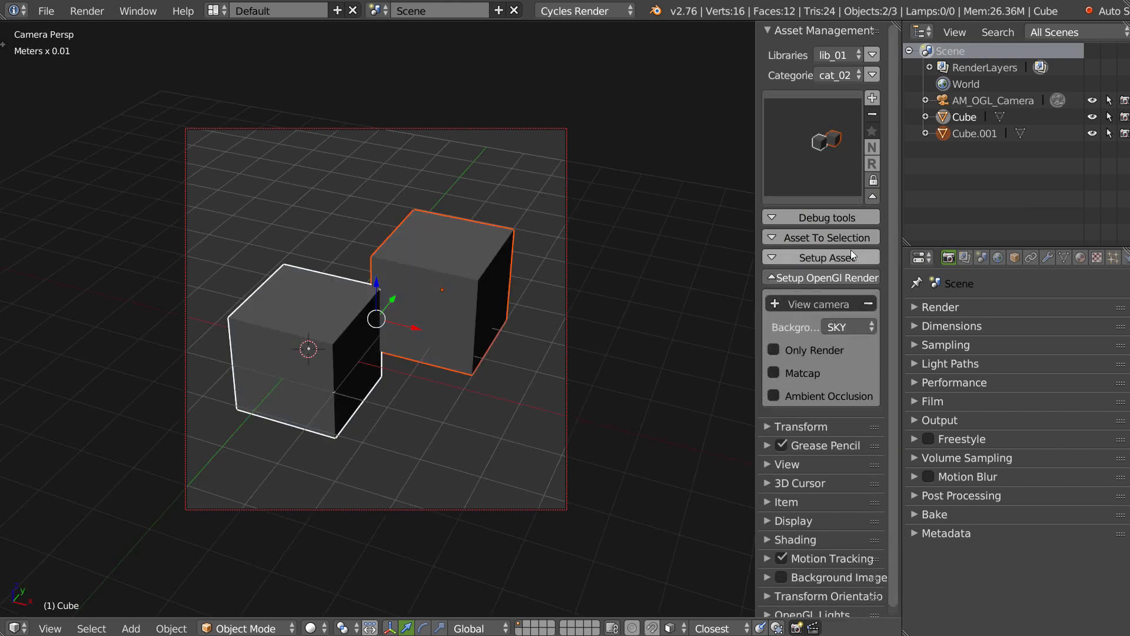
click(818, 278)
click(887, 198)
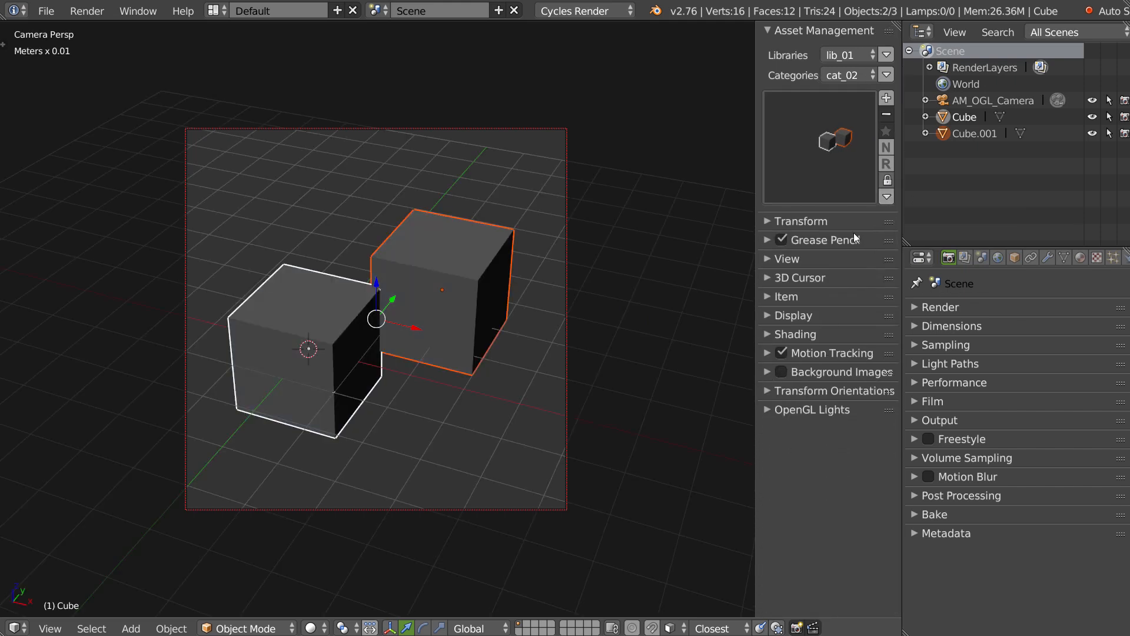
click(886, 198)
click(886, 198)
click(800, 153)
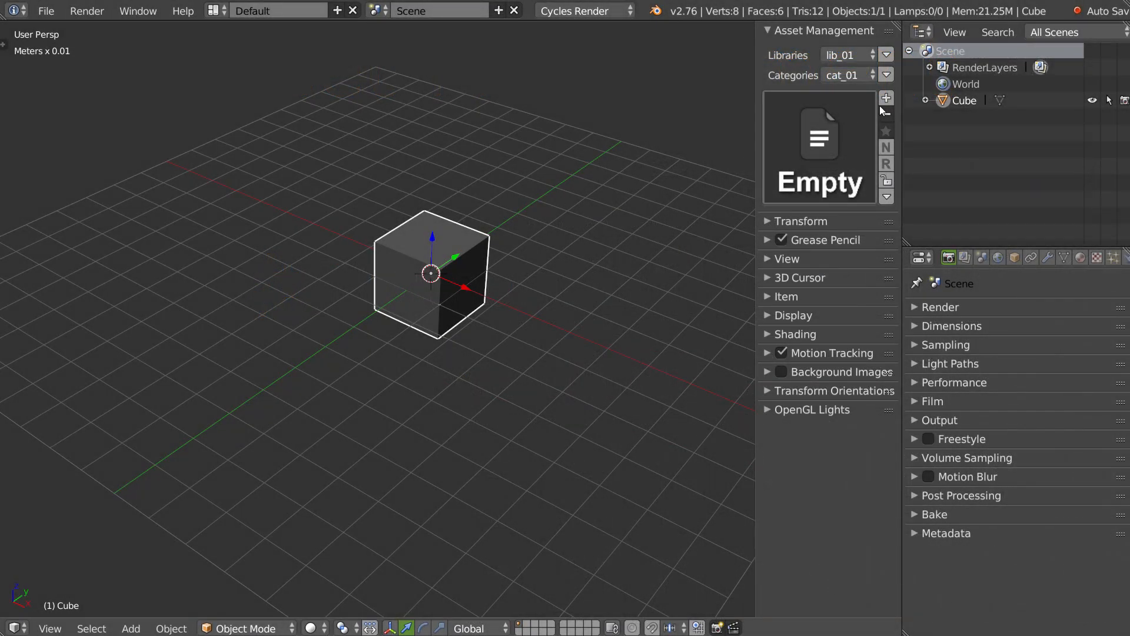
Step: Compare the thumbnail sources and add the cube to cat_01 with a Render thumbnail using the add-on material
click(886, 99)
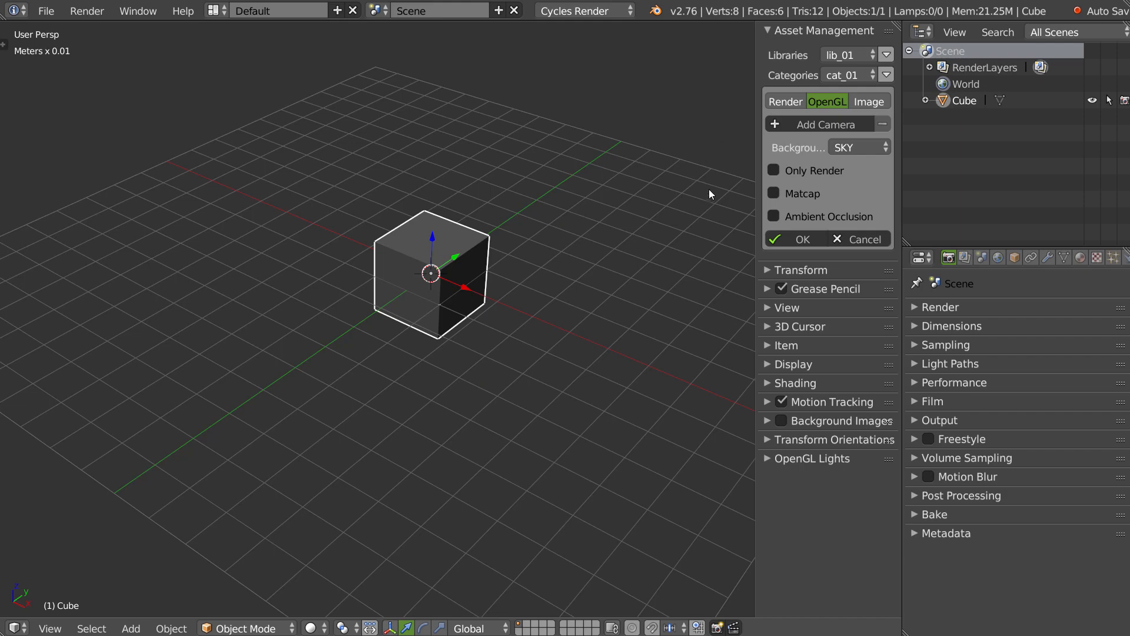
click(781, 99)
click(831, 100)
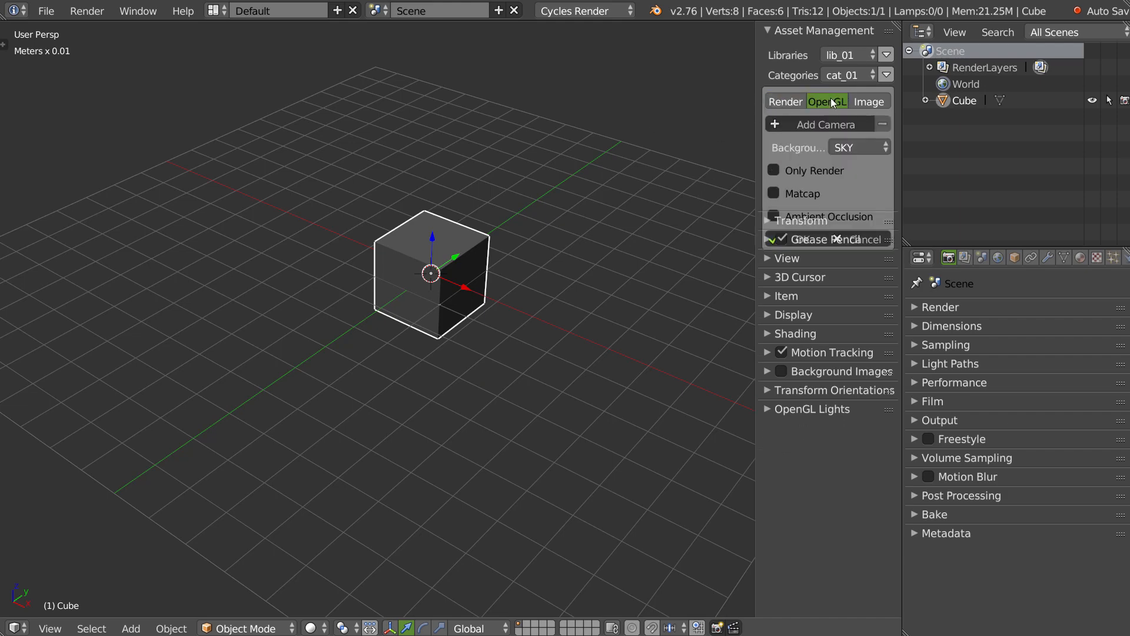
click(871, 100)
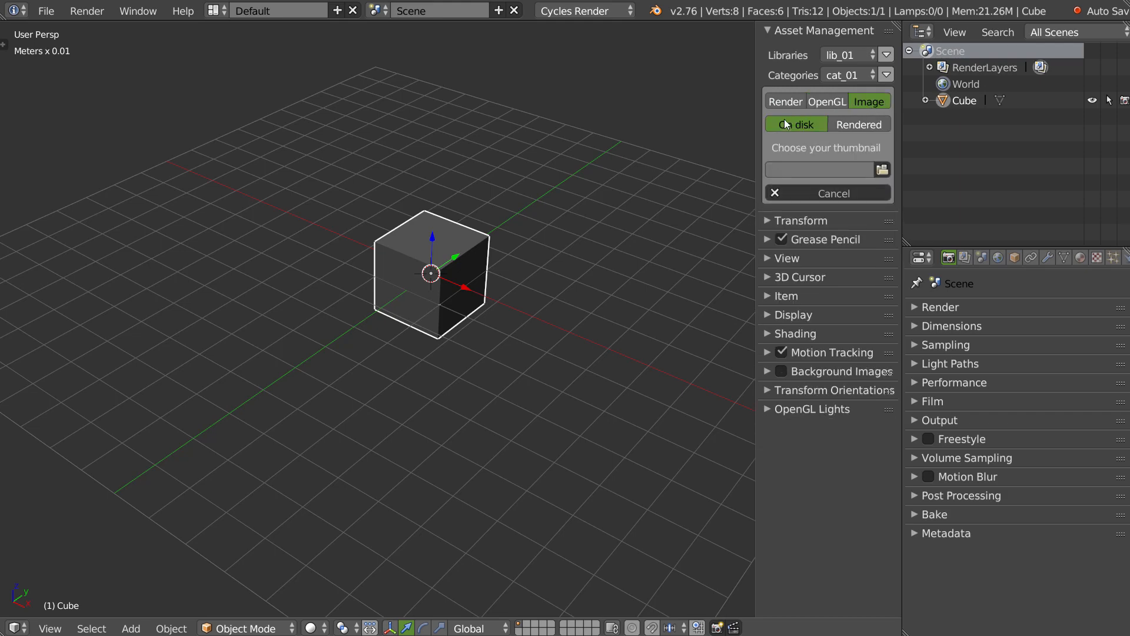
click(787, 103)
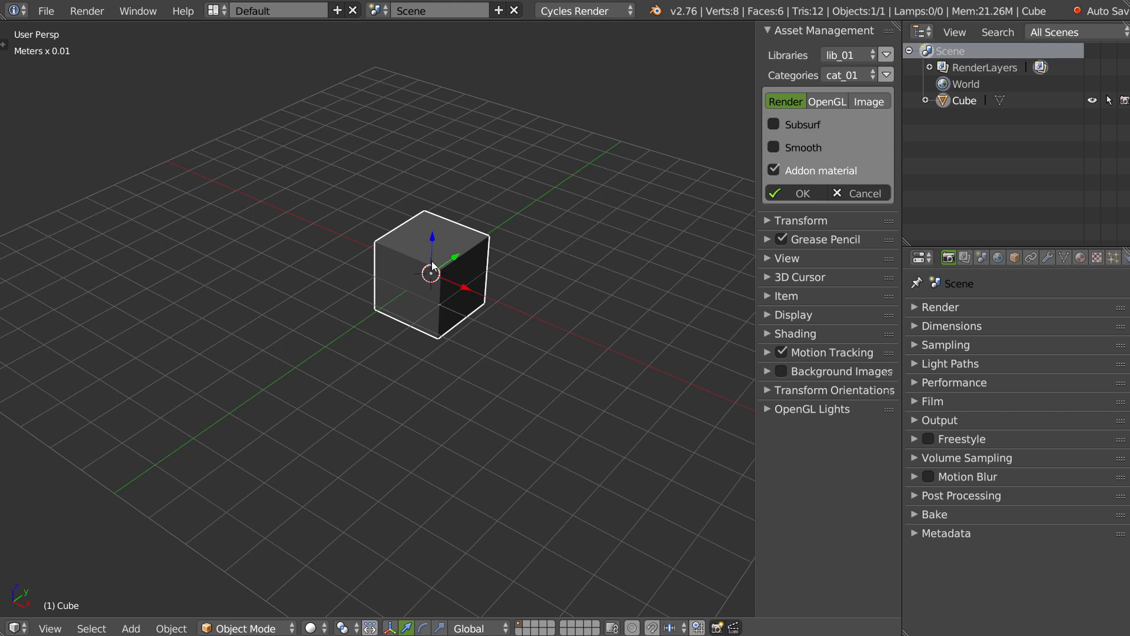
click(809, 175)
click(797, 173)
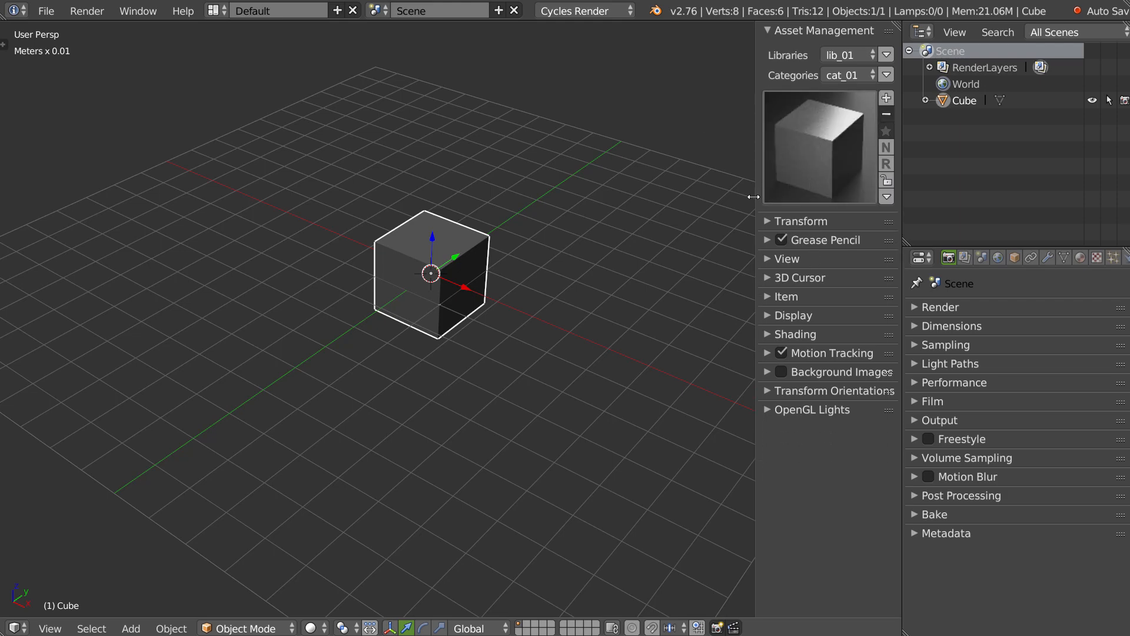
click(824, 162)
click(842, 156)
Step: Open the user preferences and filter the add-ons by "asset" to show the Asset management settings
click(46, 11)
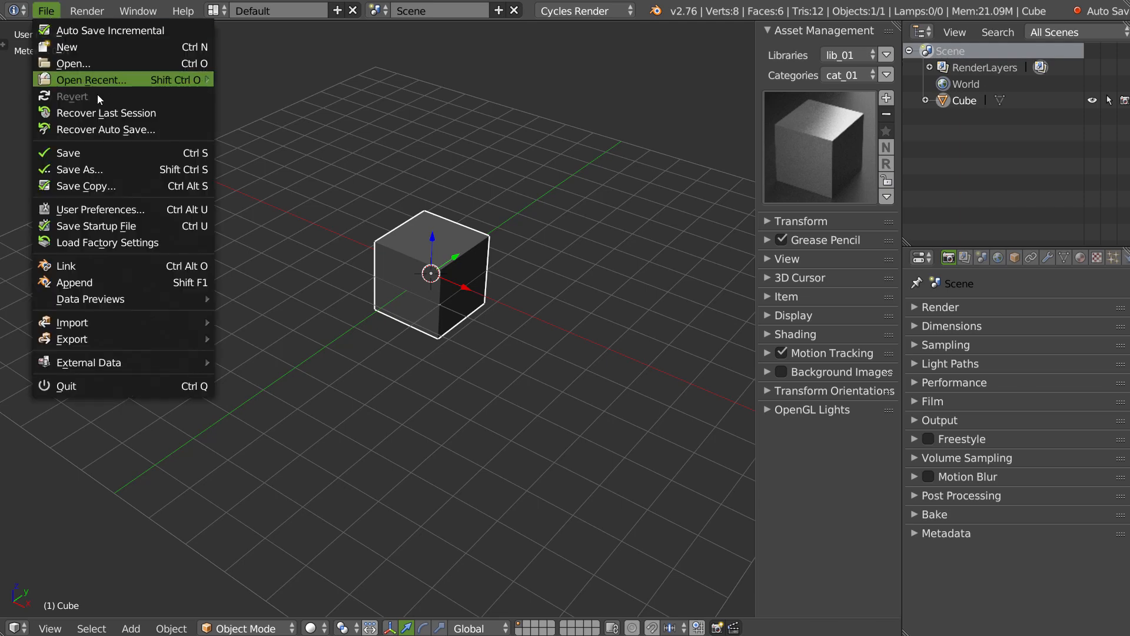
click(82, 209)
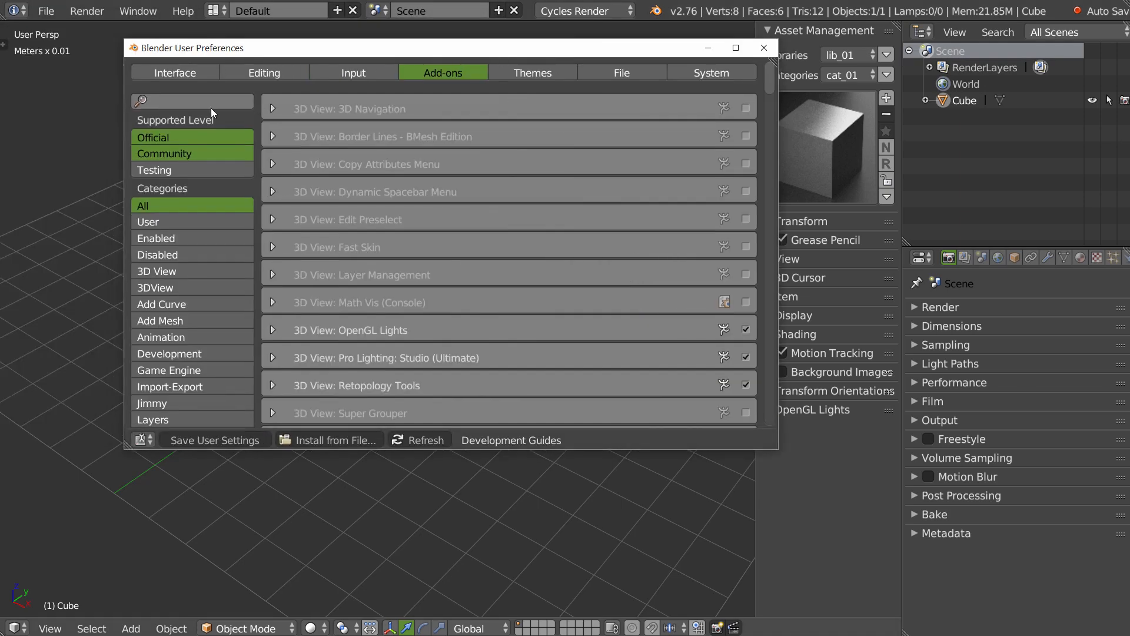
click(175, 105)
text(asset)
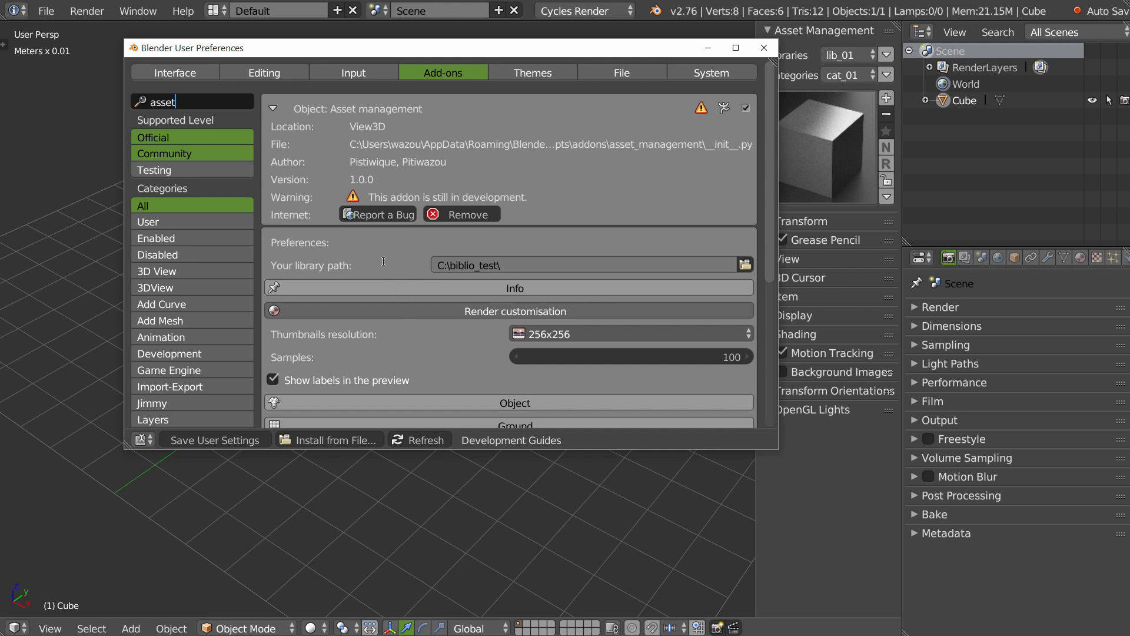
key(Return)
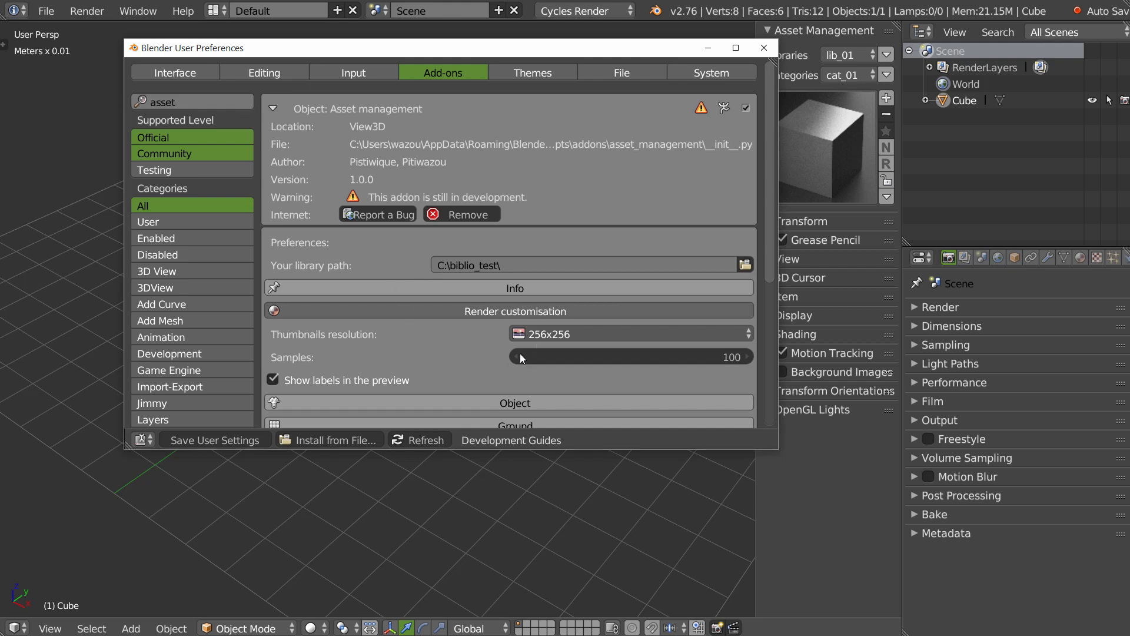
Step: Review the thumbnail resolution choices in the render customisation settings, keeping 256x256, and compare with the Cube asset's preview
scroll(472, 224, down, 3)
scroll(472, 223, down, 3)
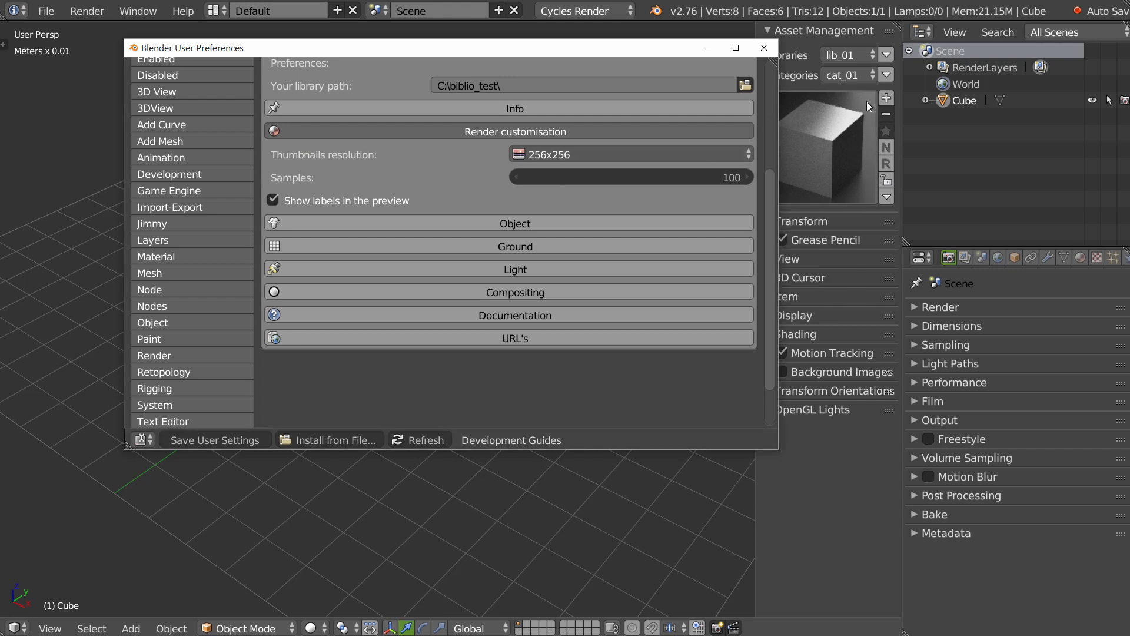
mouse_move(840, 135)
click(527, 151)
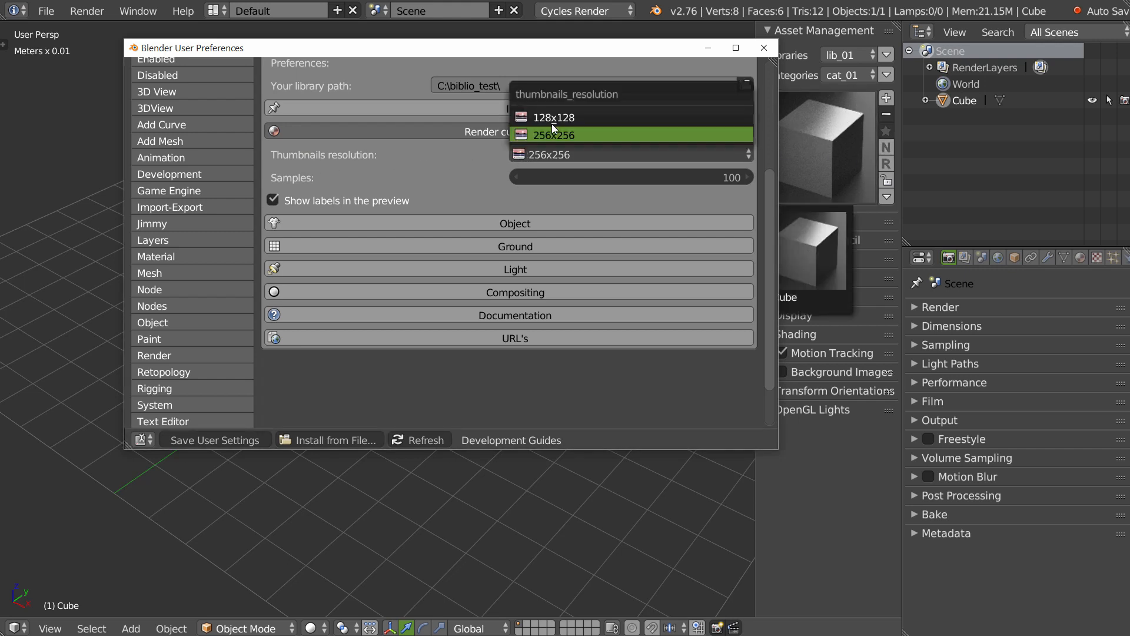
click(599, 136)
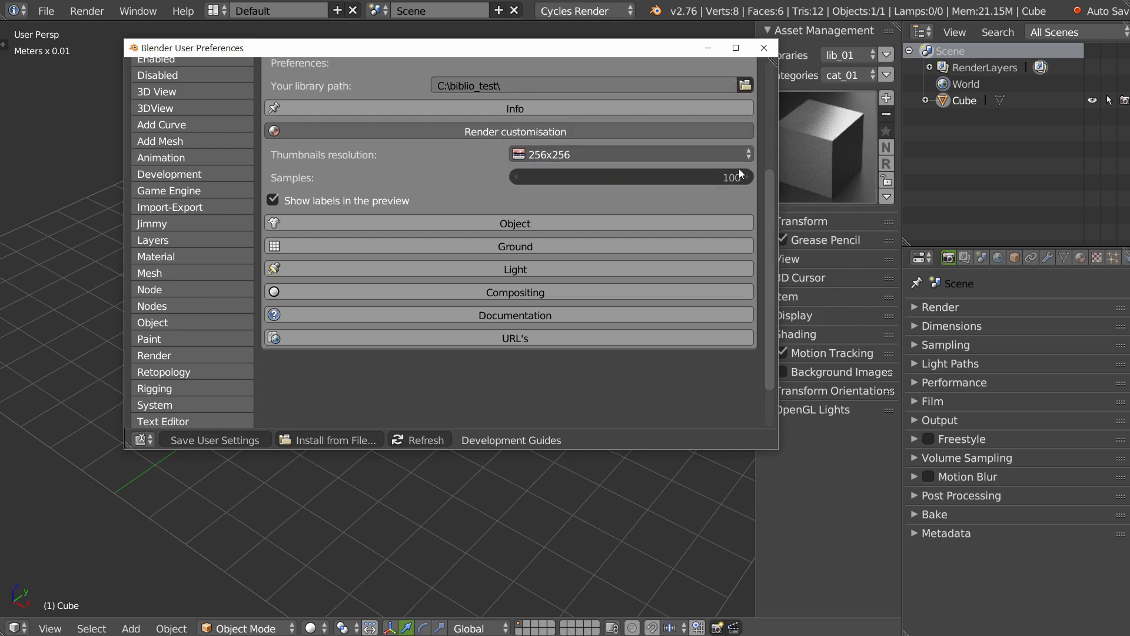
mouse_move(873, 126)
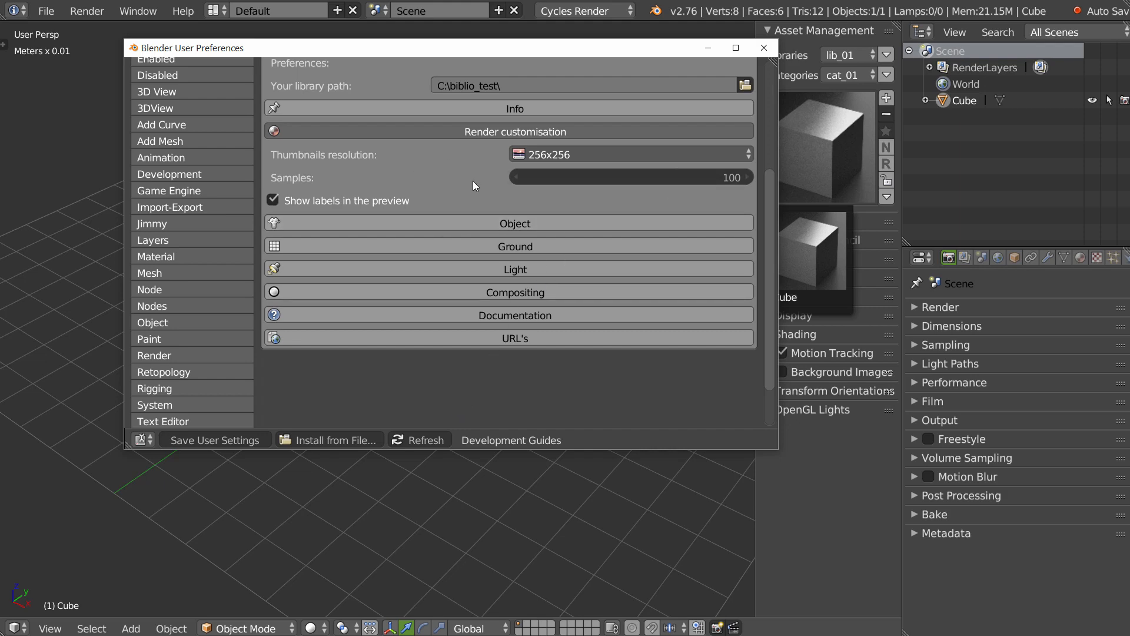
Step: Set the Ambient Occlusion of the thumbnail render's Object settings to 1.000 and return to the 3D view
scroll(472, 181, down, 2)
click(510, 167)
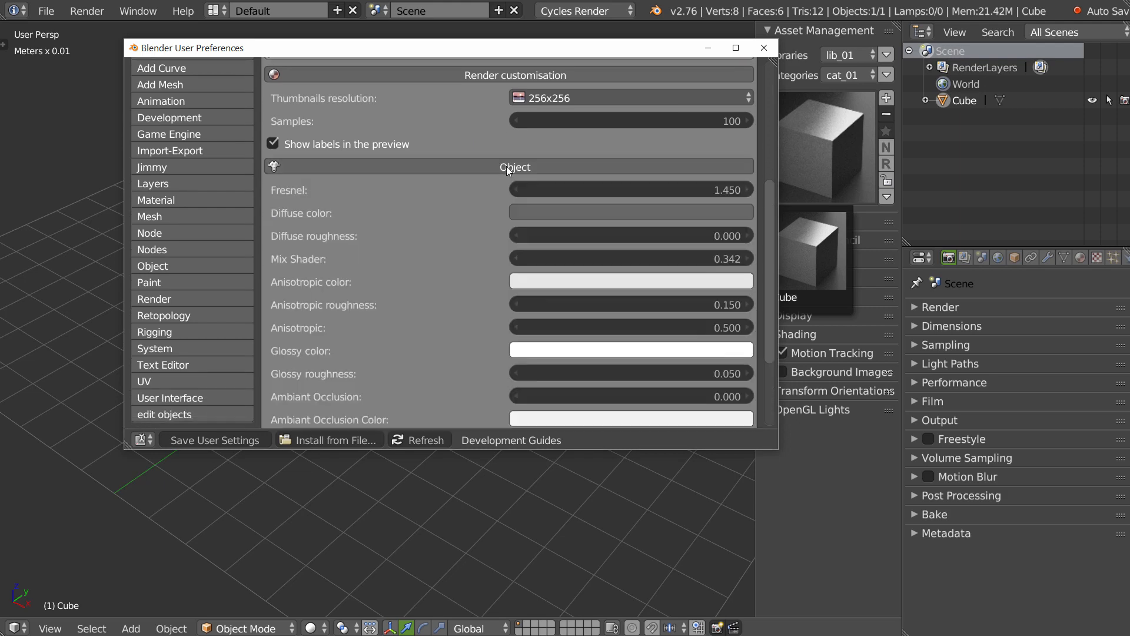
scroll(482, 194, down, 3)
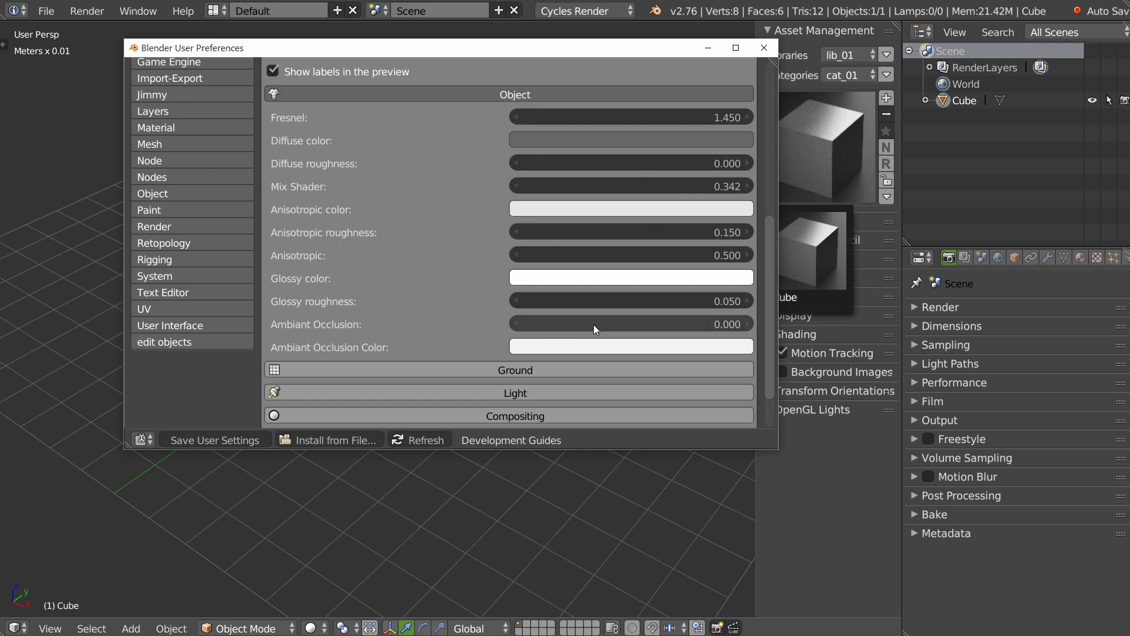
drag(569, 328, 713, 320)
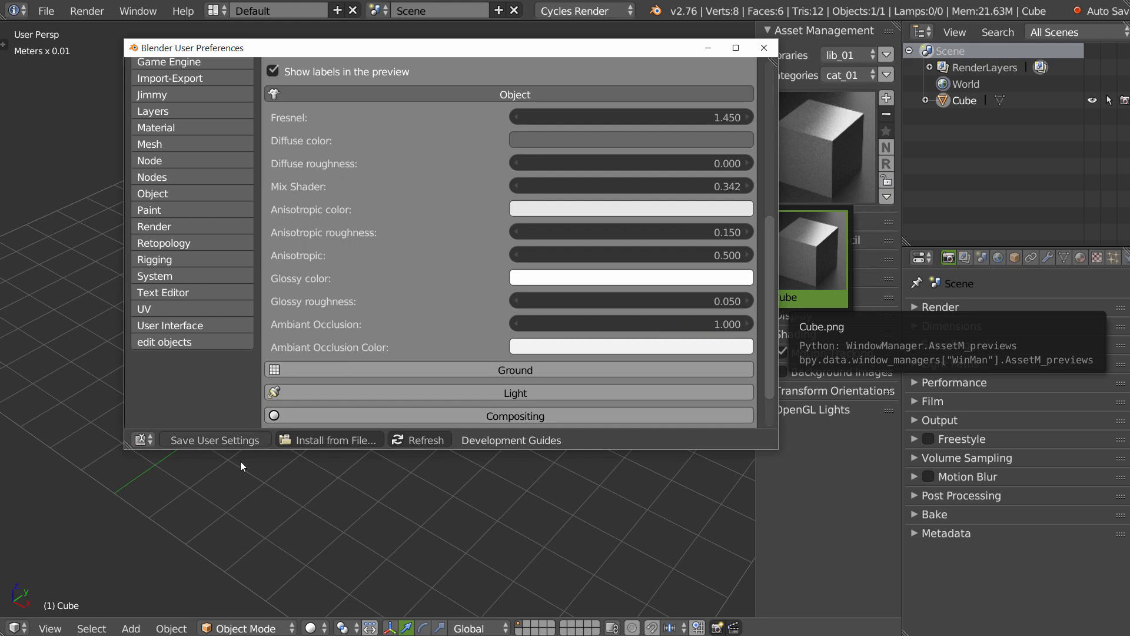
click(320, 507)
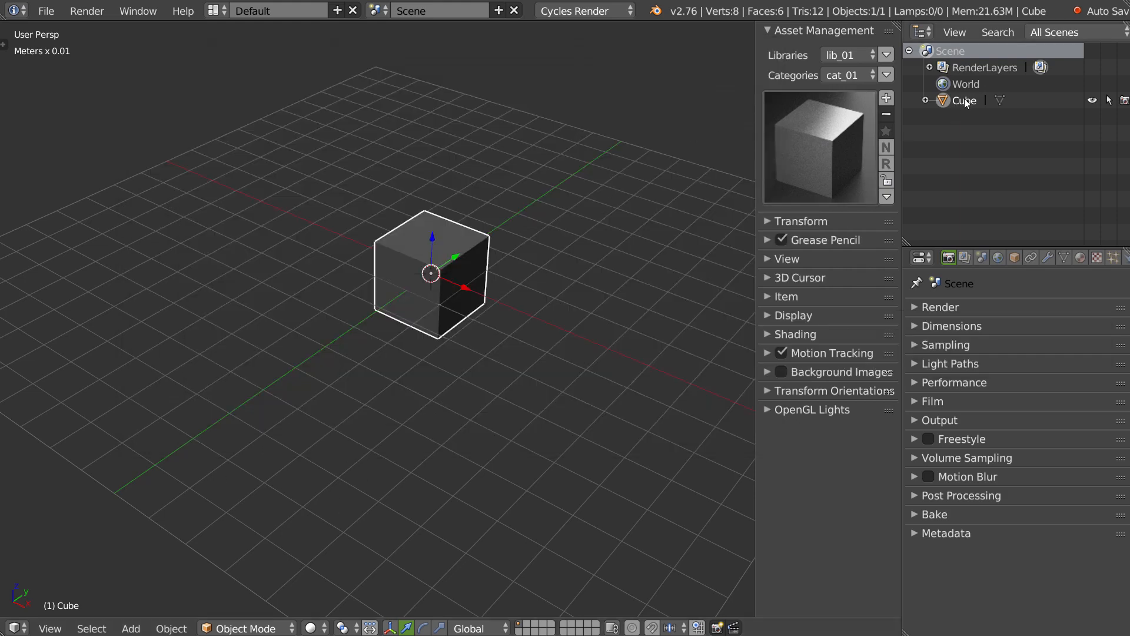
Step: Add the cube to cat_01 as a new asset renamed Cube1, with a rendered thumbnail
click(886, 97)
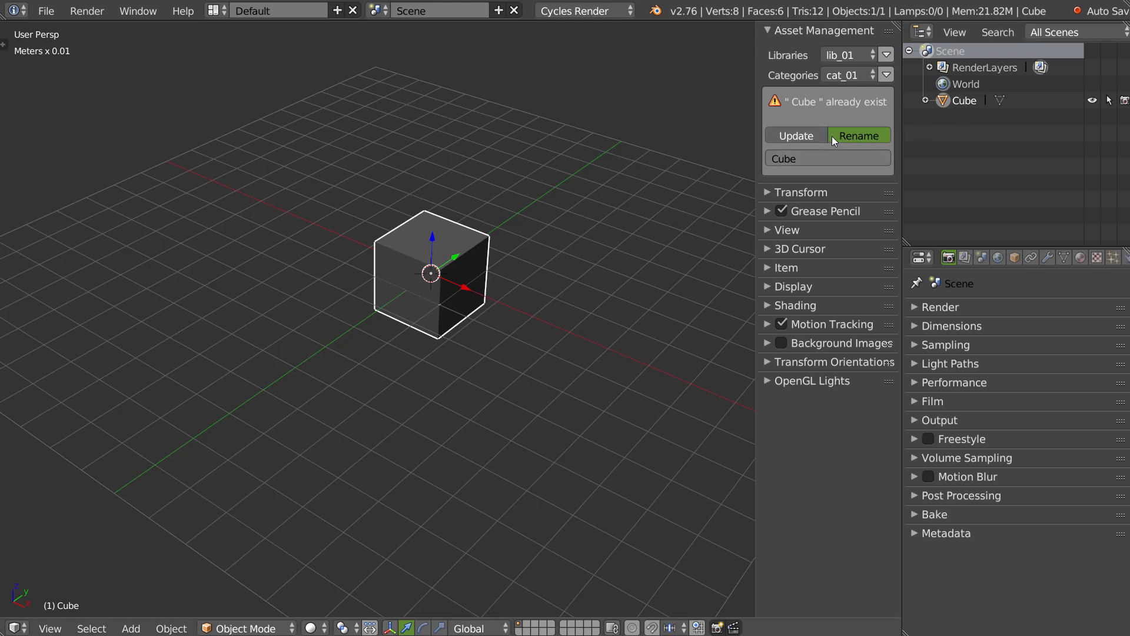
click(804, 156)
click(811, 156)
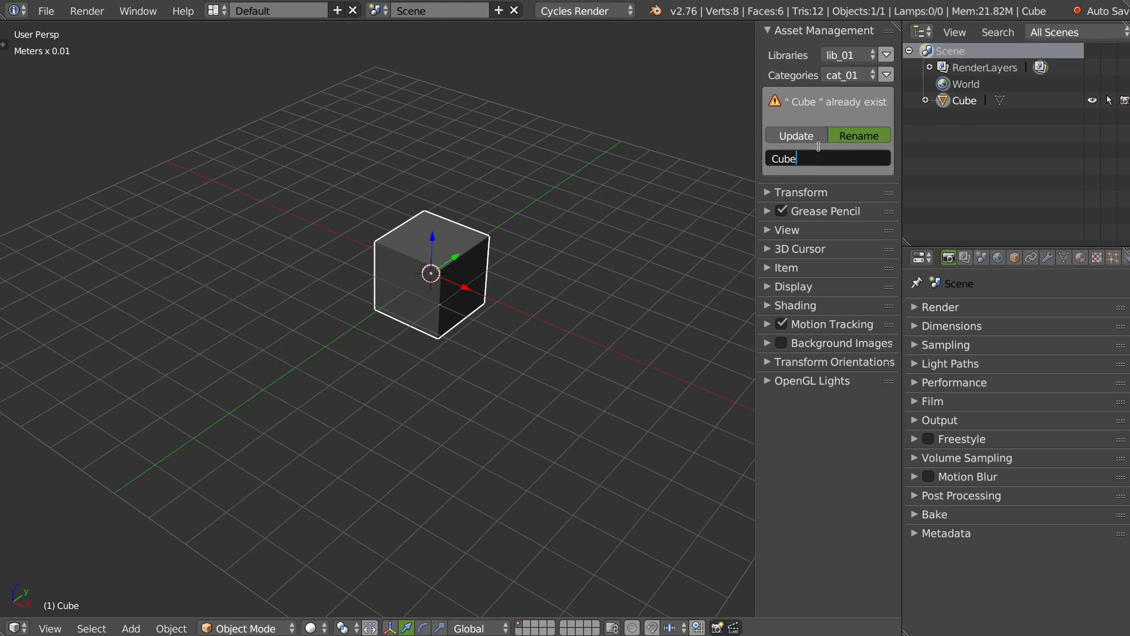
text(1)
key(Return)
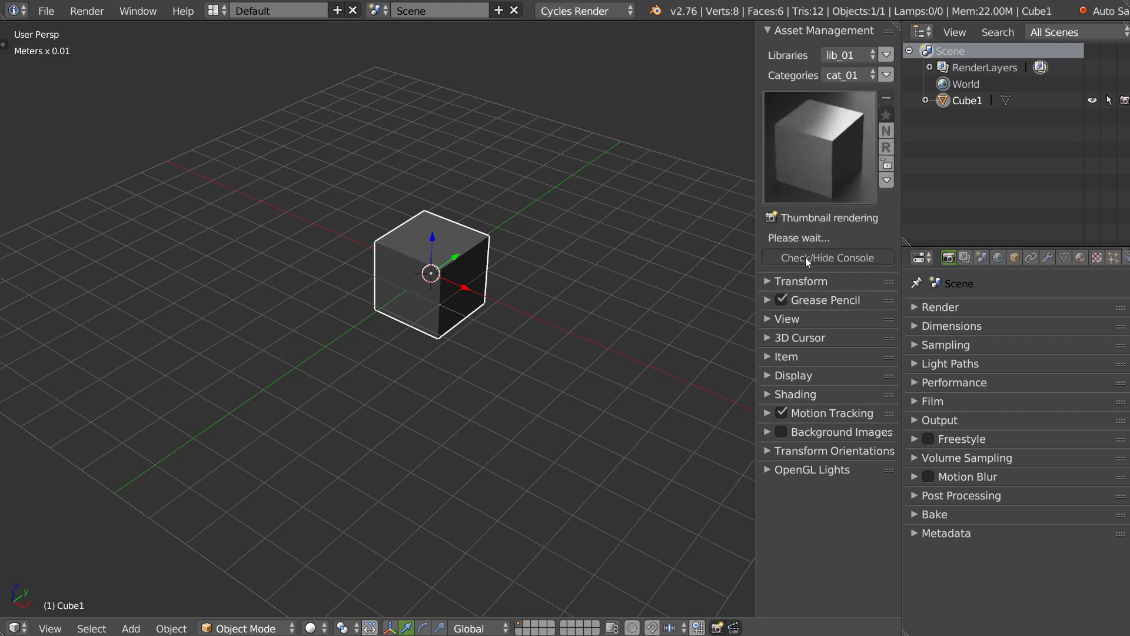
Step: Check the thumbnail rendering in the console, hide it with the debug tools, and compare the Cube and Cube1 previews
click(821, 253)
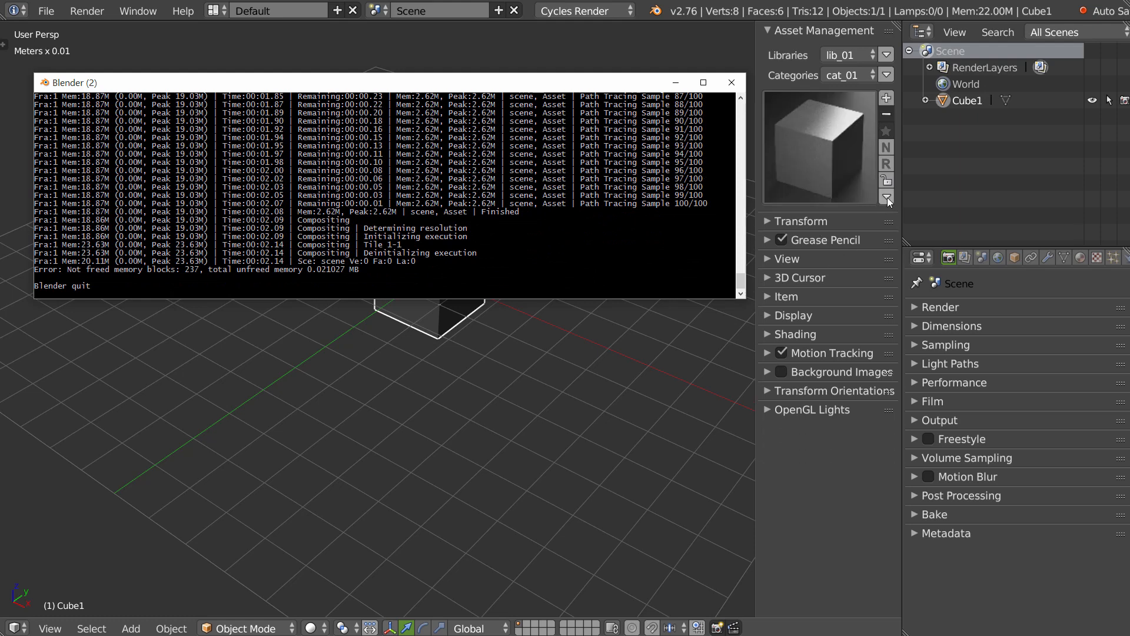
click(887, 197)
click(824, 217)
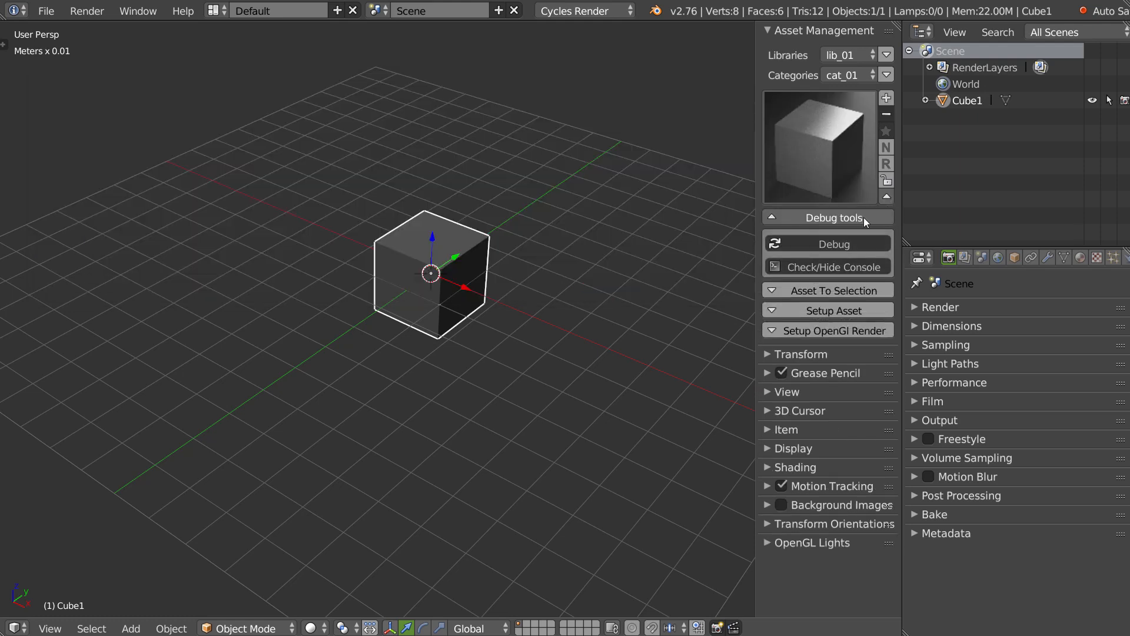
click(887, 196)
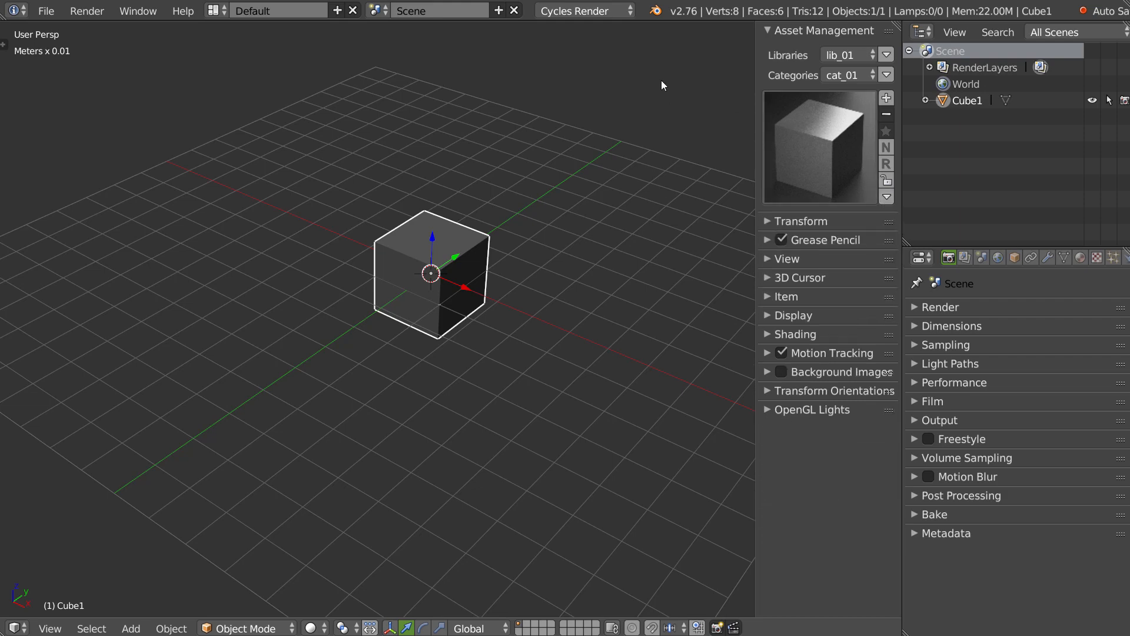
click(816, 160)
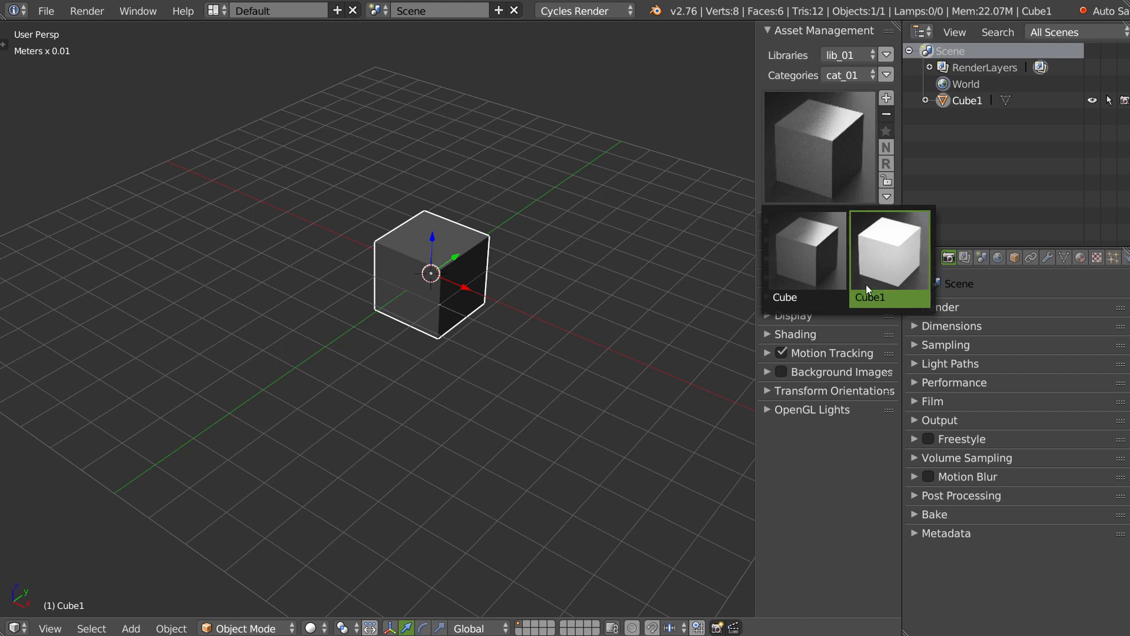
Step: Bring back the user preferences and set the Object's Ambient Occlusion Color to yellow, RGB 0.900, 0.578, 0.000
key(alt+Tab)
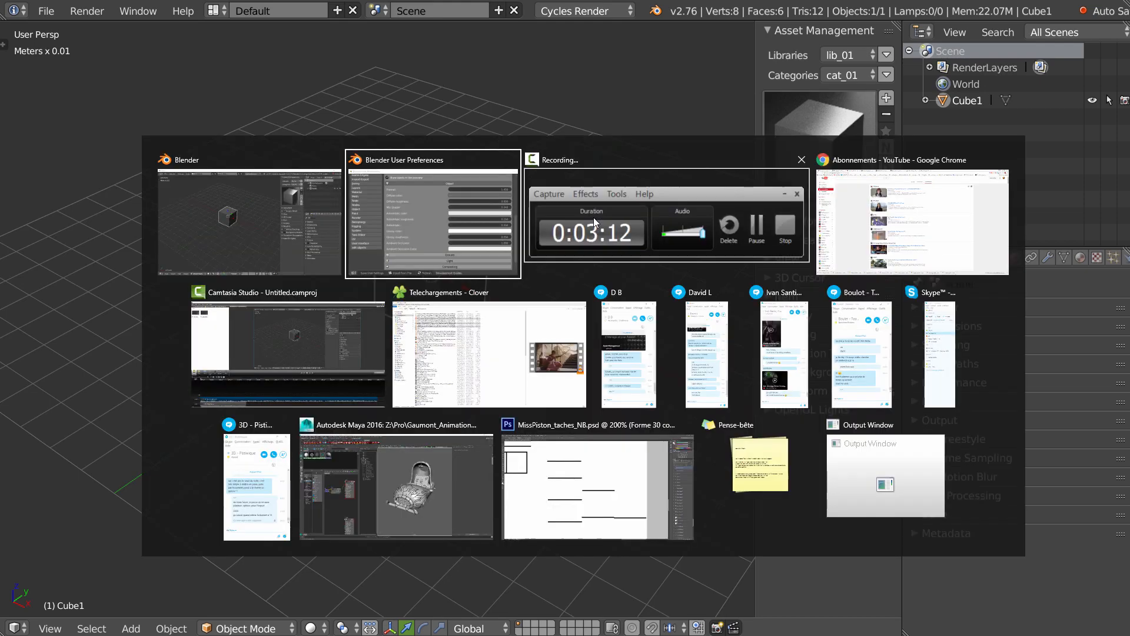
click(470, 213)
drag(540, 53, 520, 78)
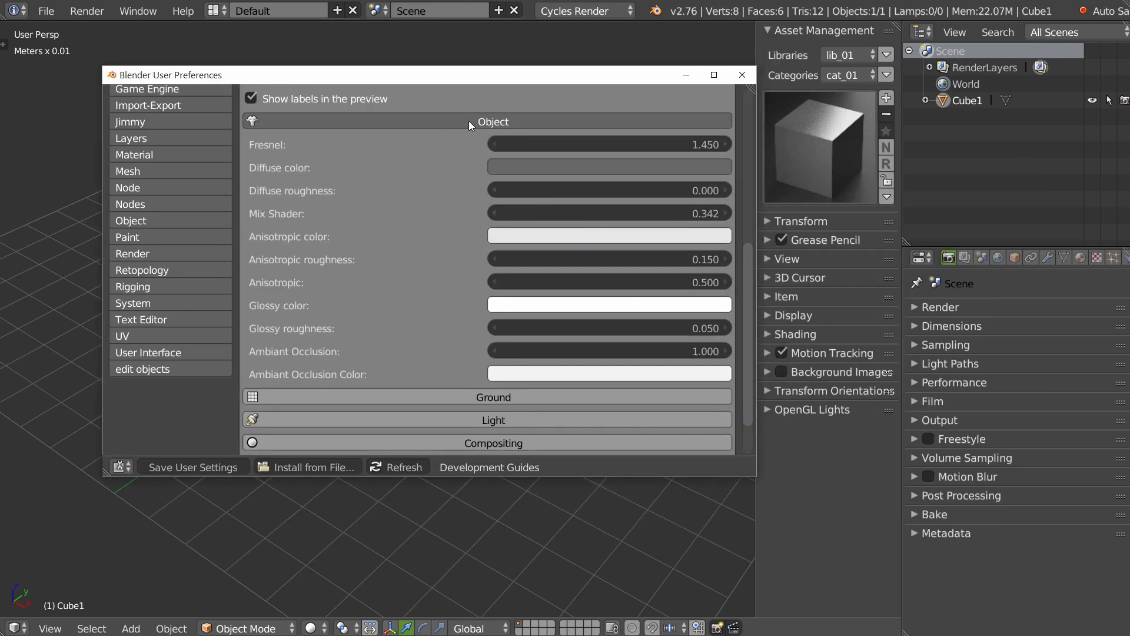
click(538, 375)
mouse_move(637, 238)
mouse_down()
mouse_move(628, 255)
mouse_move(579, 270)
mouse_up()
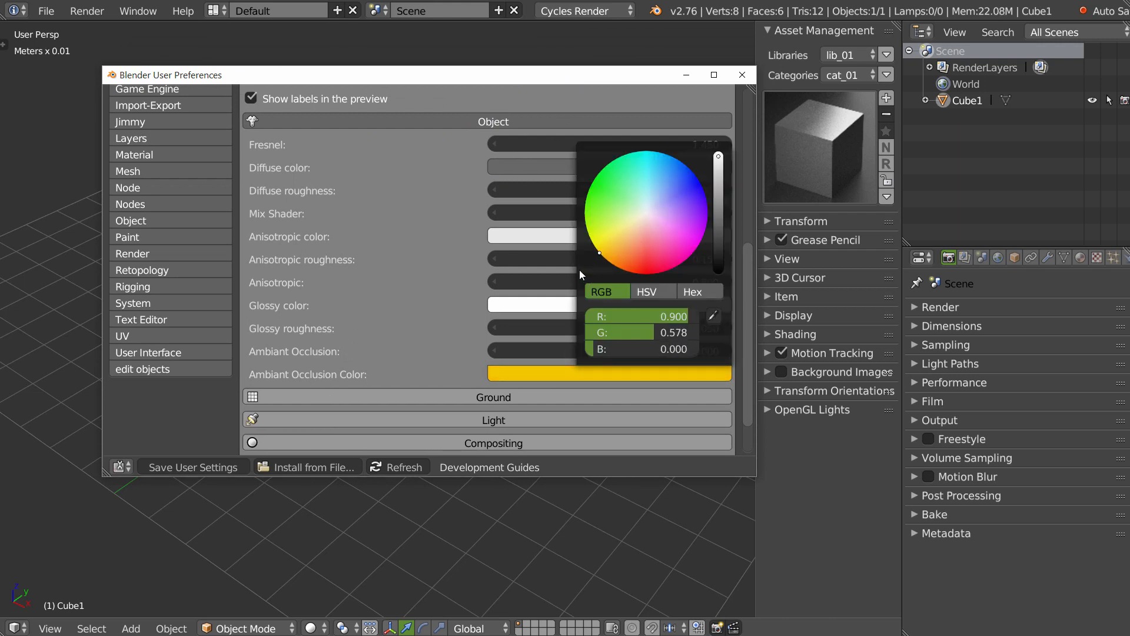
Step: Collapse the Object settings and set the Ground's Ambient Occlusion to 1.000
click(488, 121)
click(486, 144)
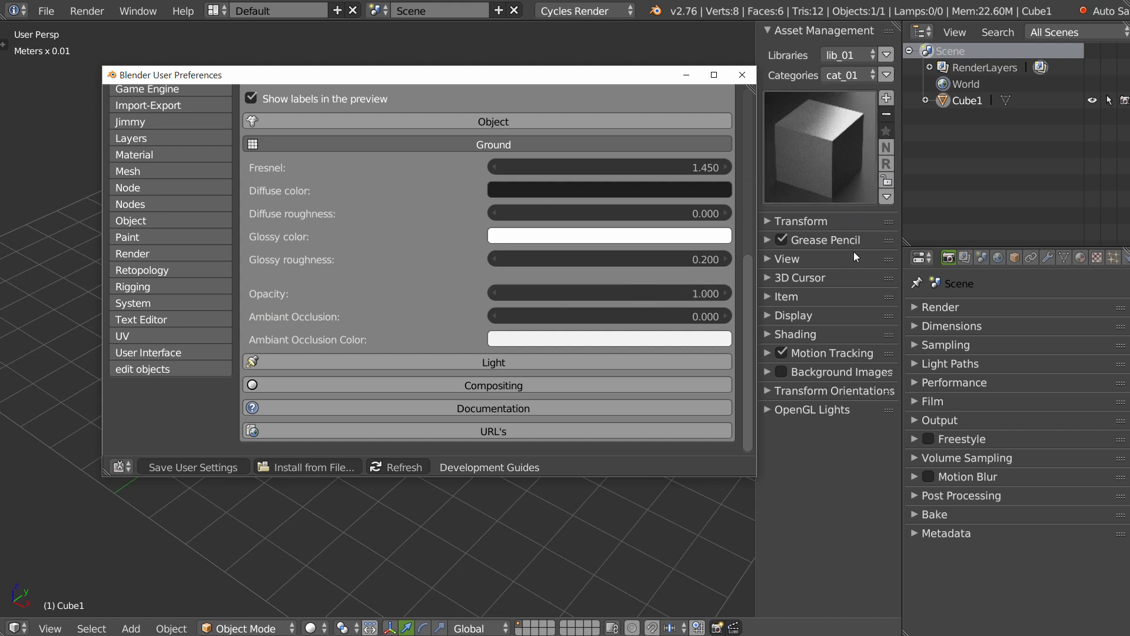
drag(517, 315, 761, 337)
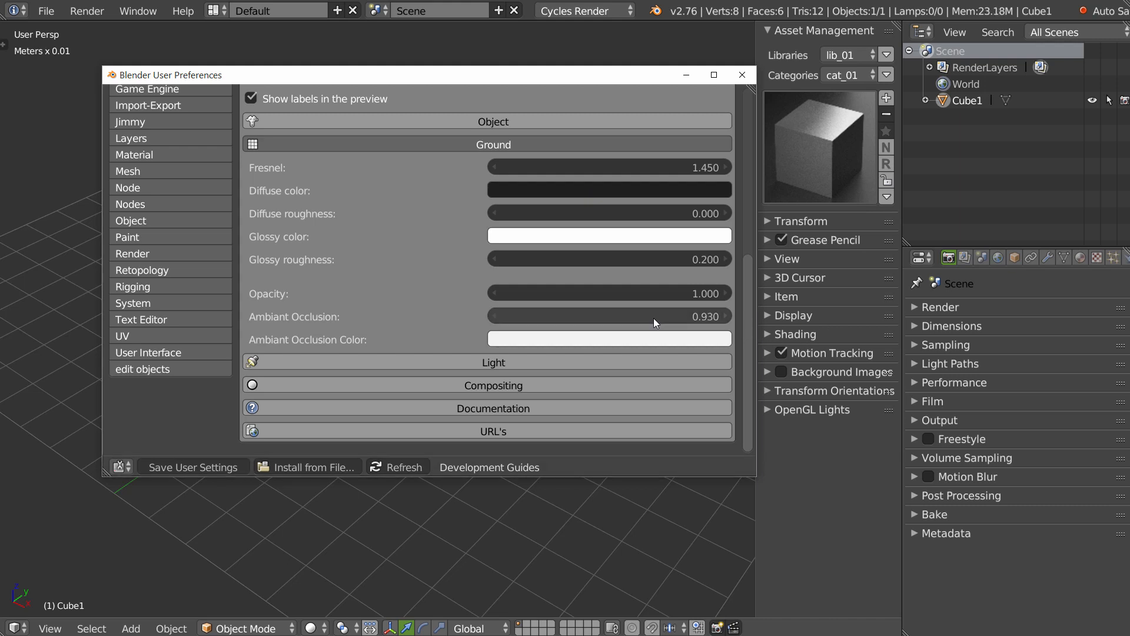
drag(655, 321, 812, 325)
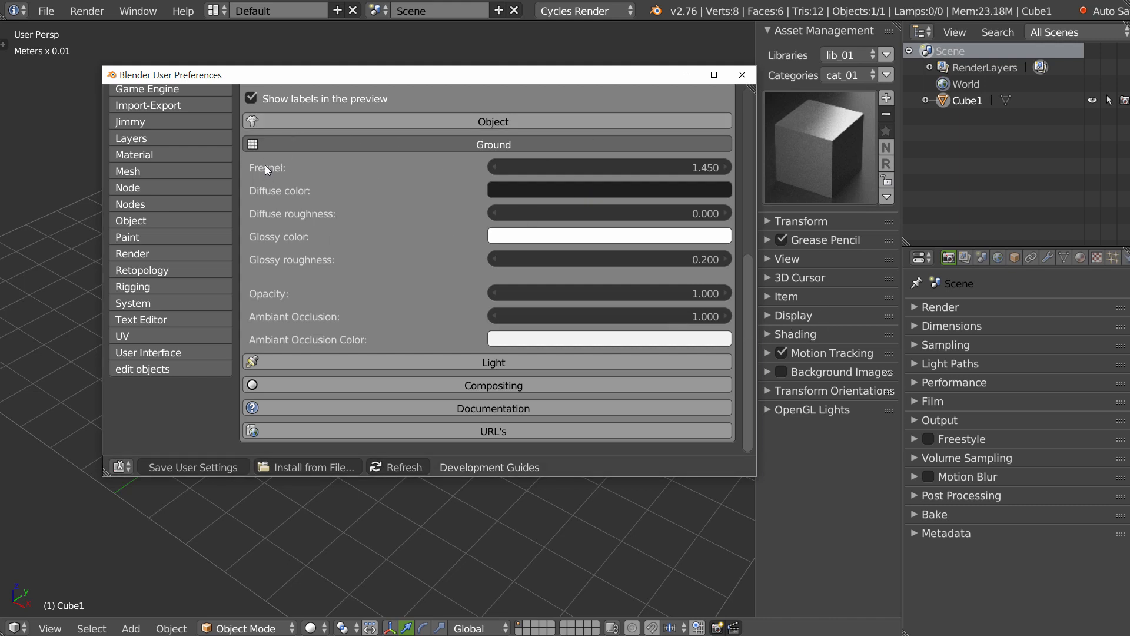
Step: Compare the asset previews with the Object and Ground settings, and review the Light color and strength
click(803, 101)
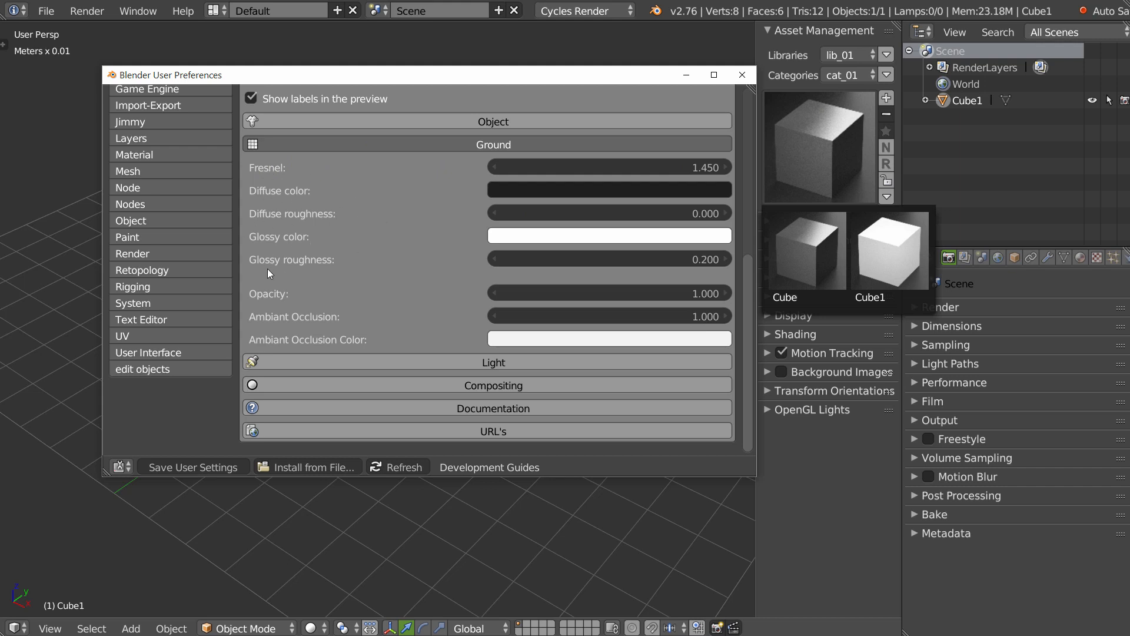
click(395, 126)
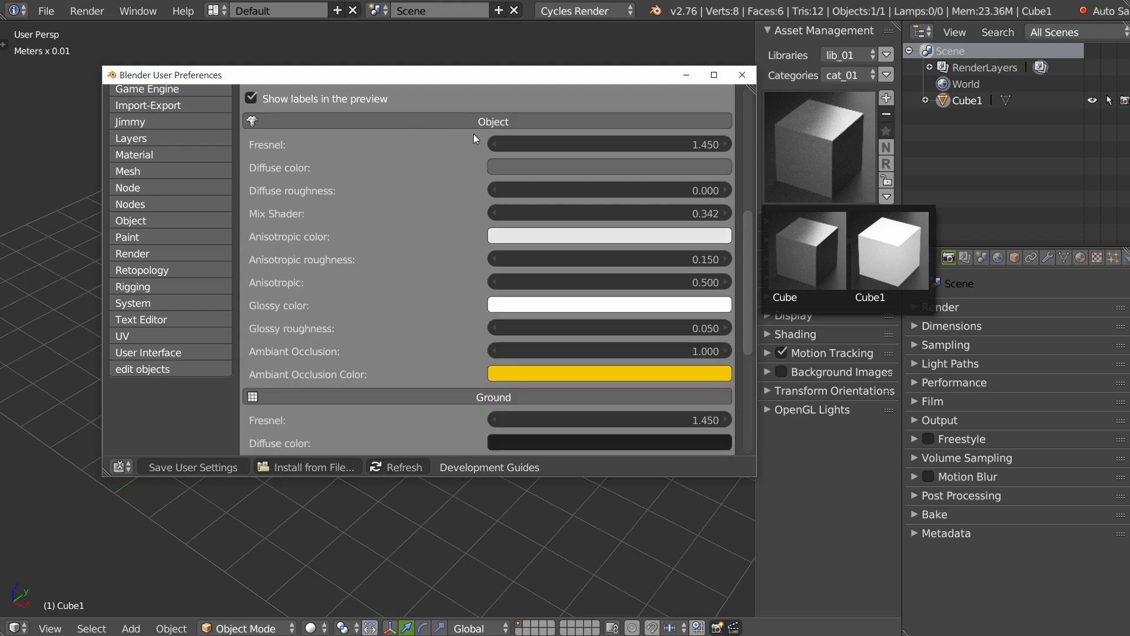
click(436, 121)
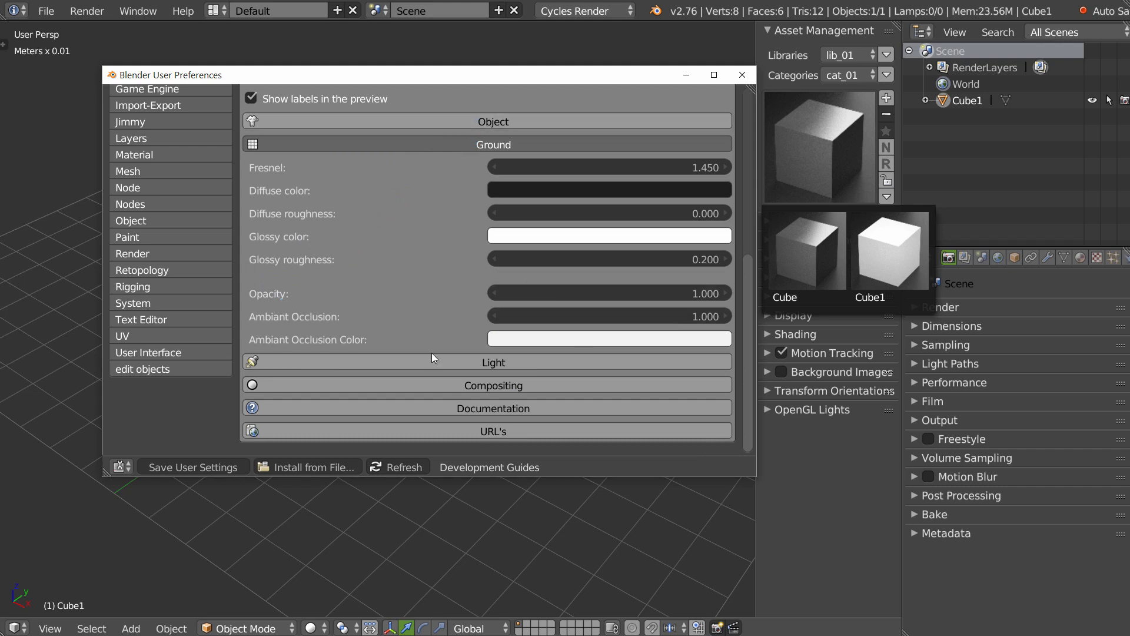
click(475, 144)
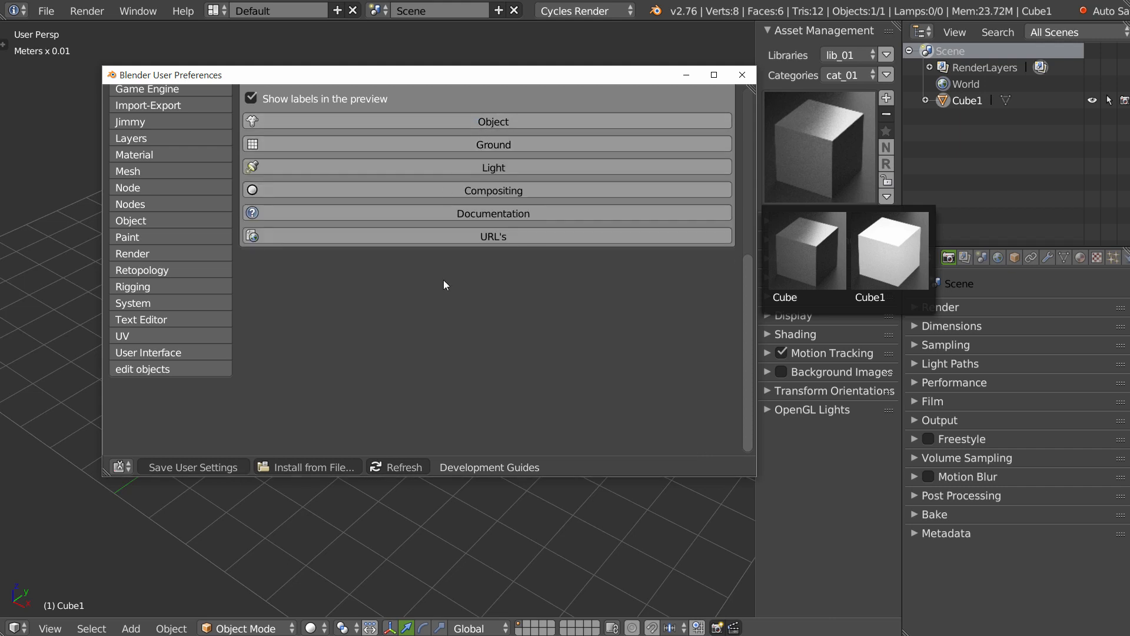
click(456, 168)
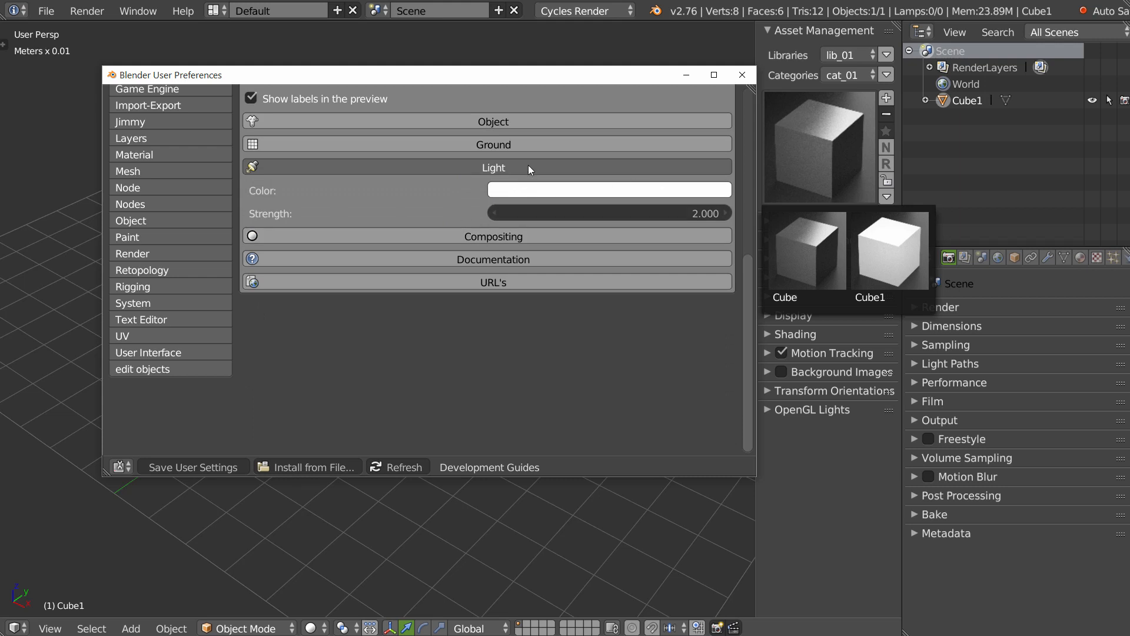
click(509, 168)
Step: Set the Ambient Occlusion strength in the Compositing settings to 1.000 and return to the 3D view
click(470, 190)
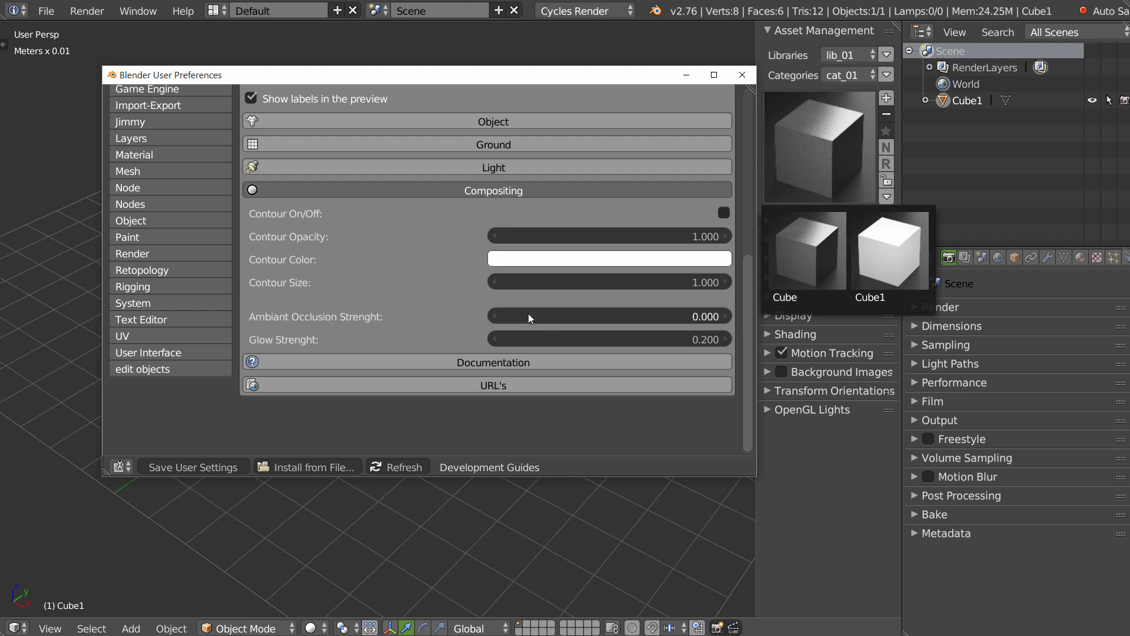
drag(528, 316, 750, 321)
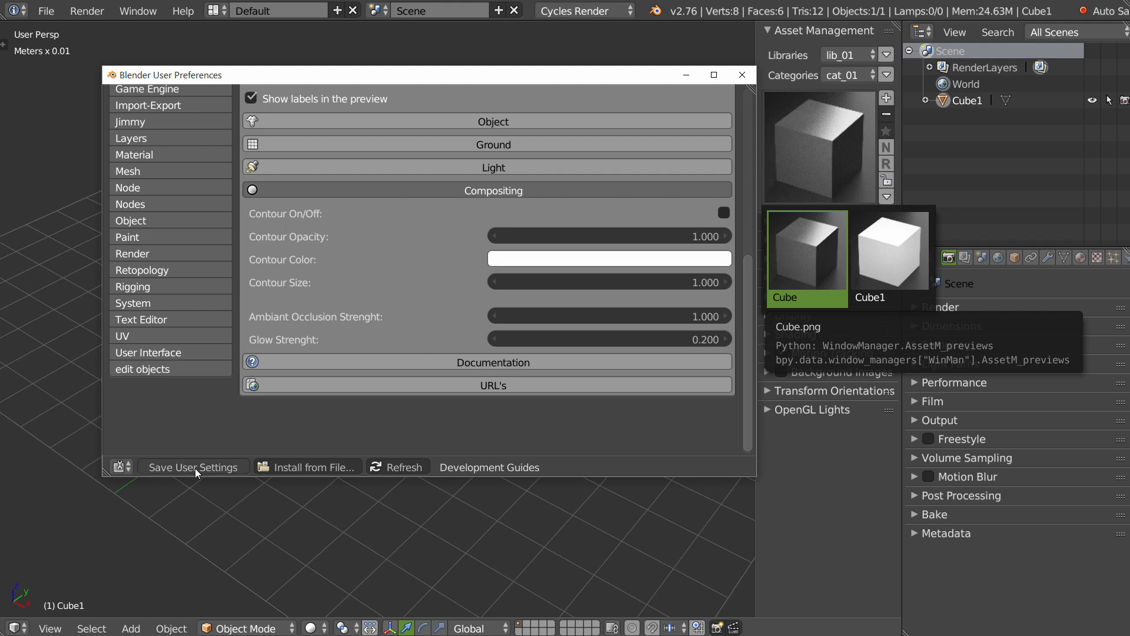
click(181, 504)
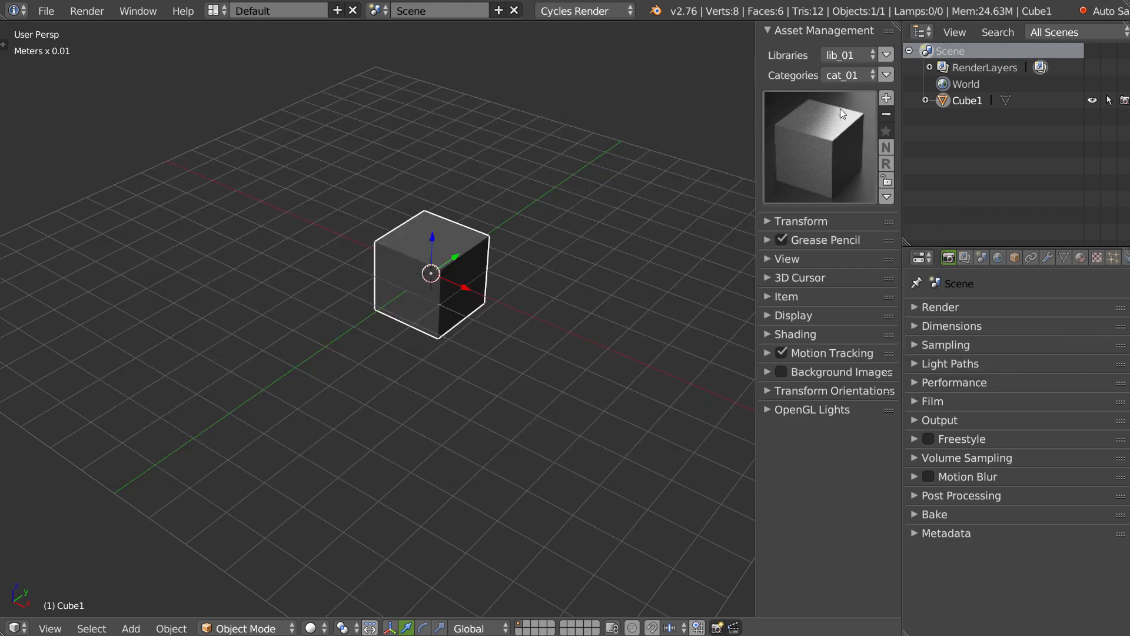
Step: Add the cube as a new asset renamed Cube2 with a Render thumbnail using the add-on material, and view the previews
click(887, 98)
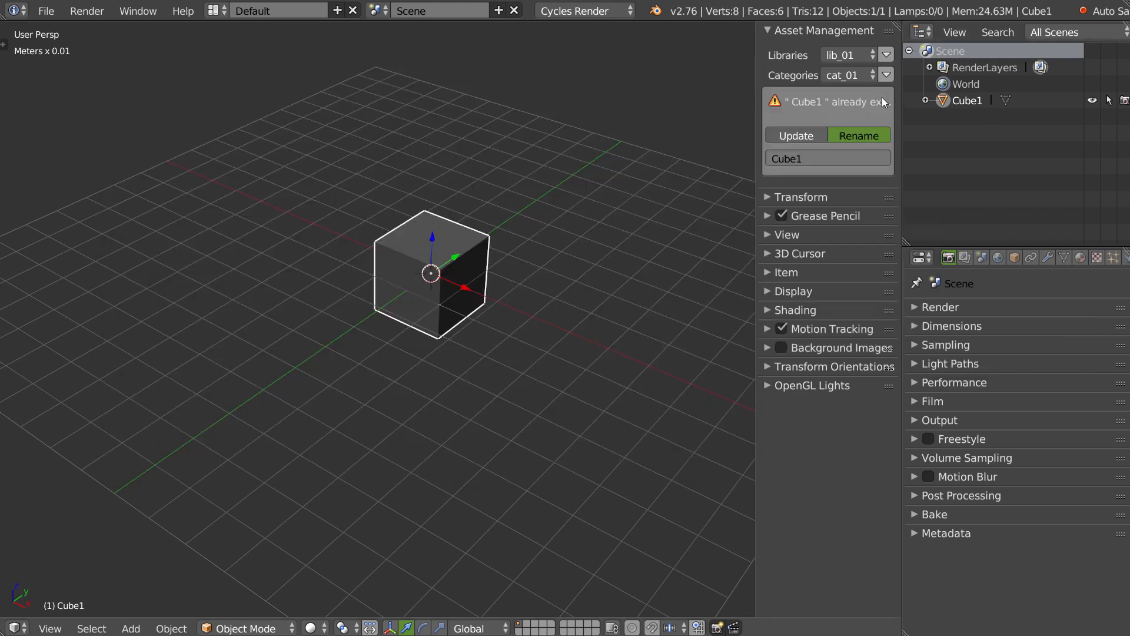
click(794, 157)
key(End)
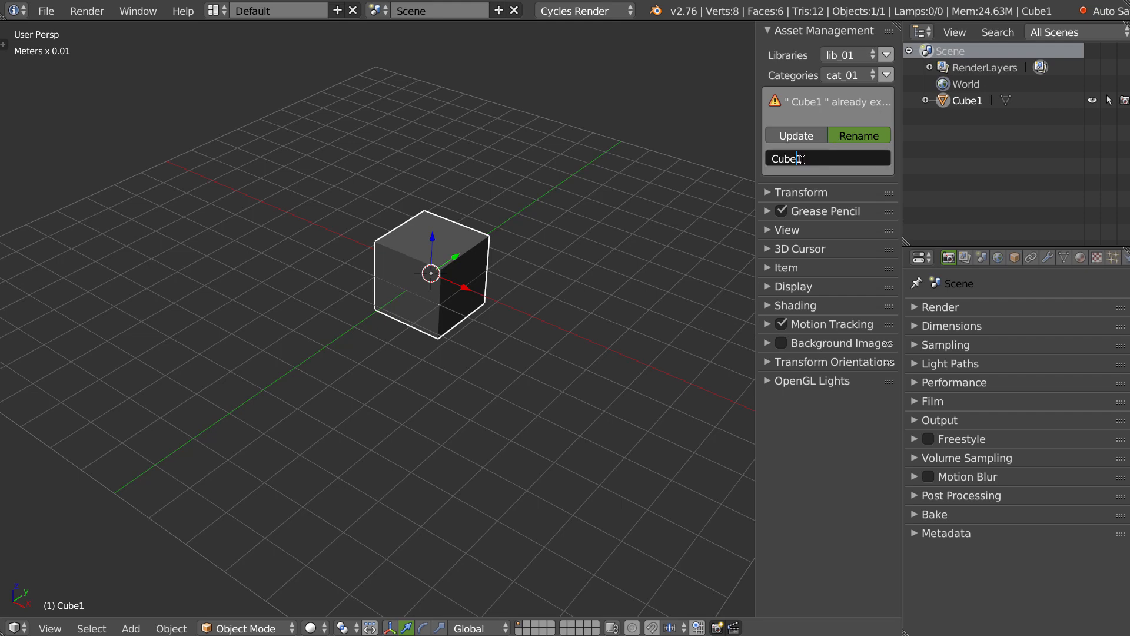
key(BackSpace)
text(2)
key(Return)
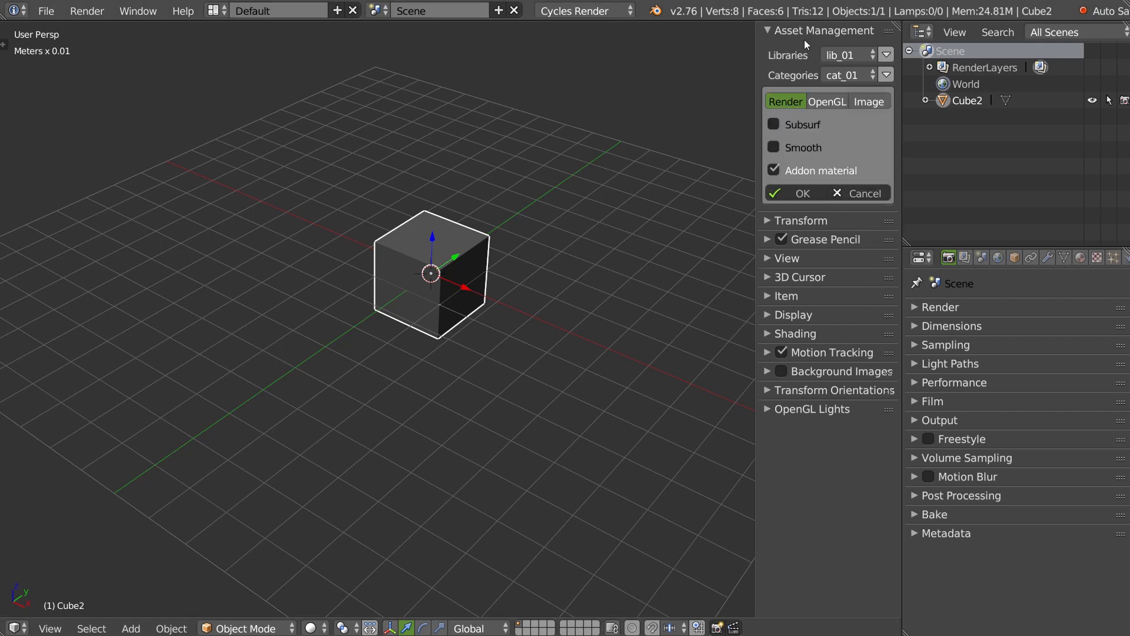
click(792, 192)
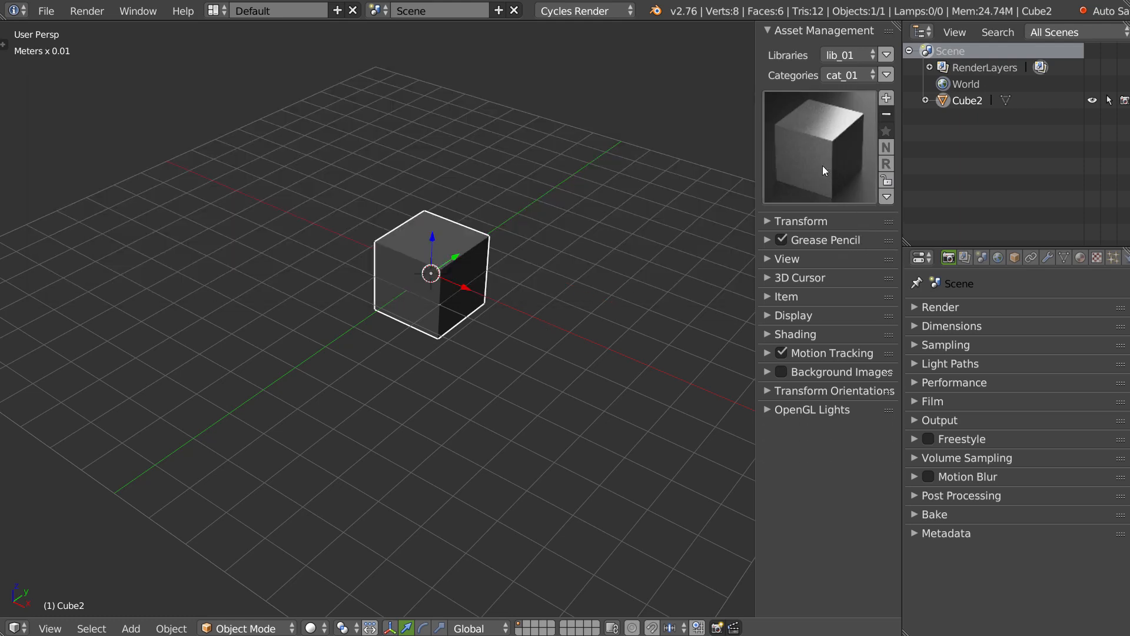
click(822, 165)
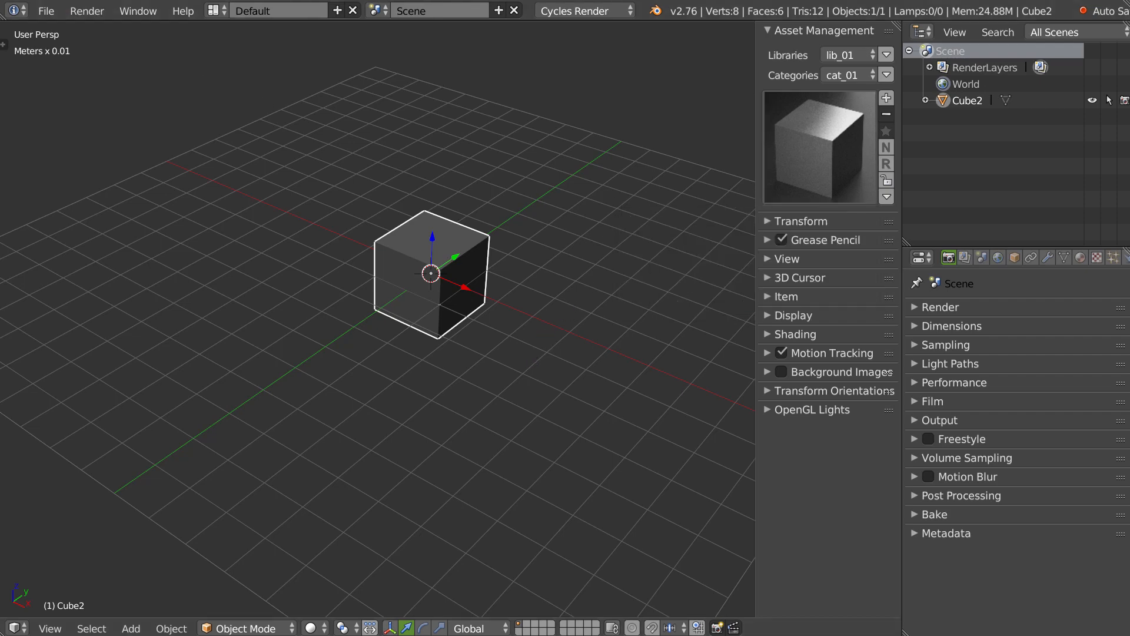
Step: Reopen the user preferences and turn on the Compositing contour with size 6 and a red color
click(46, 10)
click(83, 206)
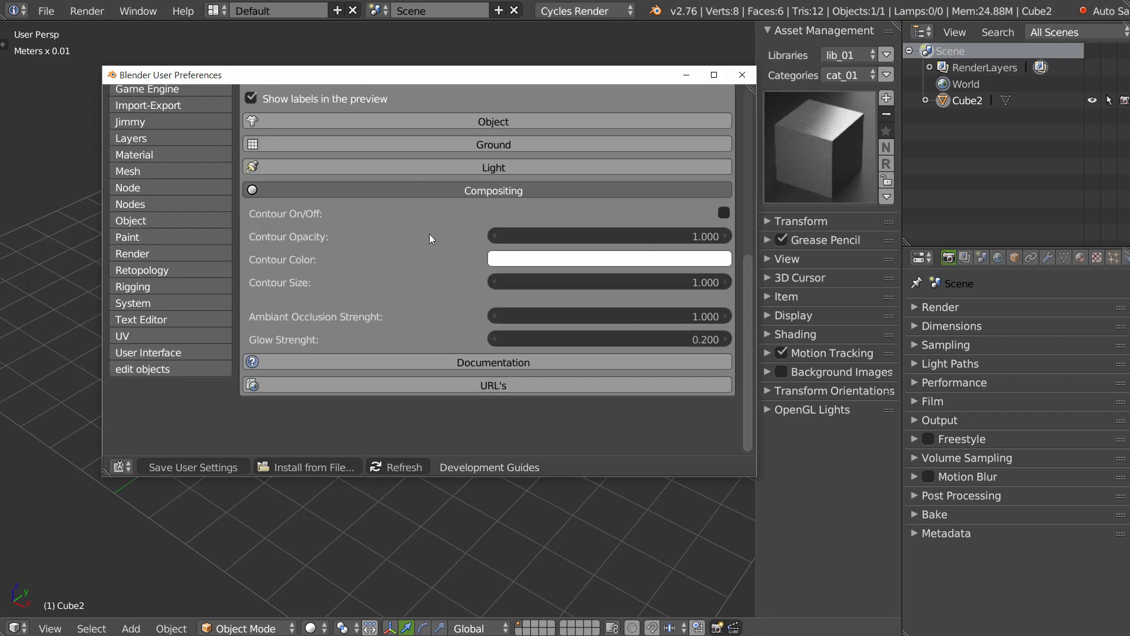
click(723, 213)
click(631, 278)
text(6)
key(Return)
click(584, 260)
mouse_move(642, 317)
mouse_down()
mouse_move(637, 349)
mouse_move(608, 387)
mouse_move(556, 367)
mouse_move(550, 394)
mouse_move(564, 387)
mouse_move(645, 429)
mouse_up()
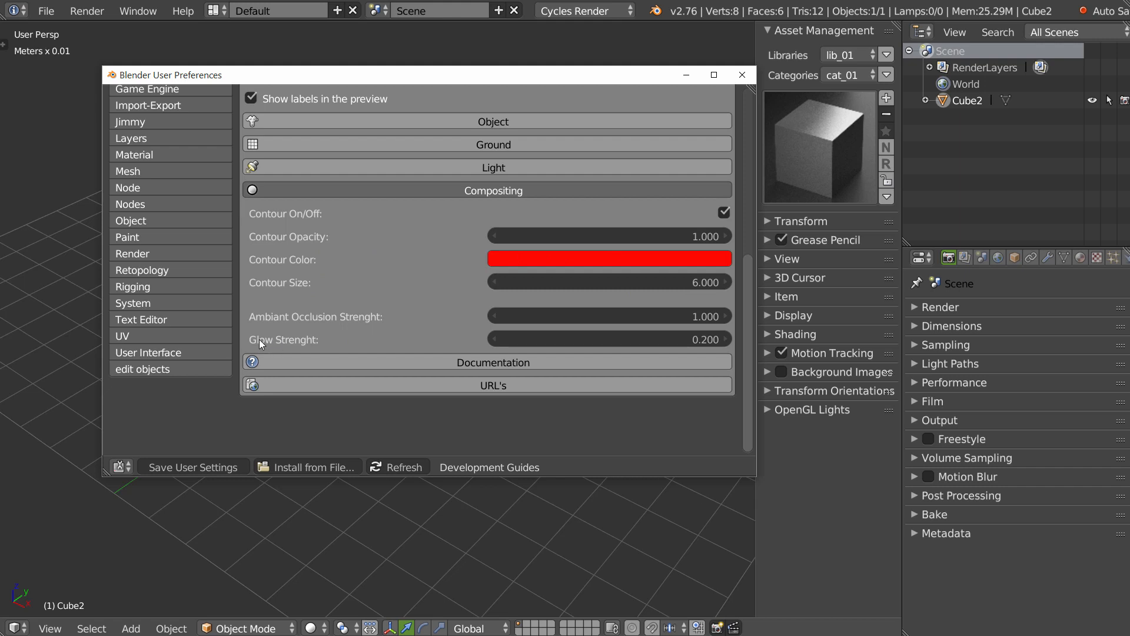
Step: Look at the Cube2 asset's preview, save the user settings and return to the 3D view
click(854, 118)
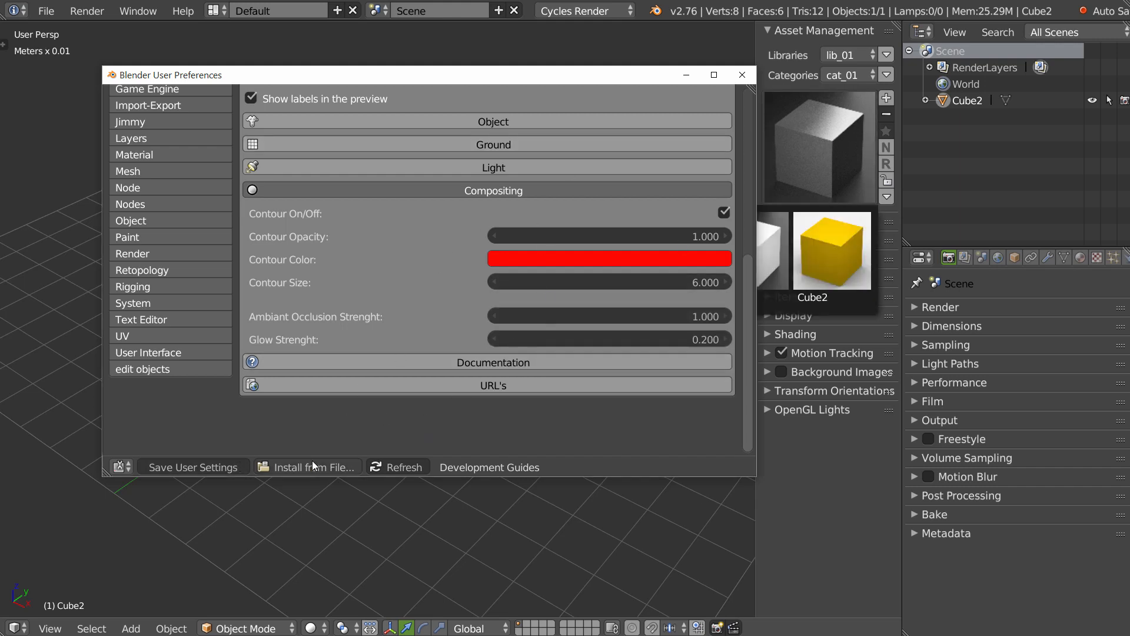
click(182, 465)
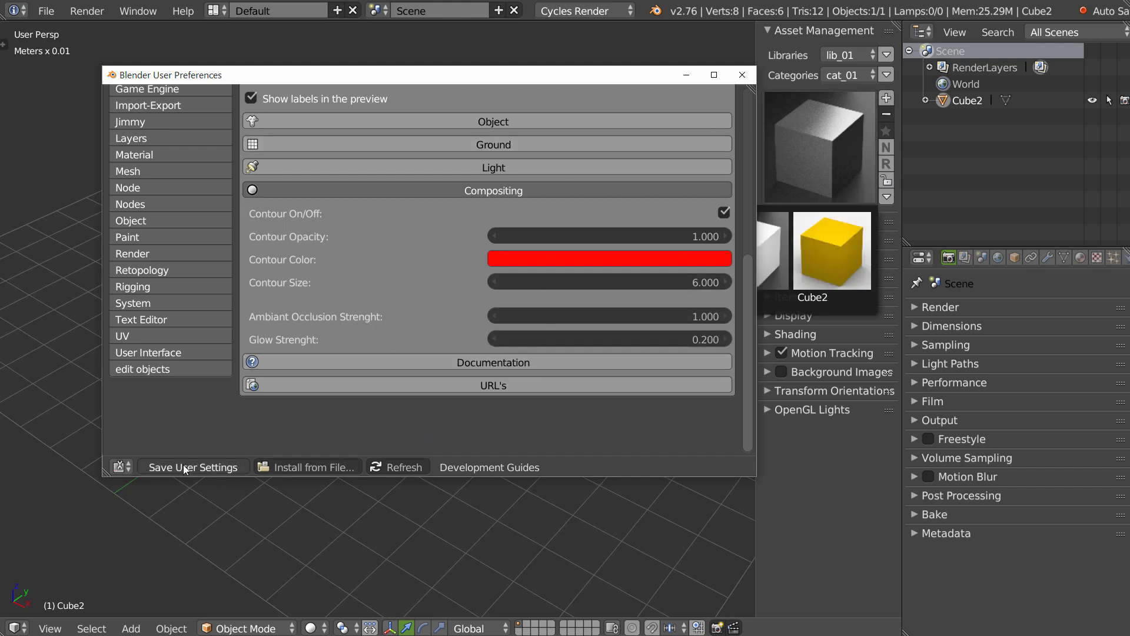
click(185, 518)
Step: Add the cube as a new asset renamed Cube3 and view its rendered thumbnail among the previews
click(886, 98)
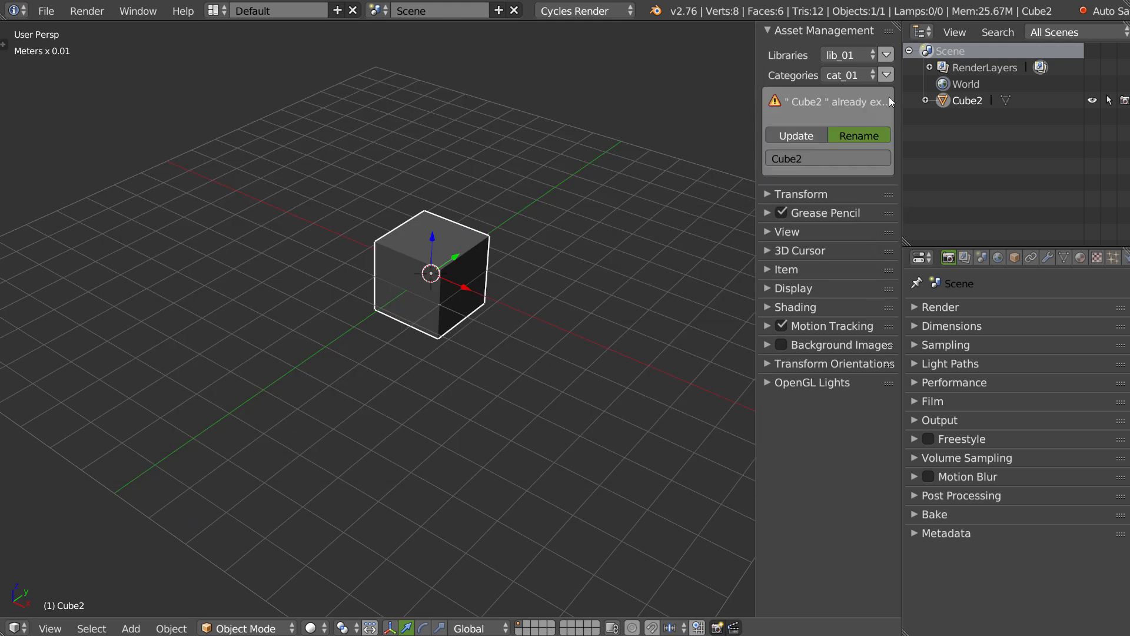
click(796, 160)
drag(797, 158, 889, 150)
text(3)
key(Return)
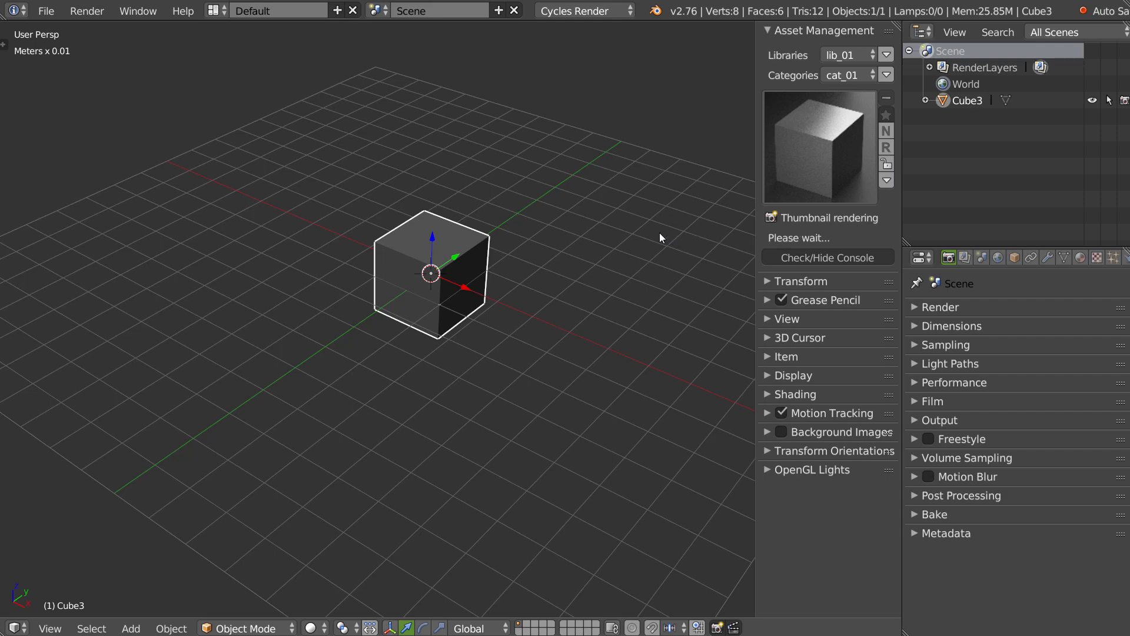
click(786, 170)
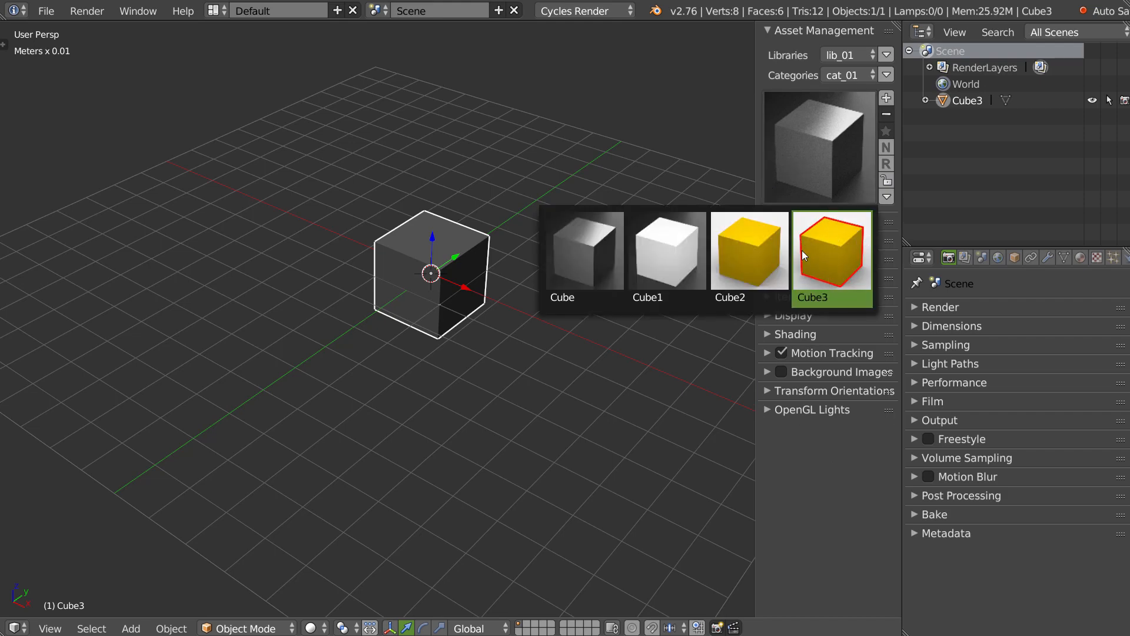
Step: In Edit Mode, select seven of the cube's edges so its faces can unfold flat and mark them as seams
middle_drag(492, 376, 486, 312)
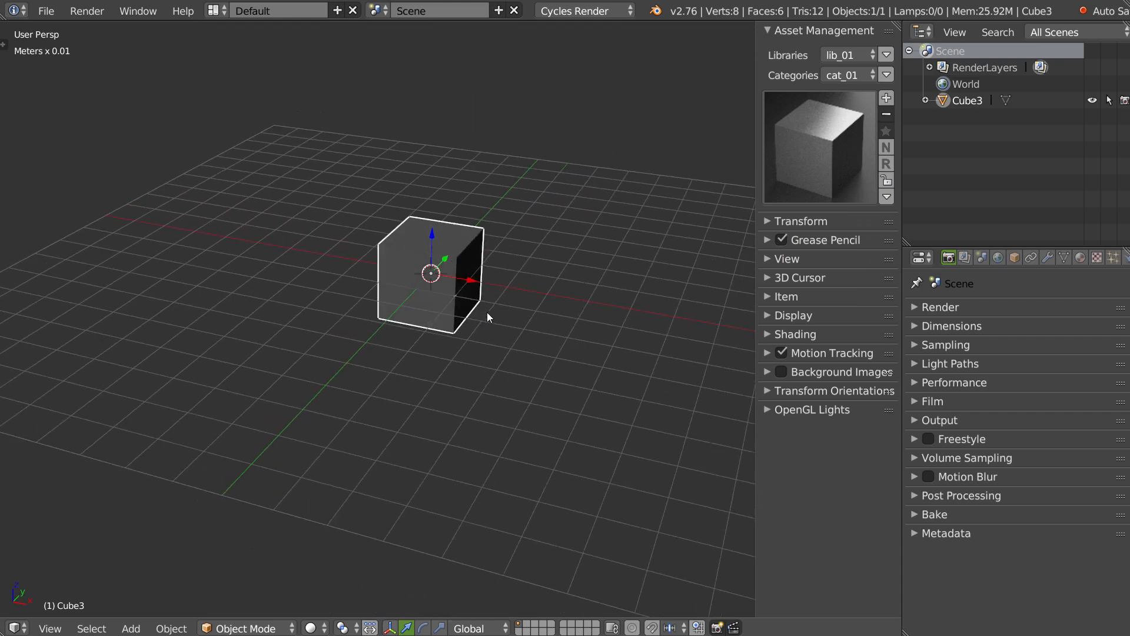
key(z)
click(355, 281)
mouse_move(357, 280)
middle_down()
mouse_move(396, 290)
mouse_move(366, 267)
mouse_move(448, 231)
mouse_move(510, 167)
middle_up()
key(Tab)
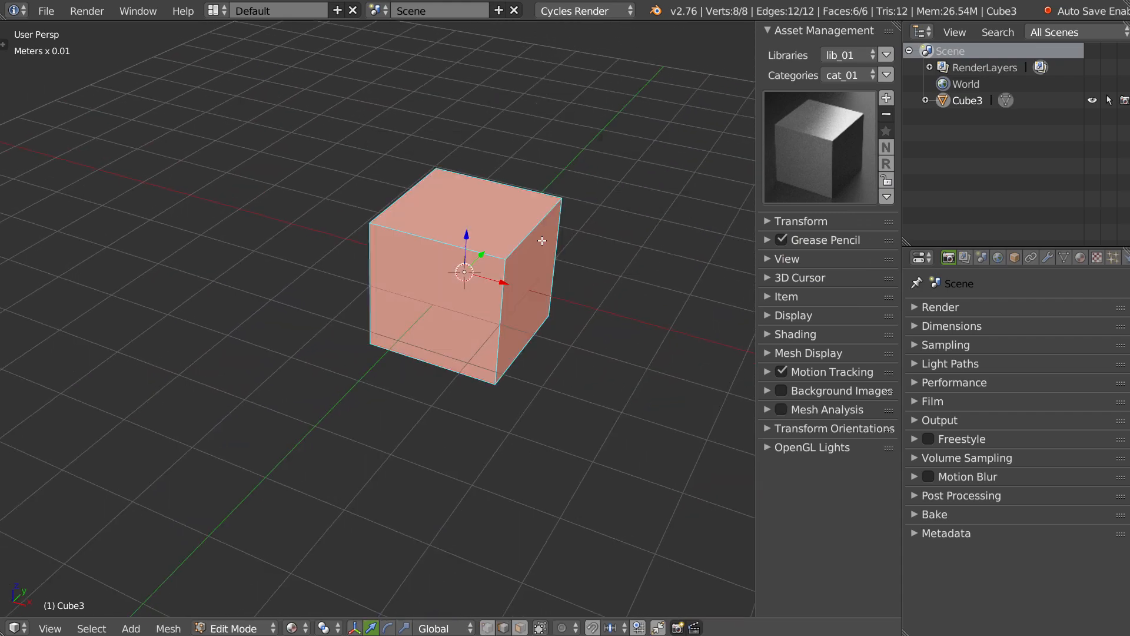
right_click(536, 237)
shift+right_click(414, 193)
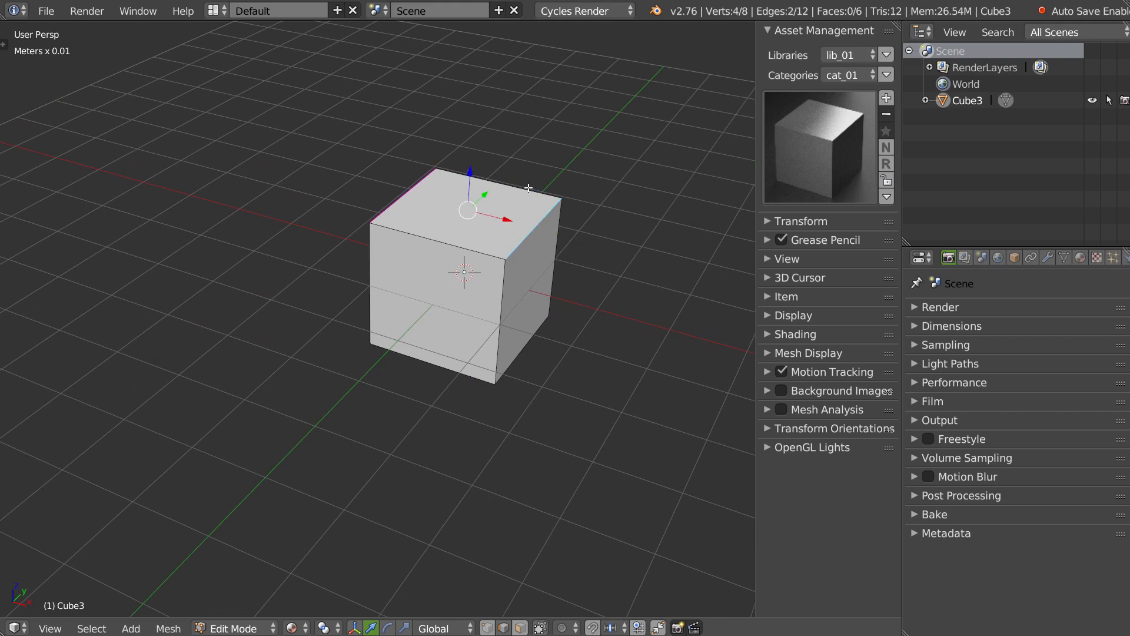
middle_drag(528, 188, 422, 293)
shift+right_click(548, 281)
shift+right_click(376, 338)
middle_drag(377, 338, 247, 316)
shift+right_click(408, 289)
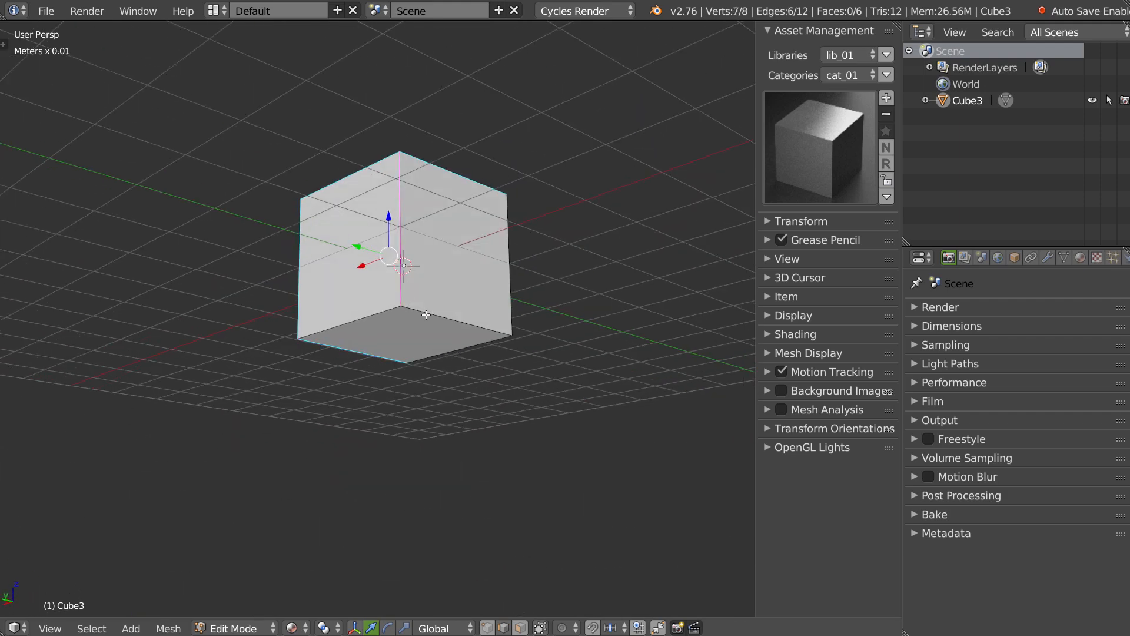
shift+click(426, 315)
middle_drag(438, 316, 596, 281)
right_click(450, 279)
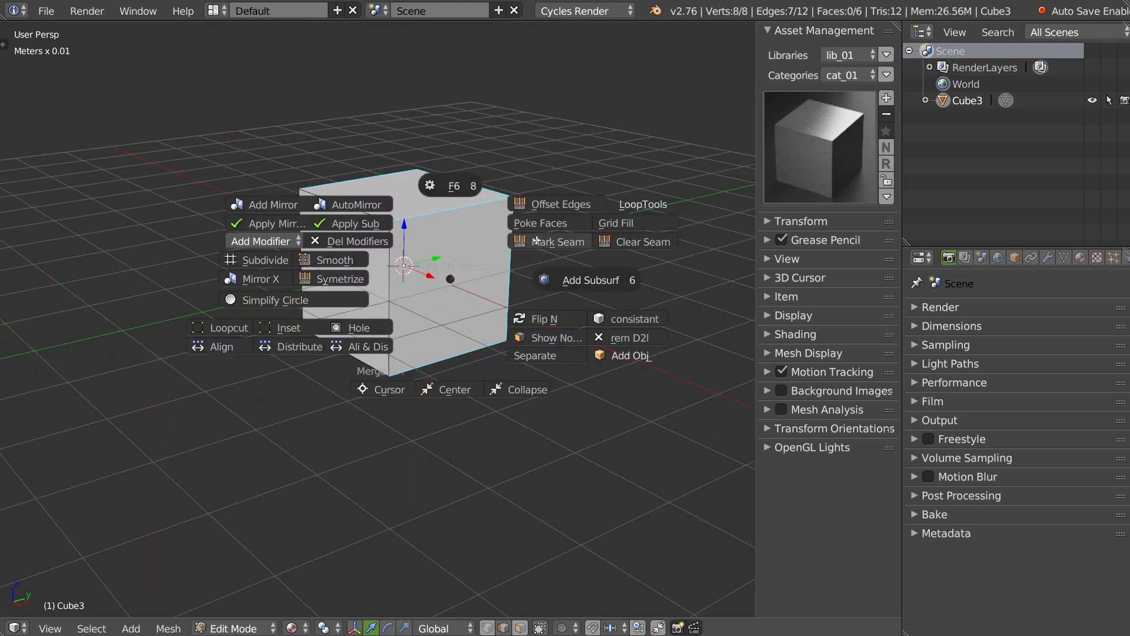
click(537, 240)
Step: Select all the cube's faces, open a UV editor beside the 3D view and unwrap the mesh
middle_drag(537, 240, 457, 261)
key(a)
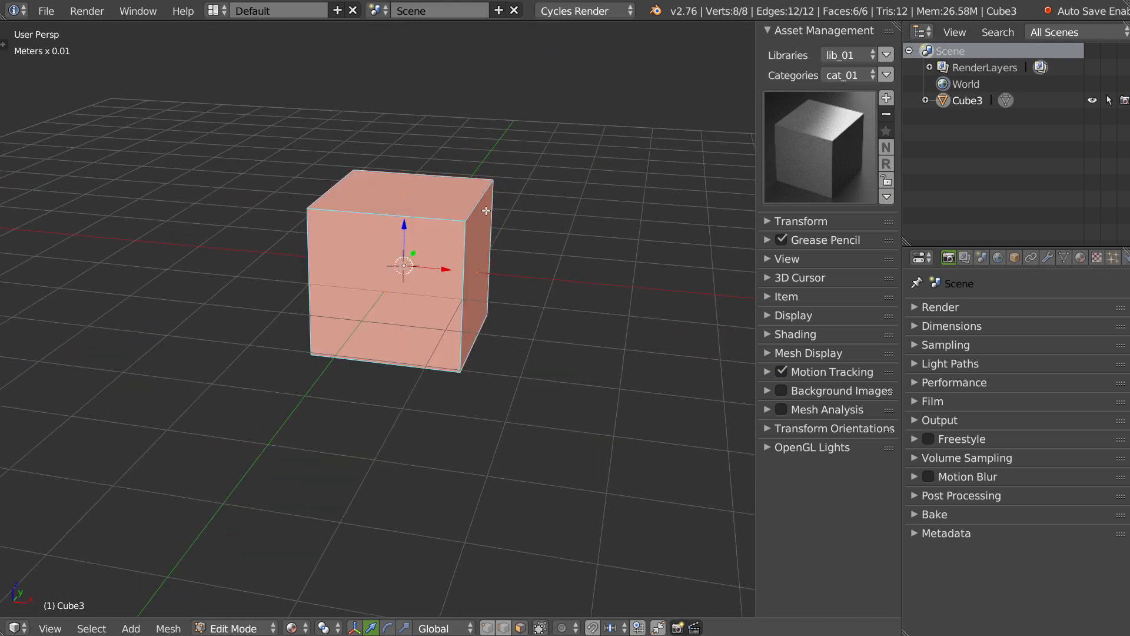
key(space)
click(473, 282)
key(space)
click(680, 260)
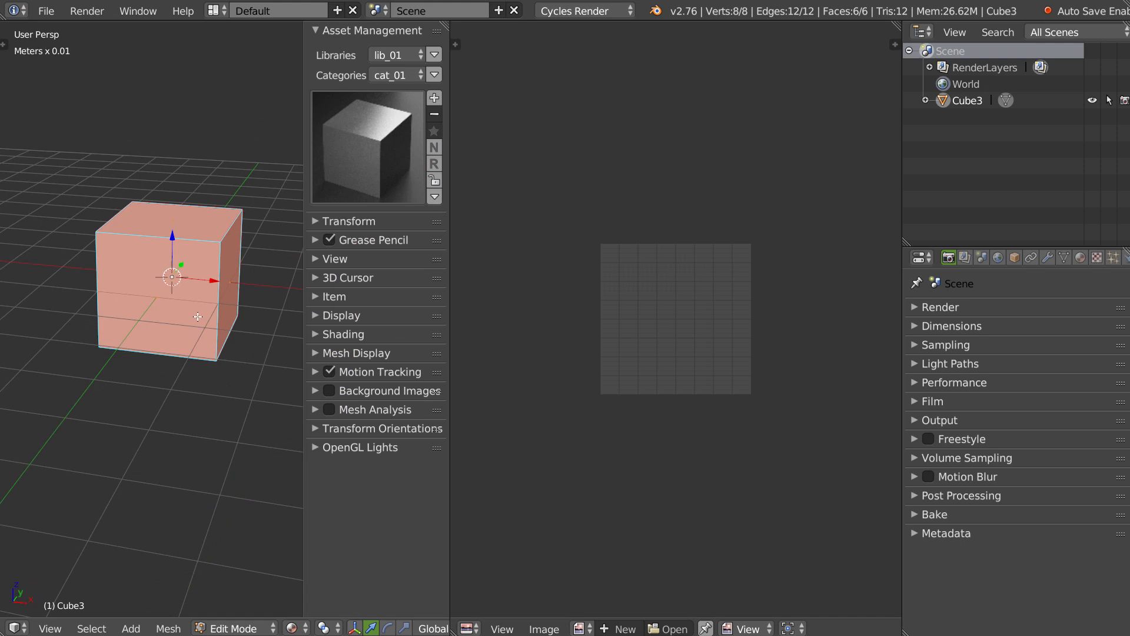
key(u)
click(197, 316)
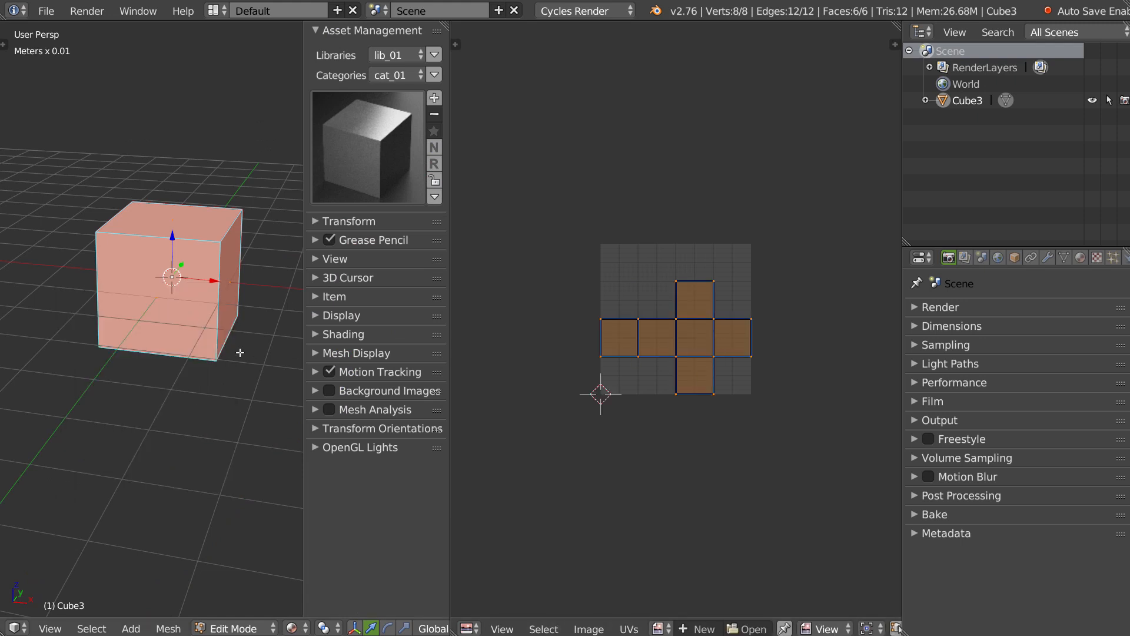
Step: Switch the UV editor area to the material node editor and create a new material for the cube
key(space)
click(621, 317)
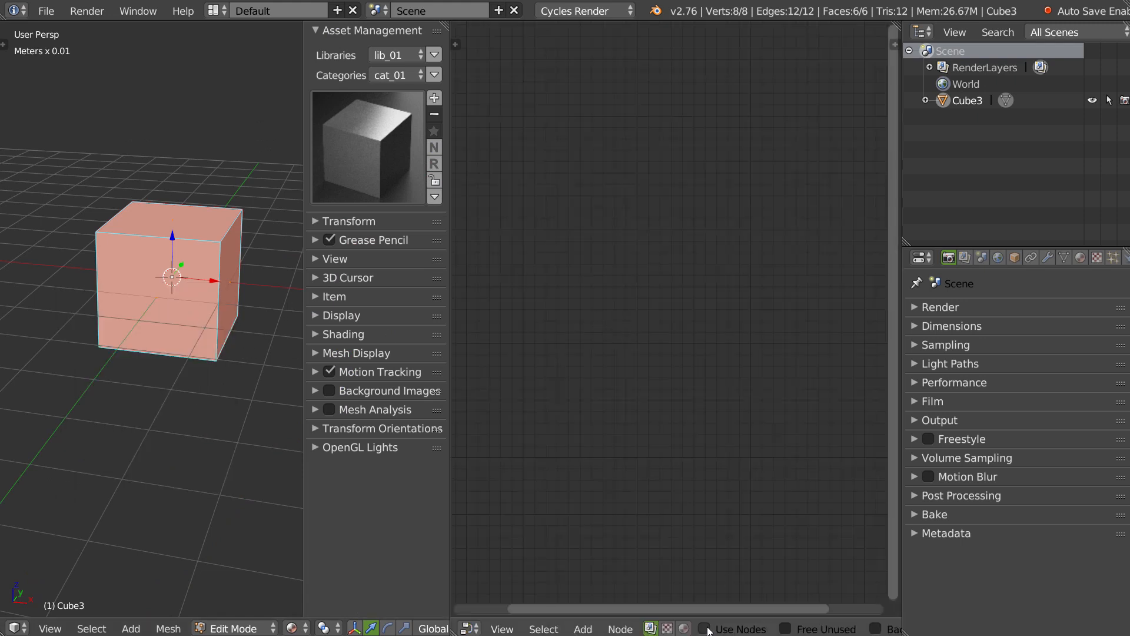
click(684, 628)
click(824, 629)
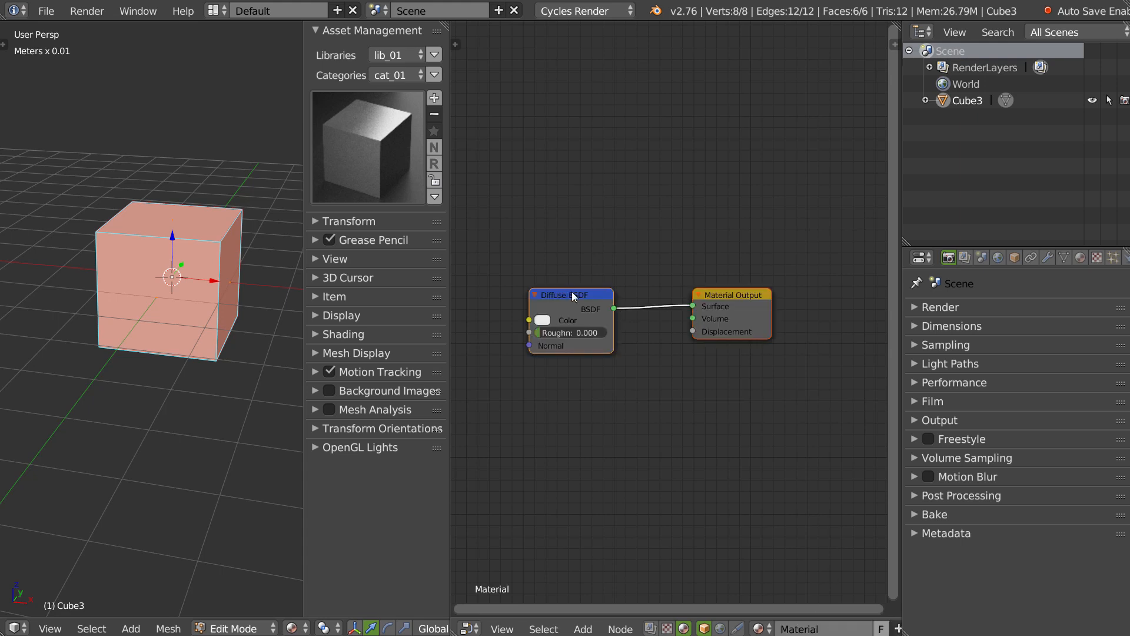
Step: Add an Image Texture node and link its Color output to the Diffuse BSDF color
drag(572, 293, 611, 295)
middle_drag(568, 288, 704, 282)
key(t)
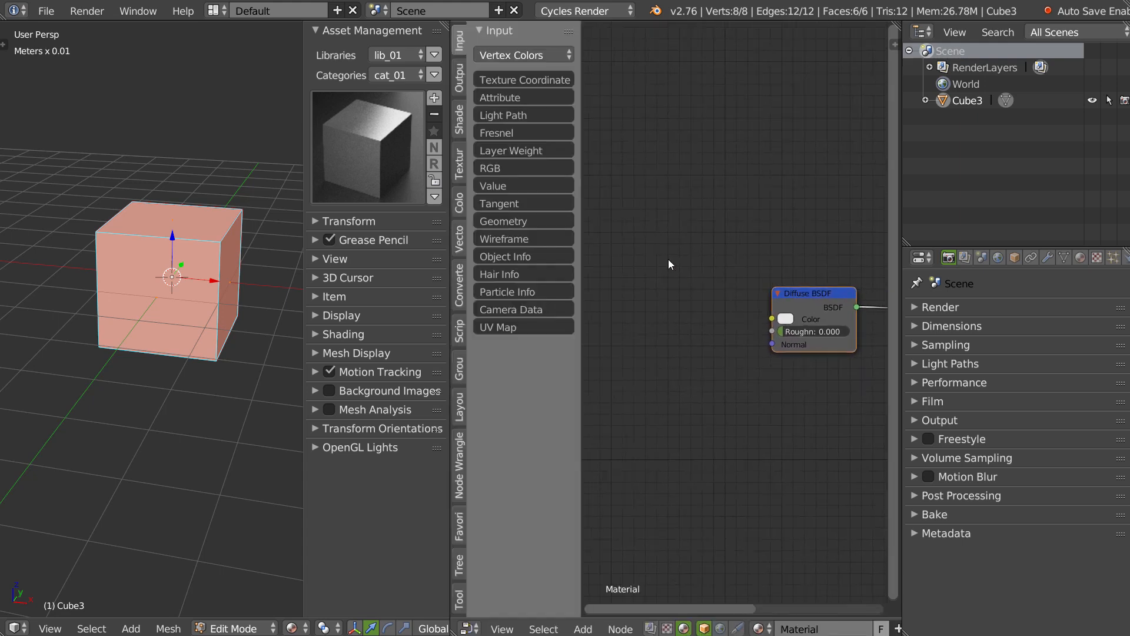
click(458, 163)
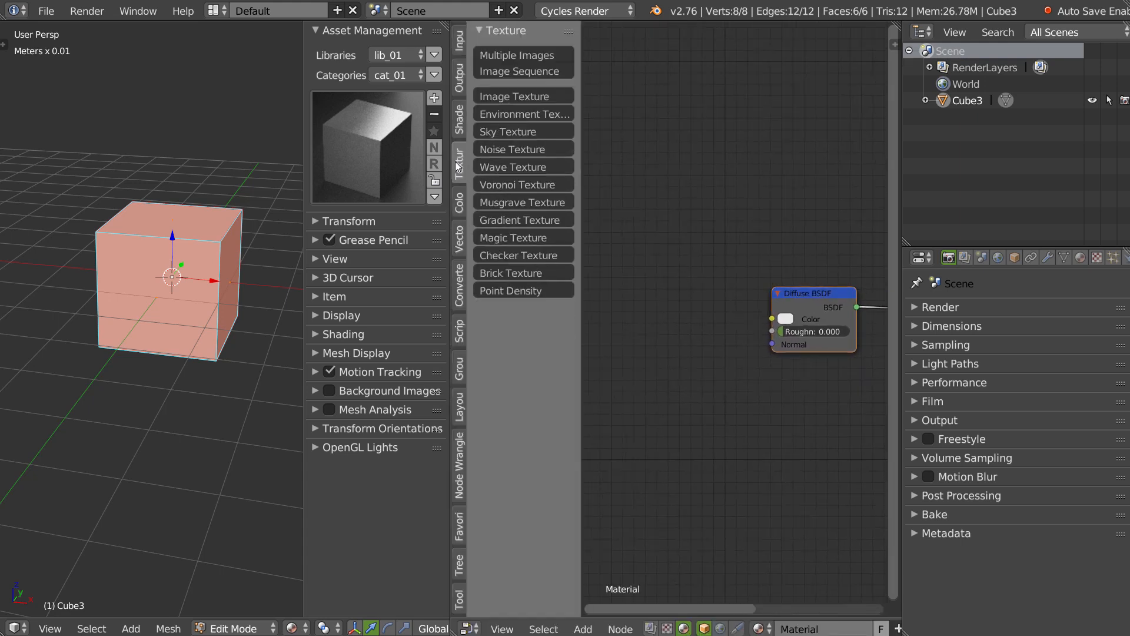
click(504, 98)
click(609, 267)
drag(690, 287, 775, 322)
middle_drag(682, 307, 838, 311)
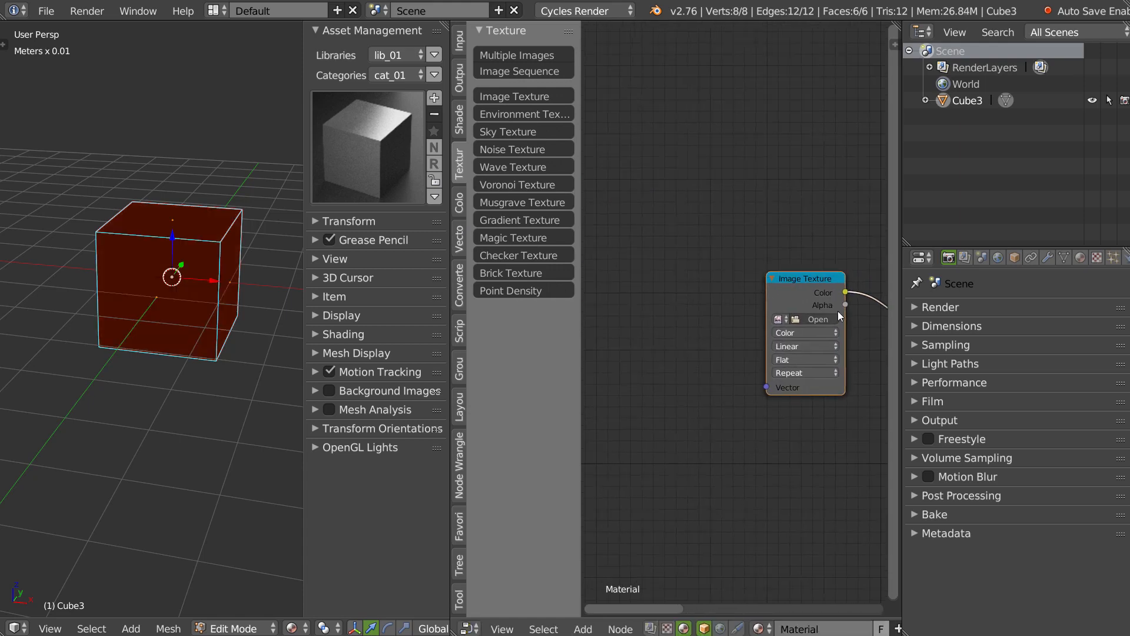
Step: Add Texture Coordinate and Mapping nodes, linking them in sequence to the Image Texture's Vector input
click(459, 524)
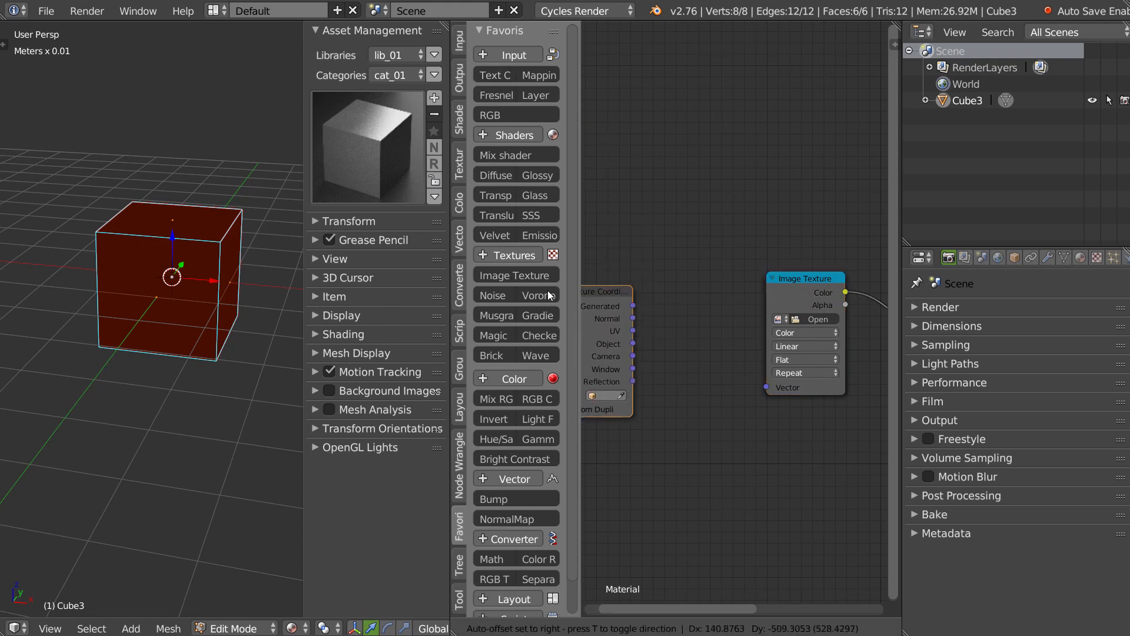
click(538, 74)
click(540, 262)
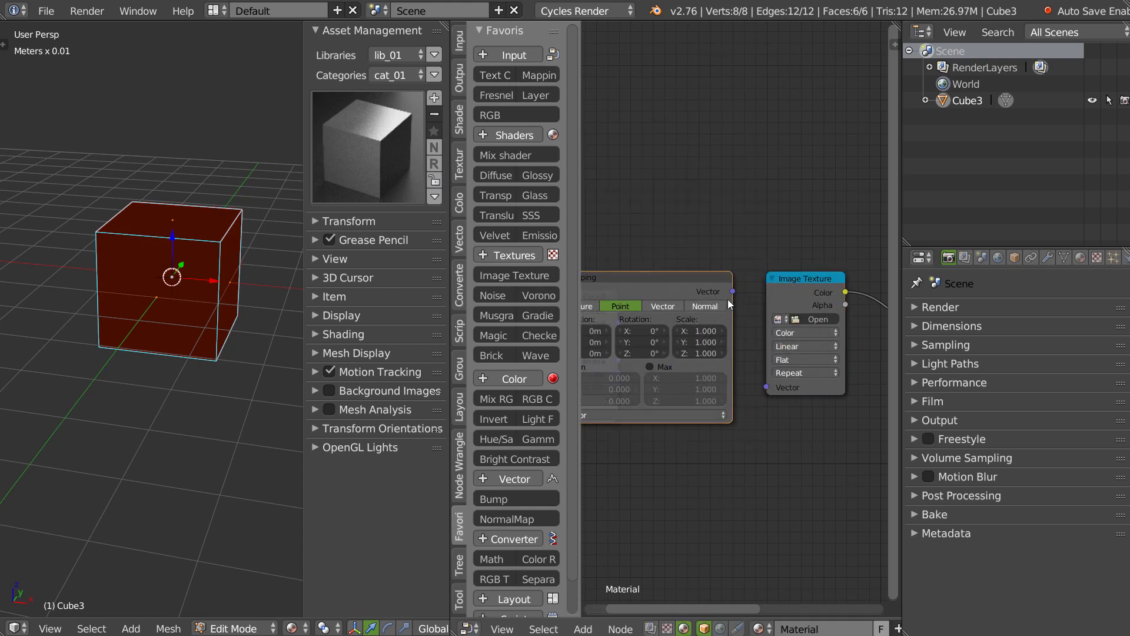
drag(732, 290, 771, 388)
middle_drag(719, 293, 887, 253)
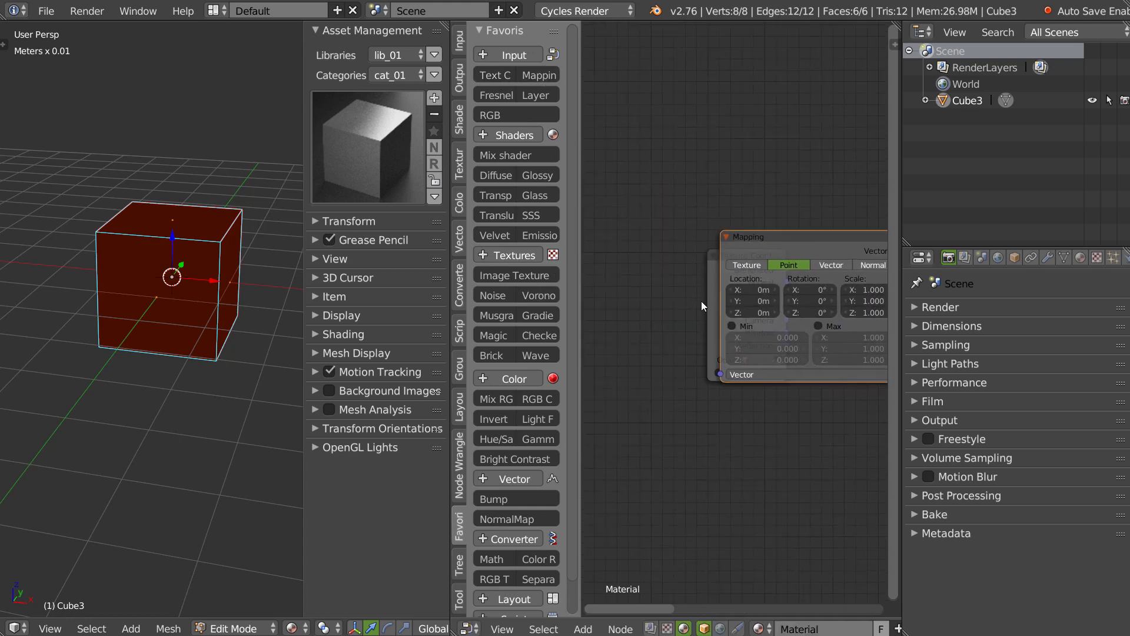
drag(714, 301, 721, 374)
Step: Set the Mapping node's X, Y and Z scale to 5
middle_drag(745, 348, 611, 323)
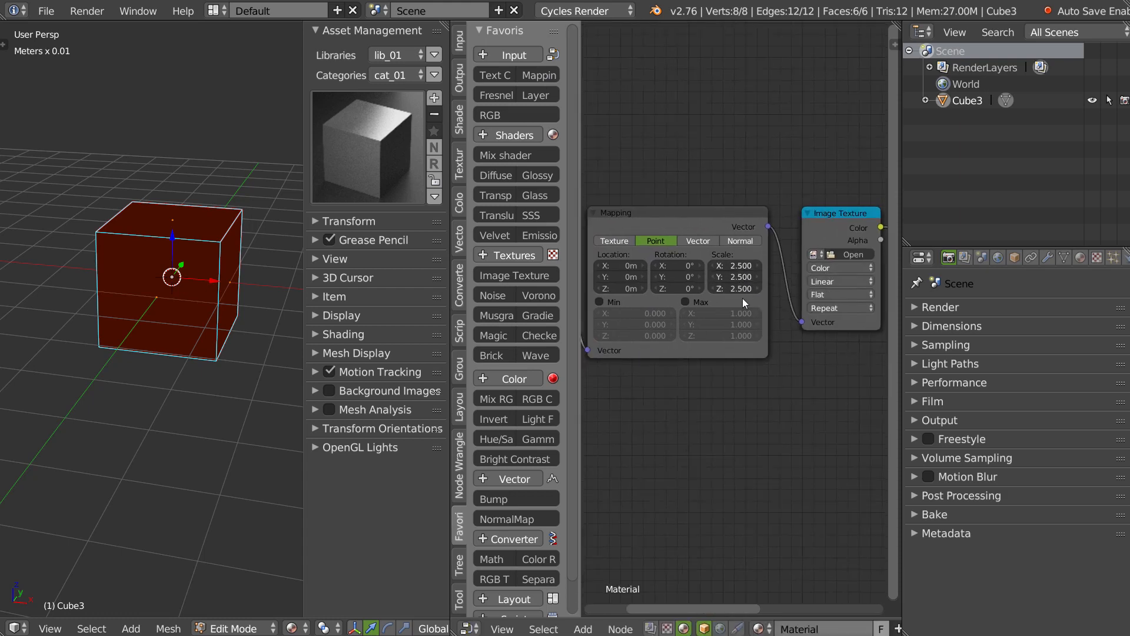
text(5)
key(Return)
Step: Load ash_uvgrid07.jpg from U:\Textures\ into the Image Texture node
ctrl+scroll(713, 276, down, 2)
ctrl+scroll(713, 276, down, 4)
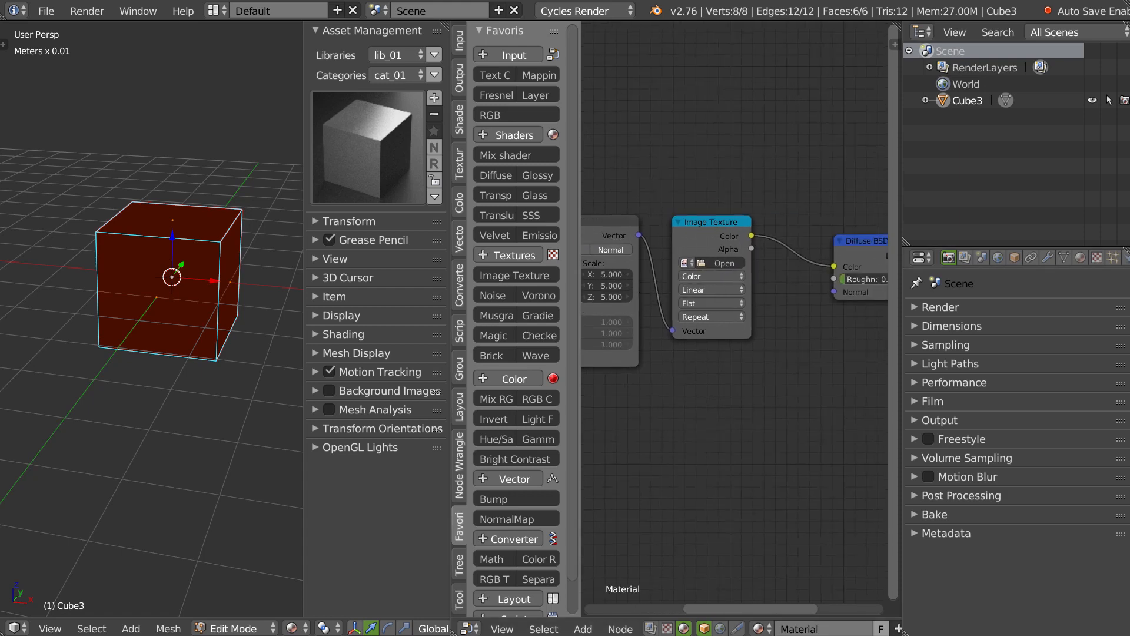
click(719, 263)
click(755, 424)
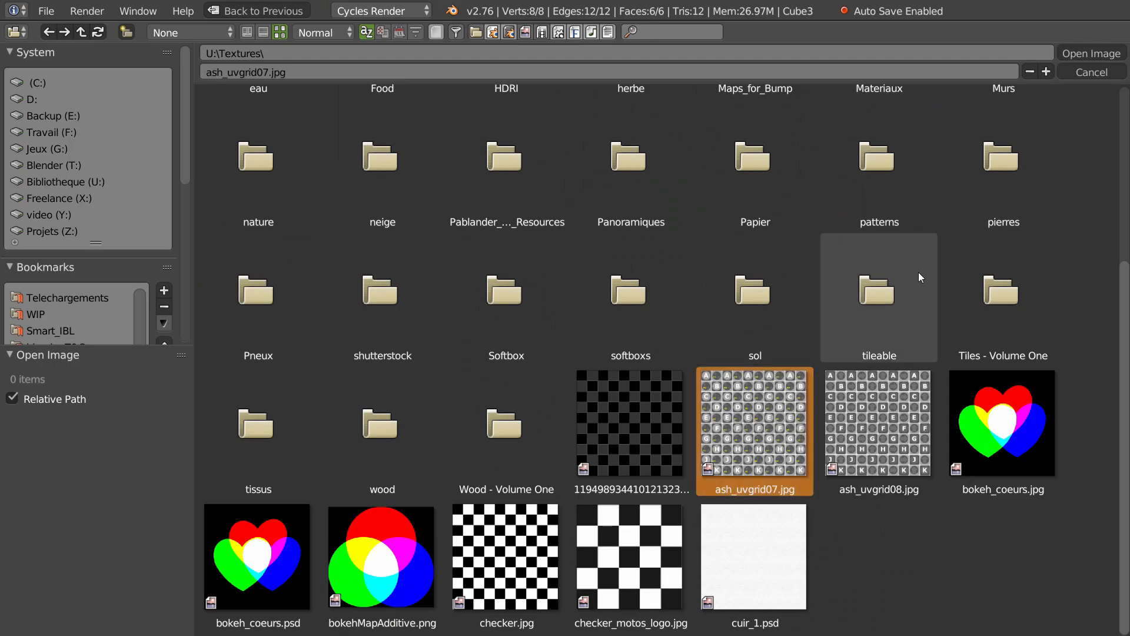
click(1075, 54)
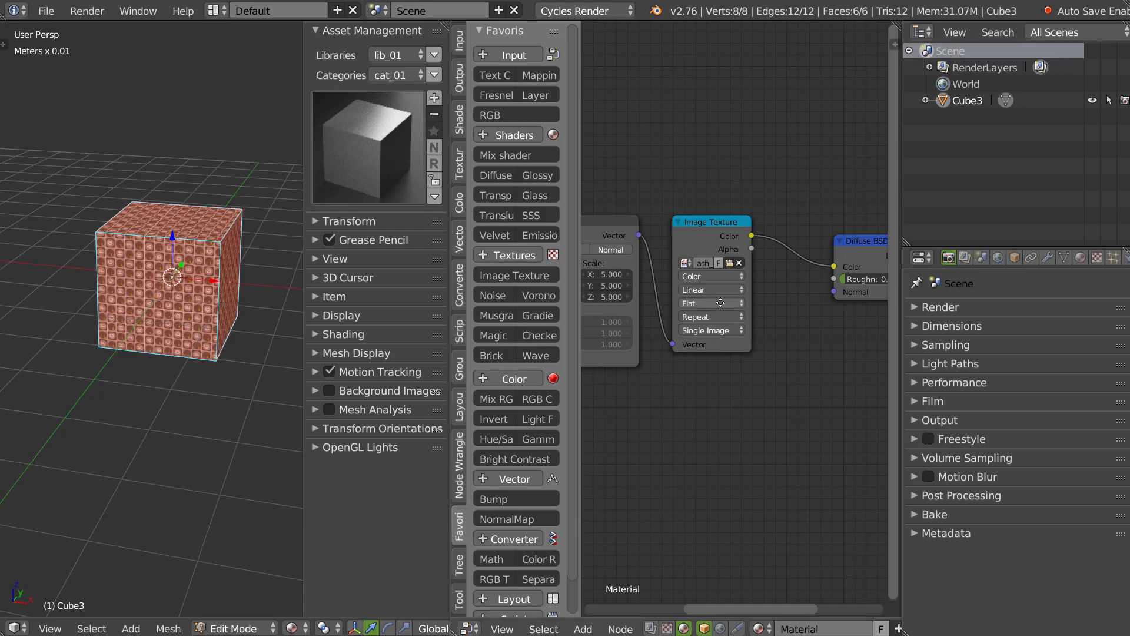
Step: Return to Object Mode and blend a Glossy BSDF with the Diffuse BSDF using a Mix Shader factor of 0.1
middle_drag(720, 303, 721, 303)
middle_drag(203, 208, 176, 238)
scroll(177, 238, up, 2)
key(Tab)
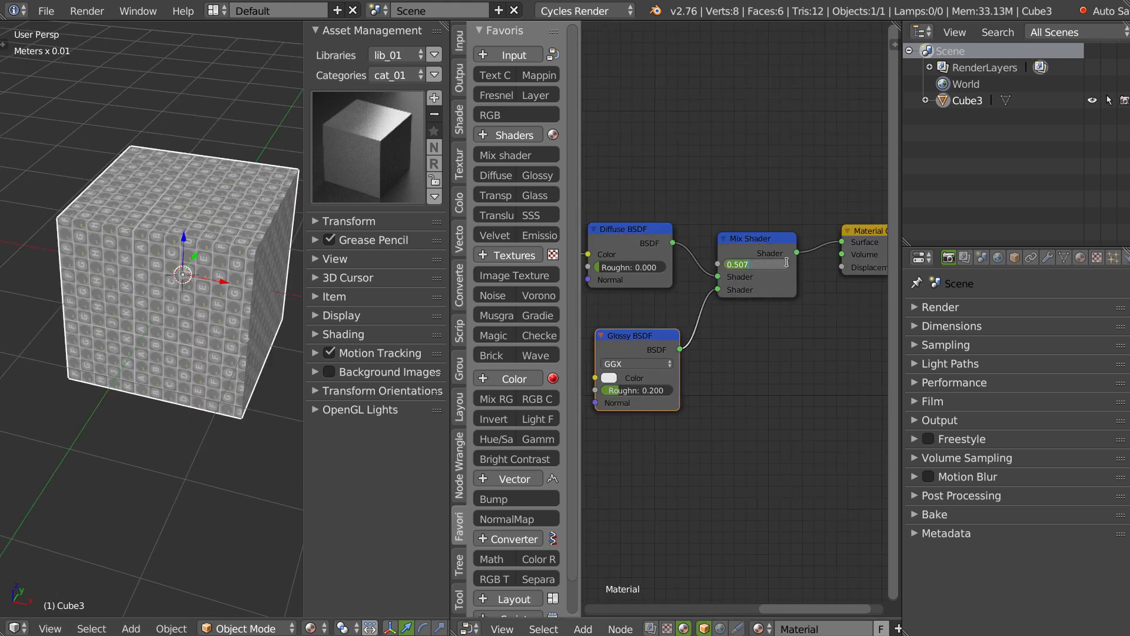
text(0.1)
key(Return)
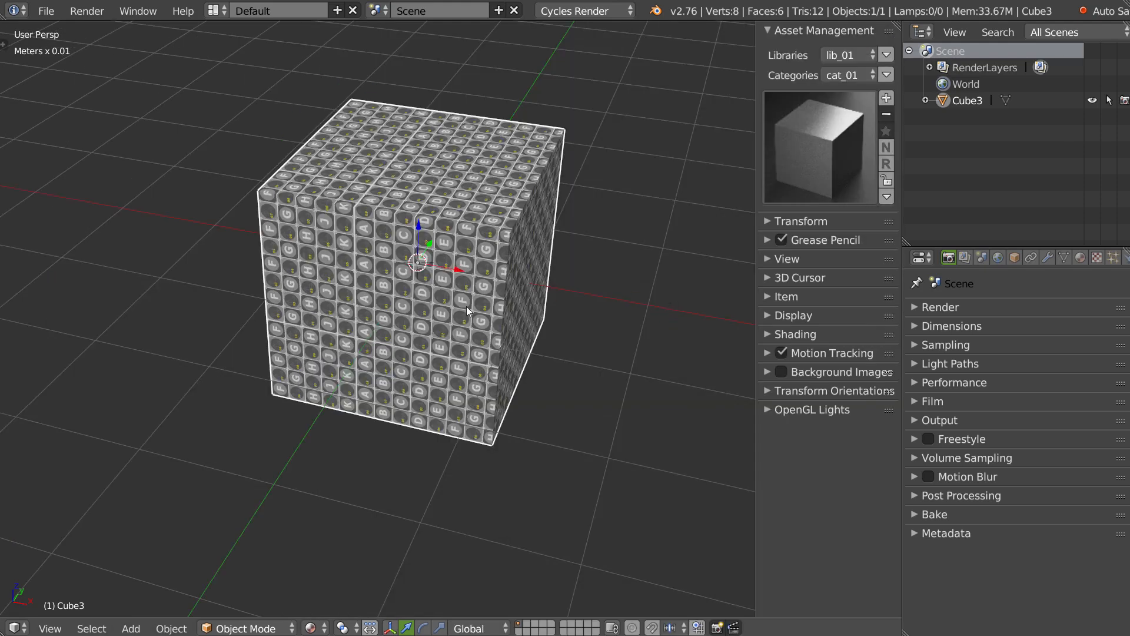
Step: Start adding the textured cube as a new asset renamed Cube4, with the Addon material turned off for its Render thumbnail
middle_drag(467, 307, 504, 269)
scroll(481, 294, down, 3)
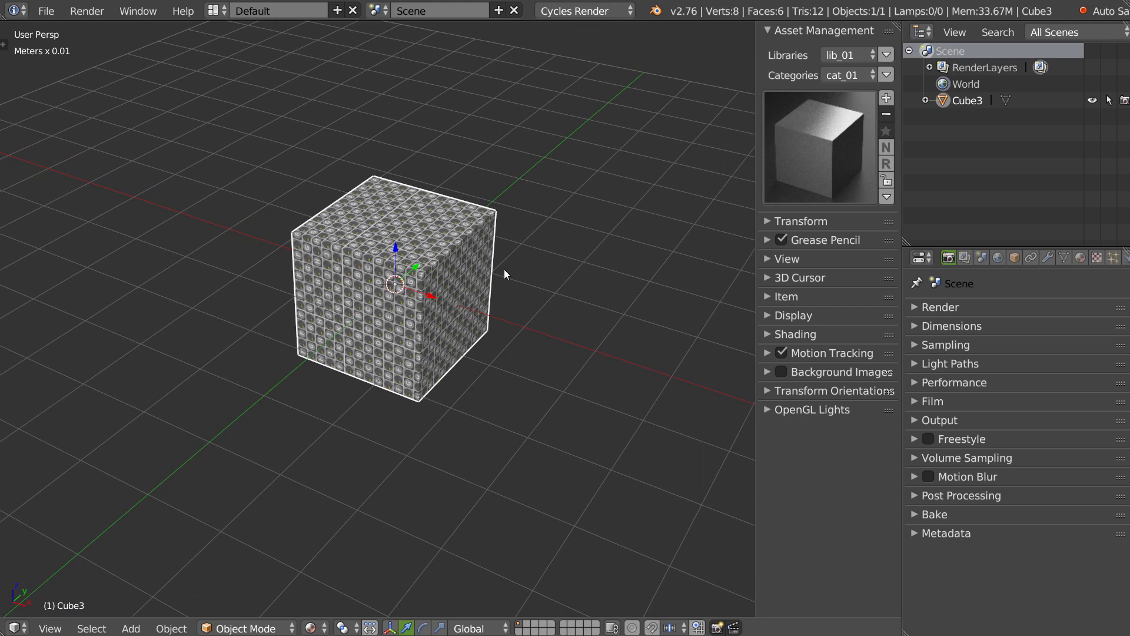
click(887, 99)
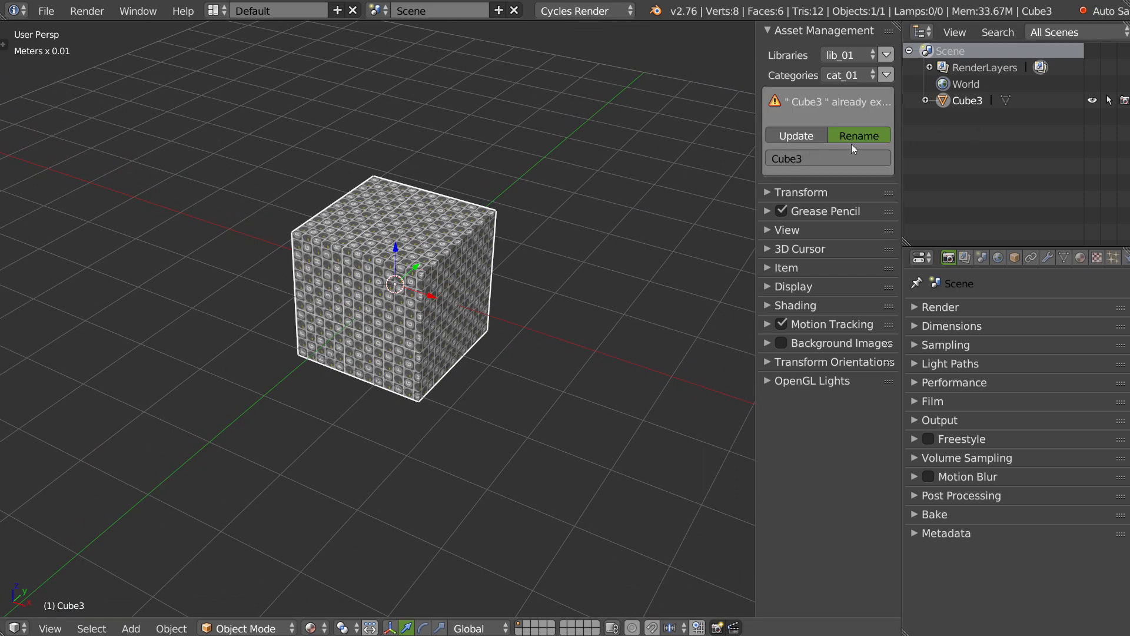
click(795, 158)
drag(796, 158, 916, 148)
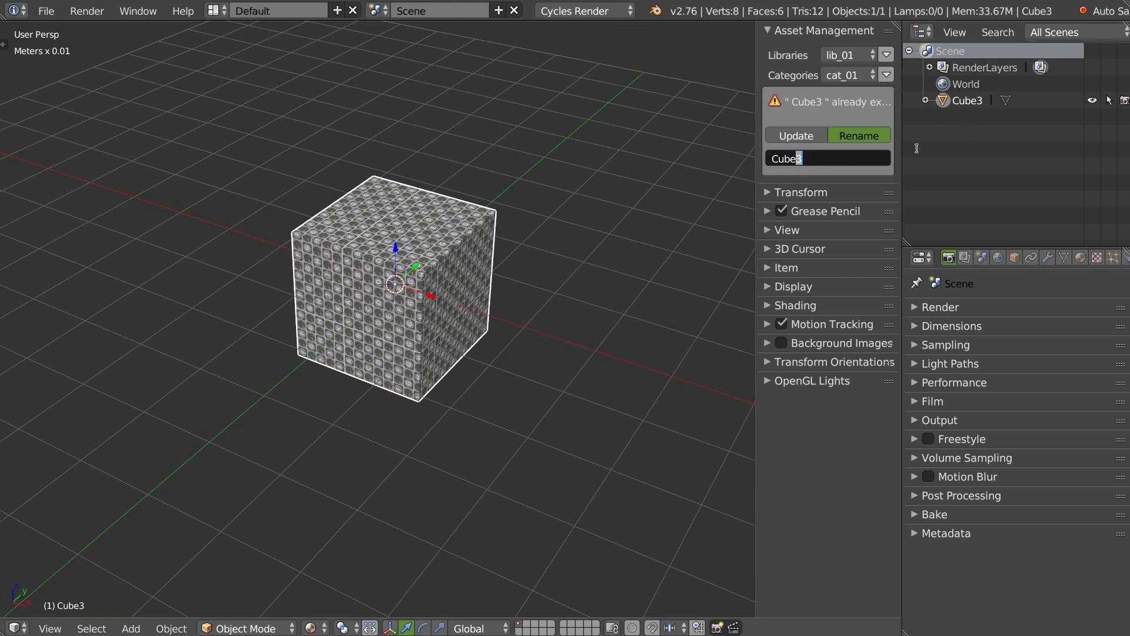
text(4)
key(Return)
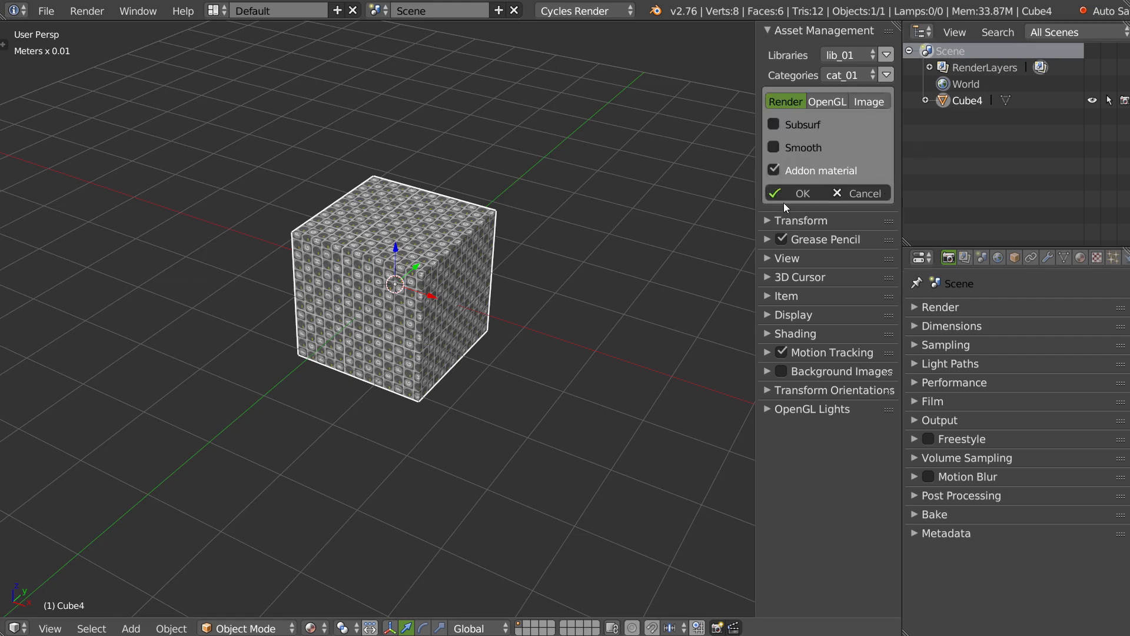
click(790, 171)
middle_drag(529, 261, 528, 268)
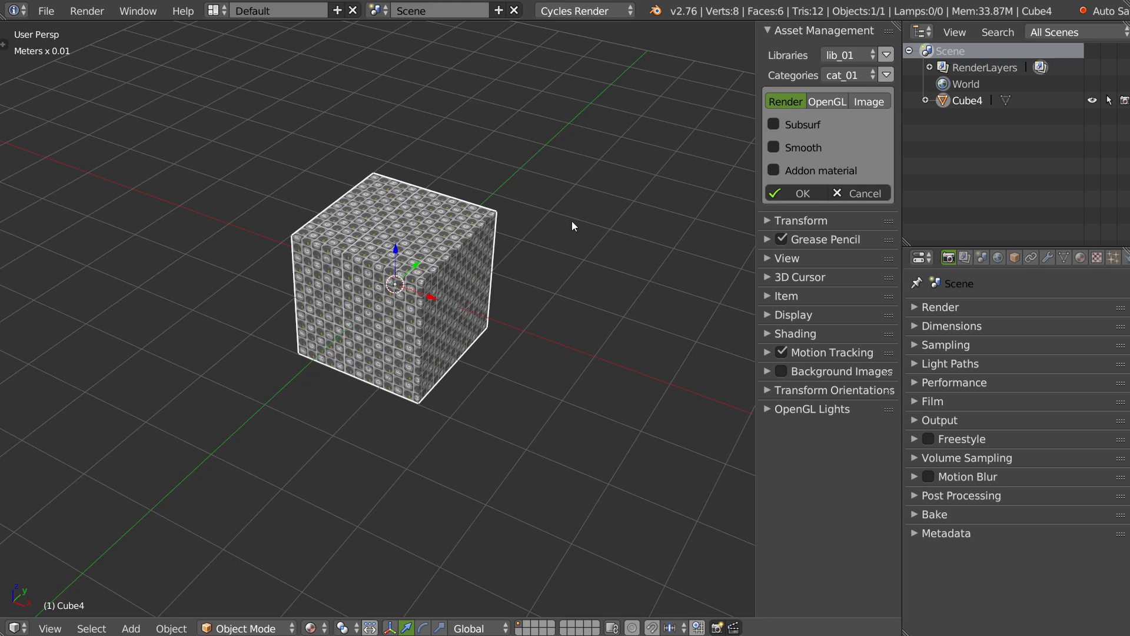
Step: Reopen the user preferences, turn off the Compositing contour and set the Ground opacity to 0.000
click(47, 10)
click(105, 208)
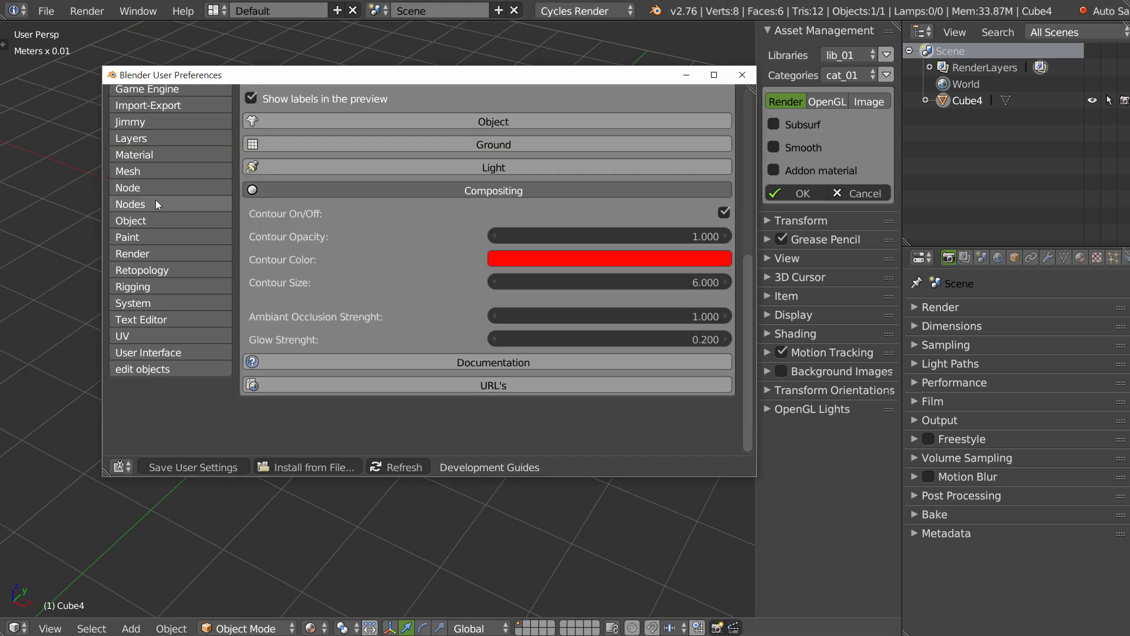
click(722, 213)
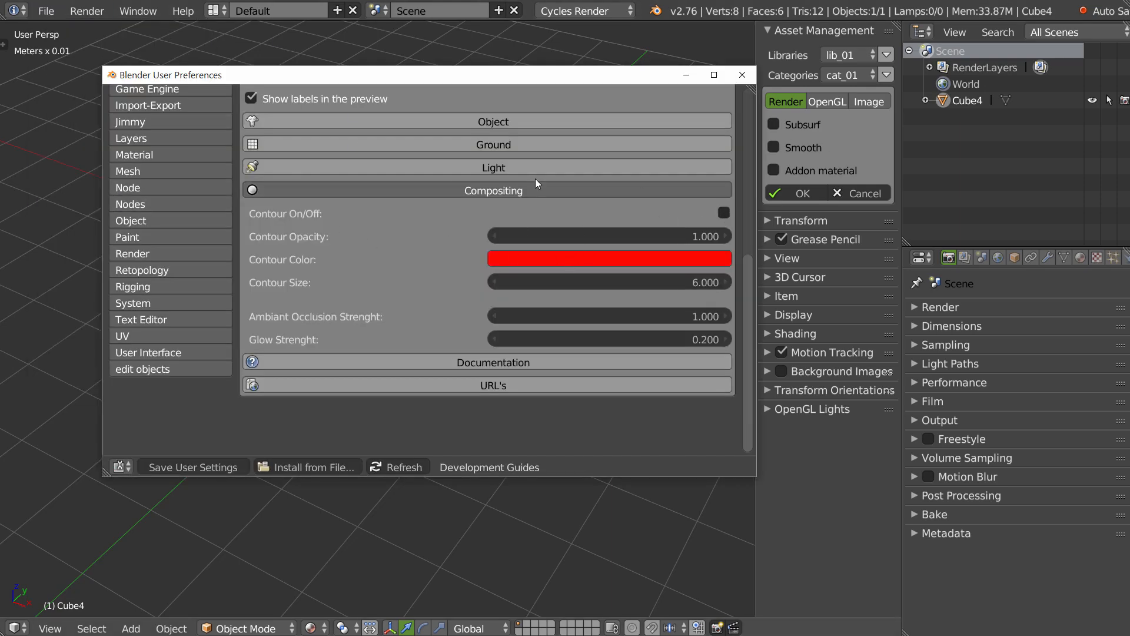
click(446, 188)
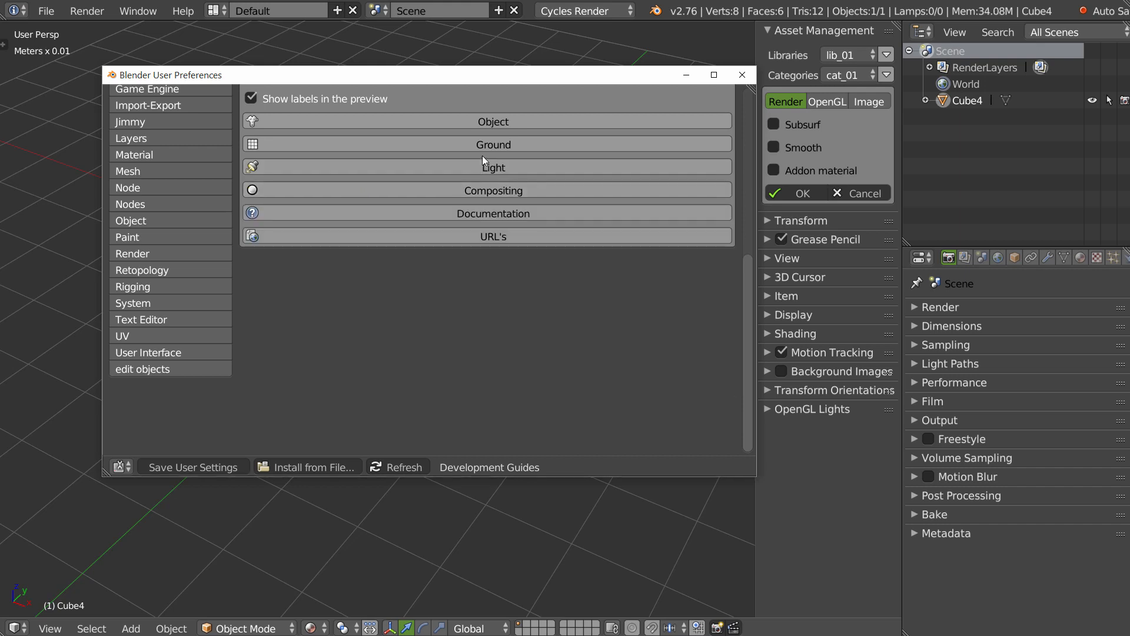
click(450, 147)
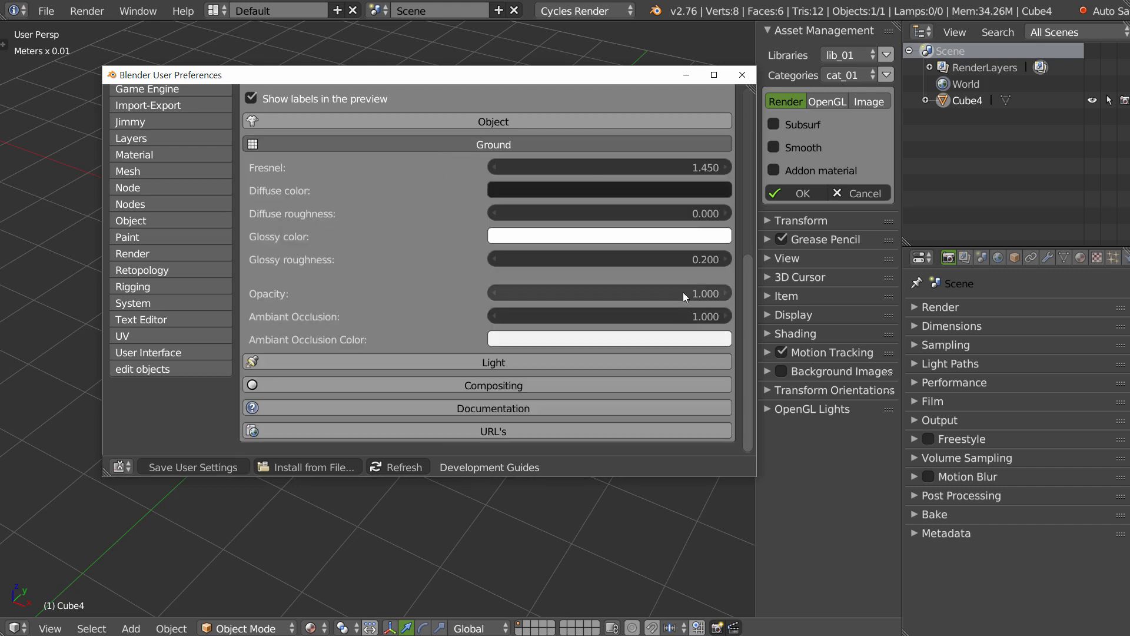
drag(684, 292, 461, 288)
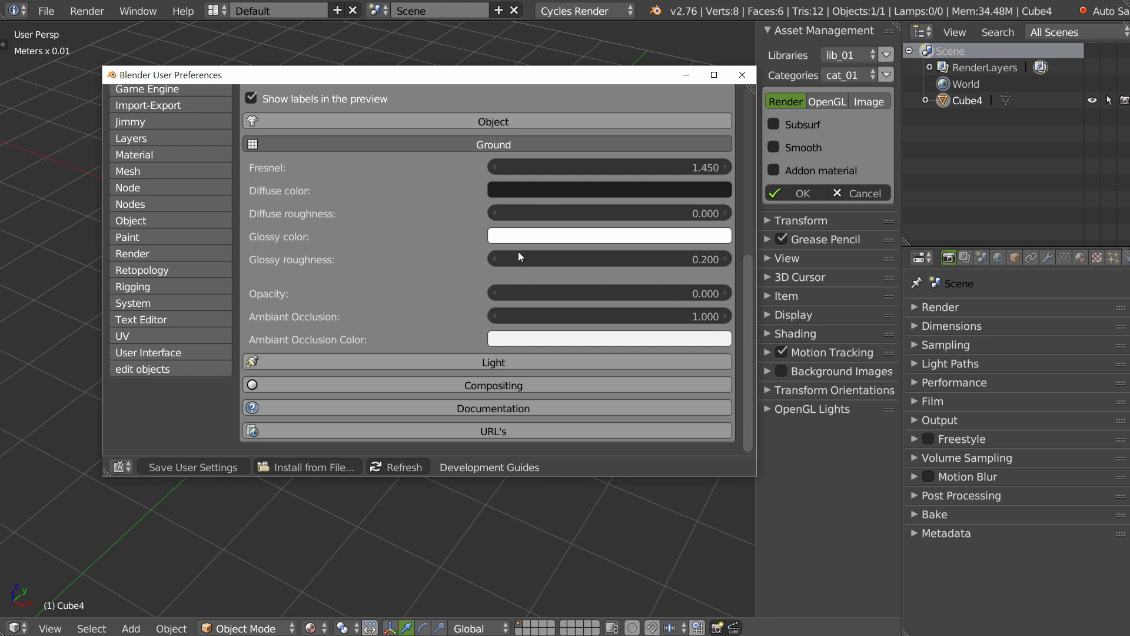
Step: Save the user settings, close the preferences and render the thumbnail for the Cube4 asset
click(197, 465)
click(741, 74)
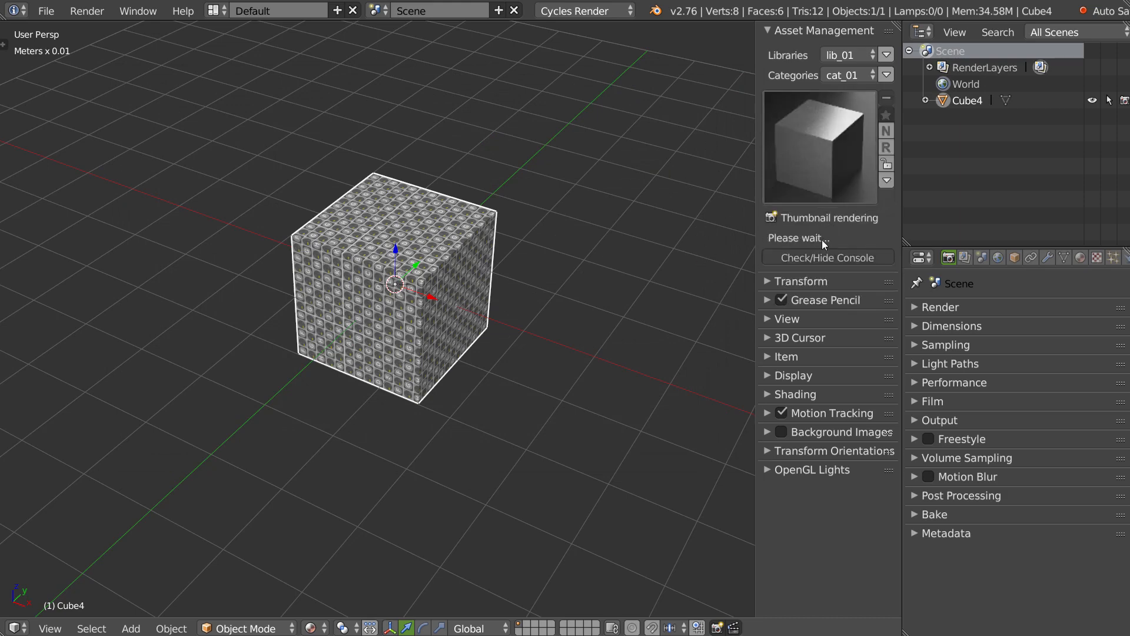
click(809, 172)
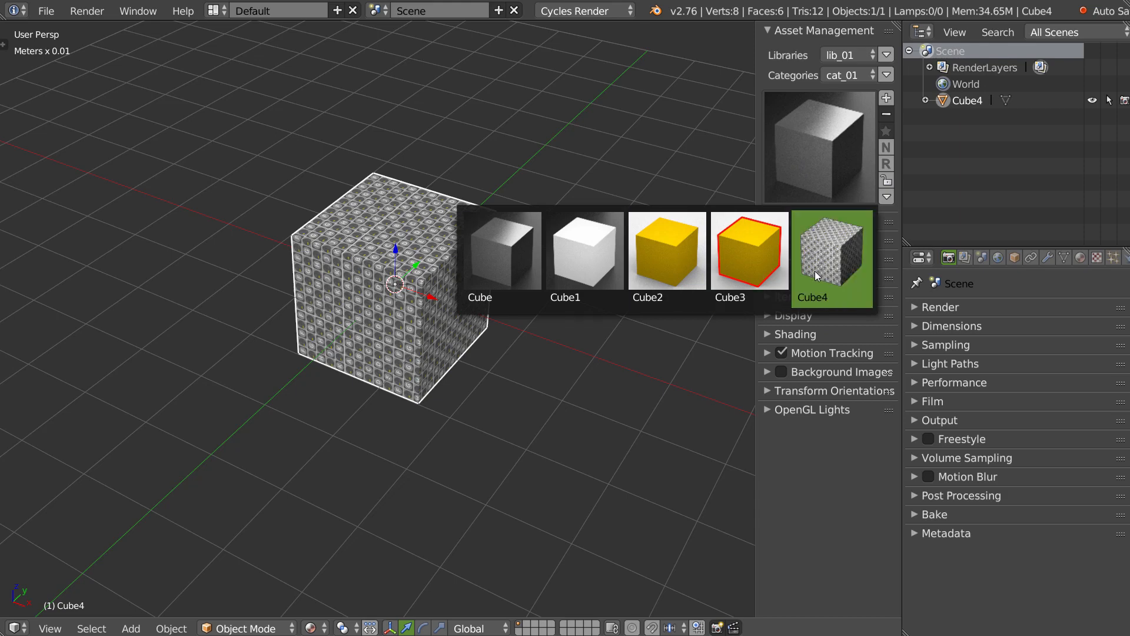
Step: Reopen the user preferences, set the Ground opacity to 1.000 and its Ambient Occlusion to 0.000, and save the settings
click(46, 10)
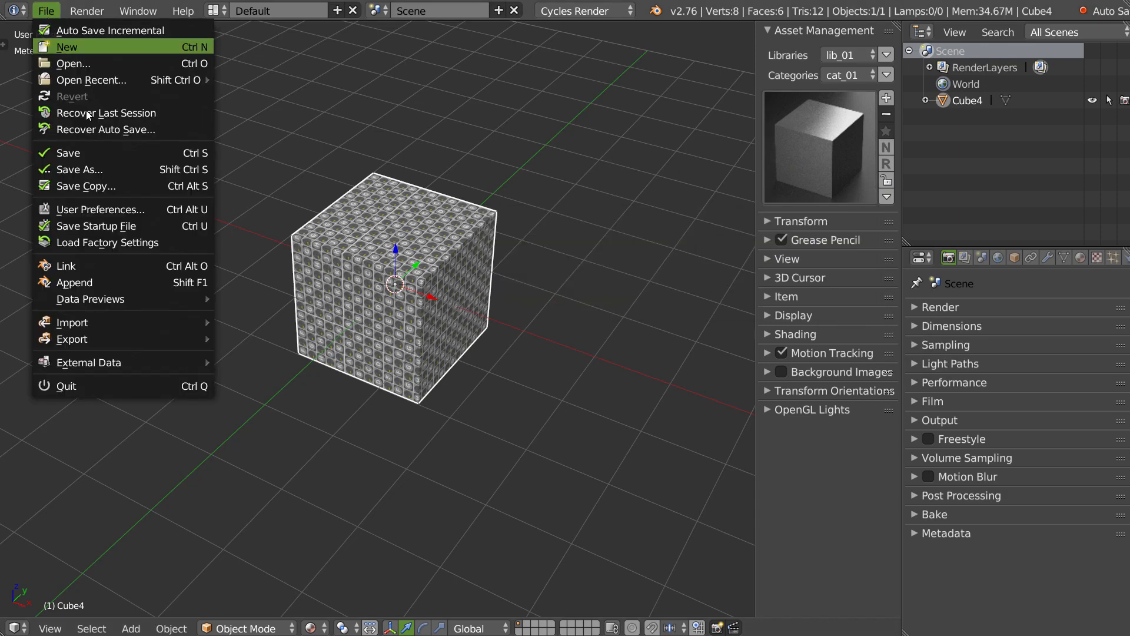
click(97, 211)
drag(269, 32, 485, 25)
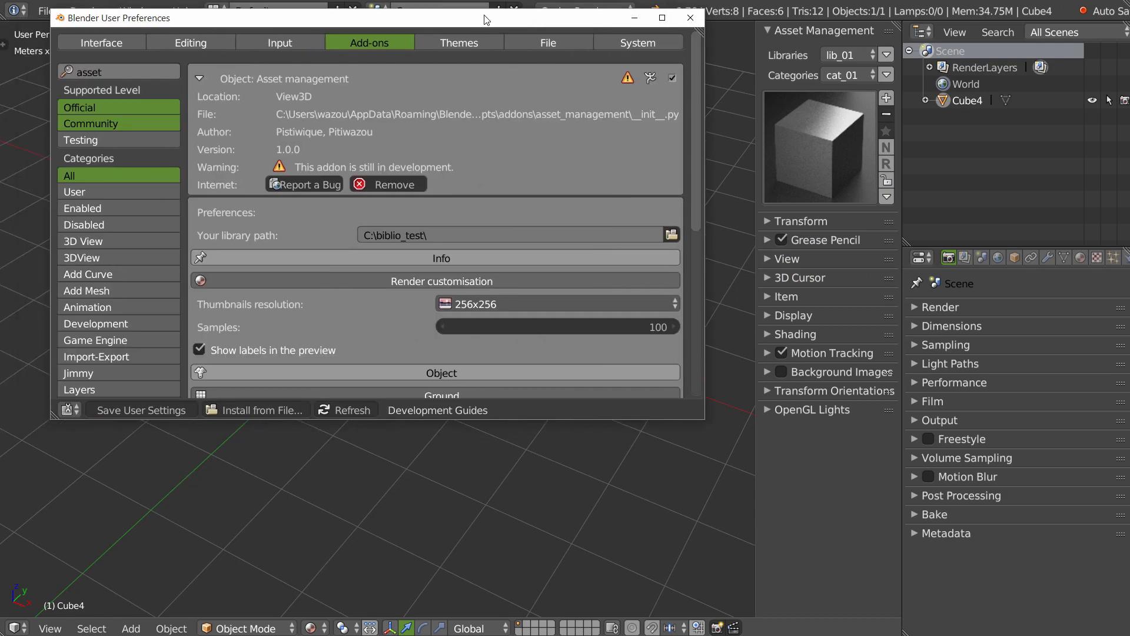
drag(696, 212, 683, 347)
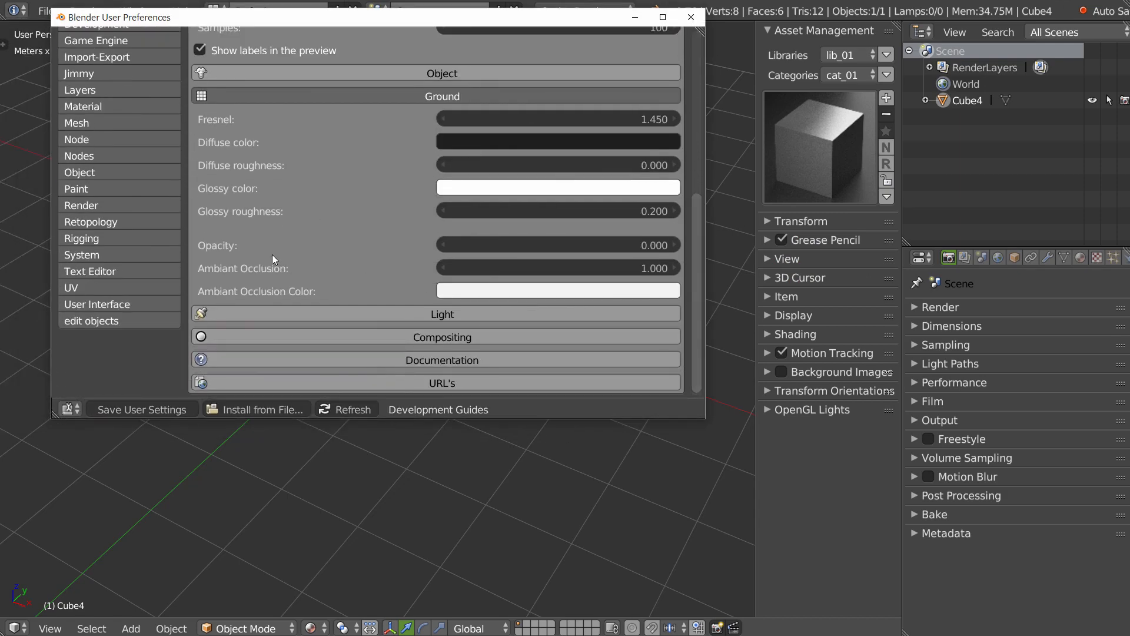
drag(627, 250, 547, 262)
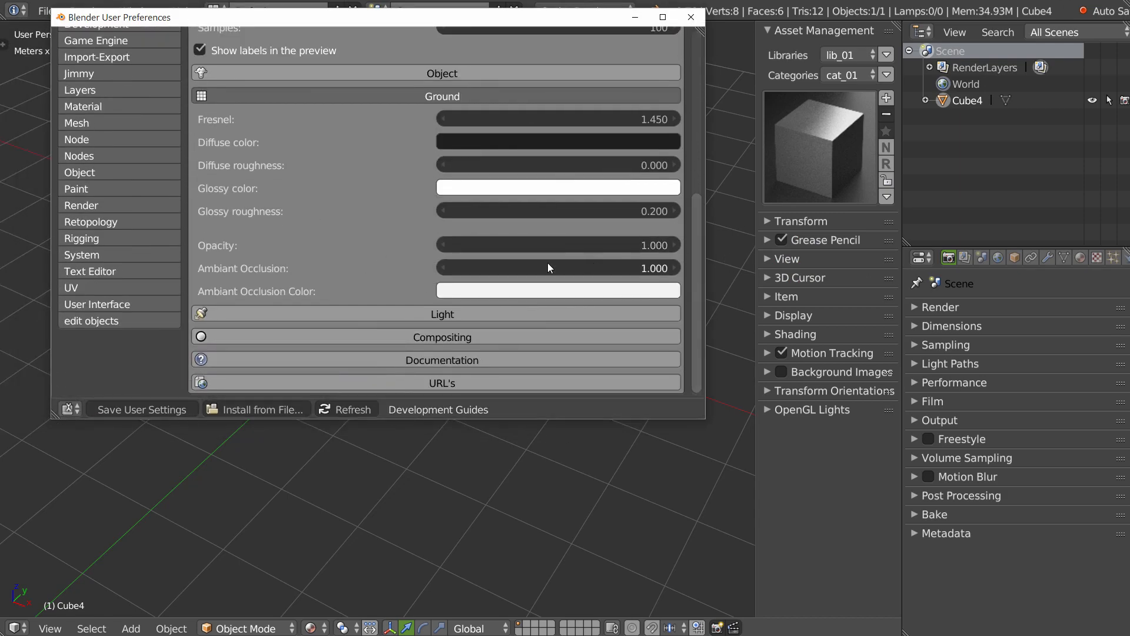
click(146, 406)
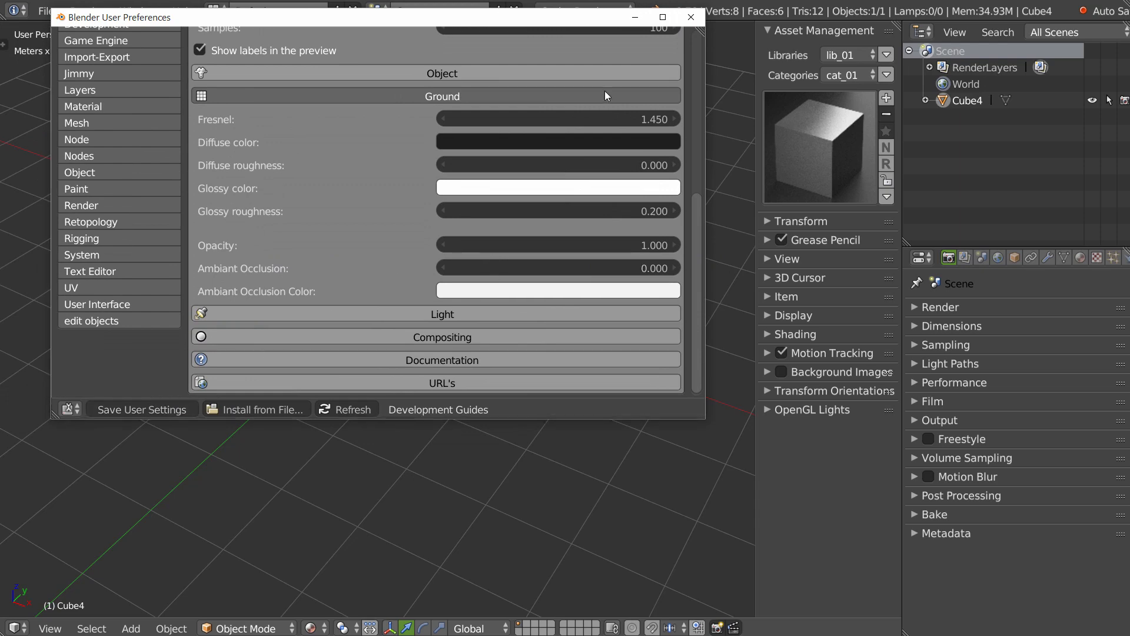
click(730, 143)
Step: Delete the textured cube from the scene and import the Cube4 asset from the library in its place
click(821, 156)
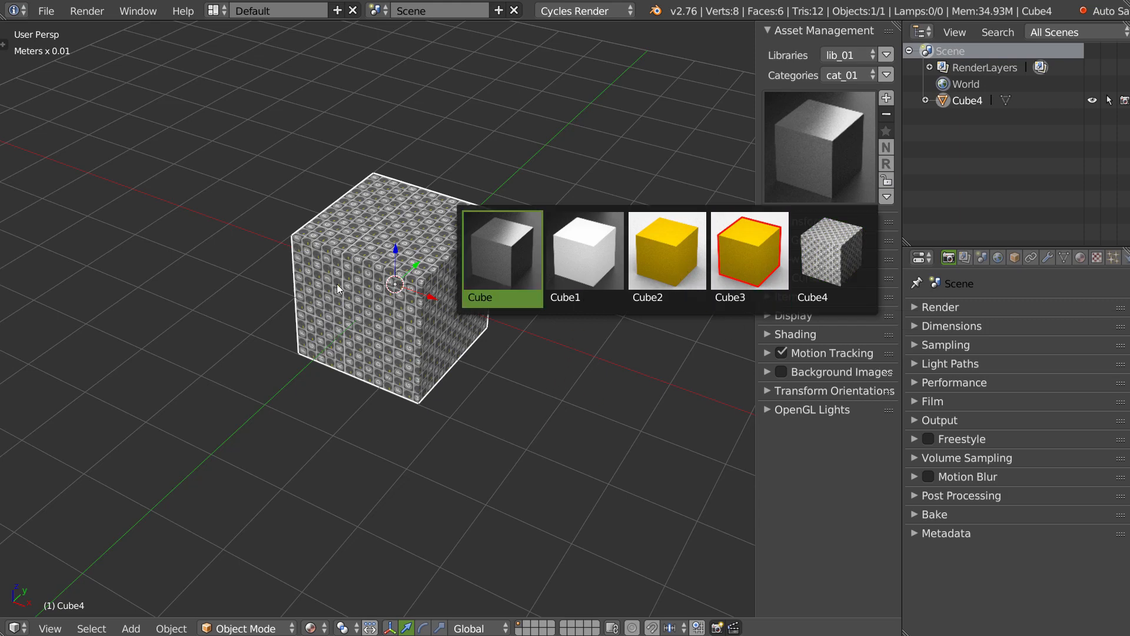
click(384, 363)
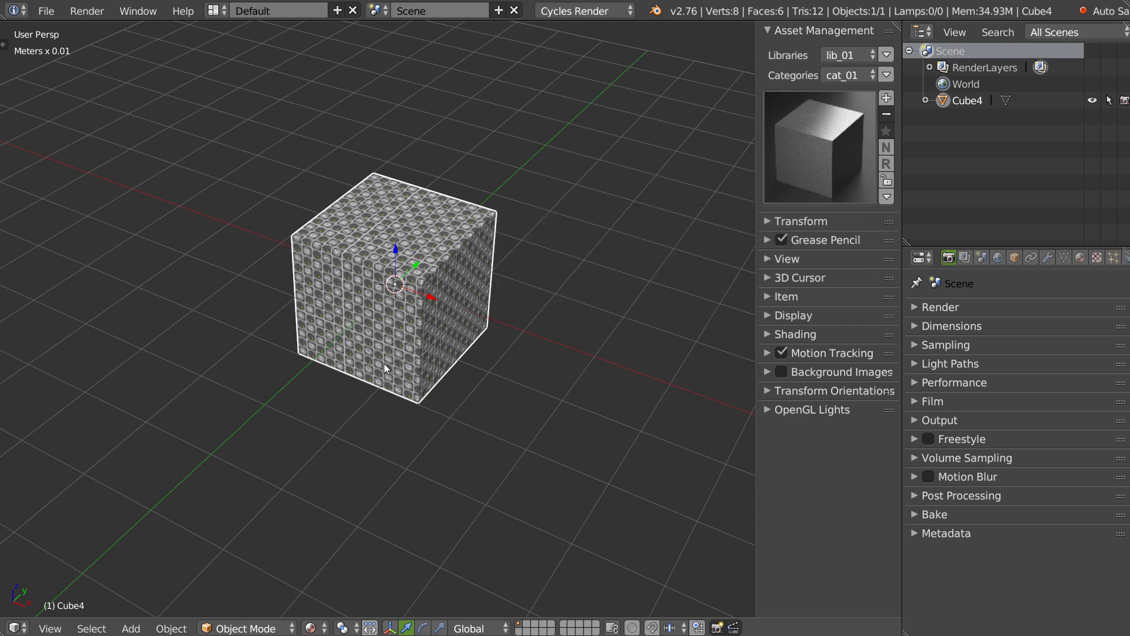
middle_drag(494, 304, 489, 277)
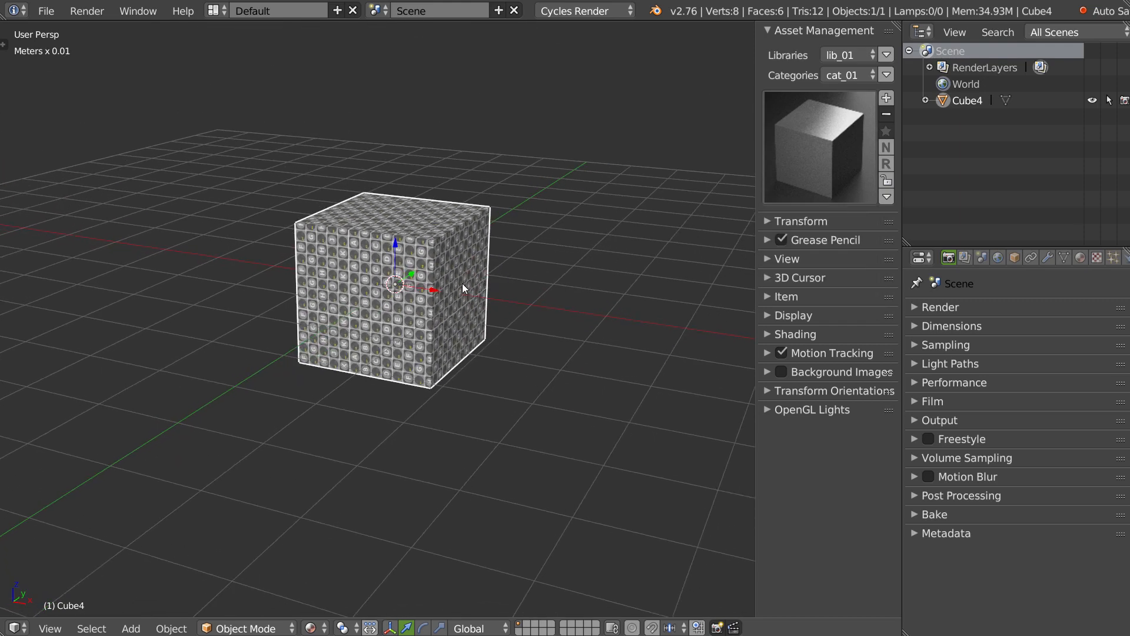
key(Delete)
click(808, 158)
click(844, 262)
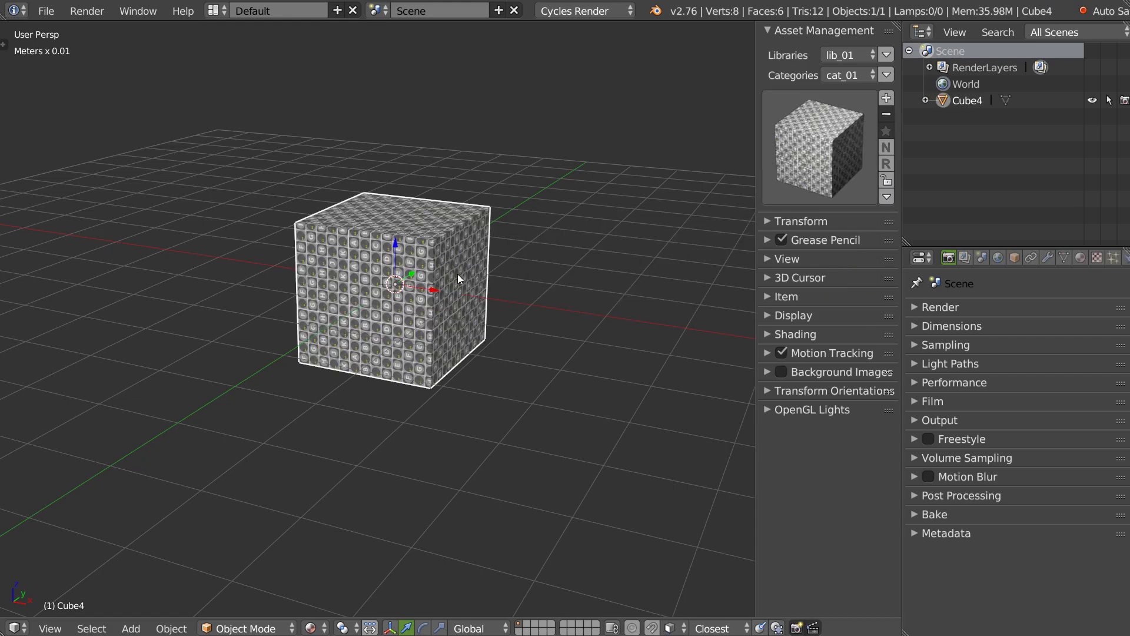
Step: Delete the imported Cube4 and bring the Cube3 asset from the library into the scene
middle_drag(458, 275, 418, 260)
middle_drag(350, 302, 412, 325)
key(Delete)
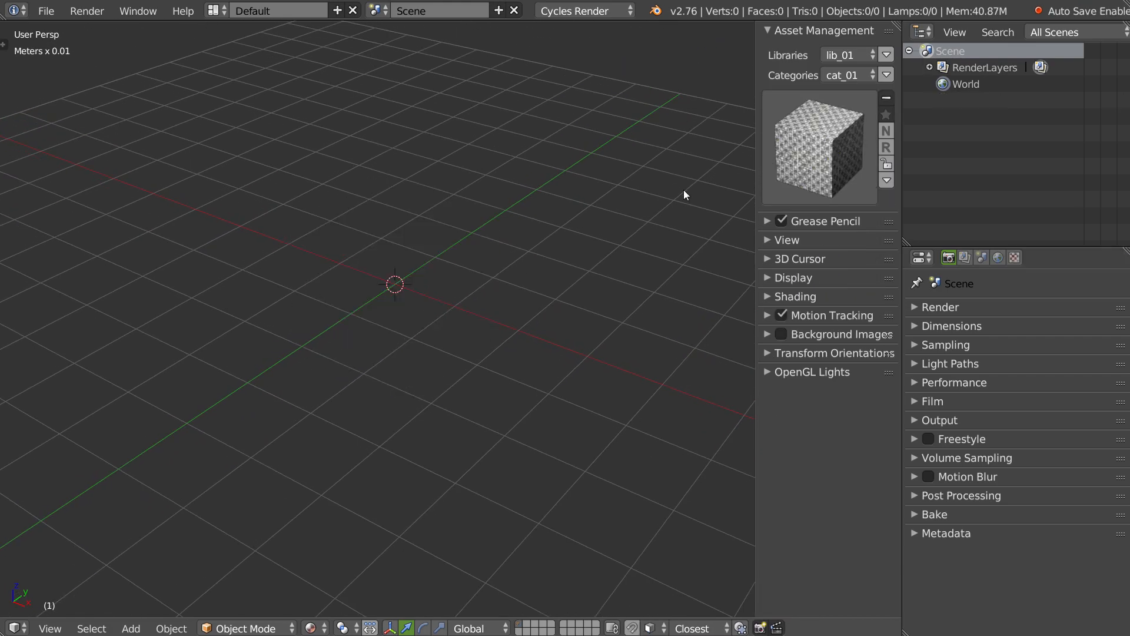
click(789, 176)
click(753, 263)
middle_drag(729, 260, 697, 273)
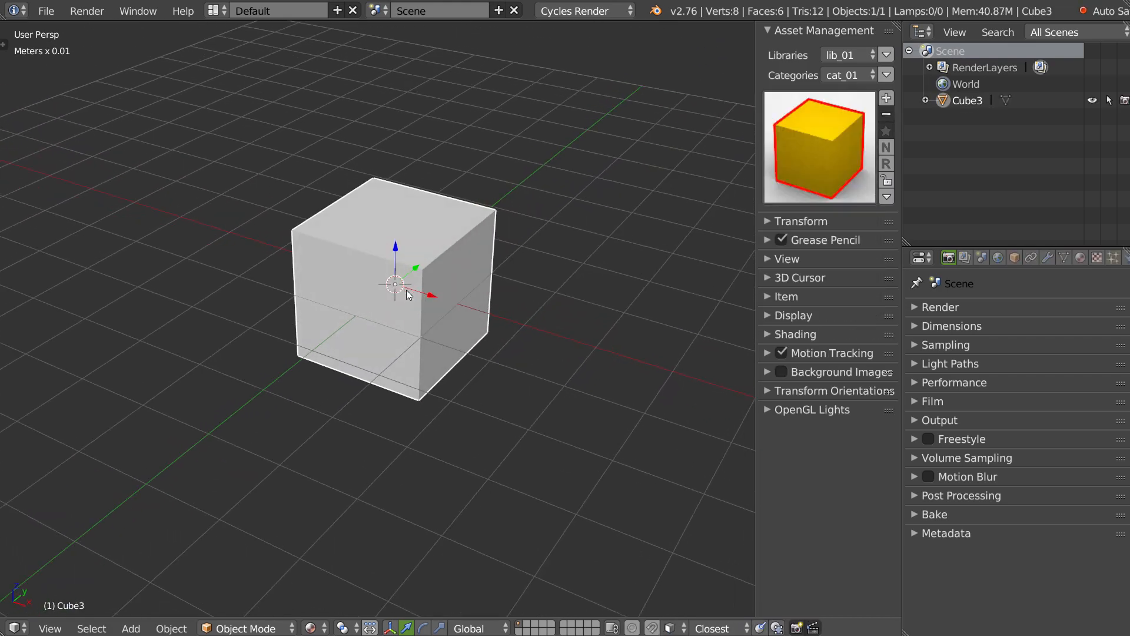
Step: Replace the imported Cube3 in the scene with the textured Cube4 asset
key(Delete)
click(789, 175)
click(827, 264)
middle_drag(529, 294, 443, 267)
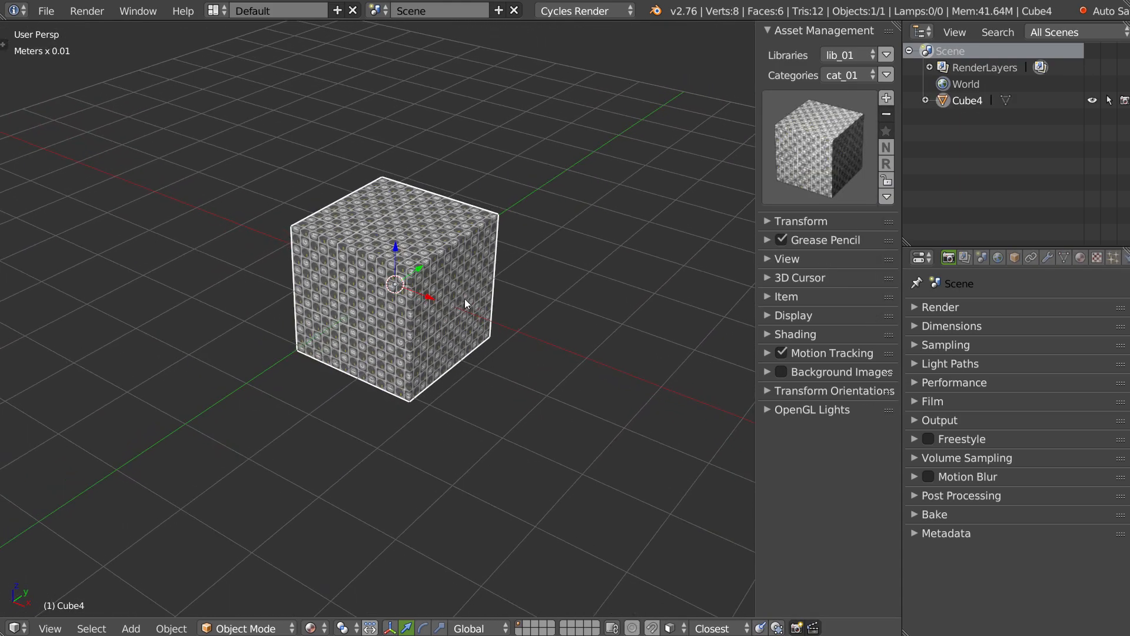
Step: Delete the imported textured cube and add a plain cube primitive to the empty scene
key(Delete)
right_click(439, 312)
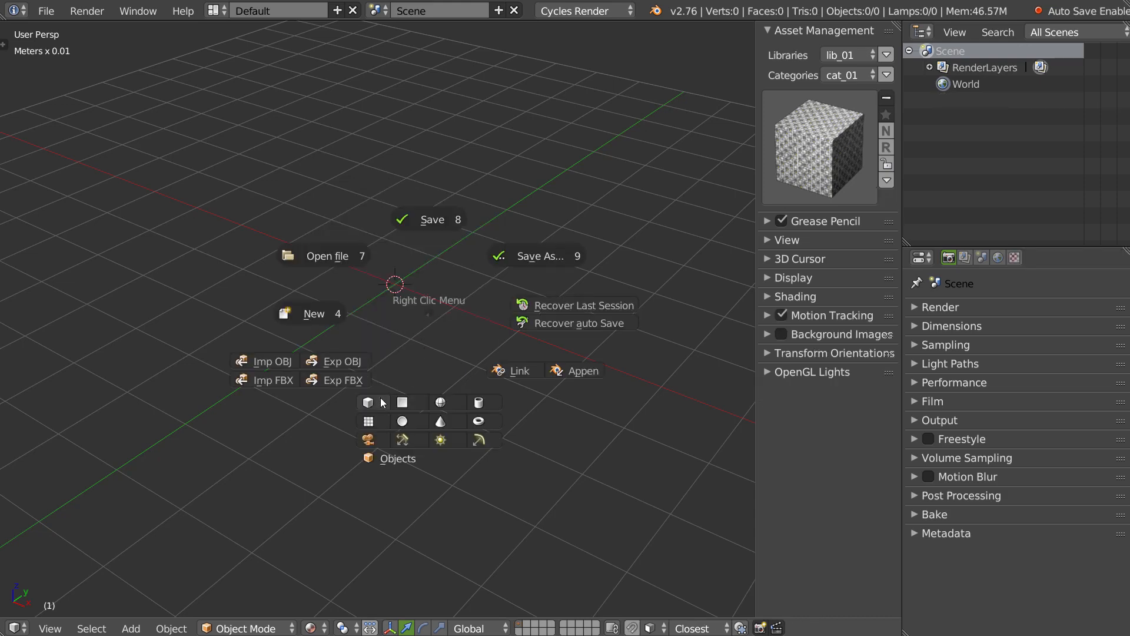
click(378, 400)
key(Tab)
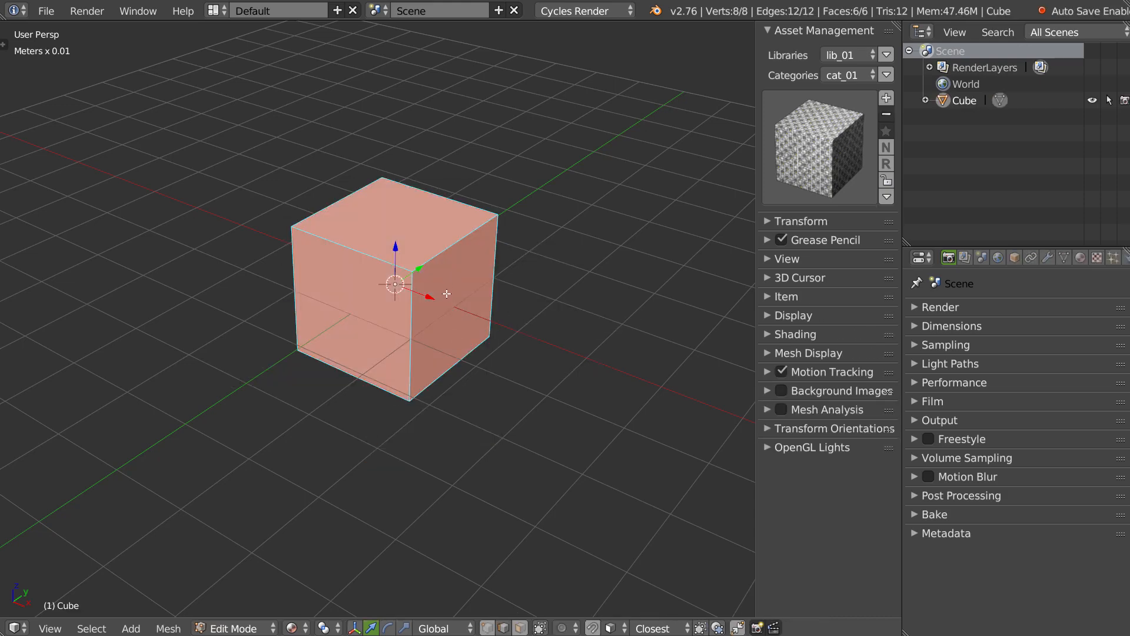
key(Tab)
click(438, 201)
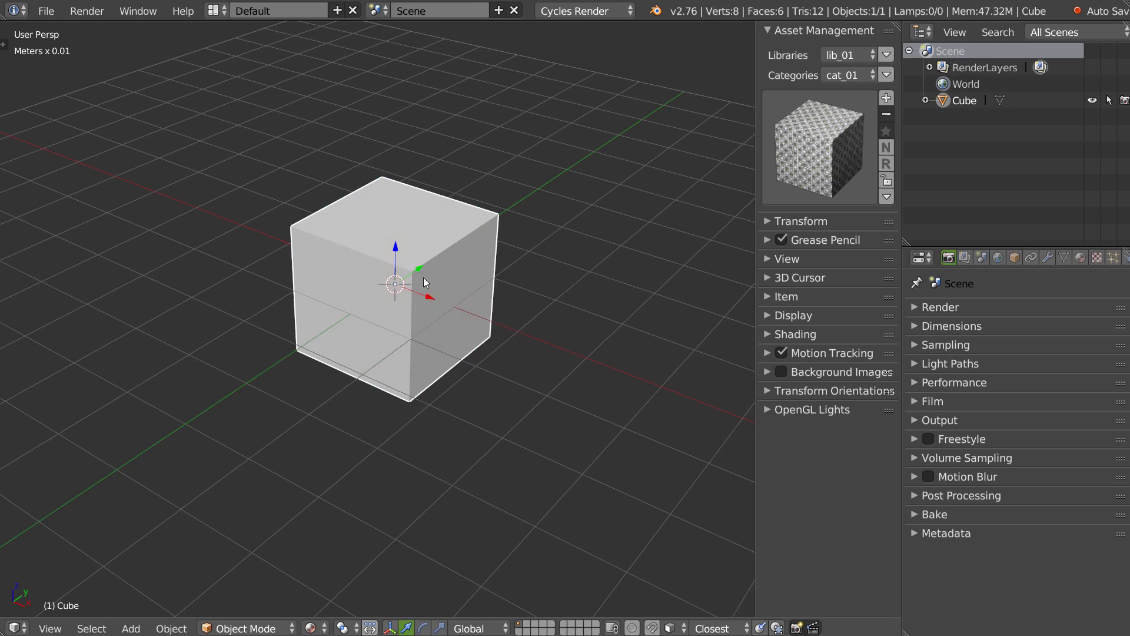
Step: Round the new cube's edges with a Bevel modifier and set its segments to 6
key(q)
click(541, 282)
key(q)
click(535, 257)
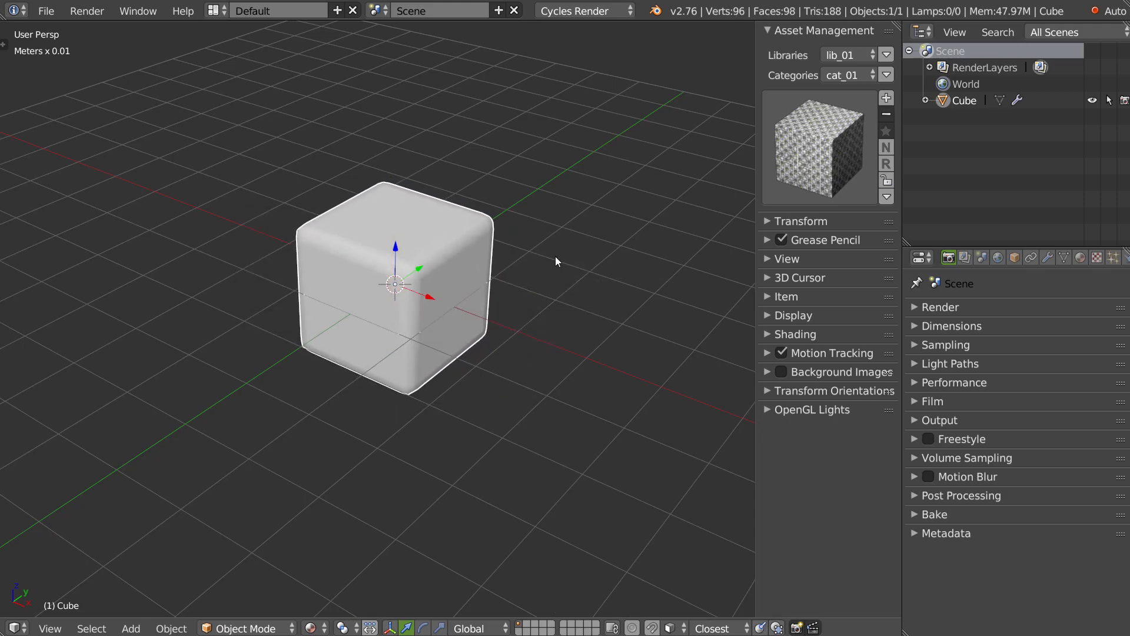
click(1043, 259)
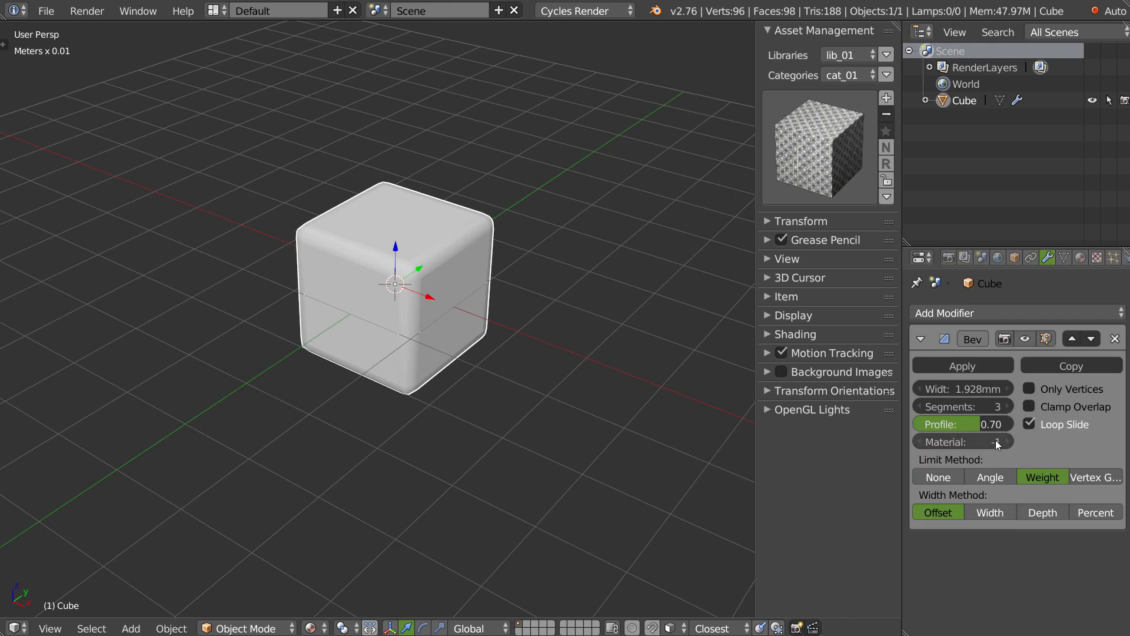
click(1006, 405)
click(1007, 406)
click(1006, 406)
Step: Add a second cube at the centre and scale it down to about half the bevelled cube's width
middle_drag(377, 291, 475, 296)
right_click(475, 296)
click(413, 385)
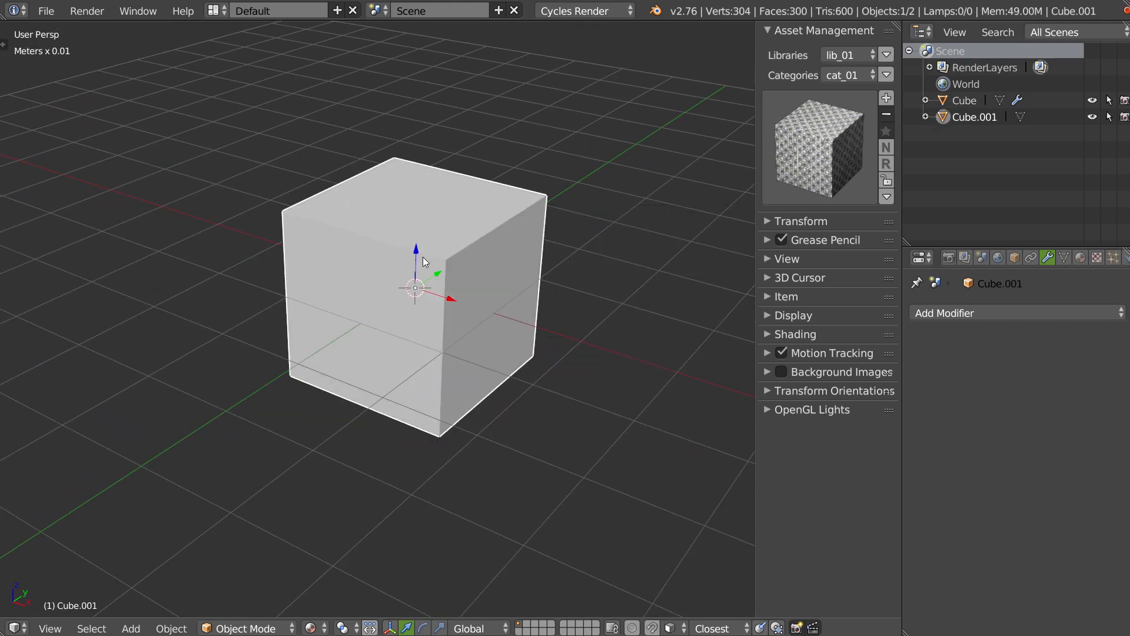
key(s)
click(478, 193)
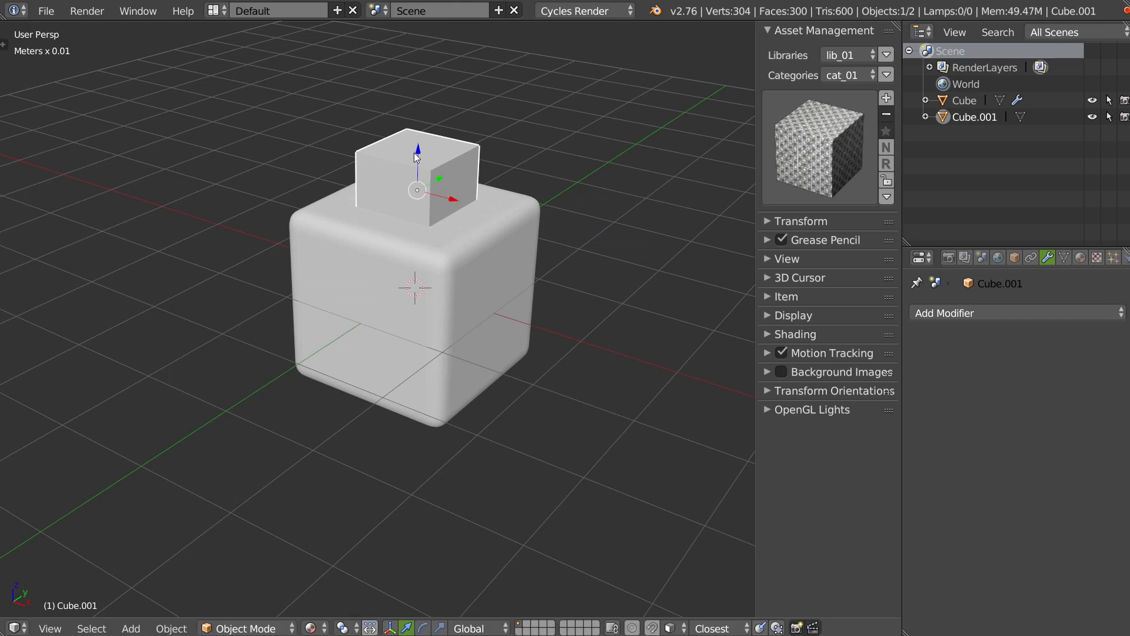
Step: Sink the small cube into the top of the bevelled cube and stretch it along X past both sides
drag(417, 152, 419, 165)
middle_drag(422, 177, 465, 220)
key(s)
key(x)
click(714, 239)
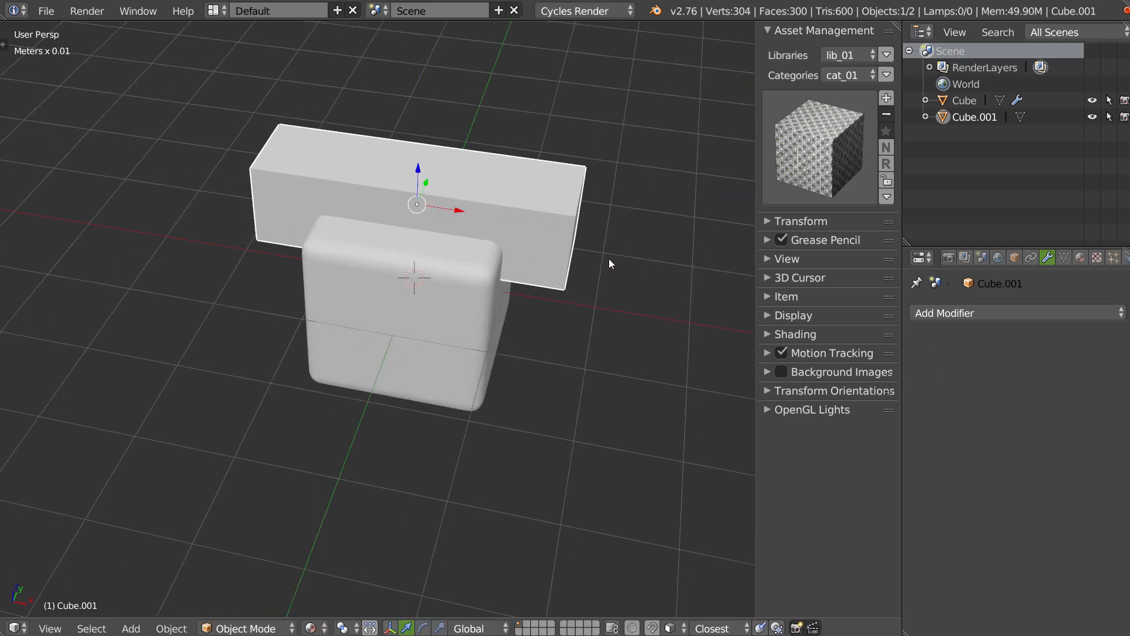
Step: Cut the elongated block out of the bevelled cube with a subtractive Boolean, leaving both objects selected
middle_drag(609, 259, 484, 312)
shift+click(483, 312)
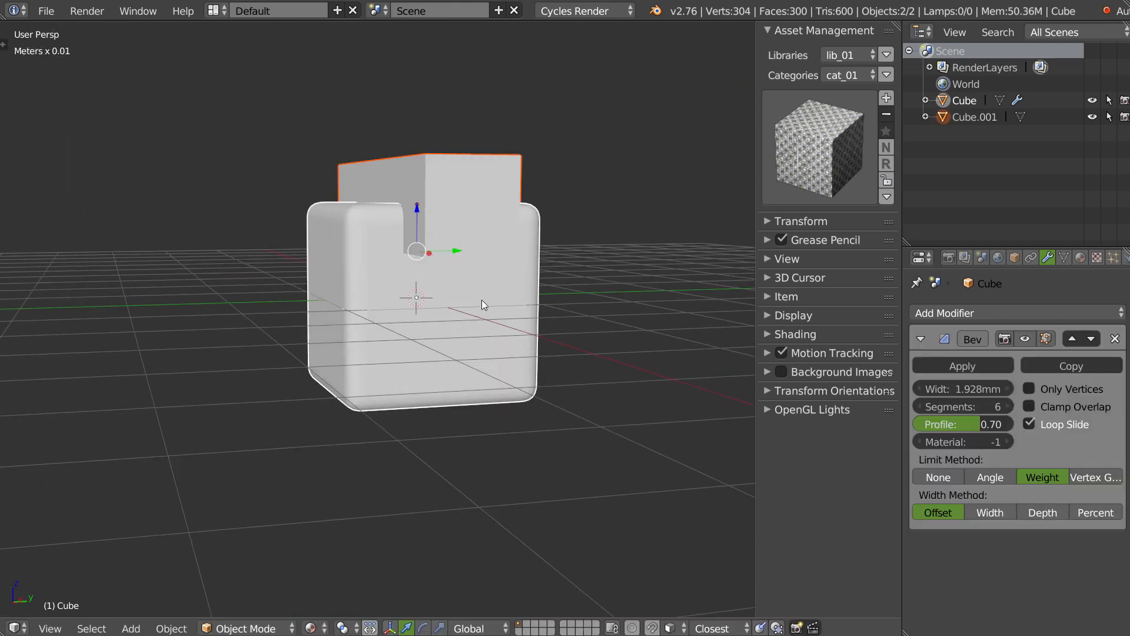
right_click(555, 239)
click(677, 231)
middle_drag(580, 244, 494, 273)
click(493, 303)
middle_drag(503, 299, 501, 268)
shift+right_click(563, 218)
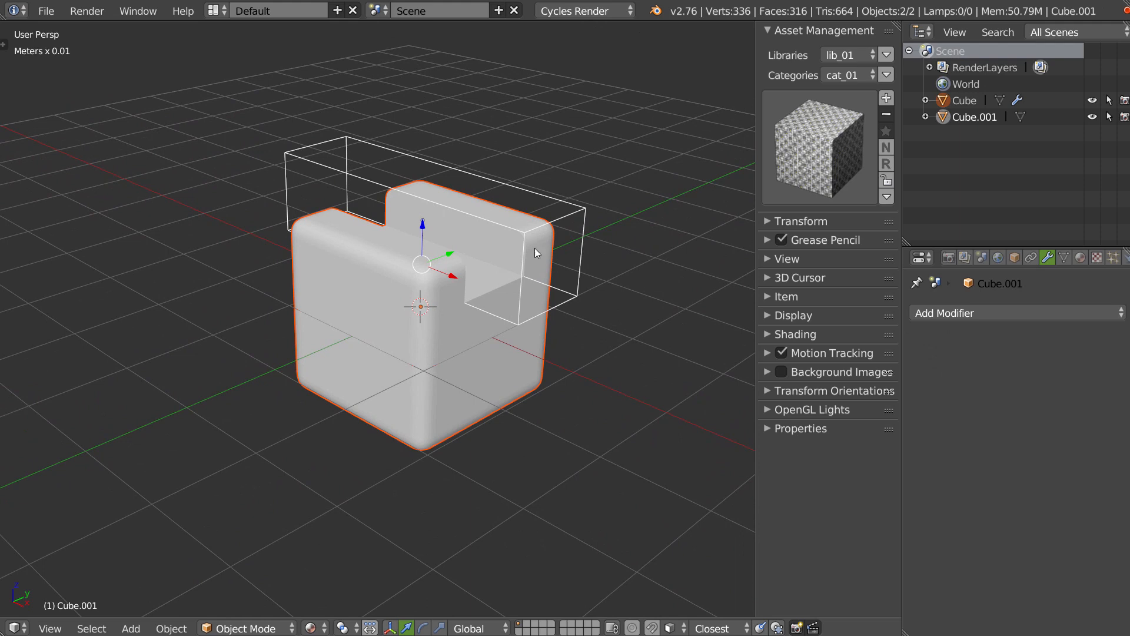
Step: Start adding the two selected objects as a new asset named cube_bool, with Addon material enabled for the Render thumbnail
click(888, 98)
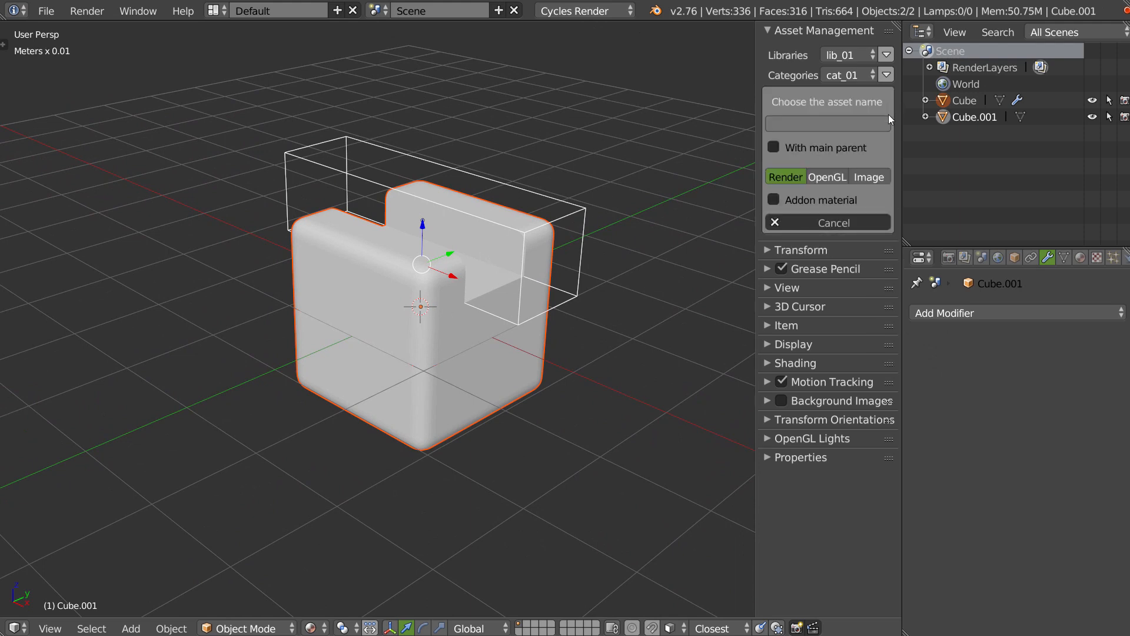
click(805, 123)
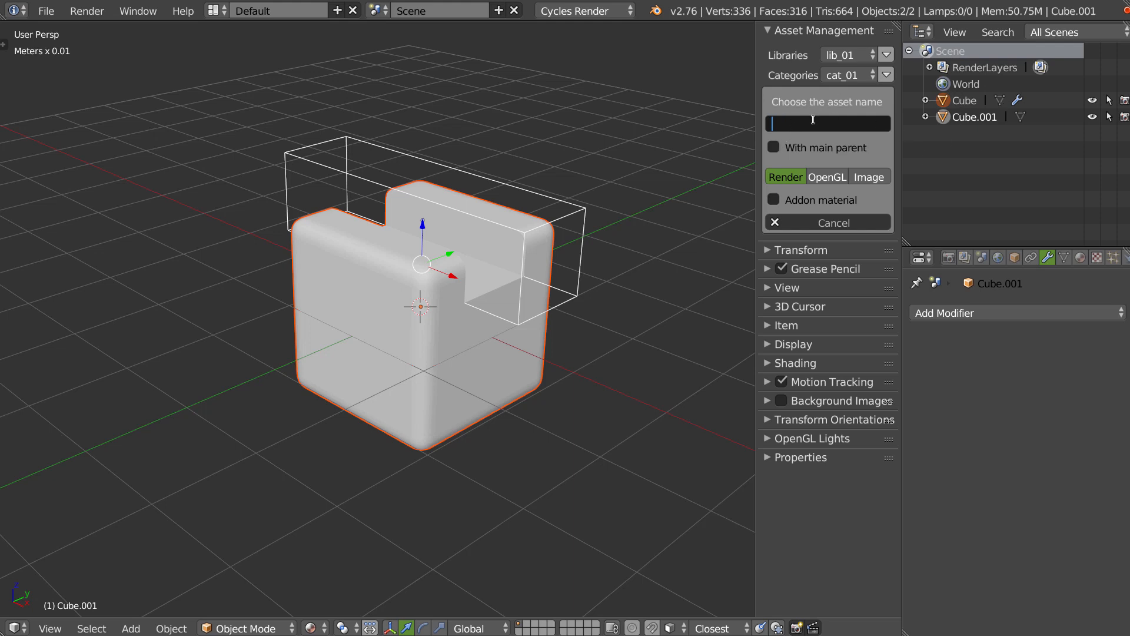
text(cube_bool)
key(Return)
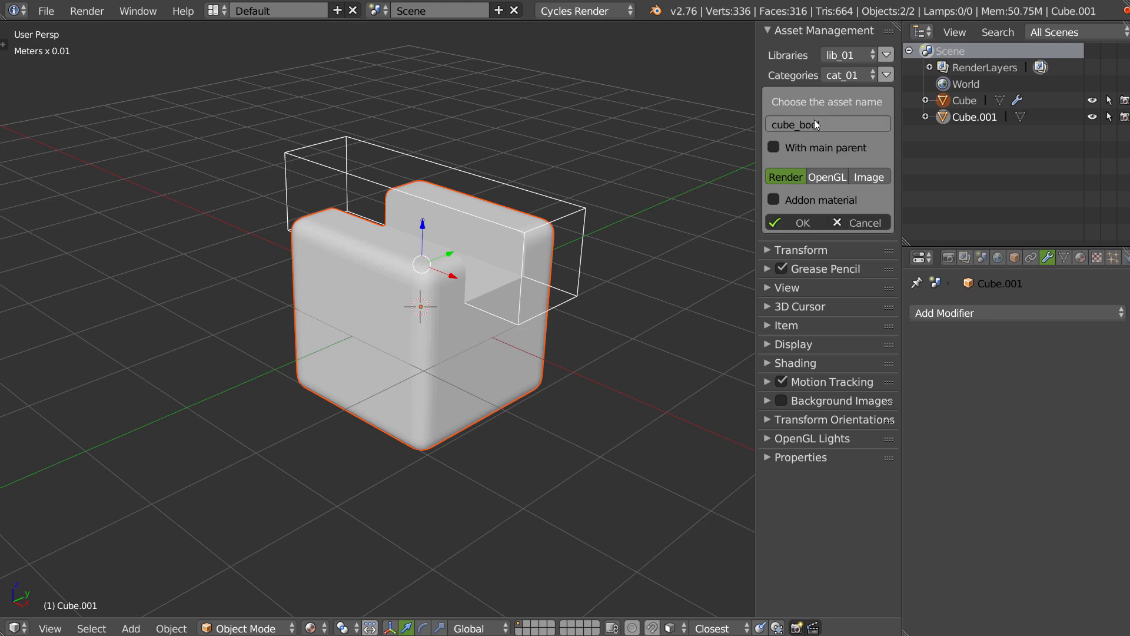
click(774, 200)
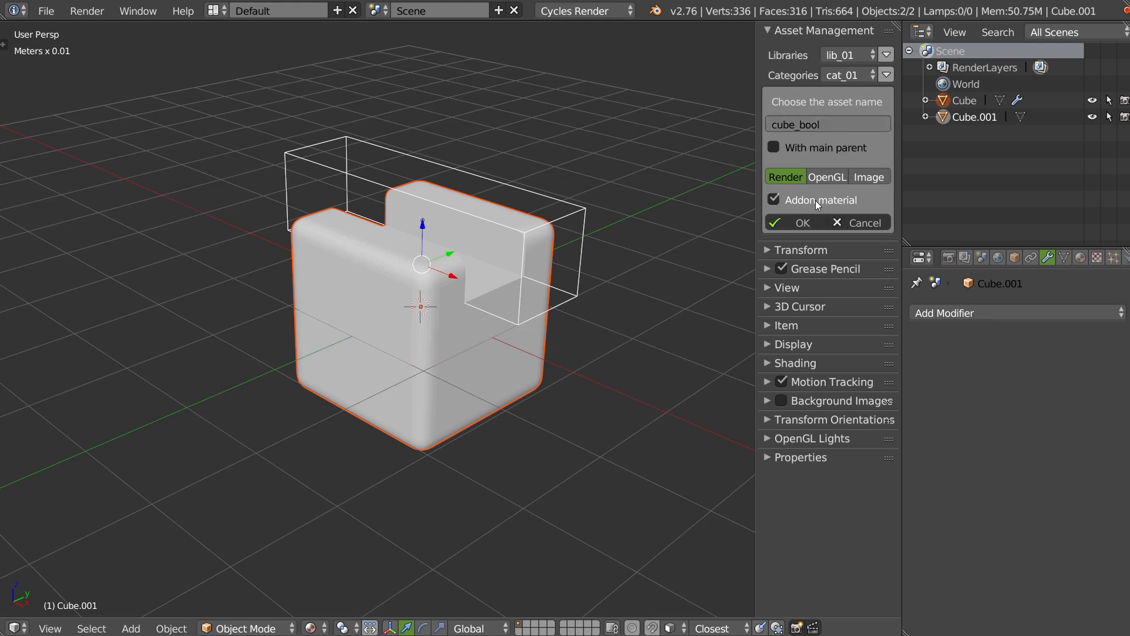
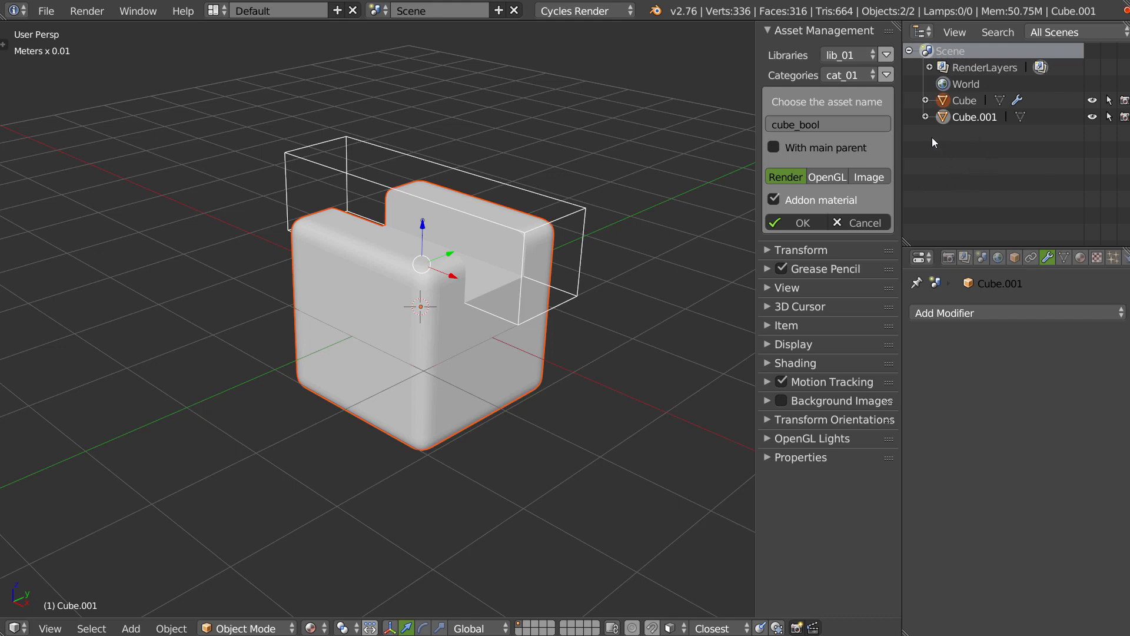
Step: Enable With main parent, create the cube_bool asset and check its thumbnail in the library previews
middle_drag(552, 269, 456, 277)
middle_drag(607, 273, 583, 272)
click(772, 146)
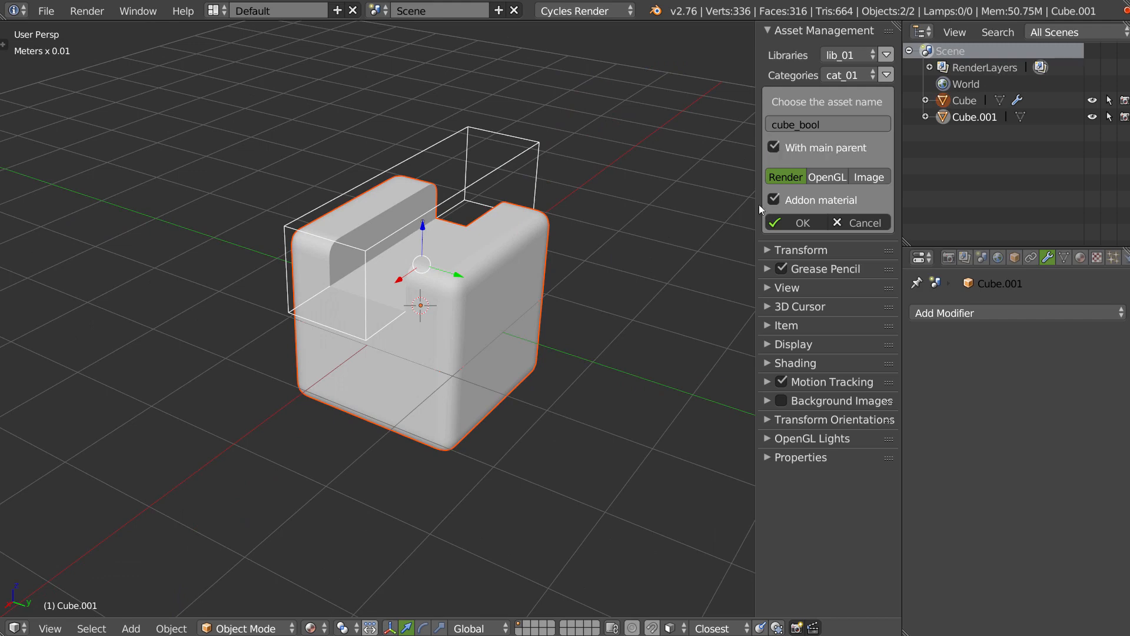
middle_drag(594, 183, 494, 250)
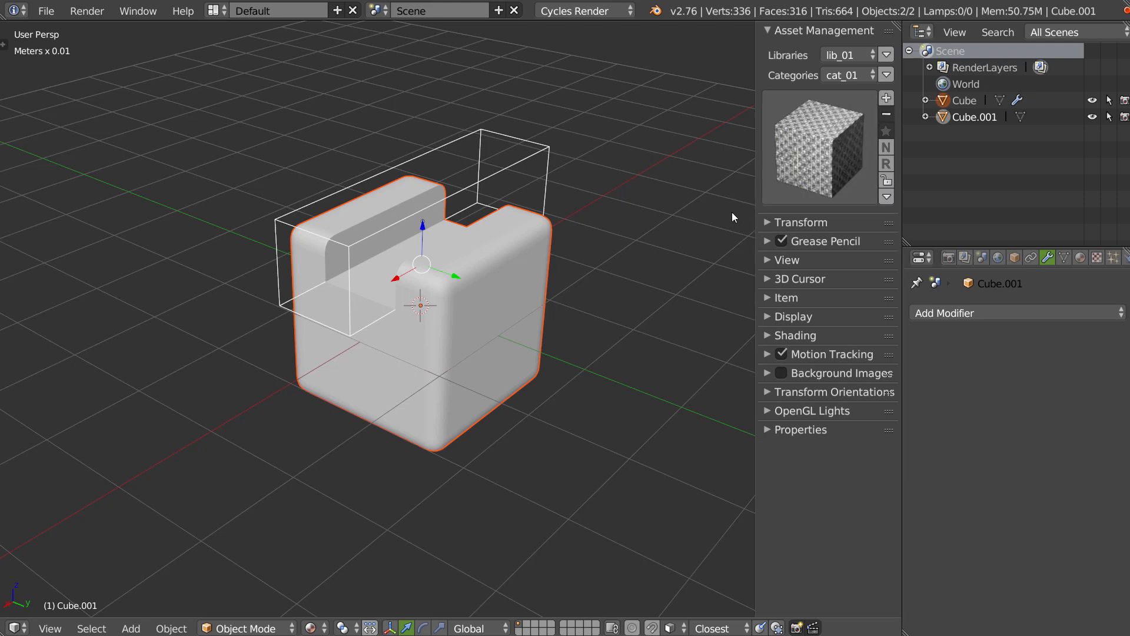
click(801, 168)
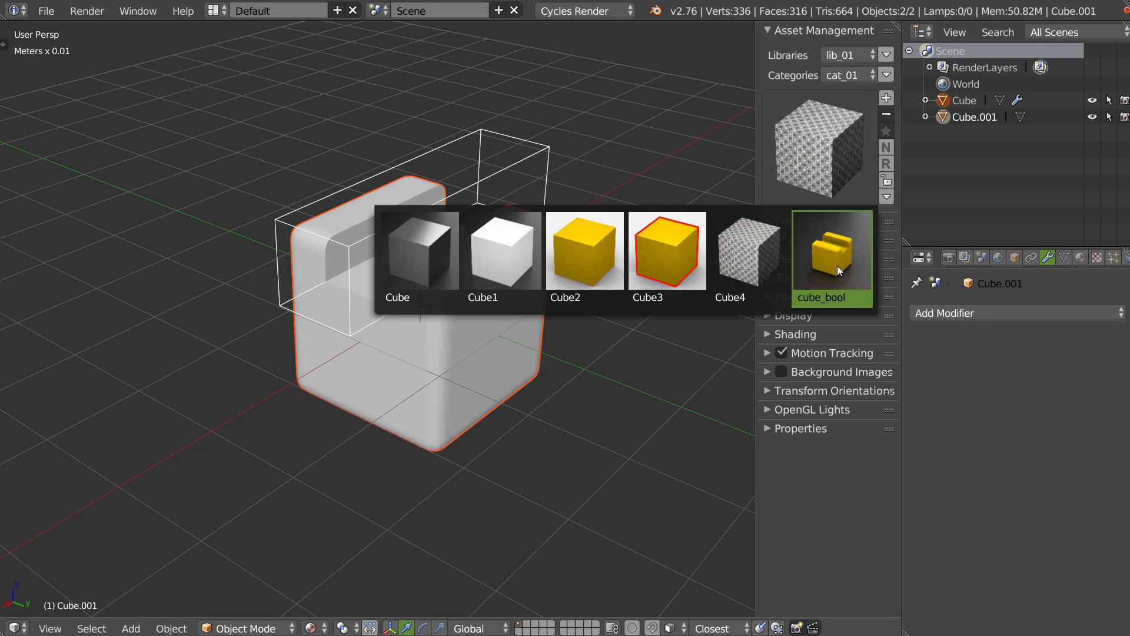
key(Escape)
Step: Delete both source objects from the scene and import the cube_bool asset from the library previews
middle_drag(436, 154, 448, 255)
key(KP_7)
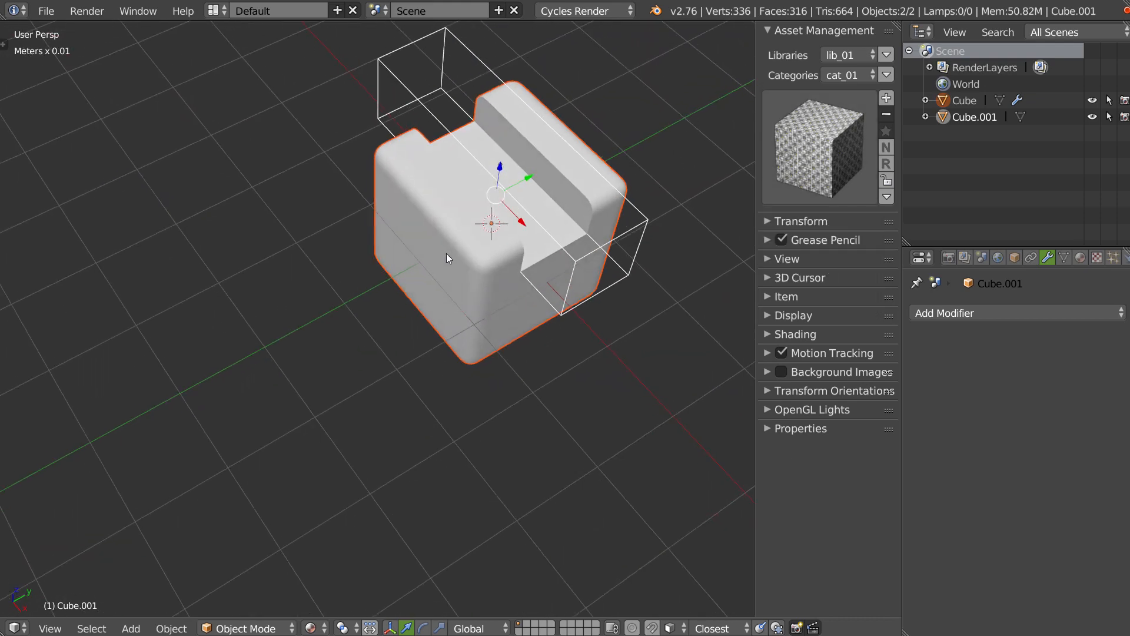
click(815, 171)
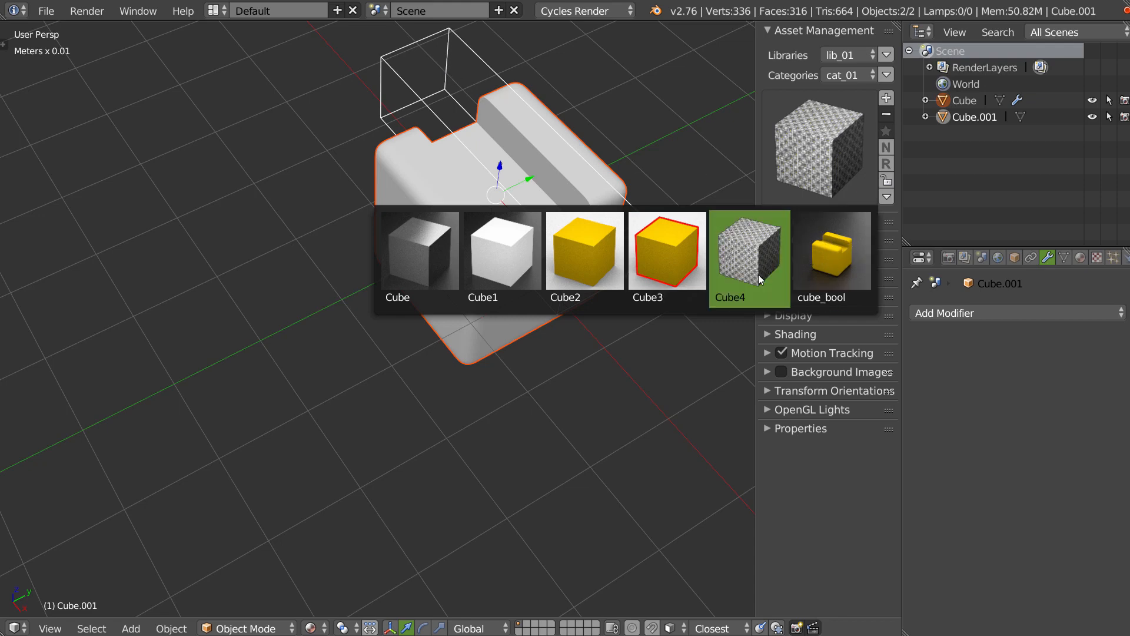
middle_drag(602, 376, 557, 257)
key(x)
click(556, 261)
click(809, 153)
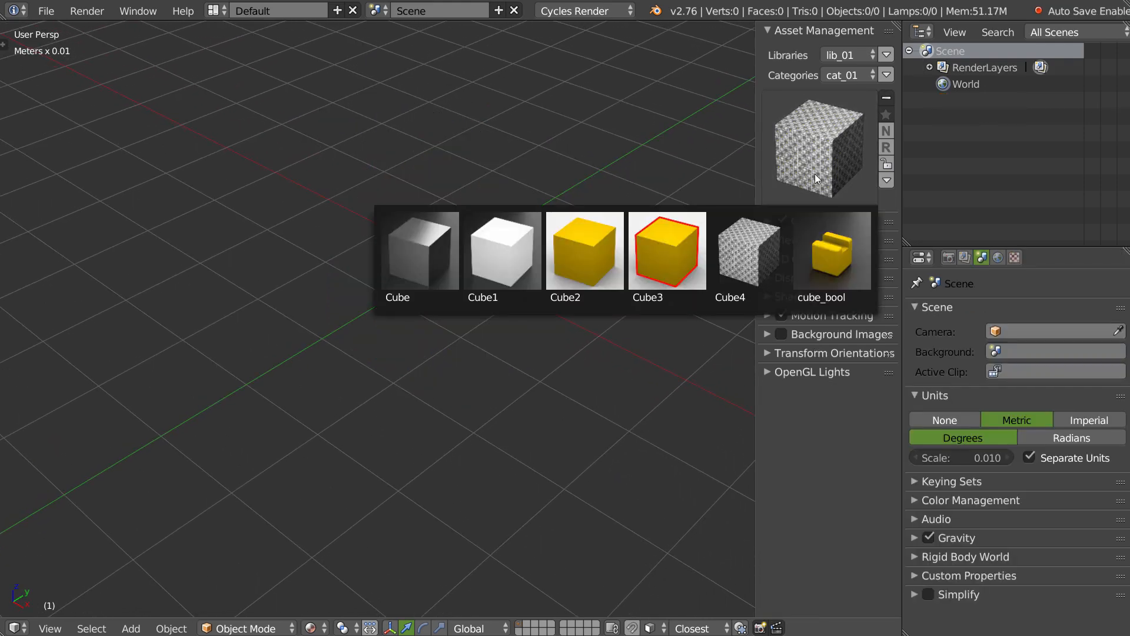
click(841, 259)
Step: Test moving the imported asset by its parent plane, and expand the cube_bool hierarchy to inspect its child objects
middle_drag(518, 268, 511, 256)
key(g)
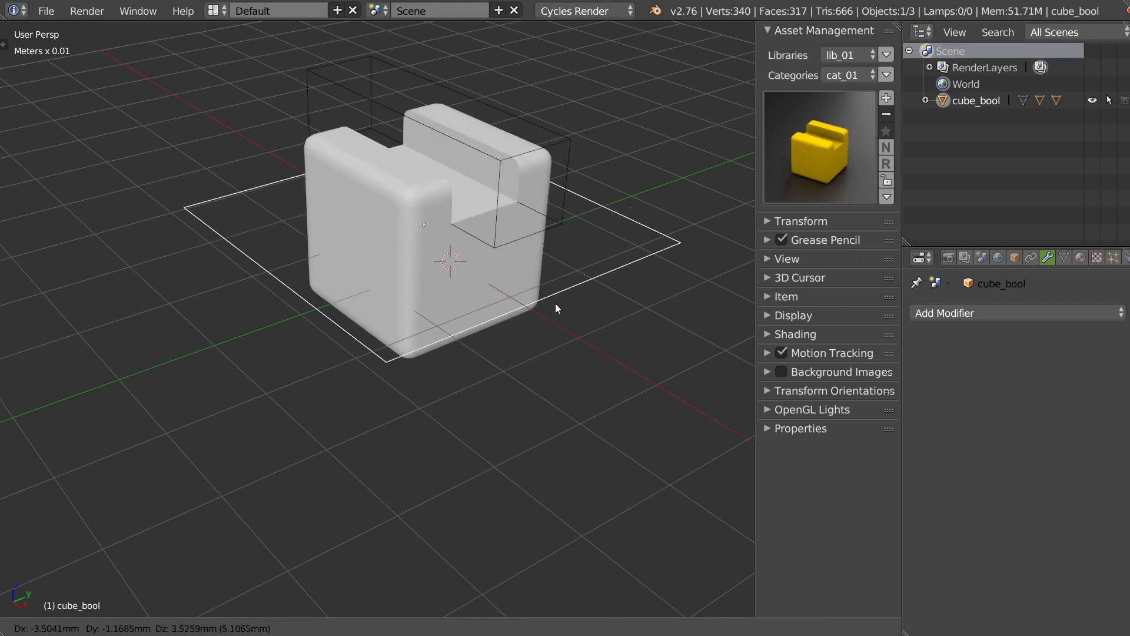
right_click(655, 318)
click(926, 101)
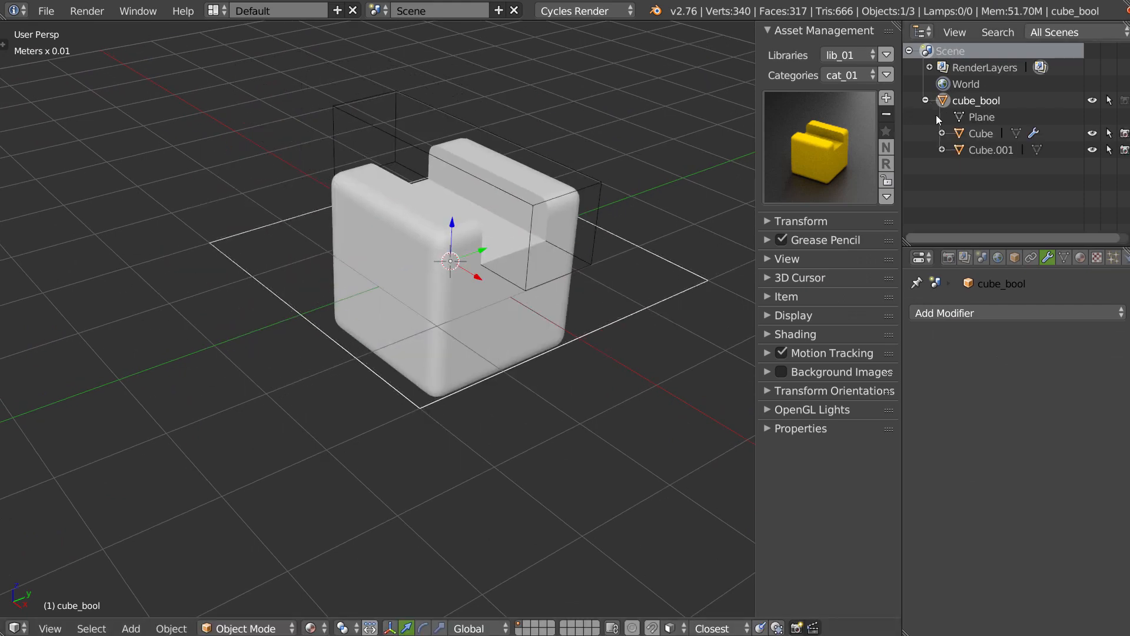
click(984, 135)
click(983, 150)
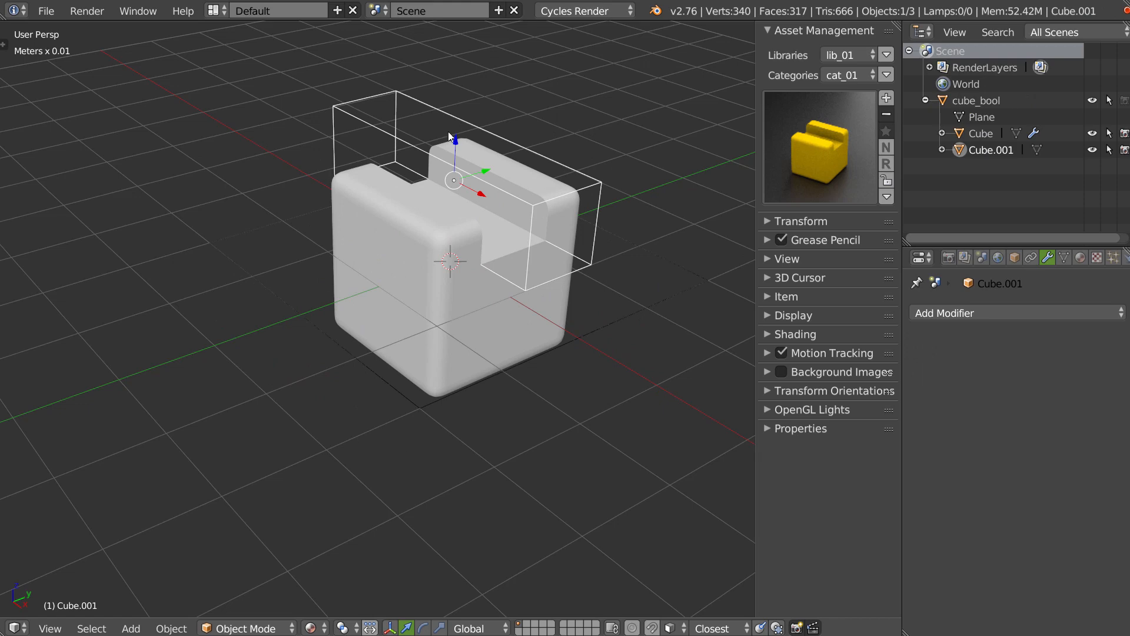
Step: Lower the Boolean cutter slightly and reduce the bevel width of the main cube
drag(448, 134, 453, 168)
right_click(358, 256)
key(q)
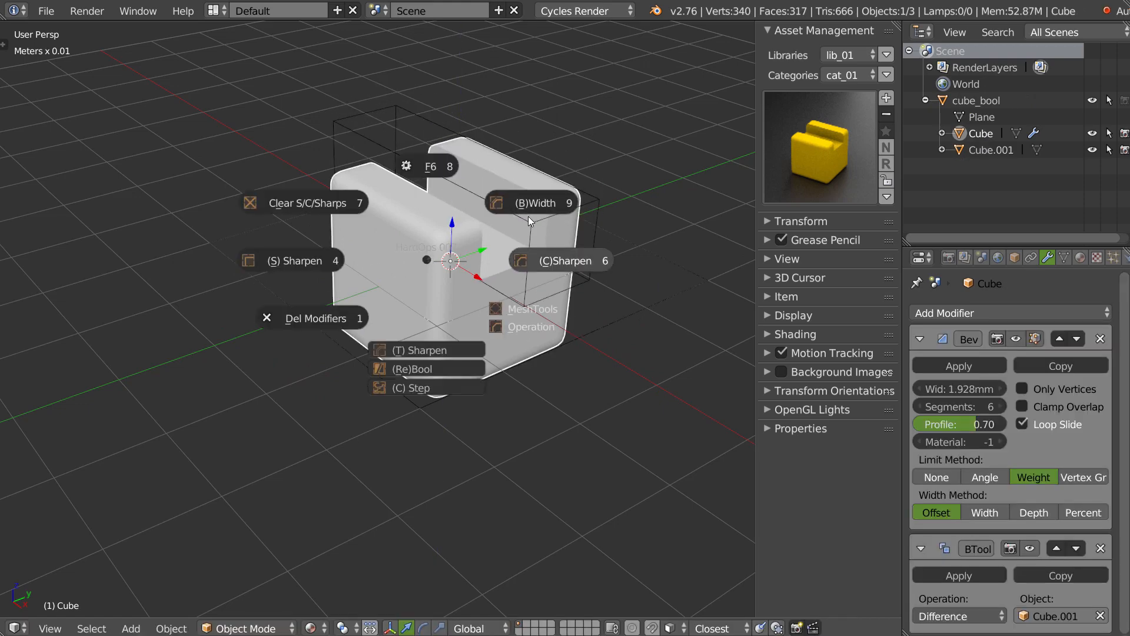
click(540, 201)
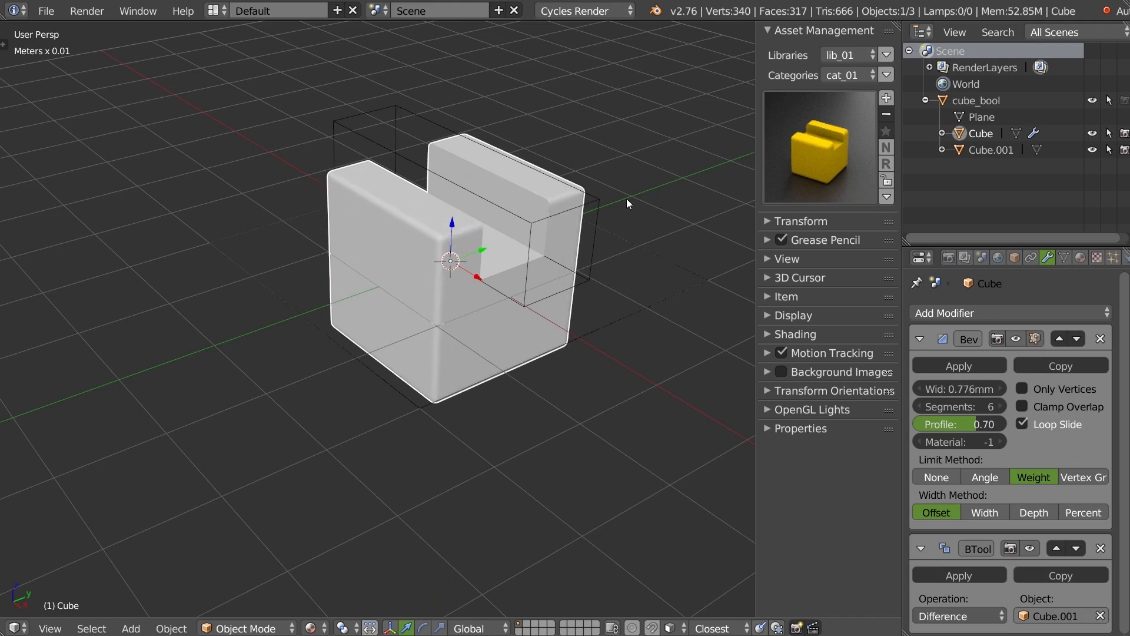
click(645, 199)
Step: Stretch the Boolean cutter along Z and reposition it vertically to cut a deeper open slot through the cube
right_click(505, 178)
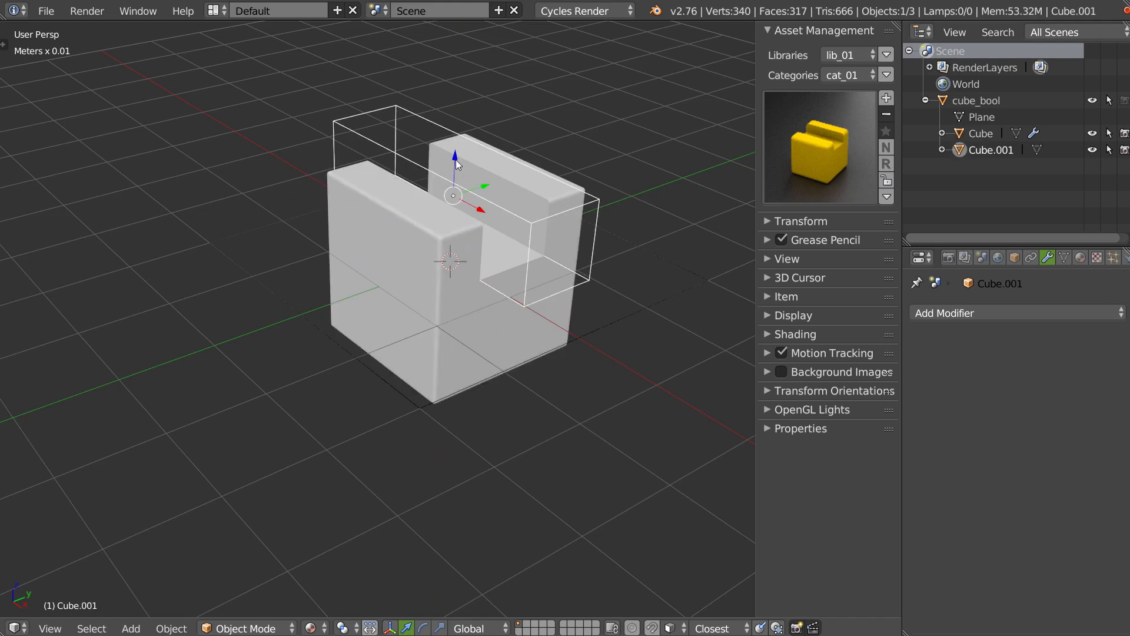
drag(456, 160, 500, 210)
middle_drag(500, 211, 542, 227)
key(s)
key(x)
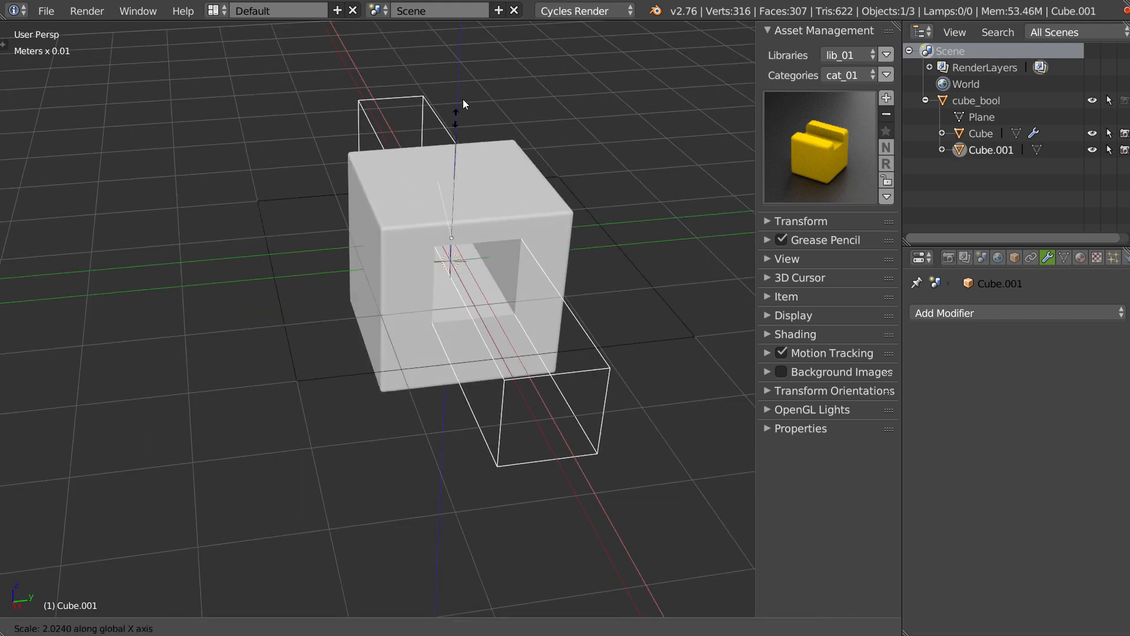
key(z)
click(473, 157)
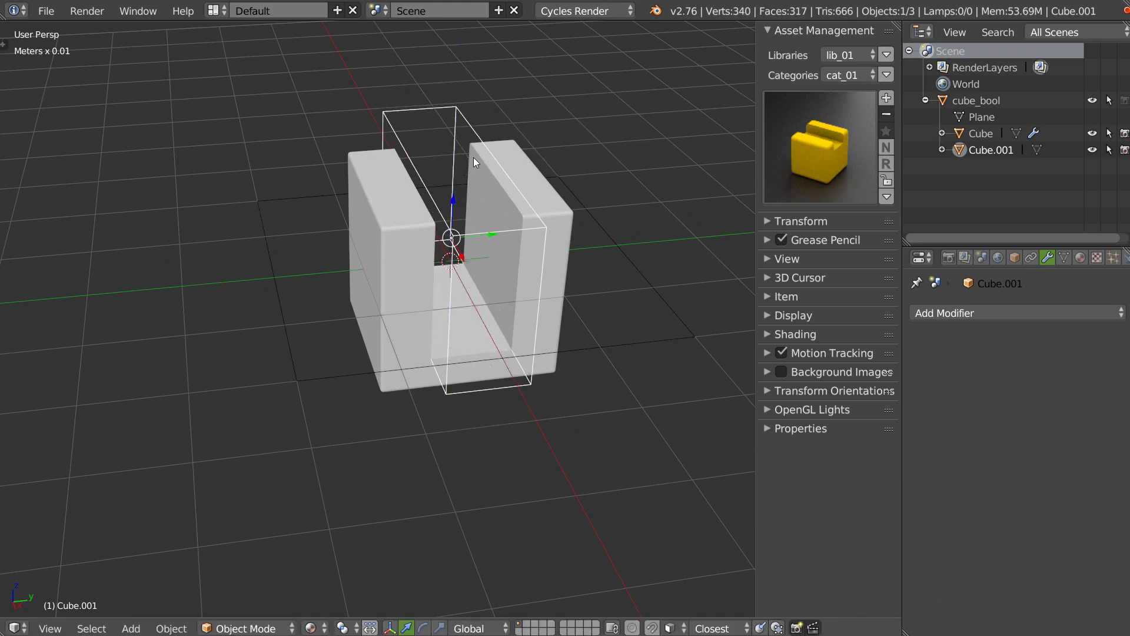
drag(454, 197, 458, 151)
Step: Bevel the edges of the cutter's bottom face in Edit Mode to chamfer the floor of the slot
middle_drag(448, 198, 512, 229)
key(Tab)
click(609, 238)
middle_drag(542, 306, 491, 259)
right_click(489, 260)
middle_drag(579, 264, 595, 287)
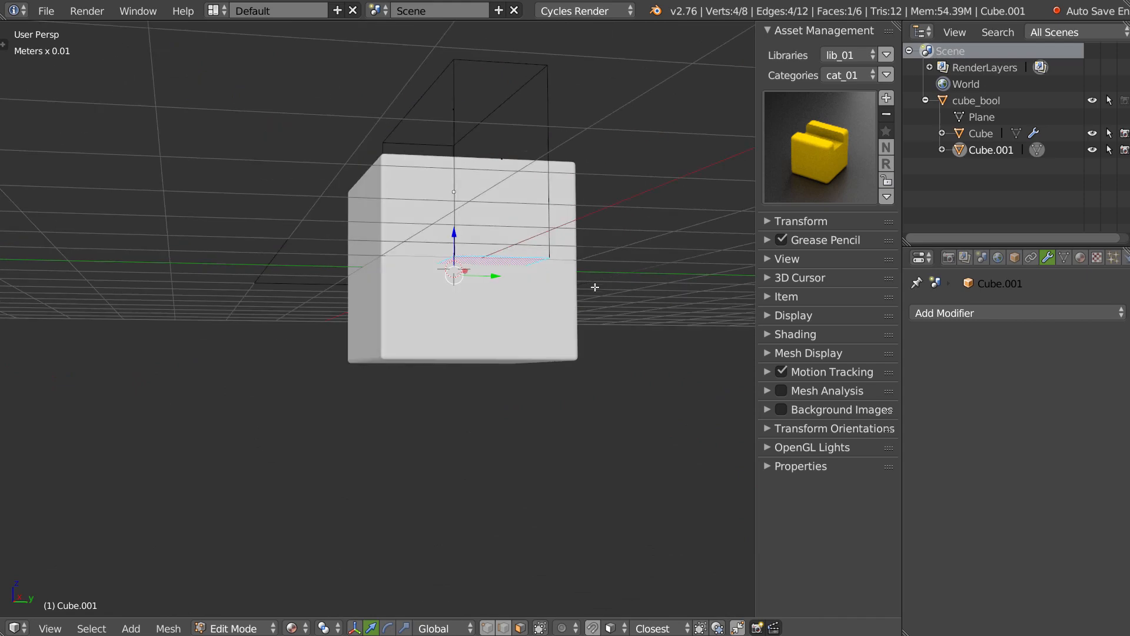
key(ctrl+b)
click(630, 305)
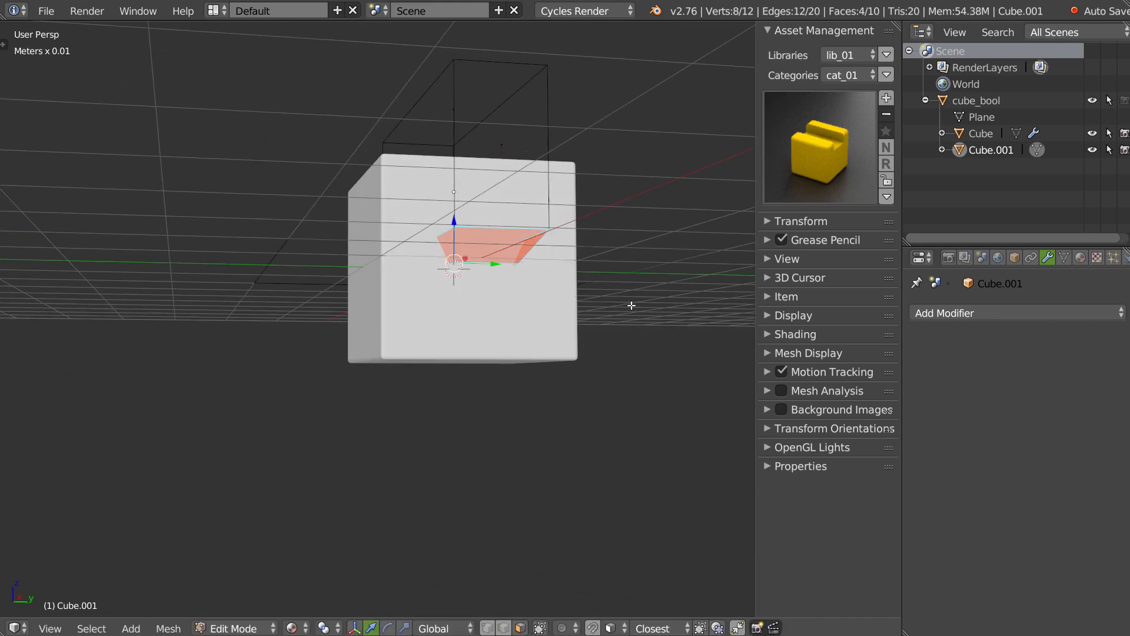
Step: Apply the Boolean cut to the main cube with bevelled slot edges, and delete the cutter object
key(Tab)
click(545, 229)
middle_drag(541, 224, 485, 261)
right_click(560, 273)
key(q)
click(647, 271)
right_click(598, 280)
key(Delete)
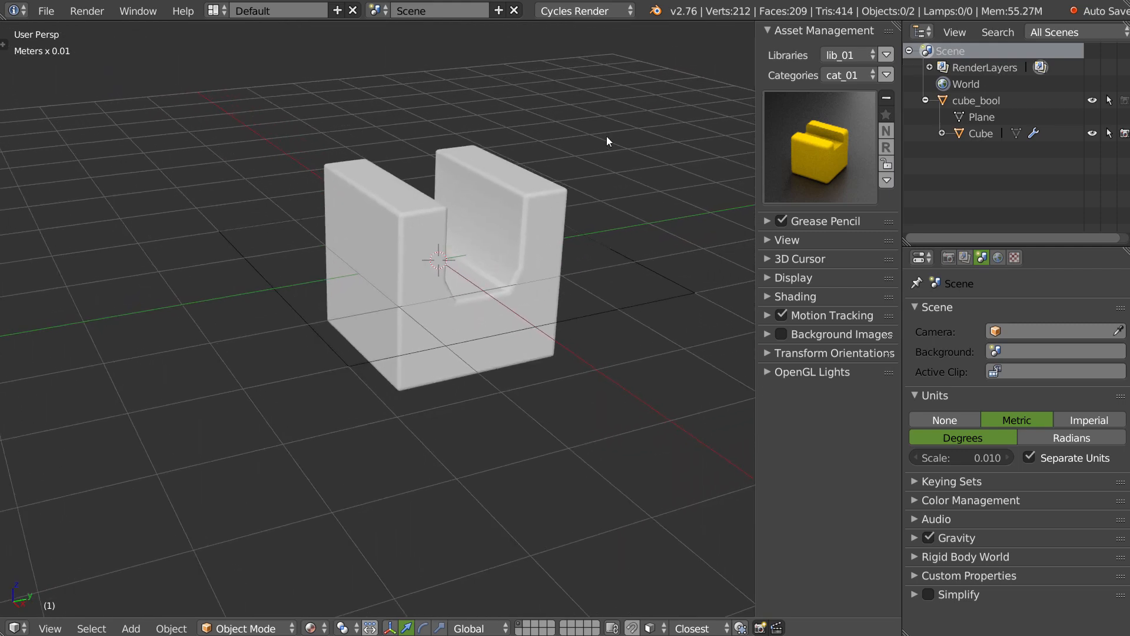
Step: Raise the slotted cube about 10 mm along Z so its base rests on the parent plane
click(779, 138)
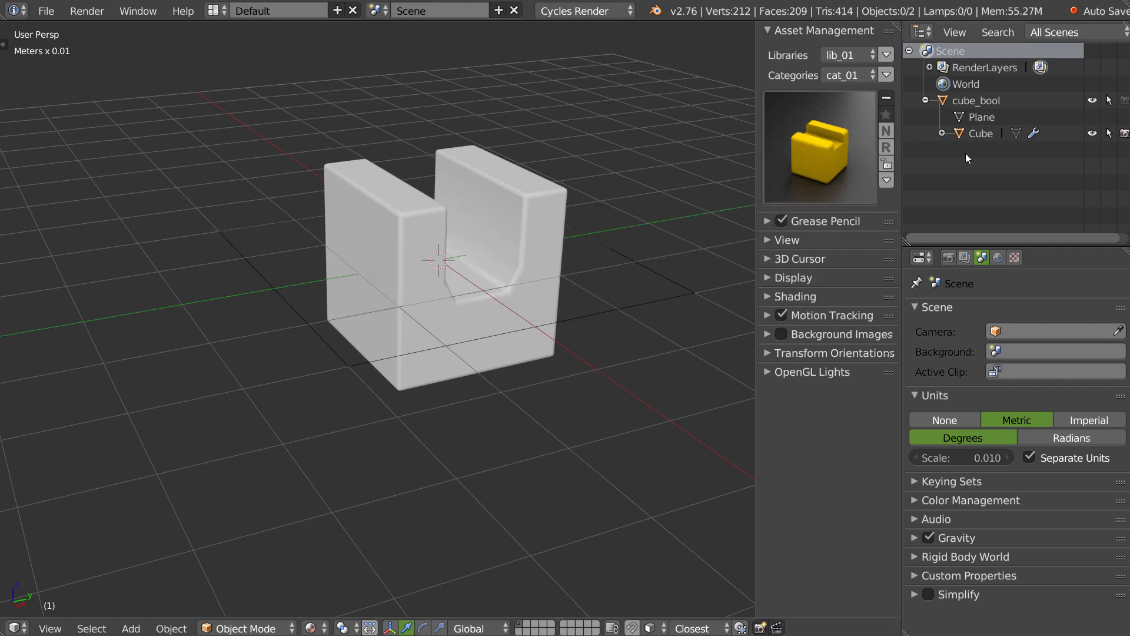
click(967, 99)
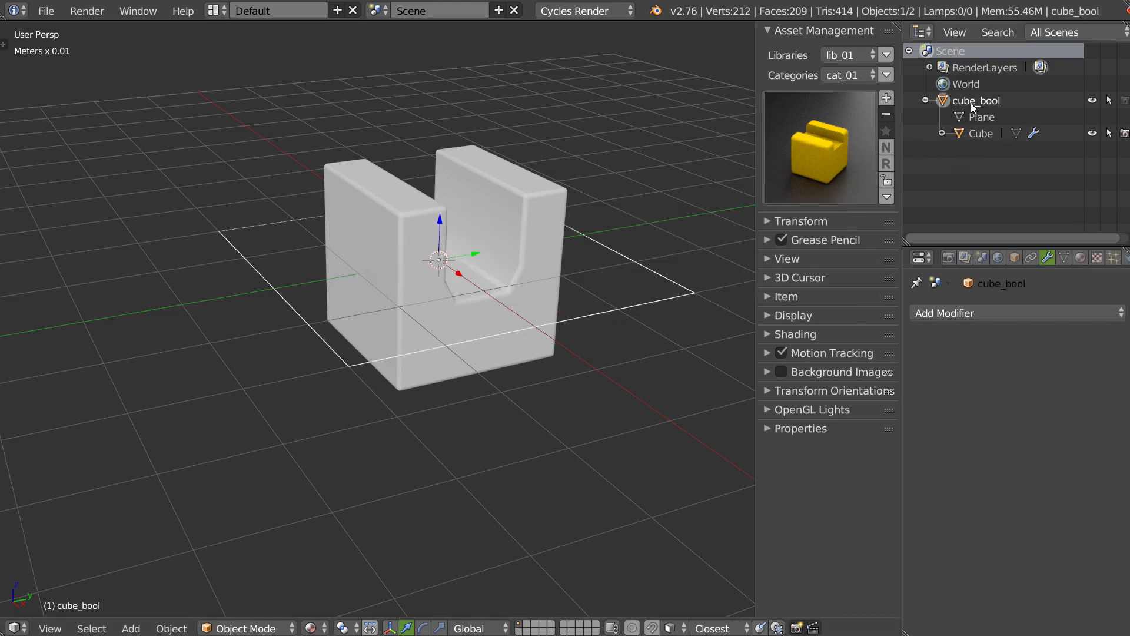
middle_drag(624, 171, 558, 242)
middle_drag(611, 280, 576, 253)
middle_drag(408, 262, 513, 220)
click(518, 218)
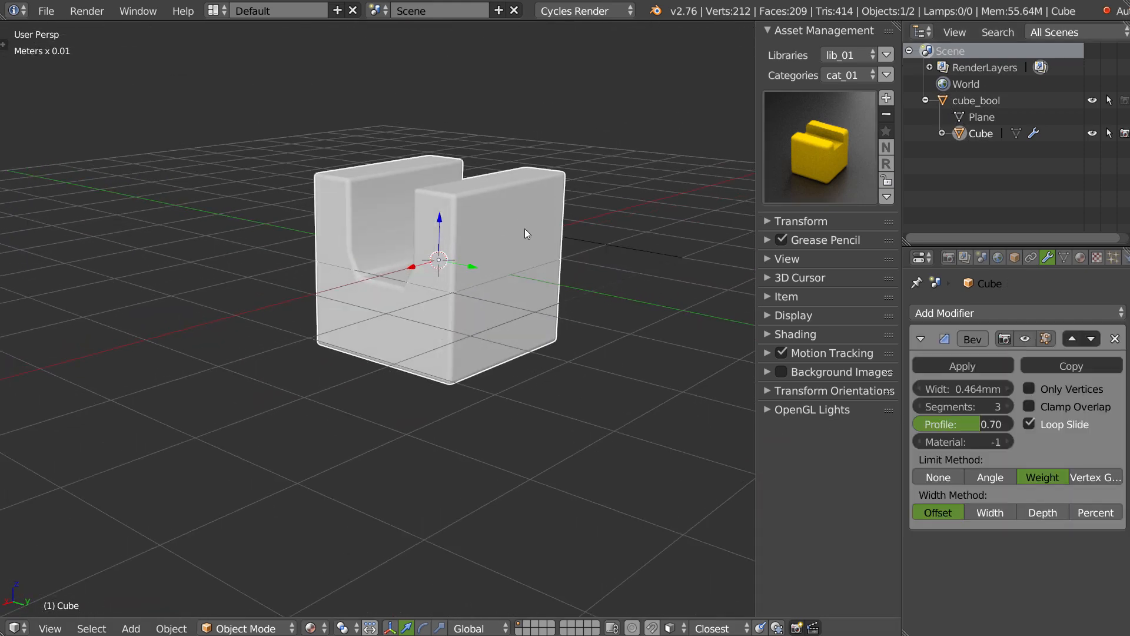
key(g)
key(z)
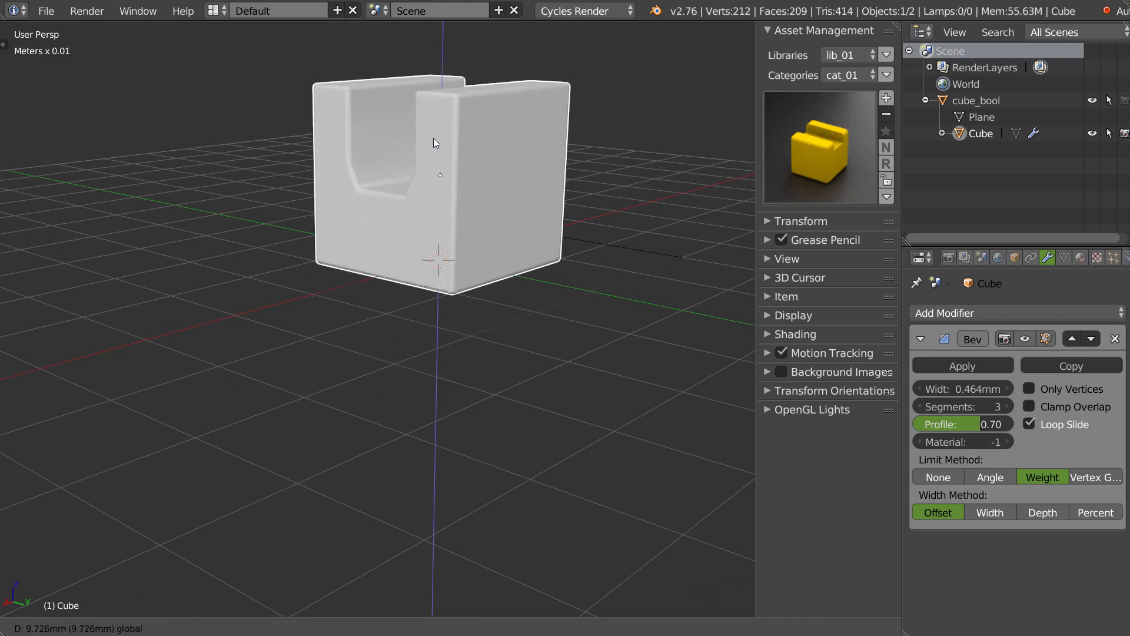
click(433, 135)
key(KP_1)
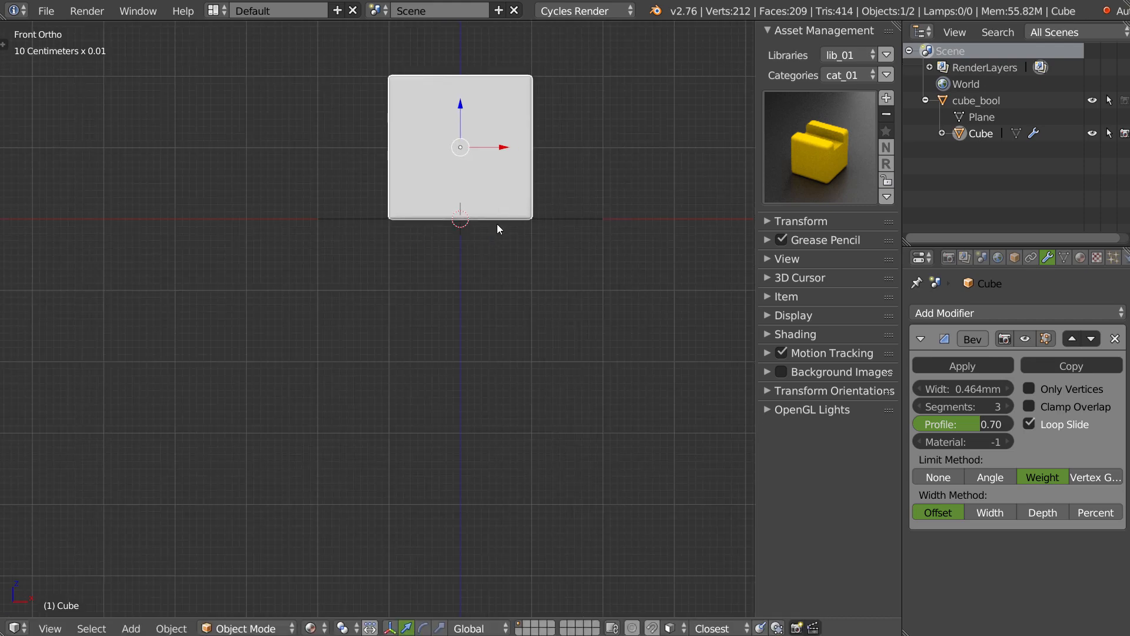
middle_drag(497, 224, 390, 267)
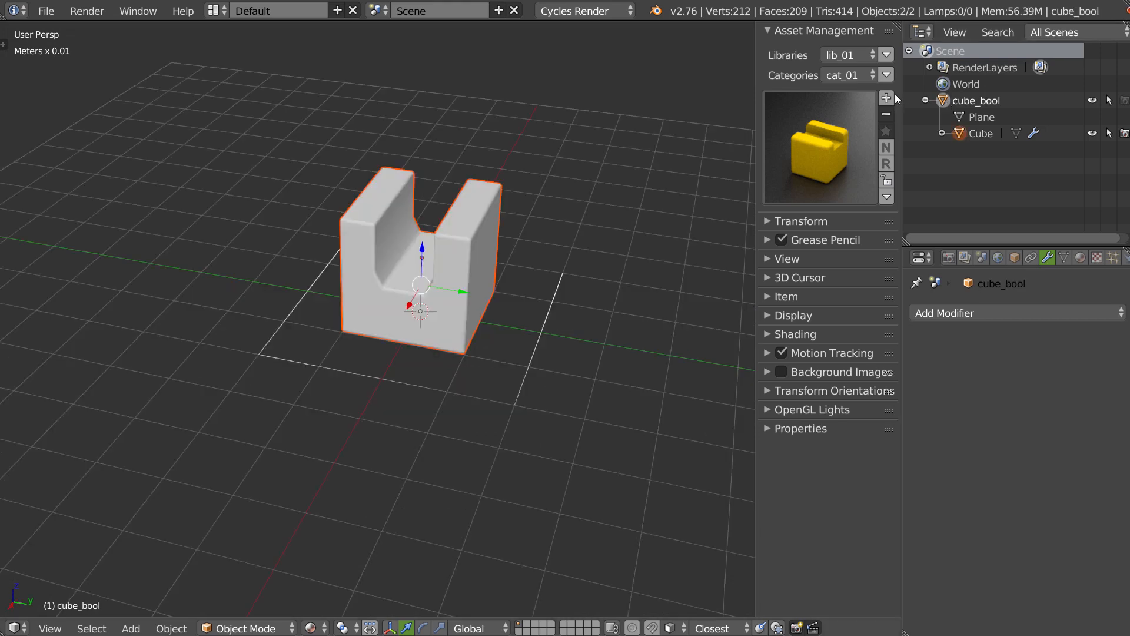
Step: Add the cube and its parent plane as a new asset named asset_01 with With main parent disabled
click(888, 98)
click(807, 123)
text(as)
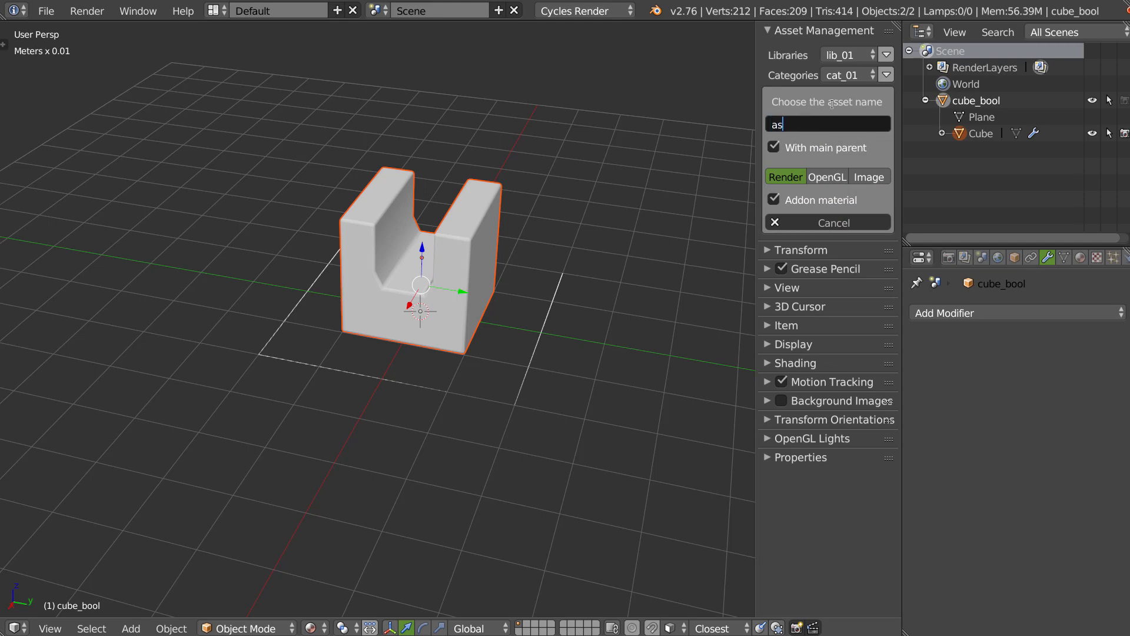
text(set_01)
key(Return)
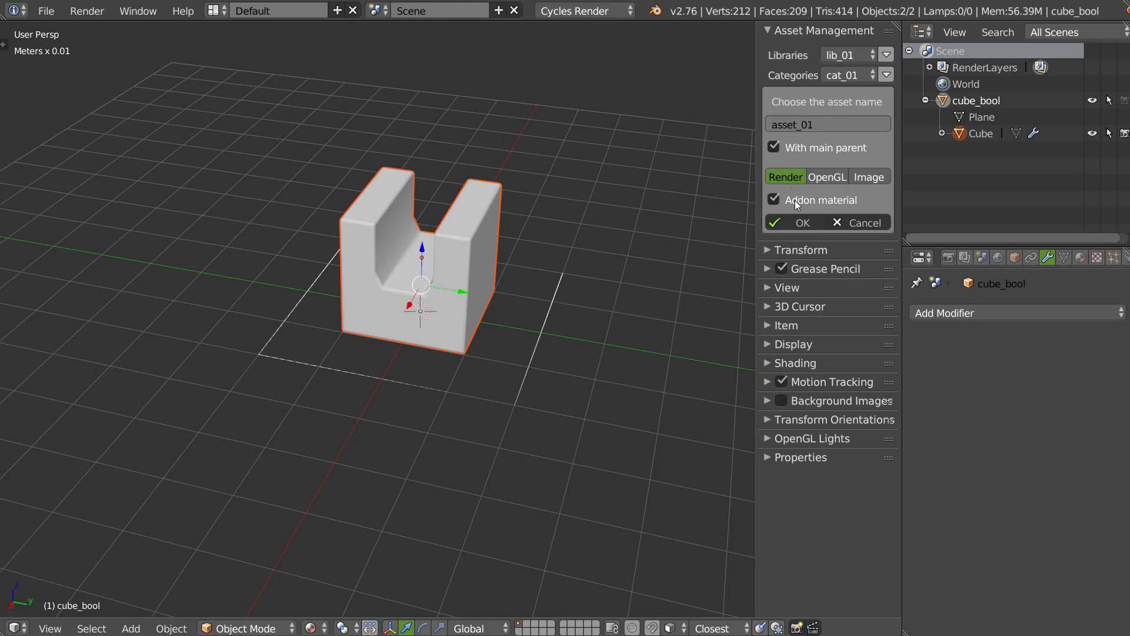
click(775, 147)
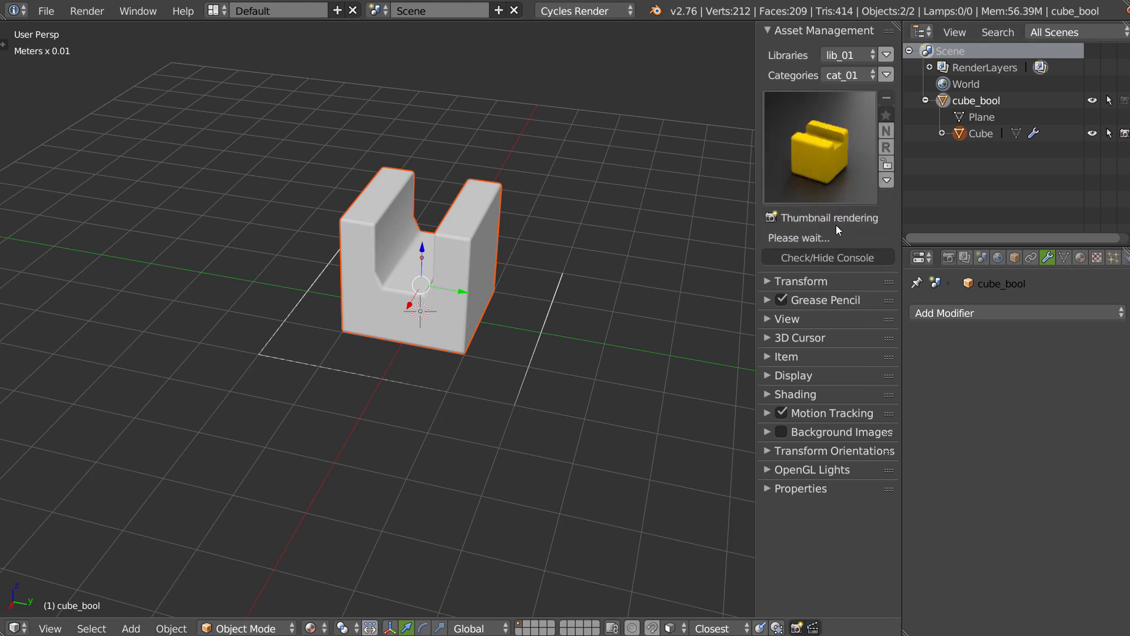
click(838, 258)
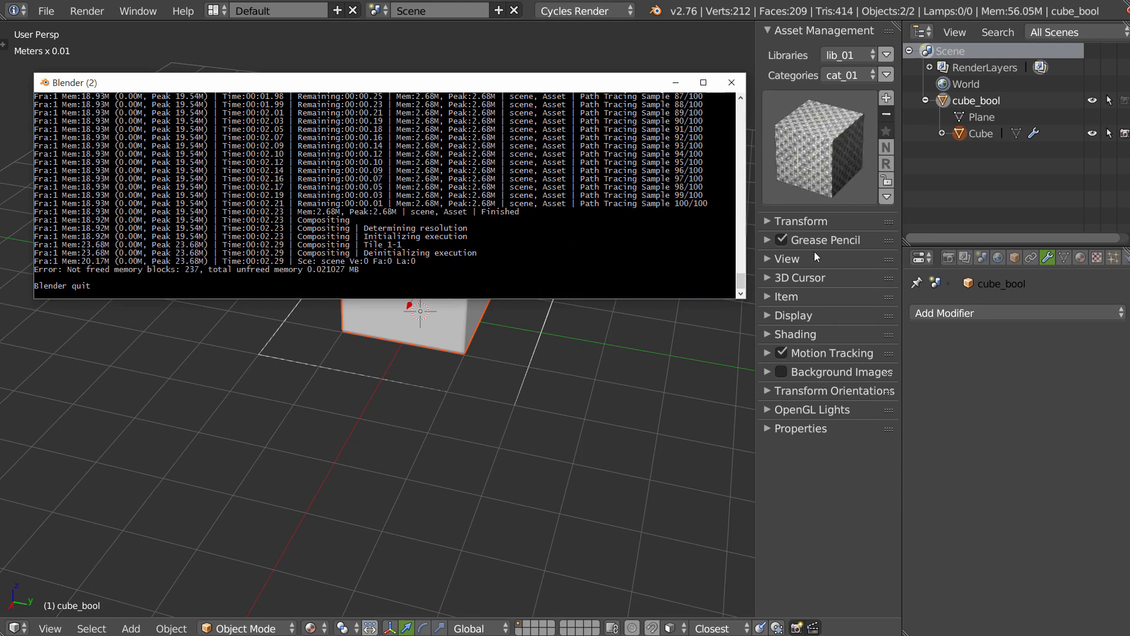
Step: Examine the asset_01 thumbnail alongside the other assets in the library previews
click(823, 173)
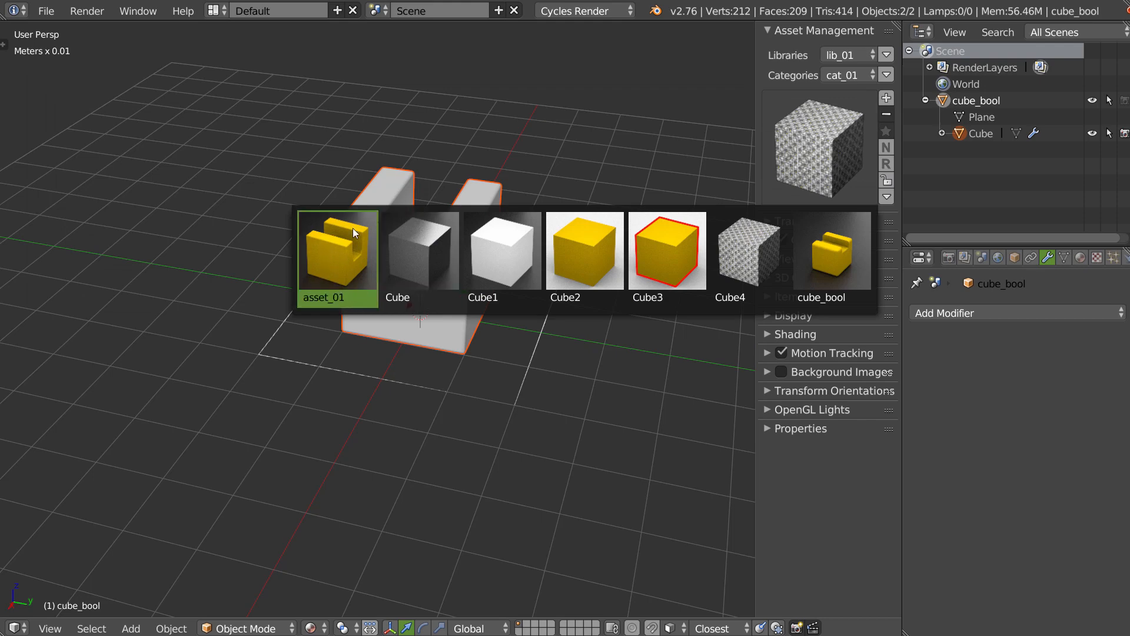
click(473, 131)
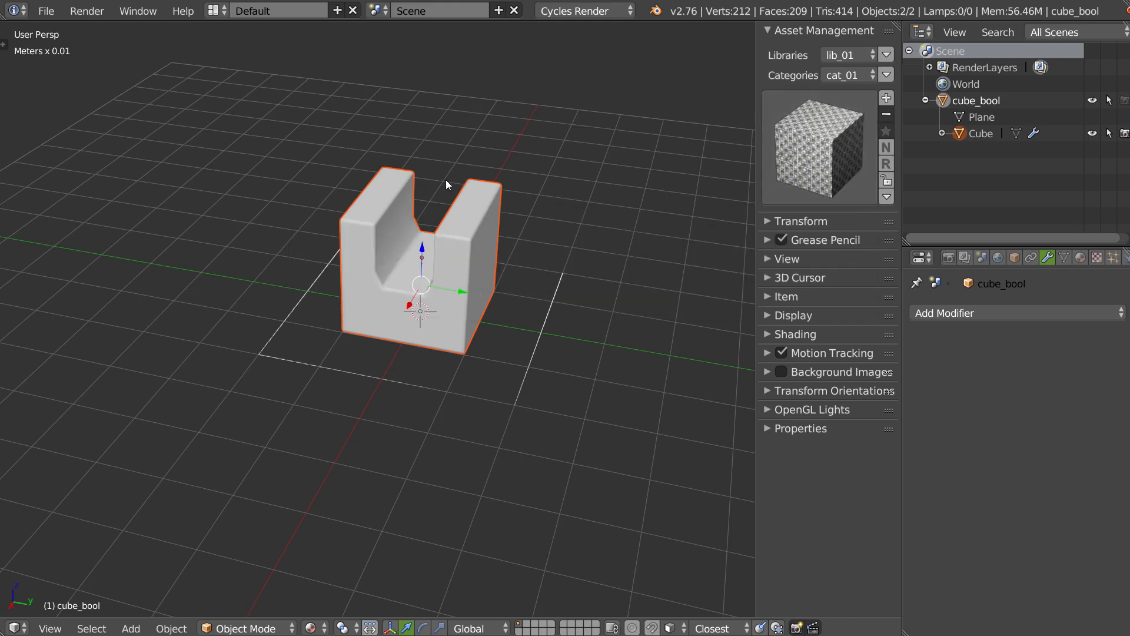
click(770, 164)
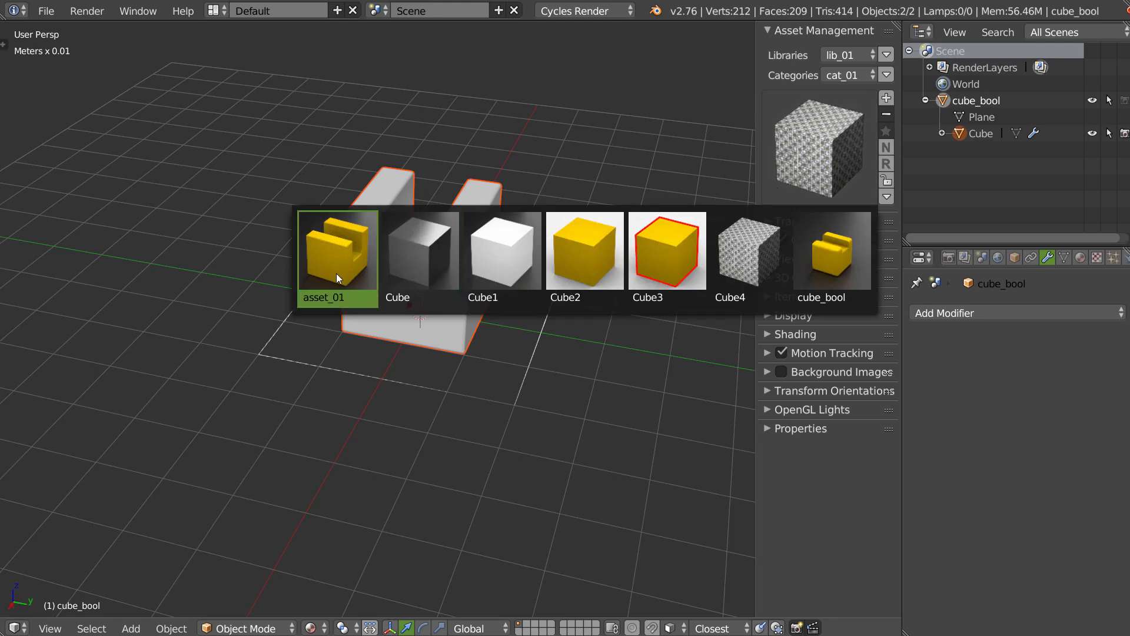
click(282, 407)
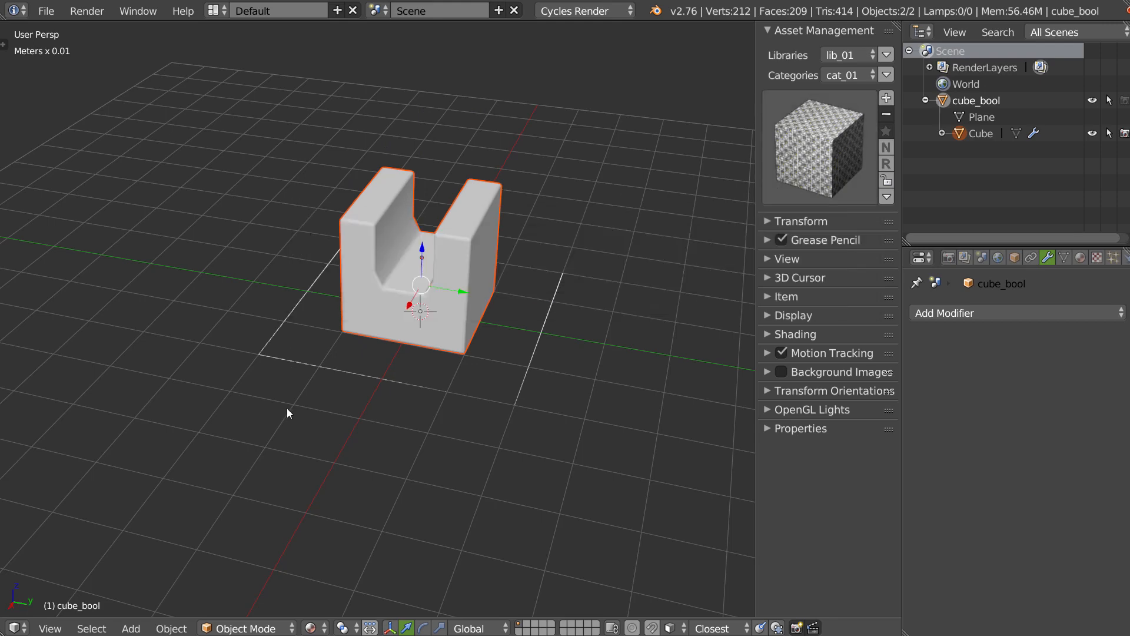
click(822, 167)
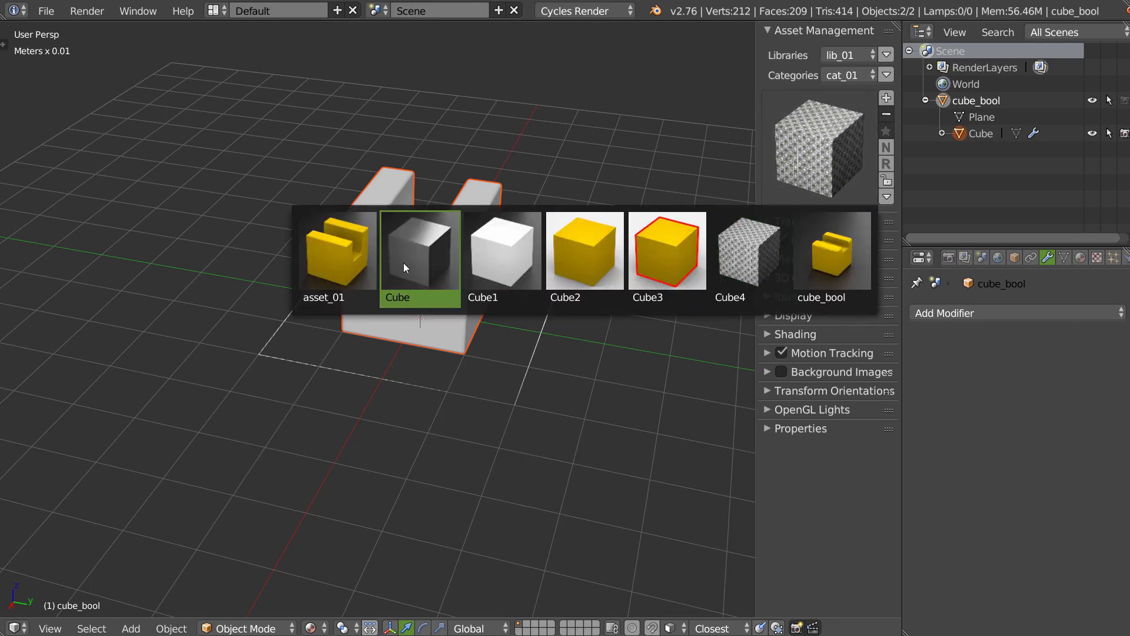
click(616, 147)
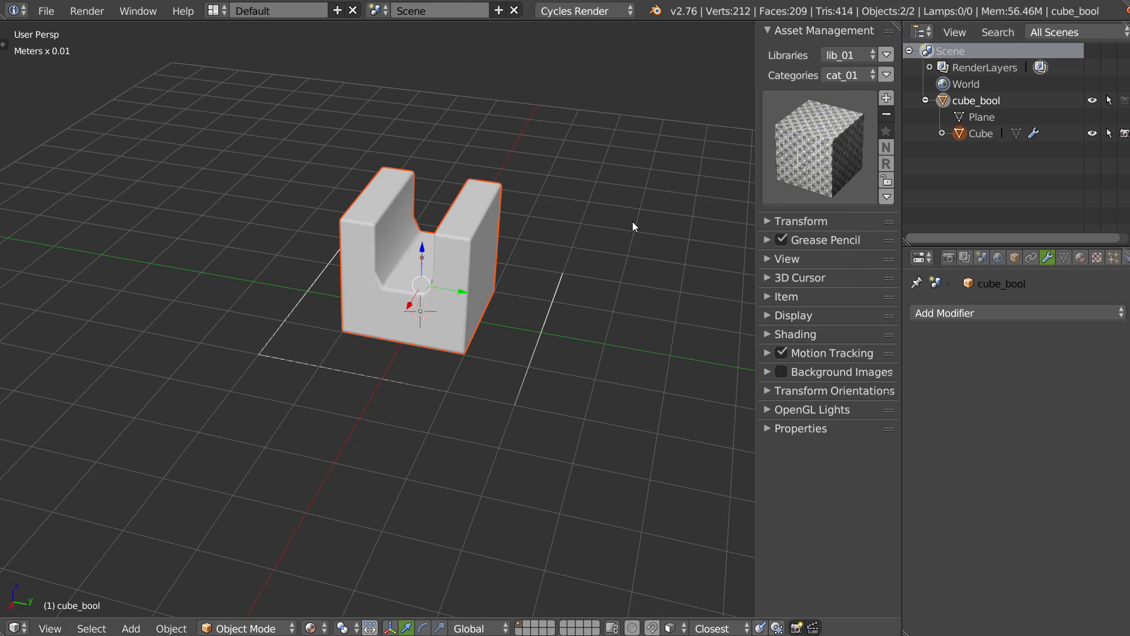
Step: Compare the add-asset options for the parent plane alone and for plane plus cube, and cancel without saving
middle_drag(612, 235, 547, 289)
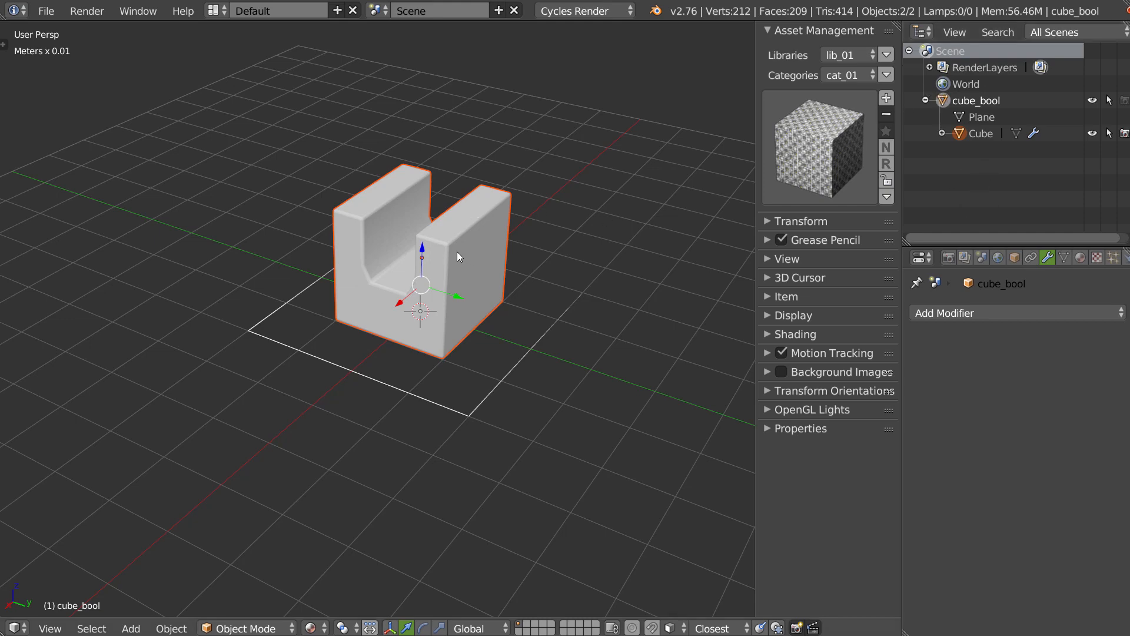
right_click(543, 332)
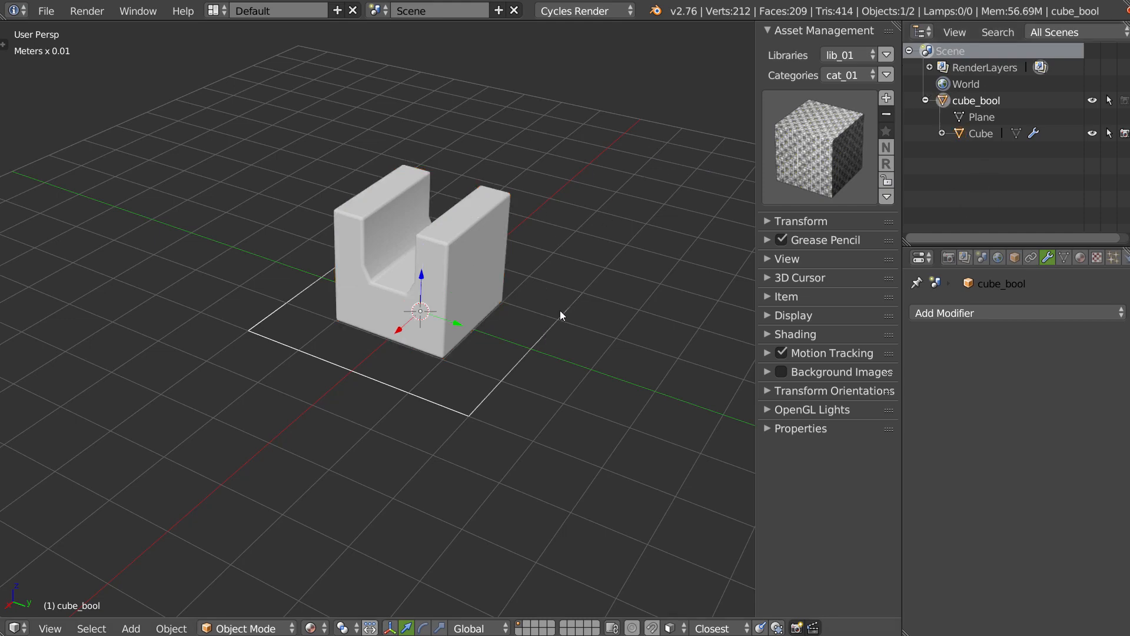
click(887, 99)
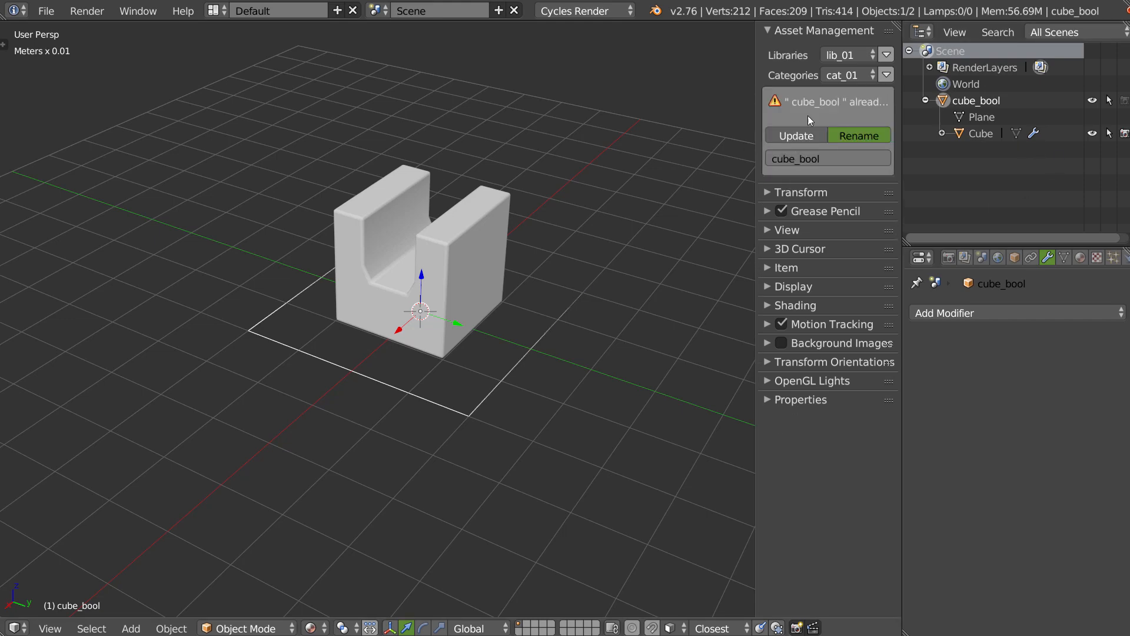
ctrl+click(977, 134)
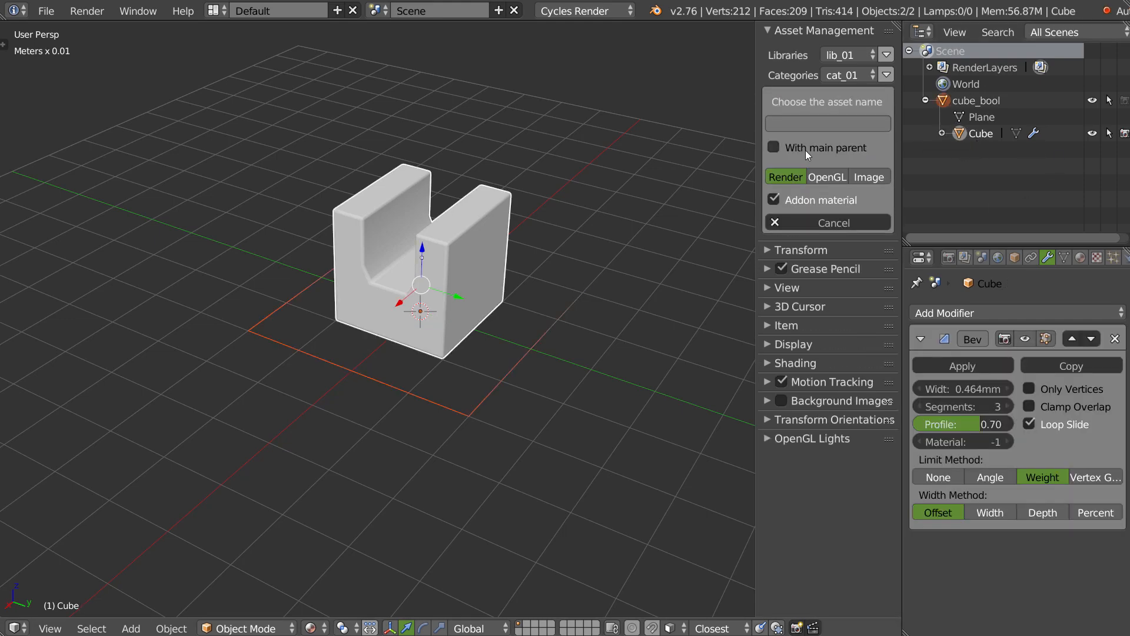
click(857, 224)
middle_drag(492, 273, 527, 260)
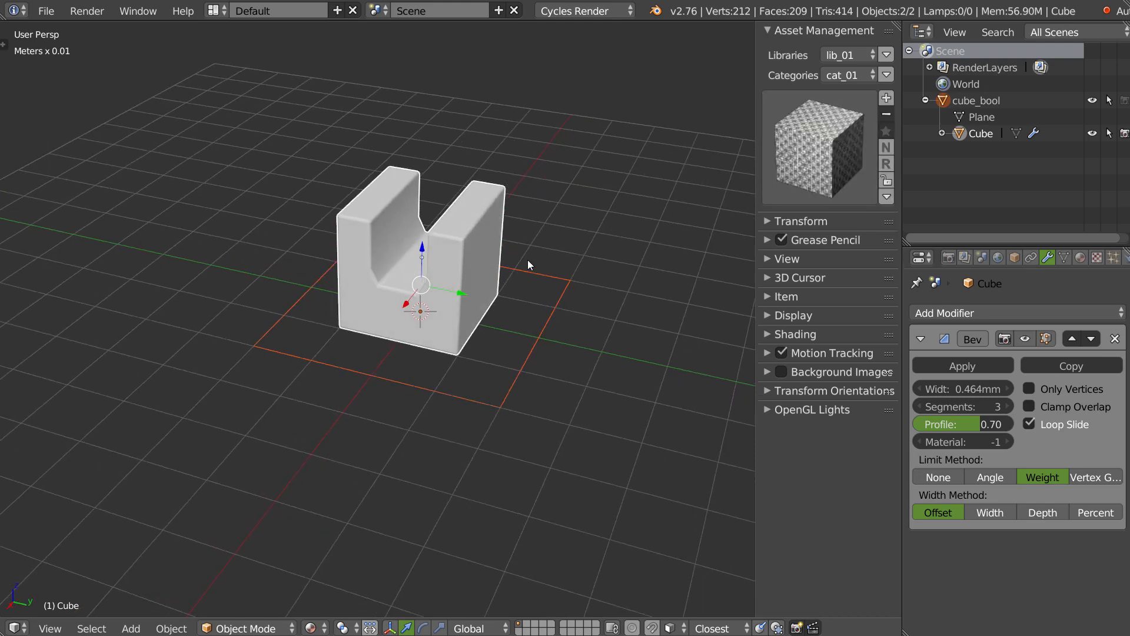
Step: Unparent the slotted cube from cube_bool and delete the cube_bool plane
drag(960, 134, 912, 190)
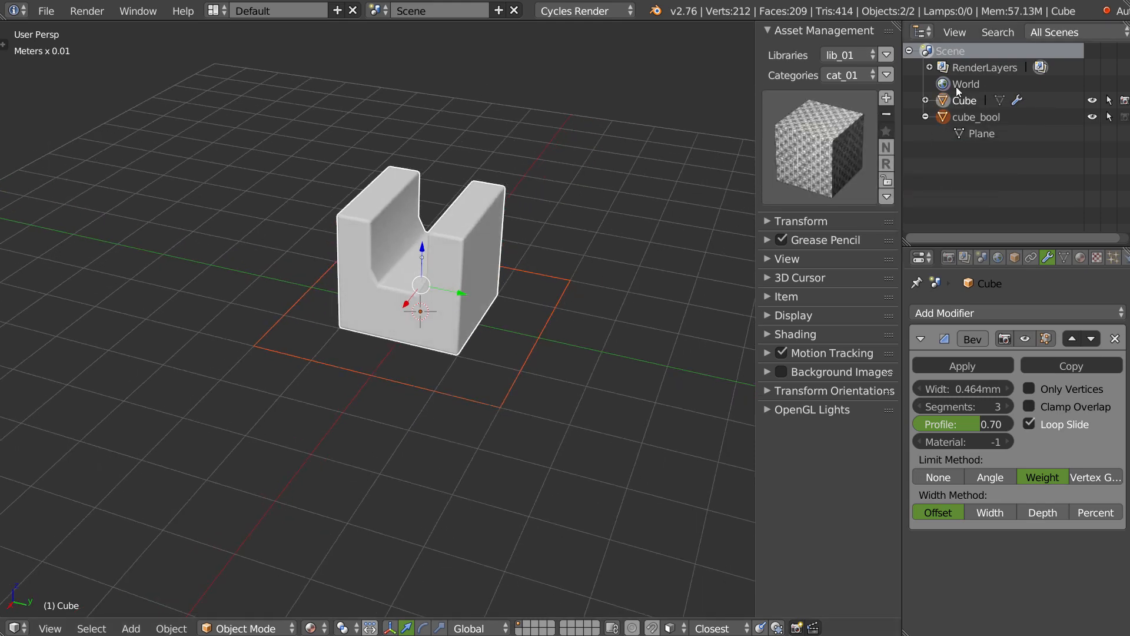
click(977, 117)
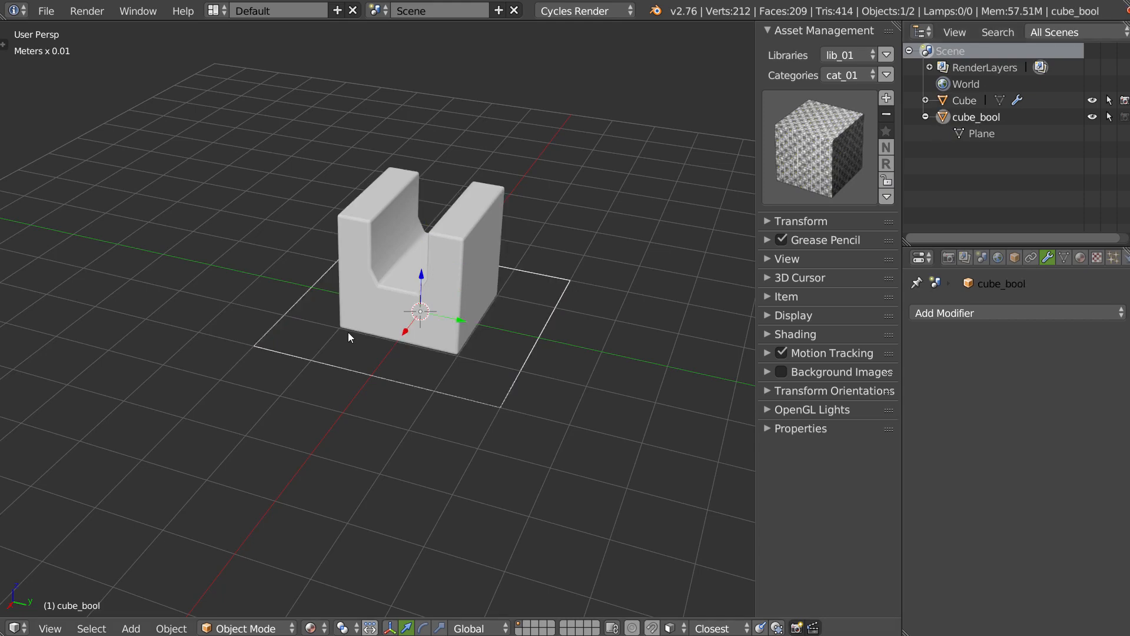
key(Delete)
Step: Add a second cube, raise it along Z and scale it down to sit between the slotted cube's two walls
right_click(464, 288)
middle_drag(458, 312, 519, 259)
right_click(519, 259)
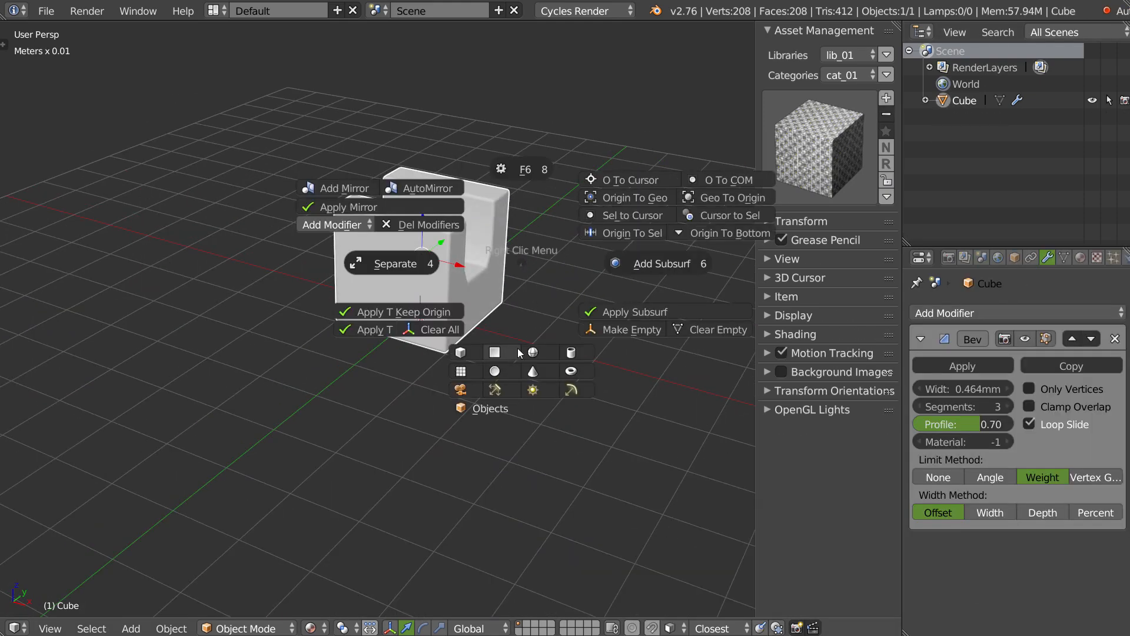
click(460, 352)
key(s)
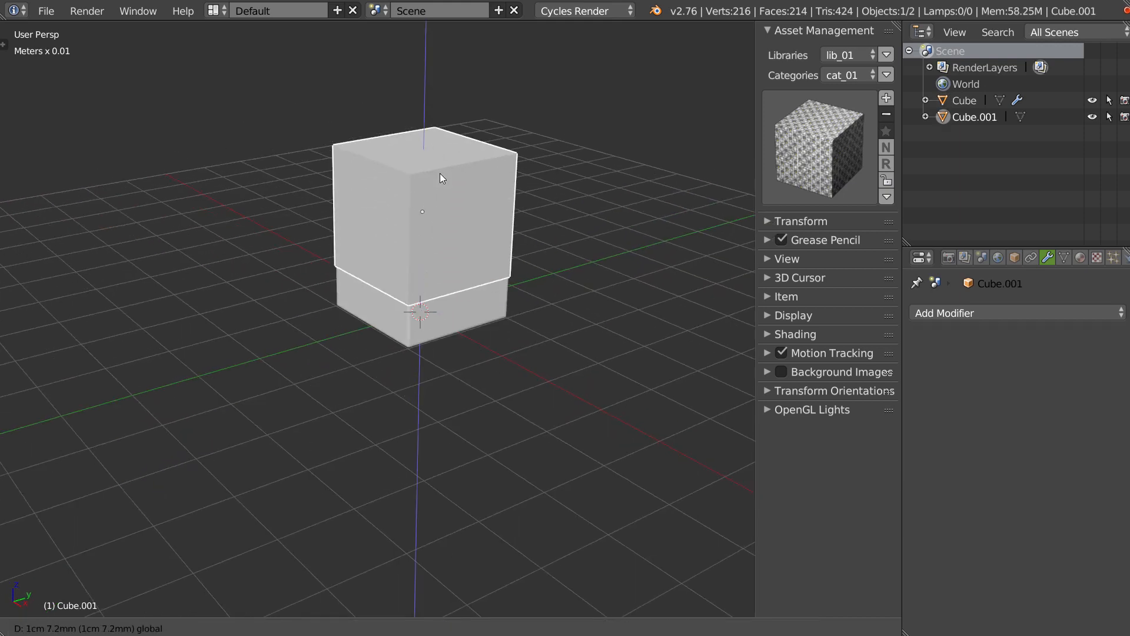
click(458, 209)
Step: Apply (C) Sharpen to the small cube and widen its bevel to about 3.15 mm
key(q)
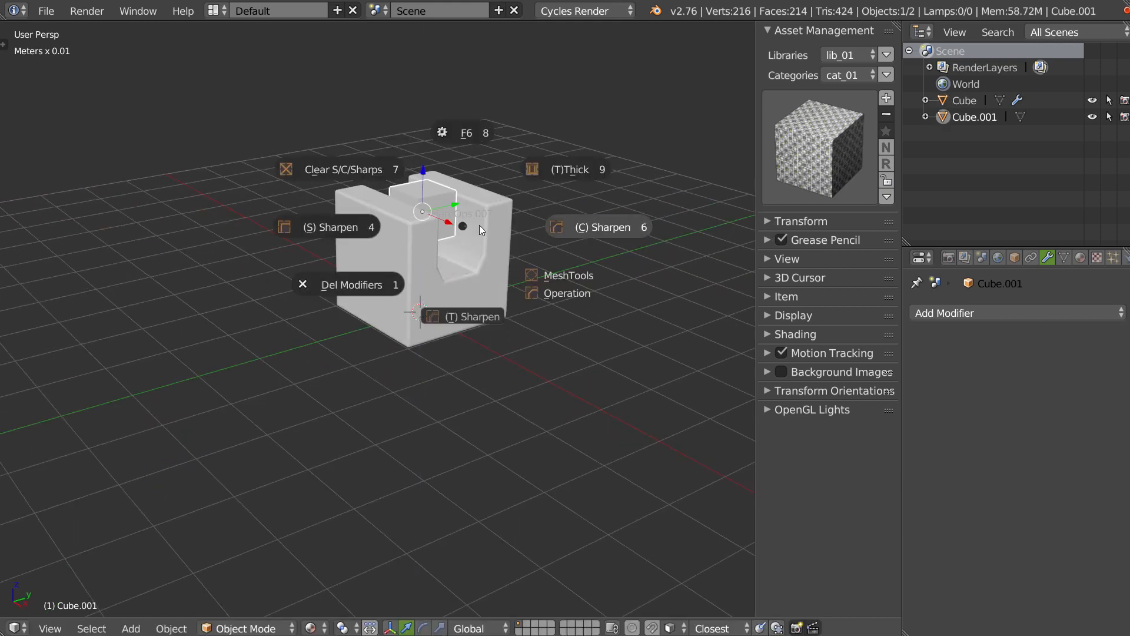
click(586, 231)
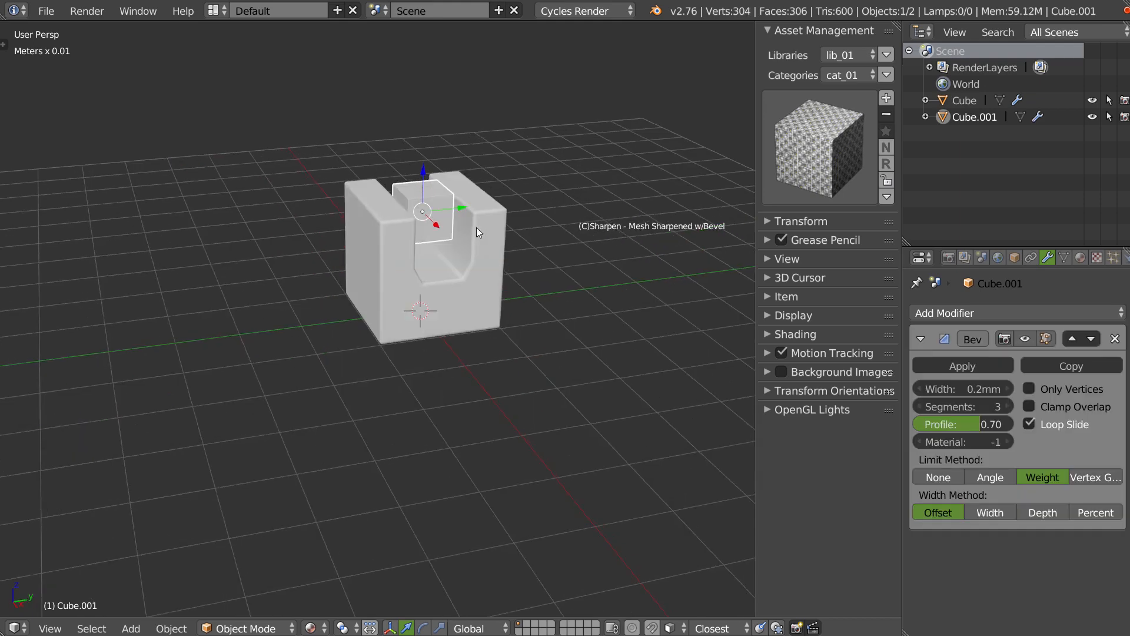
click(491, 236)
click(288, 270)
Step: Select the small and slotted cubes together and give them a common parent with Add Cube Parent
middle_drag(371, 221, 403, 197)
scroll(552, 138, up, 3)
drag(403, 197, 454, 261)
scroll(489, 267, down, 2)
middle_drag(439, 249, 480, 248)
shift+right_click(516, 278)
scroll(491, 262, down, 1)
click(886, 196)
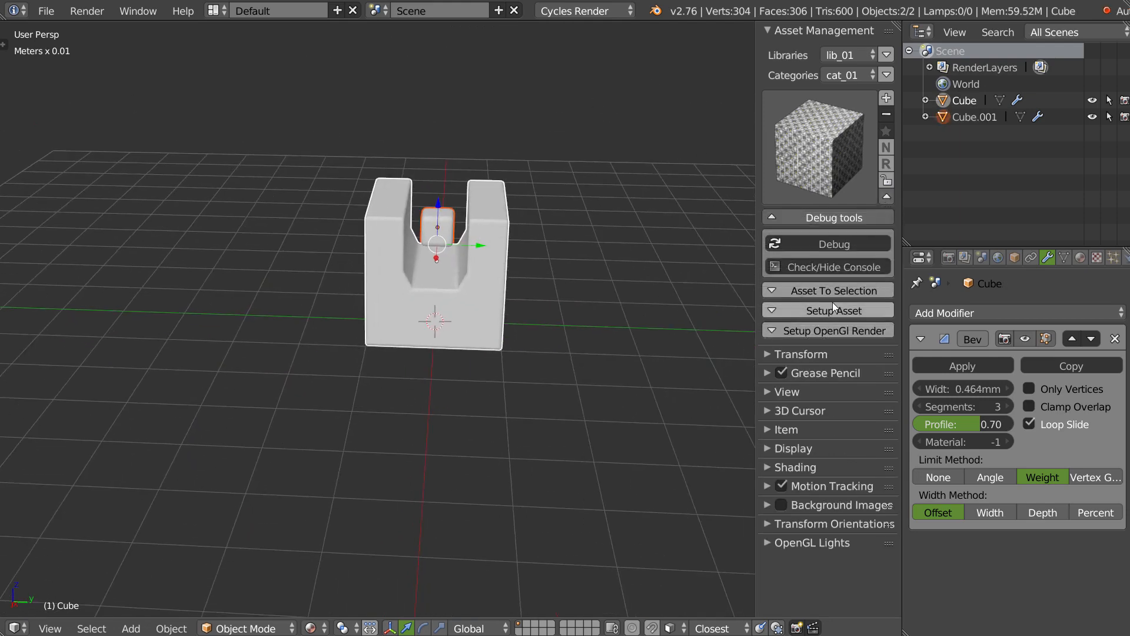
click(804, 222)
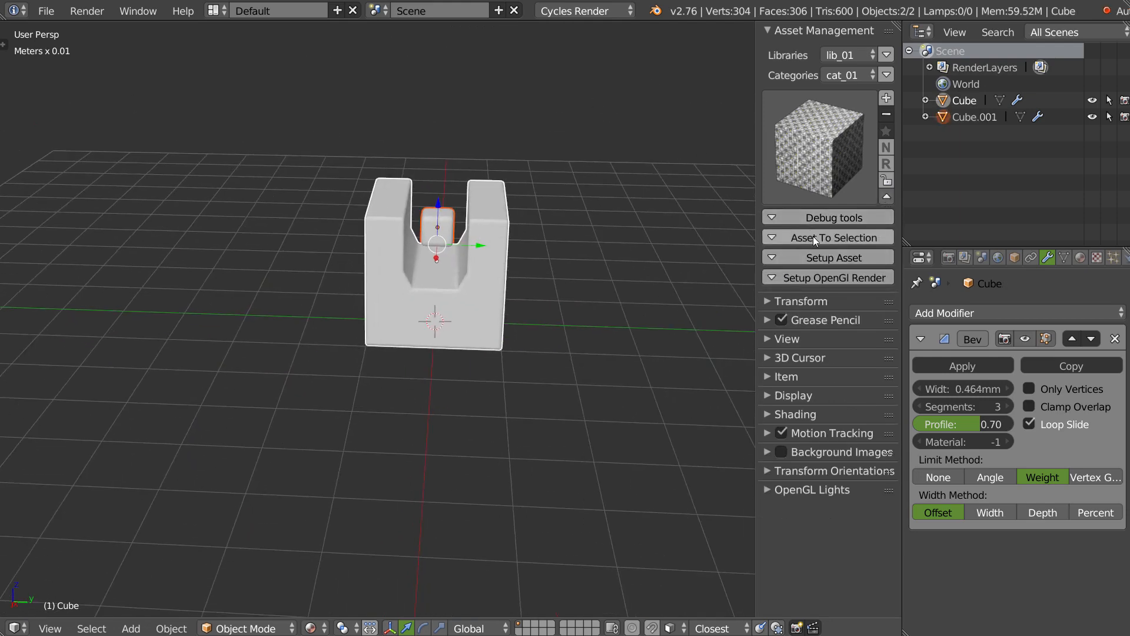
click(824, 257)
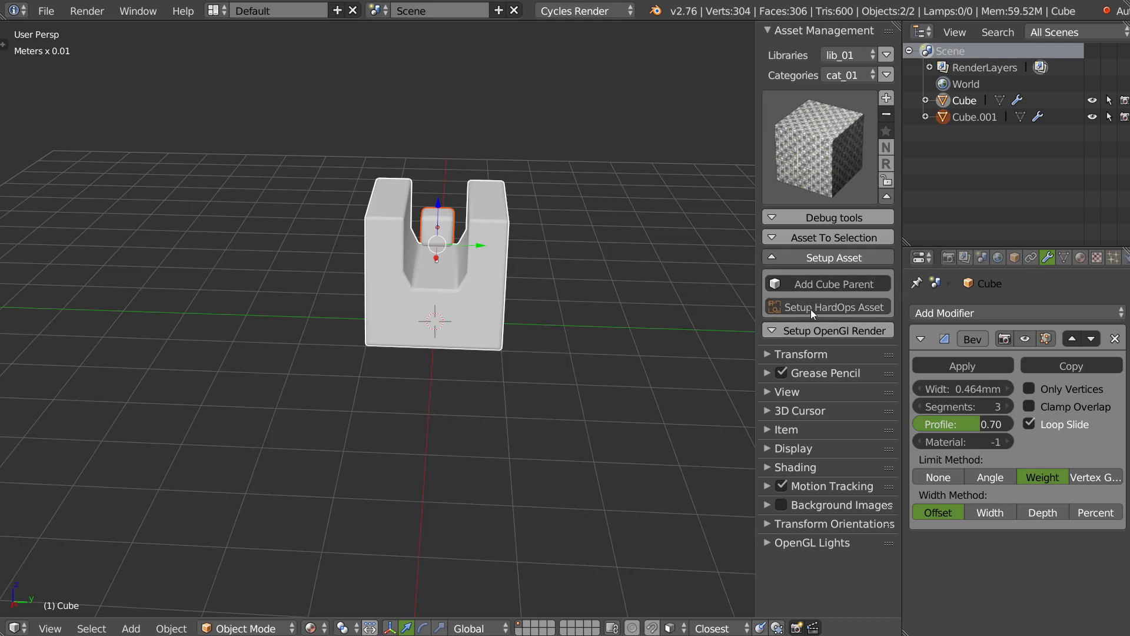
click(817, 284)
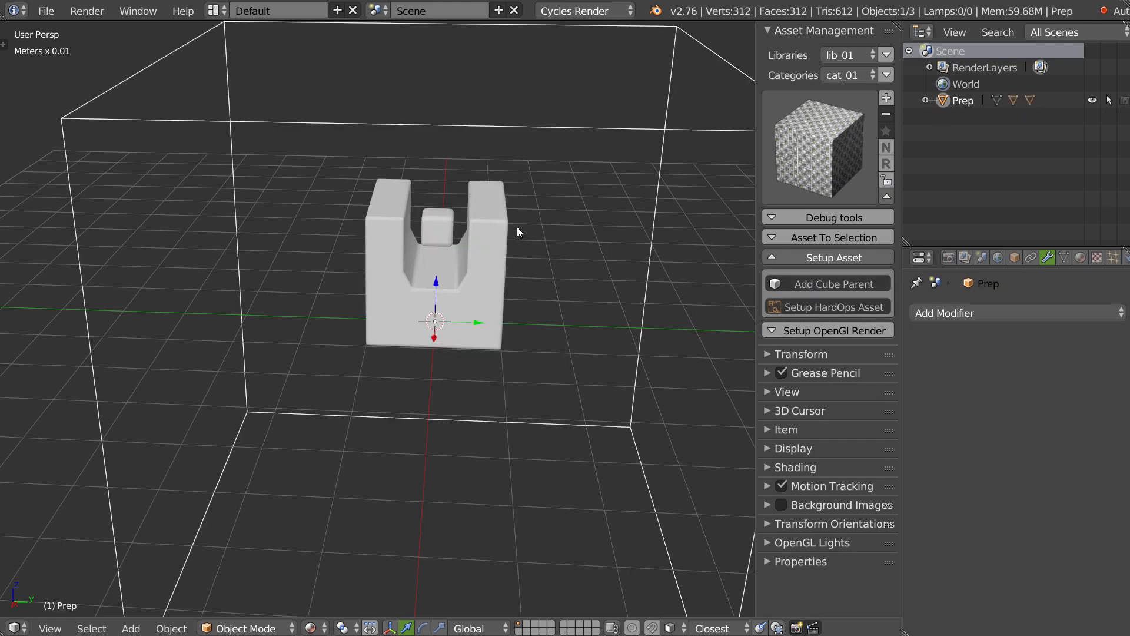
Step: Expand the Prep parent in the Outliner to check its child cubes, and open the parent's name for editing
middle_drag(517, 228, 507, 206)
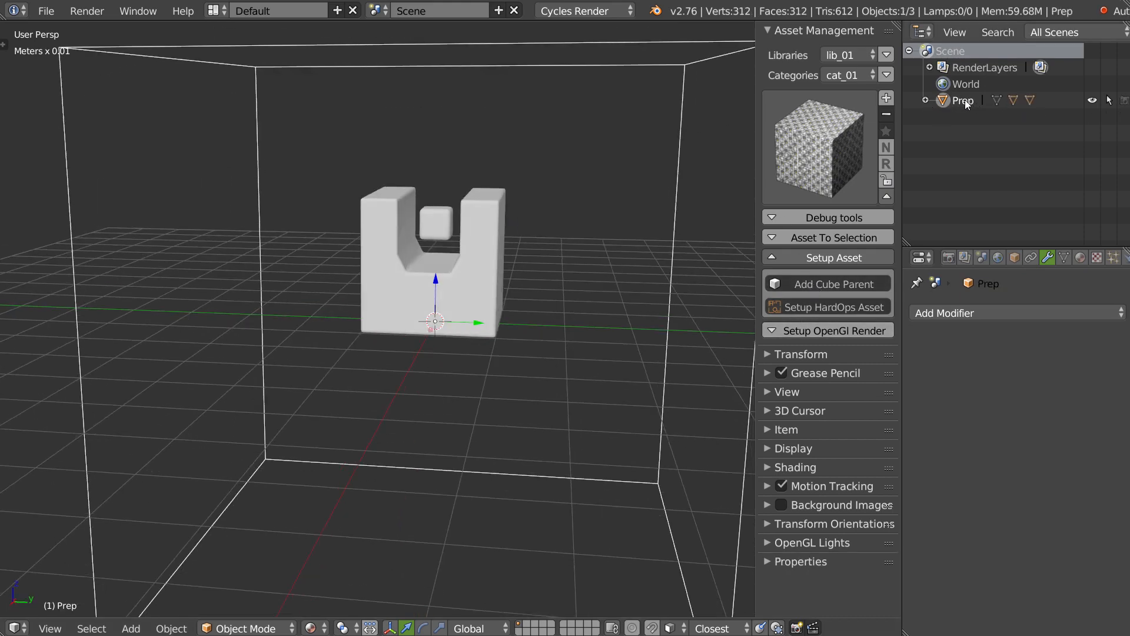
key(KP_Decimal)
click(925, 101)
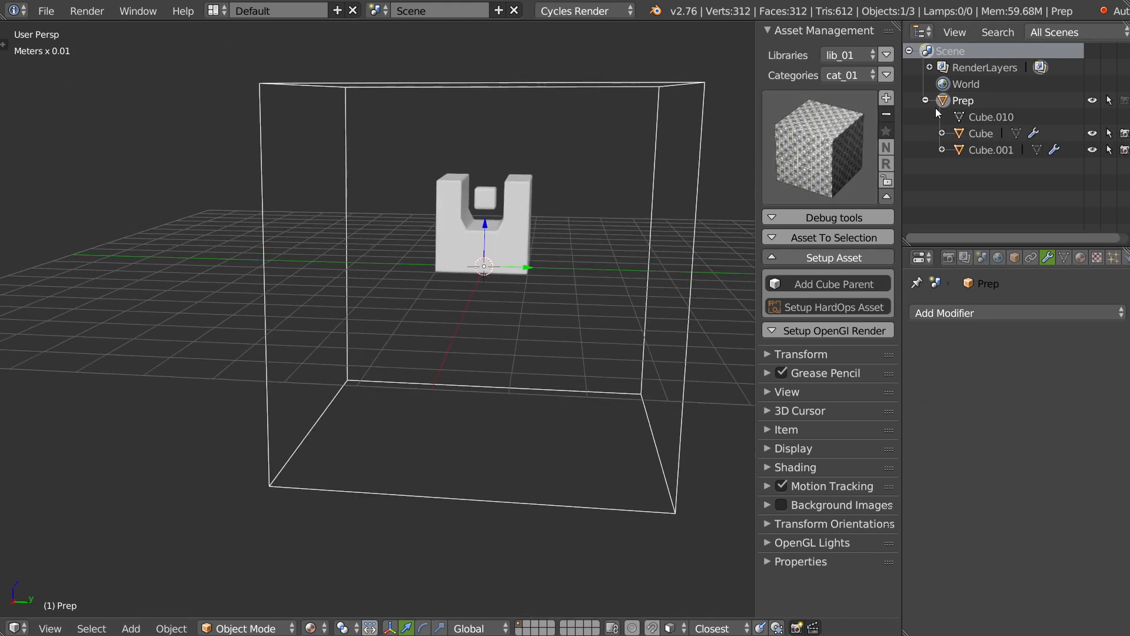
click(980, 134)
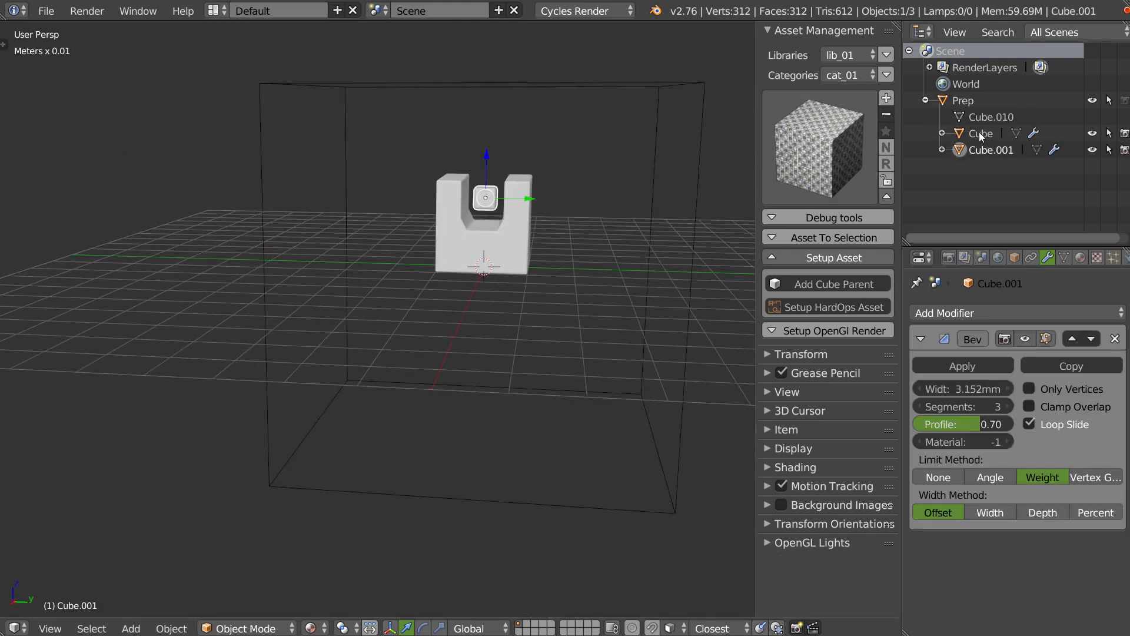
click(948, 101)
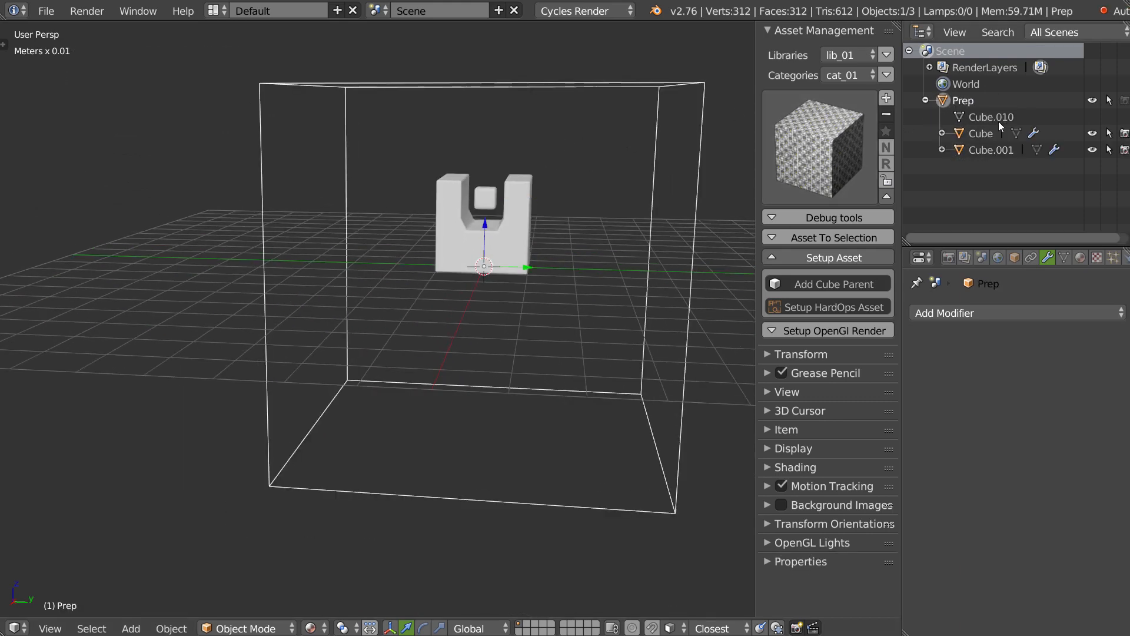
double_click(963, 101)
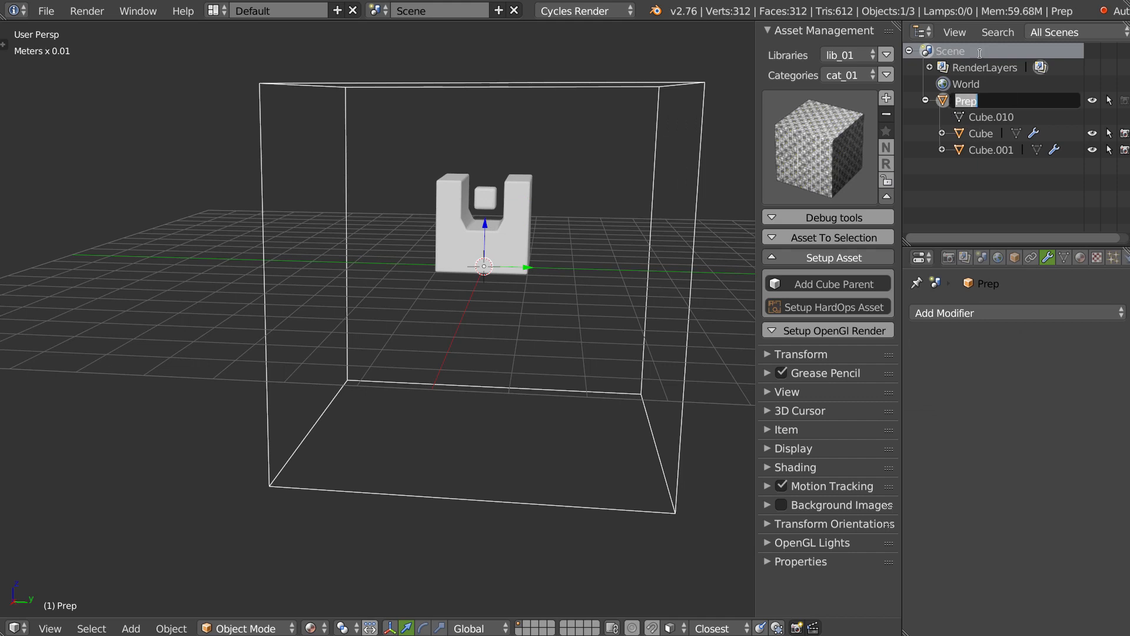
Step: Rename the Prep parent object to asset_02
text(c)
text(sset_02)
key(Return)
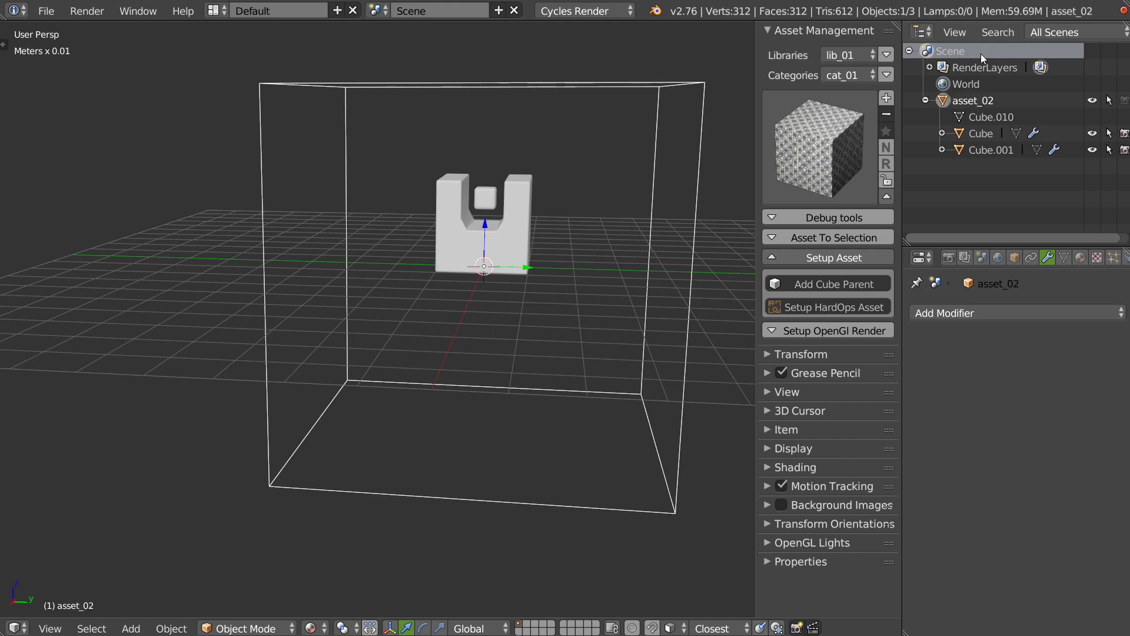
Step: Scale the asset_02 cube's mesh down to about 2.1 cm wide and raise it to enclose both parts
middle_drag(606, 90, 606, 216)
key(Tab)
key(KP_1)
key(KP_1)
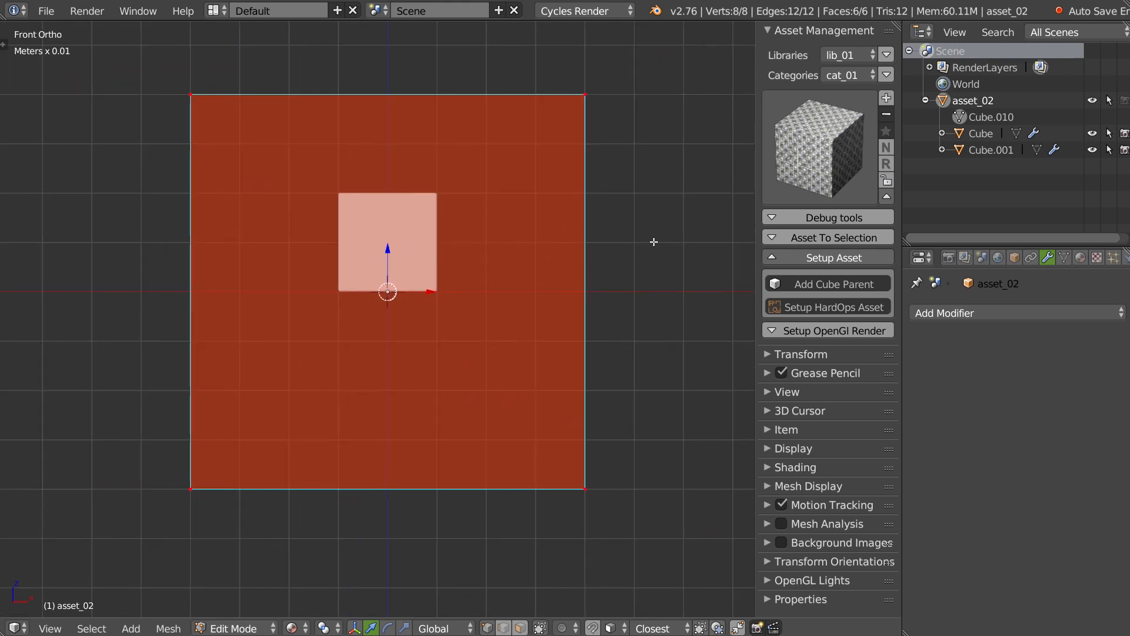
key(s)
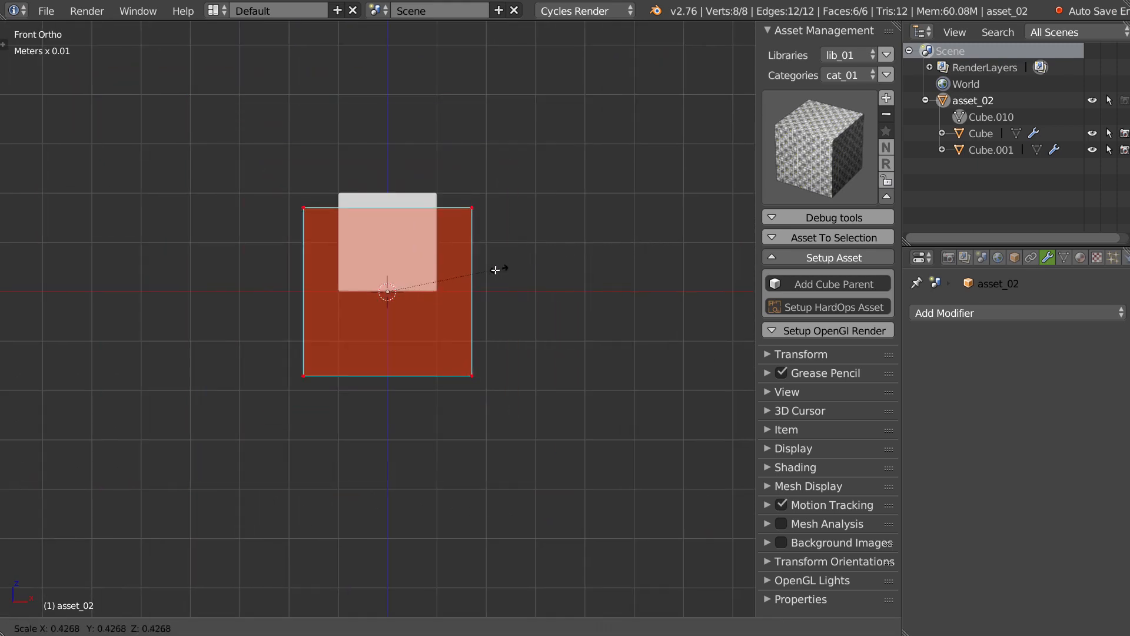
click(454, 282)
drag(386, 252, 387, 203)
Step: Set the median Z of the asset_02 cube's bottom face to 0 and return to Object Mode
middle_drag(387, 218, 433, 183)
scroll(474, 254, up, 4)
scroll(437, 196, up, 2)
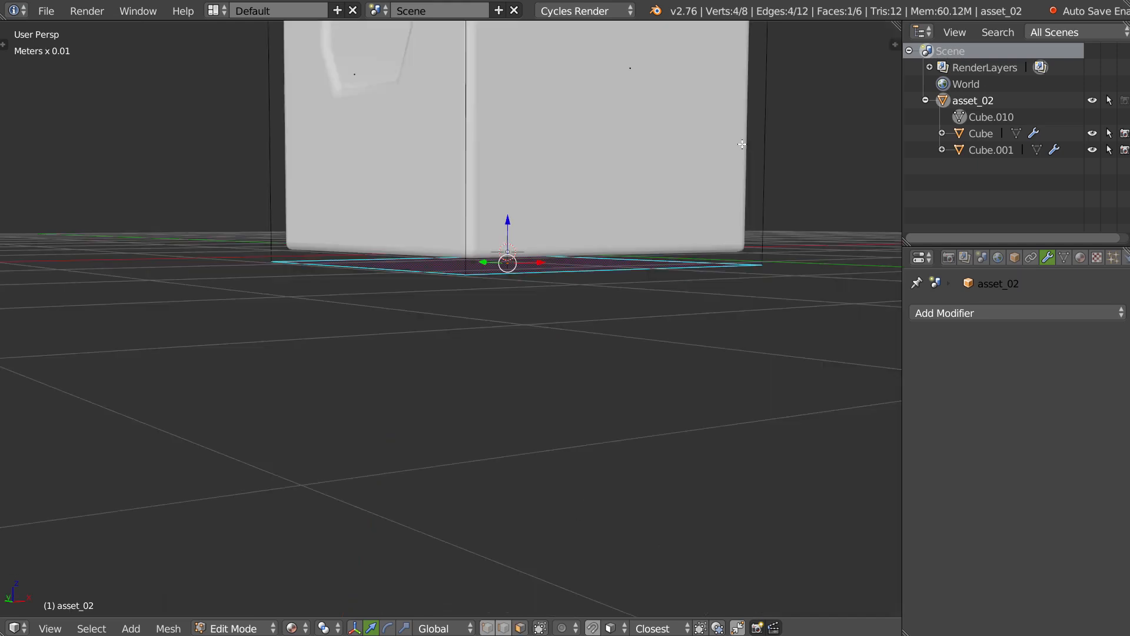
key(n)
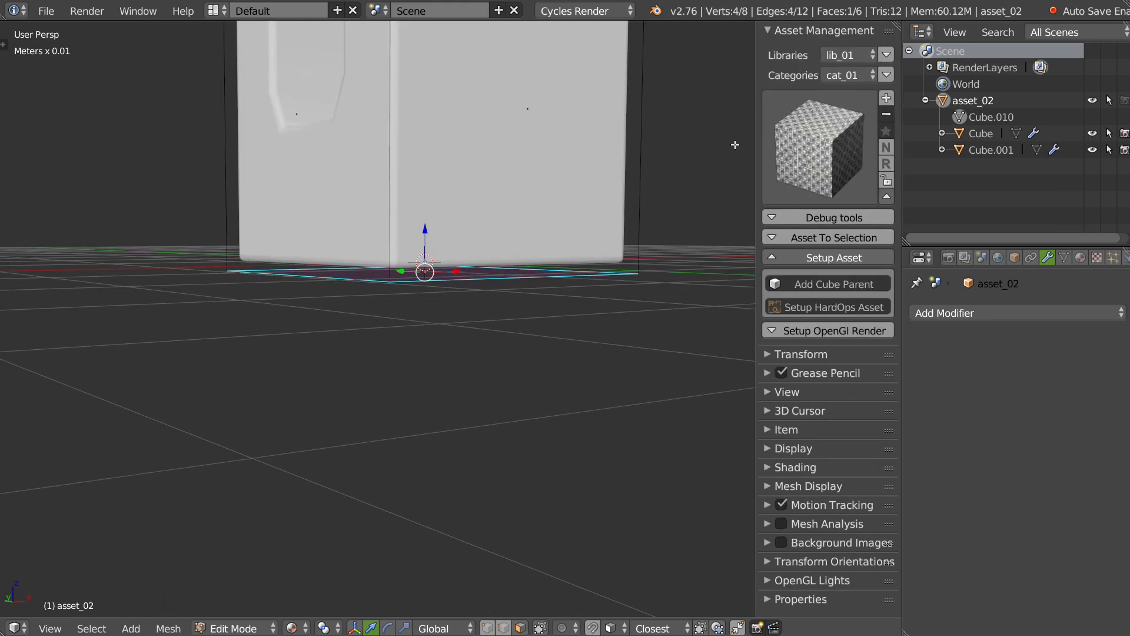
click(796, 356)
click(815, 426)
text(0)
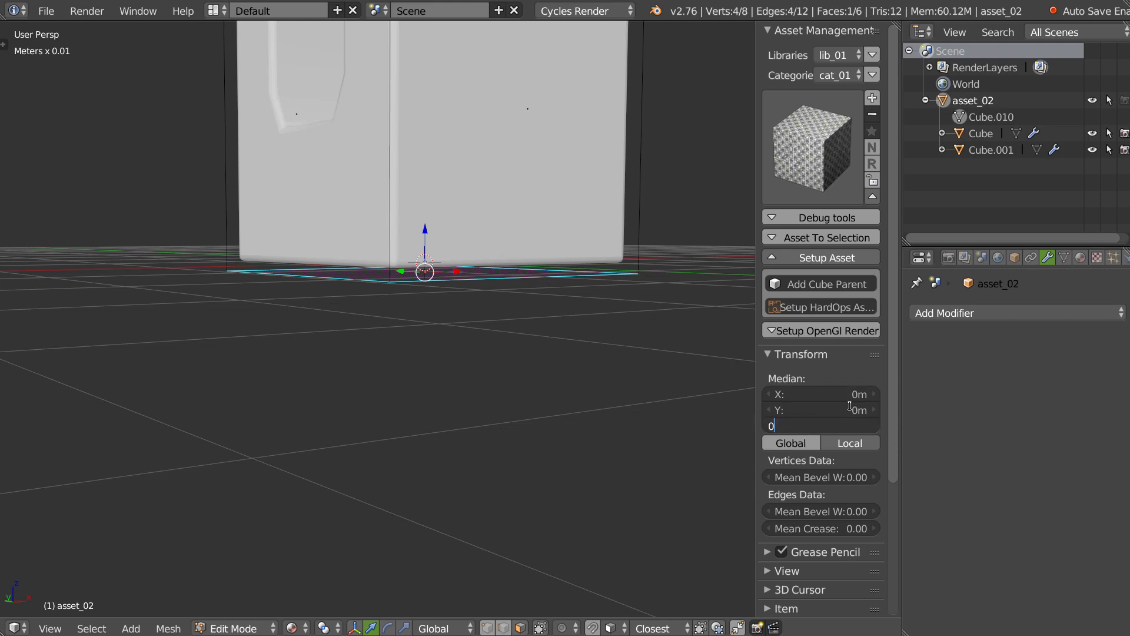
key(Return)
middle_drag(380, 251, 389, 235)
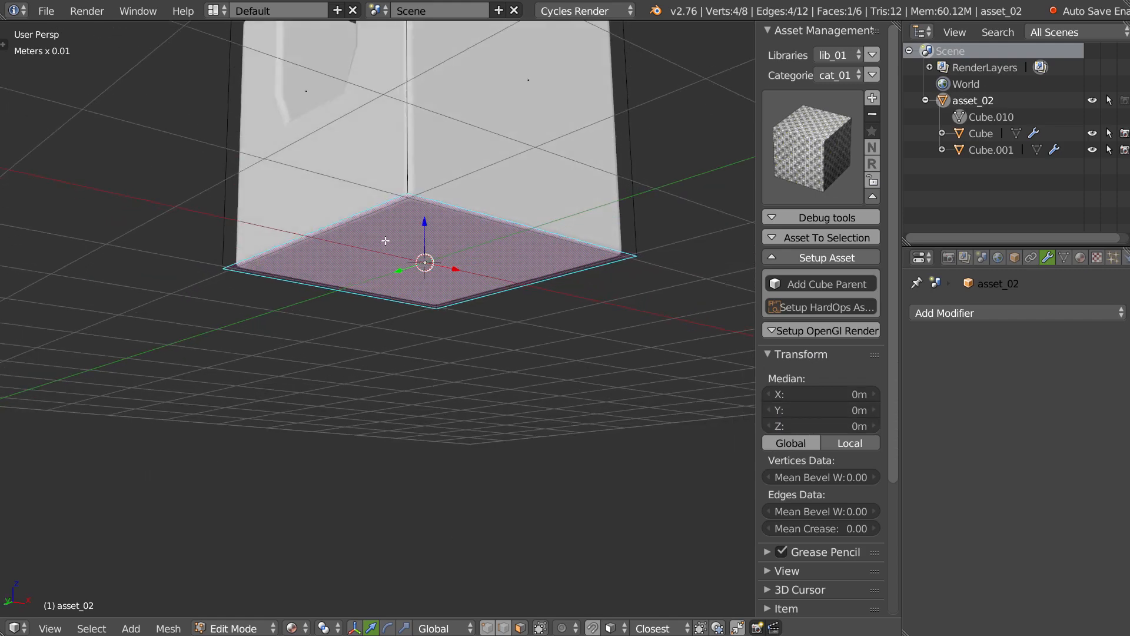
key(shift+s)
click(276, 180)
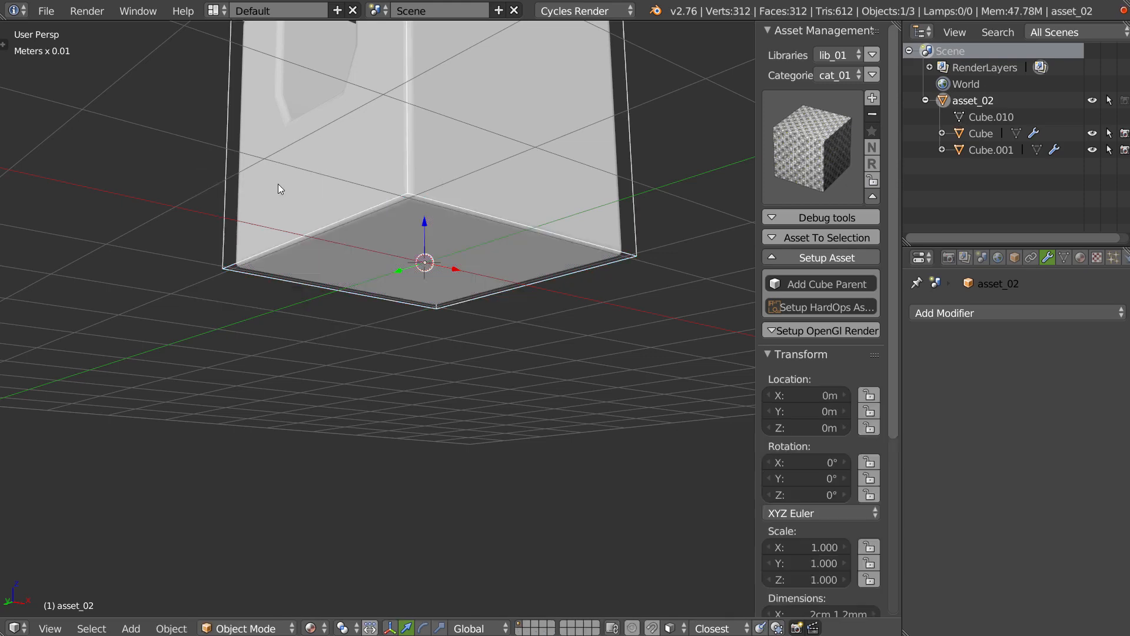
Step: Assign the existing Material.001 to the small inner cube, Cube.001
middle_drag(279, 184, 428, 266)
scroll(495, 233, down, 2)
shift+middle_drag(497, 232, 471, 283)
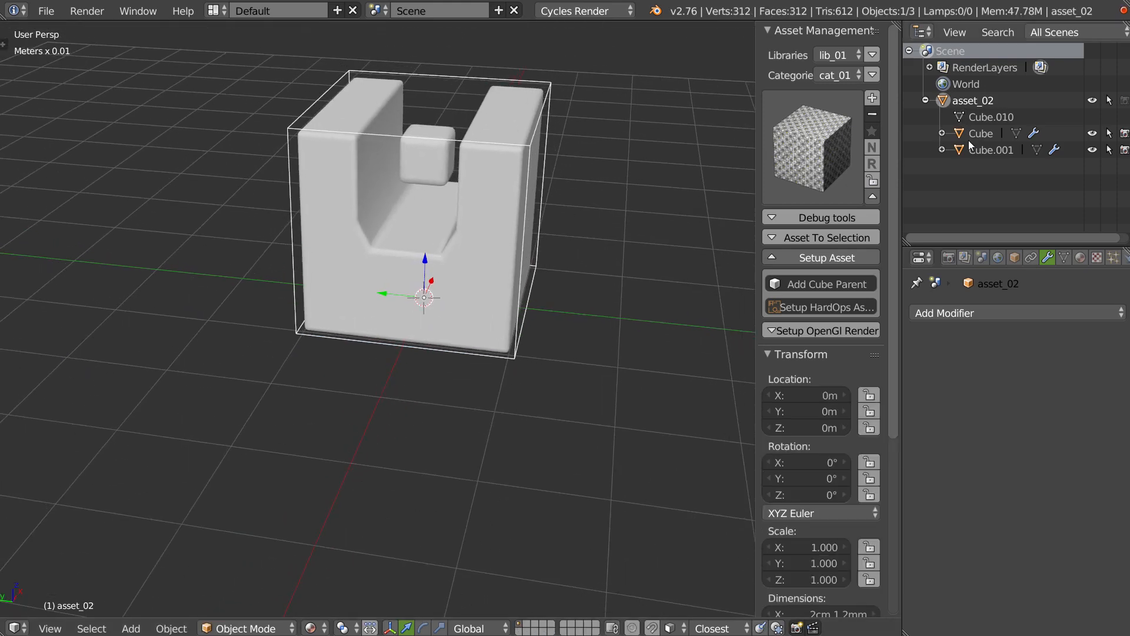
click(927, 101)
click(927, 102)
right_click(406, 163)
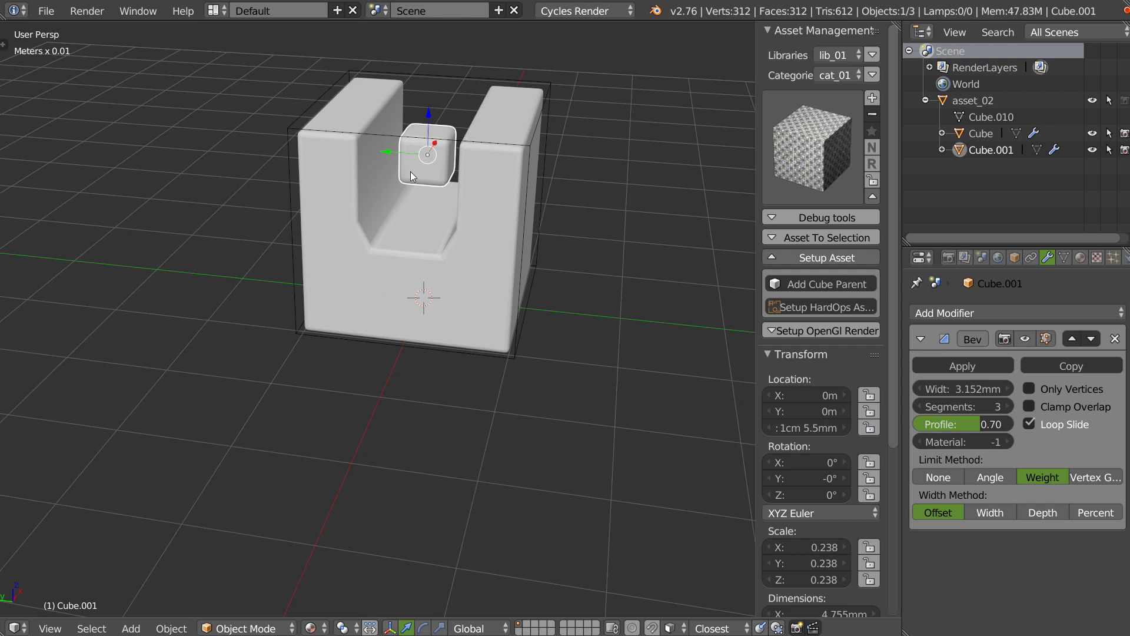
click(1080, 258)
click(922, 365)
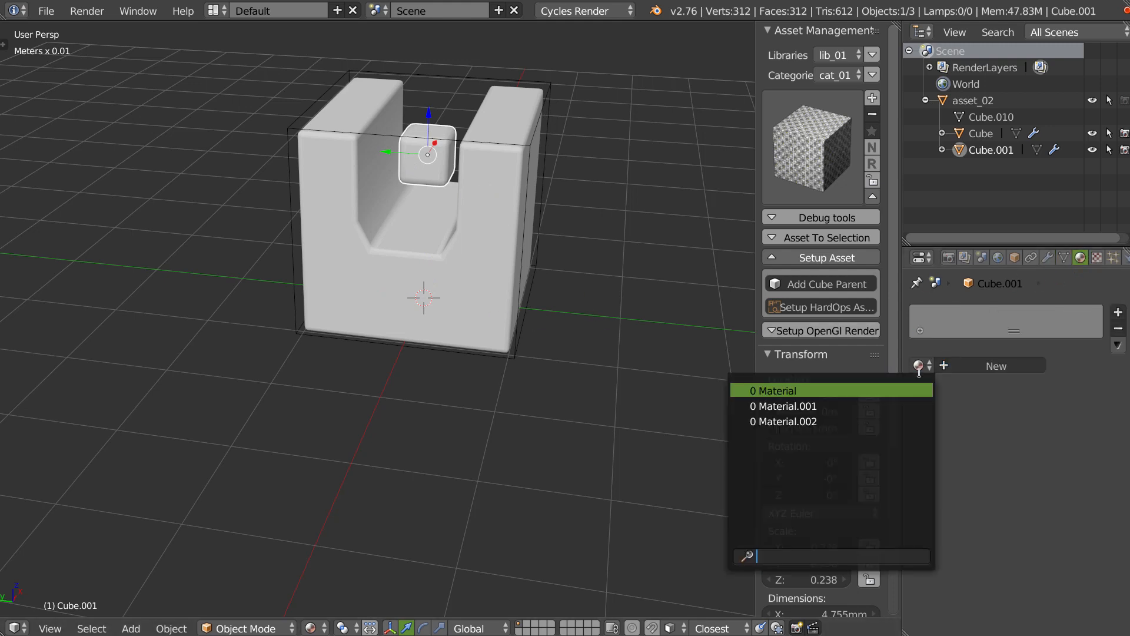
click(800, 406)
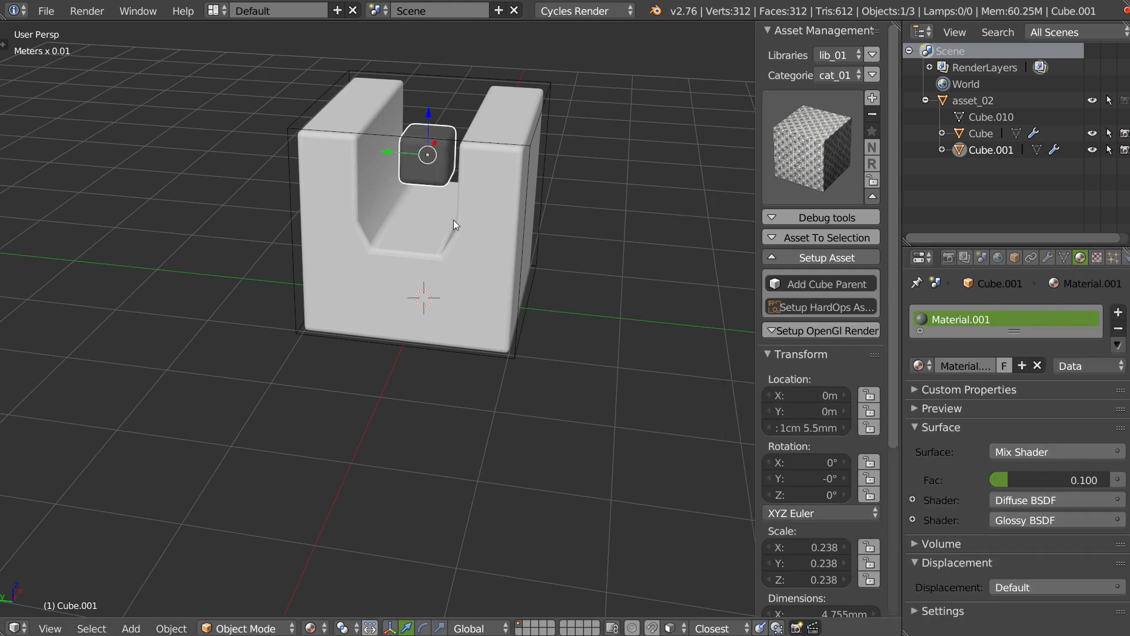
Step: Open a Node Editor beside the 3D view and show the material nodes of the small cube
middle_drag(453, 221, 479, 223)
key(space)
key(space)
click(543, 317)
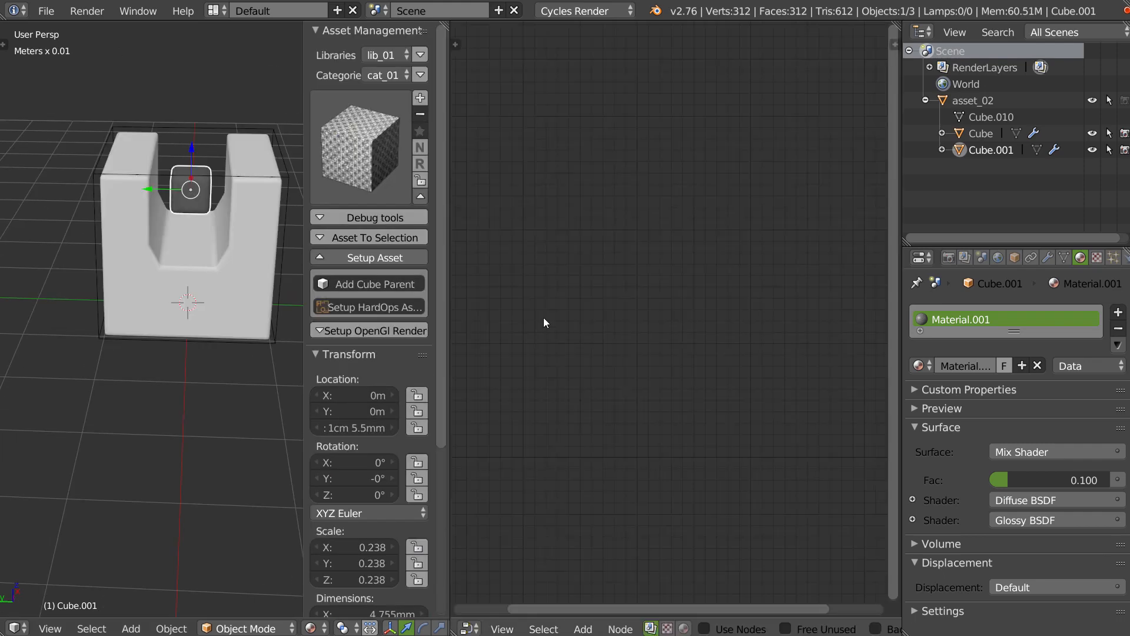
key(n)
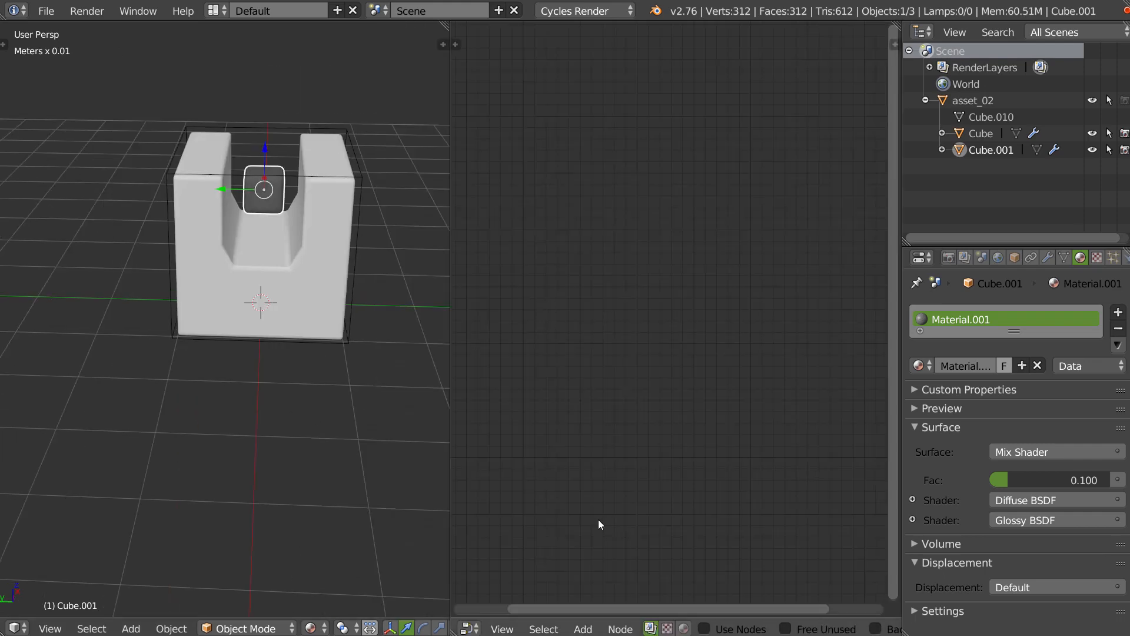
click(683, 628)
Step: Set the Diffuse BSDF color of Material.001 to red
middle_drag(553, 377, 654, 357)
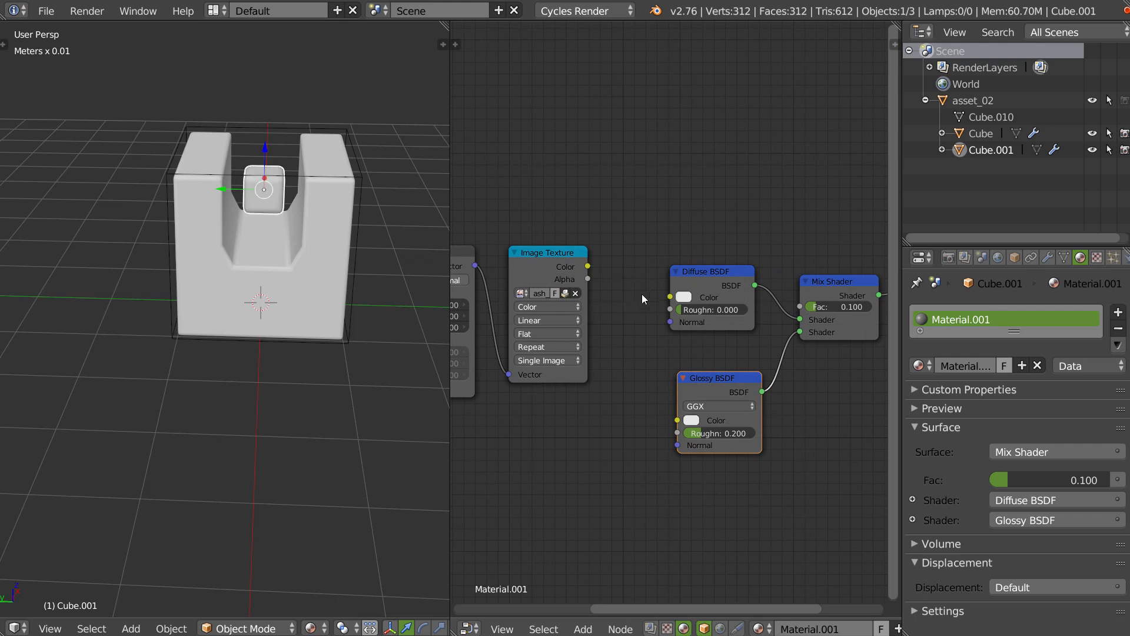
click(686, 297)
click(721, 218)
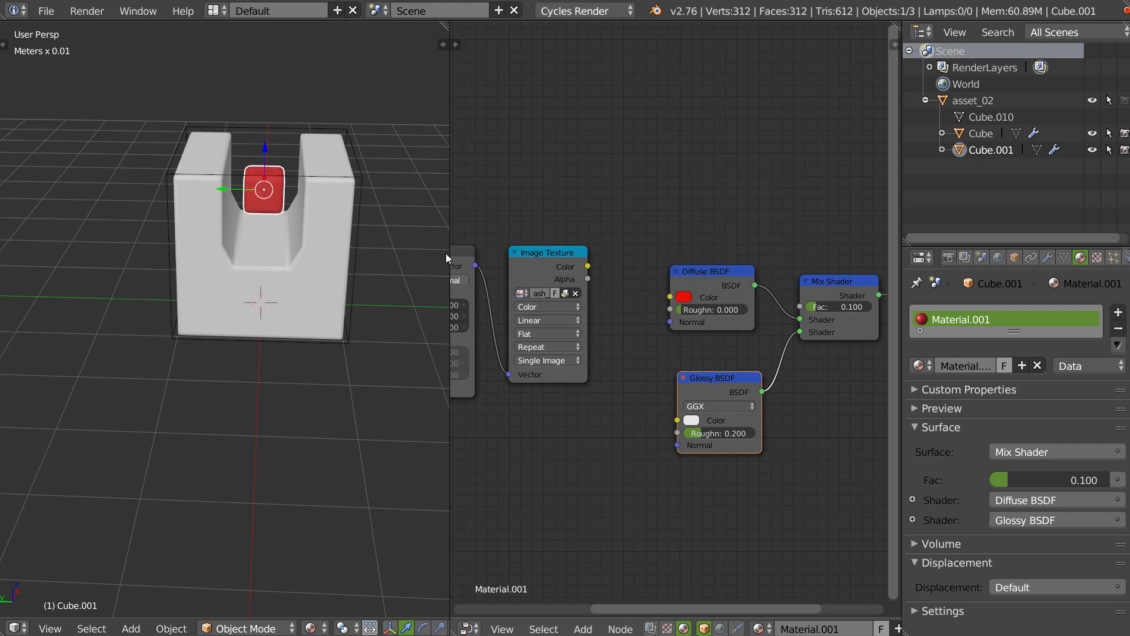
Step: Assign Material.001 to the large notched cube and make it a single-user copy
right_click(274, 278)
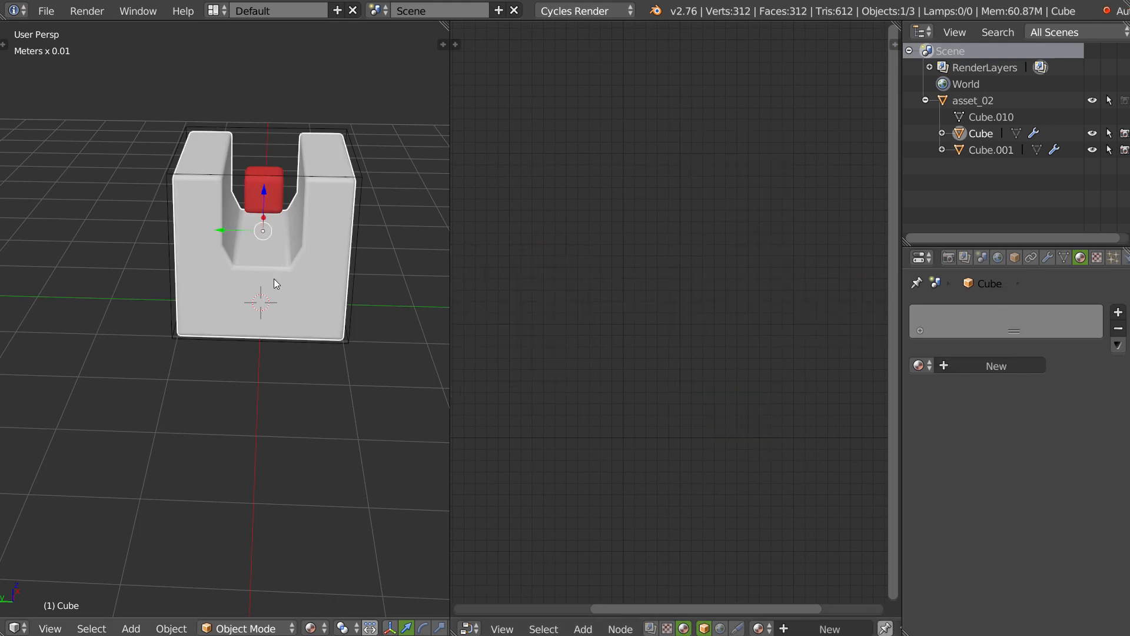
click(919, 366)
click(788, 405)
click(986, 366)
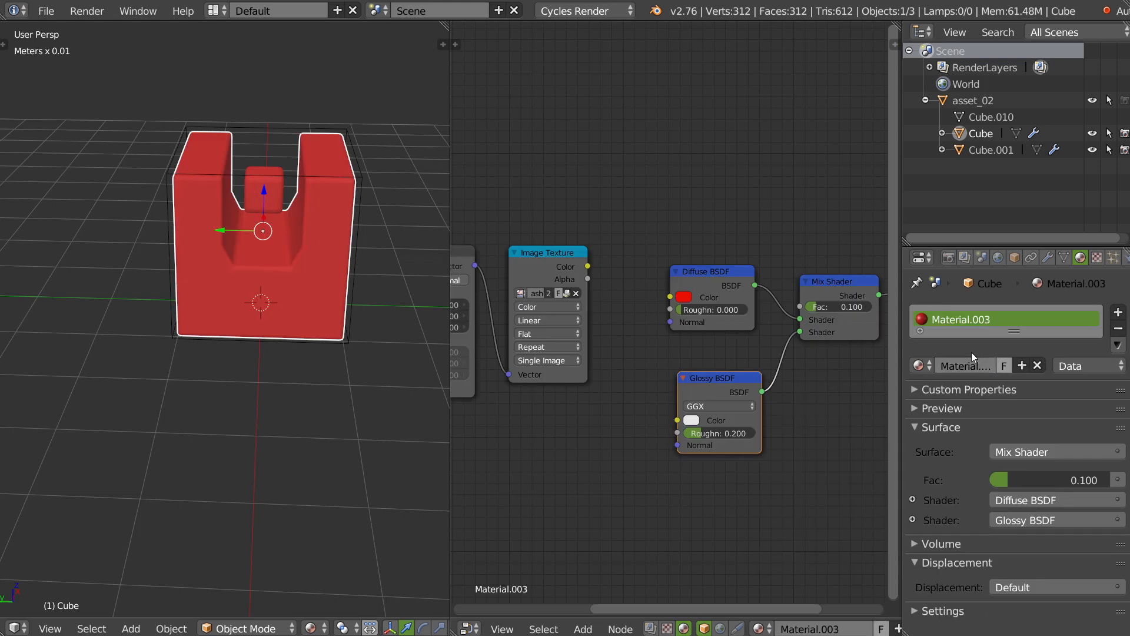
Step: Set the large cube's Diffuse BSDF color to green (R 0.233, G 0.800, B 0.000) and close the Node Editor
click(686, 297)
drag(708, 184, 605, 185)
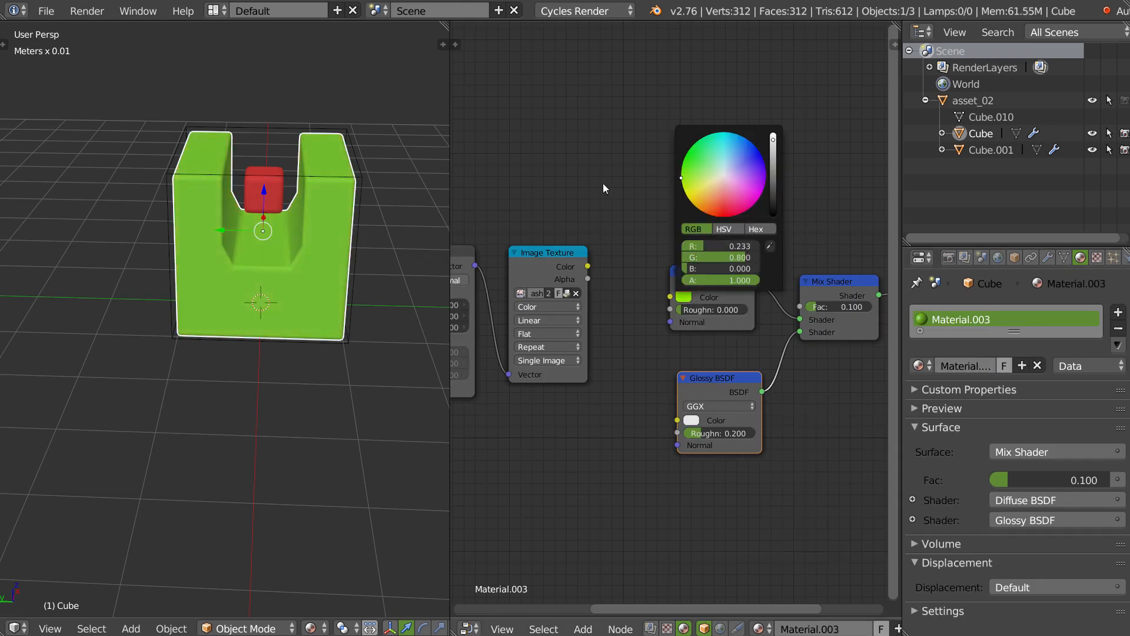
middle_drag(213, 253, 311, 270)
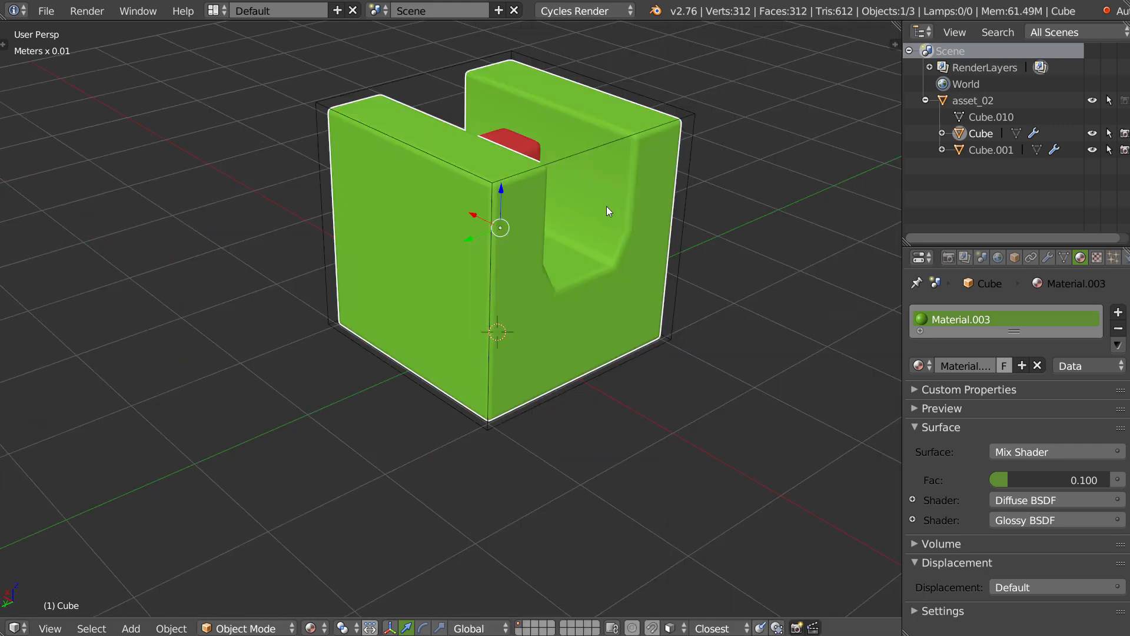
middle_drag(608, 209, 570, 259)
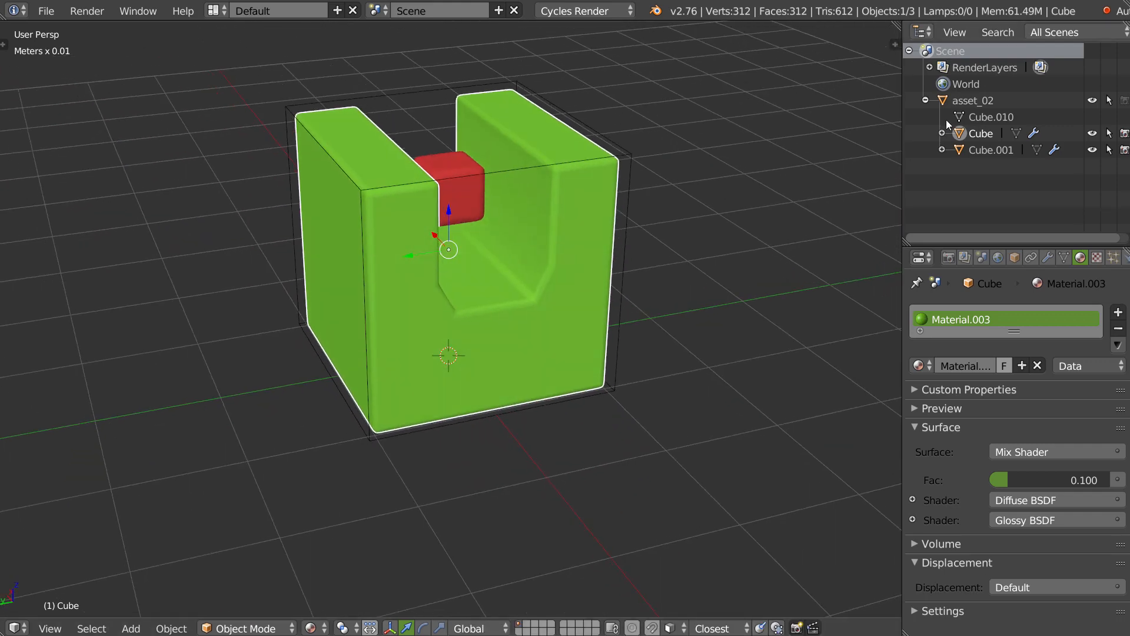
Step: Show the Asset Management settings and collapse the asset tools and the Transform section
key(n)
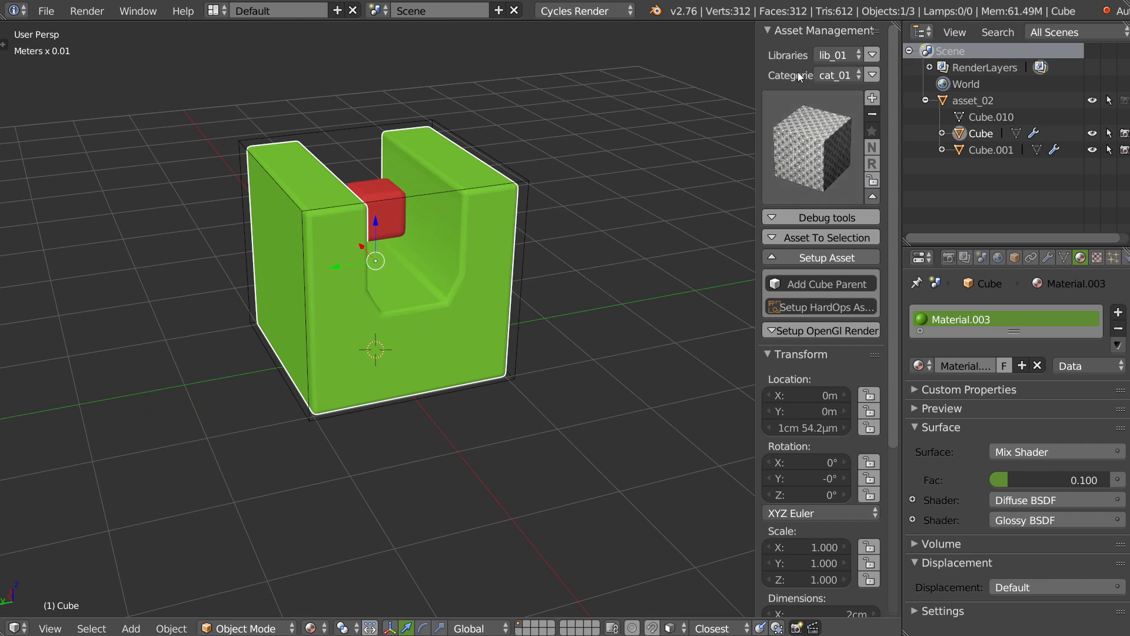
click(846, 263)
click(873, 197)
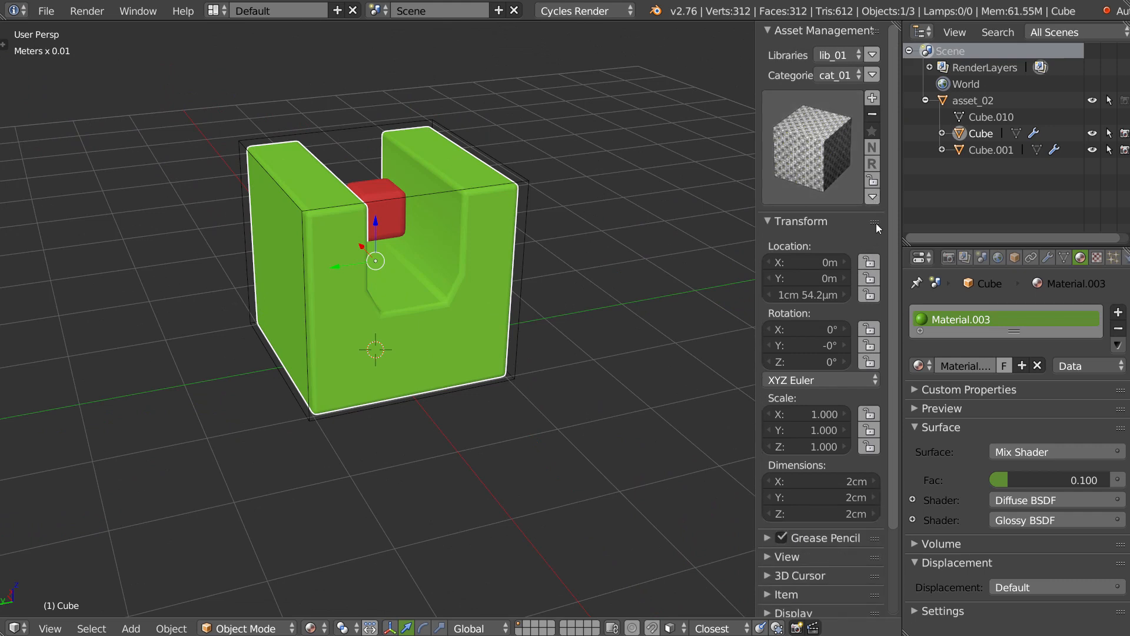
click(789, 224)
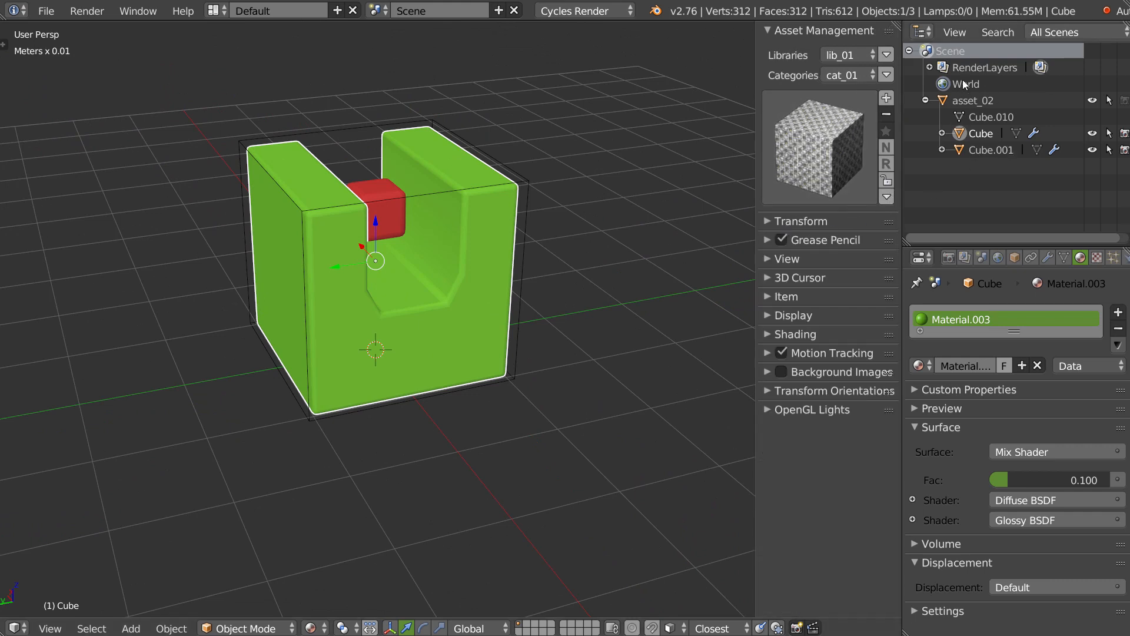
Step: Select the asset_02 parent, preview it in Rendered shading, and switch the viewport to Solid shading
click(971, 100)
mouse_move(511, 134)
middle_down()
mouse_move(440, 133)
mouse_move(462, 103)
mouse_move(398, 195)
middle_up()
key(z)
click(483, 147)
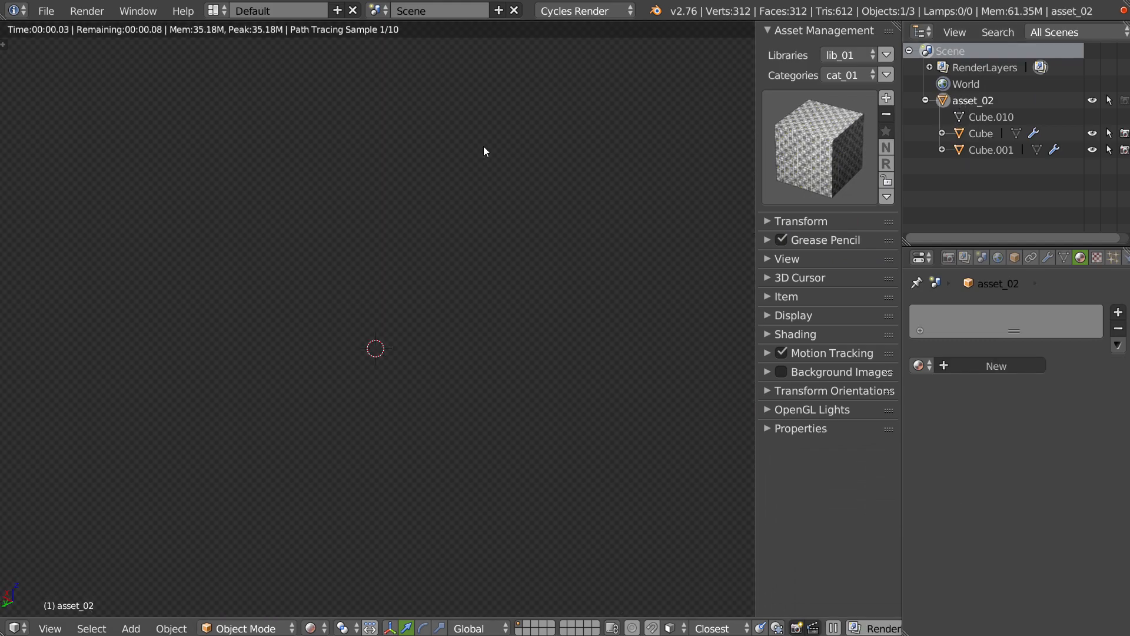
key(z)
click(419, 98)
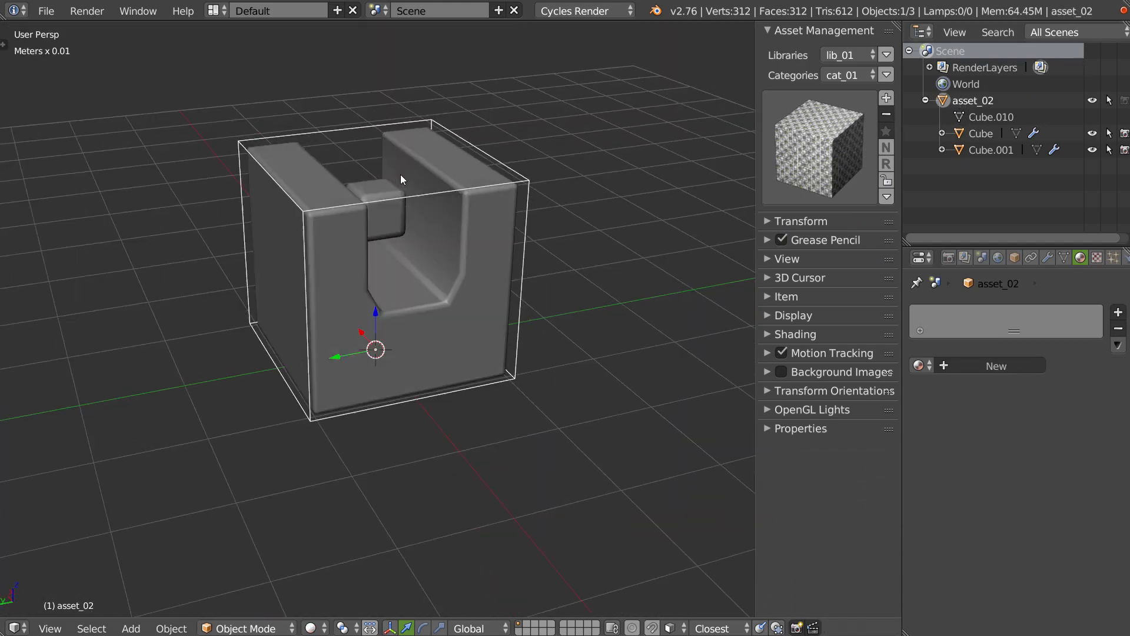
Step: Review asset_02's object display and Cycles ray visibility settings, and collapse the Cycles Settings section
middle_drag(417, 174, 406, 176)
click(1014, 257)
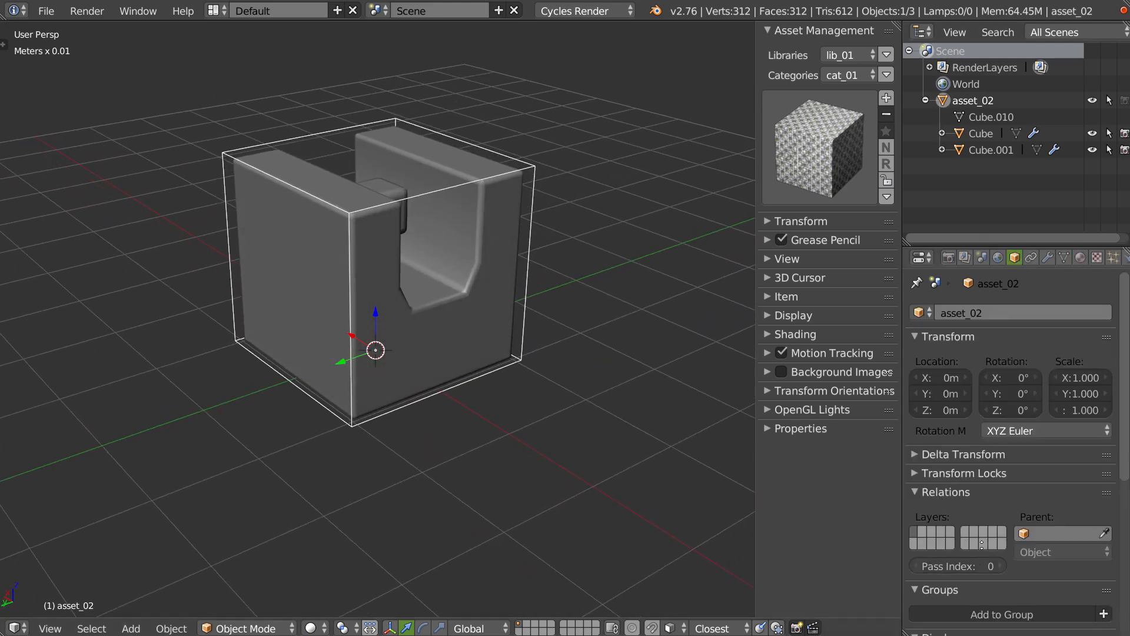
scroll(952, 422, down, 10)
scroll(980, 312, down, 5)
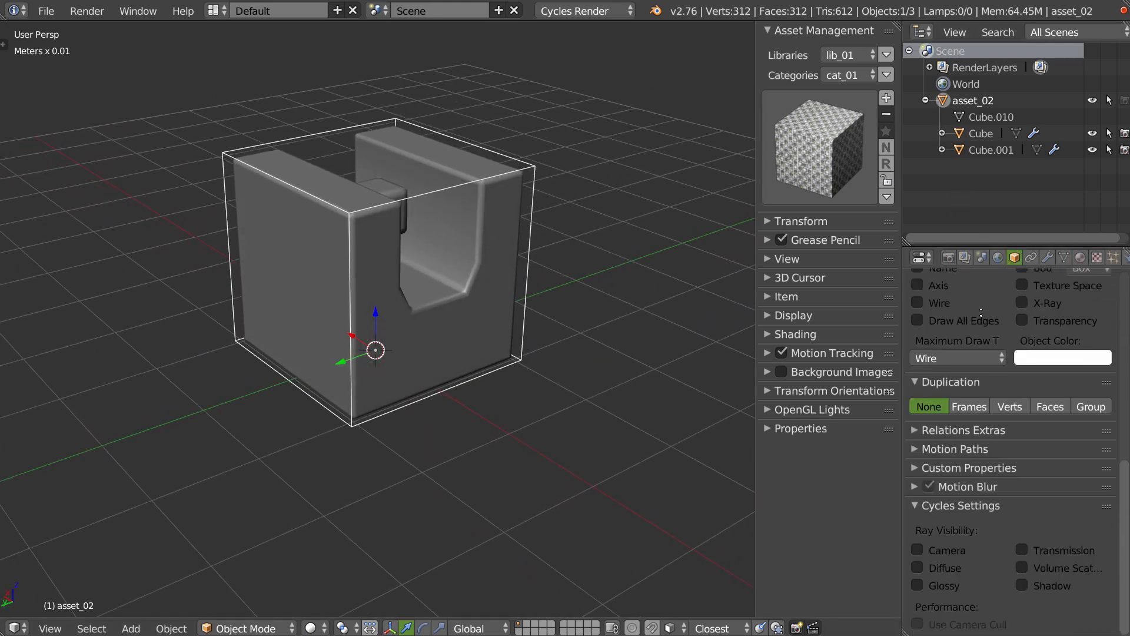
click(941, 509)
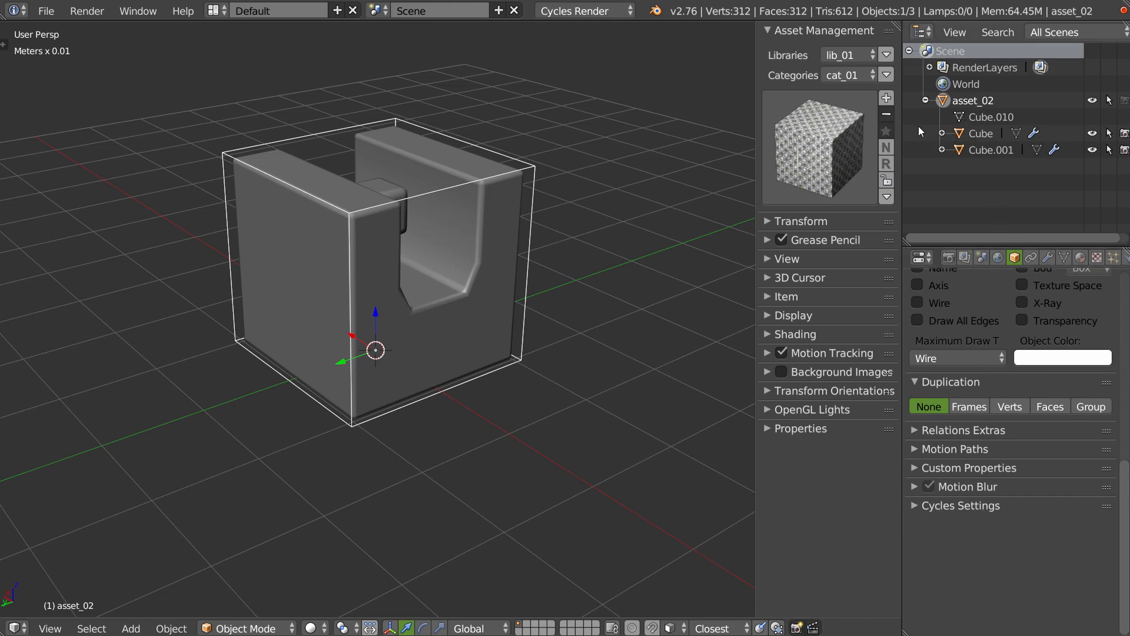
middle_drag(518, 229, 392, 189)
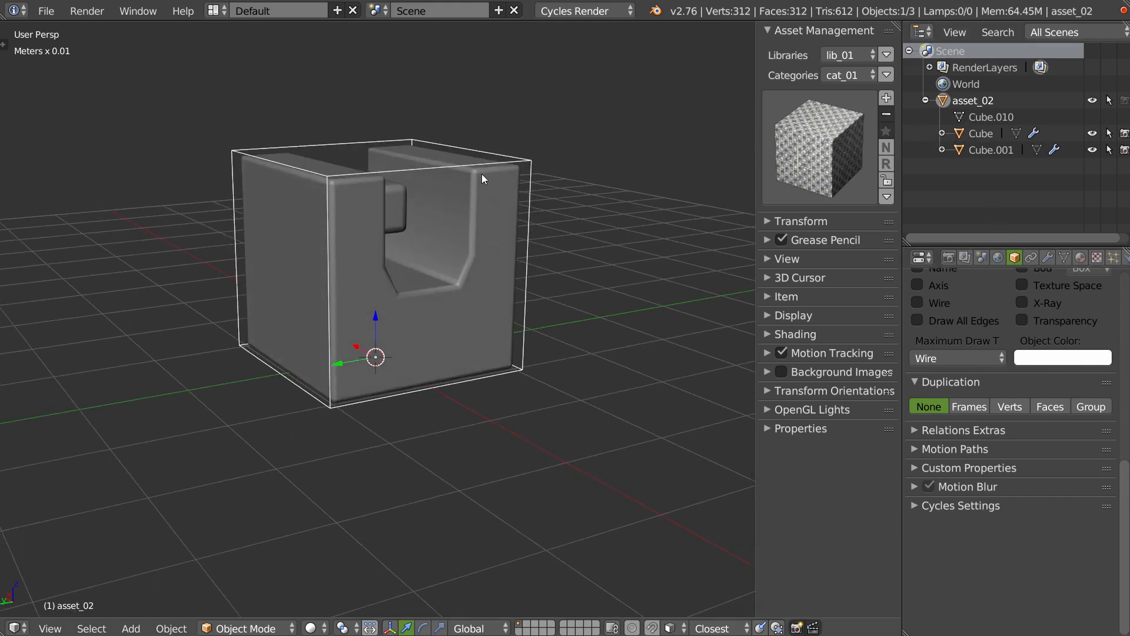
middle_drag(481, 175, 447, 252)
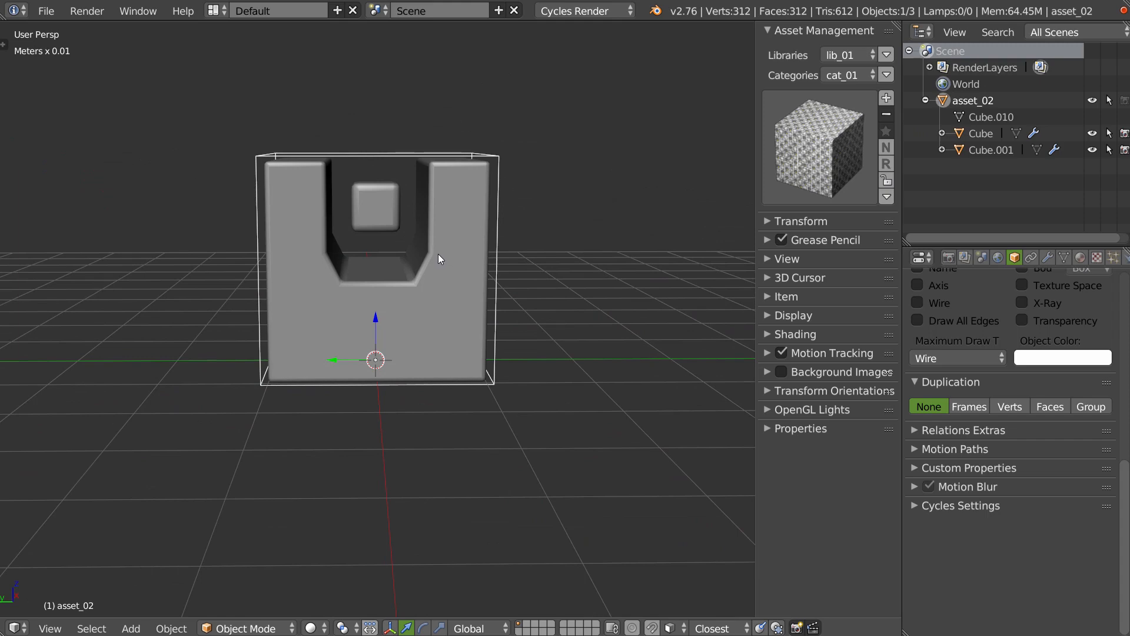
middle_drag(407, 273, 376, 377)
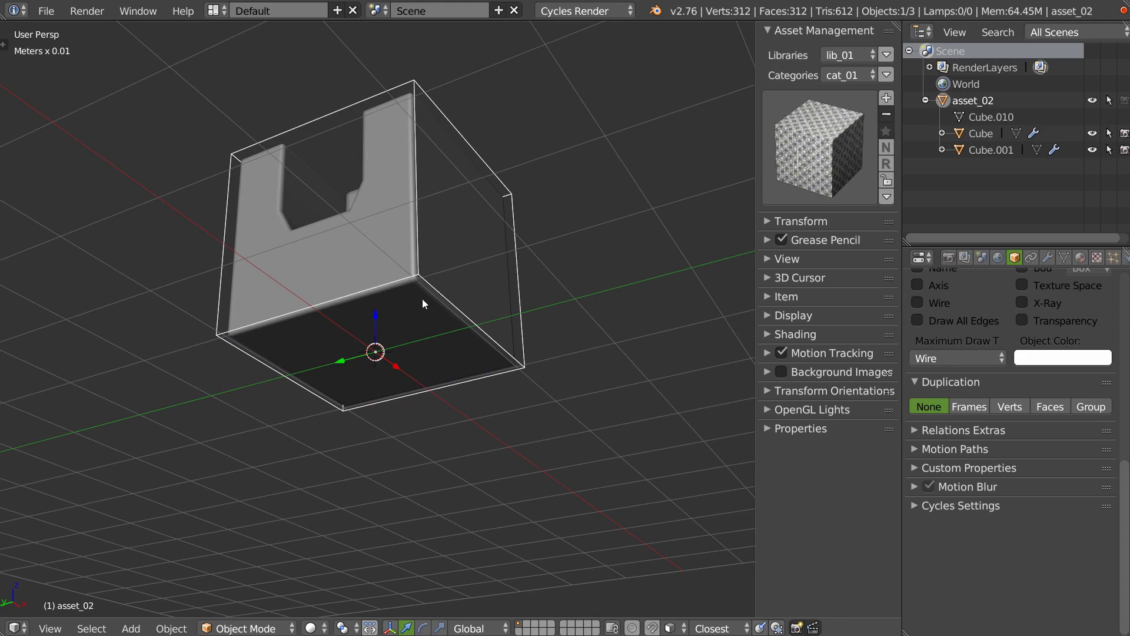
middle_drag(423, 299, 437, 345)
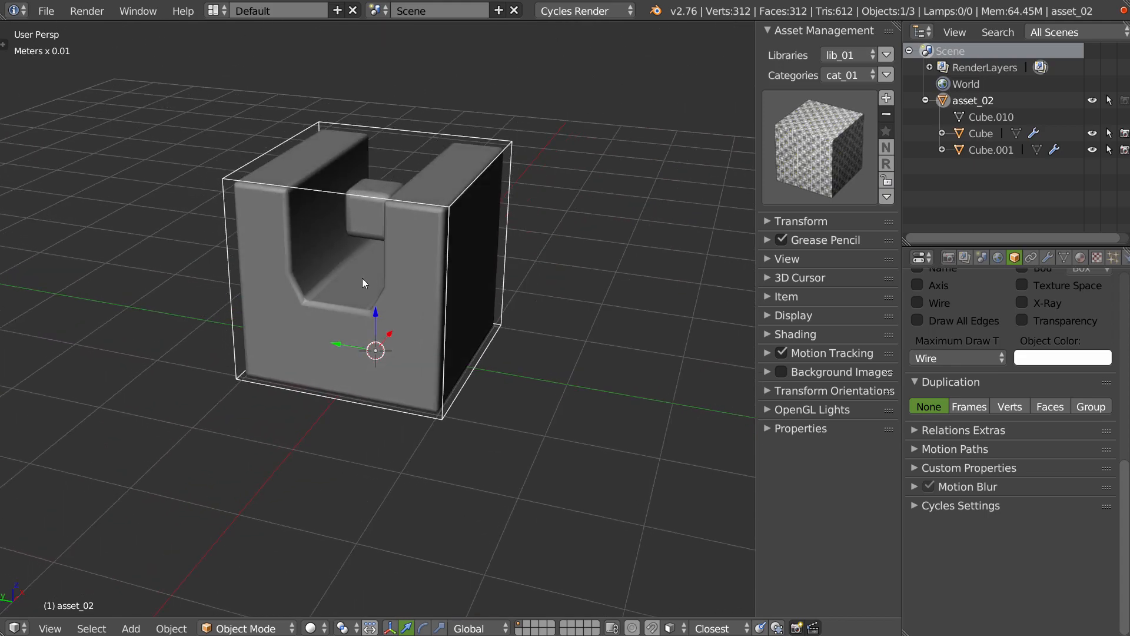
middle_drag(362, 278, 415, 212)
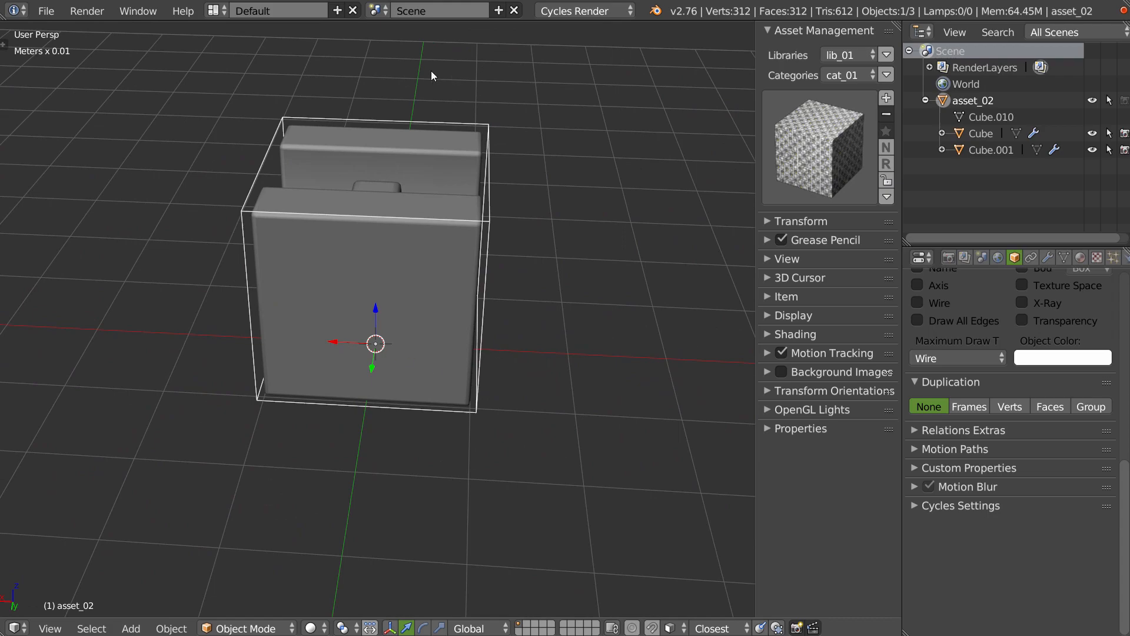
middle_drag(431, 72, 319, 93)
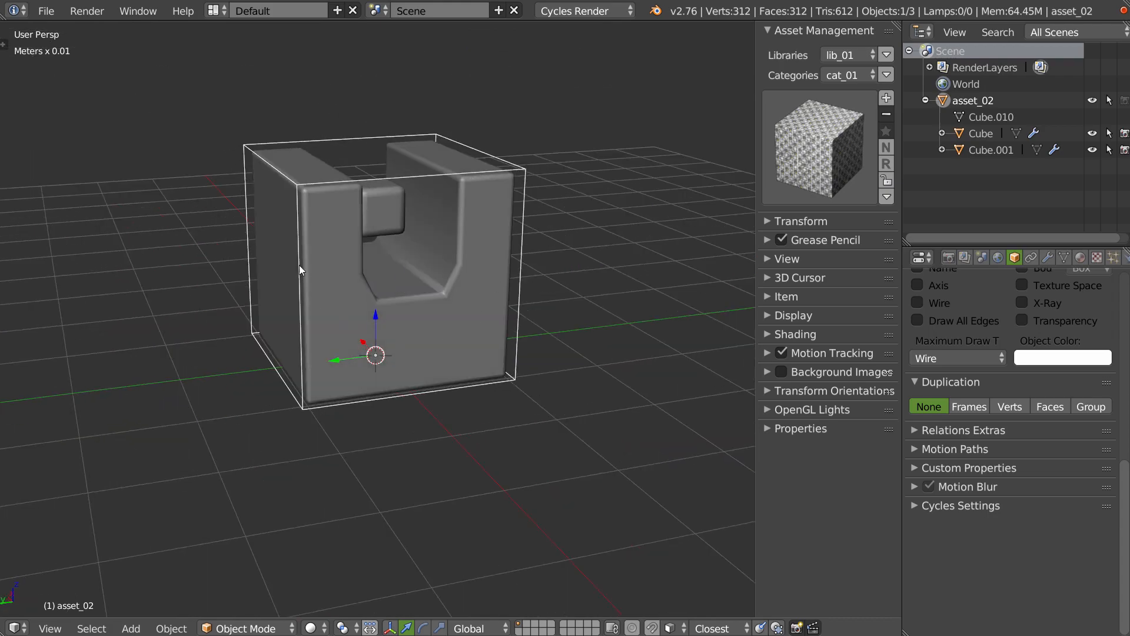
Step: Add an Empty at the 3D cursor, compare its selection with the asset_02 parent, and delete the Empty
middle_drag(299, 264, 402, 337)
key(shift+a)
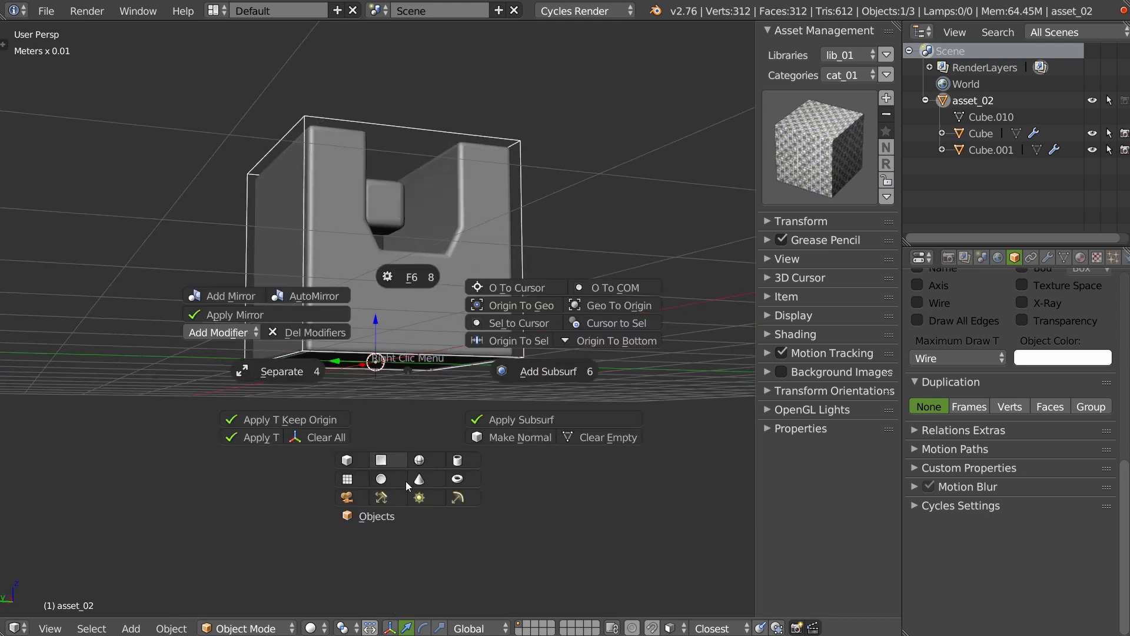
click(380, 517)
click(533, 454)
middle_drag(495, 440, 496, 365)
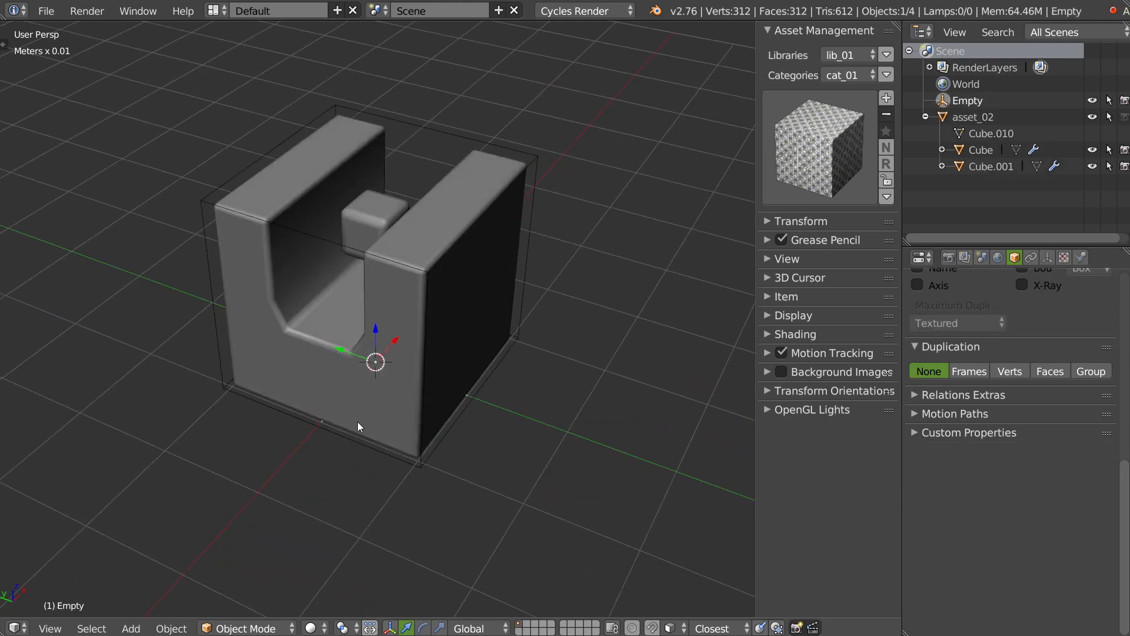
right_click(224, 387)
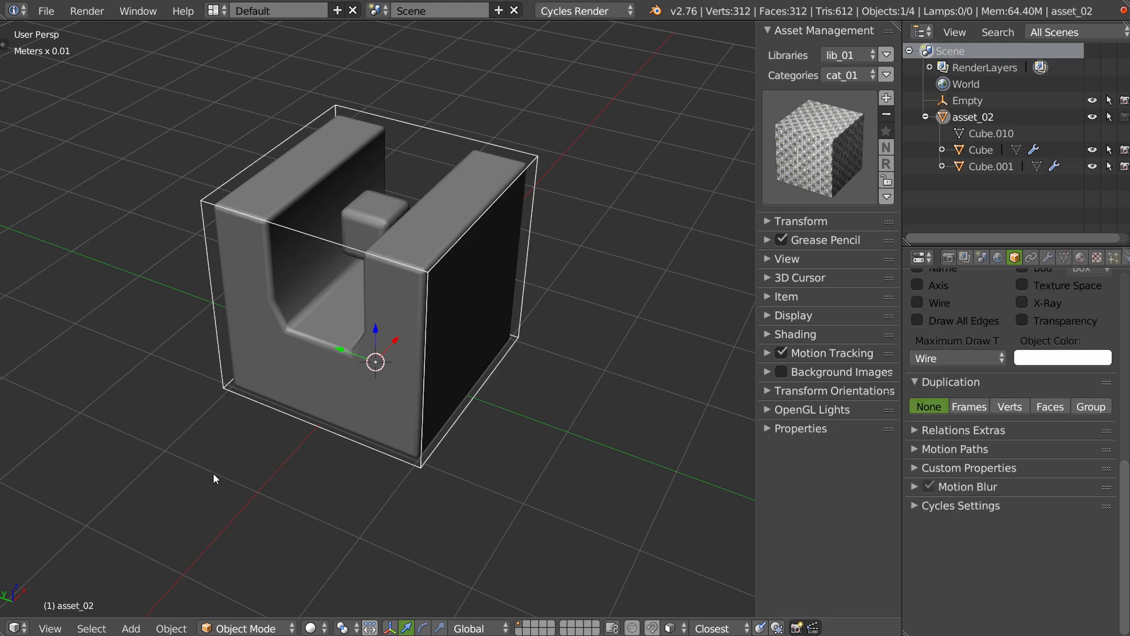
middle_drag(213, 473, 356, 458)
right_click(383, 470)
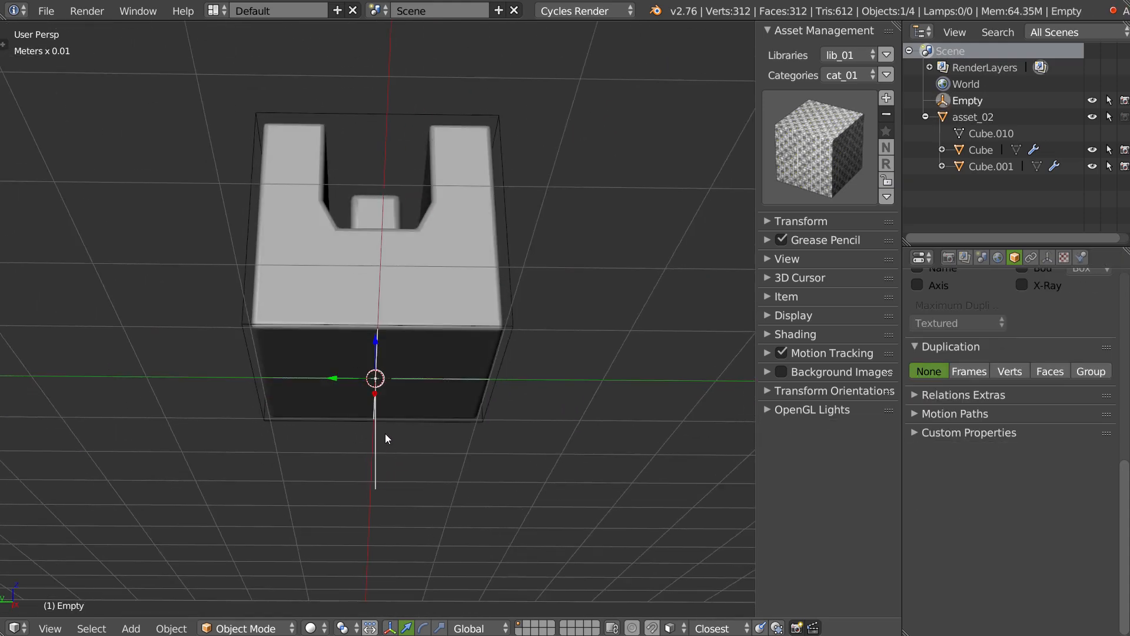
key(Delete)
middle_drag(422, 300, 518, 237)
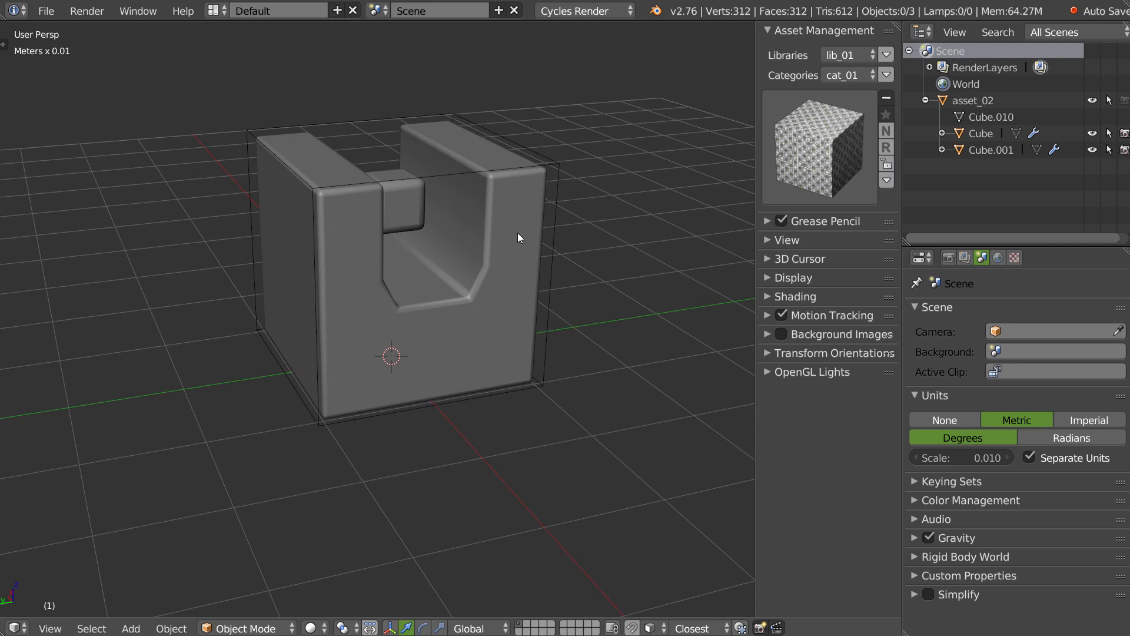
Step: Select the asset_02 parent together with its two child cubes, leaving the parent's name as it is
click(926, 100)
ctrl+click(941, 99)
middle_drag(422, 240, 439, 253)
click(925, 100)
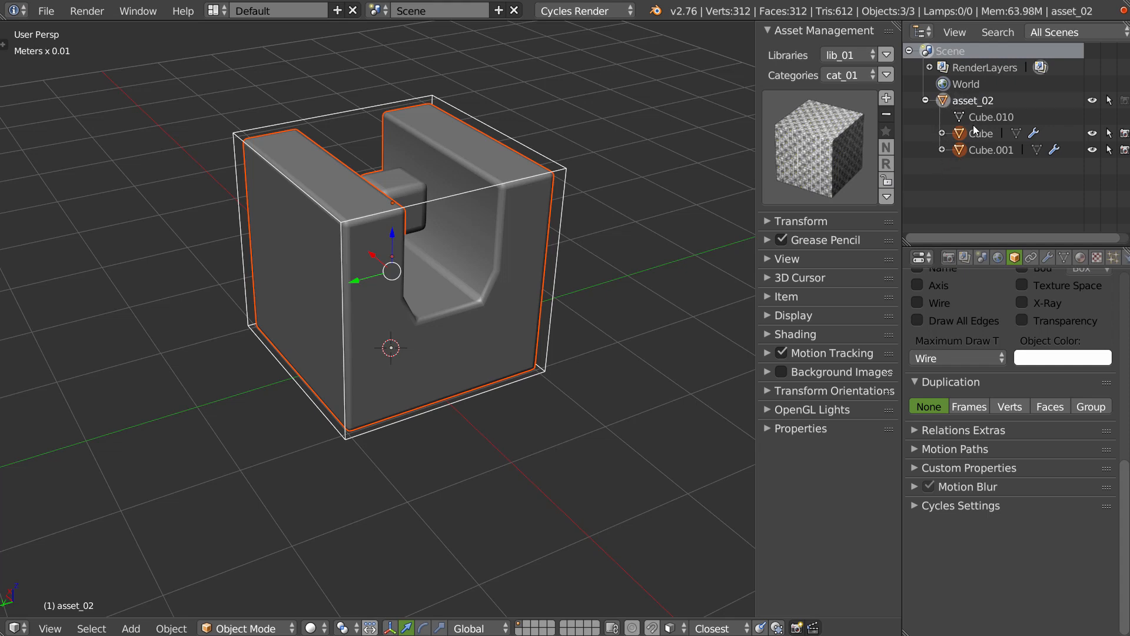
double_click(993, 101)
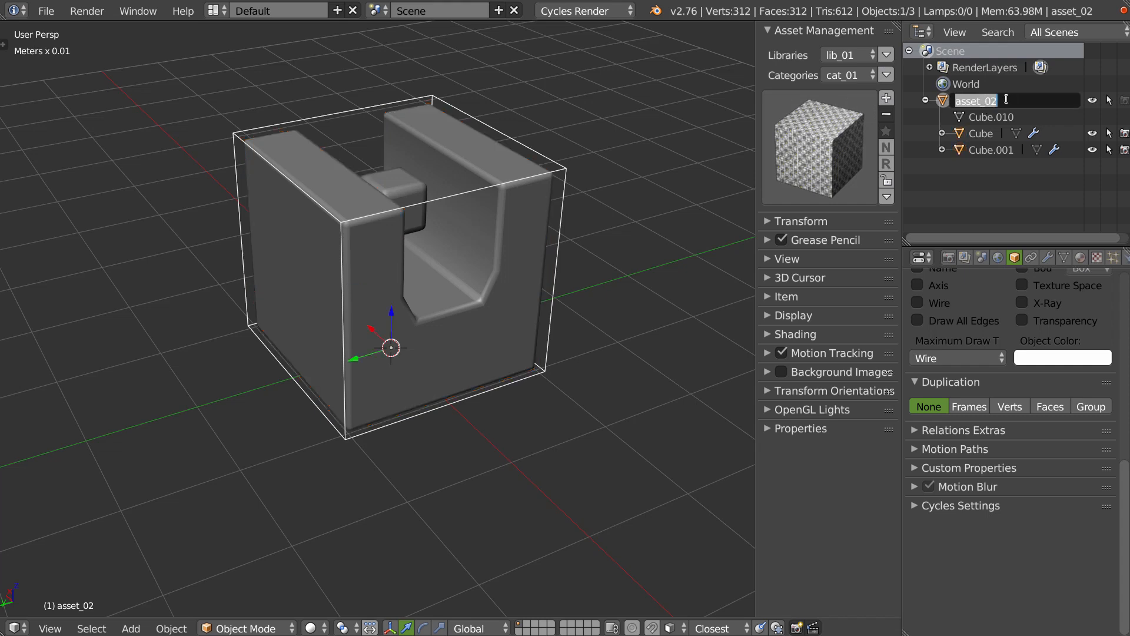
drag(1006, 99, 971, 111)
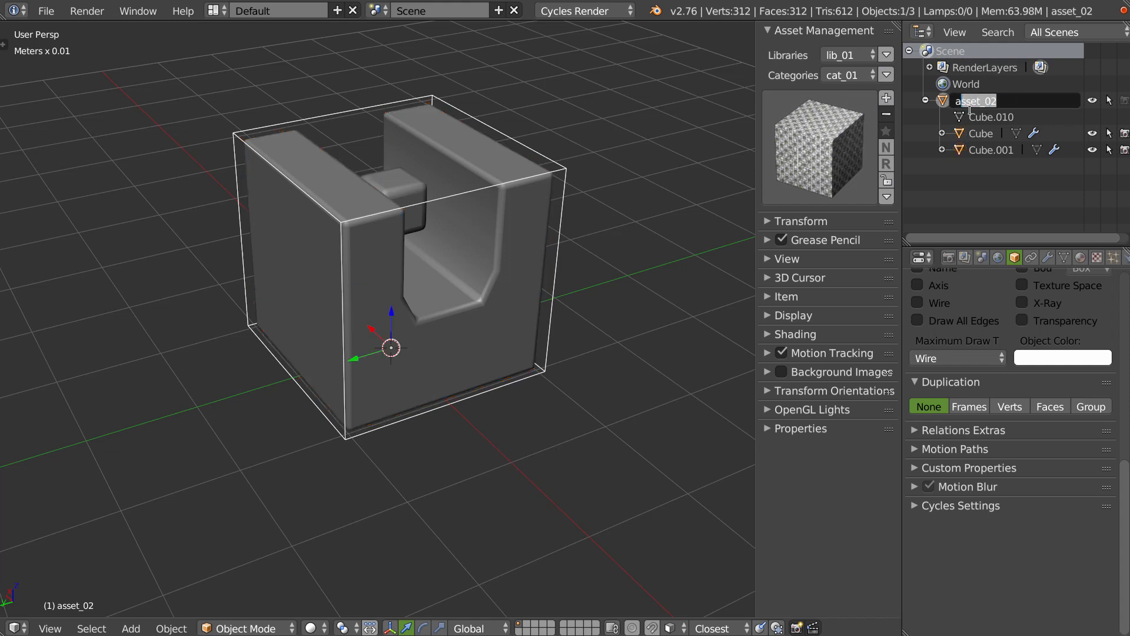
click(950, 191)
ctrl+click(943, 100)
Step: Add the selected hierarchy to cat_01 of lib_01 as Asset_02, with a rendered thumbnail and Addon material turned off
click(887, 98)
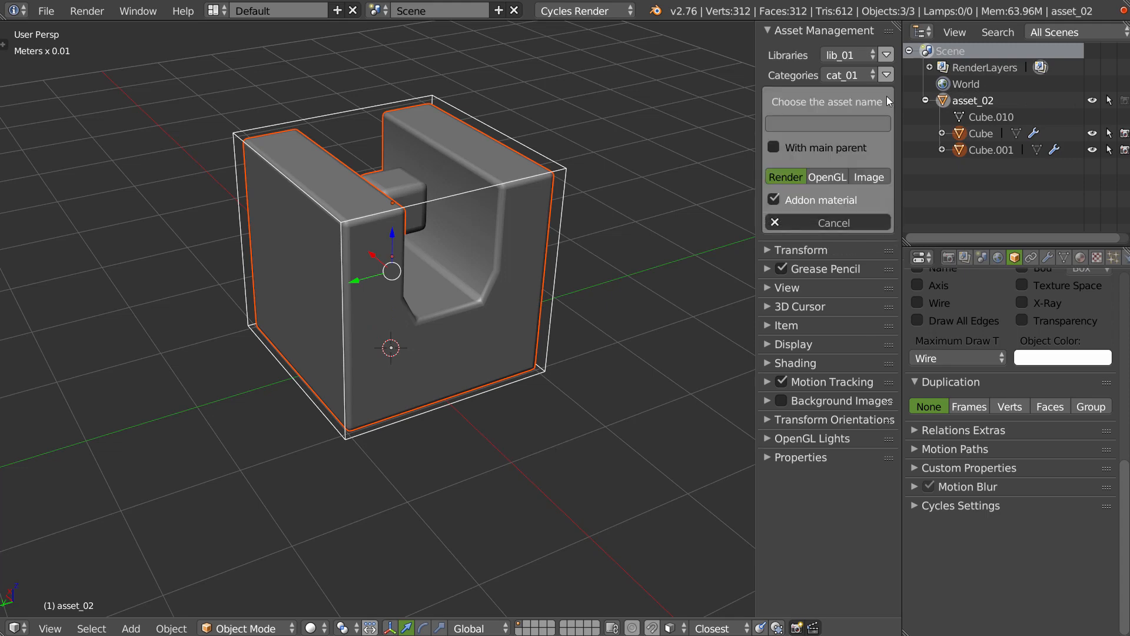
click(807, 125)
text(A)
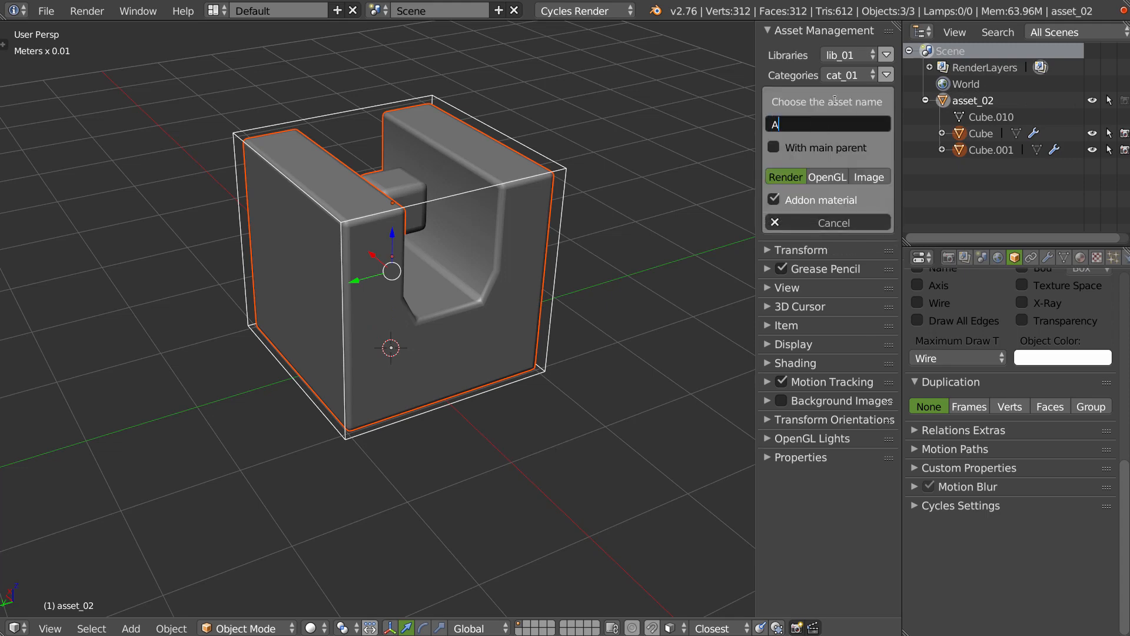
text(sset_02)
key(Return)
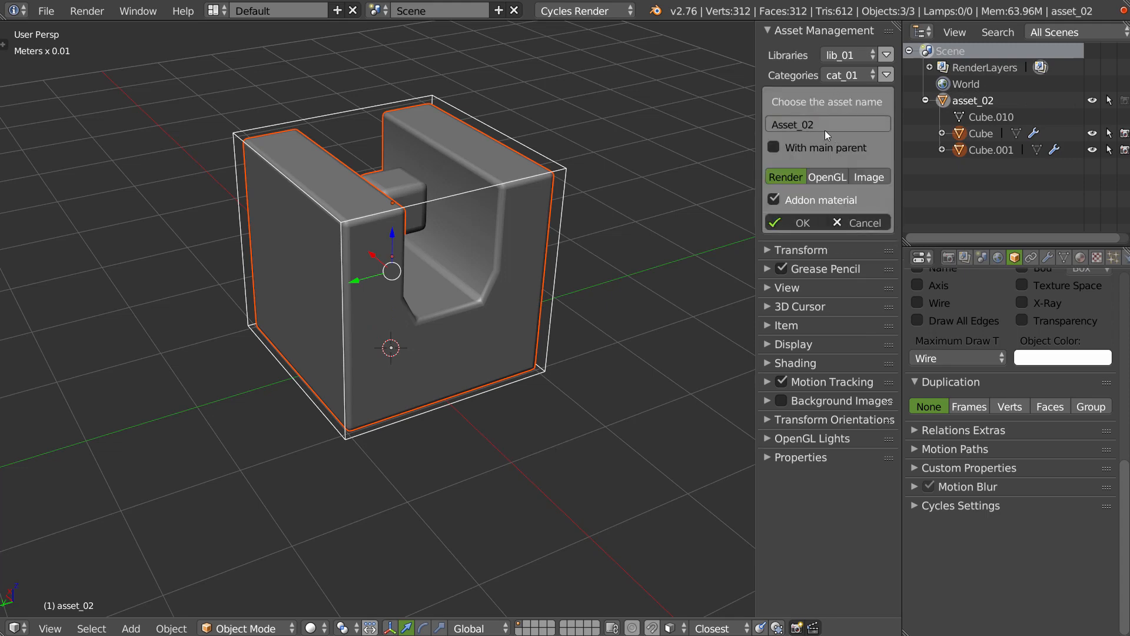
click(822, 202)
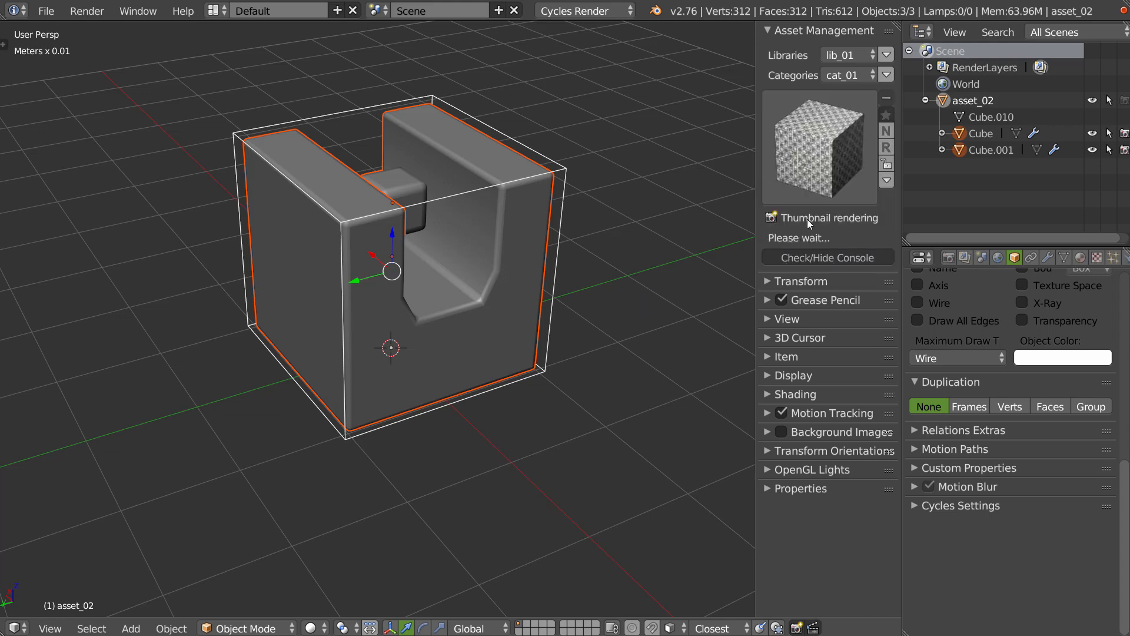
Step: Check the thumbnail rendering progress in the system console and look at the Asset_02 preview in the library
click(822, 256)
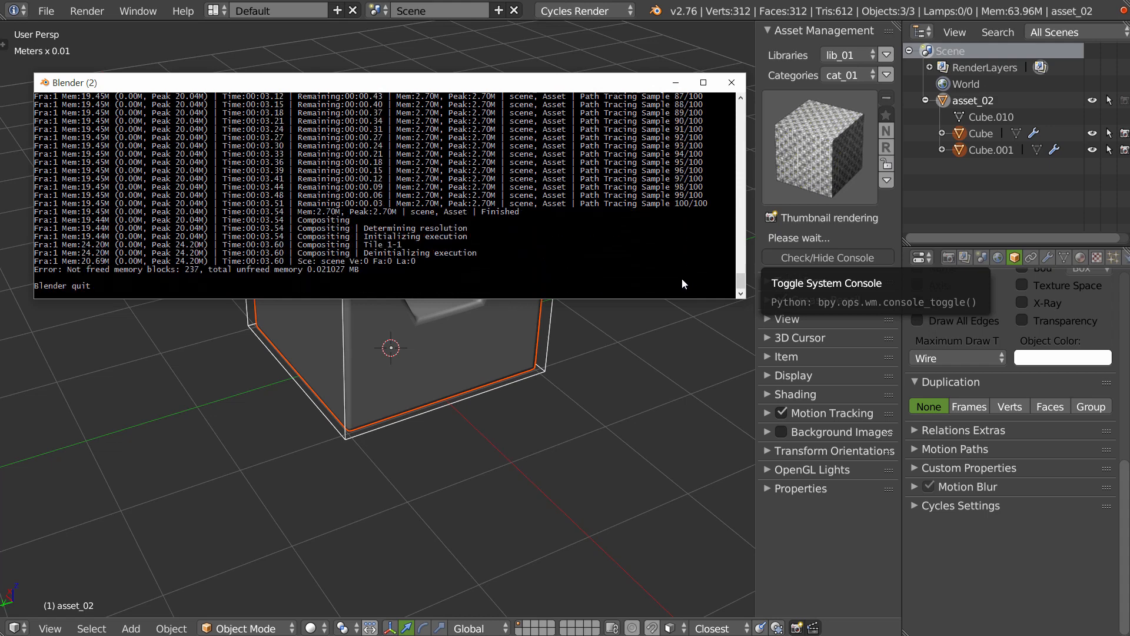
click(802, 168)
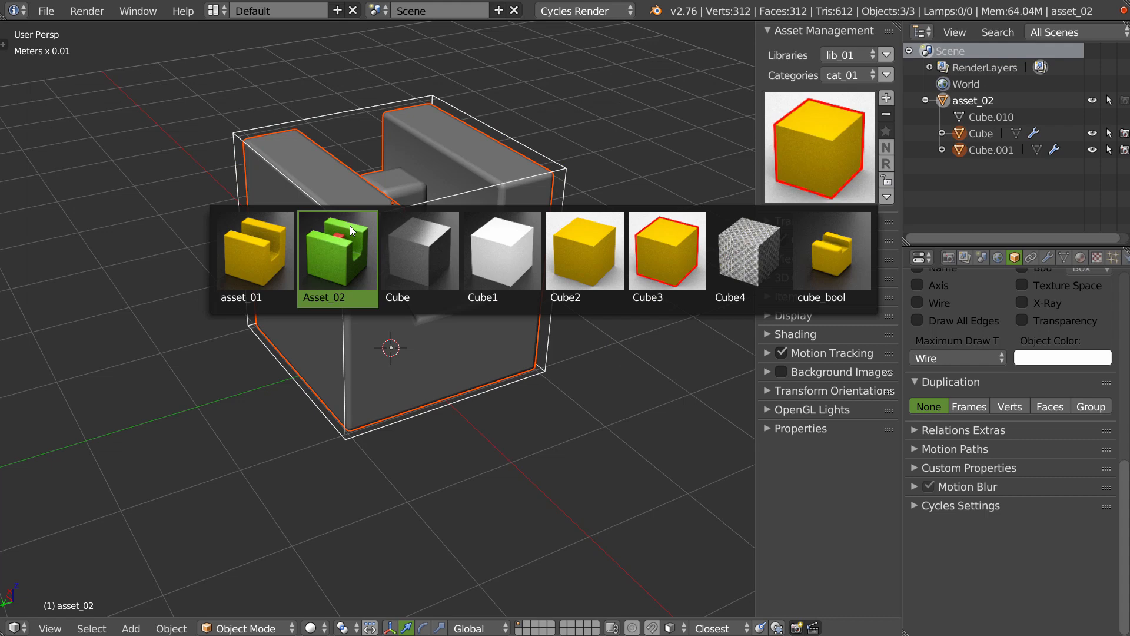
middle_drag(349, 225, 507, 220)
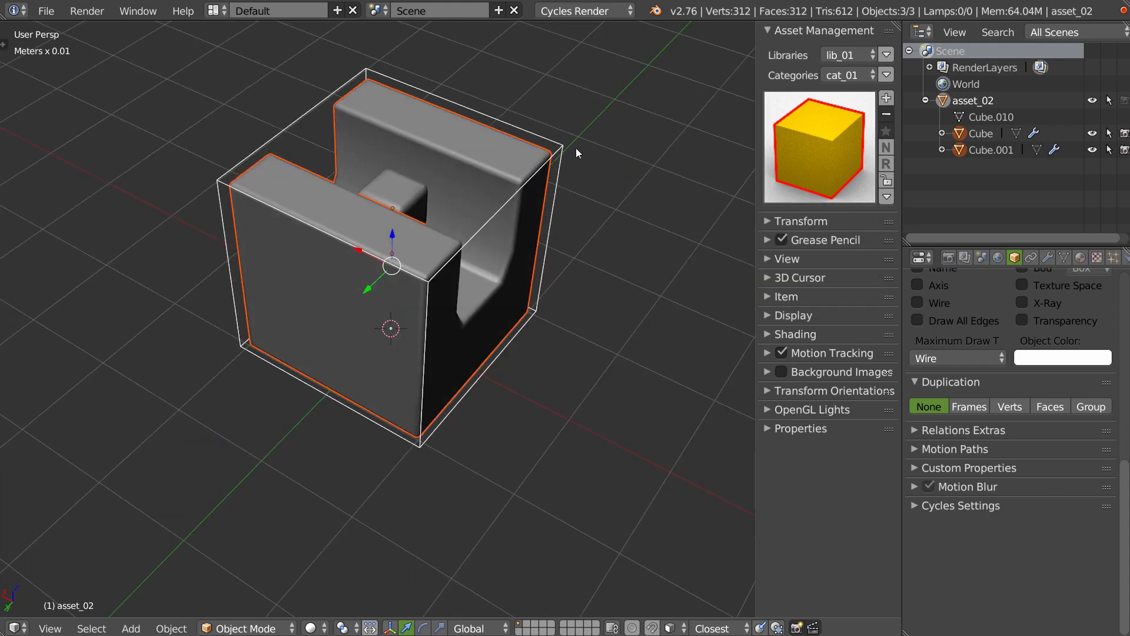
Step: Select only the asset_02 parent and rotate it 90 degrees about the Z axis
right_click(559, 149)
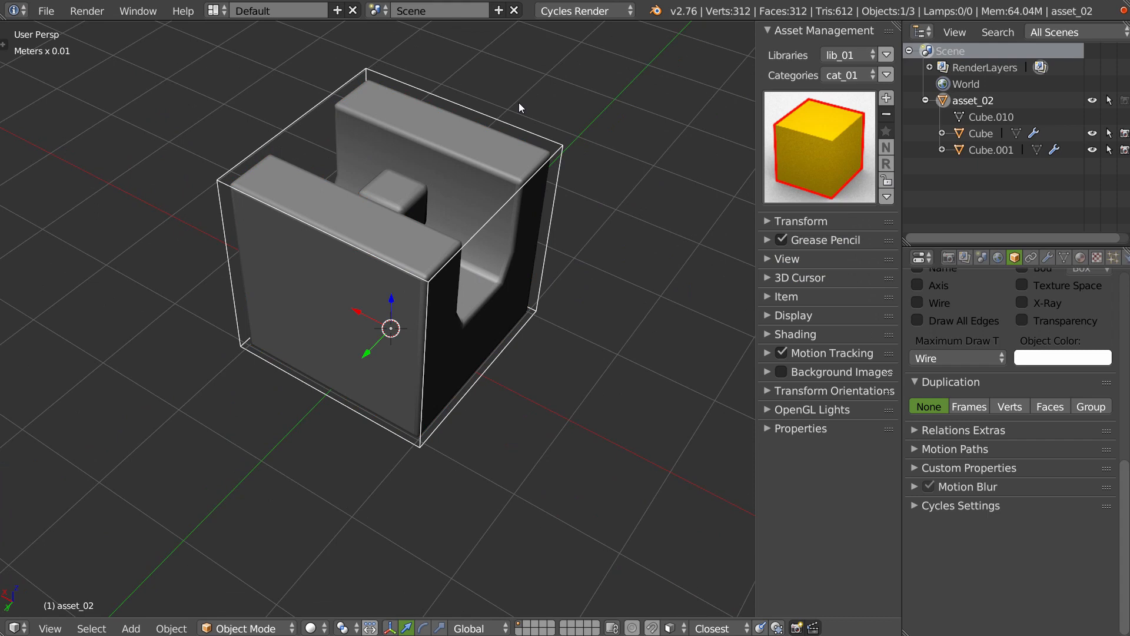
key(r)
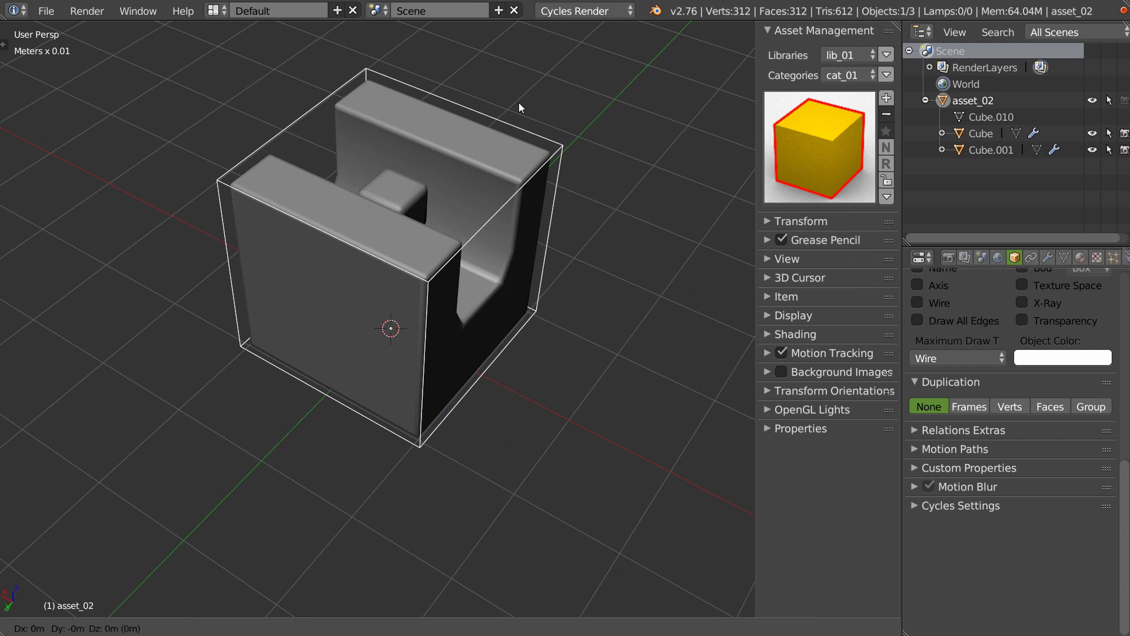
key(Escape)
key(r)
key(z)
key(9)
key(0)
key(Return)
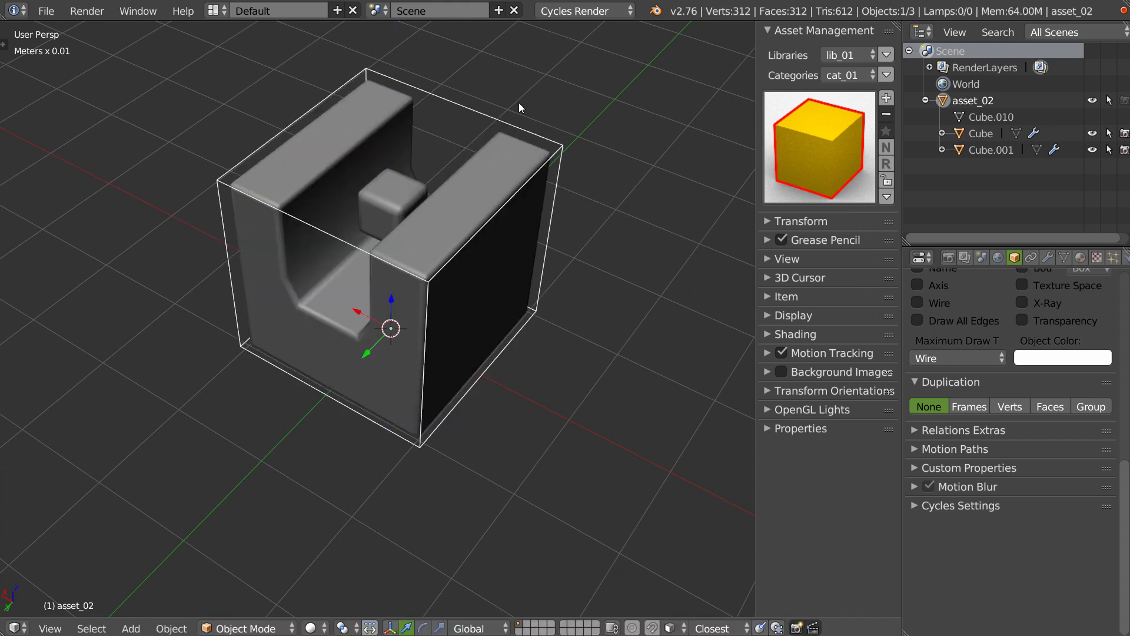
Step: Review the scene unit scale, the viewport grid settings, and the dimensions of asset_02 and its large cube
key(KP_7)
middle_drag(468, 340, 439, 249)
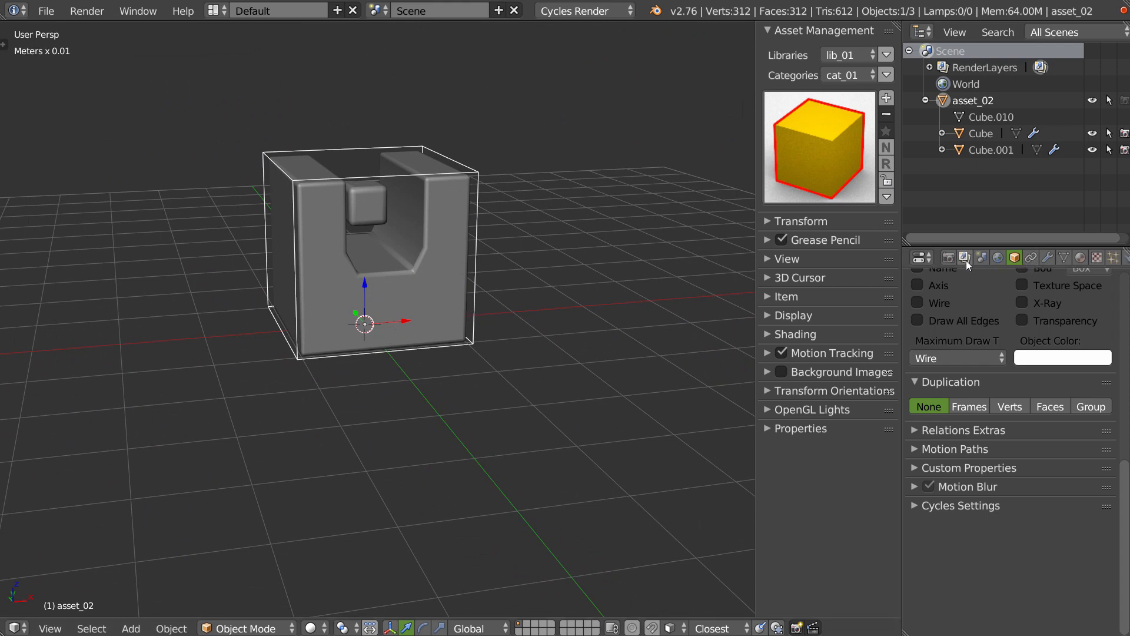
click(982, 258)
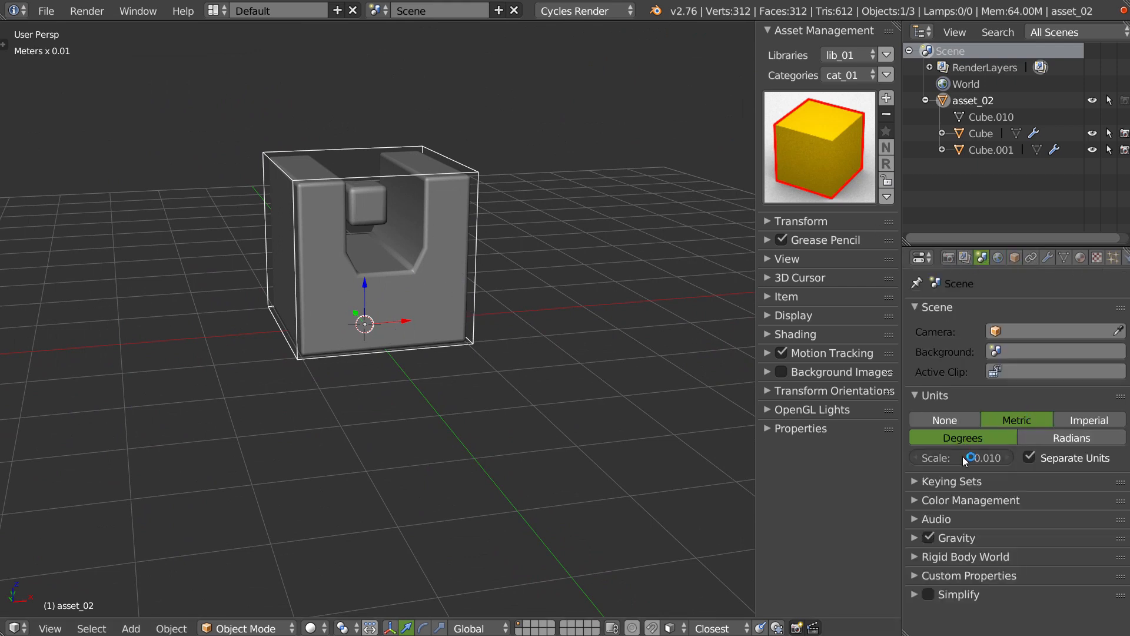
click(769, 335)
click(770, 316)
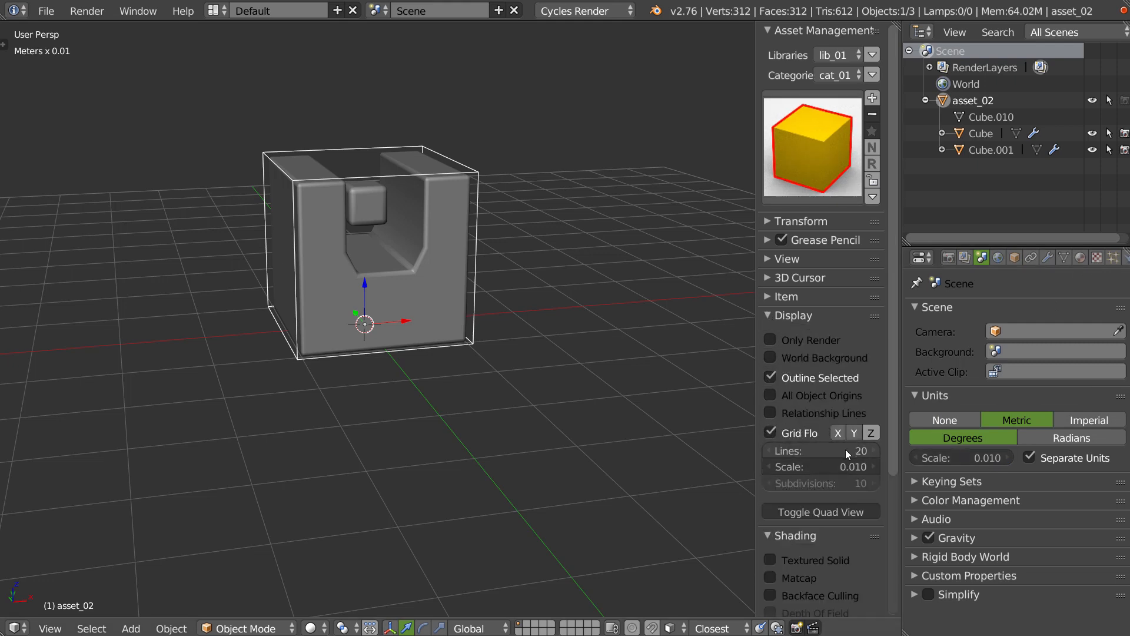
click(772, 317)
click(807, 219)
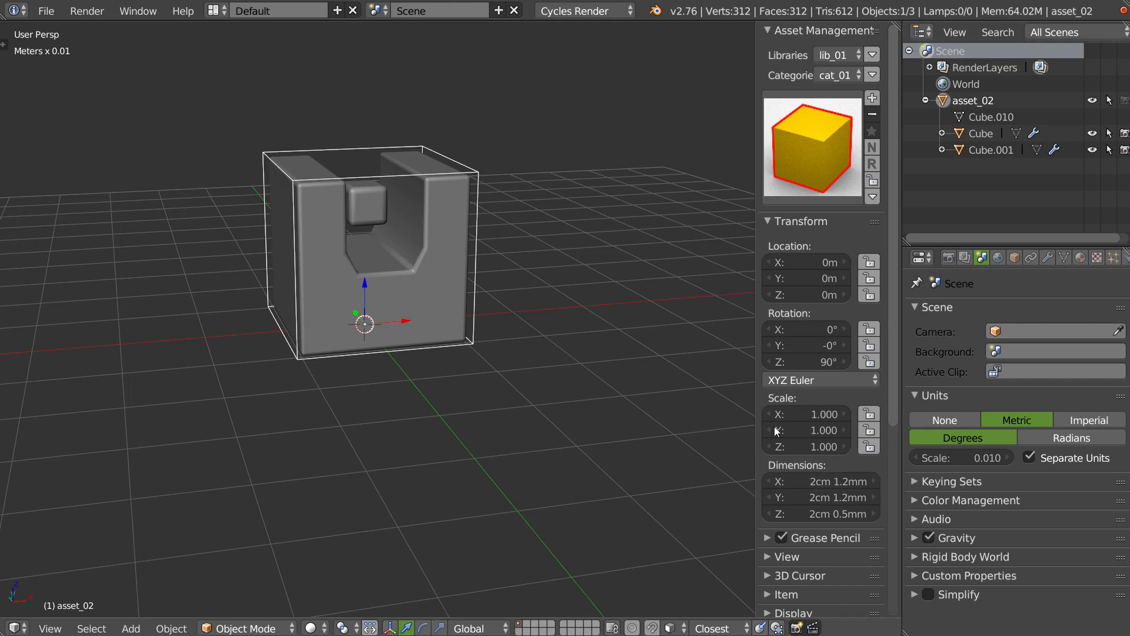
right_click(457, 231)
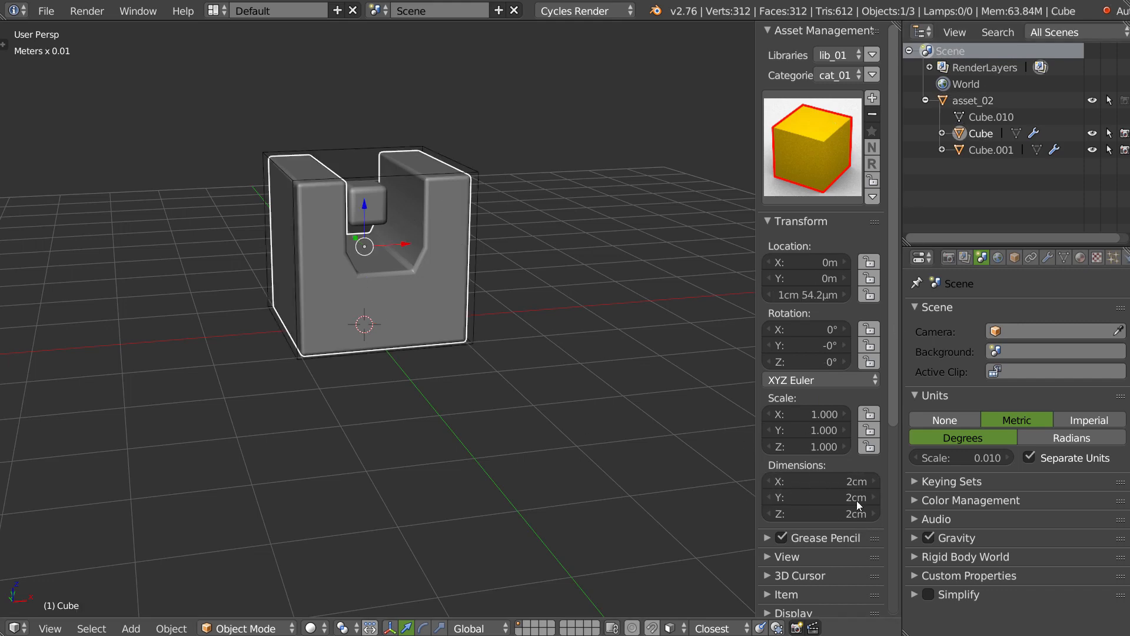
middle_drag(643, 405, 461, 288)
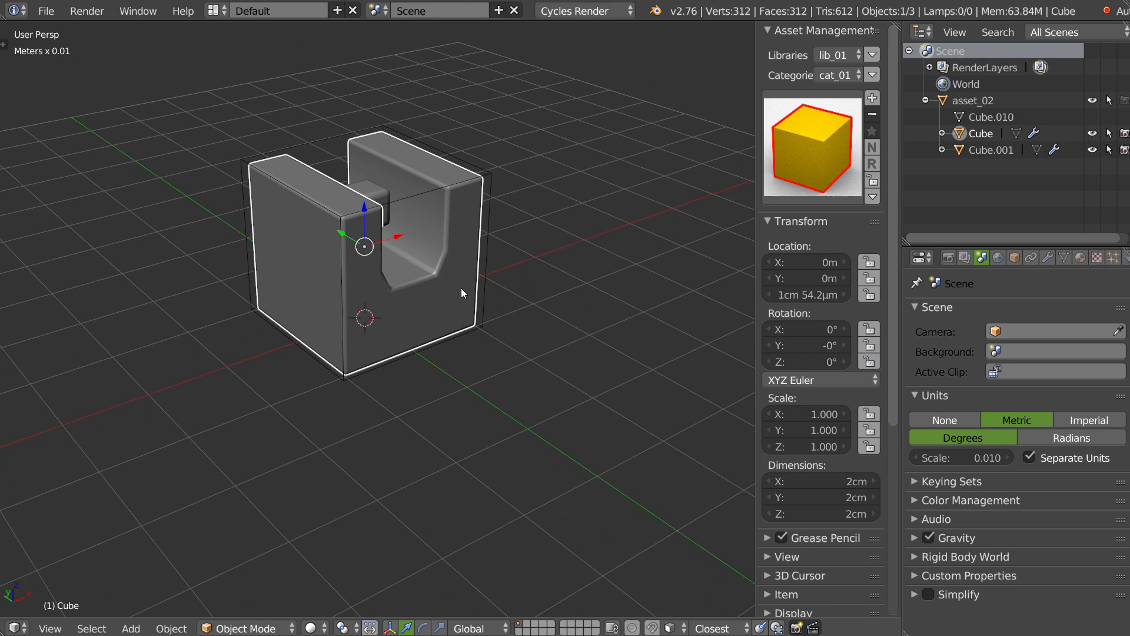
click(796, 135)
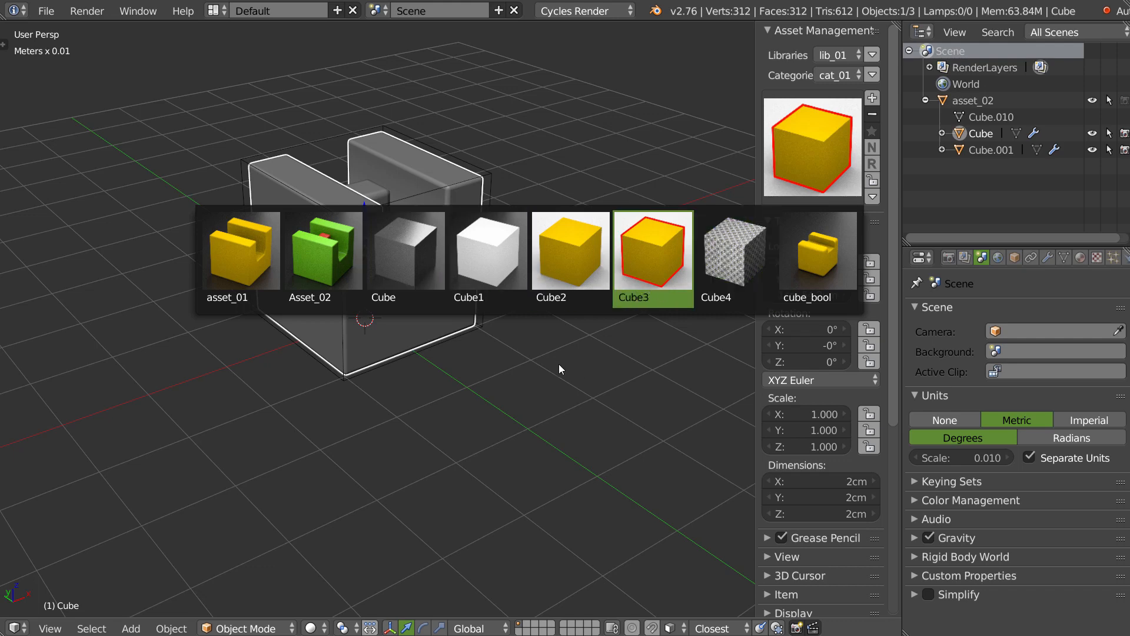
click(542, 370)
click(872, 100)
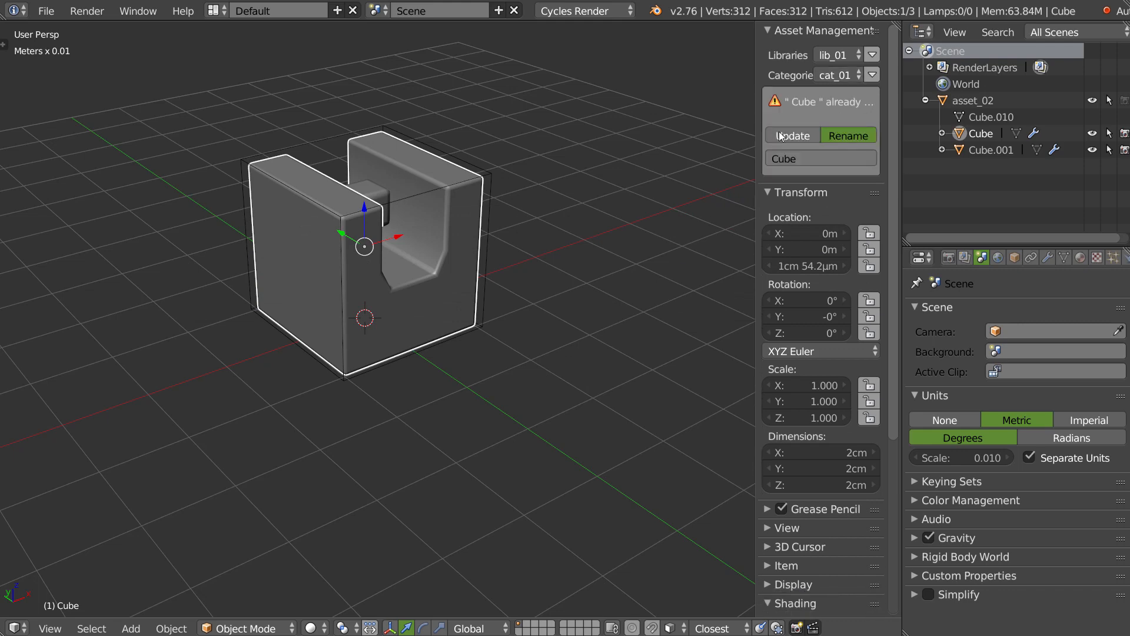
click(810, 136)
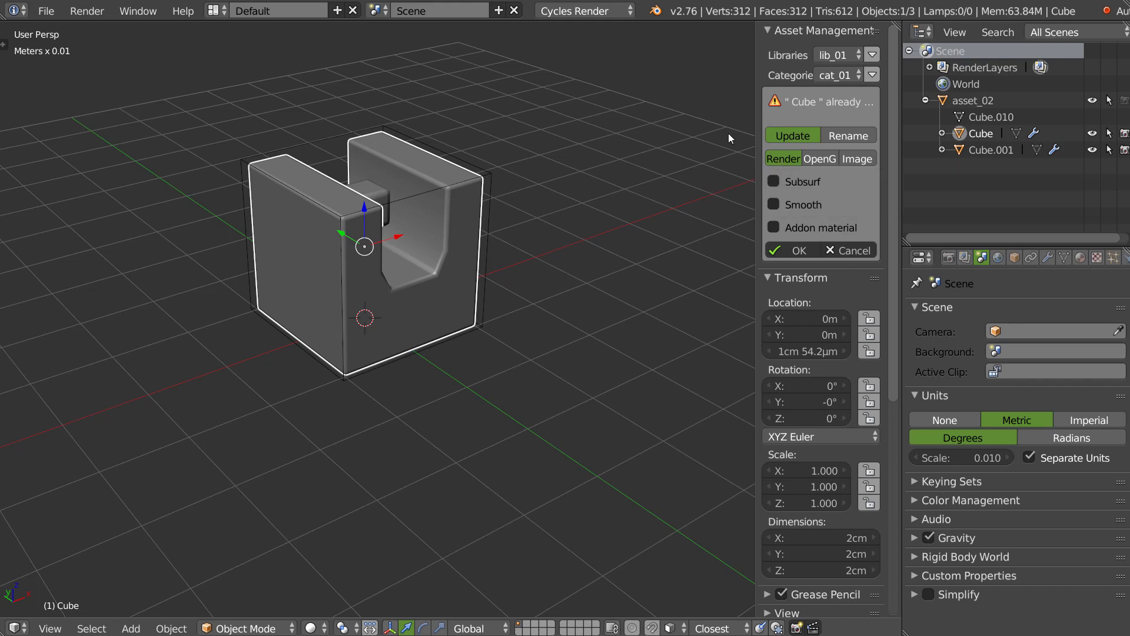
middle_drag(589, 176, 360, 227)
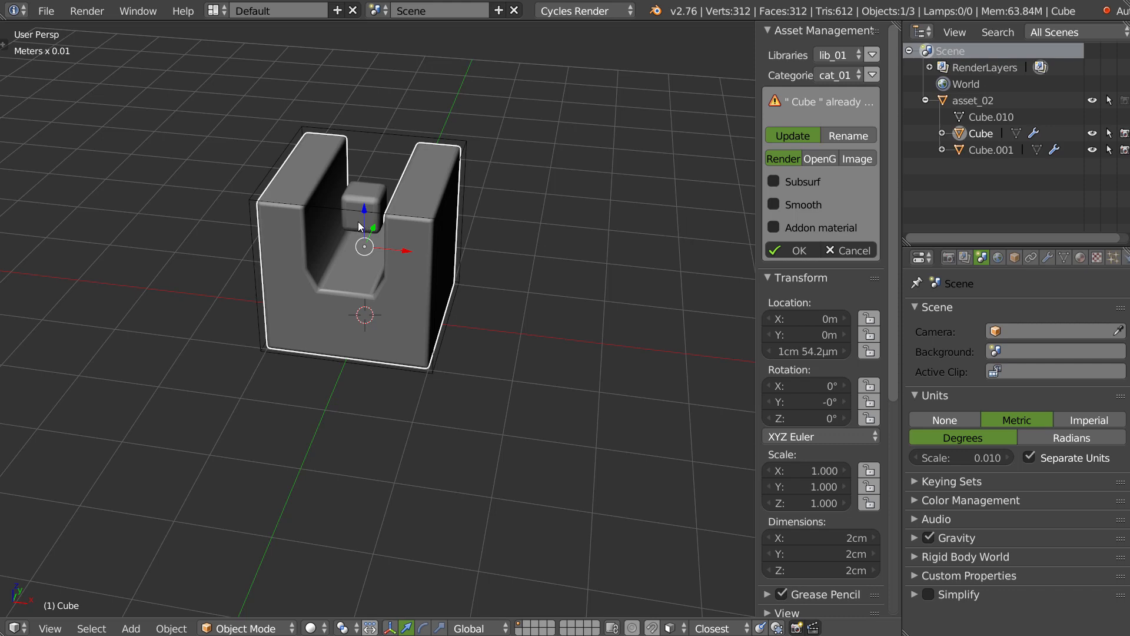
middle_drag(362, 221, 354, 236)
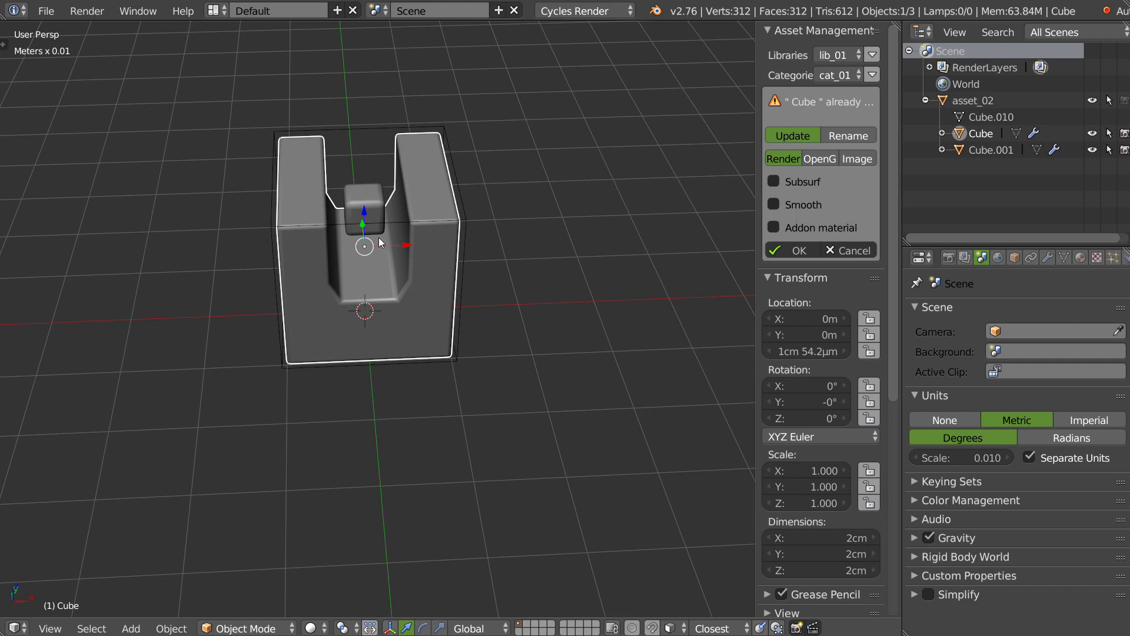
middle_drag(380, 237, 449, 241)
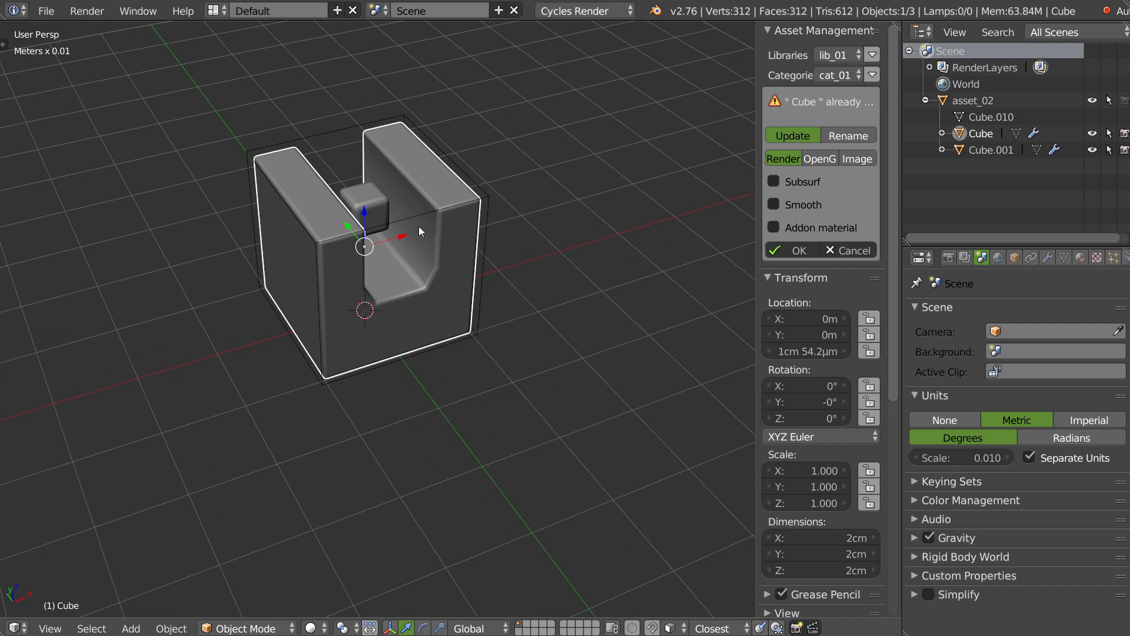
middle_drag(418, 226, 453, 203)
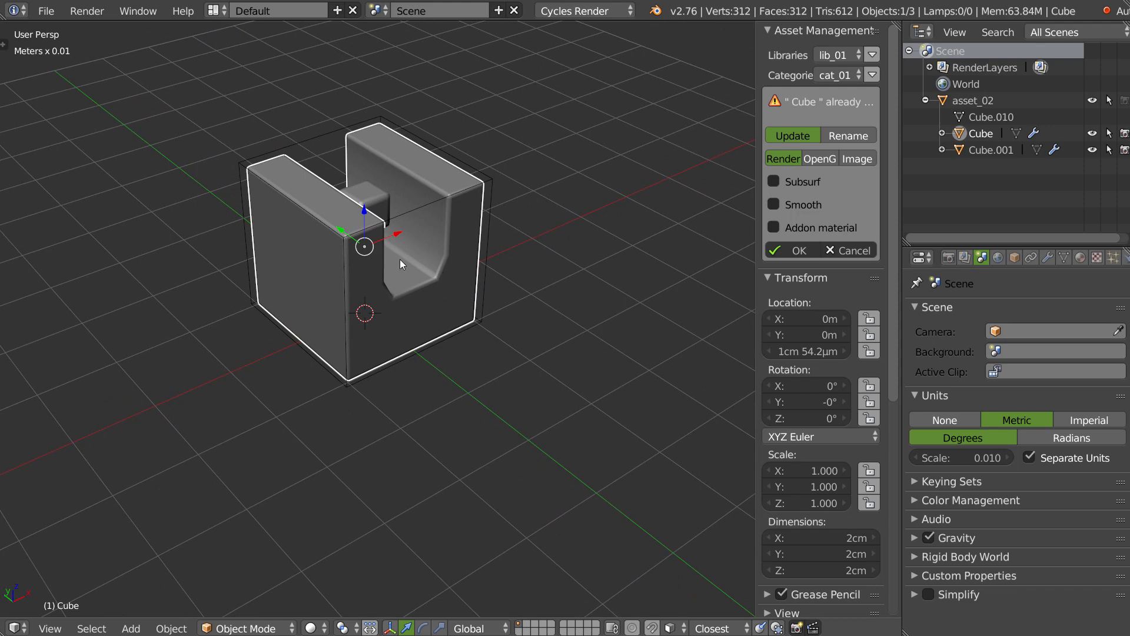
middle_drag(400, 259, 430, 242)
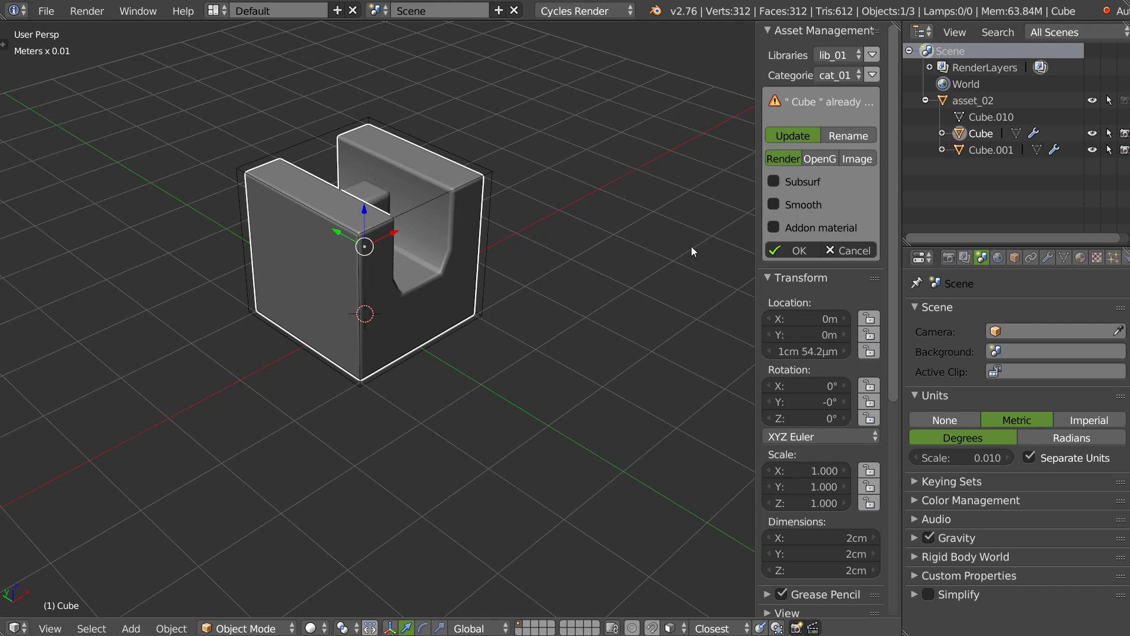
click(855, 251)
Step: Review the Render, OpenGL and Image thumbnail options for updating the existing Cube asset, and cancel the update
click(802, 163)
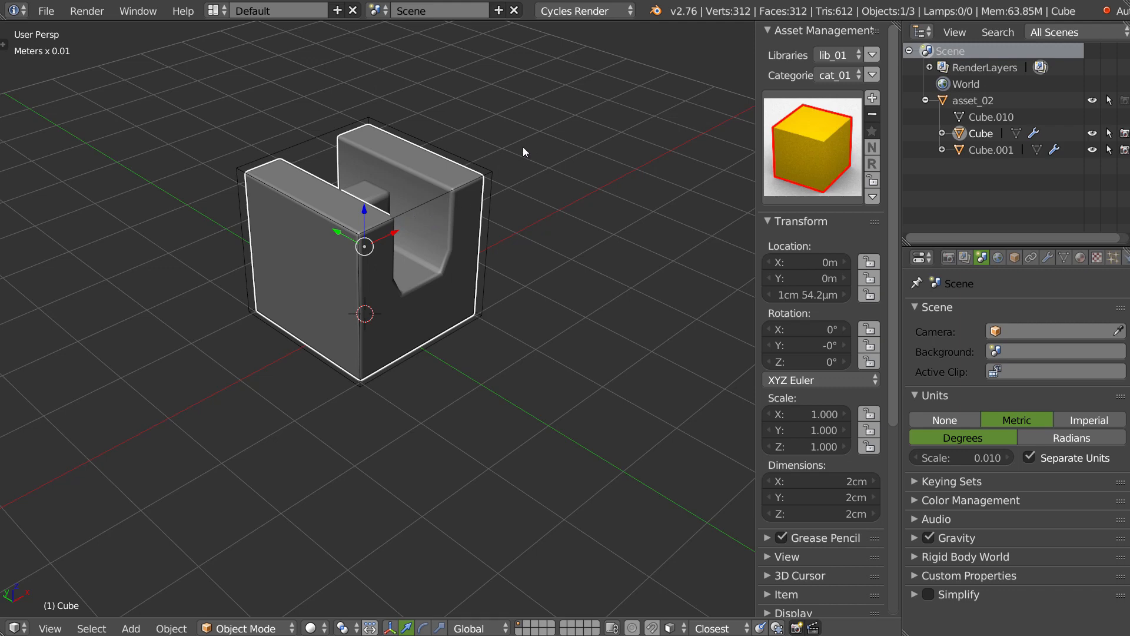
click(873, 97)
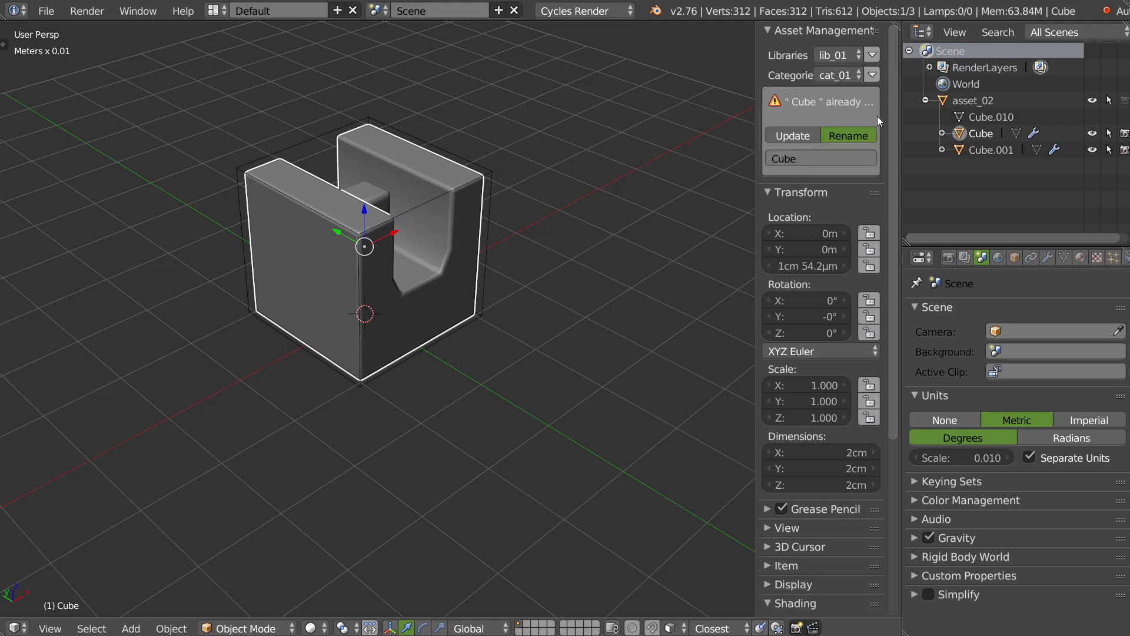
click(792, 135)
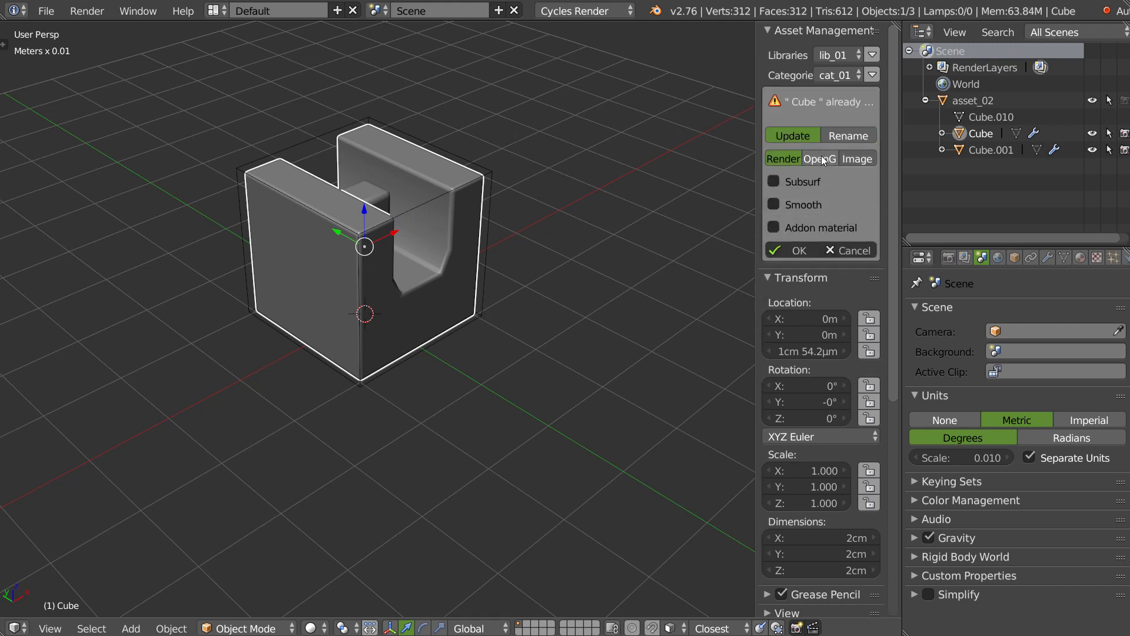
click(862, 158)
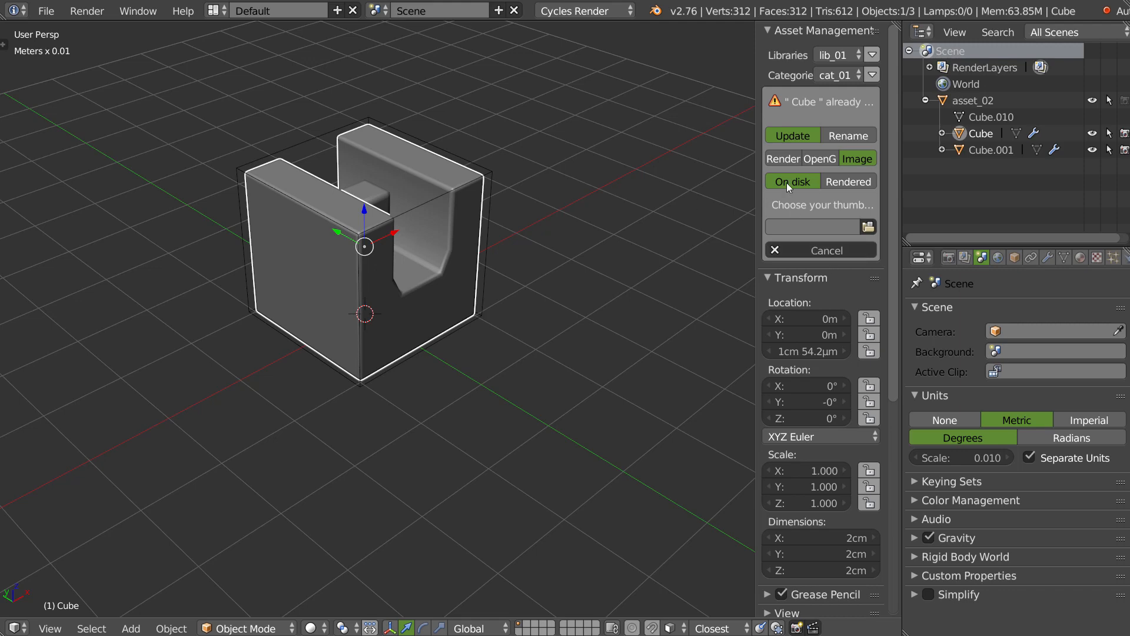
click(780, 158)
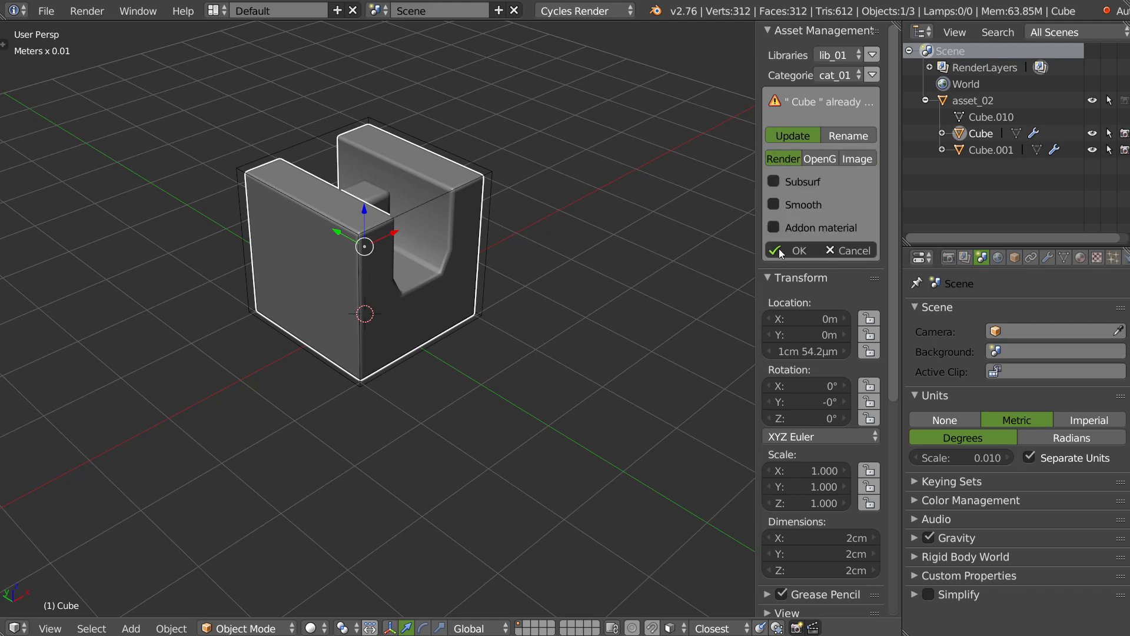
click(851, 250)
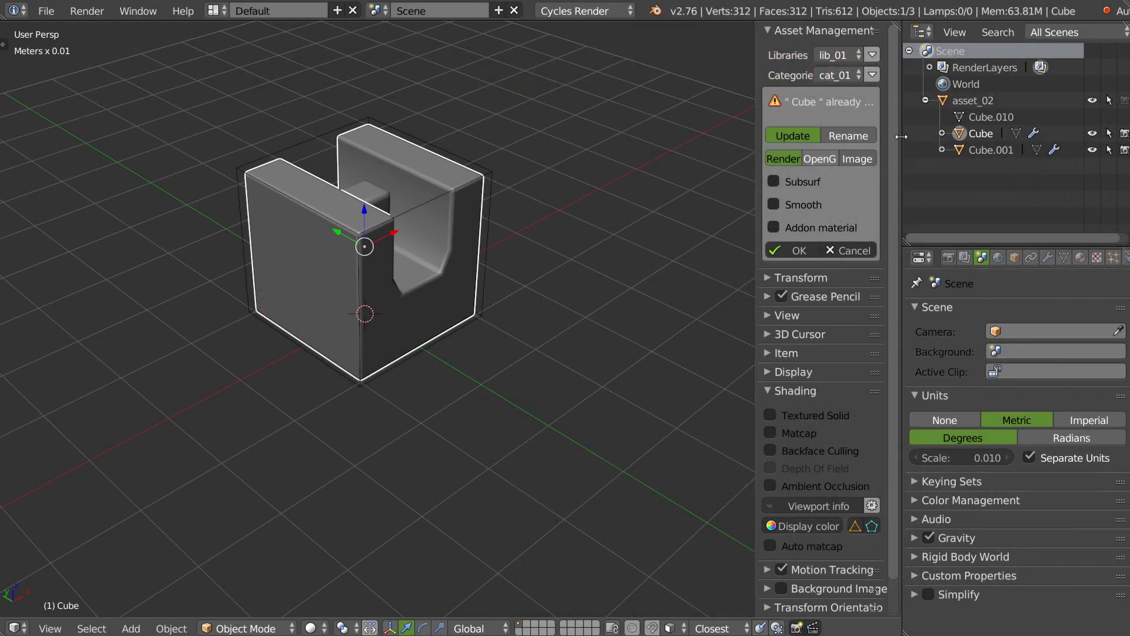
click(848, 135)
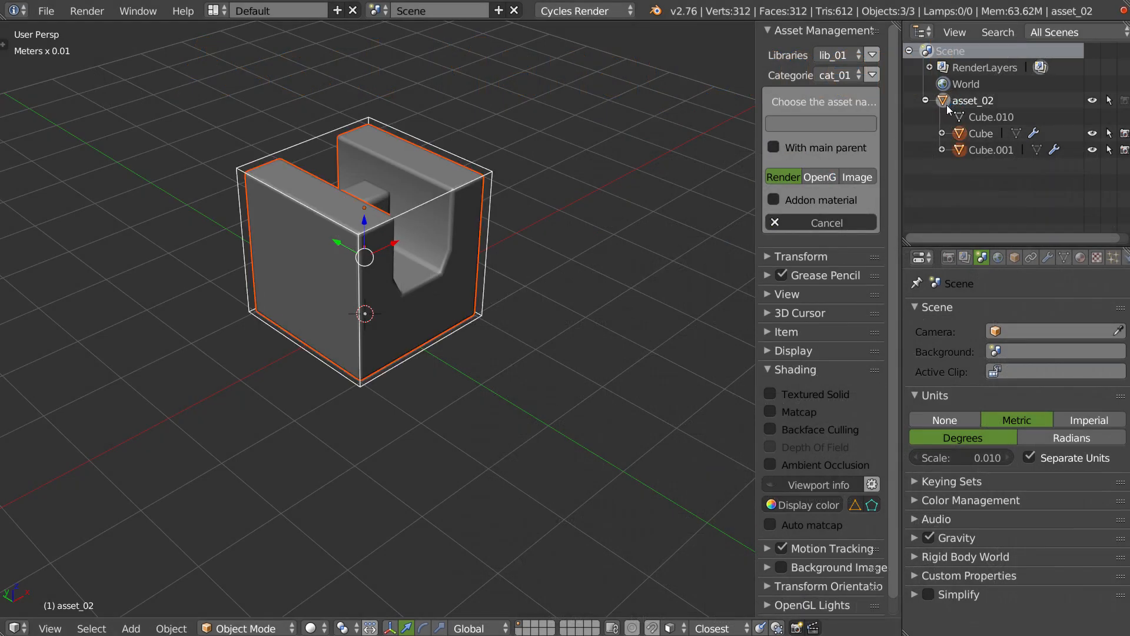
Step: Try to add the selected asset_02 hierarchy as 003 with an OpenGL thumbnail, and collapse the Shading settings
click(807, 121)
text(0)
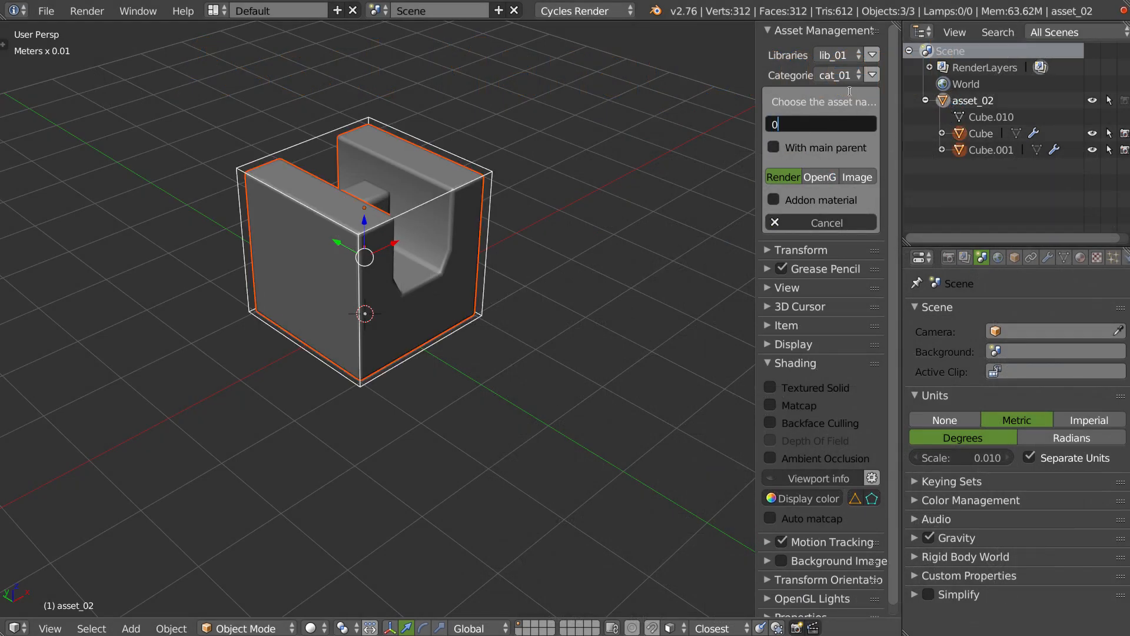
text(03)
key(Return)
click(824, 176)
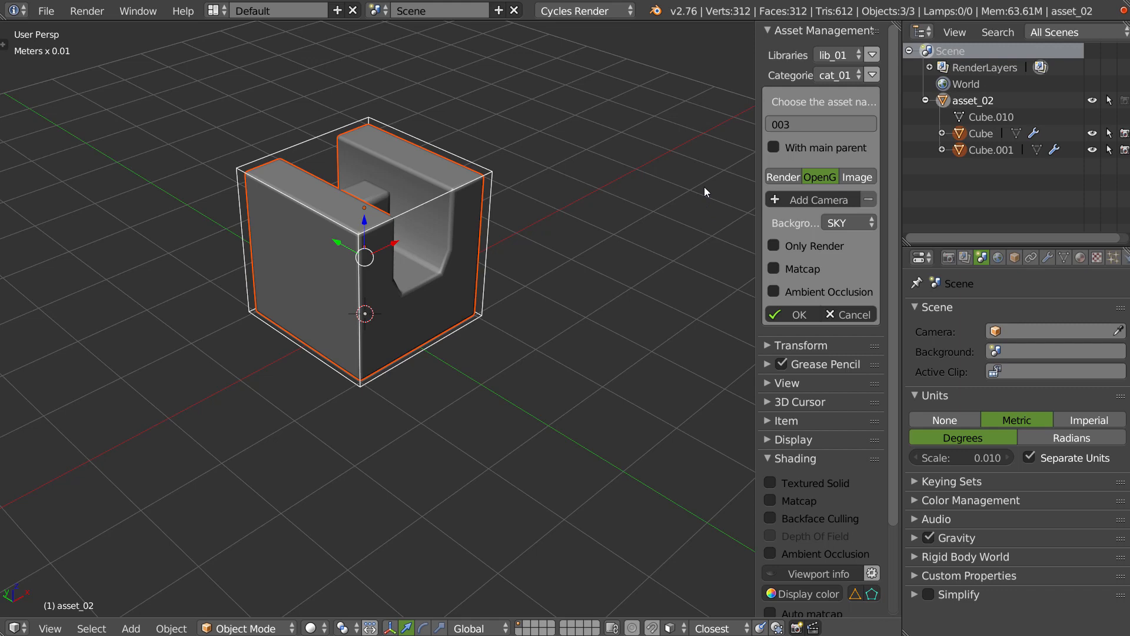
click(775, 458)
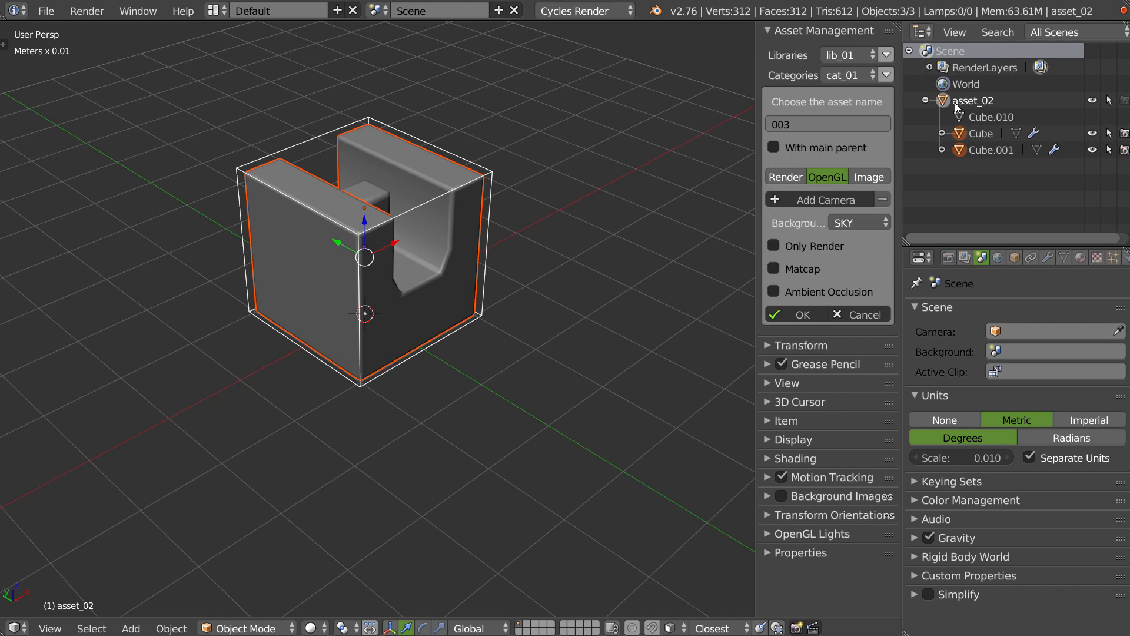
middle_drag(454, 294, 492, 294)
key(KP_7)
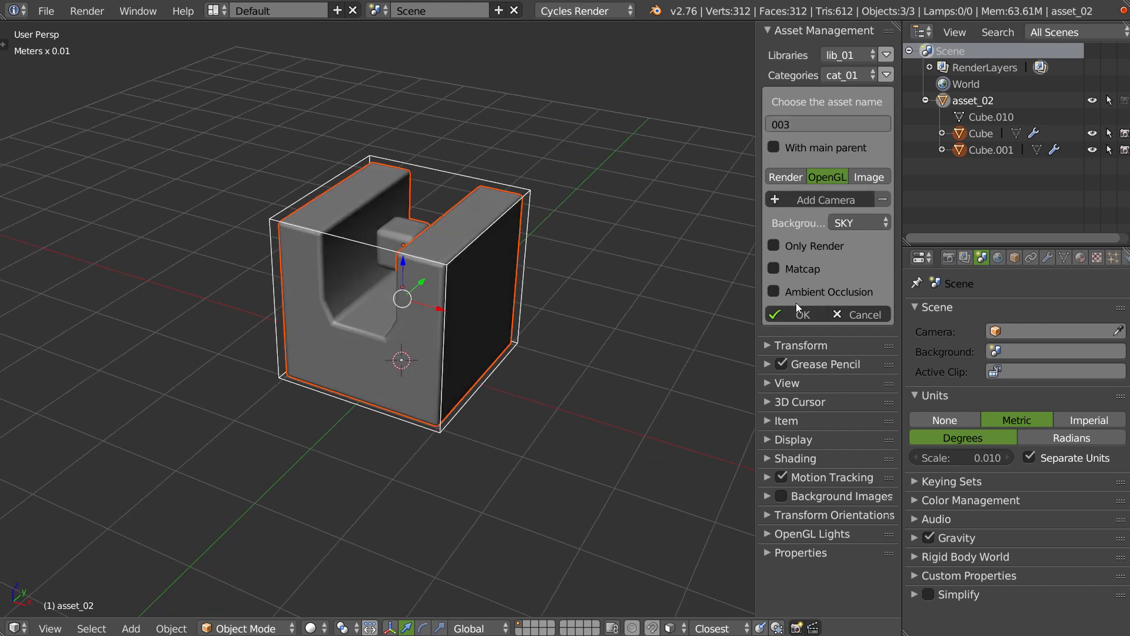
click(799, 321)
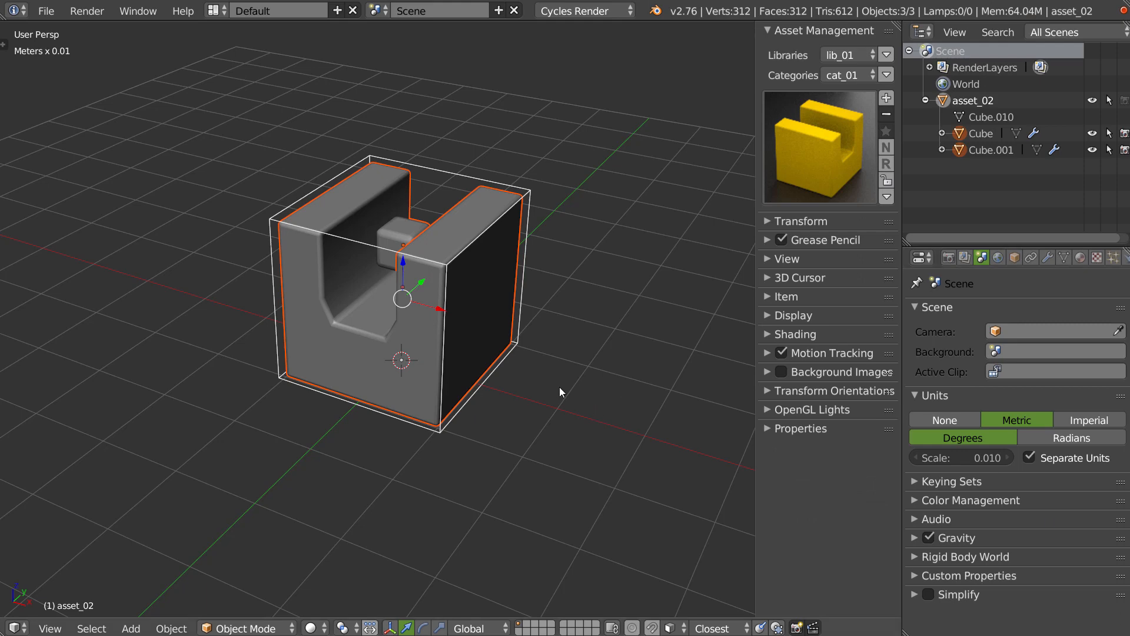
Step: Add the selected hierarchy to cat_01 as titi with an OpenGL thumbnail, and check its preview in the library
middle_drag(559, 387, 553, 394)
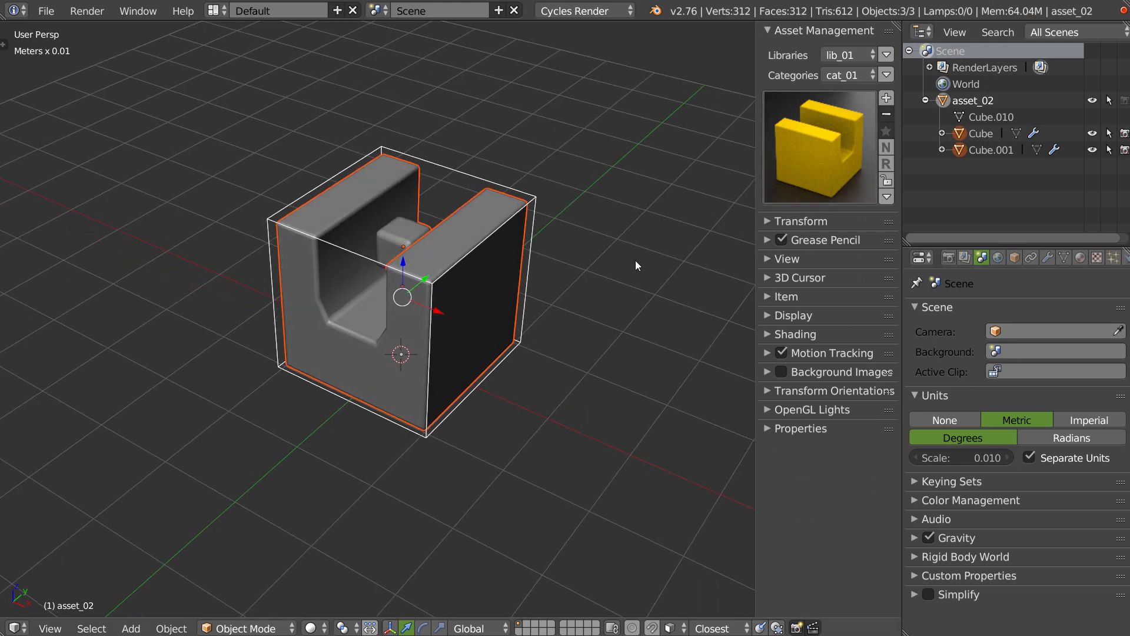
click(807, 122)
click(886, 97)
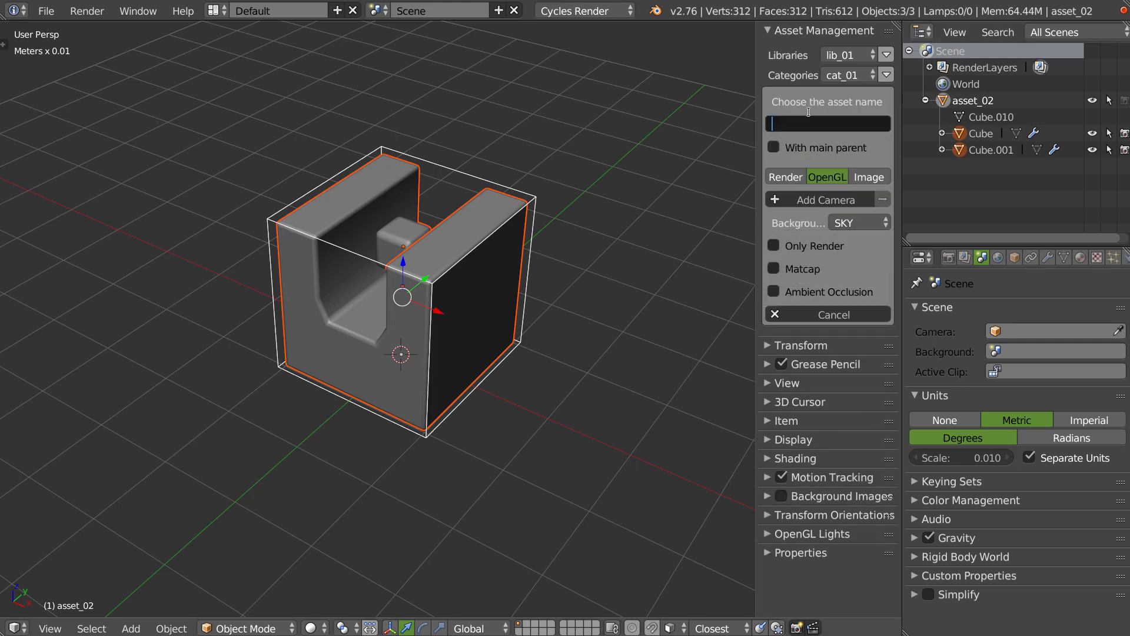
text(titi)
key(Return)
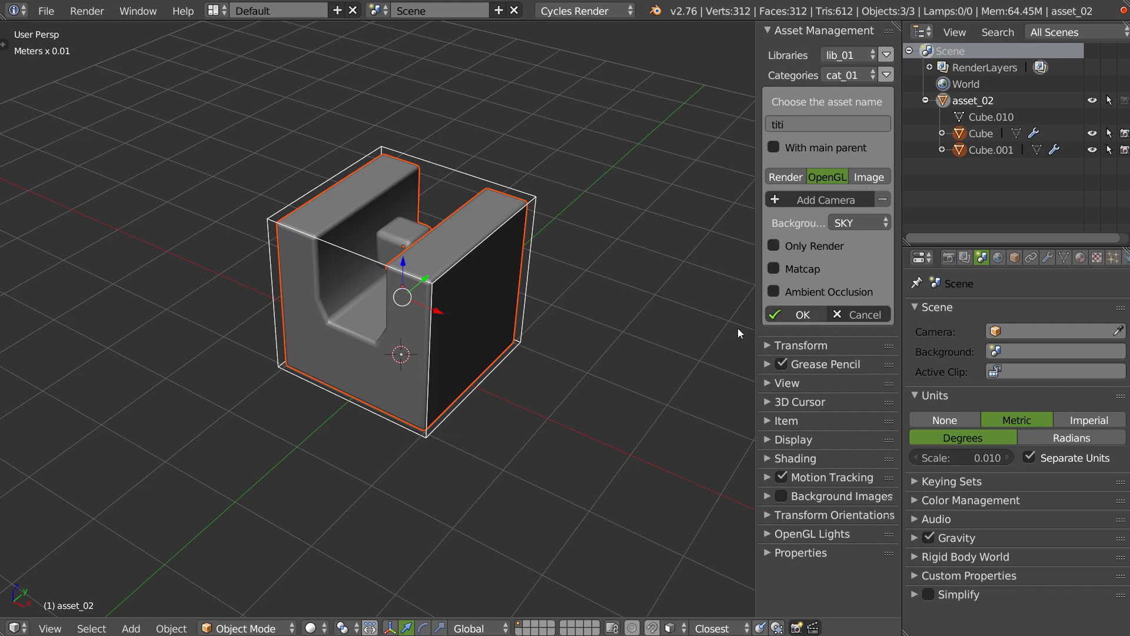
click(810, 167)
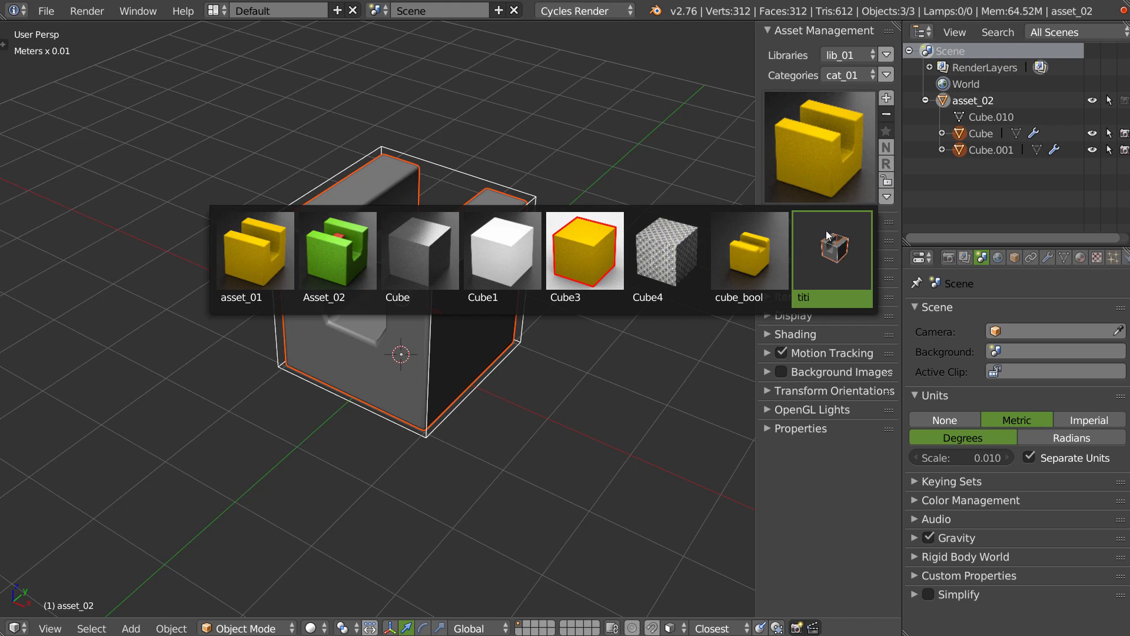
click(669, 150)
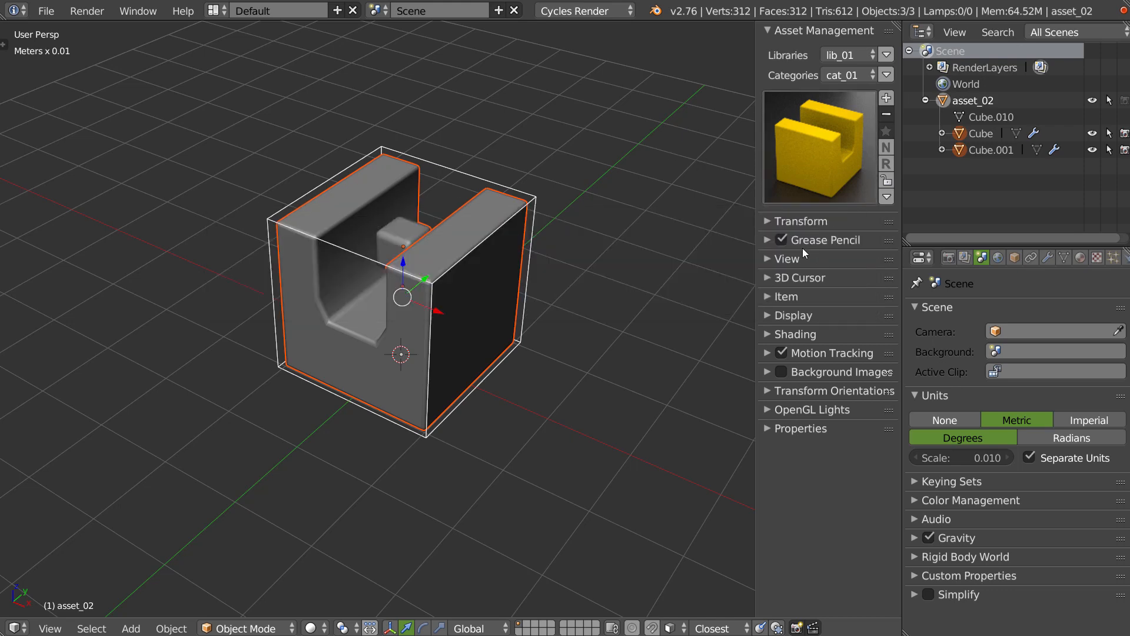
Step: Start a new asset named tutu with an OpenGL thumbnail and add a thumbnail camera for it
middle_drag(584, 300, 582, 291)
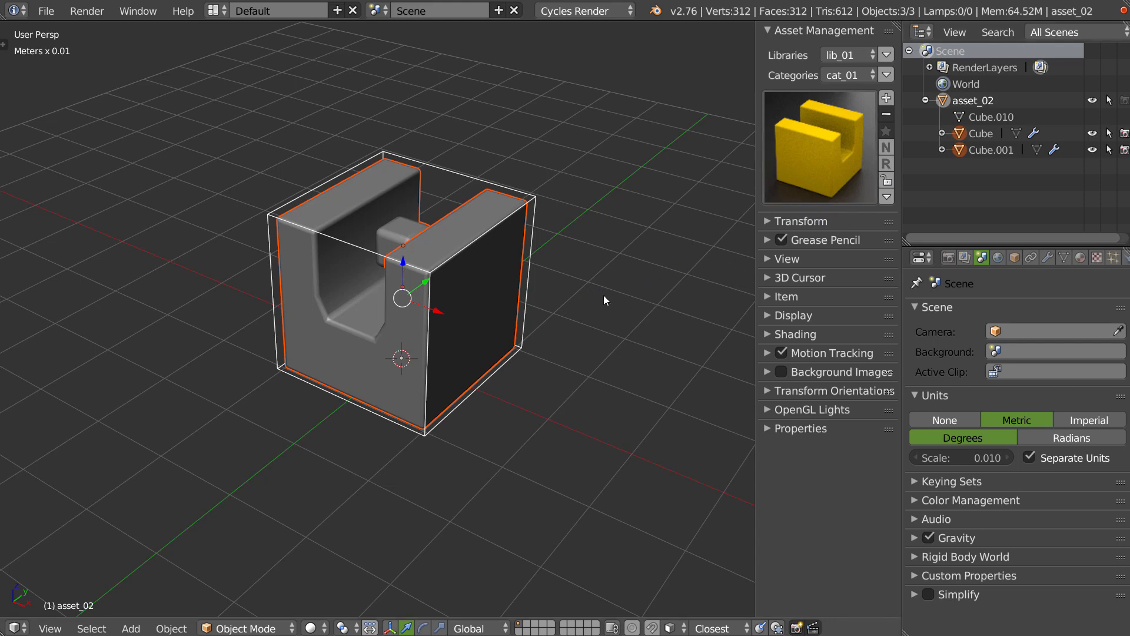
middle_drag(603, 295, 611, 279)
middle_drag(690, 299, 716, 232)
click(887, 99)
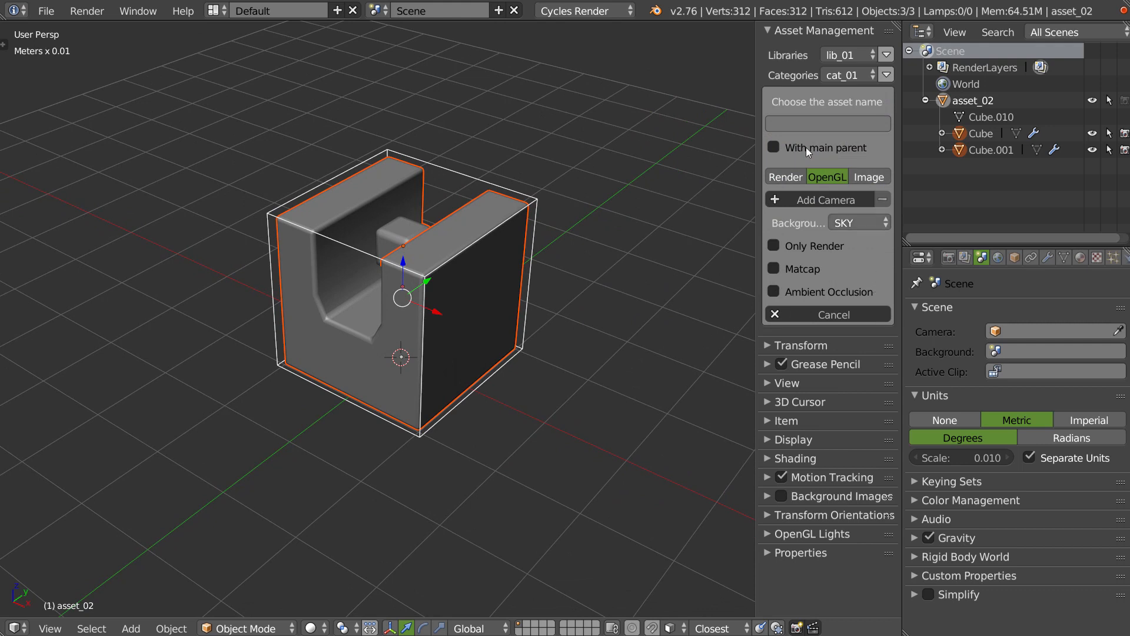
click(836, 123)
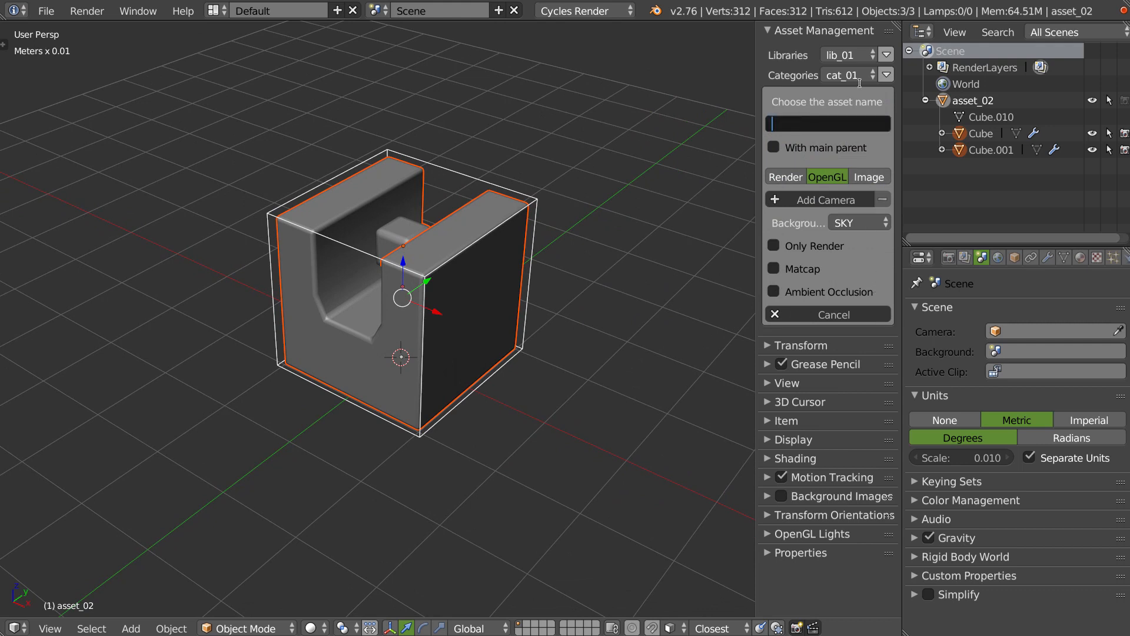
text(tutu)
key(Return)
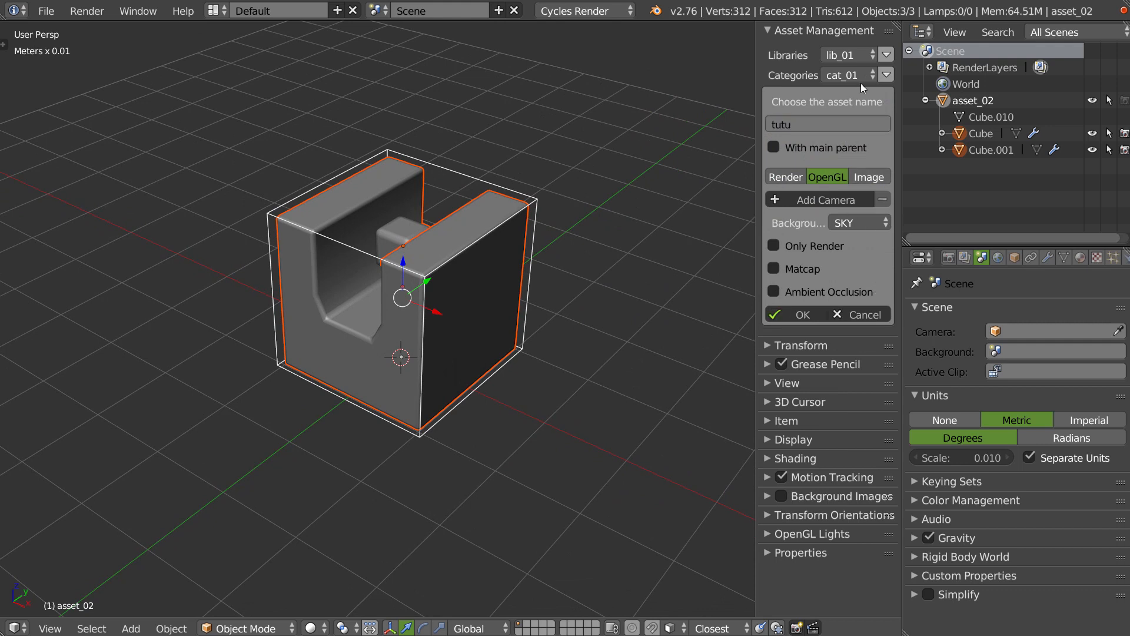
click(819, 200)
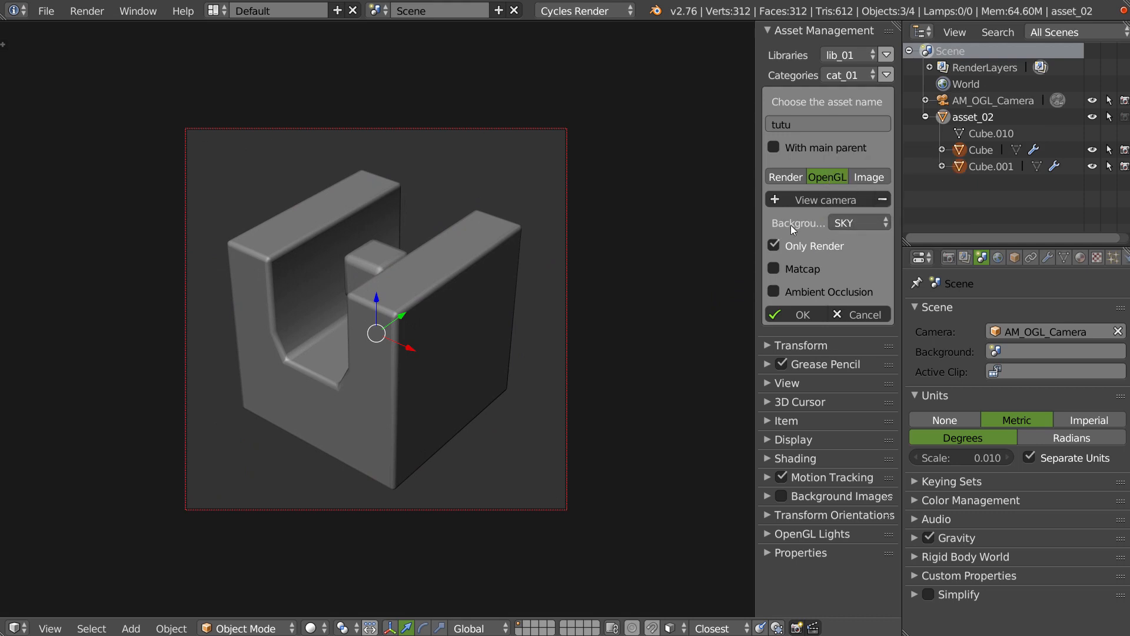
Step: Keep the SKY background for the OpenGL thumbnail, and apply the gold metallic matcap with ambient occlusion enabled
click(852, 221)
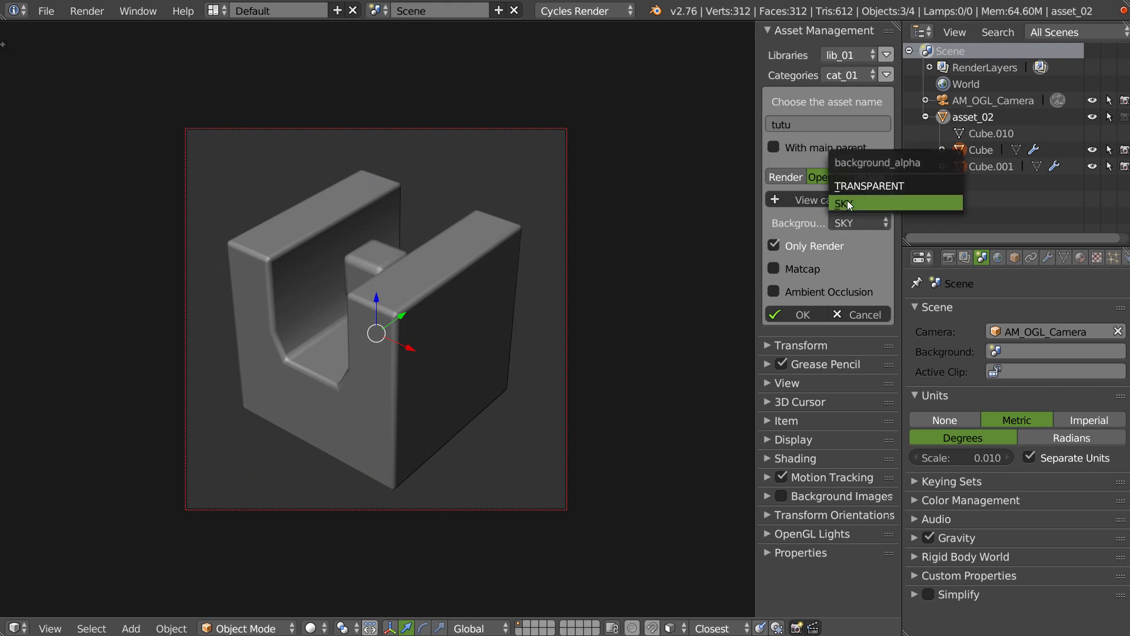
click(846, 200)
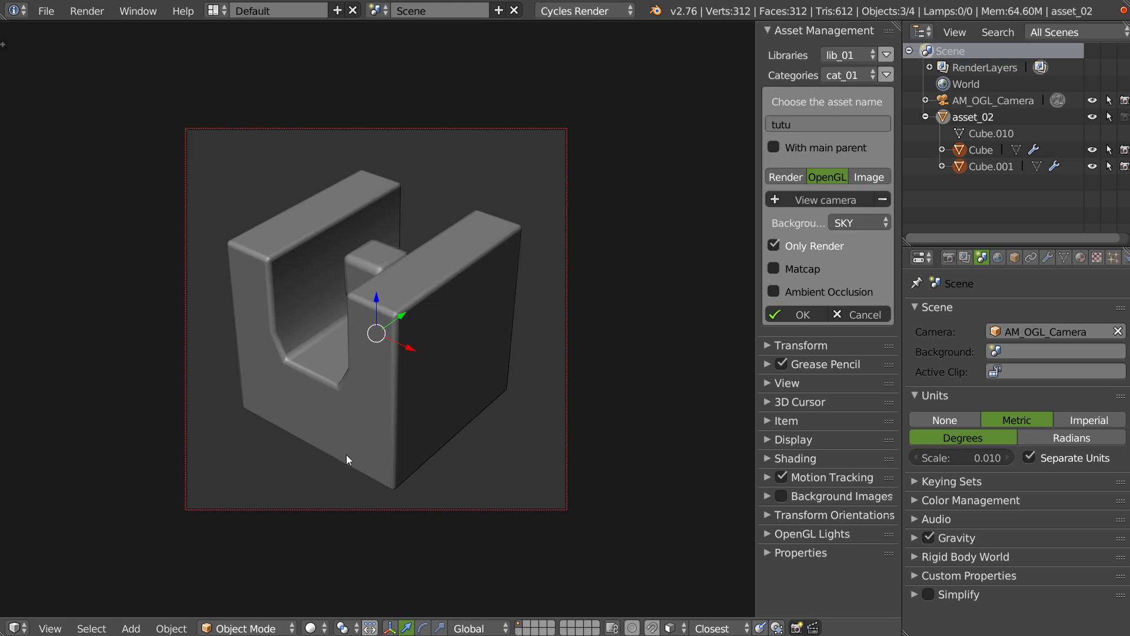
click(774, 268)
click(818, 331)
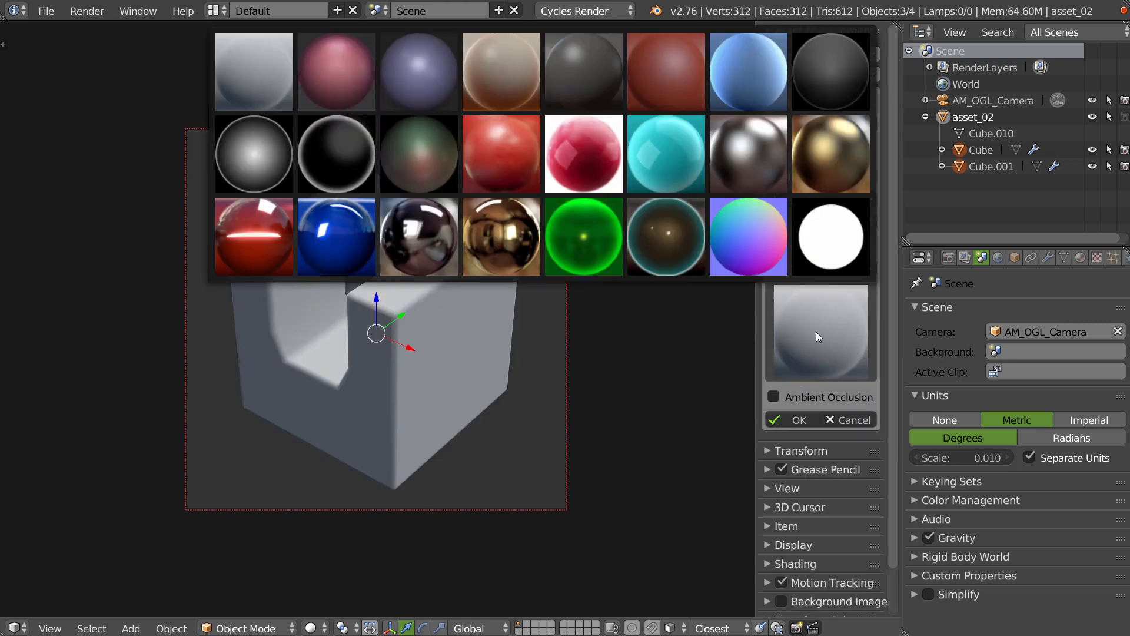
click(821, 166)
click(869, 268)
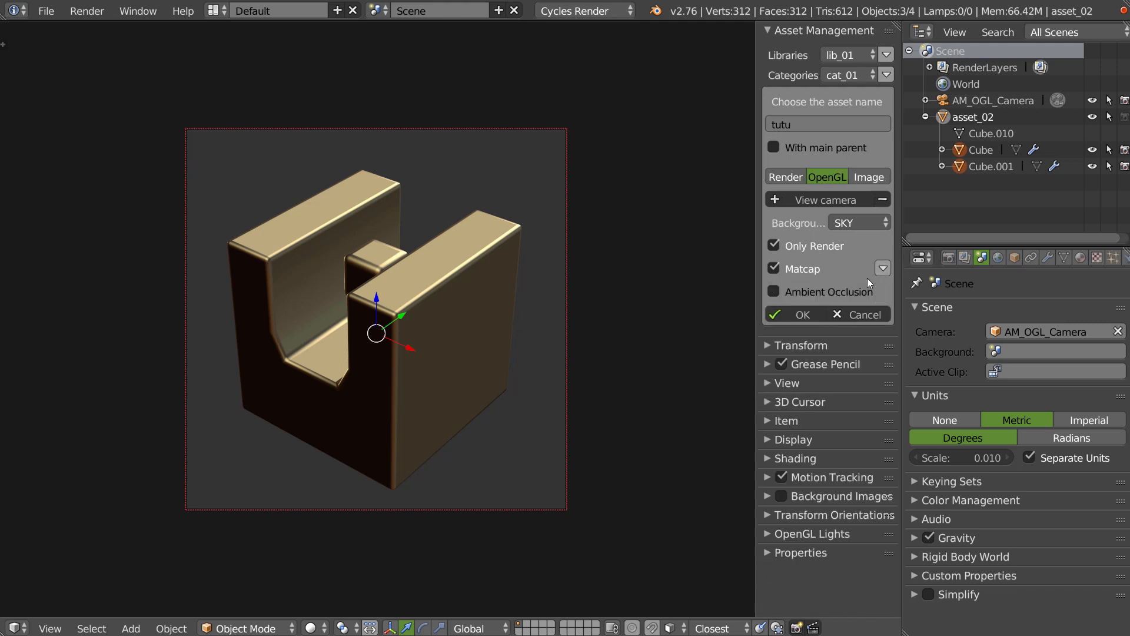
click(773, 291)
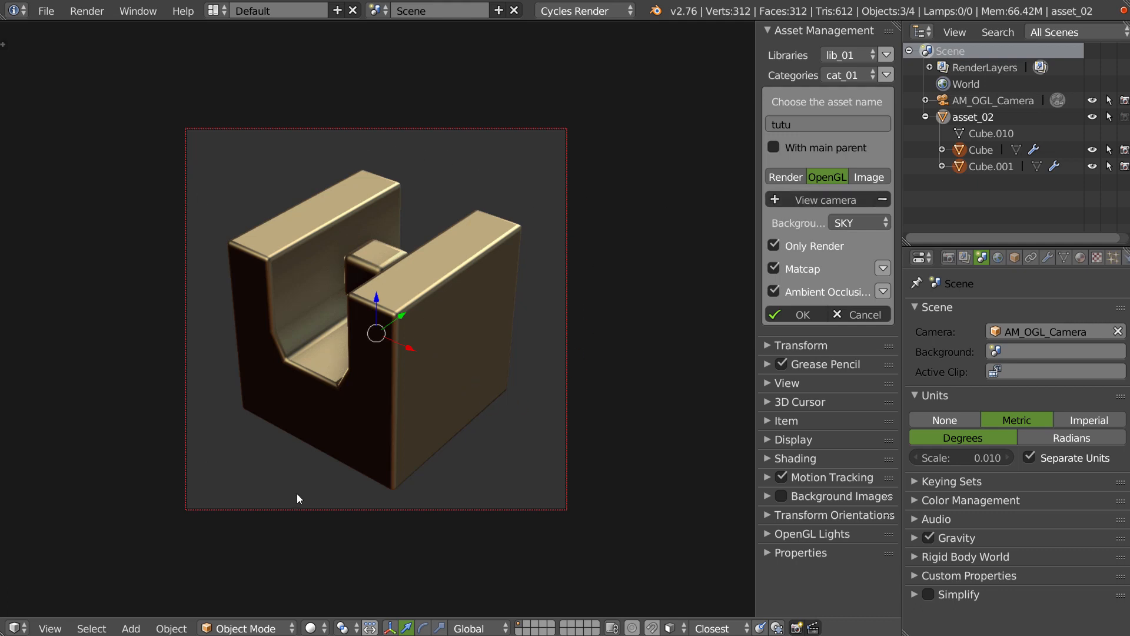
Step: Preview the model in Material shading and return the viewport to Solid shading
key(z)
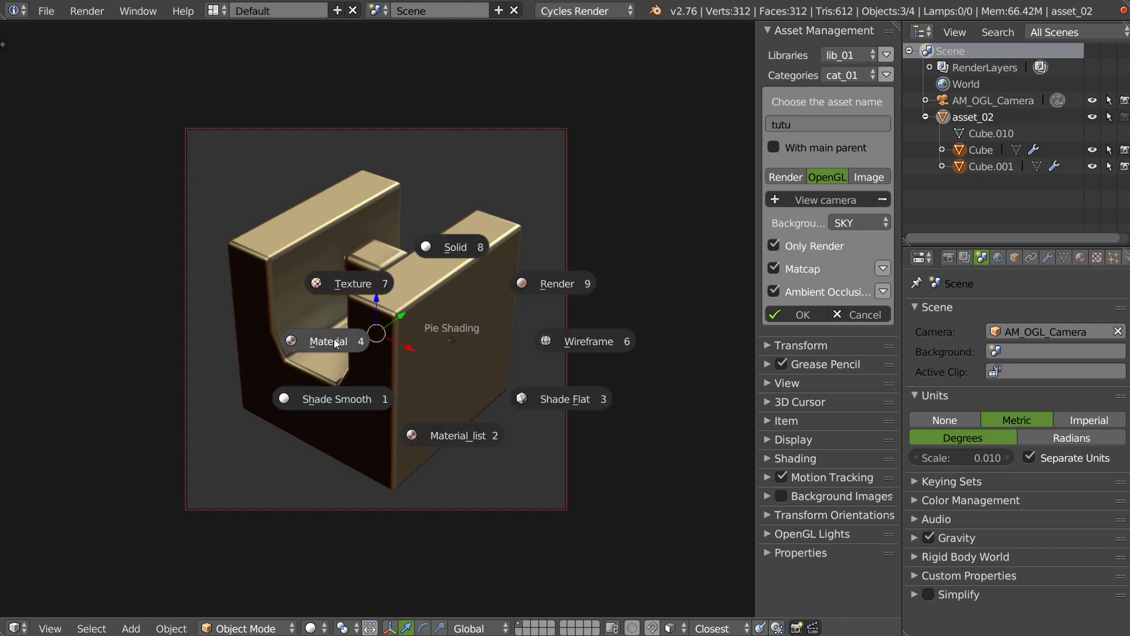
click(316, 341)
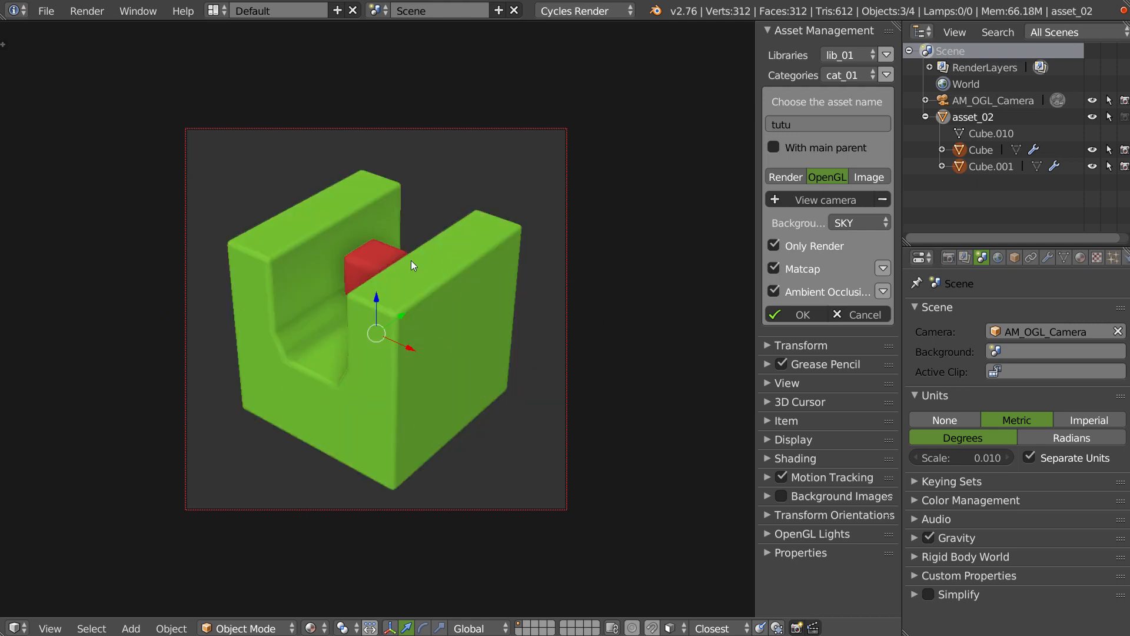
key(z)
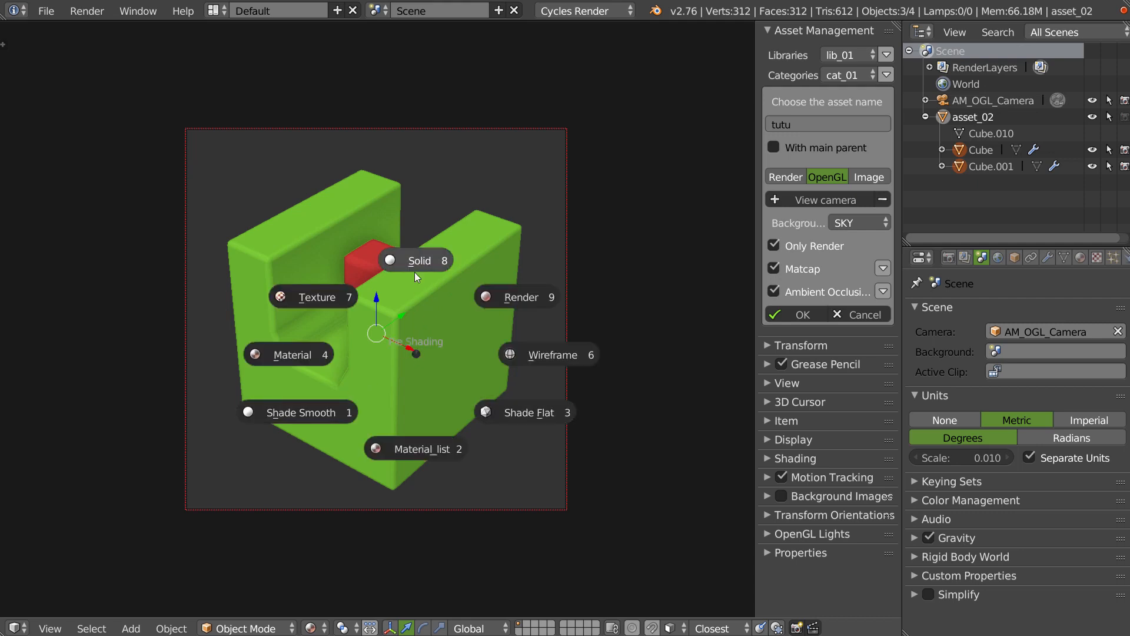
click(430, 255)
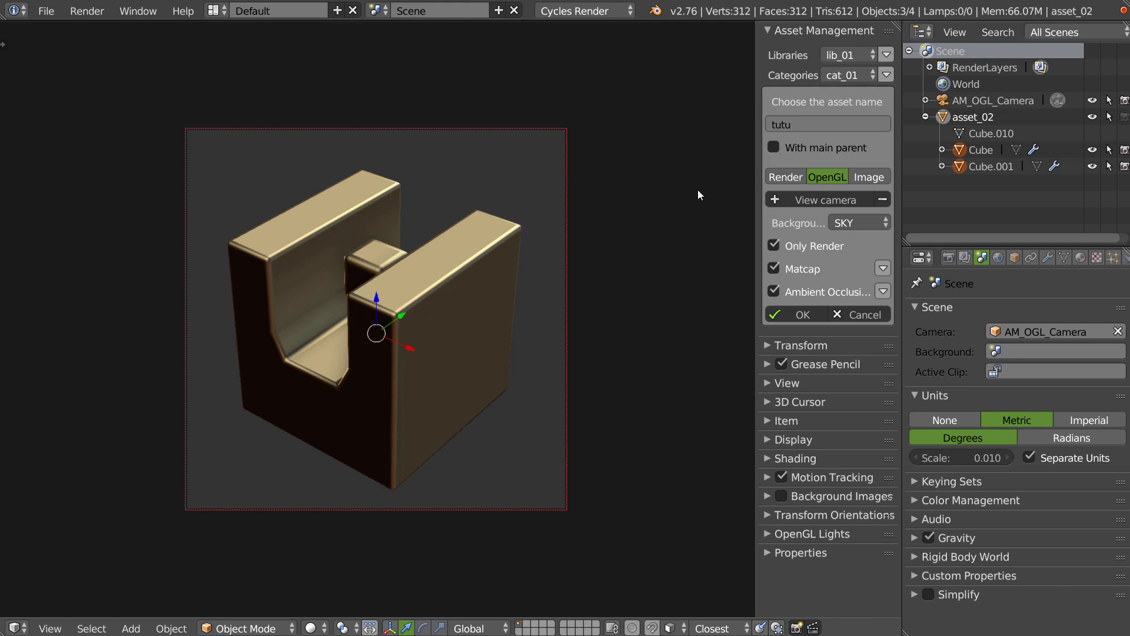
Step: Reframe the thumbnail camera to face the slot's open end, save the asset as tutu, and check its library preview
middle_drag(432, 302, 383, 325)
scroll(398, 285, up, 3)
scroll(390, 336, down, 3)
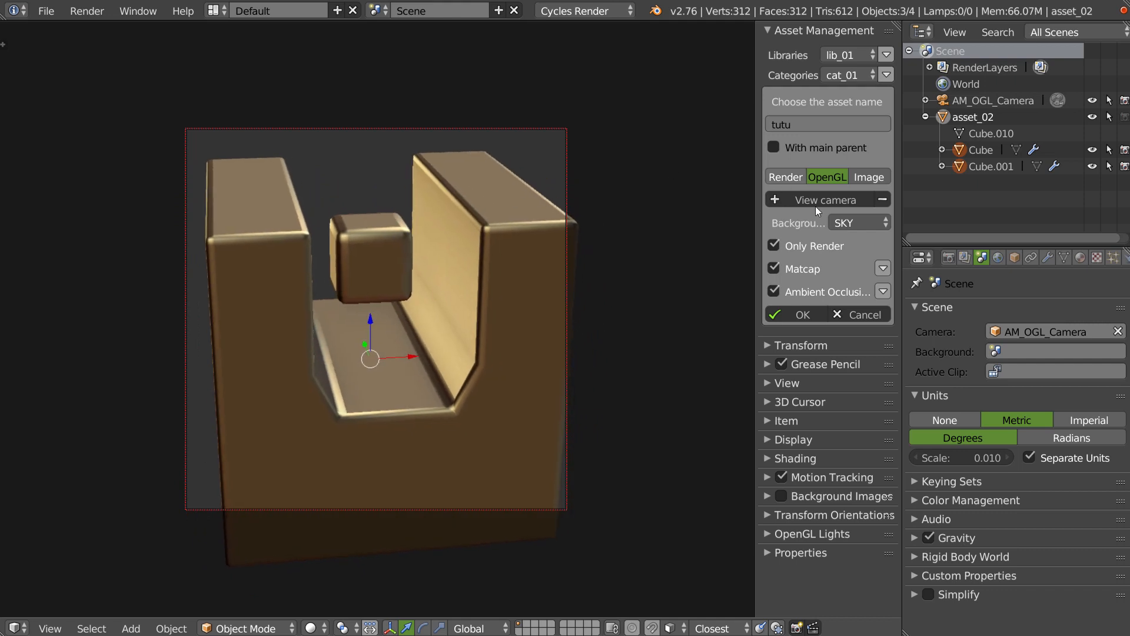
click(775, 291)
click(777, 292)
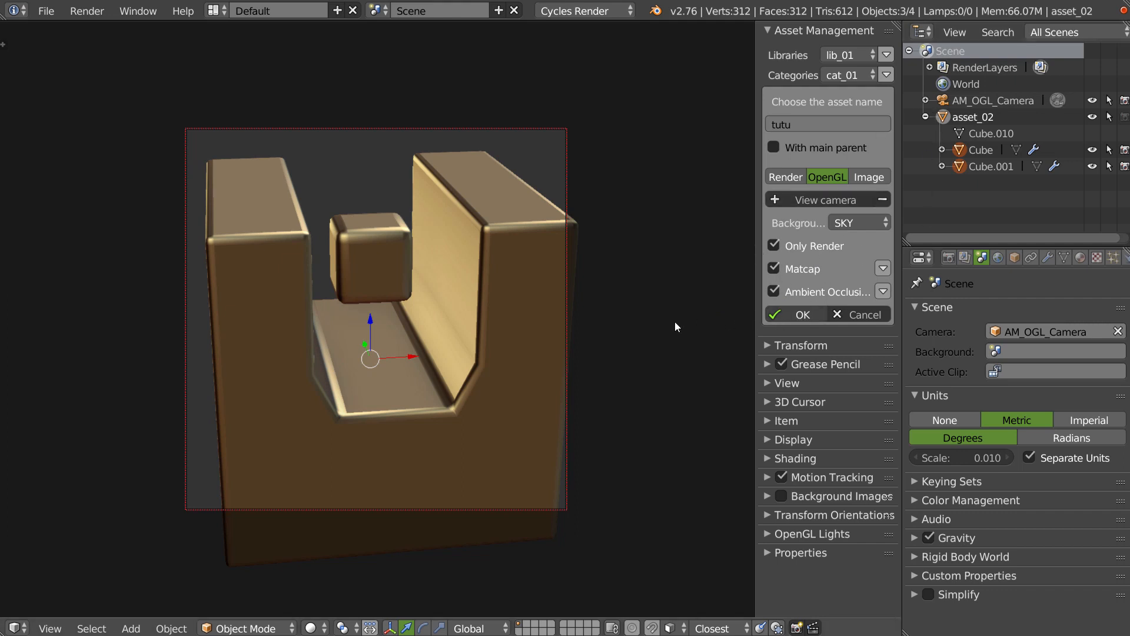
click(806, 145)
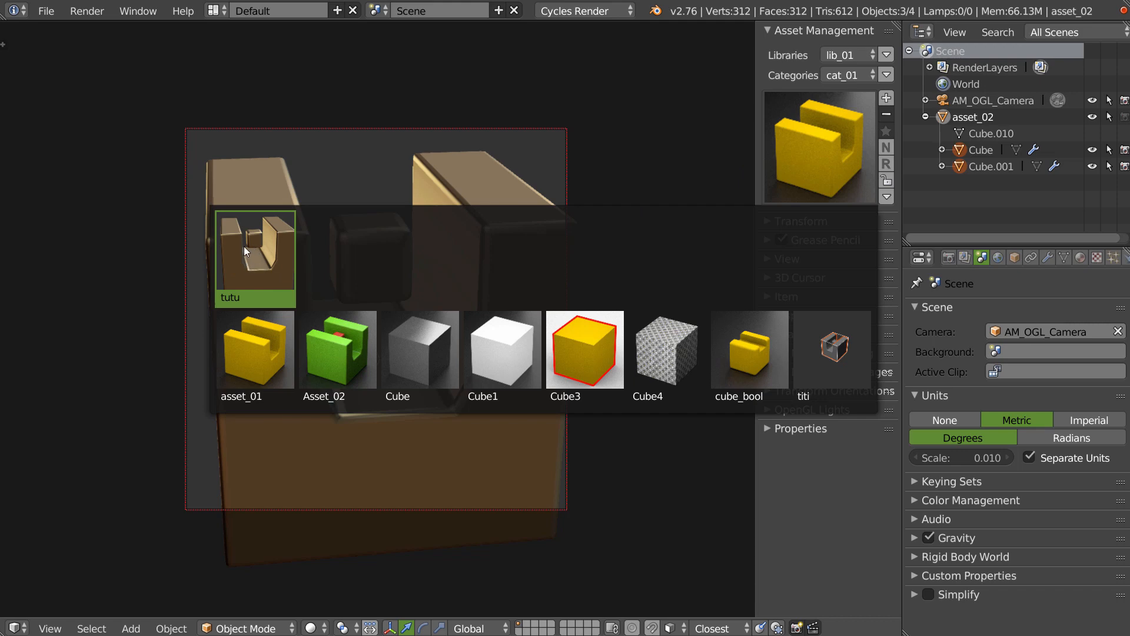
click(339, 162)
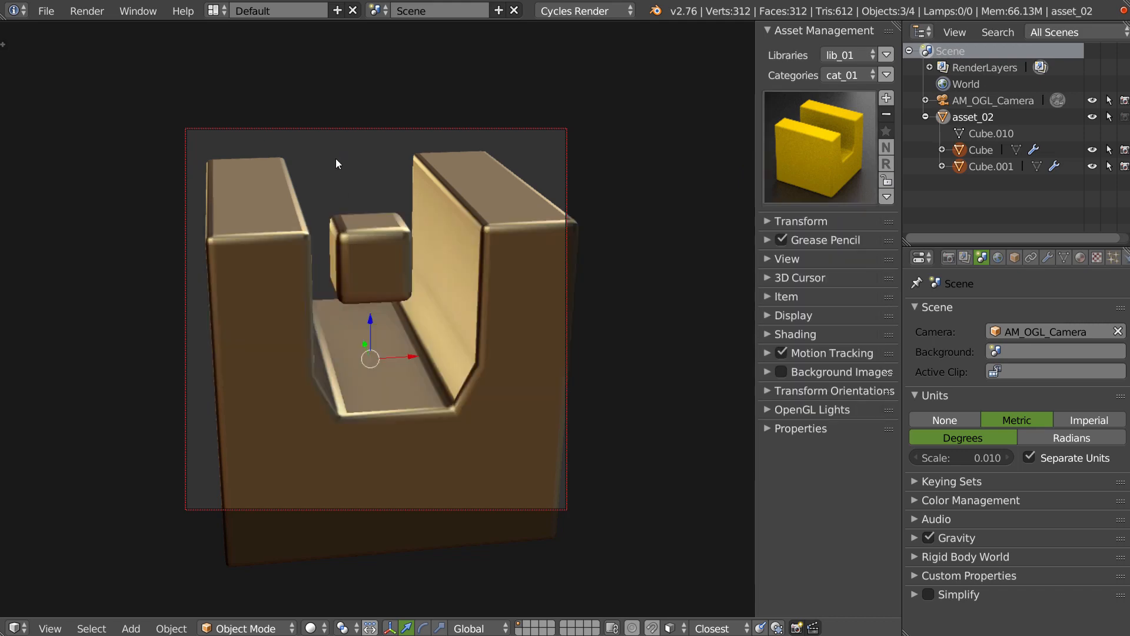
Step: Check the library previews, and disable Matcap and Ambient Occlusion in the OpenGL render setup
click(829, 185)
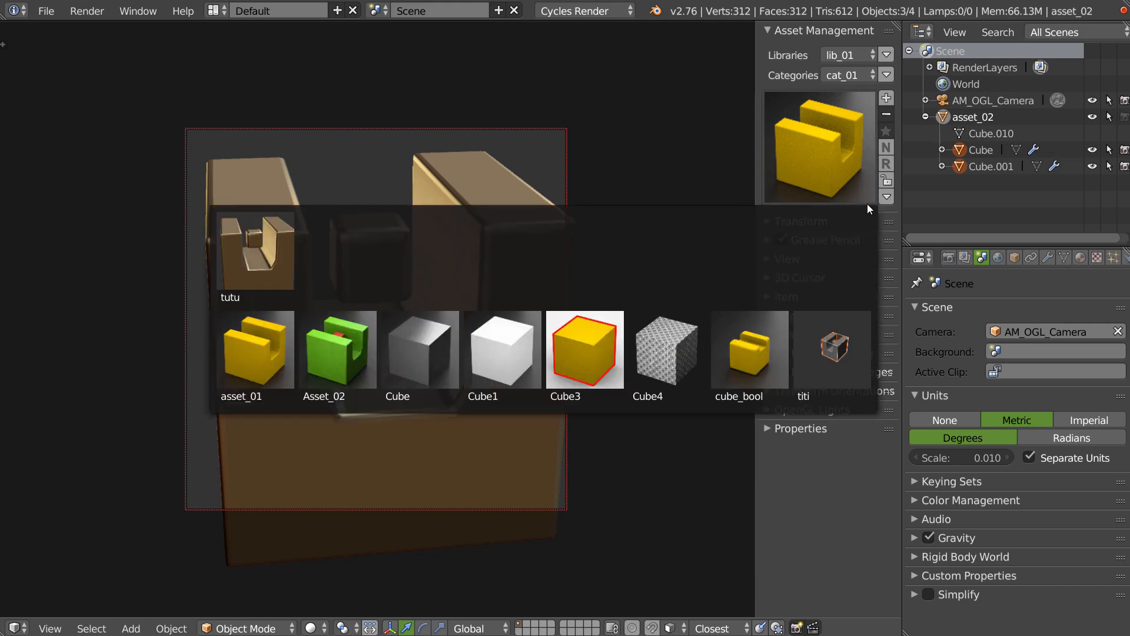
click(853, 183)
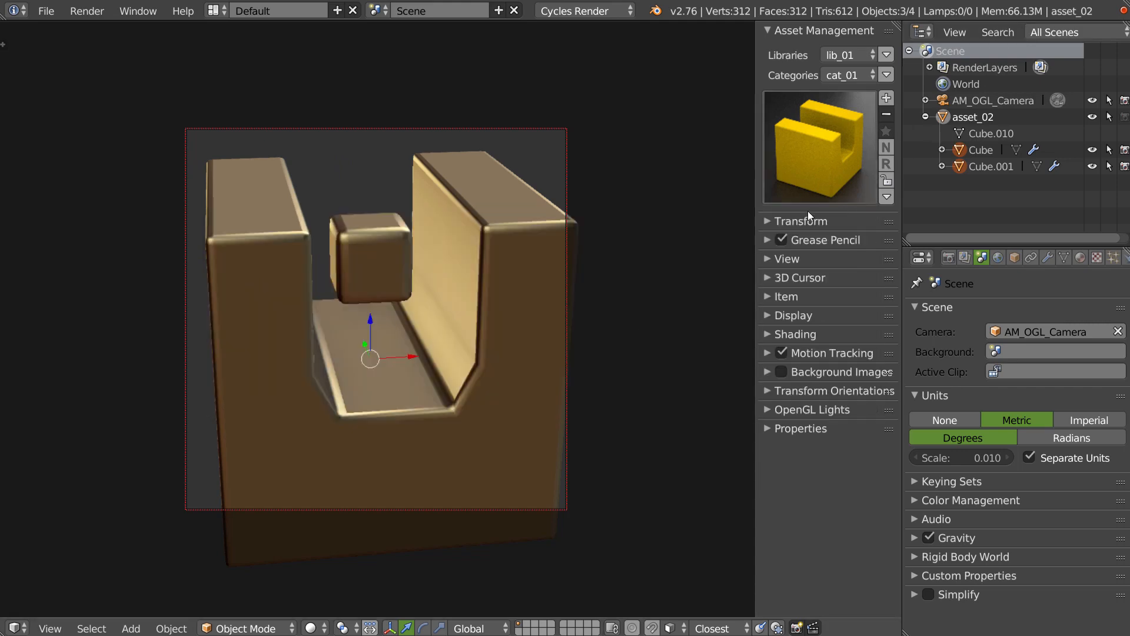
click(887, 196)
click(801, 275)
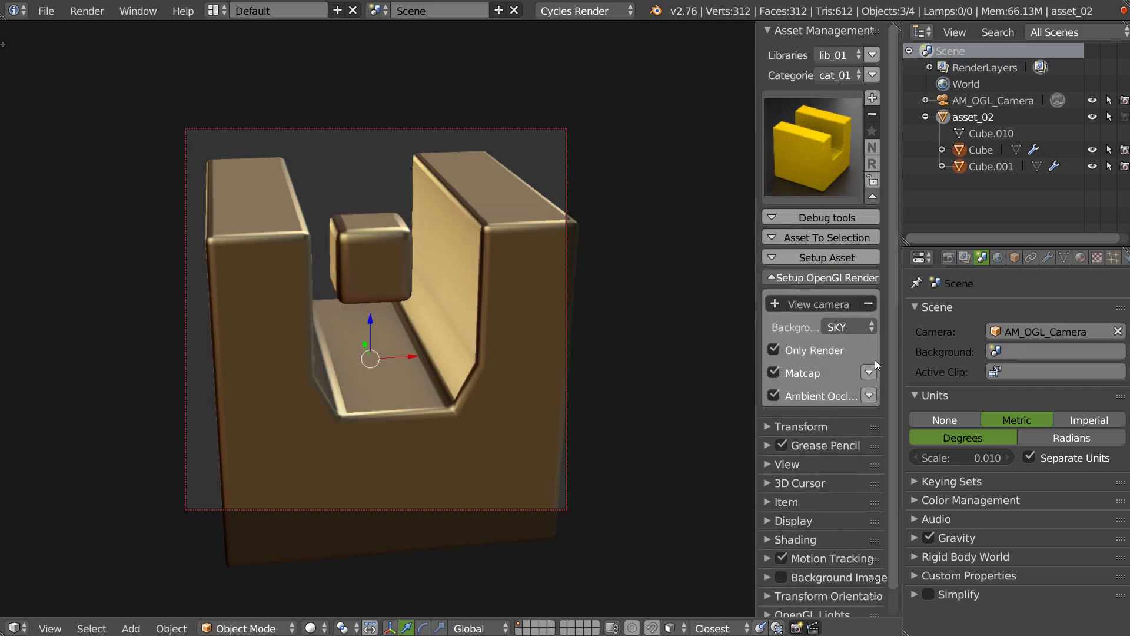
drag(774, 372, 778, 393)
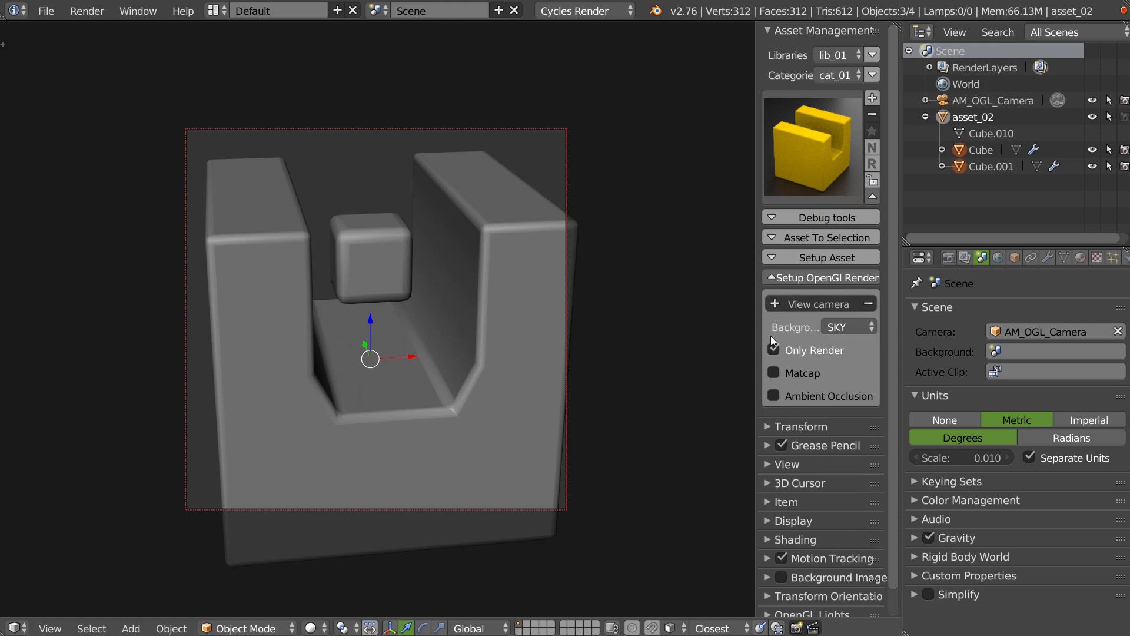
click(783, 279)
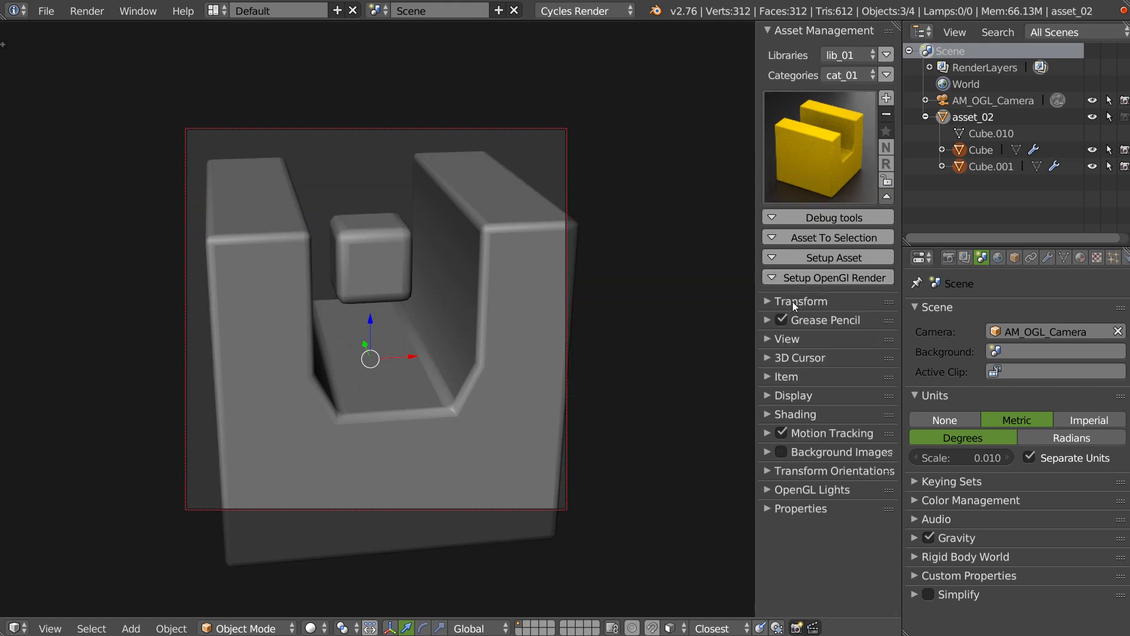
Step: Try the Mshade5, Terralite, Mshade3 and Maya Like OpenGL light presets on the model
click(787, 490)
click(787, 533)
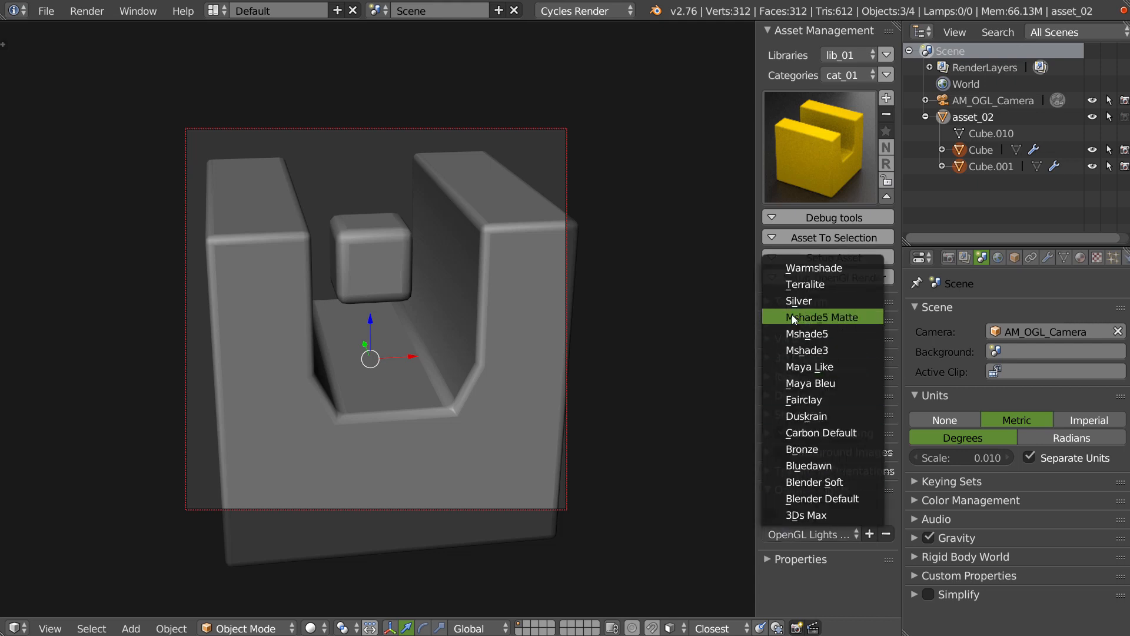
click(809, 334)
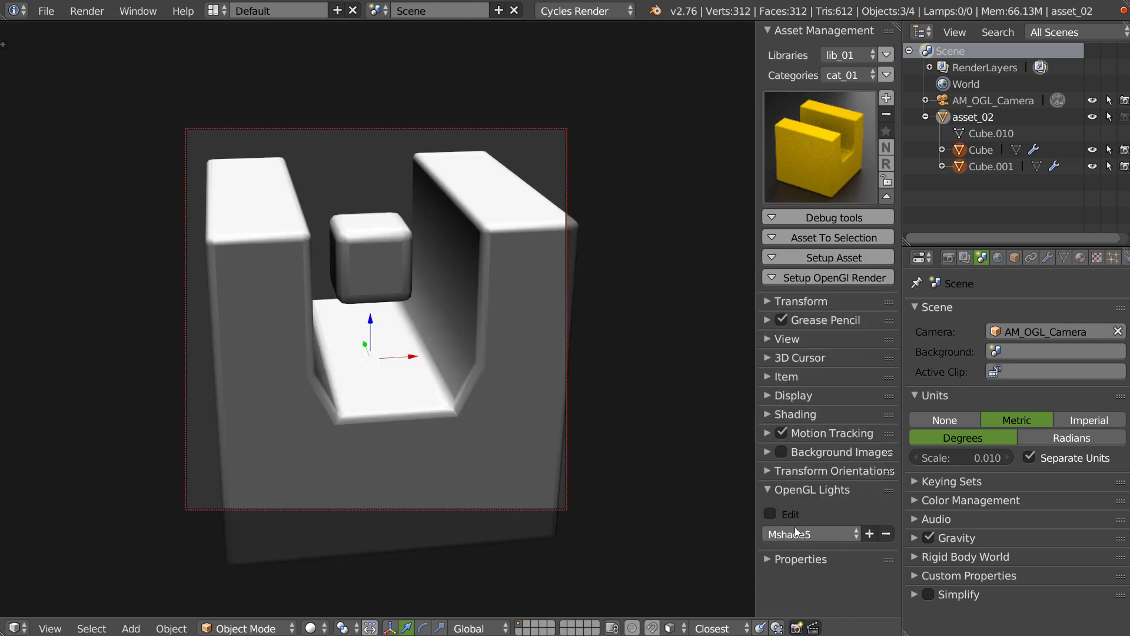
click(794, 532)
click(814, 282)
click(818, 534)
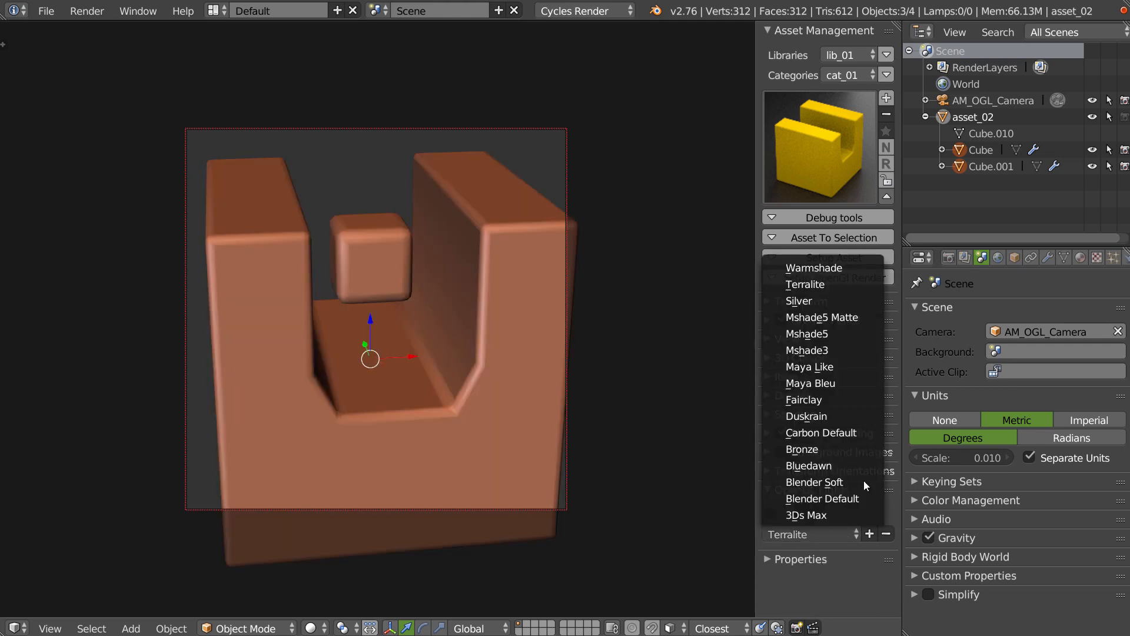
click(804, 351)
click(803, 534)
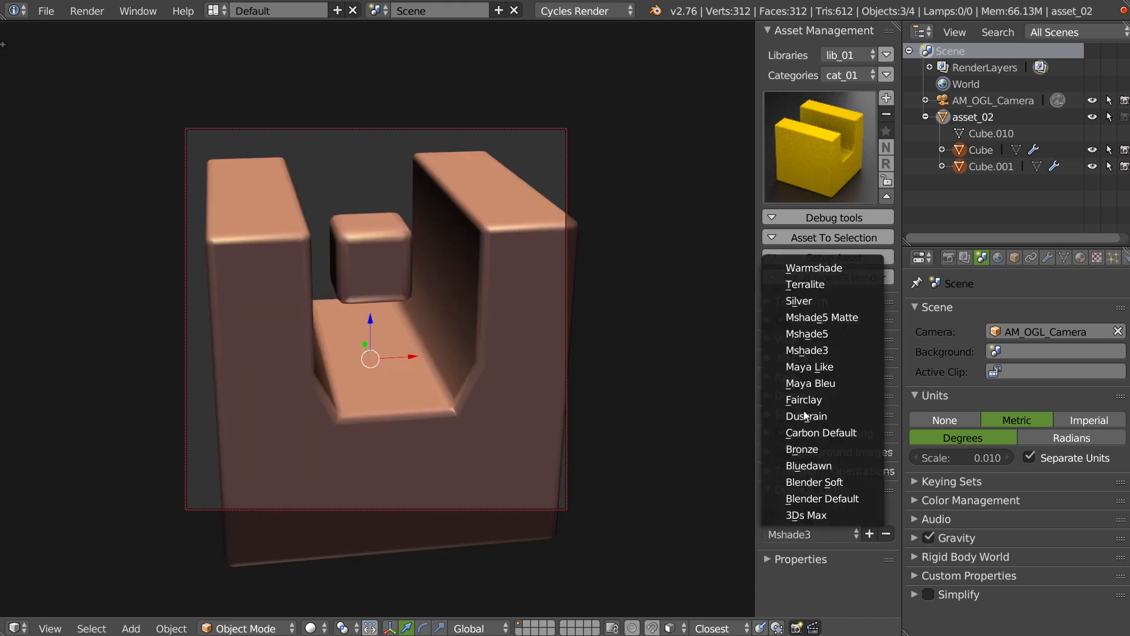
click(801, 368)
Step: Compare the Maya Bleu, Fairclay, Bronze and Blender Default OpenGL light presets on the model
click(799, 534)
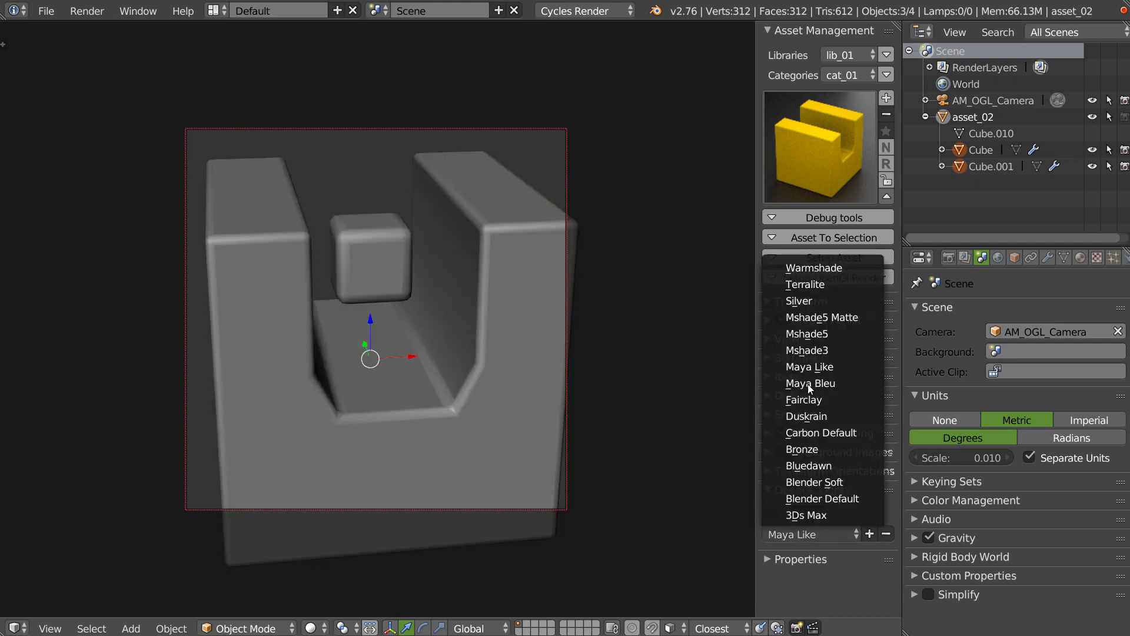
click(808, 384)
click(804, 533)
click(802, 400)
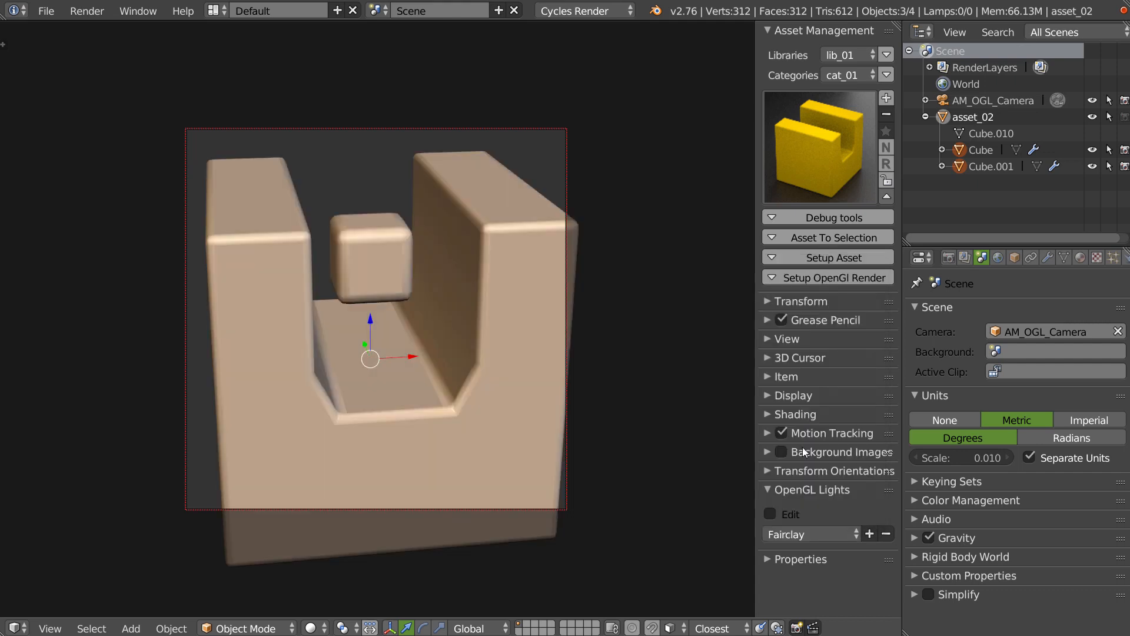
click(805, 534)
click(802, 451)
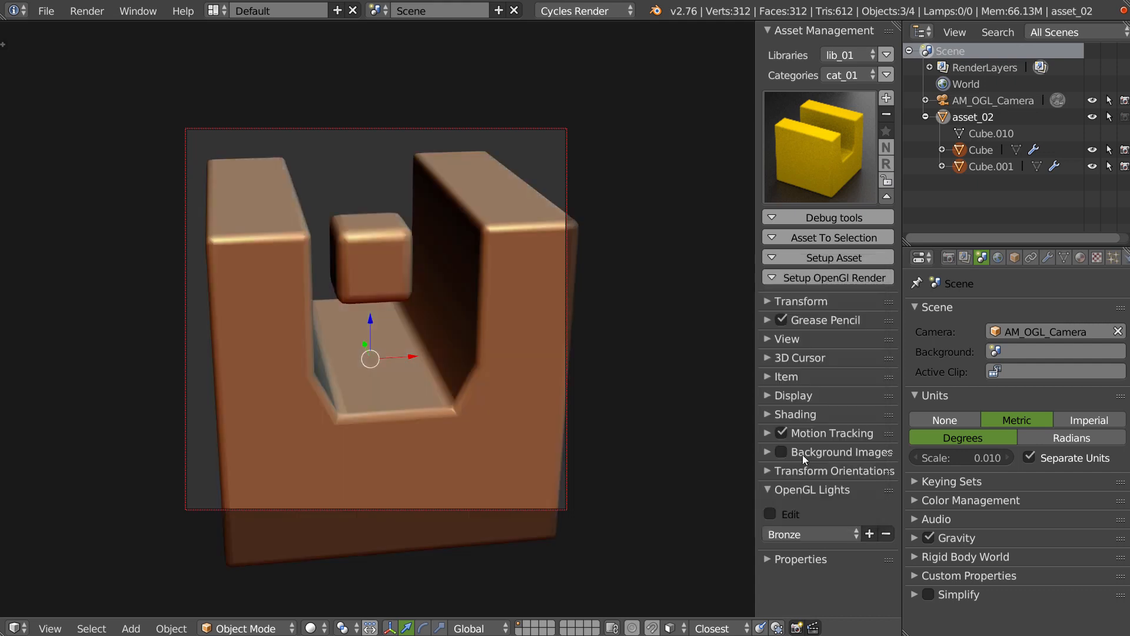
click(804, 532)
click(802, 496)
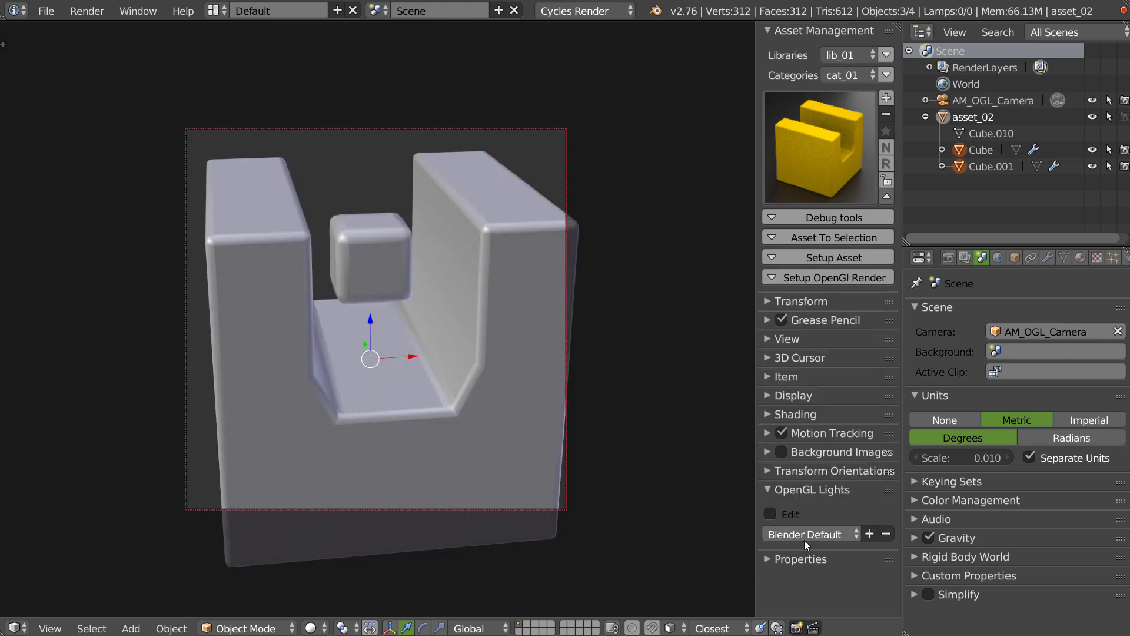
Step: Reframe the camera to an angled view of the slotted block, and edit the third OpenGL light's diffuse color to green (0.403, 1.000, 0.152)
middle_drag(393, 356, 457, 266)
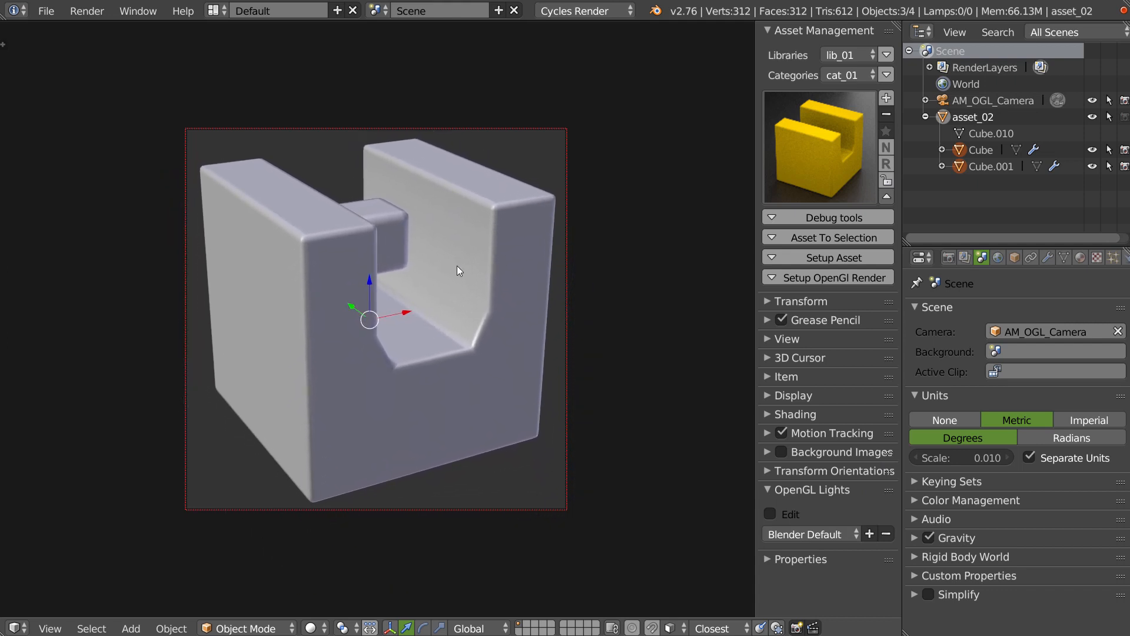
click(771, 513)
scroll(793, 515, down, 5)
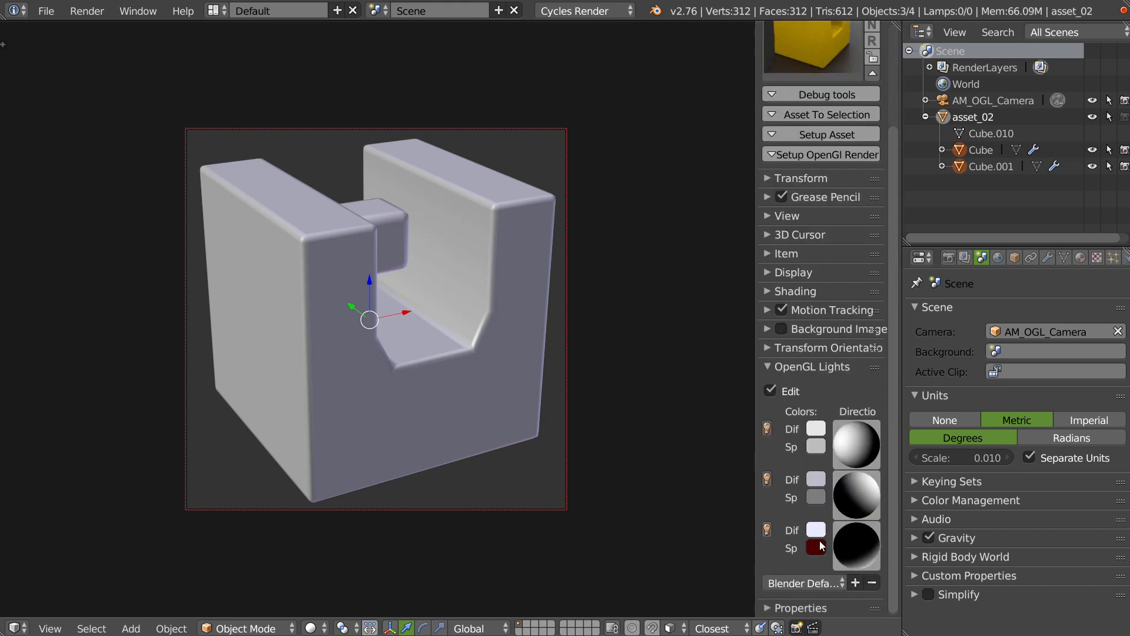
click(816, 530)
click(833, 362)
click(841, 366)
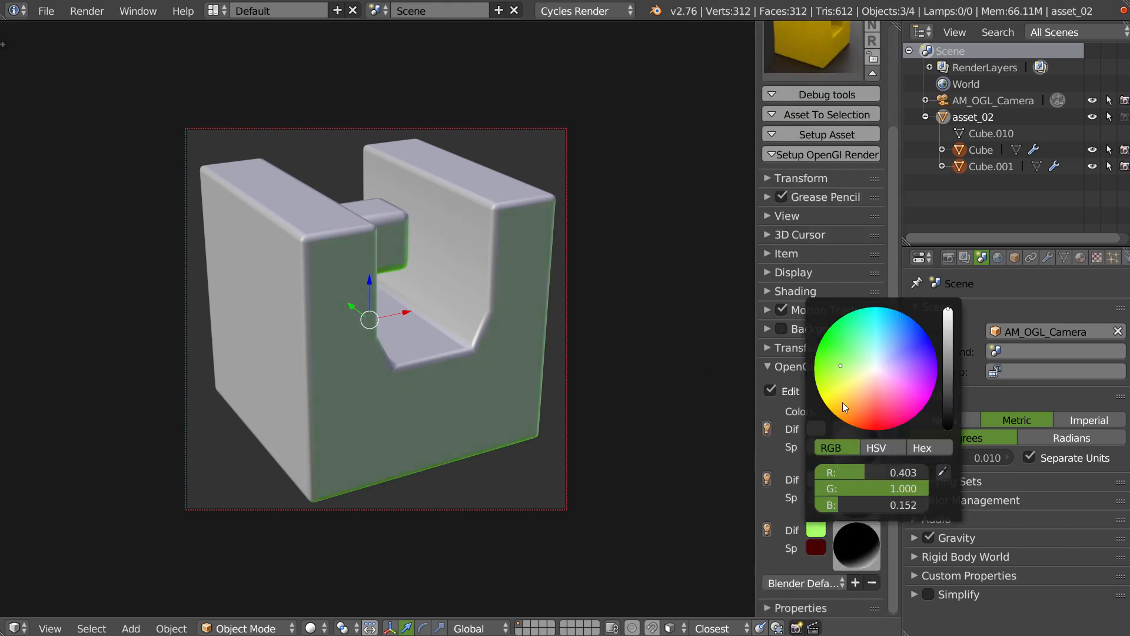
Step: Set the second OpenGL light's diffuse color to pink and the first light's diffuse color to light green
click(815, 479)
click(845, 298)
click(929, 310)
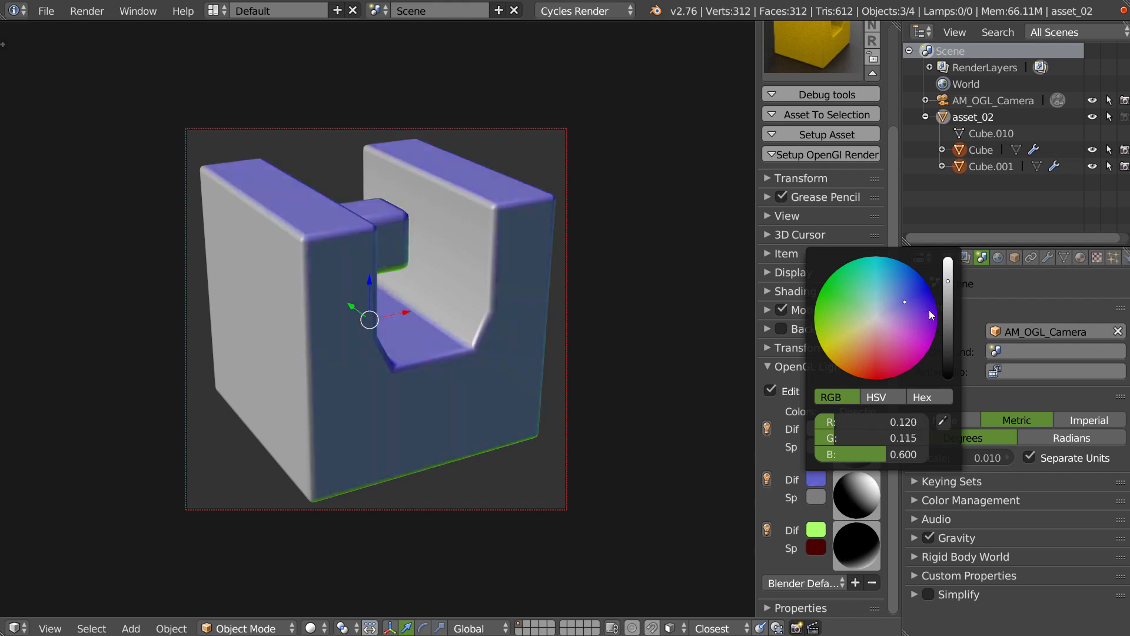
drag(929, 309, 891, 344)
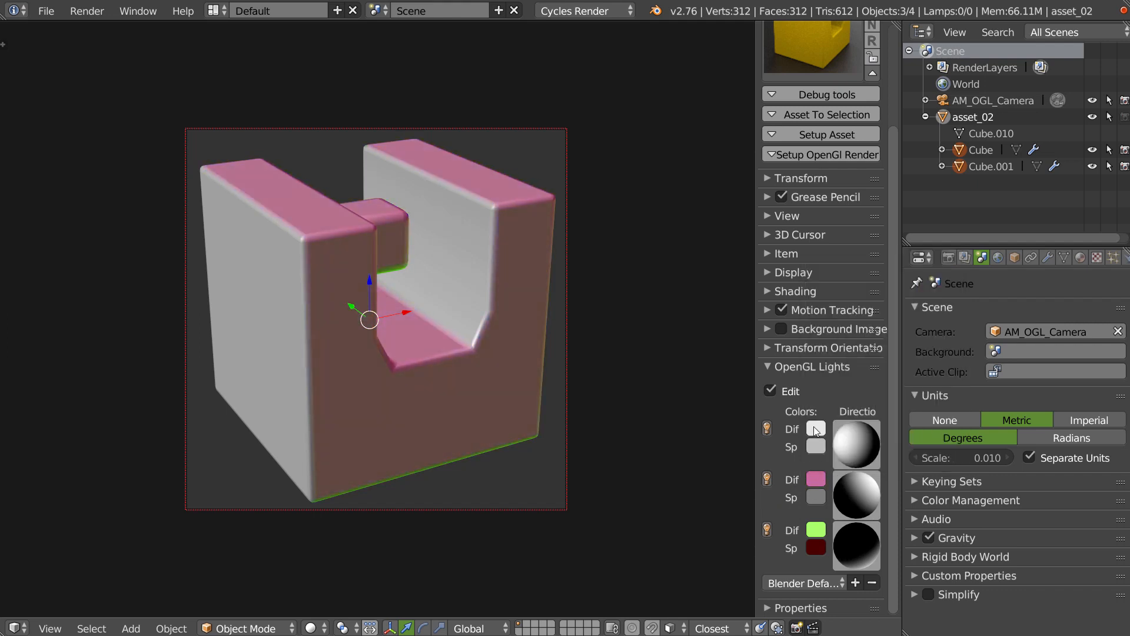
click(815, 428)
drag(830, 259, 846, 271)
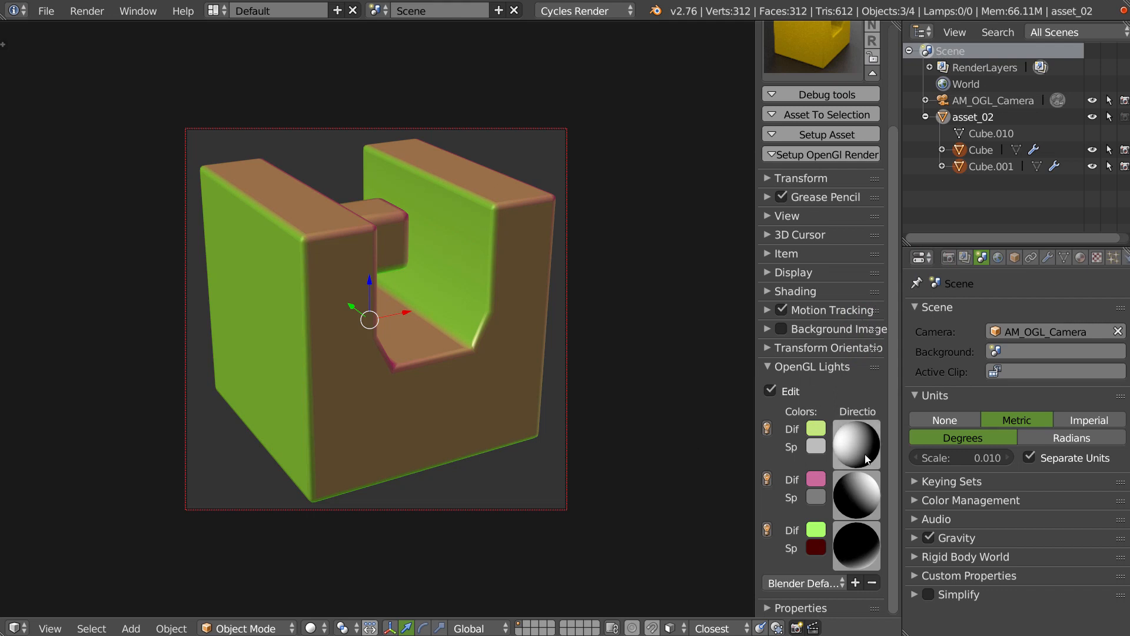
Step: Redirect the first and second OpenGL lights, and set their specular colors to blue and dark red respectively
mouse_move(864, 454)
mouse_down()
mouse_move(888, 442)
mouse_move(871, 446)
mouse_up()
mouse_move(861, 488)
mouse_down()
mouse_move(849, 512)
mouse_move(856, 506)
mouse_up()
click(816, 498)
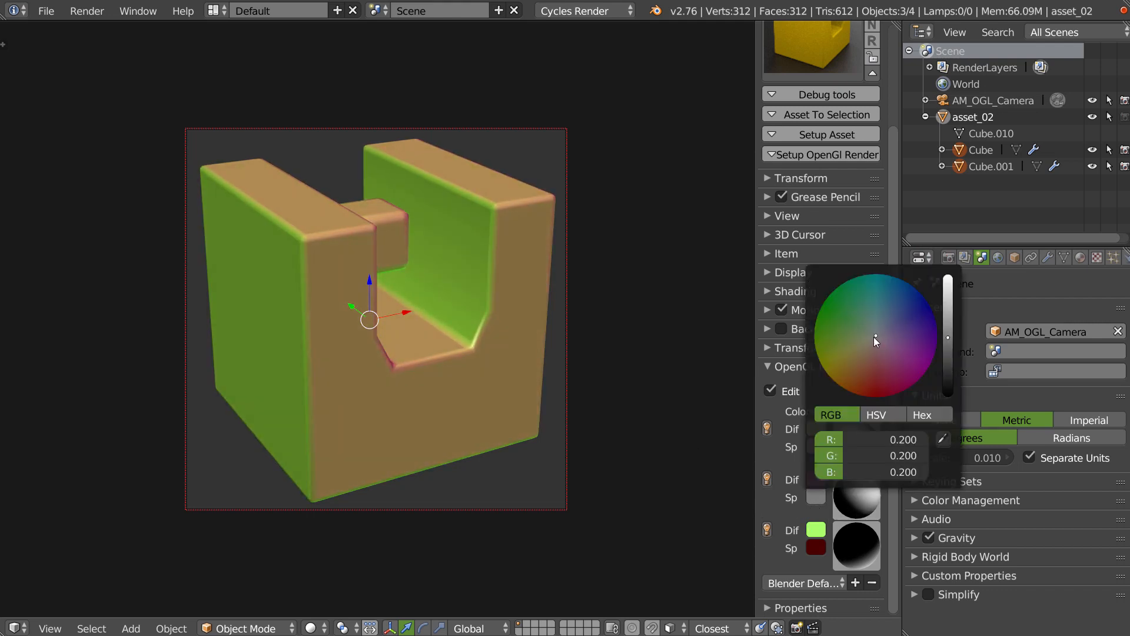
drag(873, 336, 870, 421)
click(816, 446)
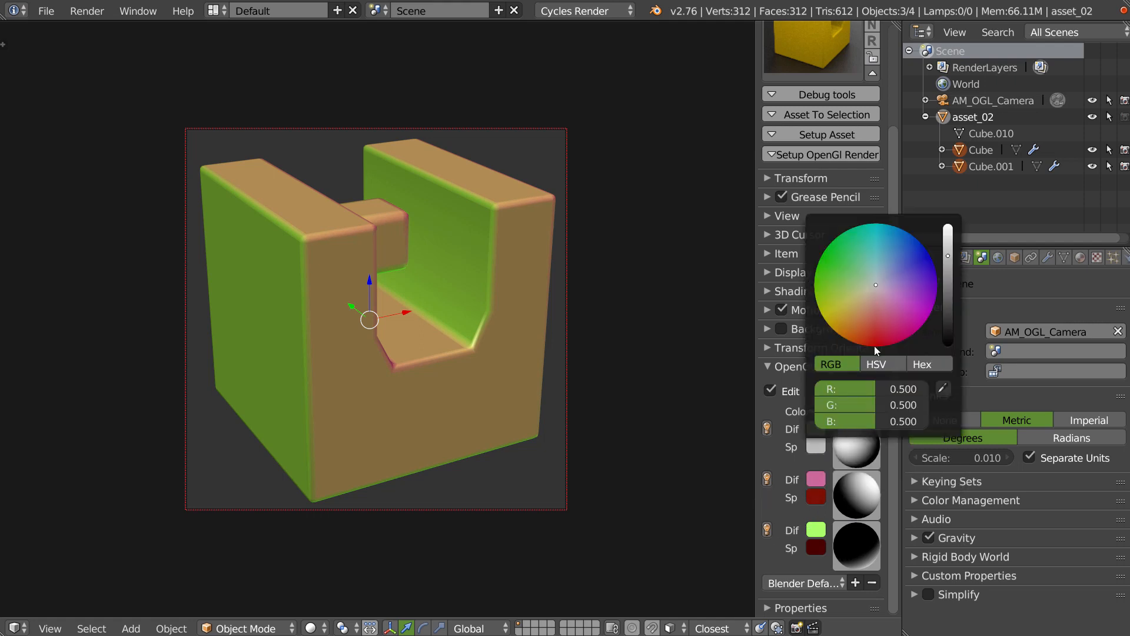
drag(874, 345, 940, 235)
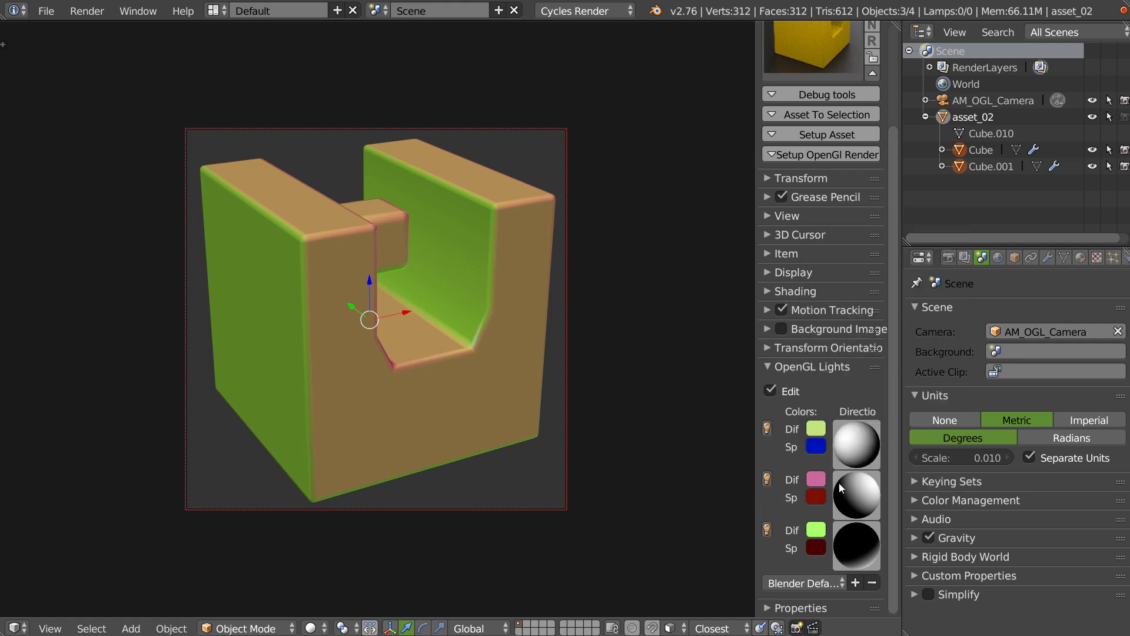
Step: Switch the third and second OpenGL lights off and back on to compare their effect
click(767, 530)
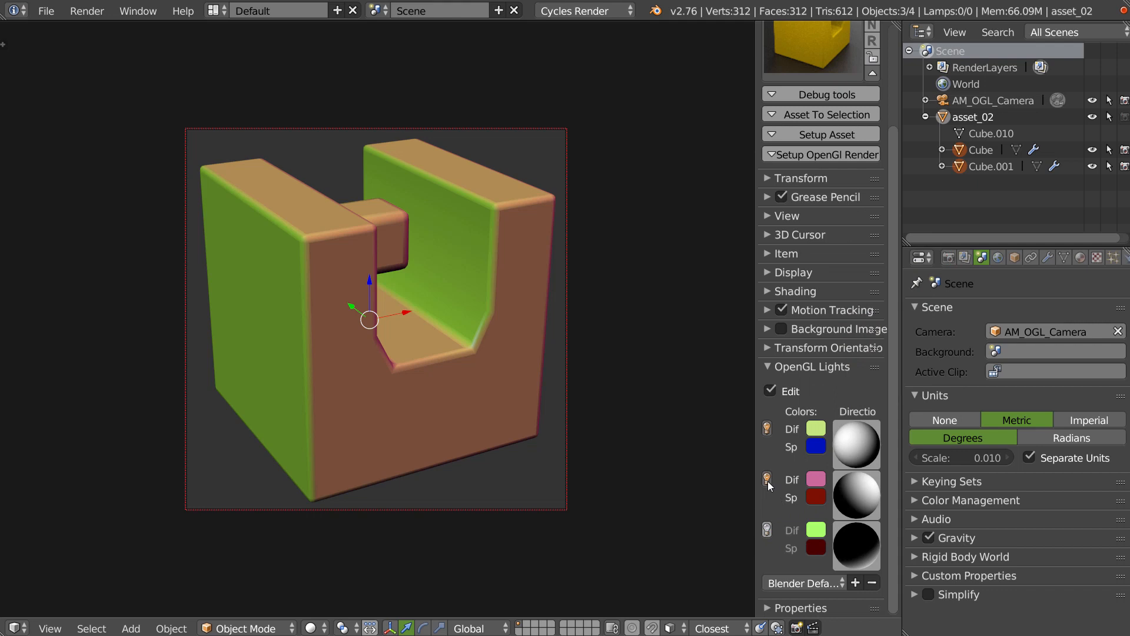
click(767, 481)
click(767, 484)
click(767, 531)
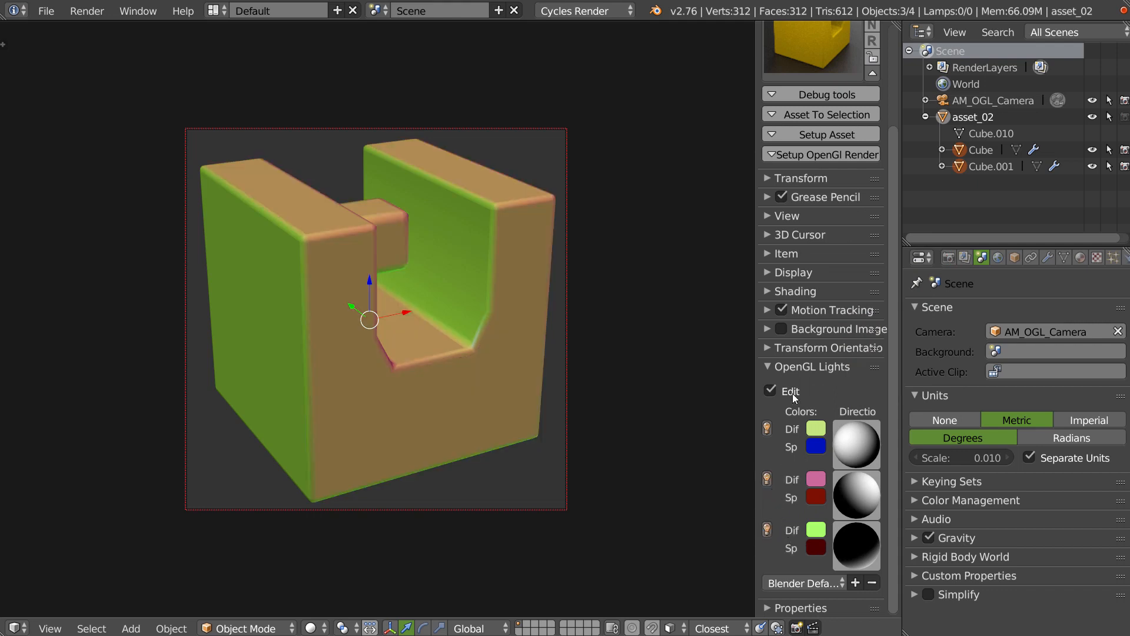
Step: Finish editing the OpenGL lights and replace the custom colors with the Maya Like preset
click(770, 391)
click(812, 411)
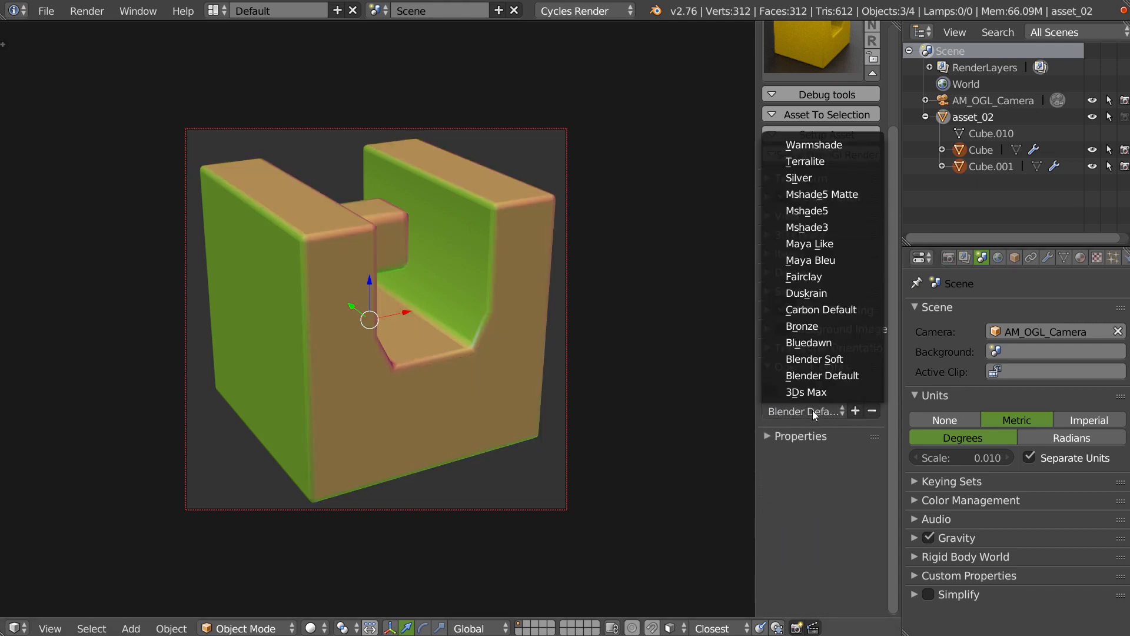
click(811, 241)
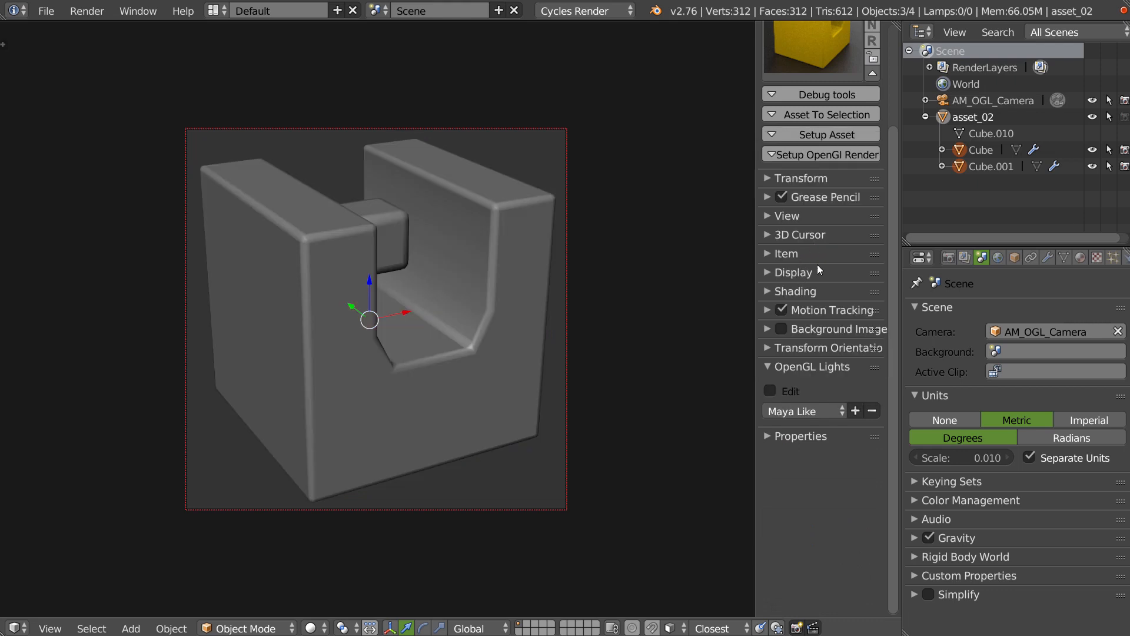
click(773, 367)
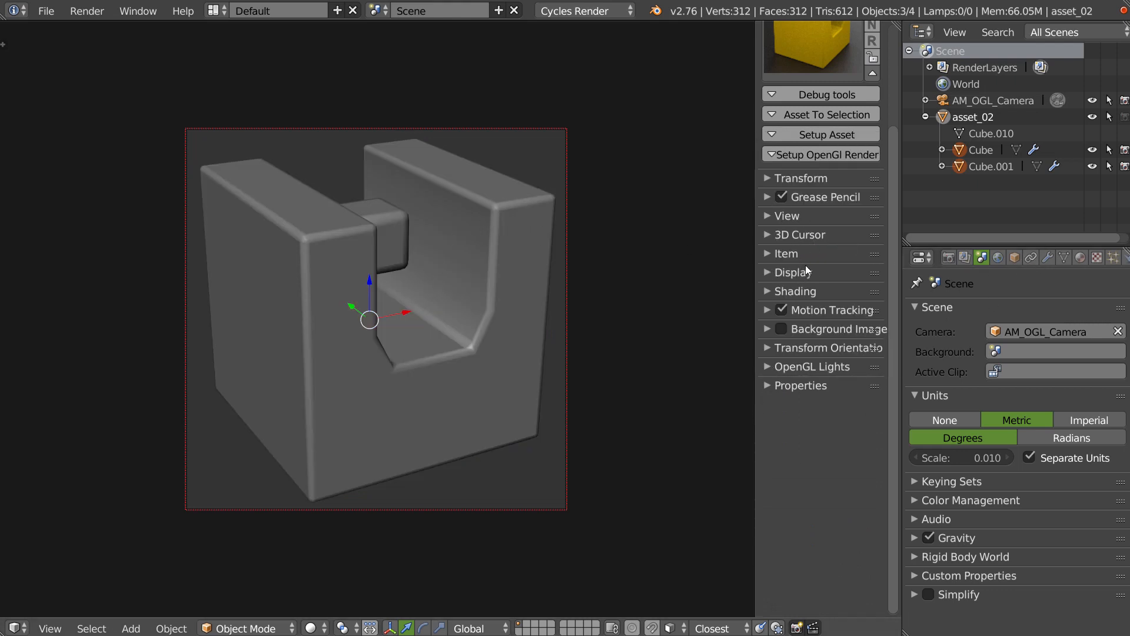
click(811, 152)
click(811, 153)
Step: Enable Depth Of Field in the viewport shading and High Quality viewport depth of field for AM_OGL_Camera
click(770, 292)
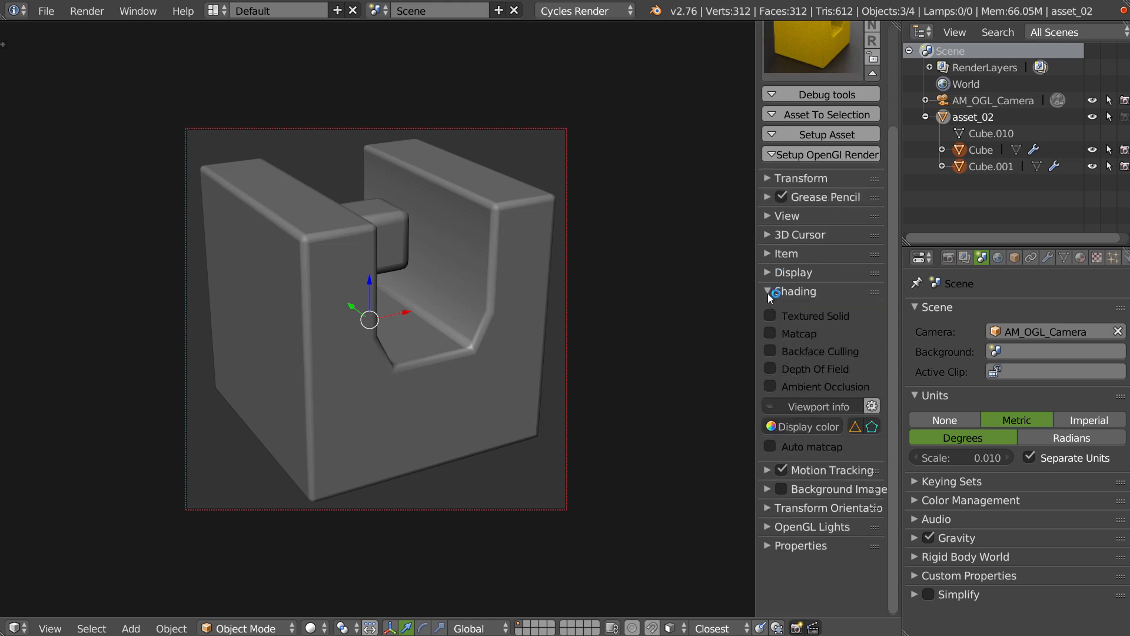
click(782, 369)
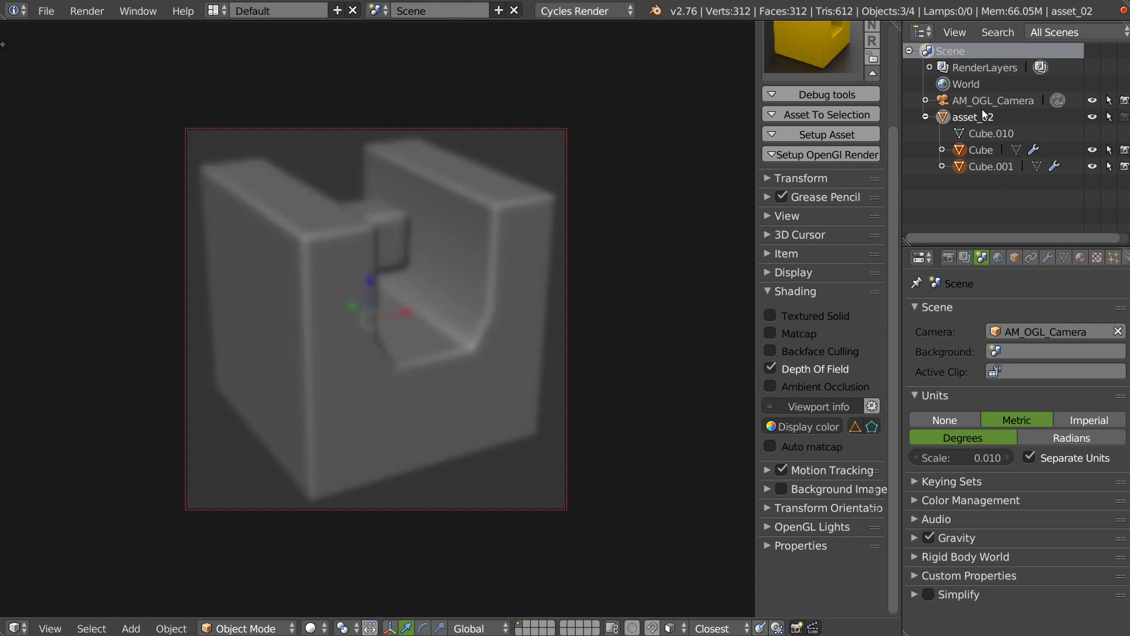
click(989, 101)
click(1047, 258)
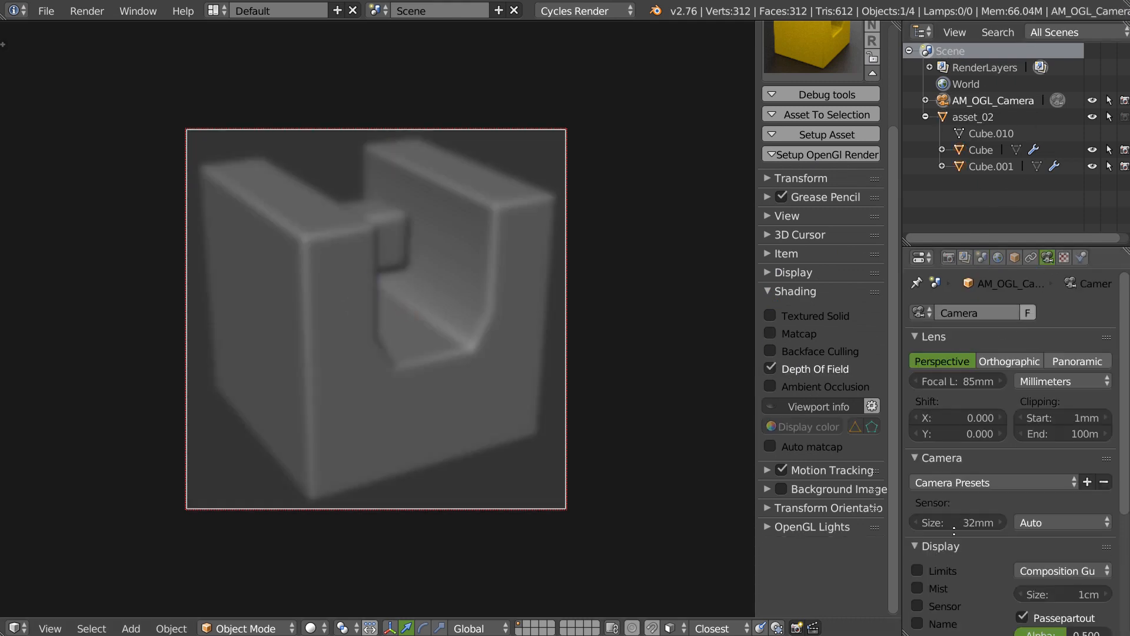
scroll(965, 441, down, 6)
click(920, 605)
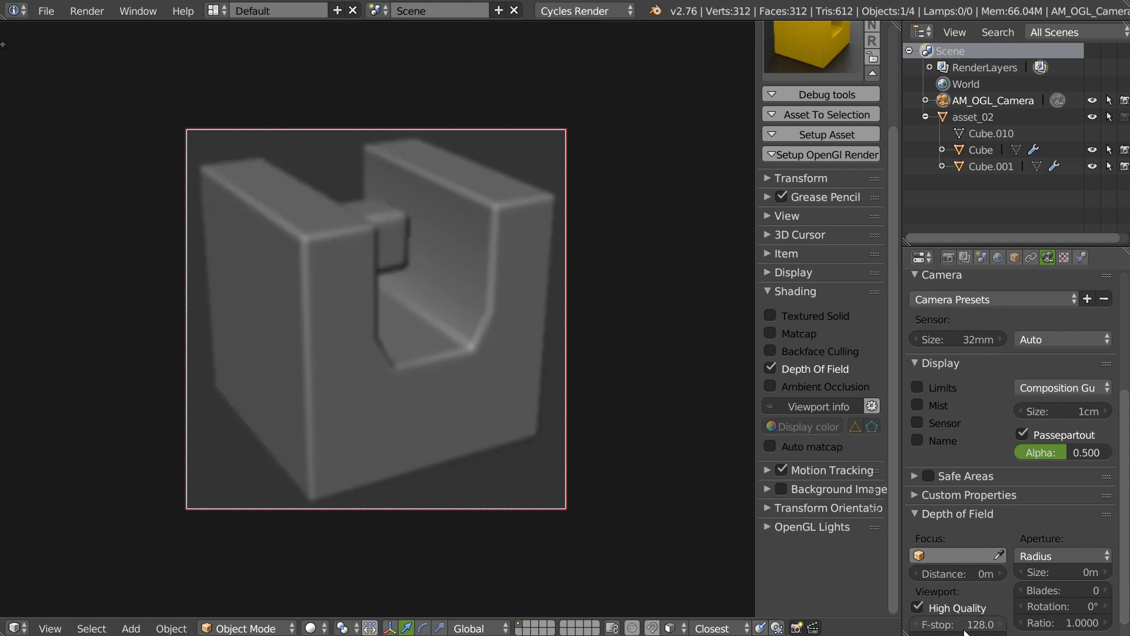
Step: Try a camera f-stop of 125.9 with focus distances of 25 cm 9 mm and 1 mm
drag(965, 624, 948, 624)
mouse_move(952, 572)
mouse_down()
mouse_move(995, 575)
mouse_move(896, 578)
mouse_move(941, 581)
mouse_up()
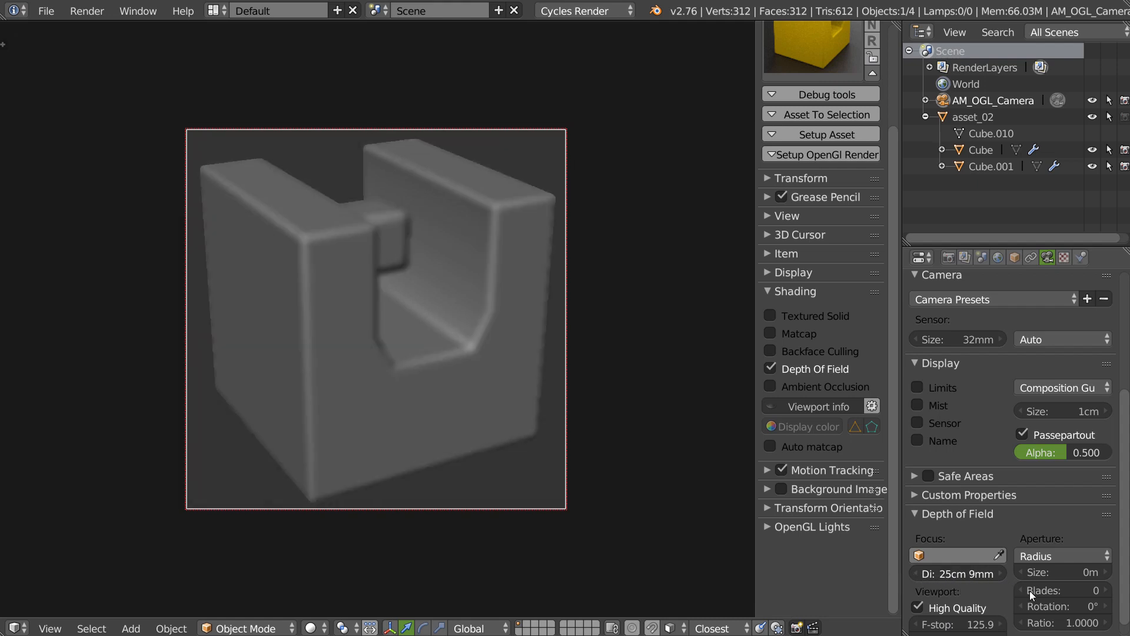
drag(1030, 591, 824, 579)
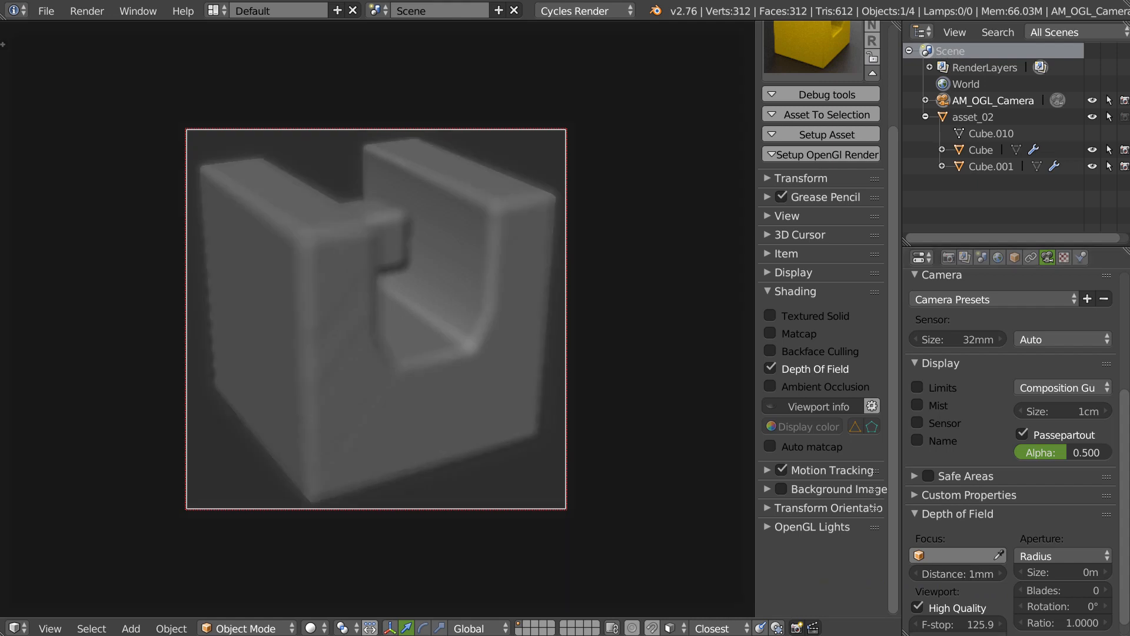
Step: Set the camera's f-stop to 128.0 and focus distance to 8 mm, and disable the viewport Depth Of Field
drag(965, 624, 1109, 635)
drag(974, 570, 930, 575)
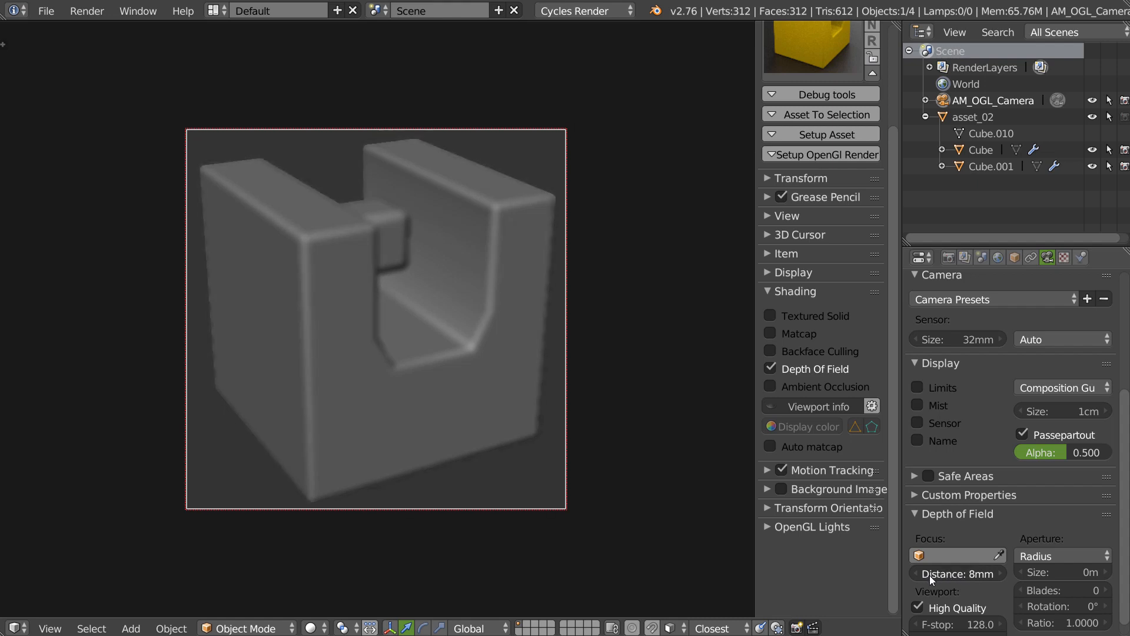
click(934, 514)
click(770, 368)
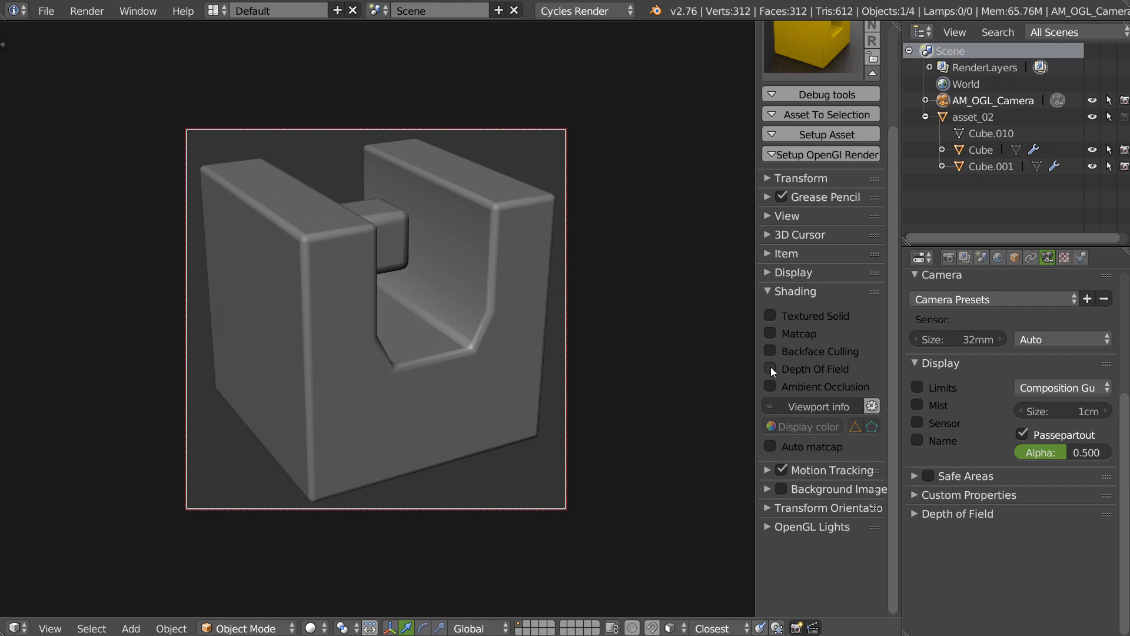
Step: Try Matcap and textured viewport shading on the two-part model, returning to plain Solid shading
click(770, 333)
click(770, 333)
key(z)
click(269, 335)
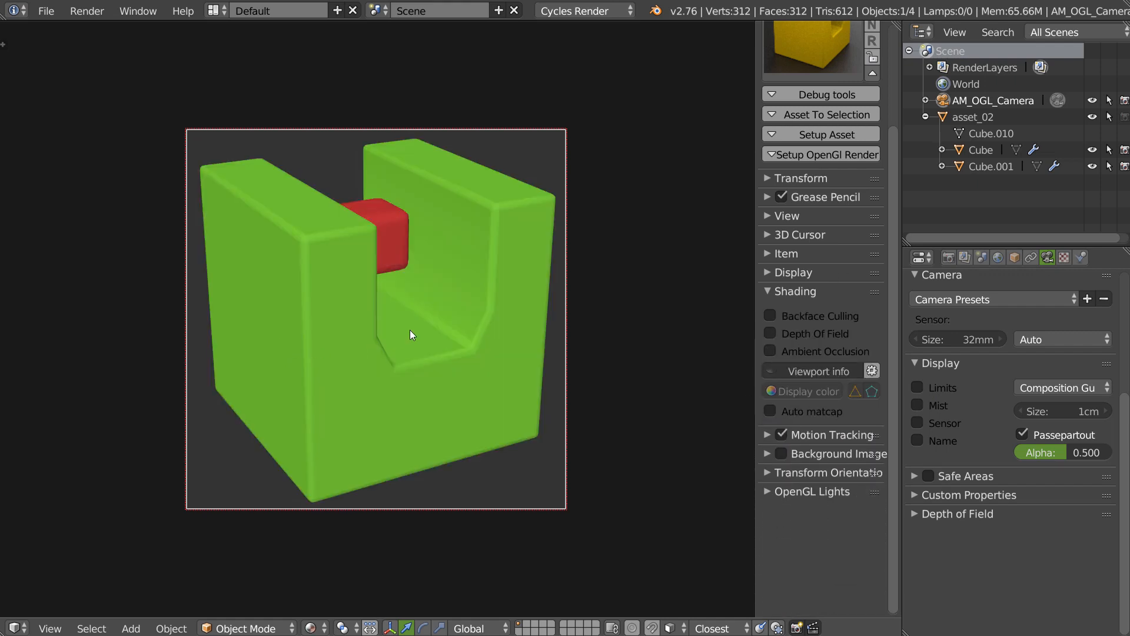
key(z)
click(398, 258)
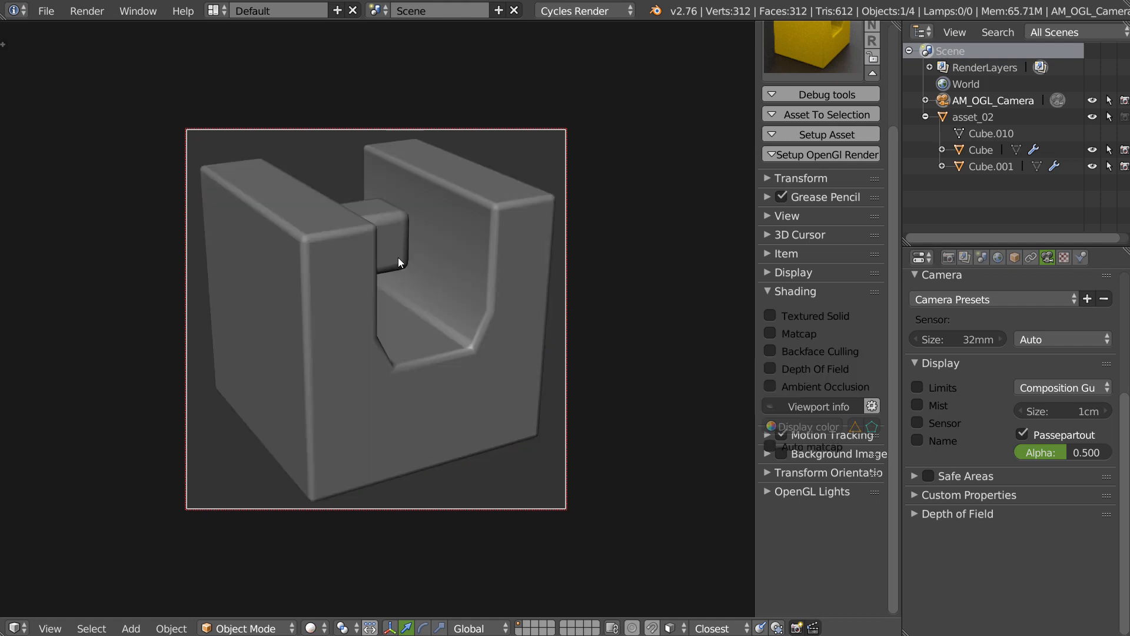
Step: Collapse the shading options and remove the camera through the OpenGL render setup
click(777, 291)
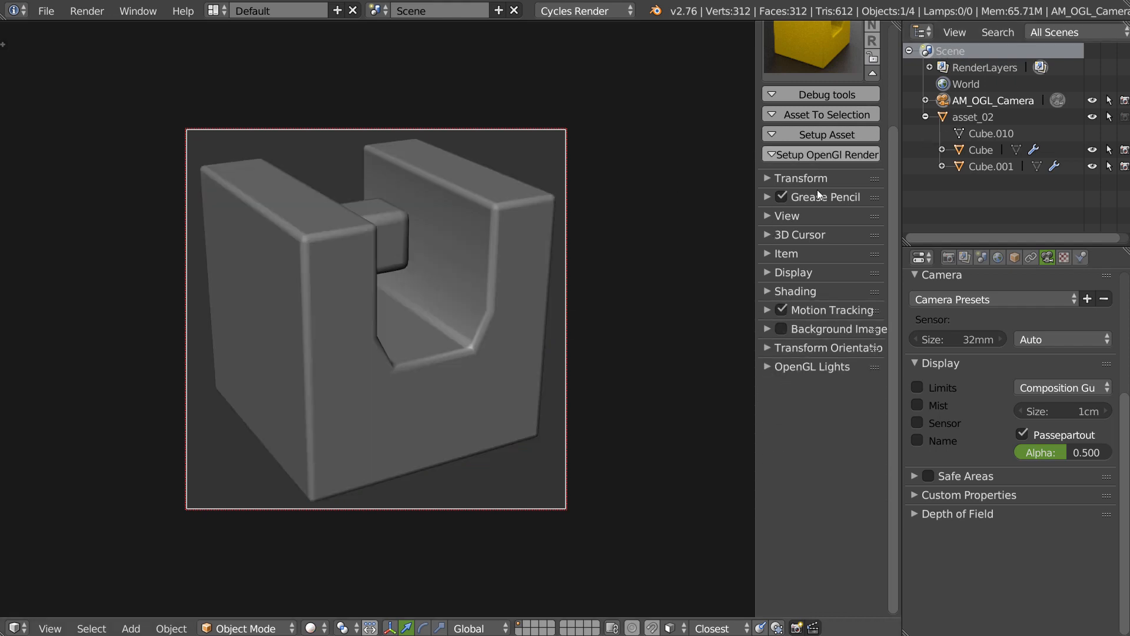
click(848, 152)
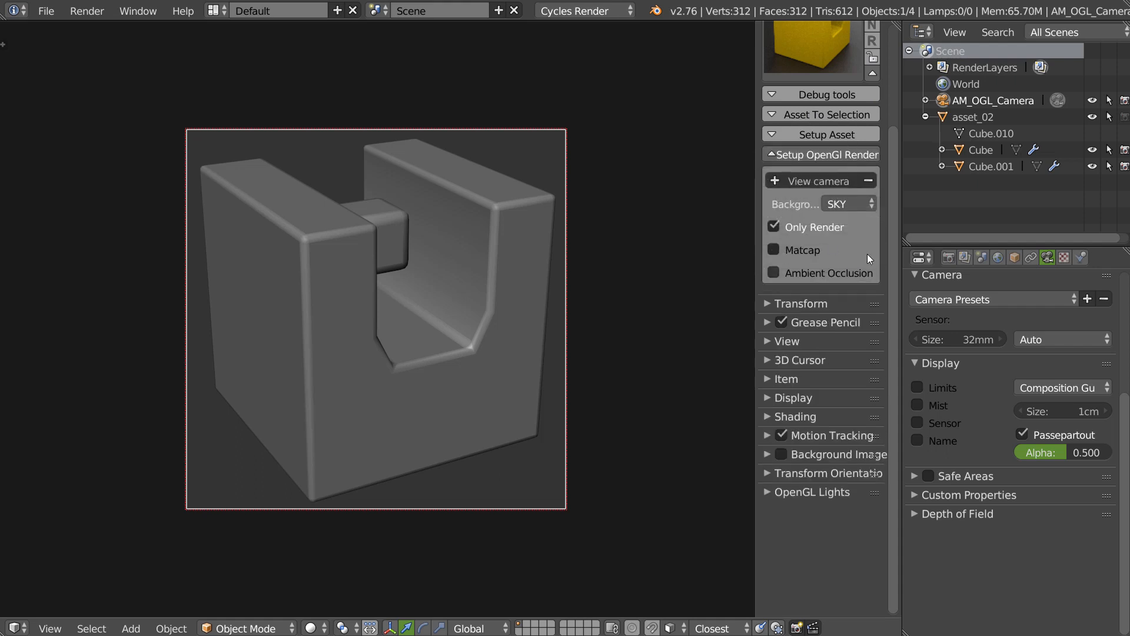
click(868, 182)
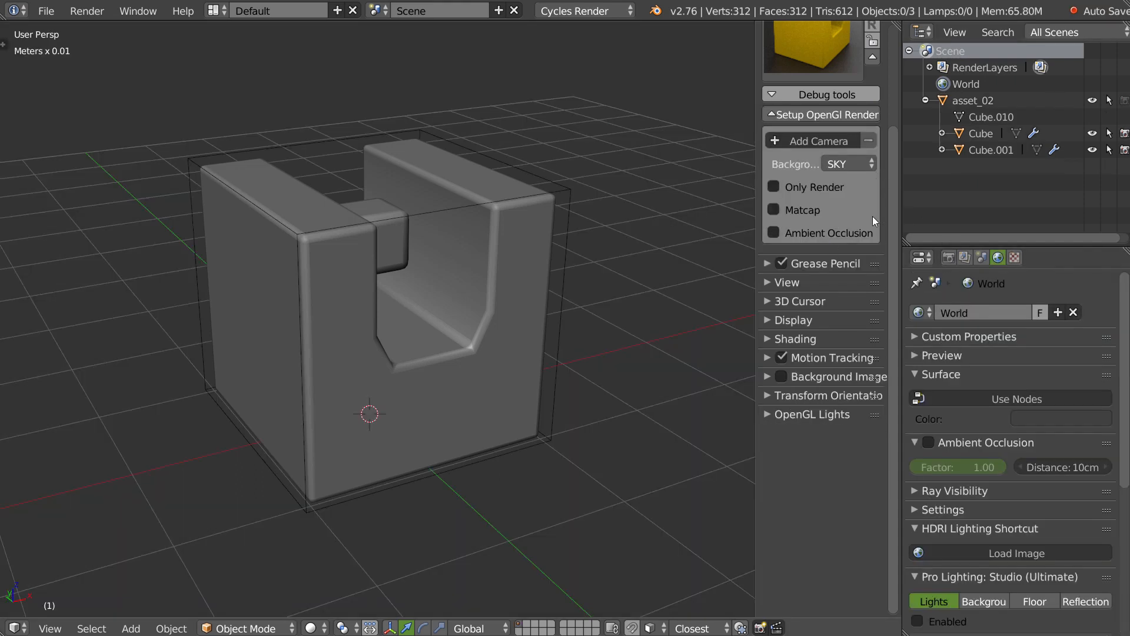
Step: Set the scene's render resolution to 1920 × 1080 px
click(949, 258)
click(930, 308)
click(937, 418)
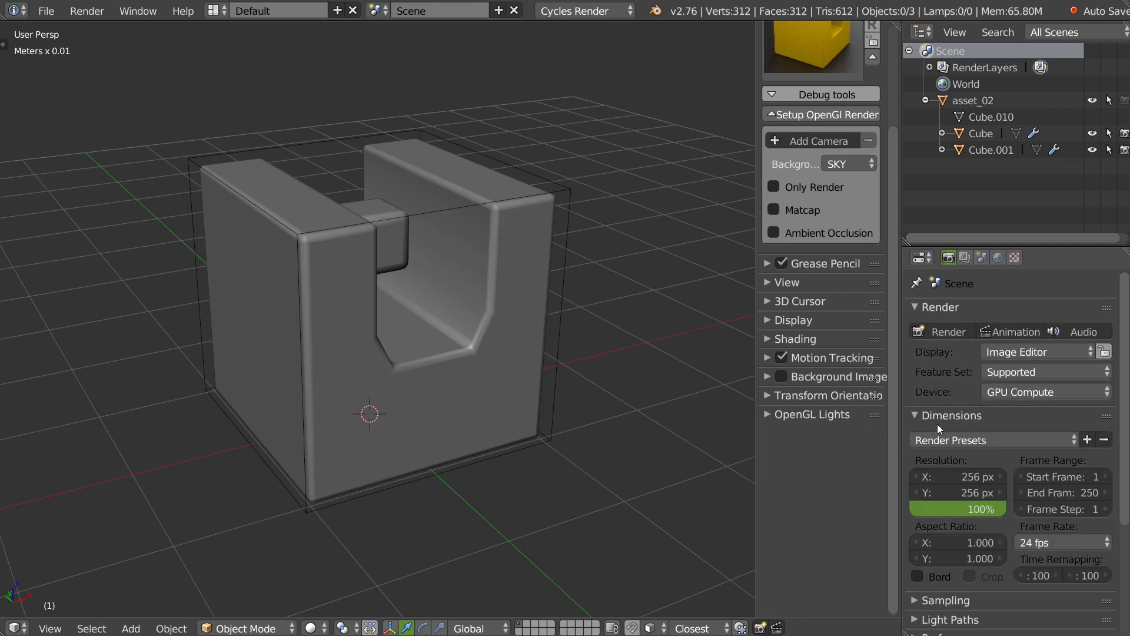
click(995, 476)
text(1920)
key(Tab)
text(1080)
key(Return)
middle_drag(521, 225, 563, 205)
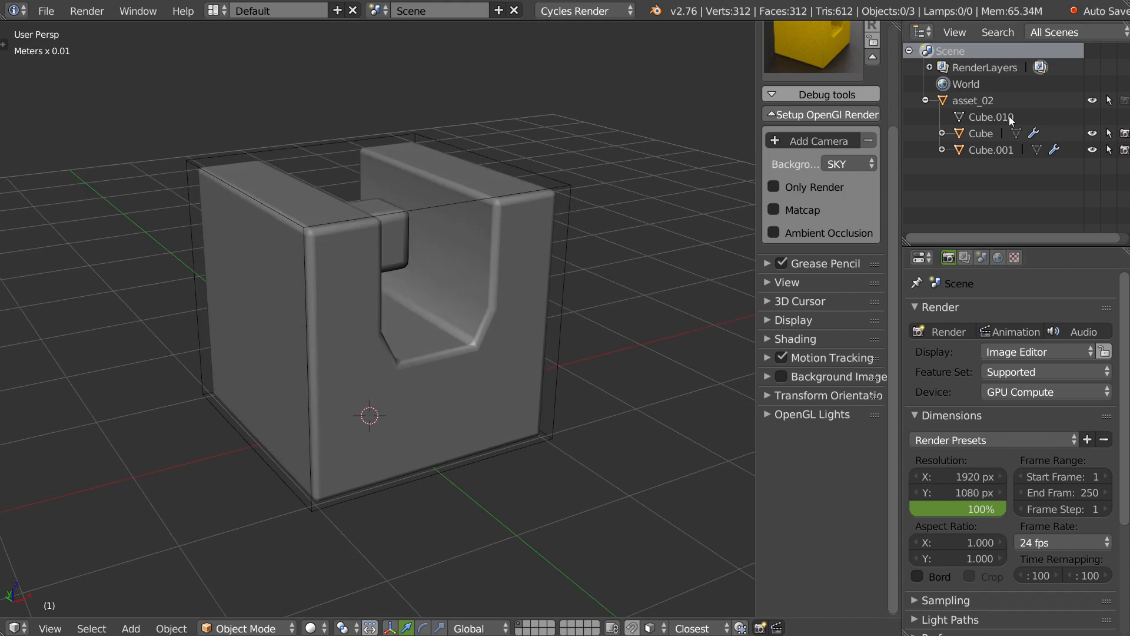
Step: Select asset_02 with its child objects, add an OpenGL thumbnail camera for them, and remove it again
double_click(972, 99)
drag(945, 100, 943, 99)
ctrl+click(943, 99)
middle_drag(505, 226, 499, 242)
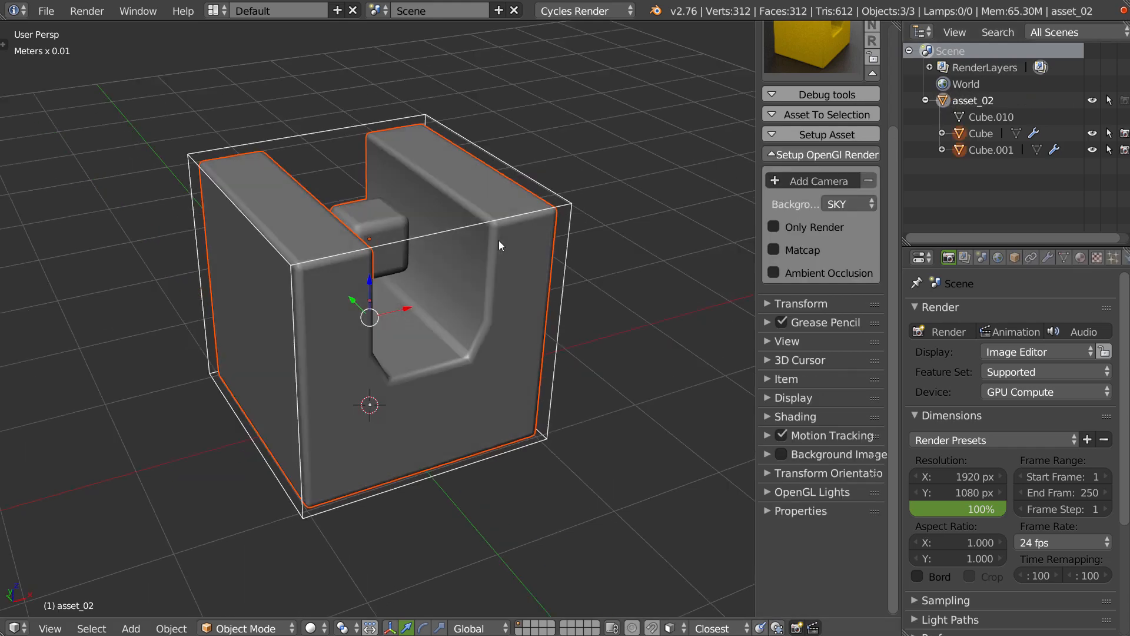
click(829, 180)
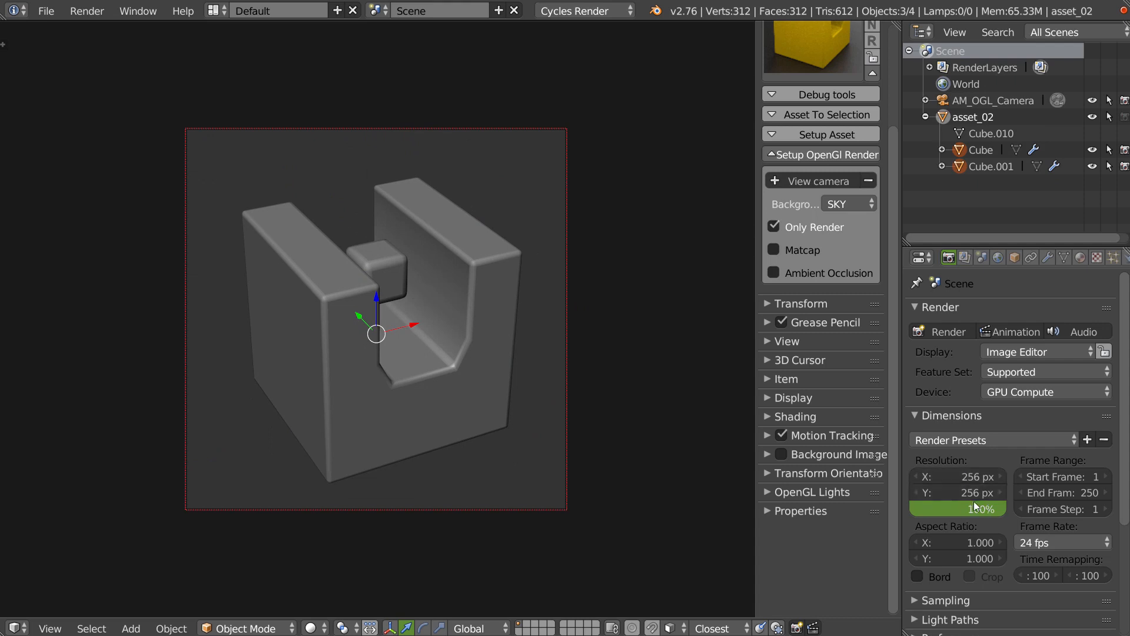
click(869, 182)
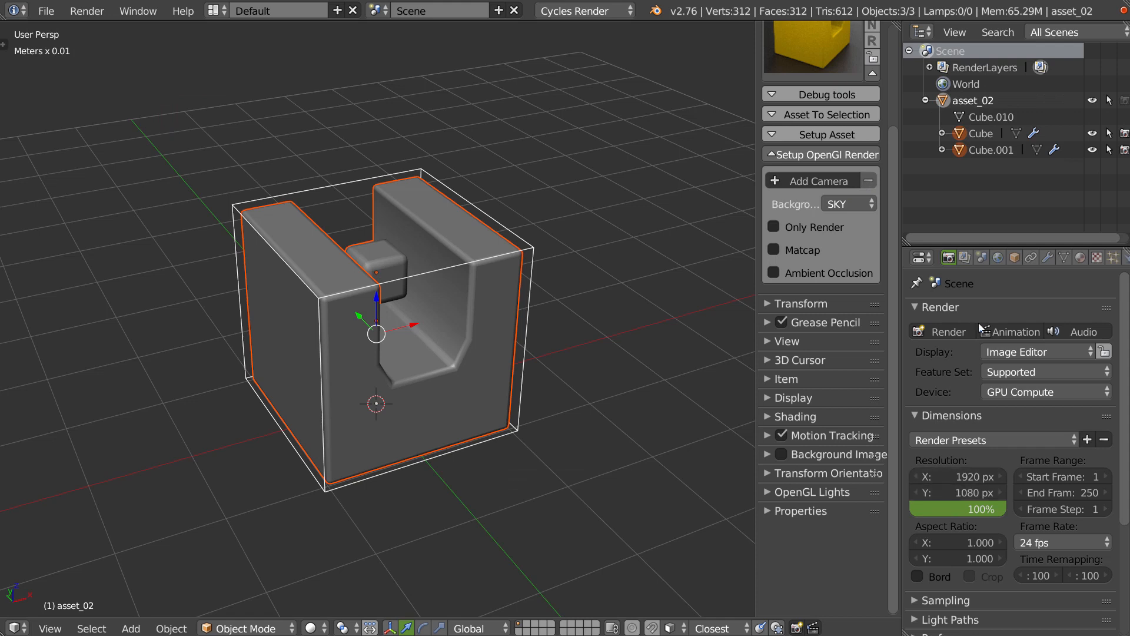
Step: Add the OpenGL camera once more and remove it with AM_OGL_Camera selected
click(828, 179)
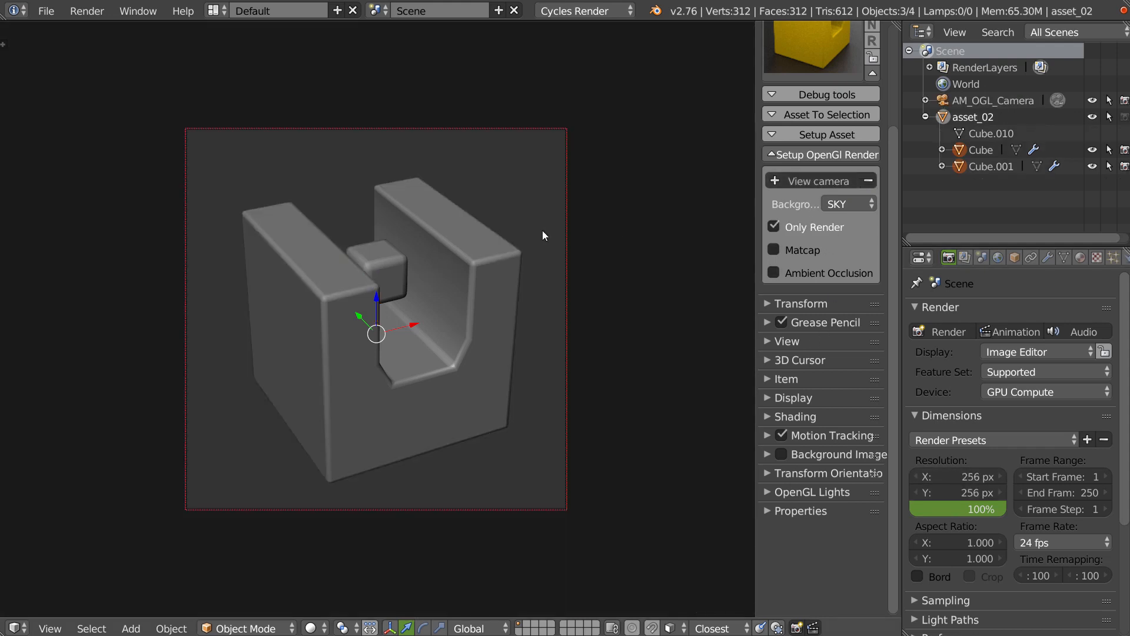
click(968, 99)
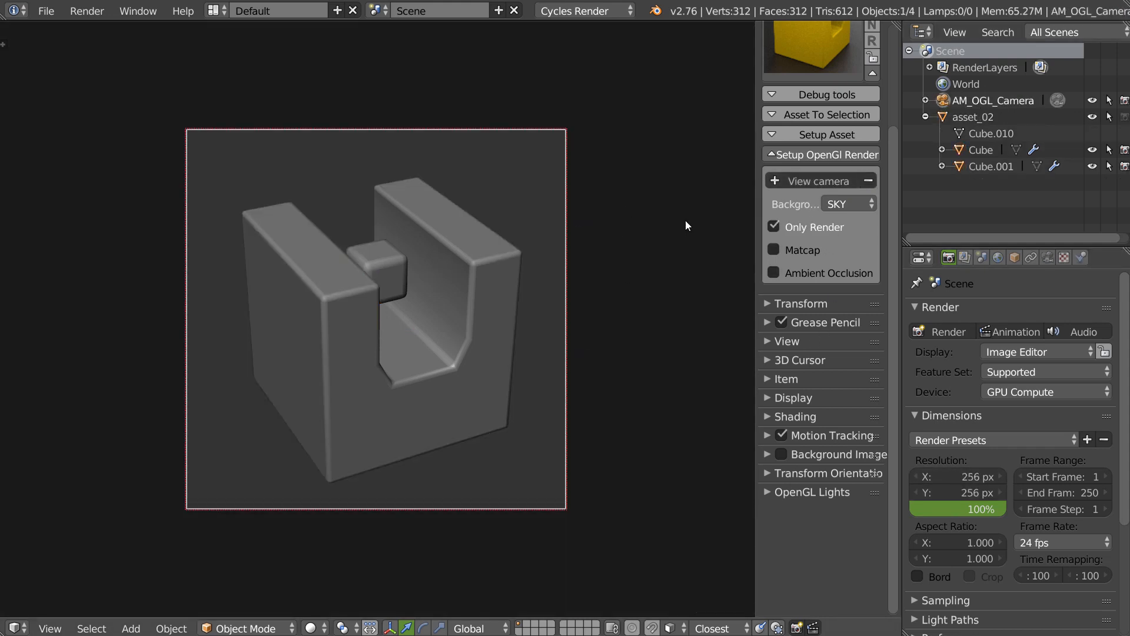
click(867, 182)
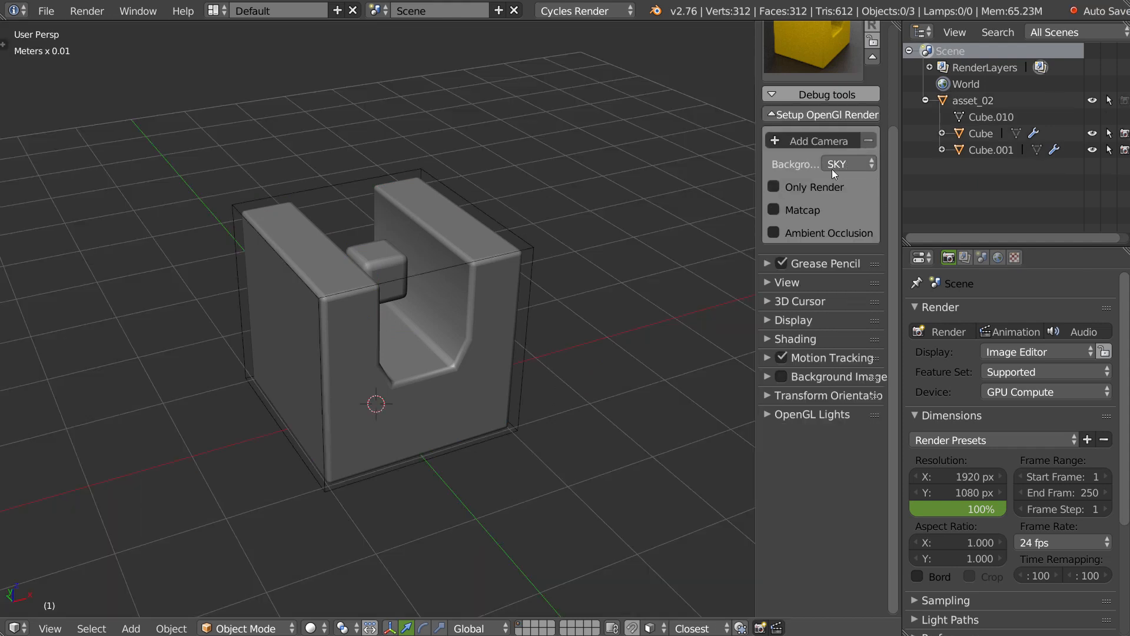
Step: Set the OpenGL background to transparent, enable Only Render and Matcap, and add the thumbnail camera
click(845, 161)
click(849, 122)
click(774, 188)
click(772, 210)
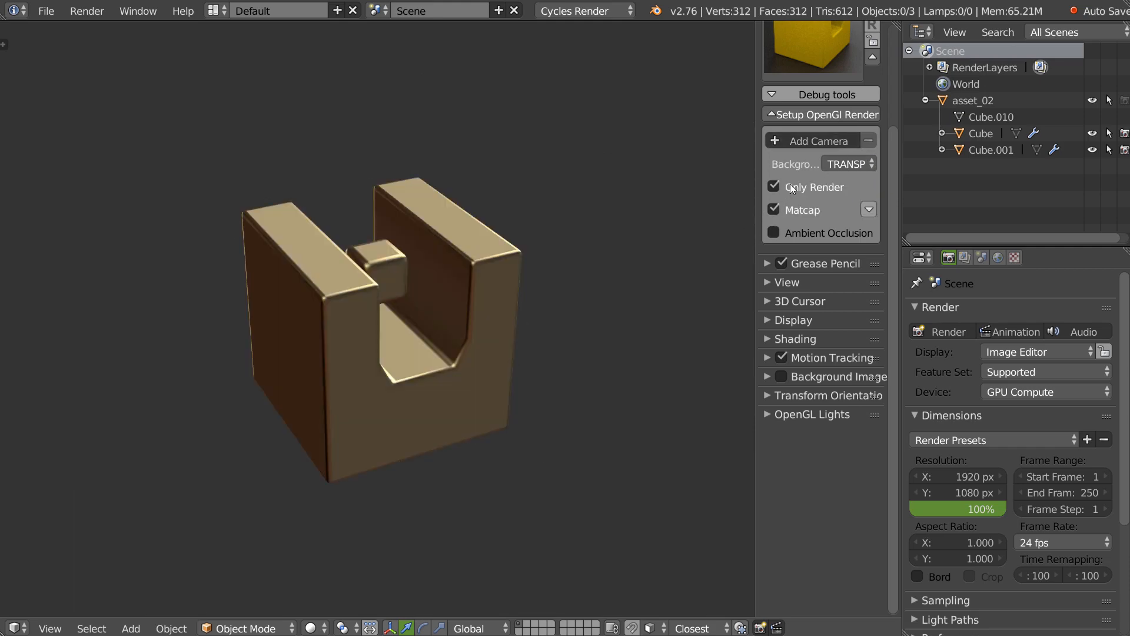
click(818, 141)
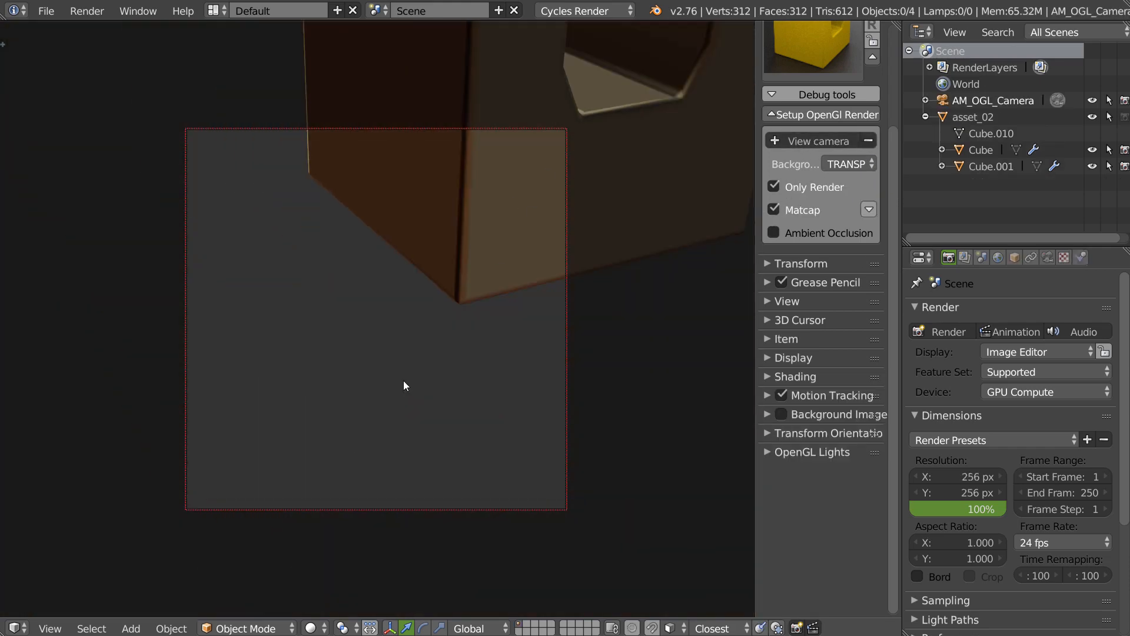
Step: Frame the model inside the camera border and make a test OpenGL render with the transparent background
right_click(444, 284)
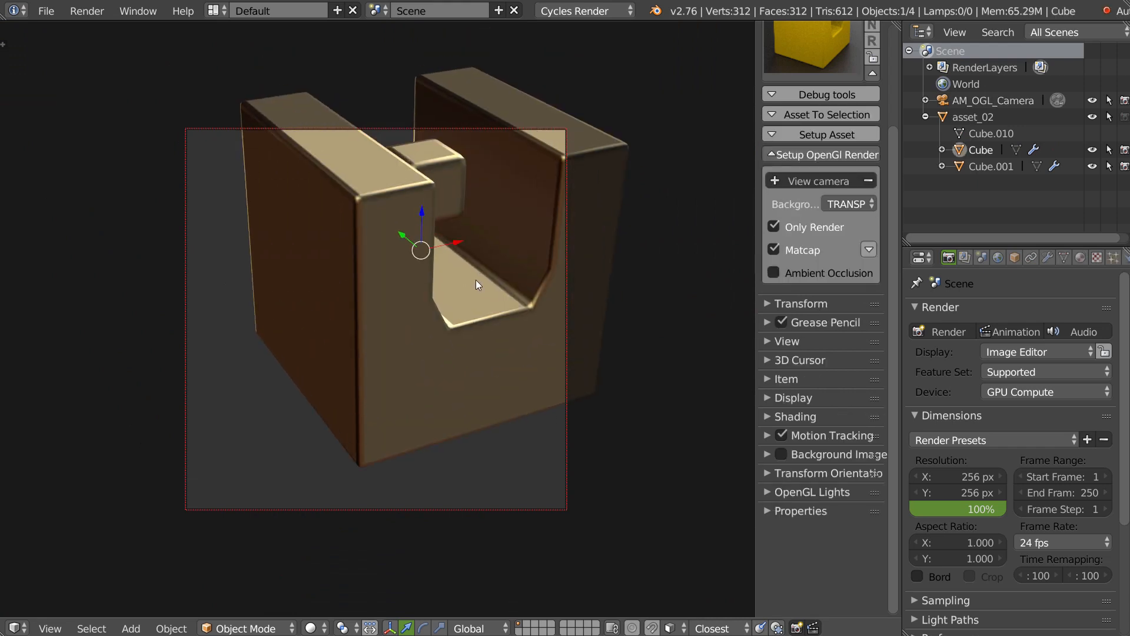
click(796, 627)
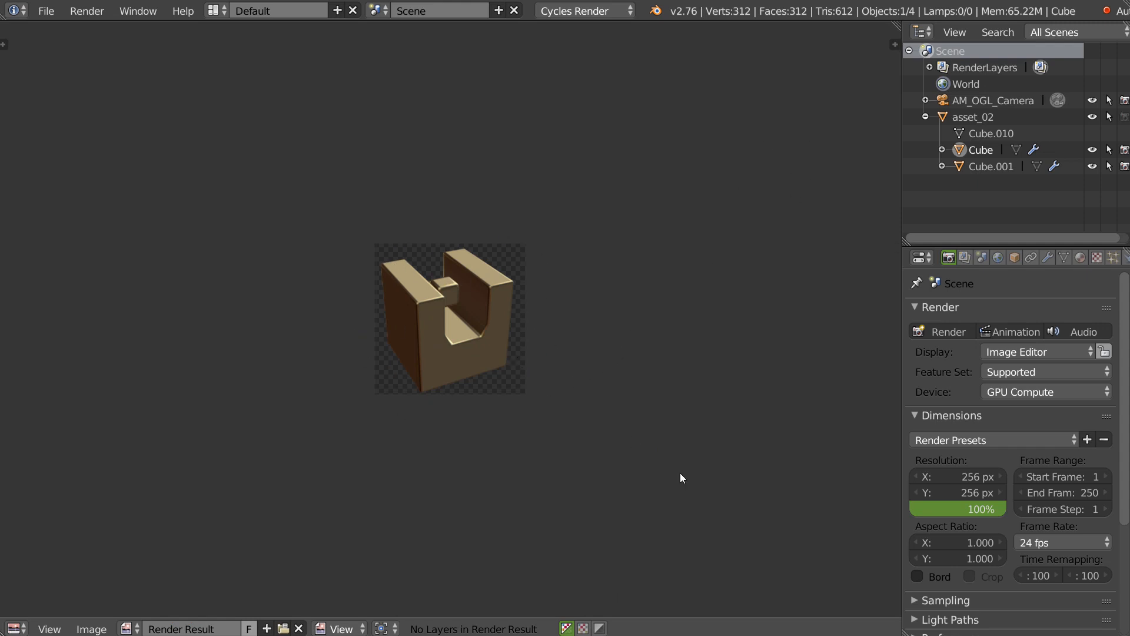
key(Escape)
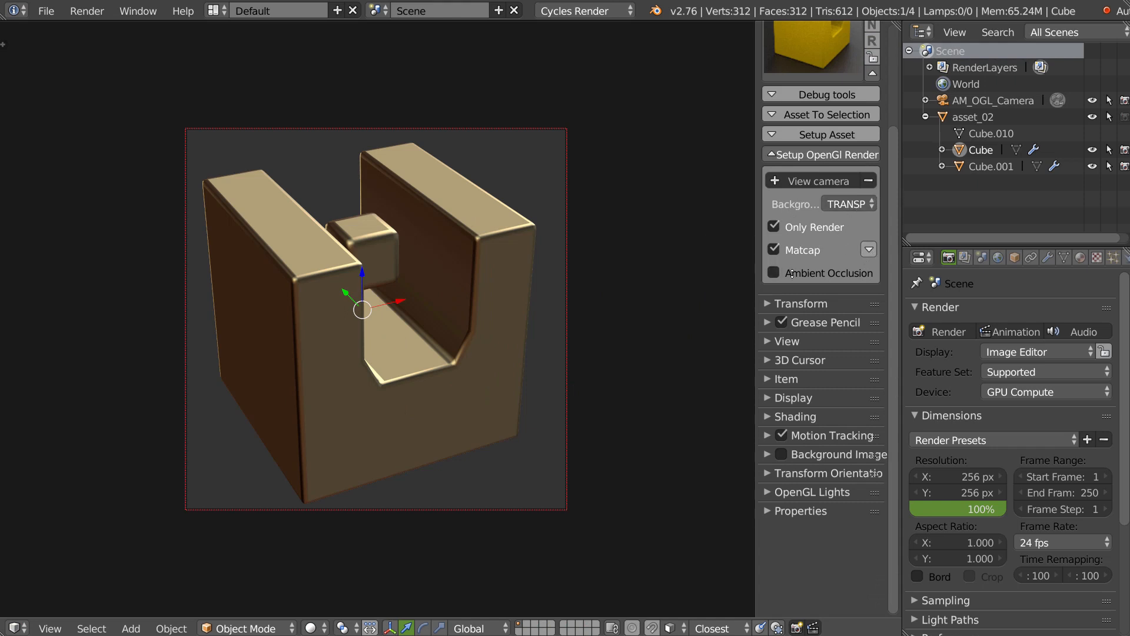
Step: Select asset_02 with its child objects and open the add-asset options with the OpenGL thumbnail type
scroll(792, 274, up, 5)
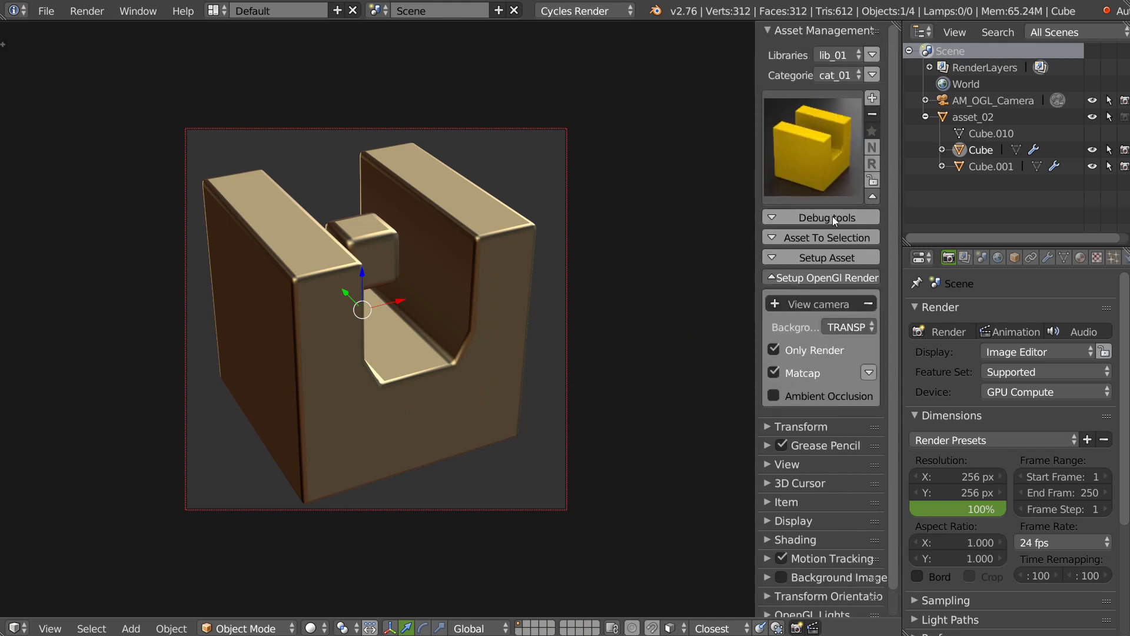
click(965, 118)
click(871, 98)
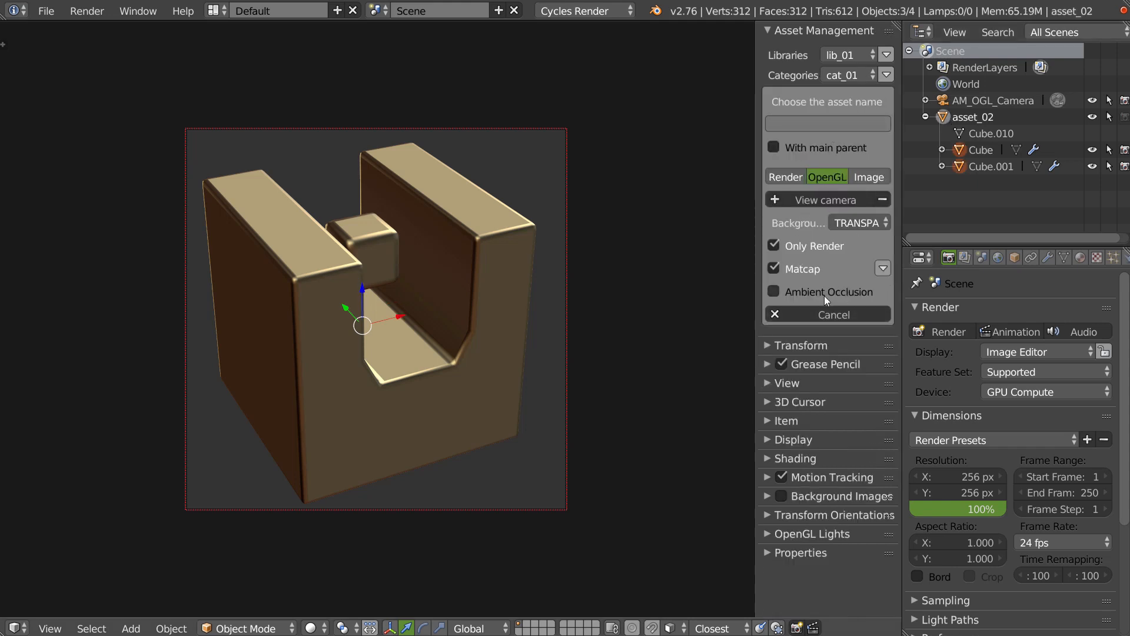
middle_drag(369, 265, 372, 298)
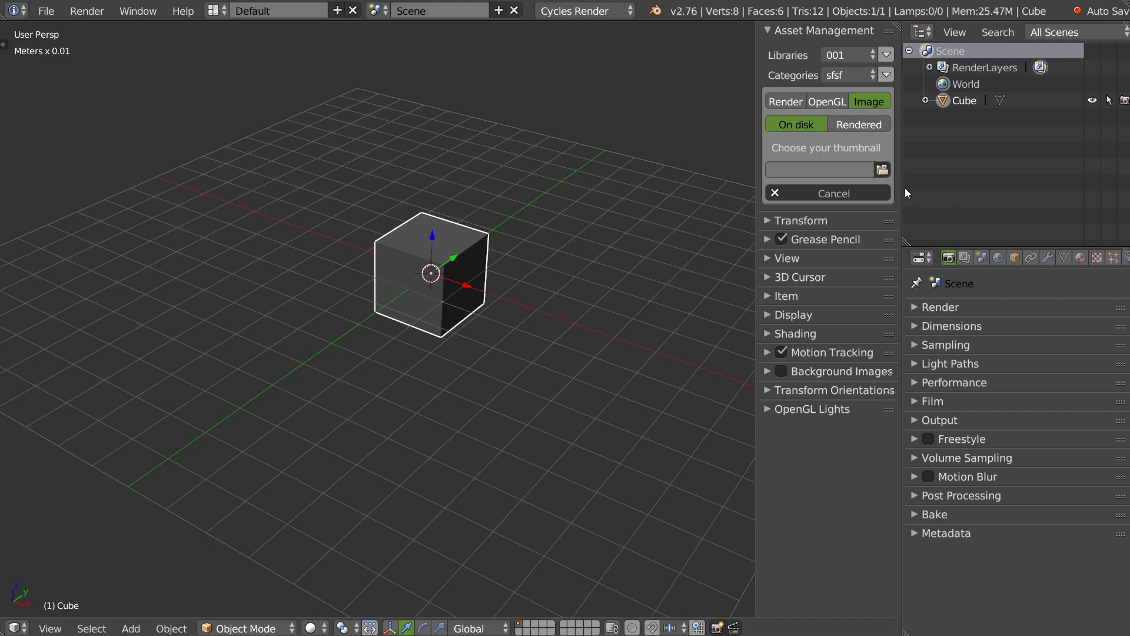
Step: Check the library path and thumbnail render options of the Asset management add-on in the user preferences
click(851, 54)
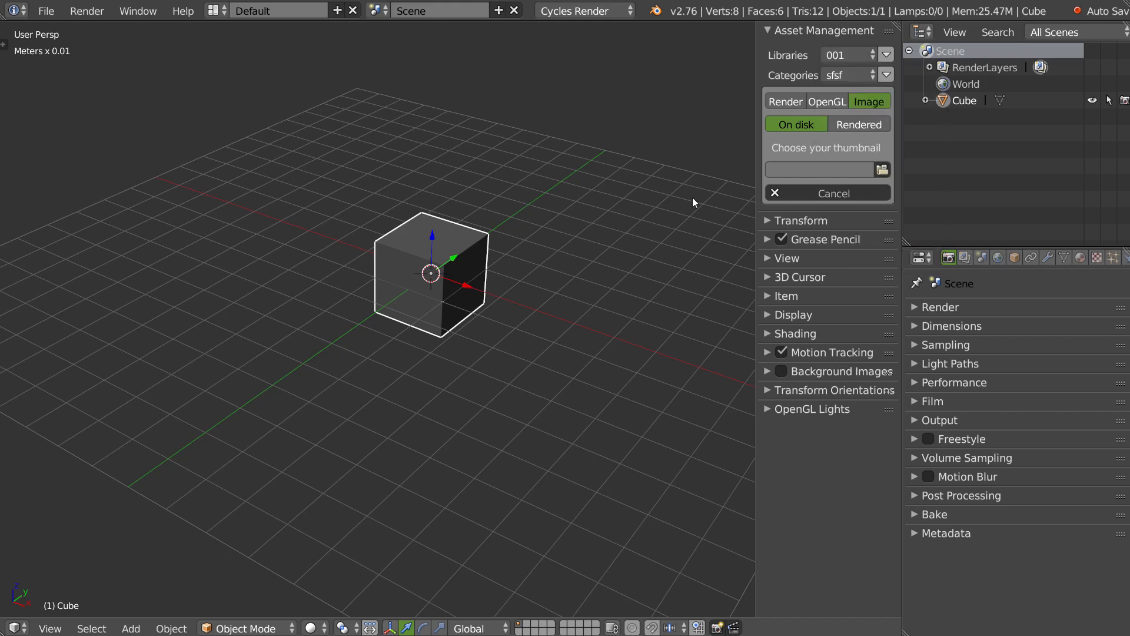
click(46, 10)
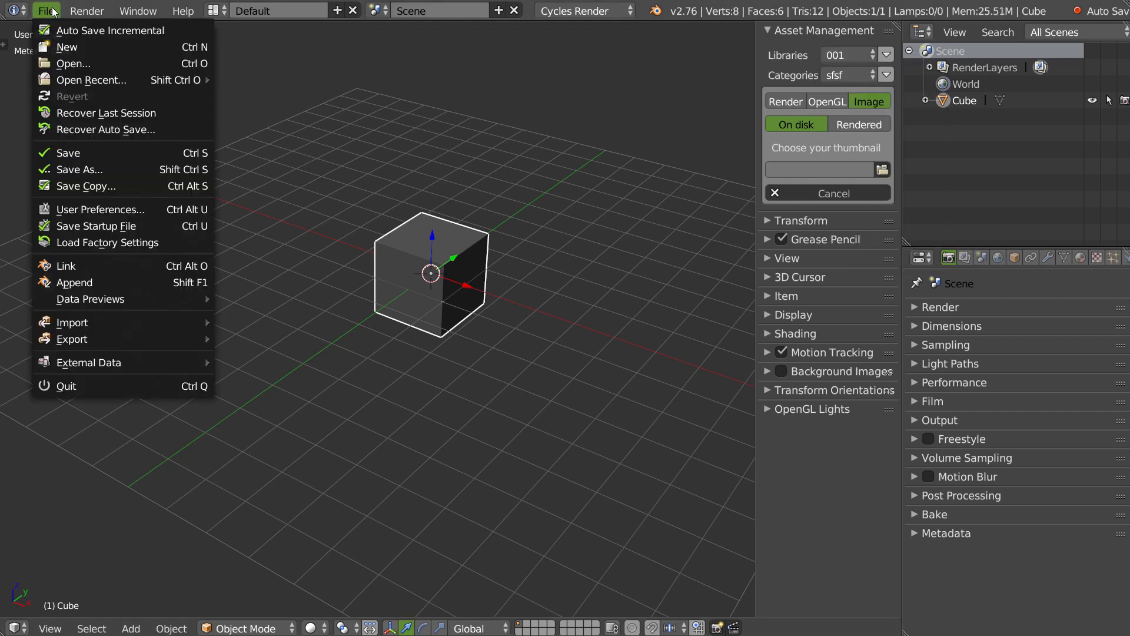
click(115, 204)
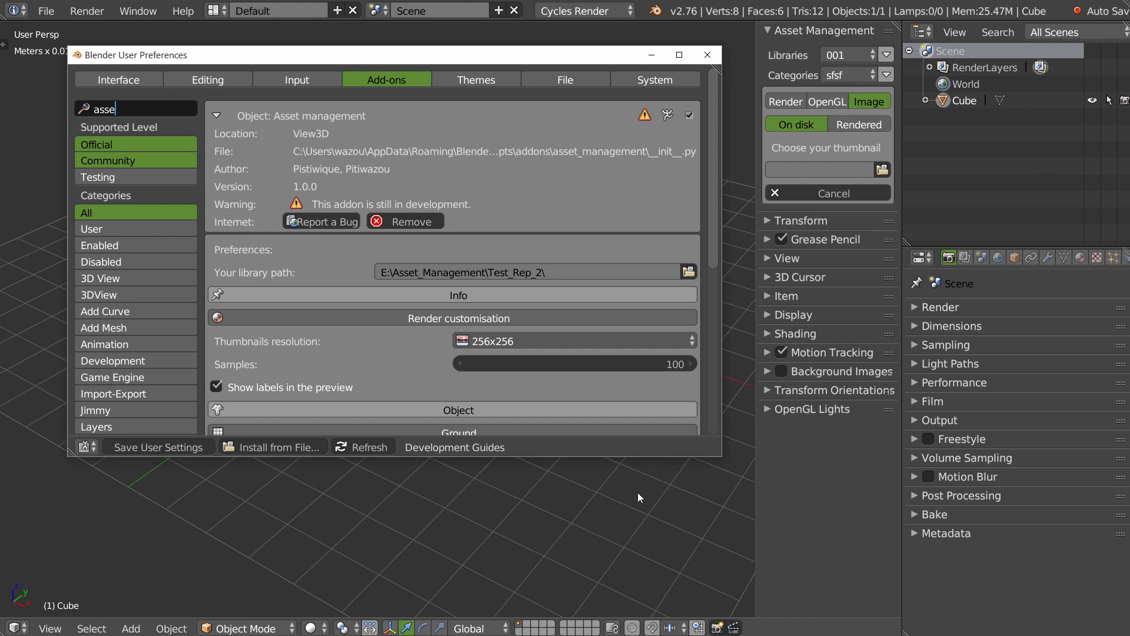
click(566, 492)
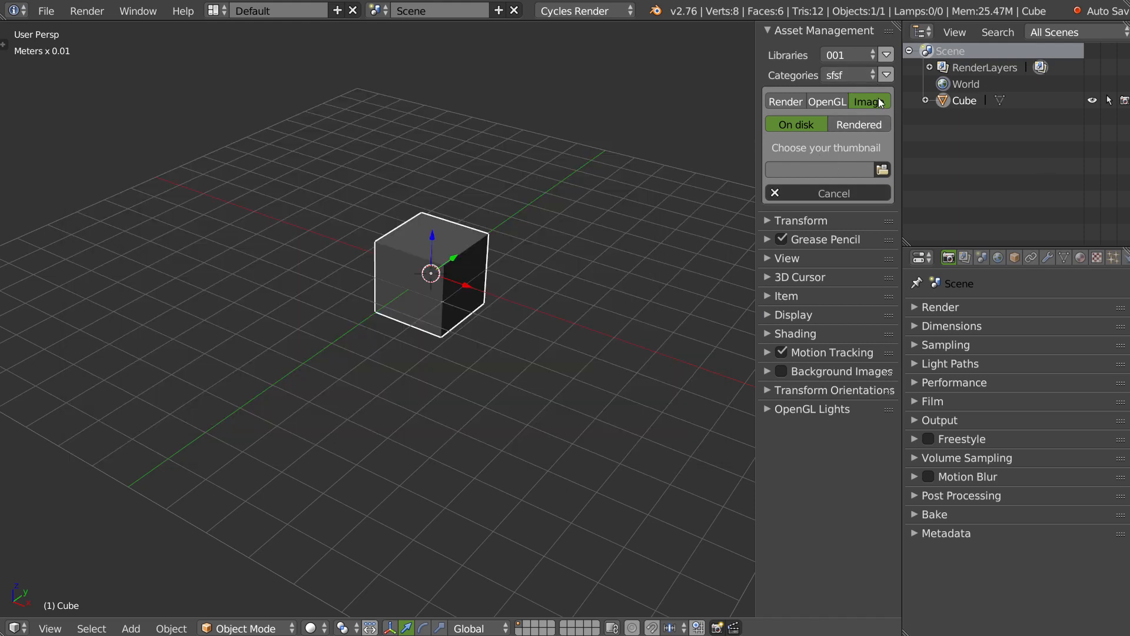
Step: Add the cube to the sfsf category using E:\_usb.png as its thumbnail, and view its preview
click(881, 172)
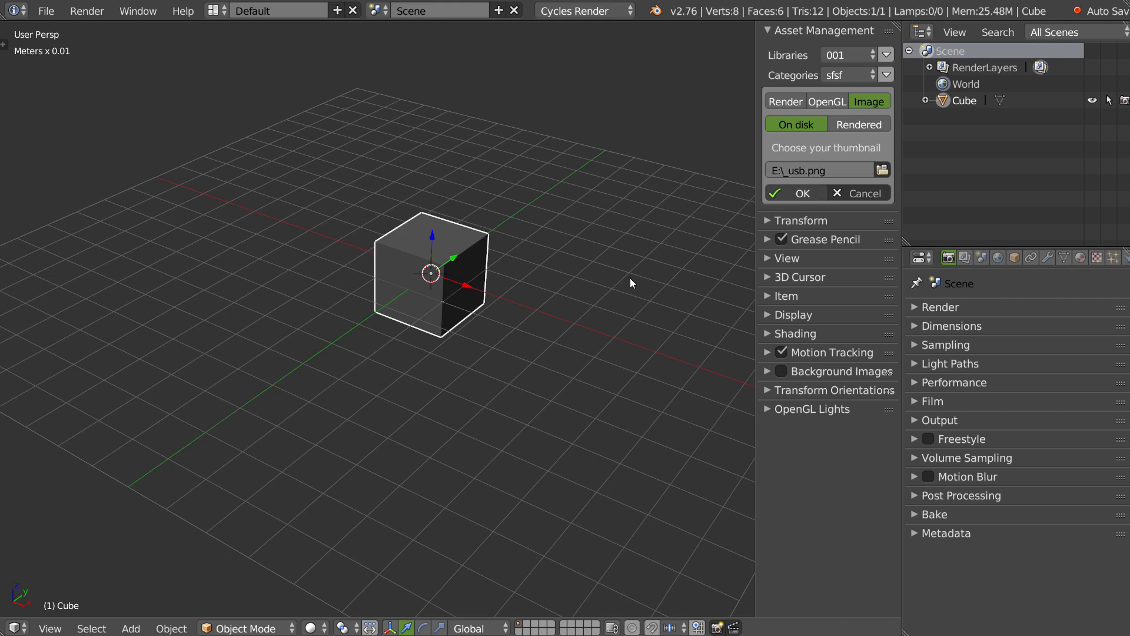
click(769, 146)
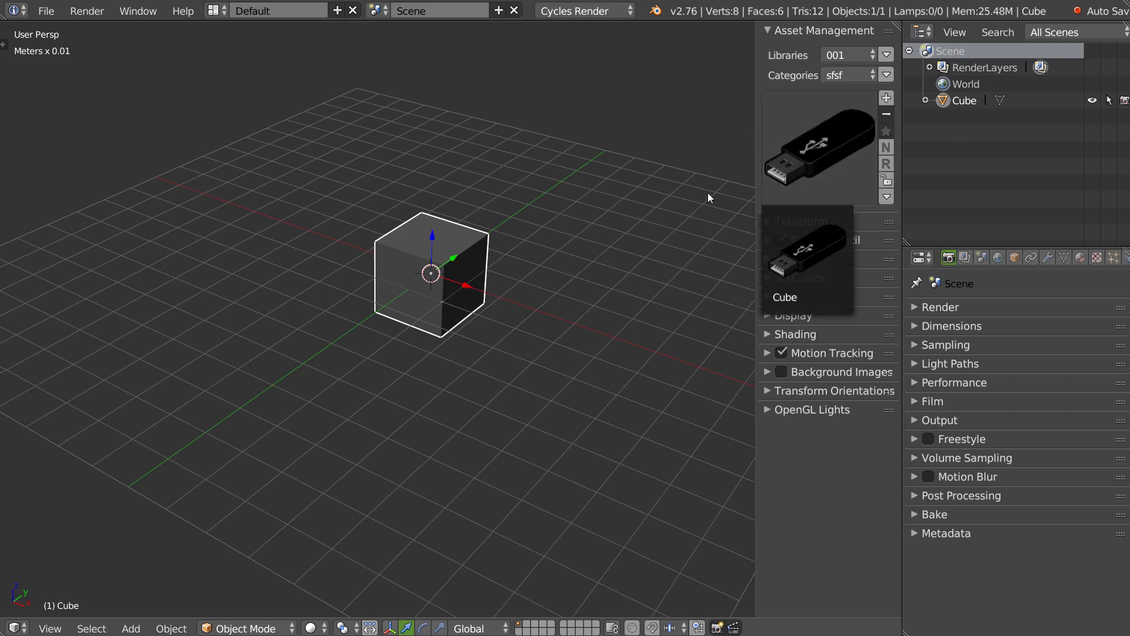
click(837, 137)
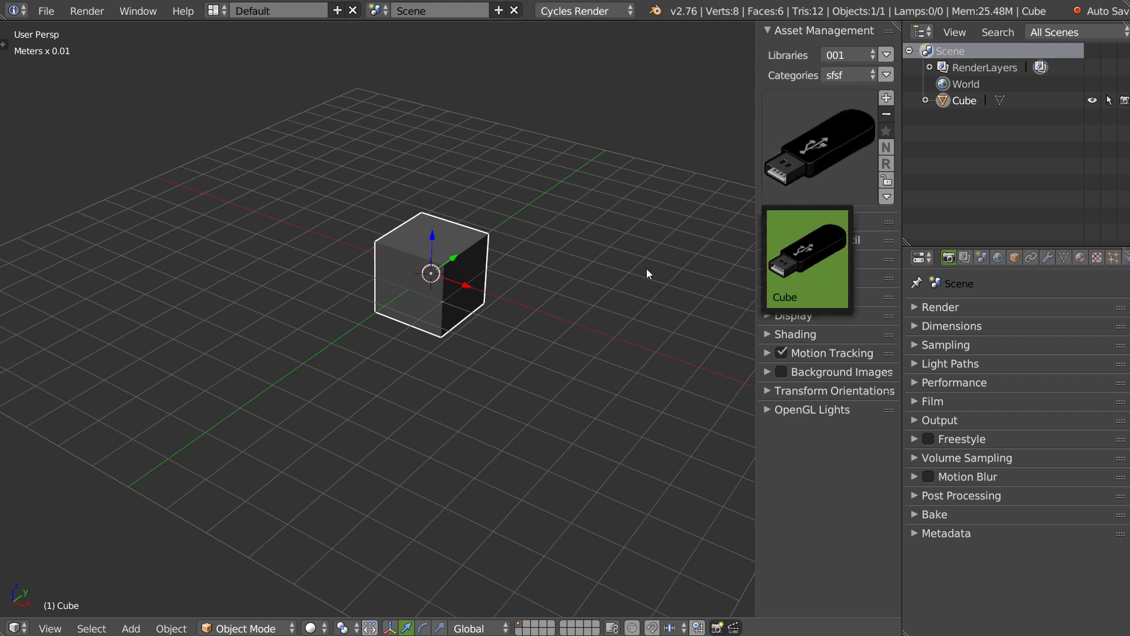
click(821, 149)
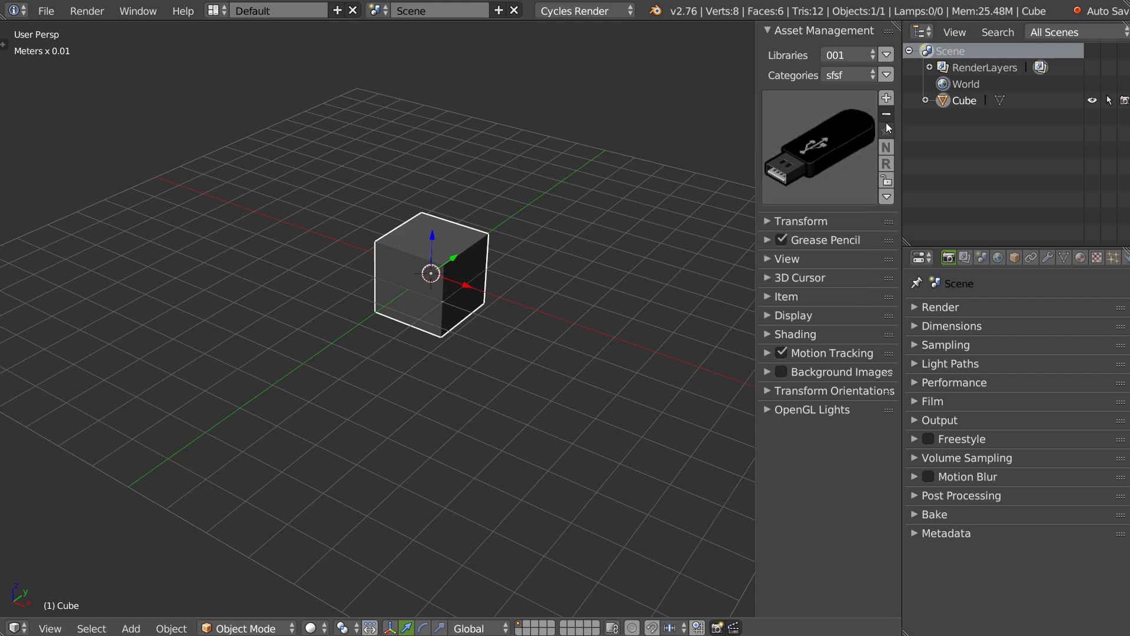
Step: Switch to the Divers library and browse the assets in its Personnages category
click(849, 55)
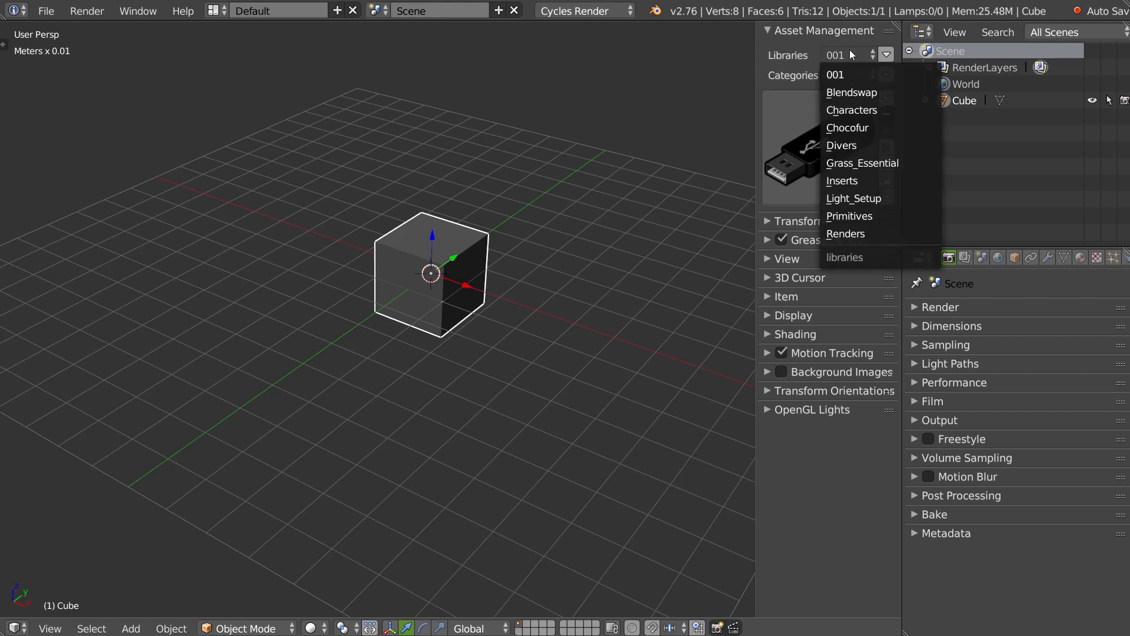
click(846, 145)
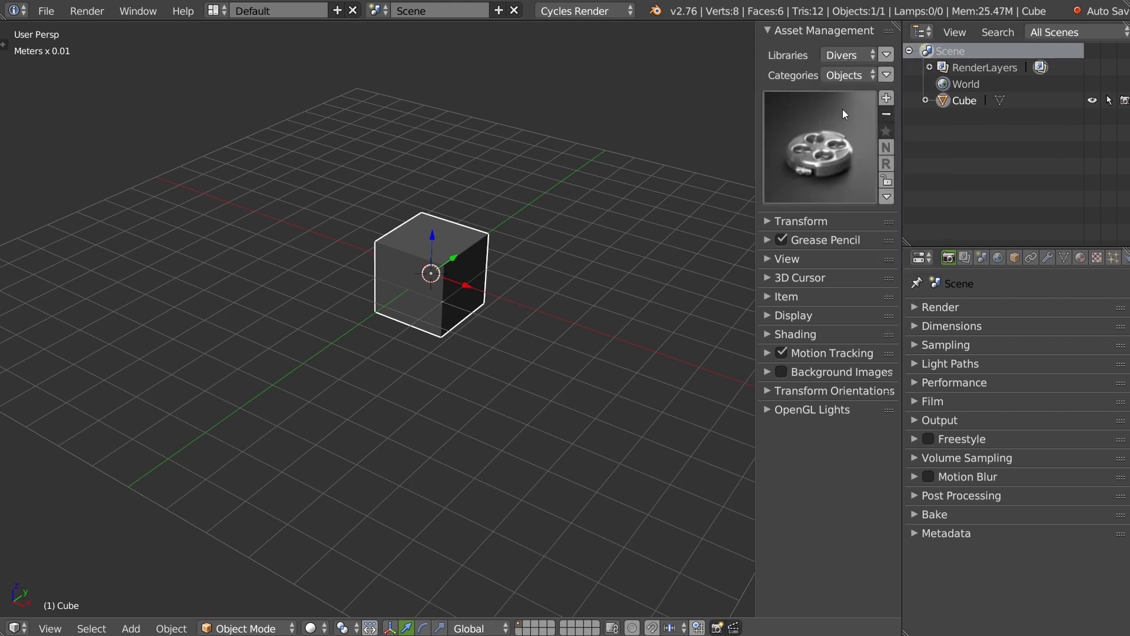
click(846, 75)
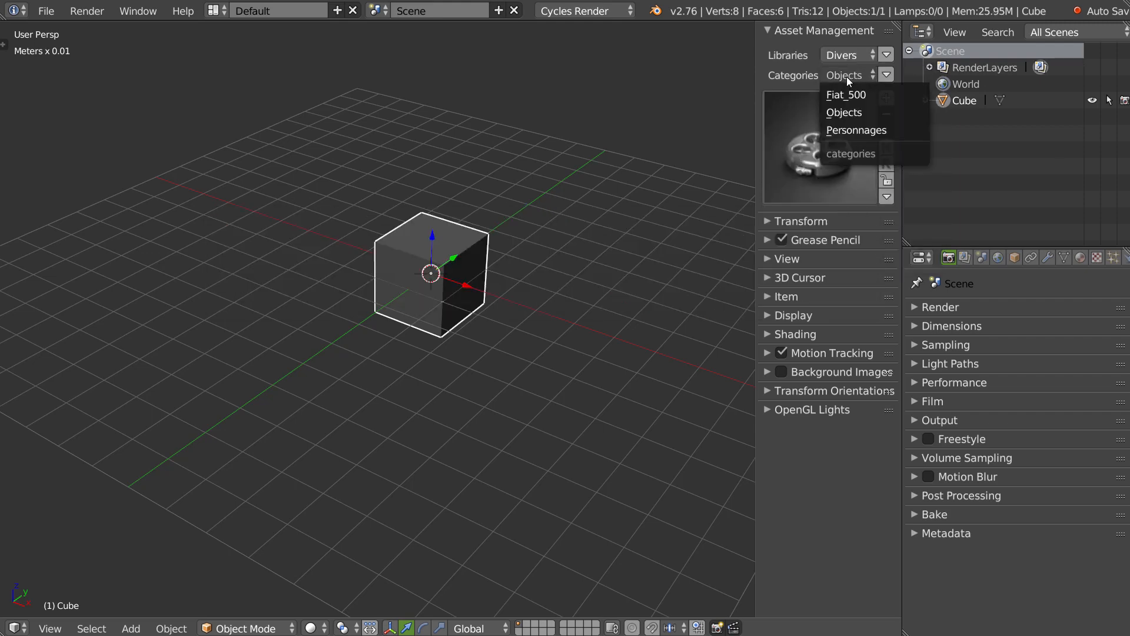
click(853, 130)
click(840, 134)
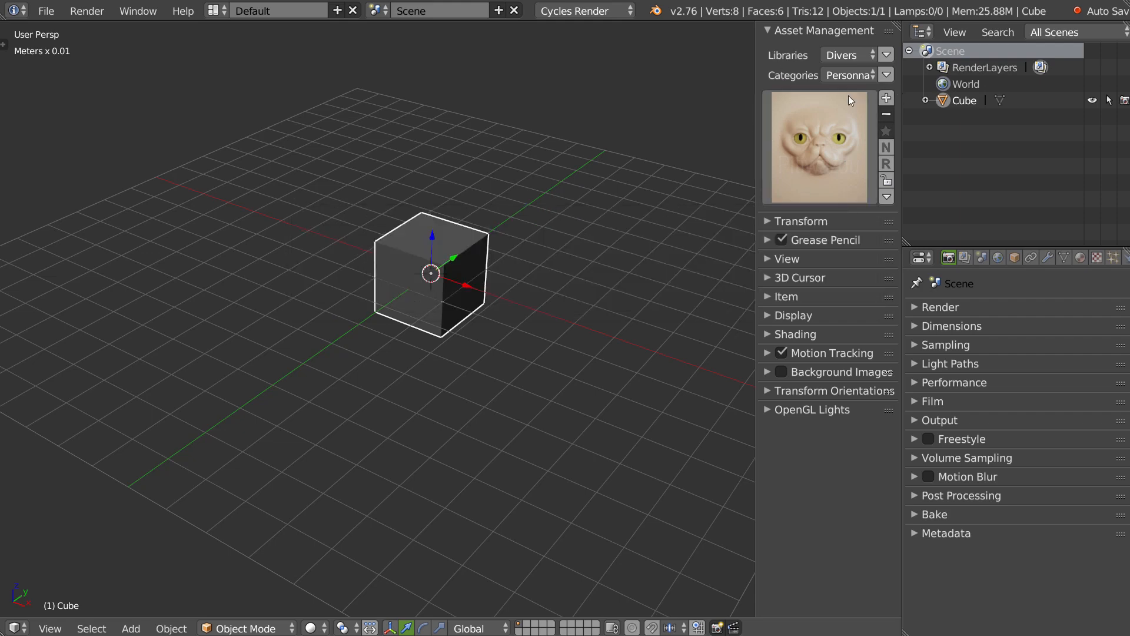
click(886, 97)
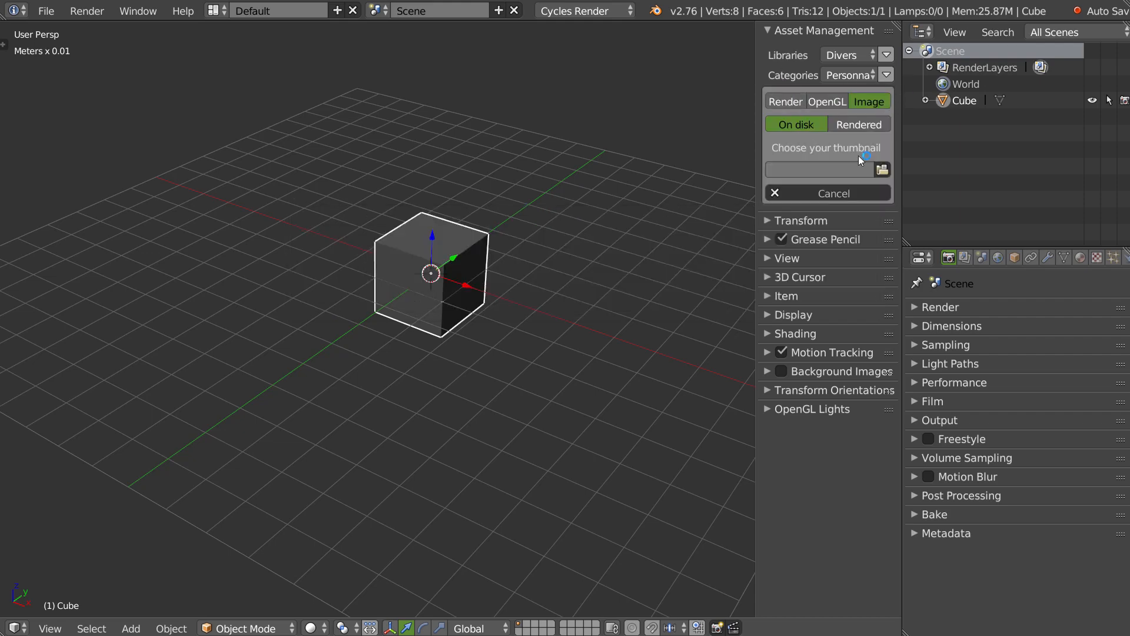
click(870, 192)
click(837, 136)
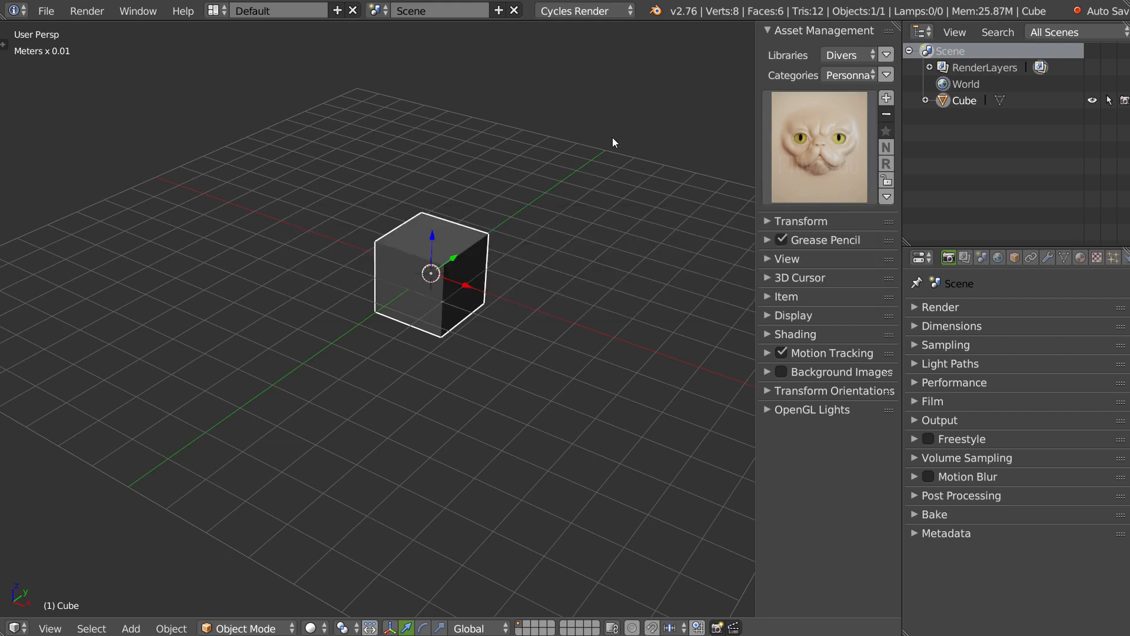
Step: Delete the cube from the scene
key(x)
click(493, 294)
middle_drag(501, 287, 523, 273)
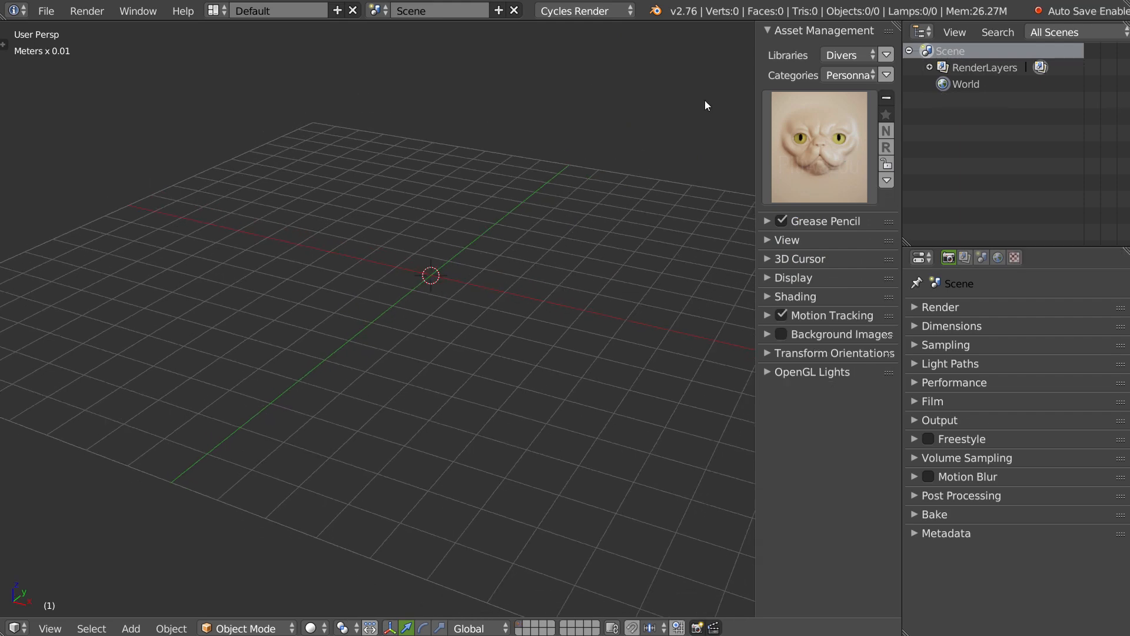
Step: Import the Gorilla_1 asset from the Personnages category and frame the whole figure in the viewport
click(827, 144)
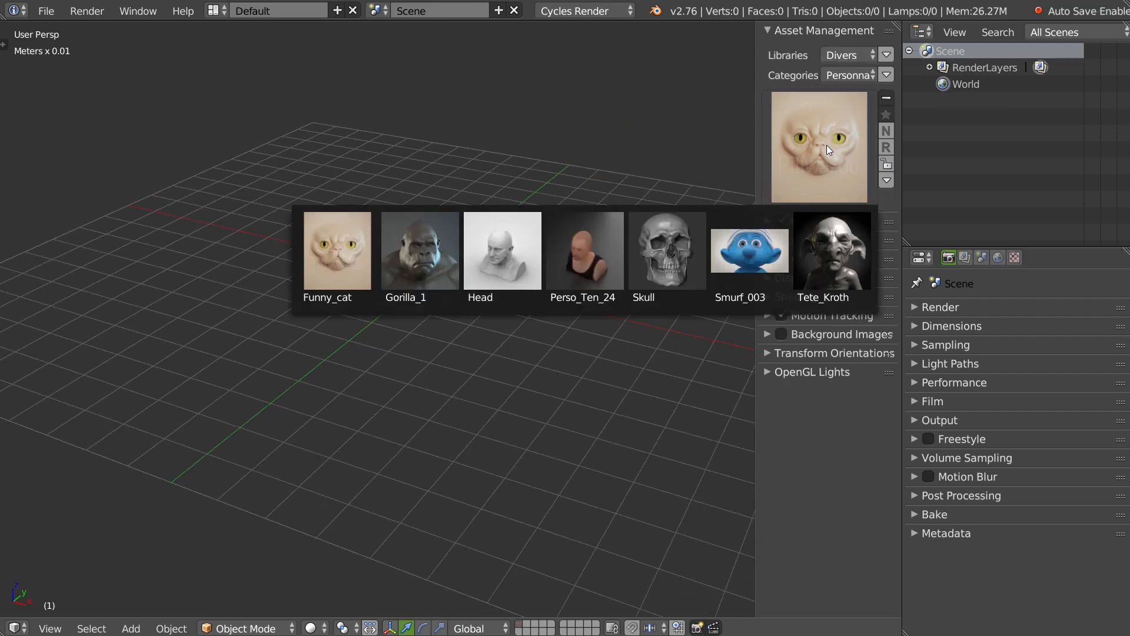
click(425, 262)
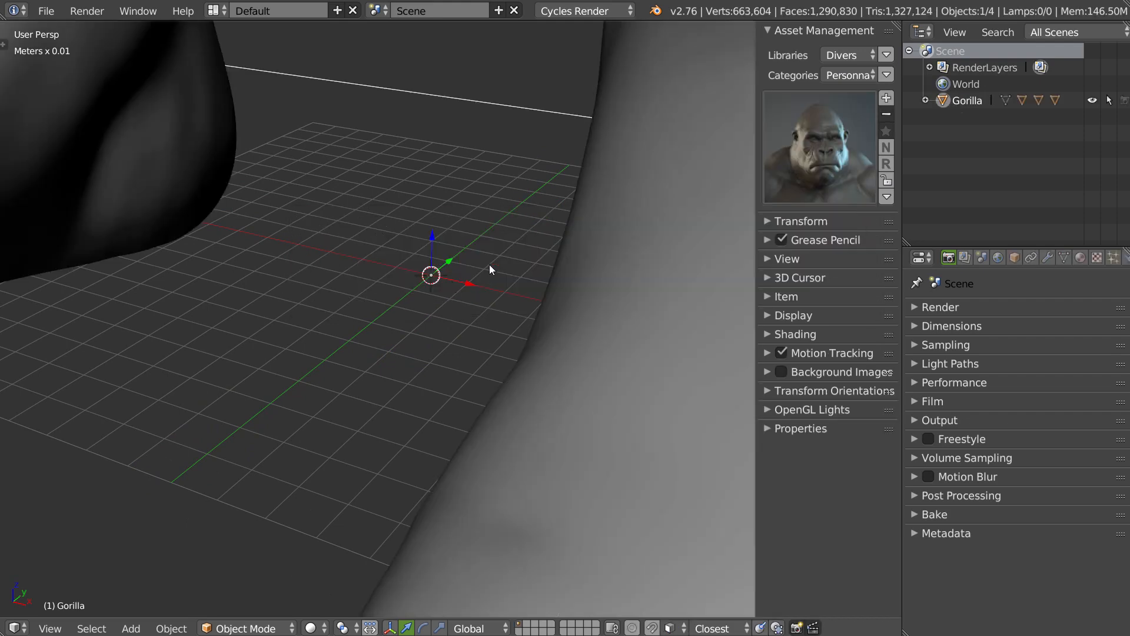
shift+middle_drag(624, 157, 448, 364)
shift+middle_drag(591, 143, 541, 330)
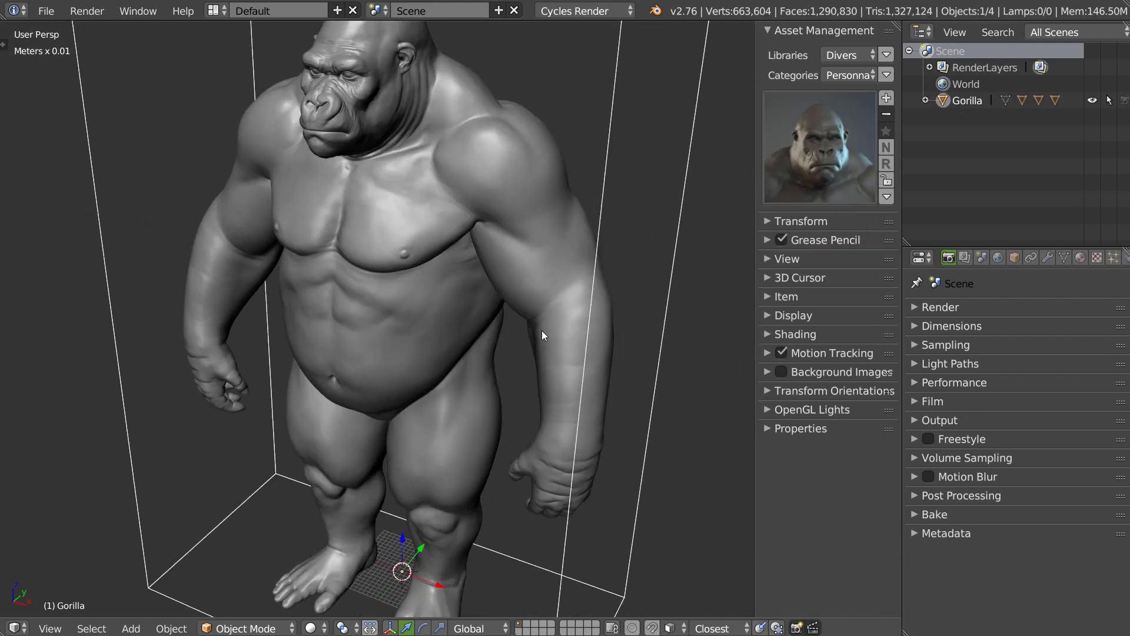
middle_drag(518, 236, 530, 212)
scroll(547, 217, down, 2)
scroll(526, 244, up, 1)
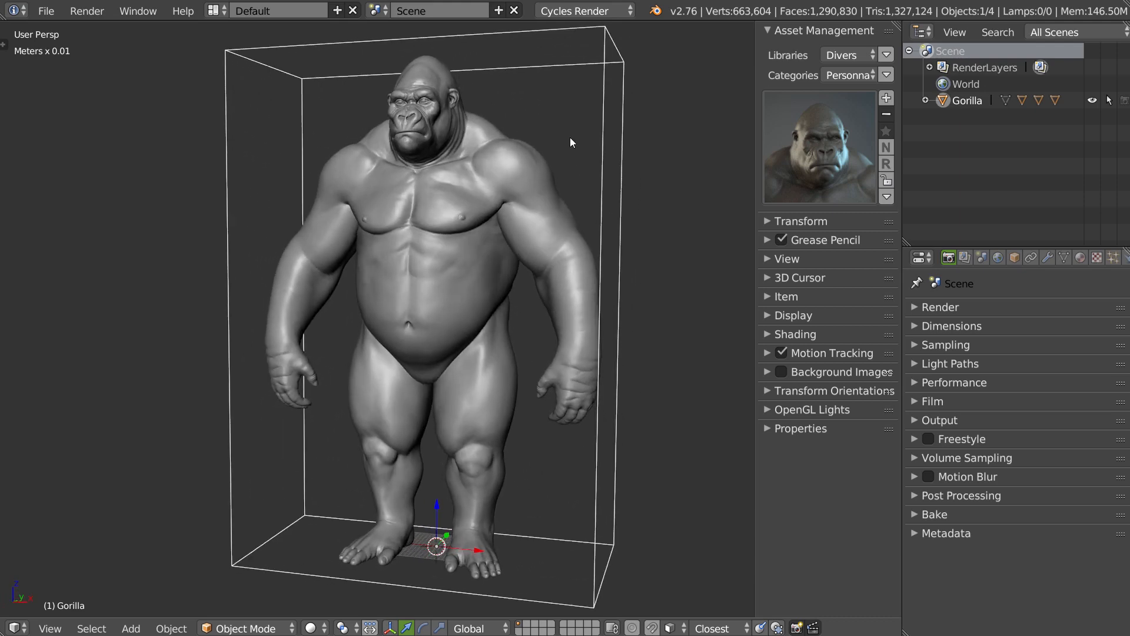
Step: Import the Setup_01 studio from the Studio_Setups category of the Renders library
click(843, 54)
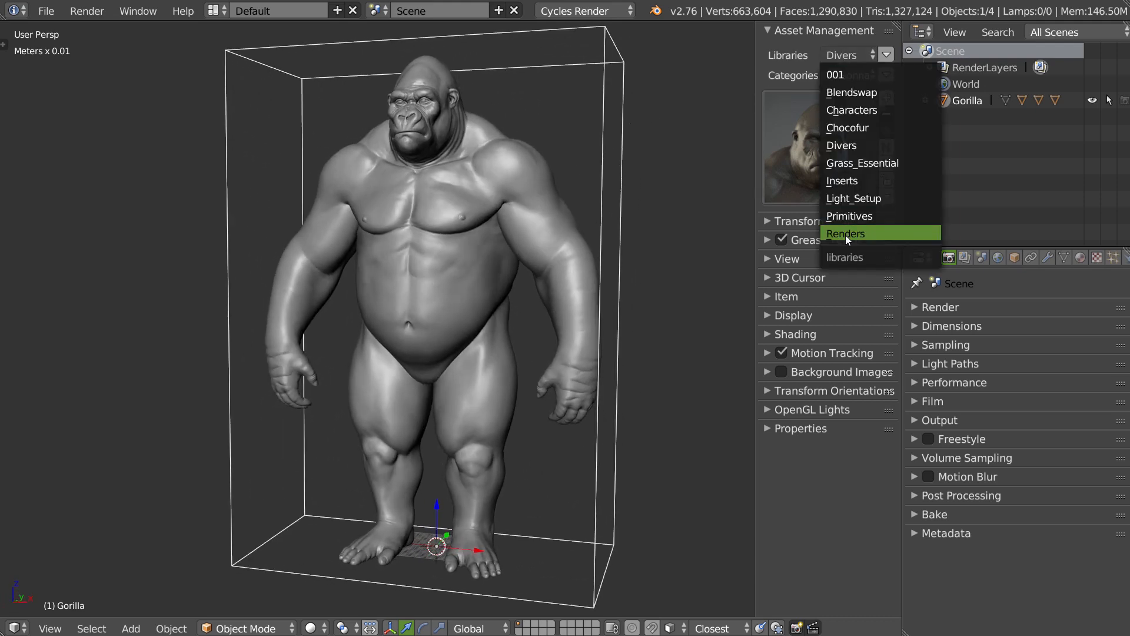
click(845, 235)
click(840, 73)
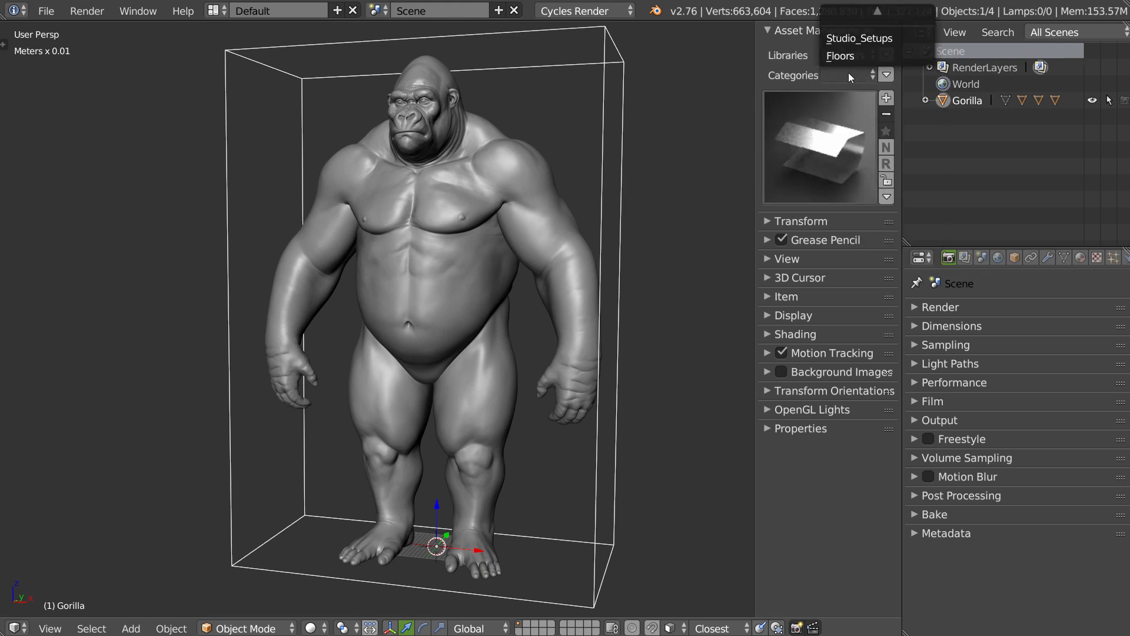
click(850, 40)
click(822, 139)
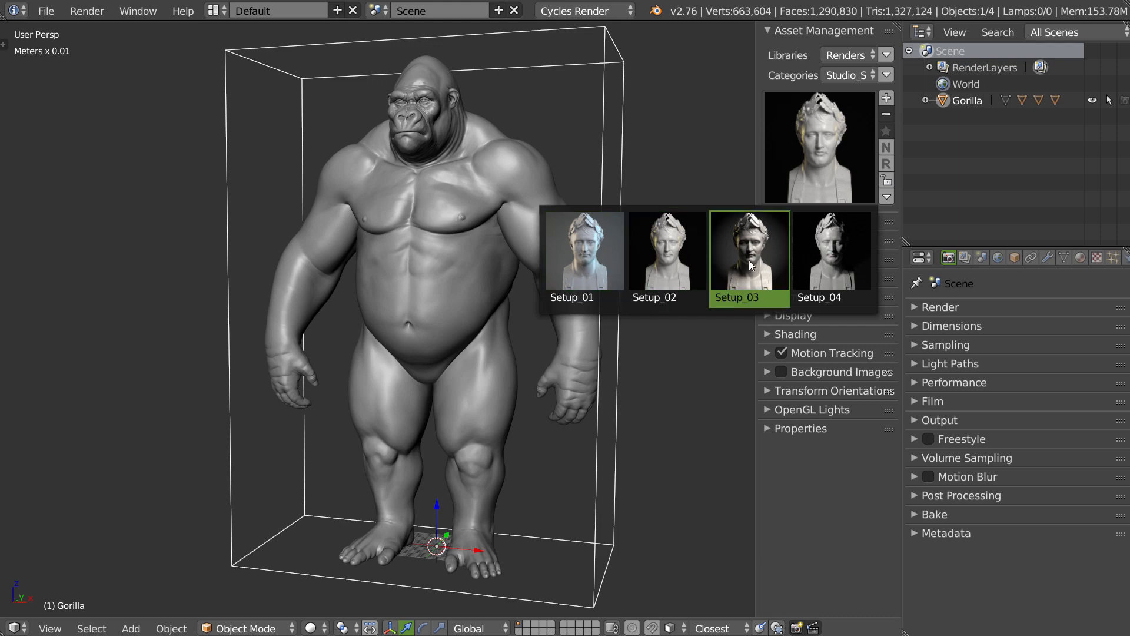
click(582, 262)
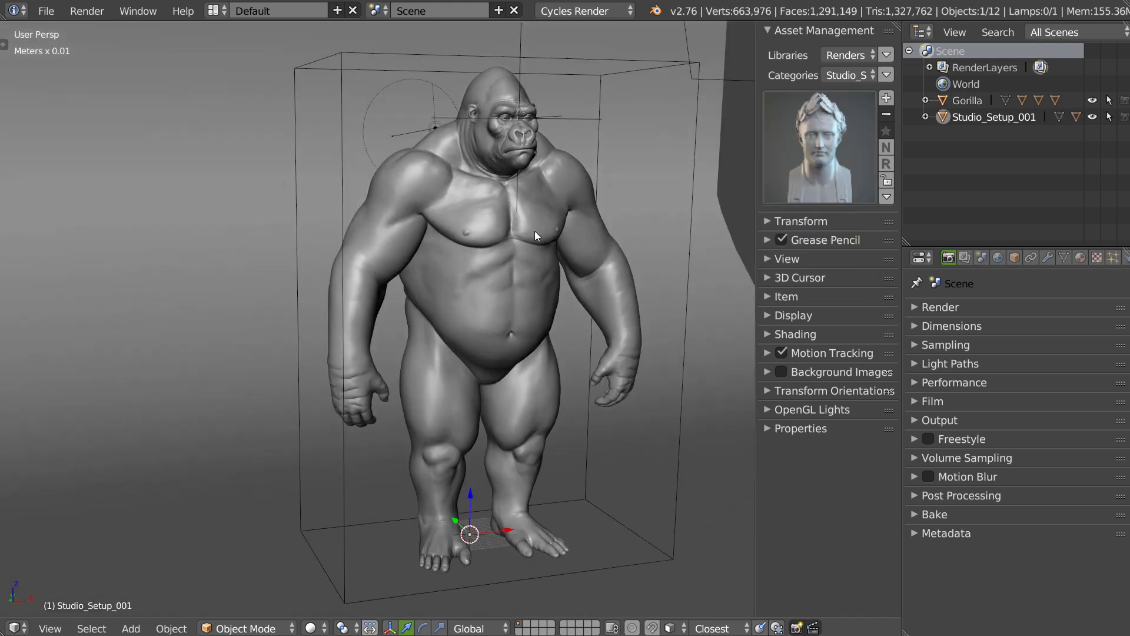
Step: Set the viewport's clip end distance to 100 m so the entire studio setup can be displayed
scroll(535, 231, down, 5)
middle_drag(401, 323, 538, 219)
scroll(538, 219, up, 3)
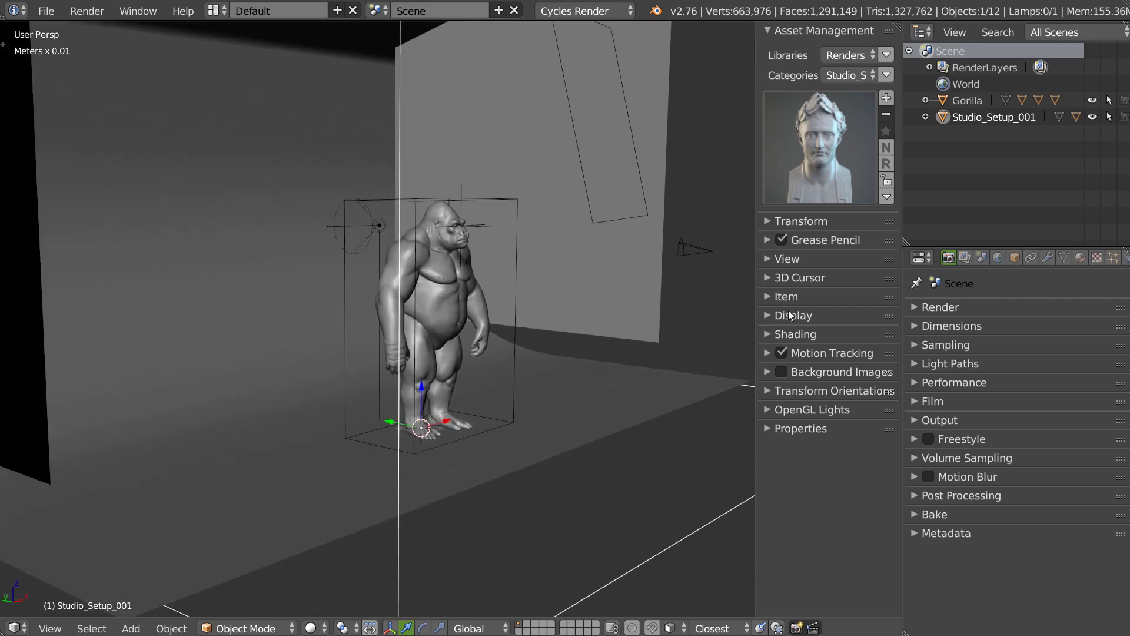
click(787, 259)
click(823, 414)
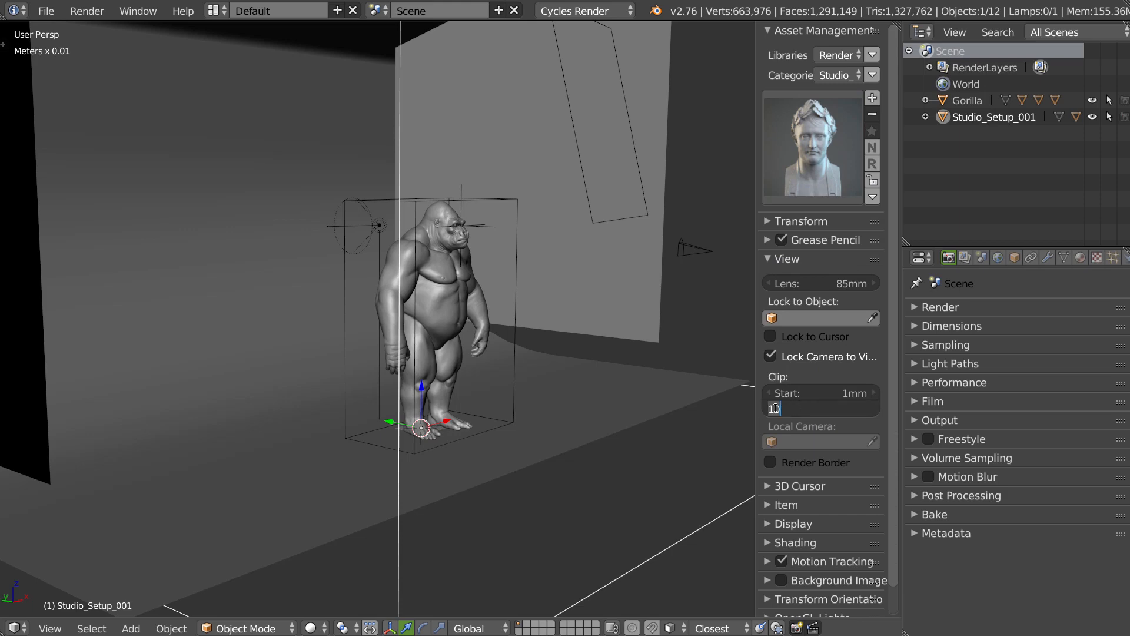
text(100m)
key(Return)
Step: Examine the imported studio setup around the gorilla, selecting its area lights and the Cam_DOF empty
middle_drag(559, 318, 333, 207)
scroll(291, 245, down, 5)
middle_drag(290, 245, 453, 273)
right_click(244, 326)
right_click(285, 312)
right_click(454, 269)
scroll(376, 259, up, 5)
shift+middle_drag(277, 278, 385, 254)
middle_drag(468, 260, 527, 267)
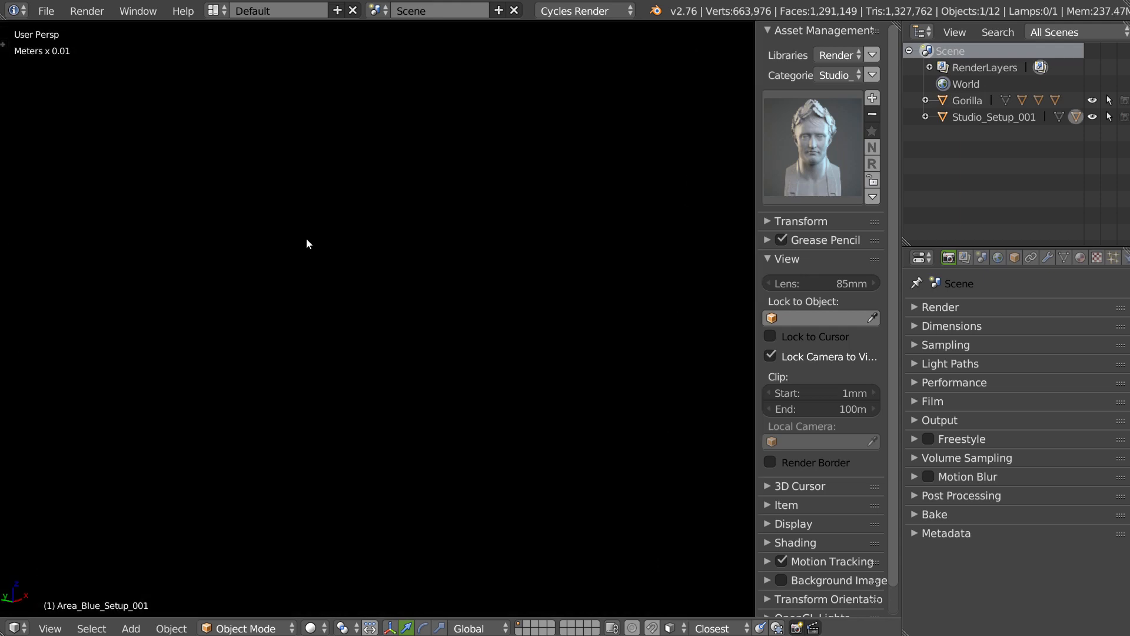
middle_drag(306, 238, 490, 238)
scroll(490, 239, down, 5)
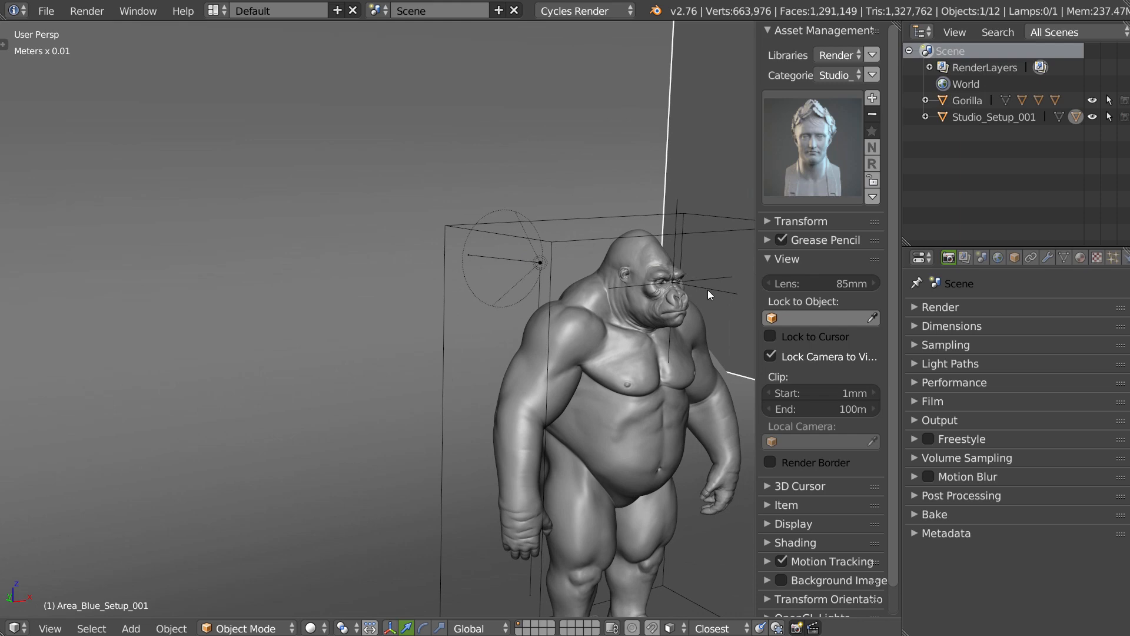
right_click(694, 281)
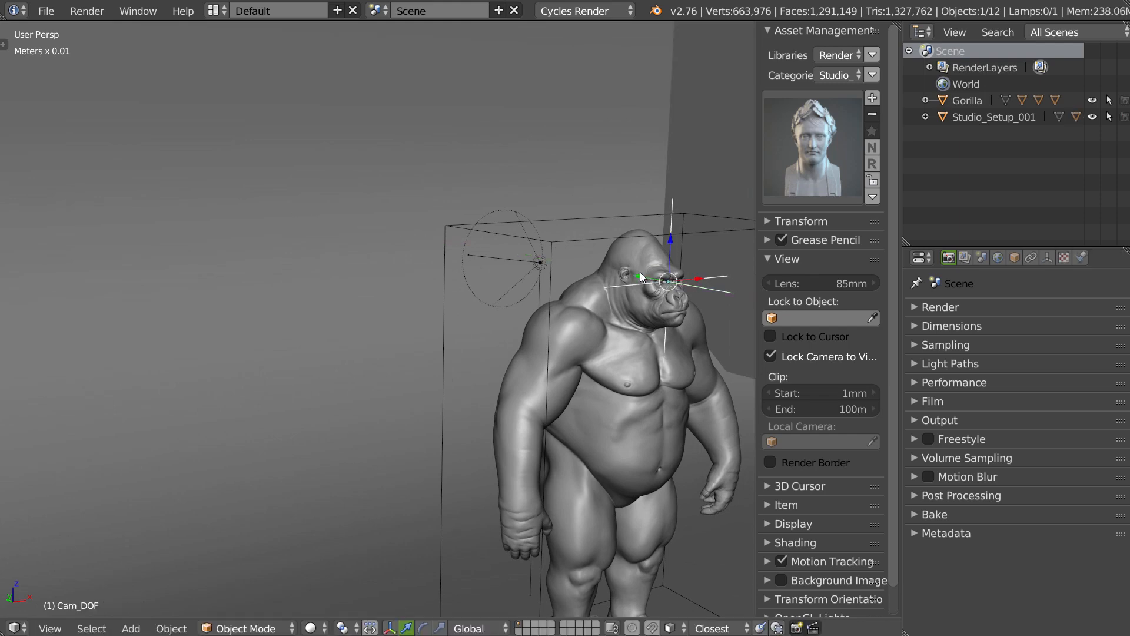
middle_drag(641, 272, 478, 273)
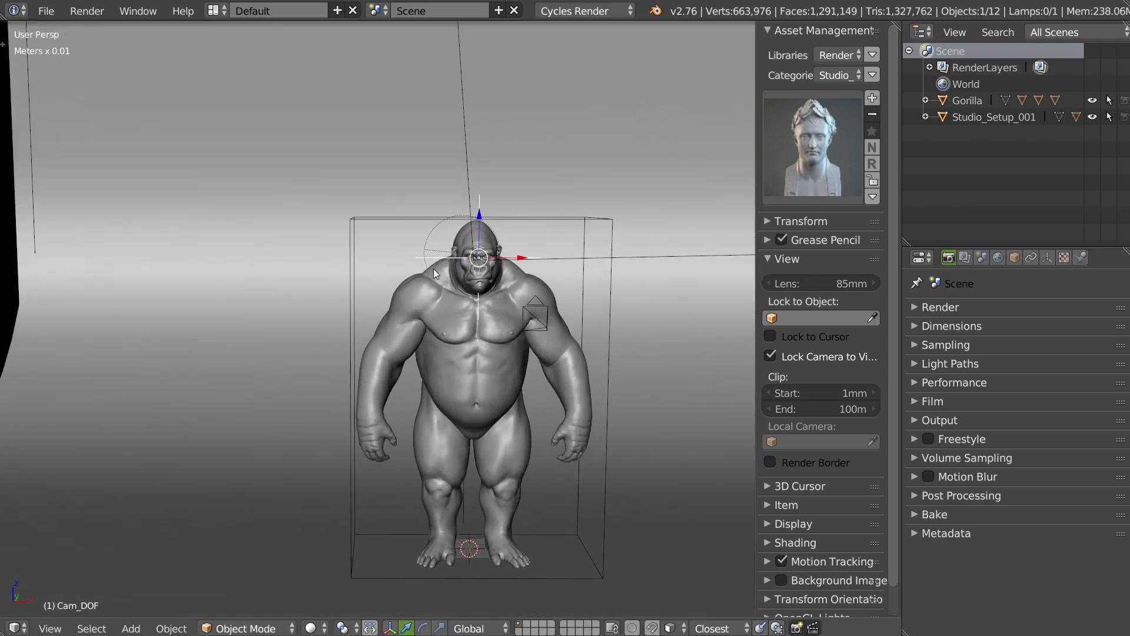
Step: Show the gorilla through the camera in rendered shading and limit the render to the camera border
key(KP_0)
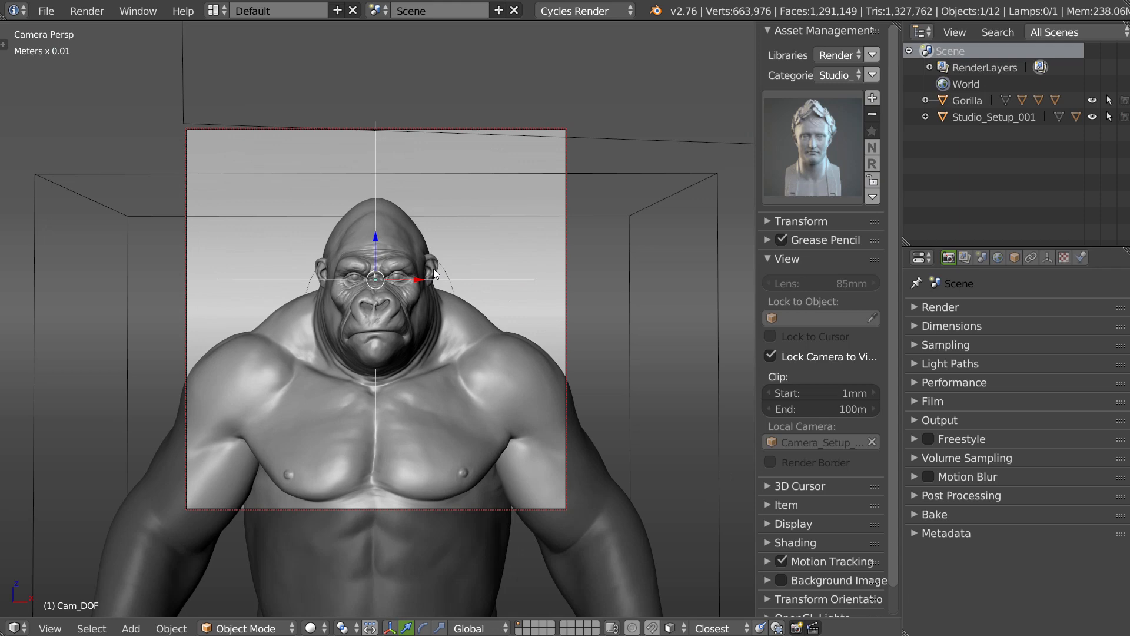
key(z)
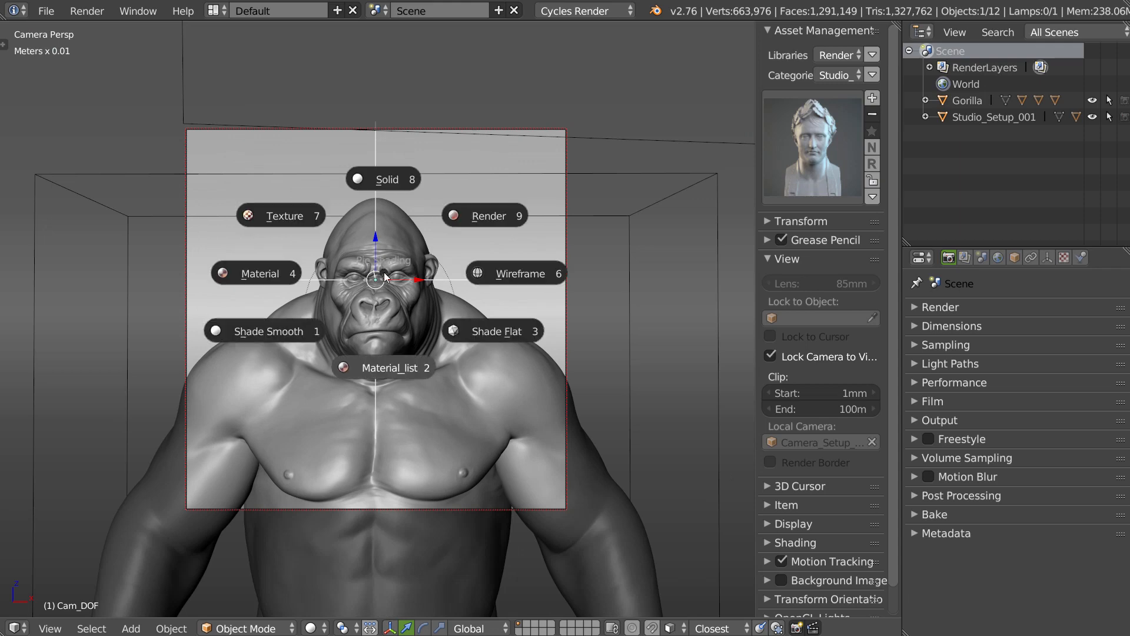
click(479, 215)
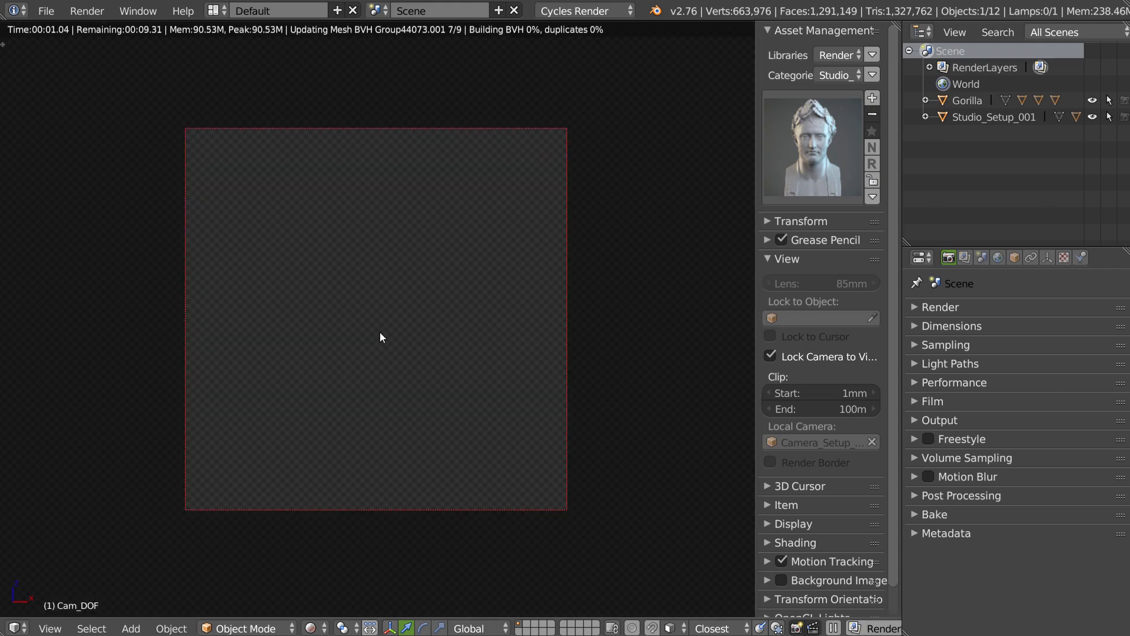
key(q)
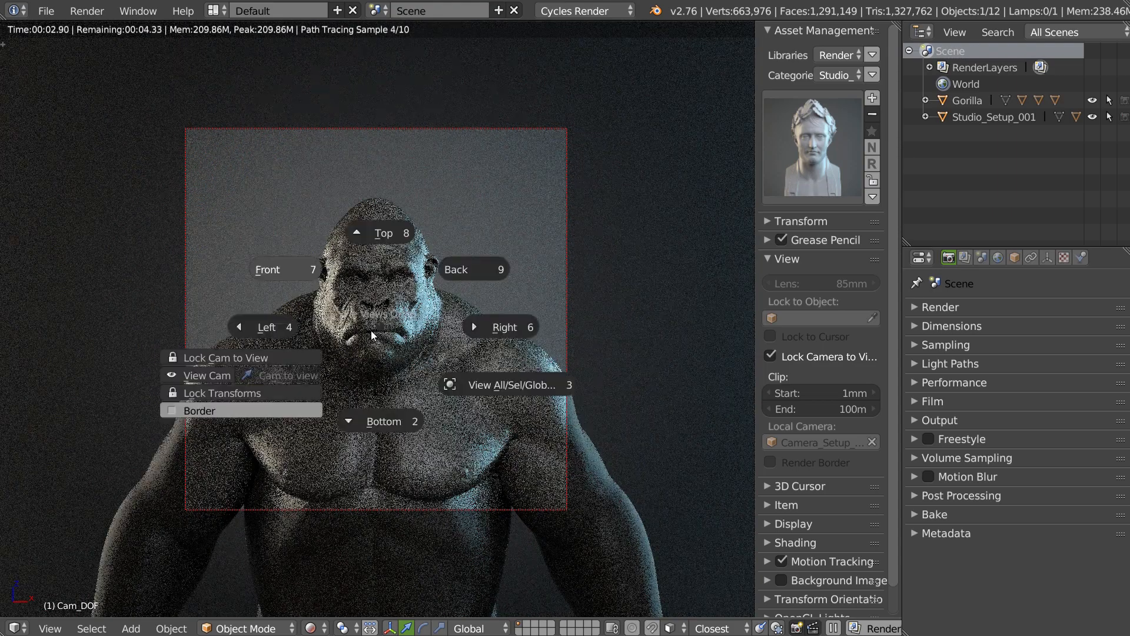
click(174, 412)
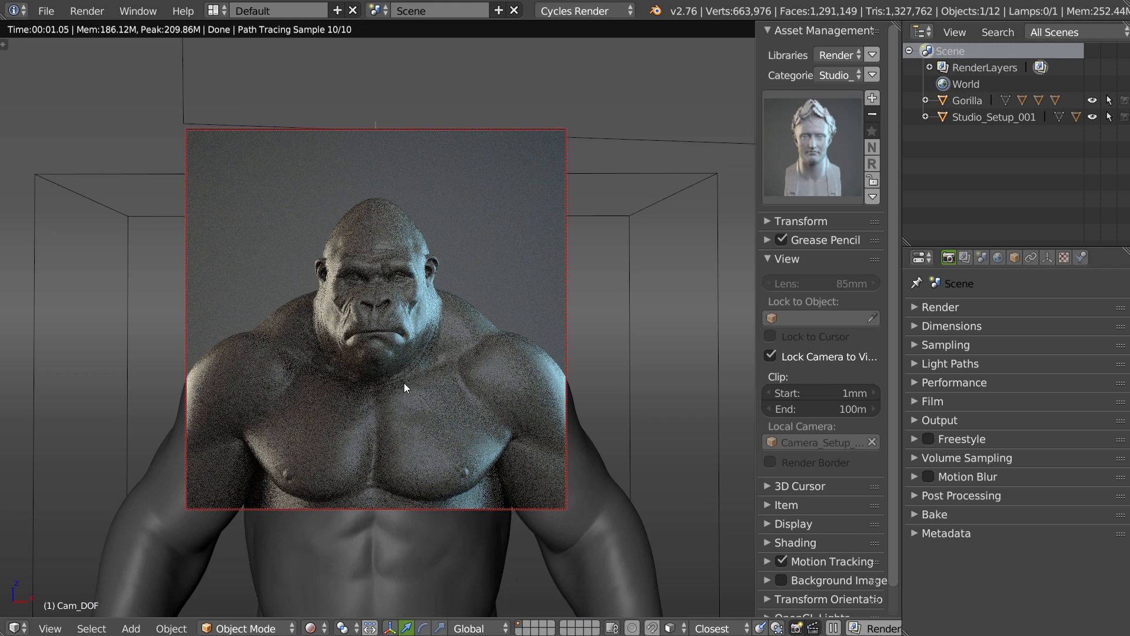
Step: Unparent Camera_Setup_001 from Studio_Setup_001 in the scene hierarchy
click(922, 117)
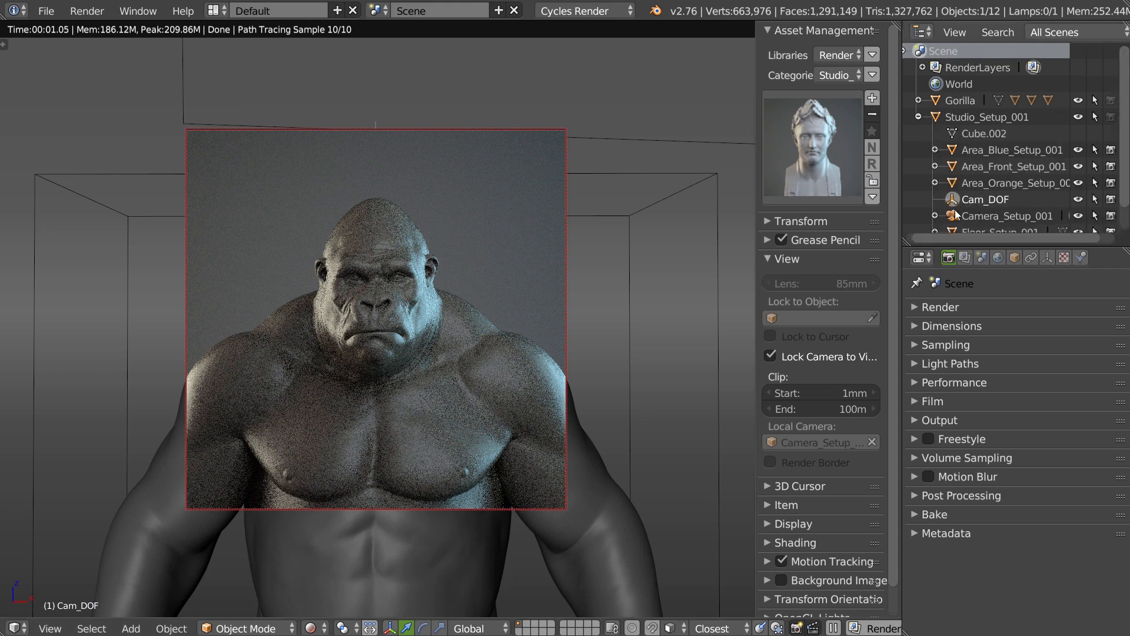
click(962, 221)
drag(962, 221, 910, 207)
click(920, 134)
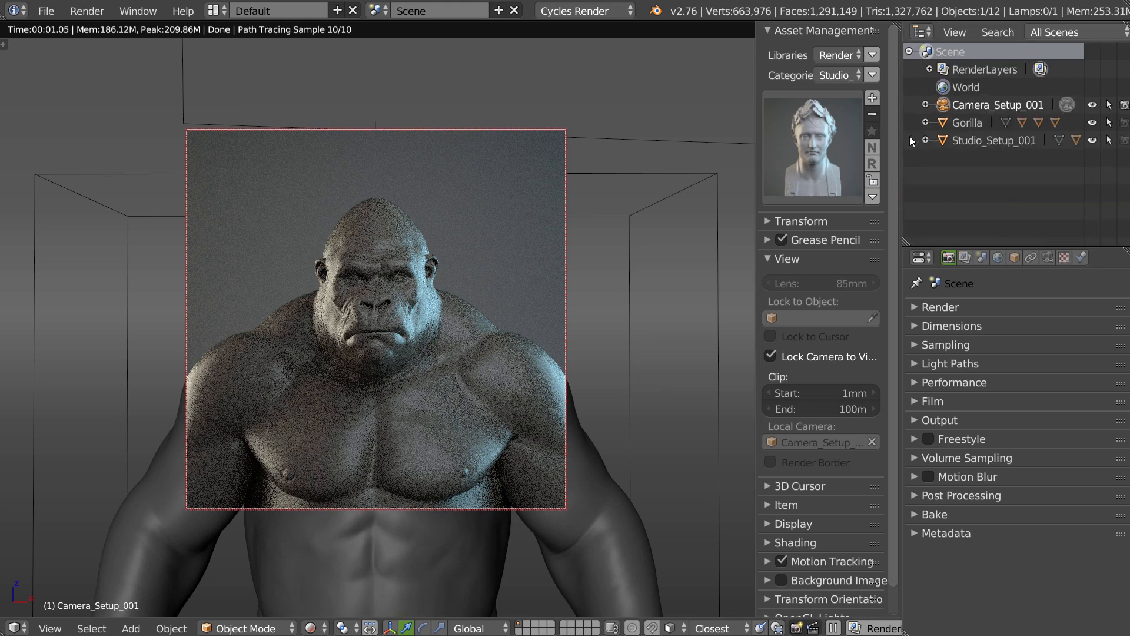
Step: Select the gorilla's body and reframe the camera as a centred close-up of its face
right_click(389, 326)
middle_drag(386, 327, 380, 350)
scroll(406, 294, up, 4)
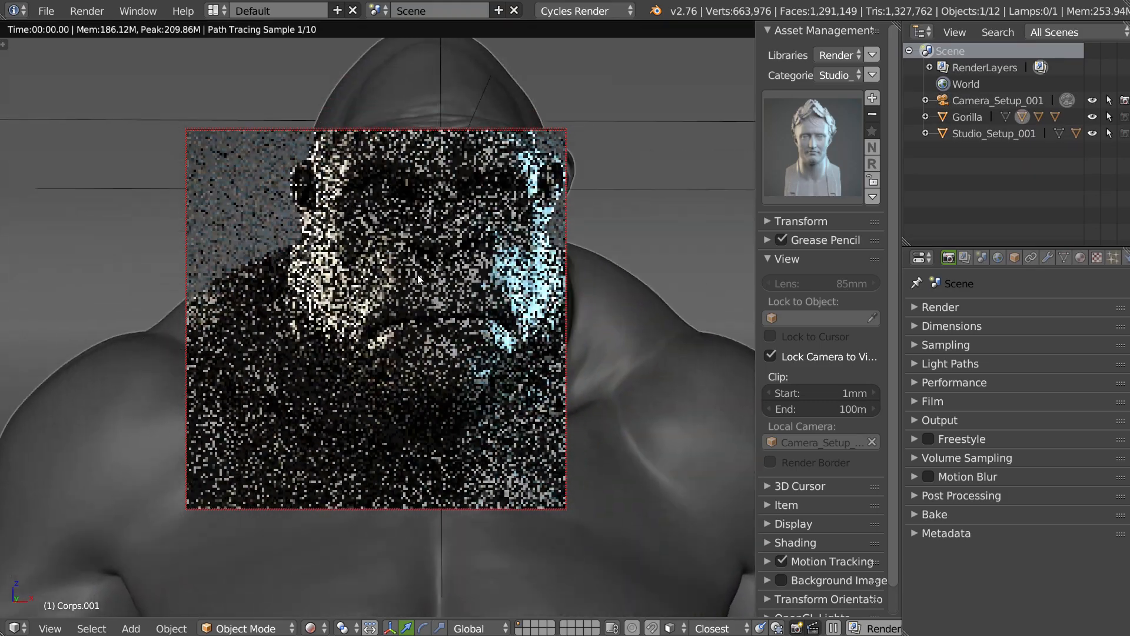
shift+middle_drag(417, 275, 366, 325)
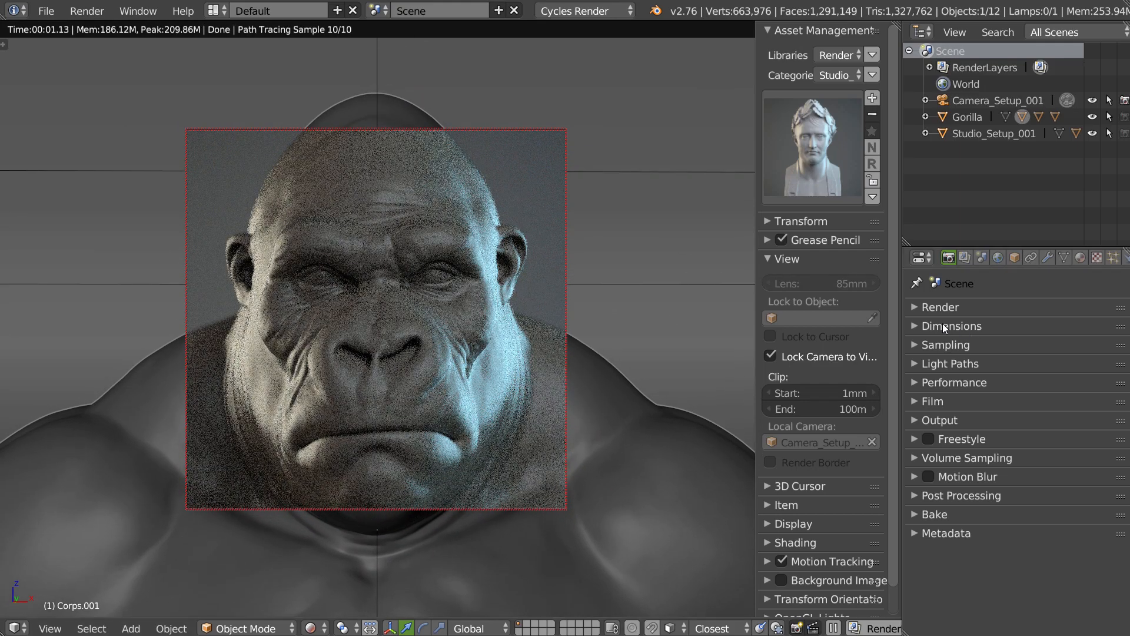
Step: Set the final render samples to 500 and check the render dimensions
click(923, 308)
click(933, 435)
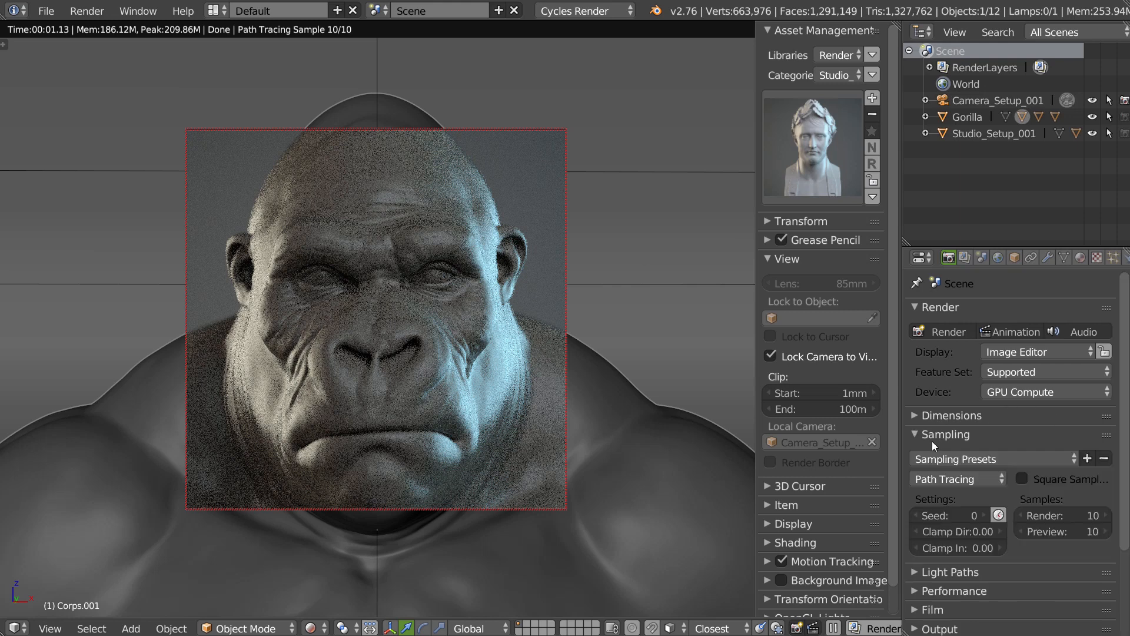
click(1066, 515)
text(500)
key(Return)
click(944, 415)
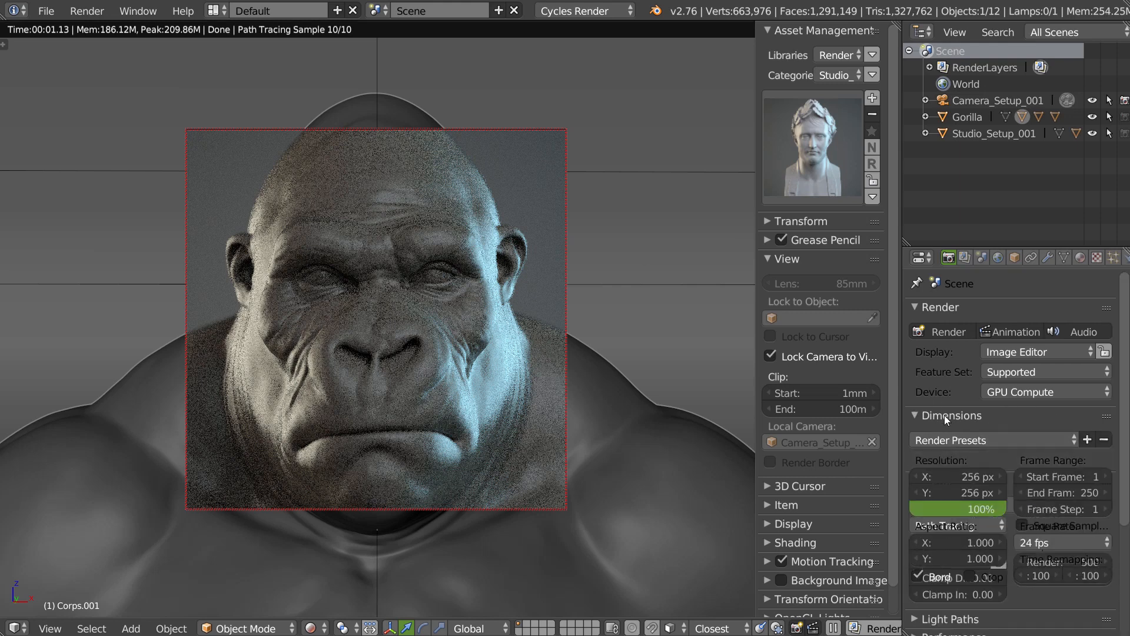
click(945, 414)
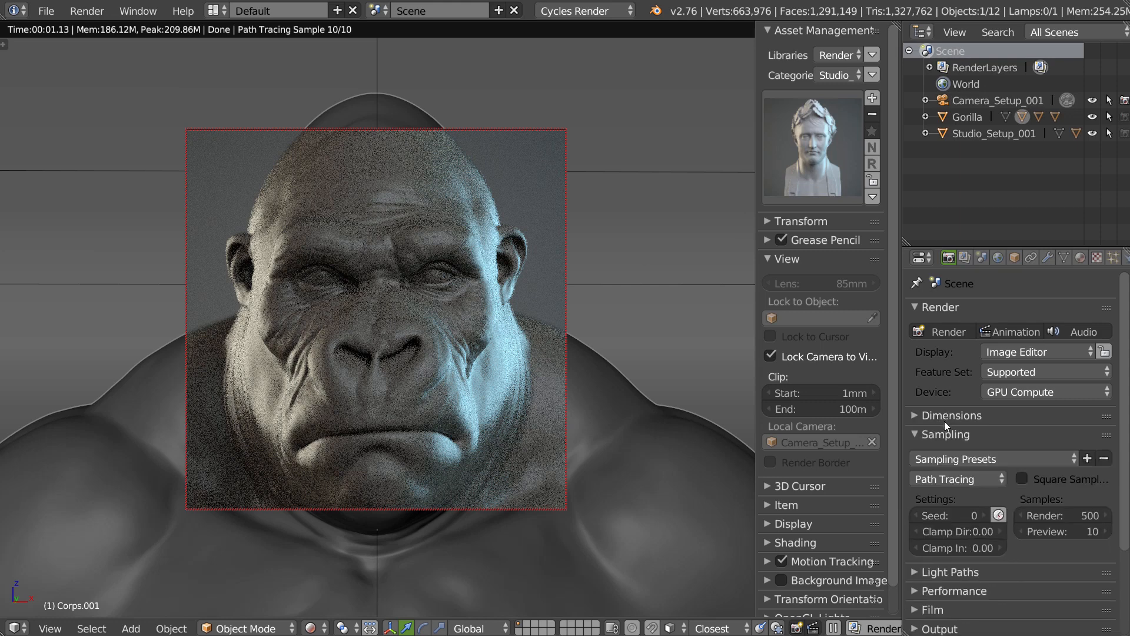
click(924, 434)
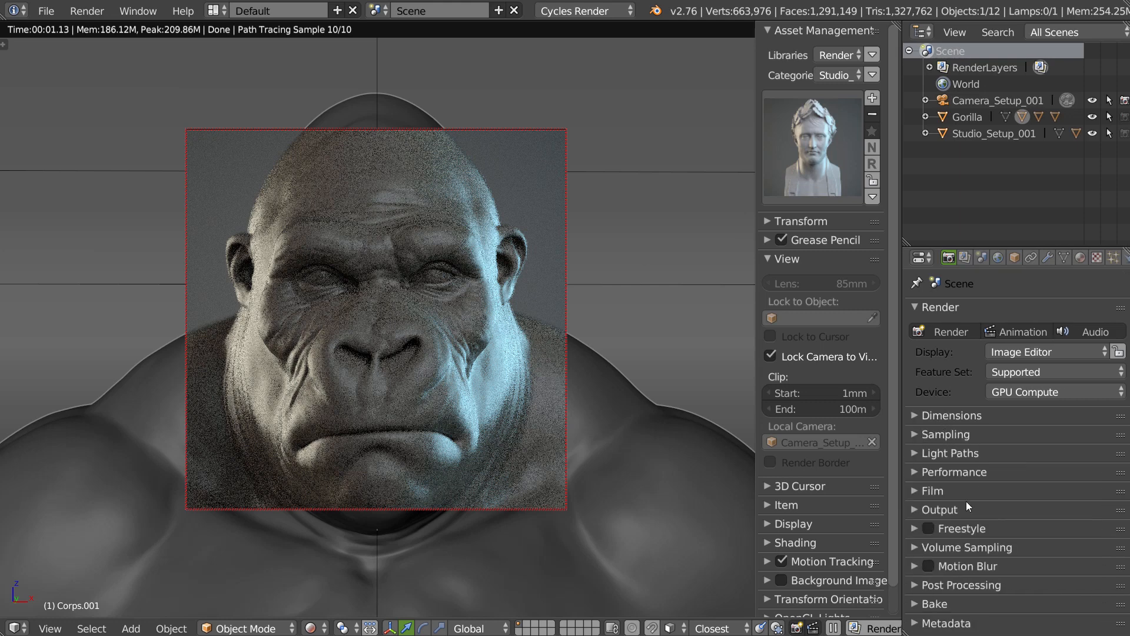
Step: Enable progressive refine and render the close-up of the gorilla's face from solid viewport shading
click(937, 469)
click(917, 612)
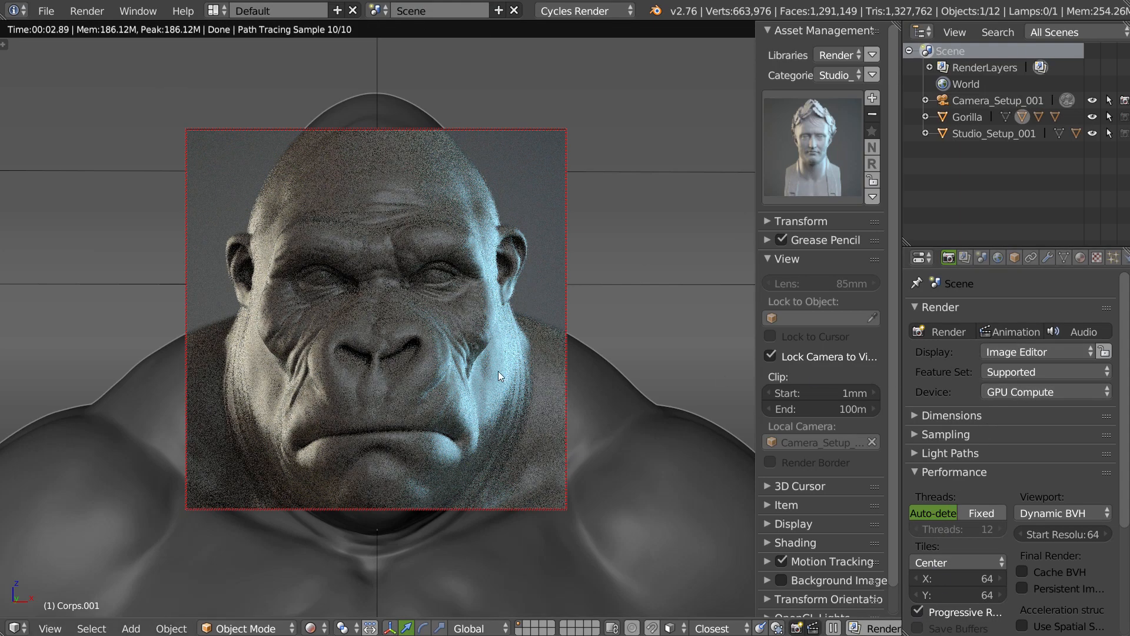
key(shift+z)
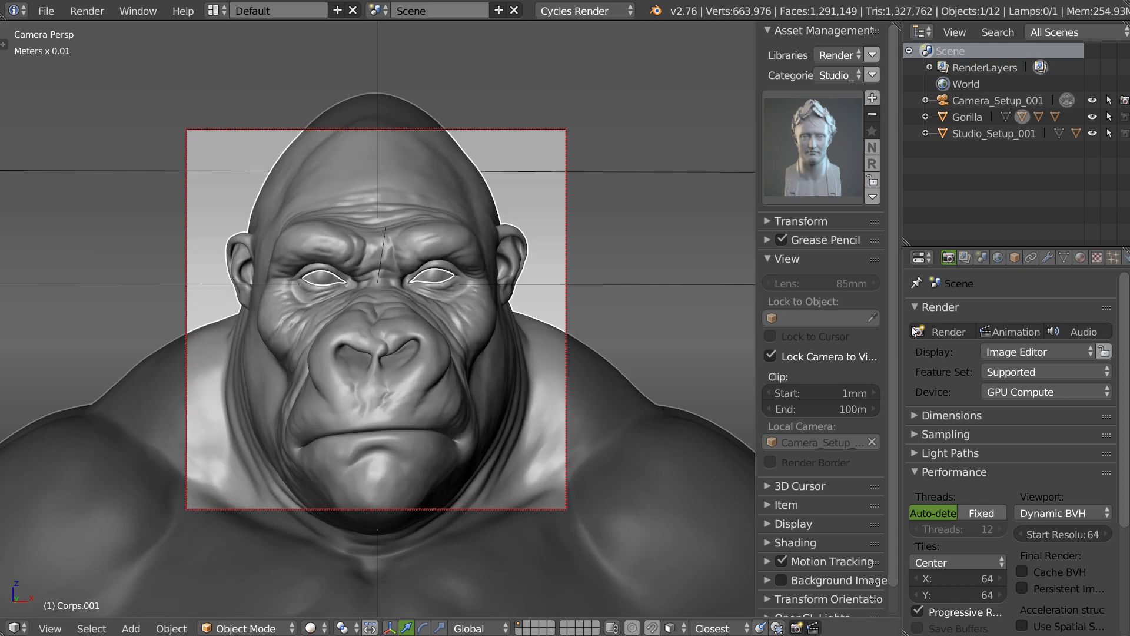
click(945, 329)
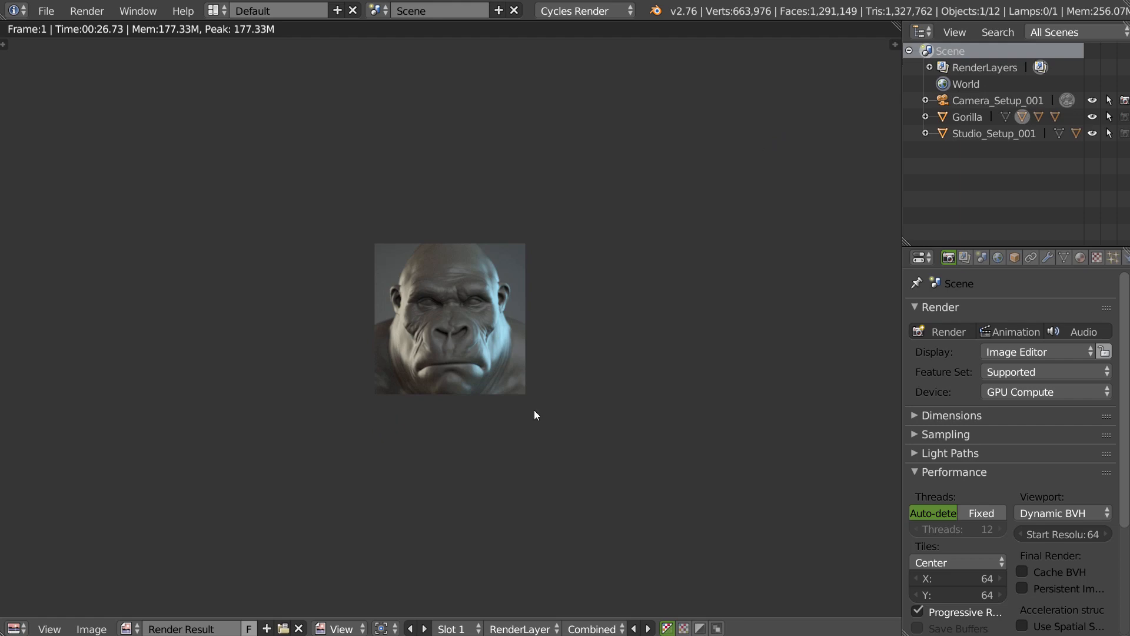
key(Escape)
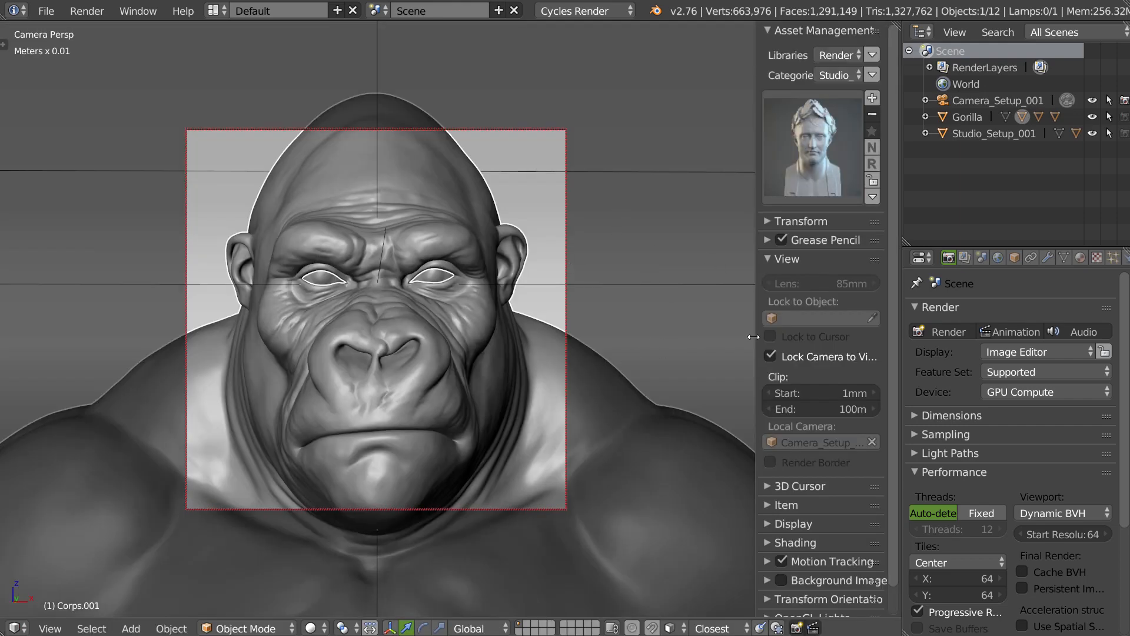
Step: Leave the camera view and hide Studio_Setup_001 and Camera_Setup_001 in the viewport
key(KP_0)
middle_drag(617, 292, 546, 283)
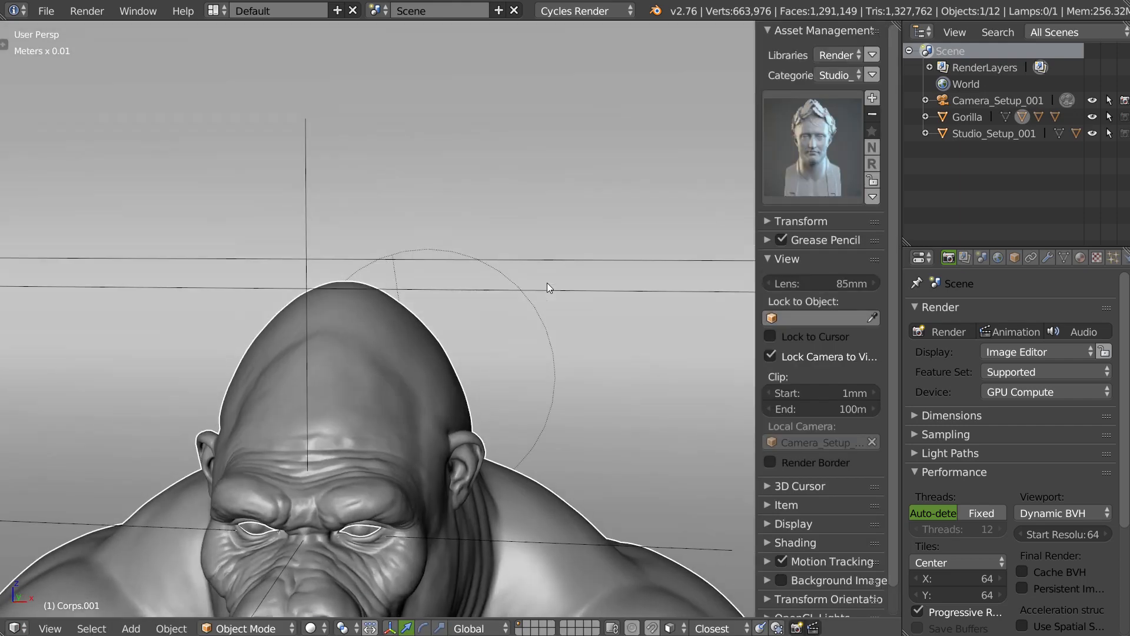
click(1092, 134)
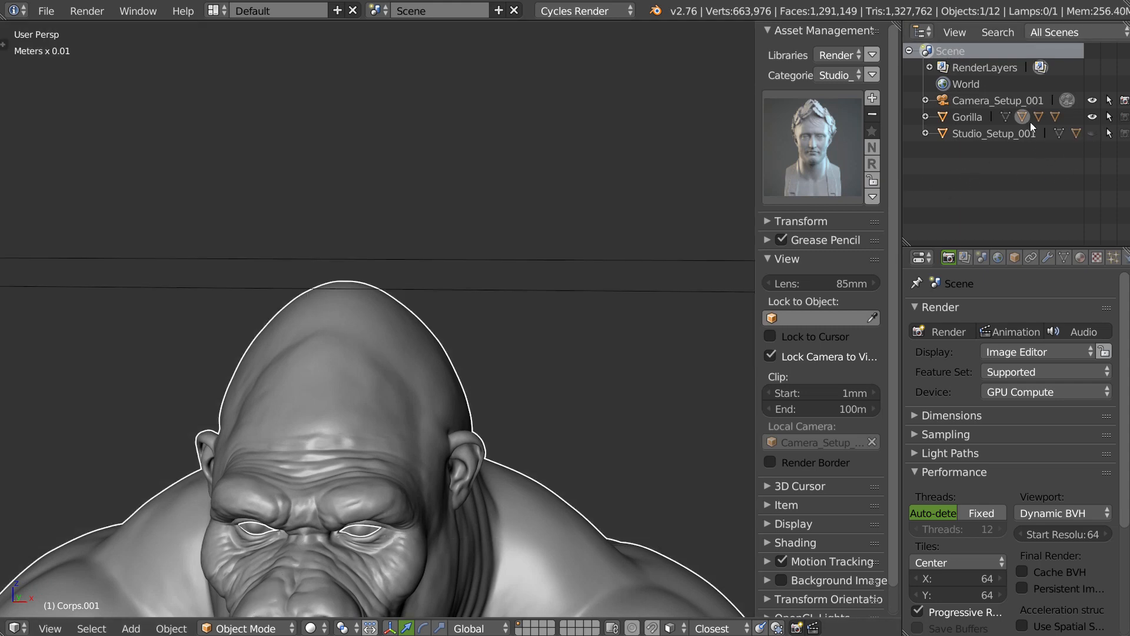
click(1091, 102)
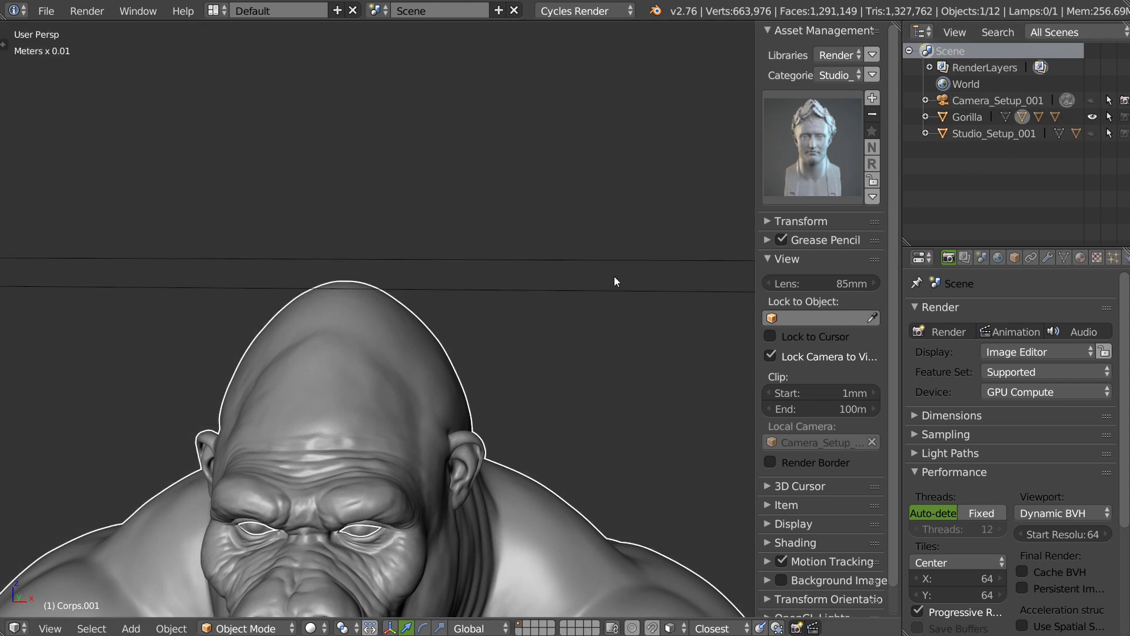
Step: Select the Gorilla parent object, switch the asset library to 001 and expand the Gorilla hierarchy in the outliner
scroll(614, 277, down, 8)
scroll(577, 292, down, 4)
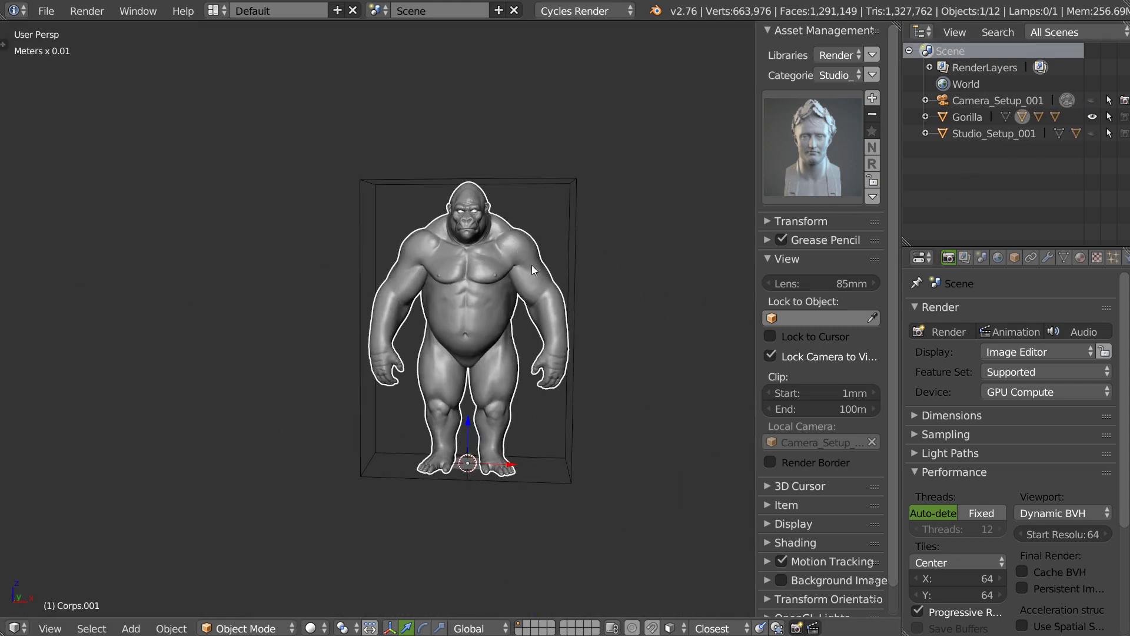
click(947, 117)
click(833, 74)
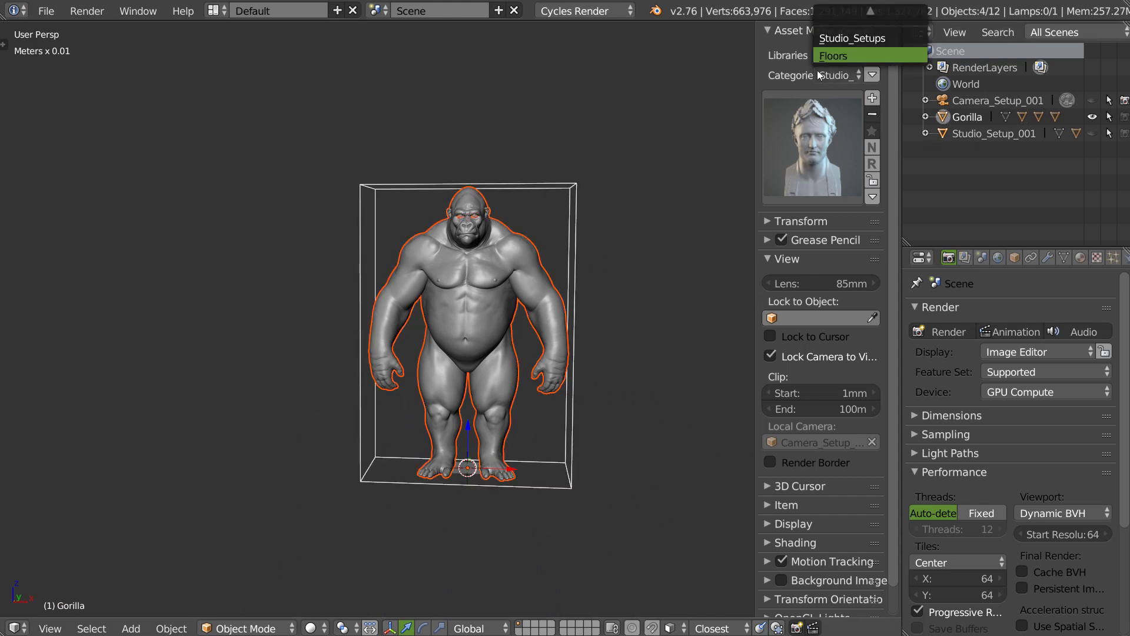
click(826, 54)
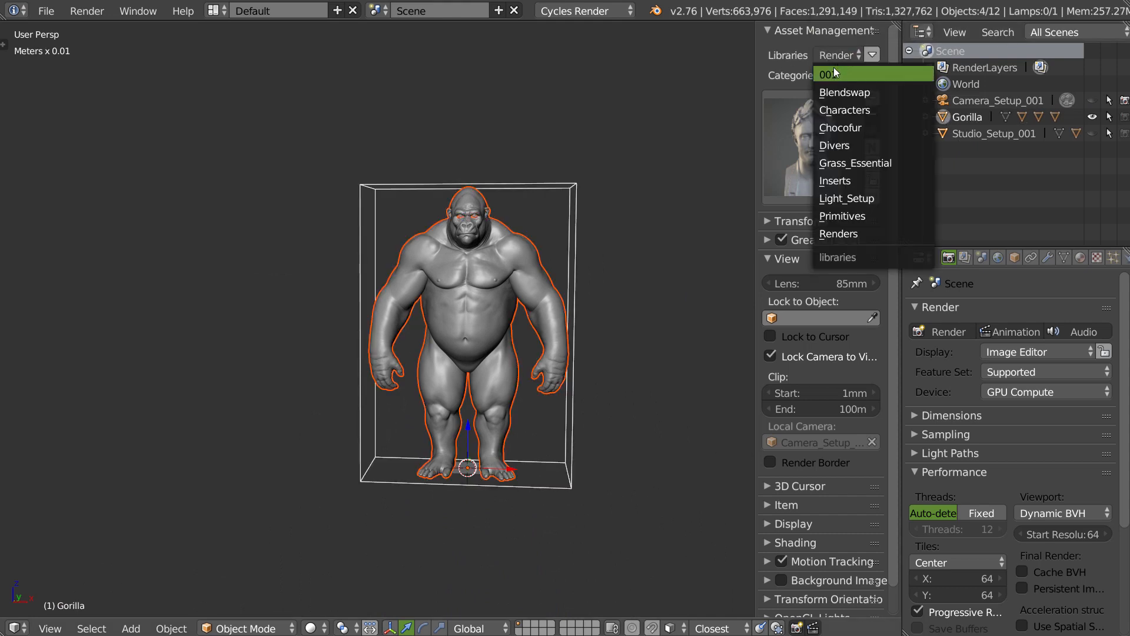
click(830, 75)
middle_drag(530, 241, 571, 172)
scroll(565, 241, up, 3)
click(926, 117)
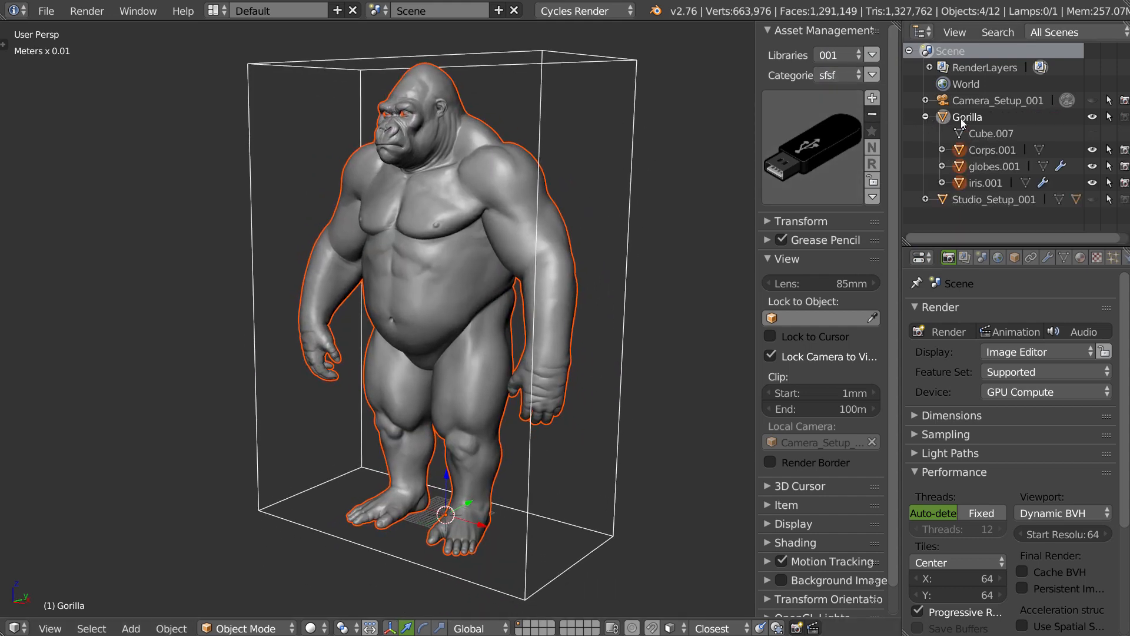
Step: Start adding the selected gorilla to the sfsf category and name the asset gorille
click(873, 99)
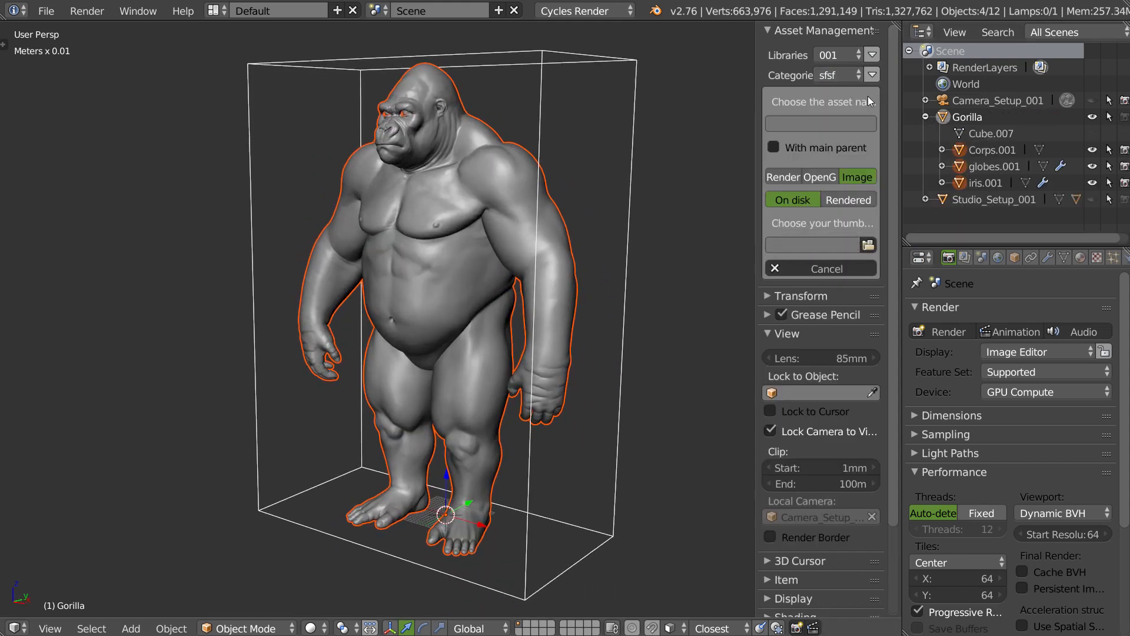
click(808, 123)
text(gorille)
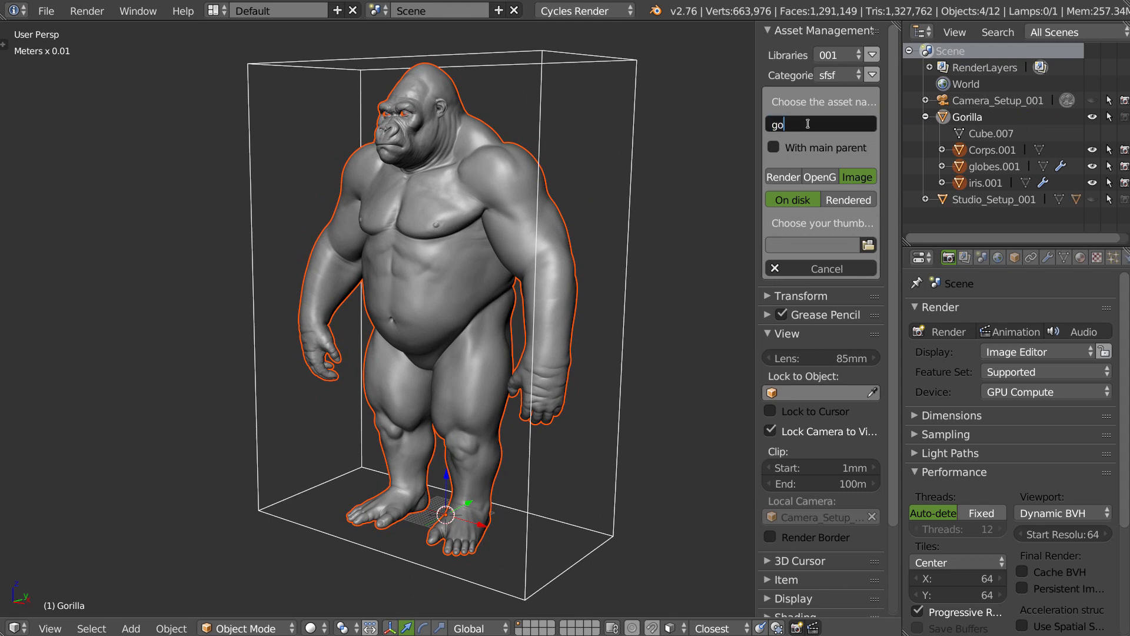
key(Return)
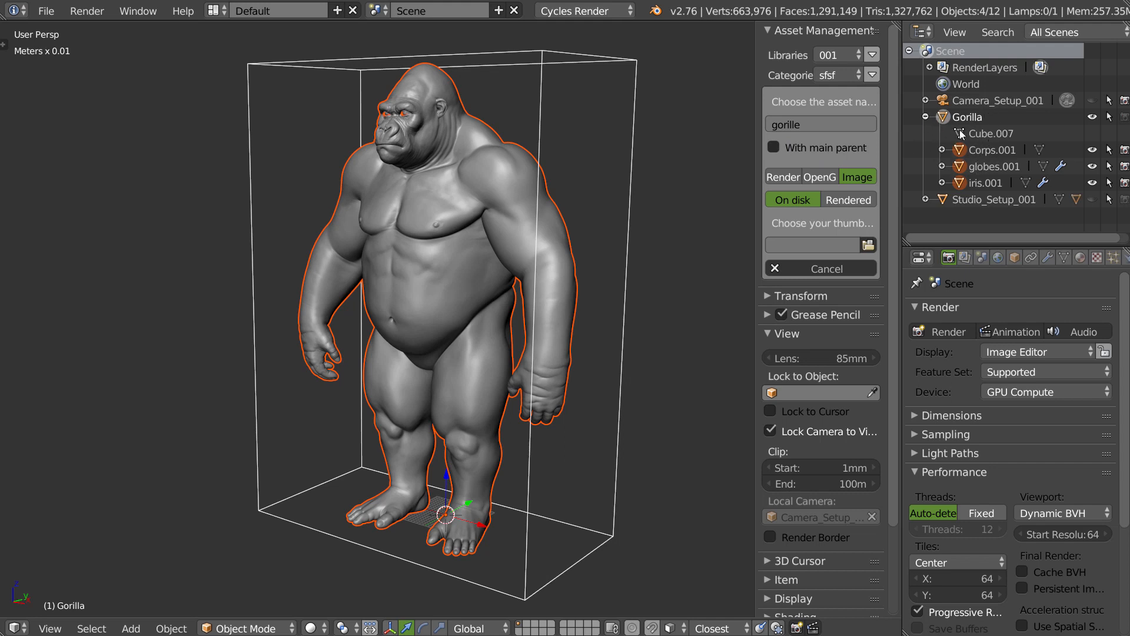
Step: Use the rendered image Render Result as the asset's thumbnail, save the asset and view it among the category's previews
click(847, 201)
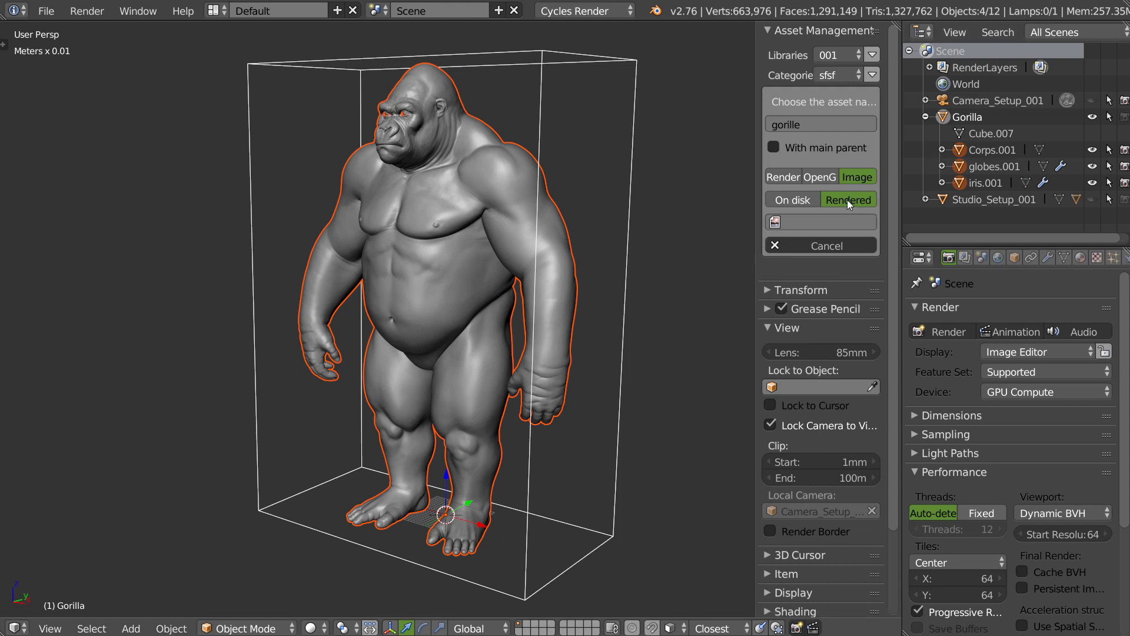
click(815, 221)
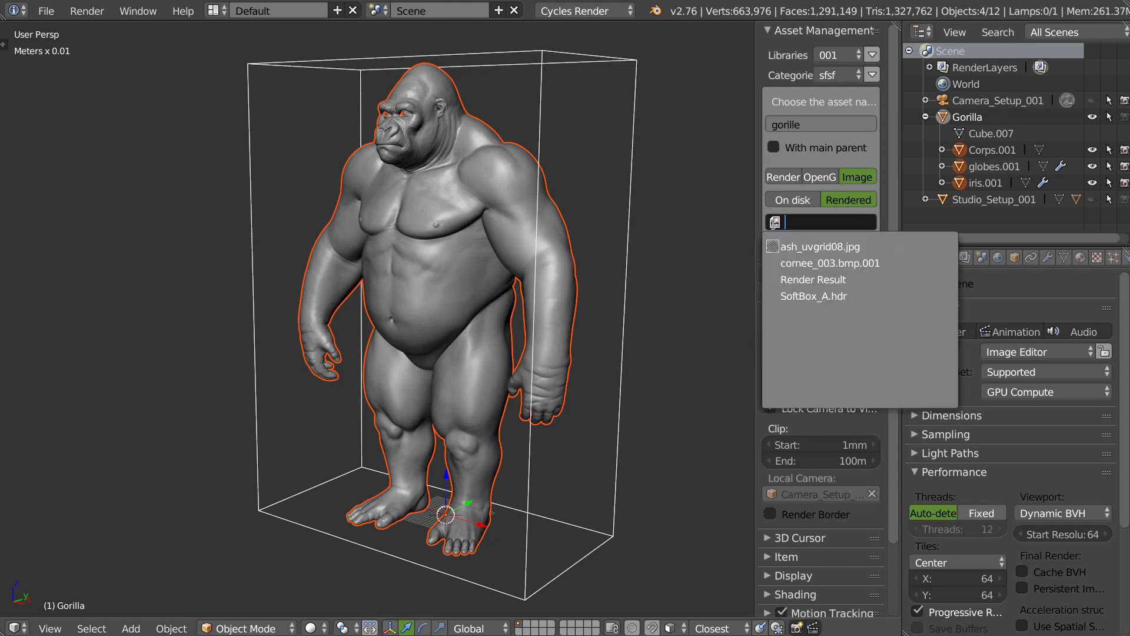
click(783, 280)
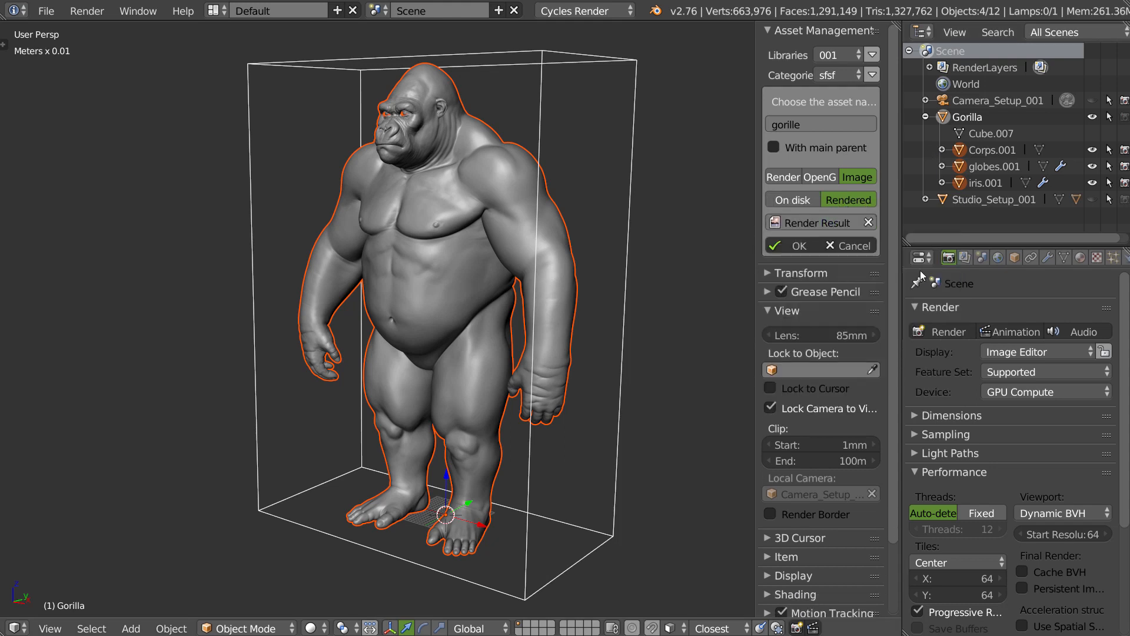
click(799, 250)
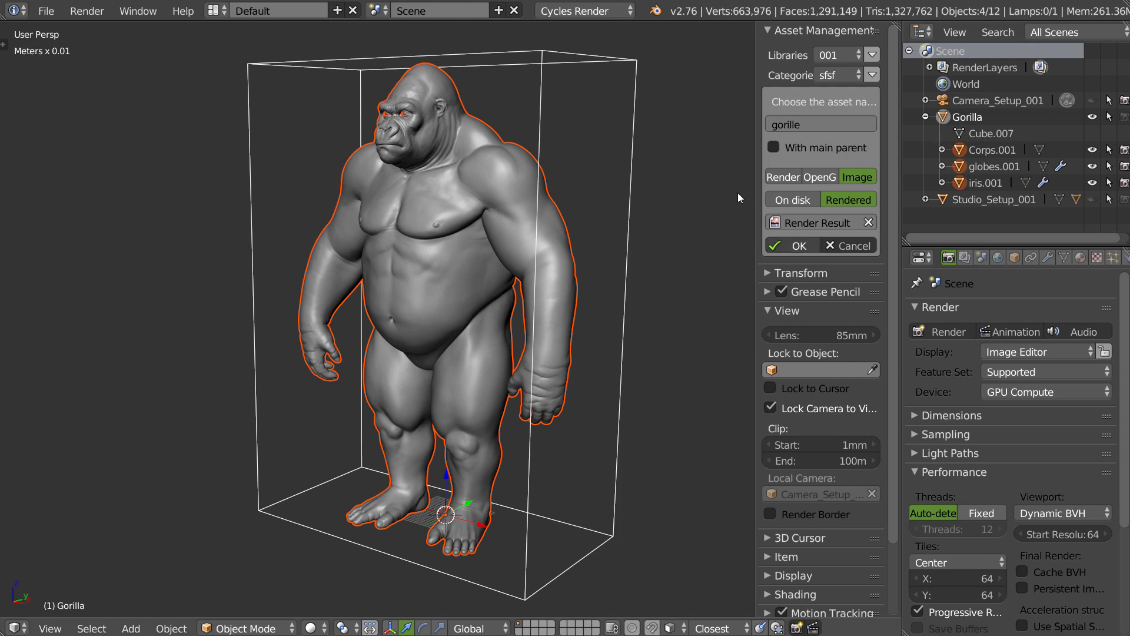
click(799, 154)
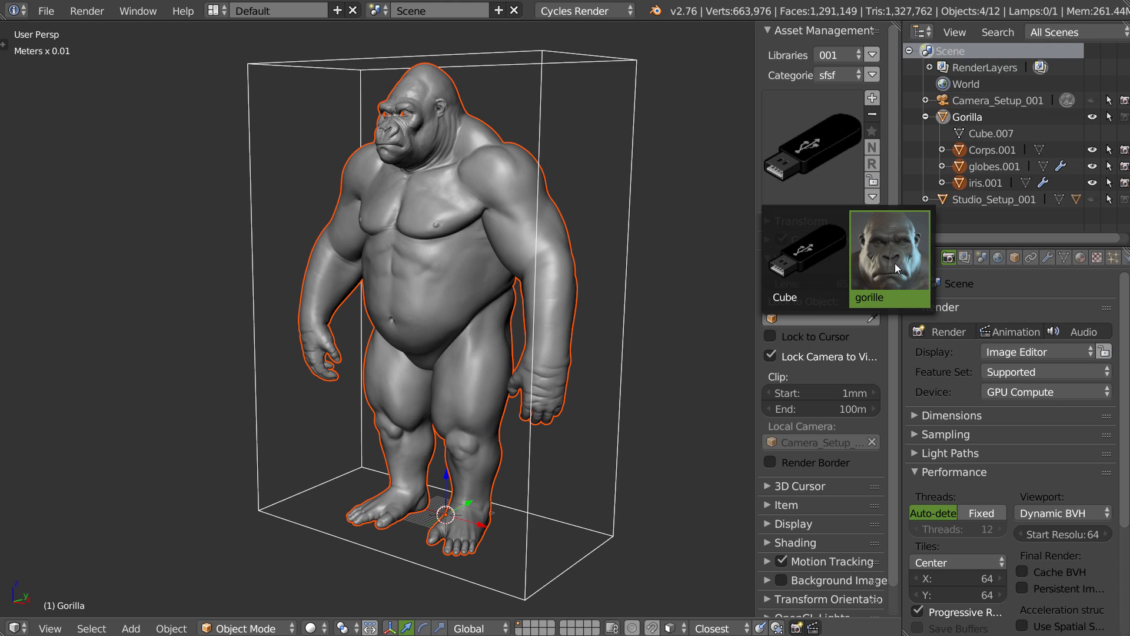
Step: Start a new file from the default startup scene
middle_drag(563, 285, 593, 278)
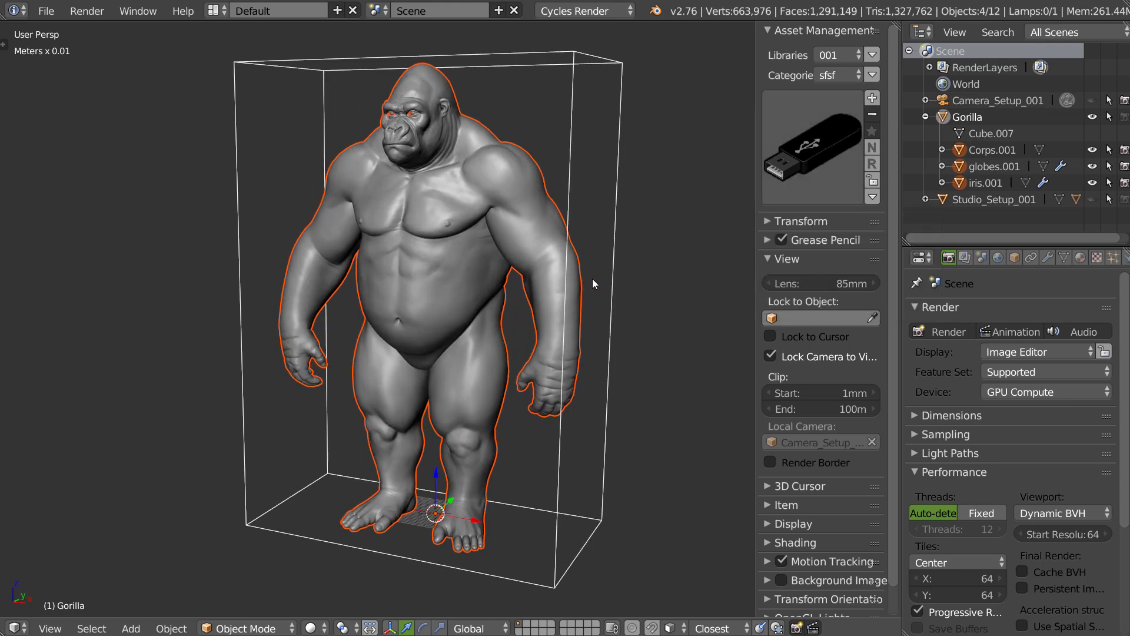
middle_drag(729, 233, 684, 206)
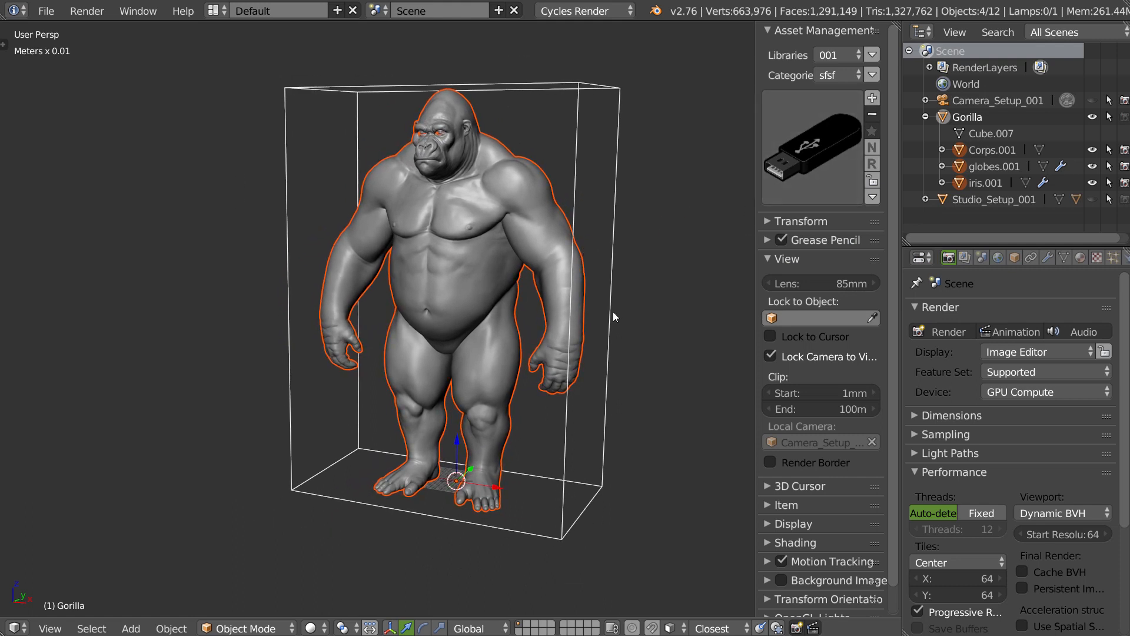
middle_drag(600, 309, 586, 247)
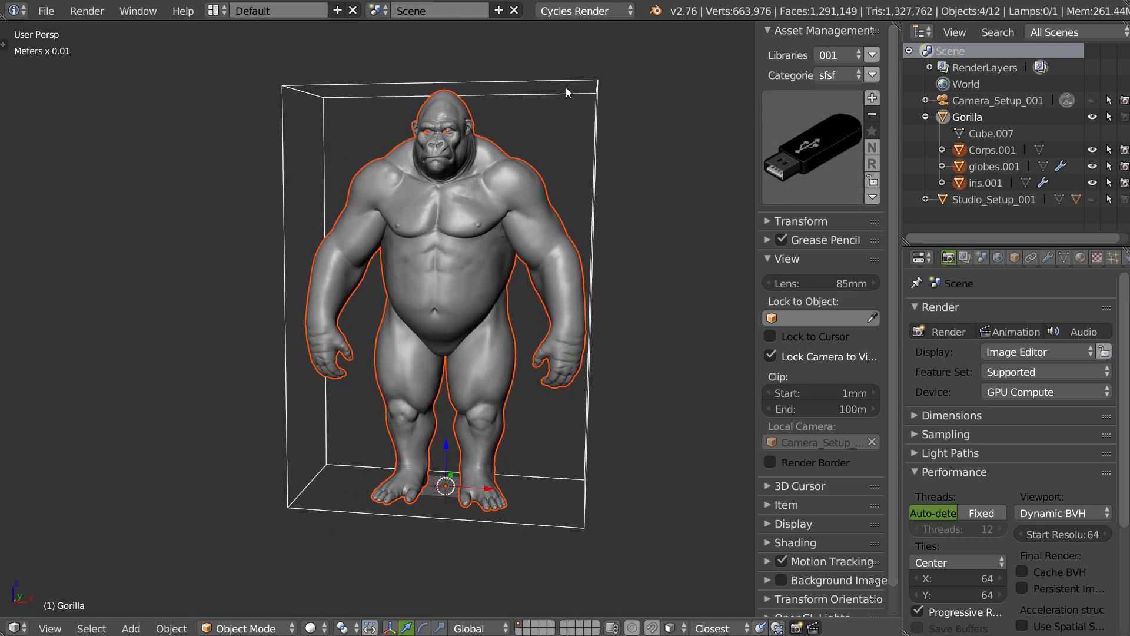
click(46, 11)
click(69, 48)
click(72, 50)
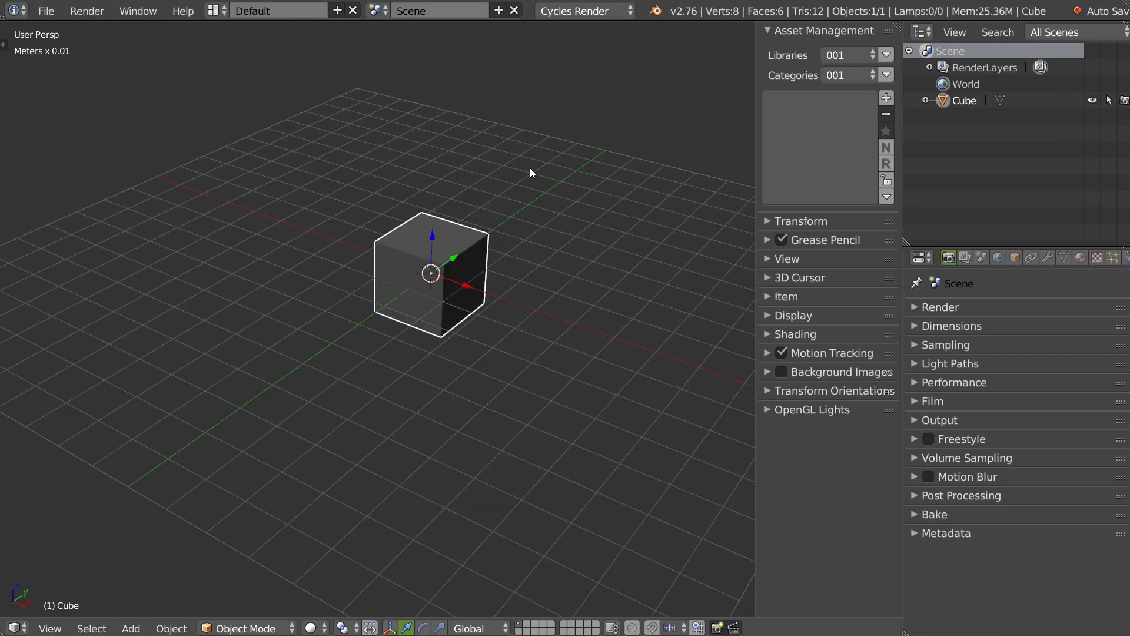
Step: Import the gorille asset from library 001, category sfsf, into the scene
click(831, 51)
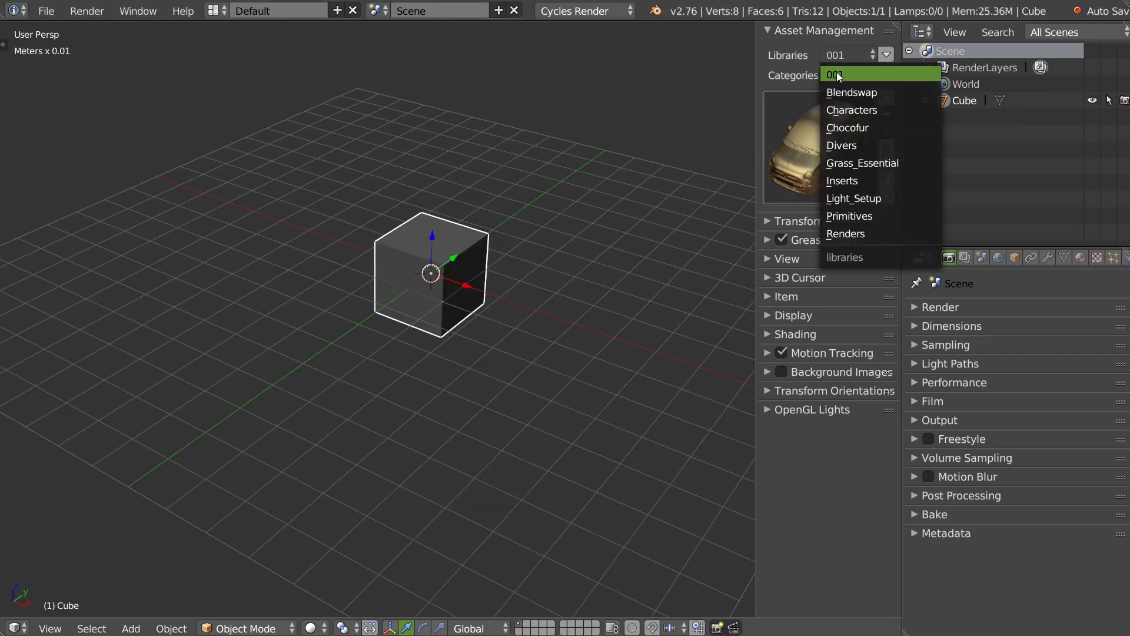
click(836, 72)
click(842, 75)
click(844, 73)
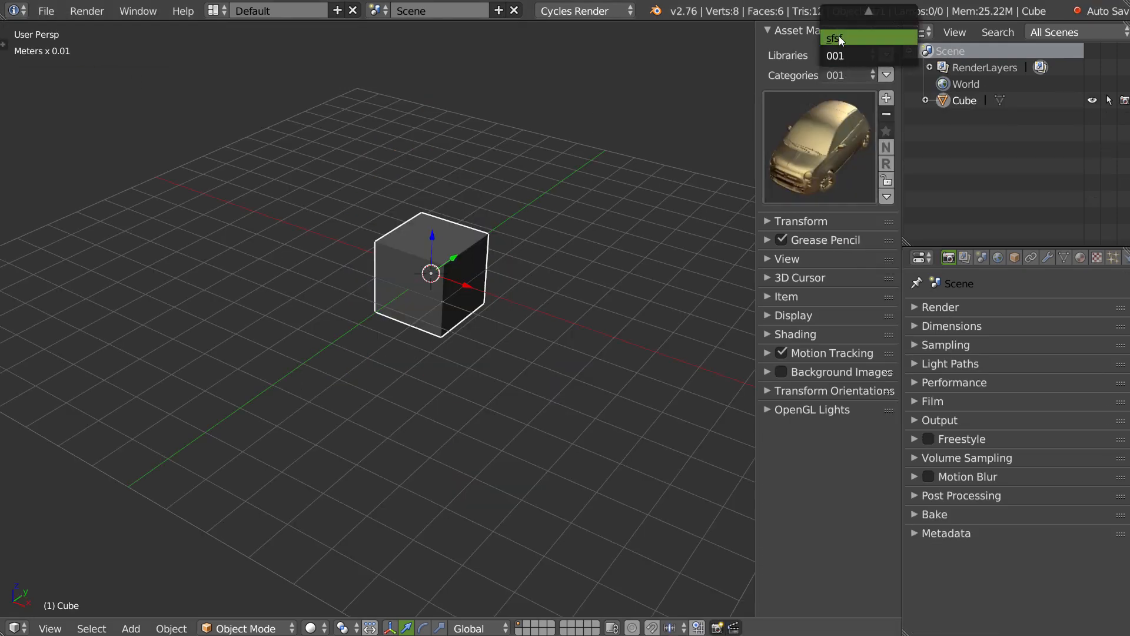
click(839, 37)
click(830, 142)
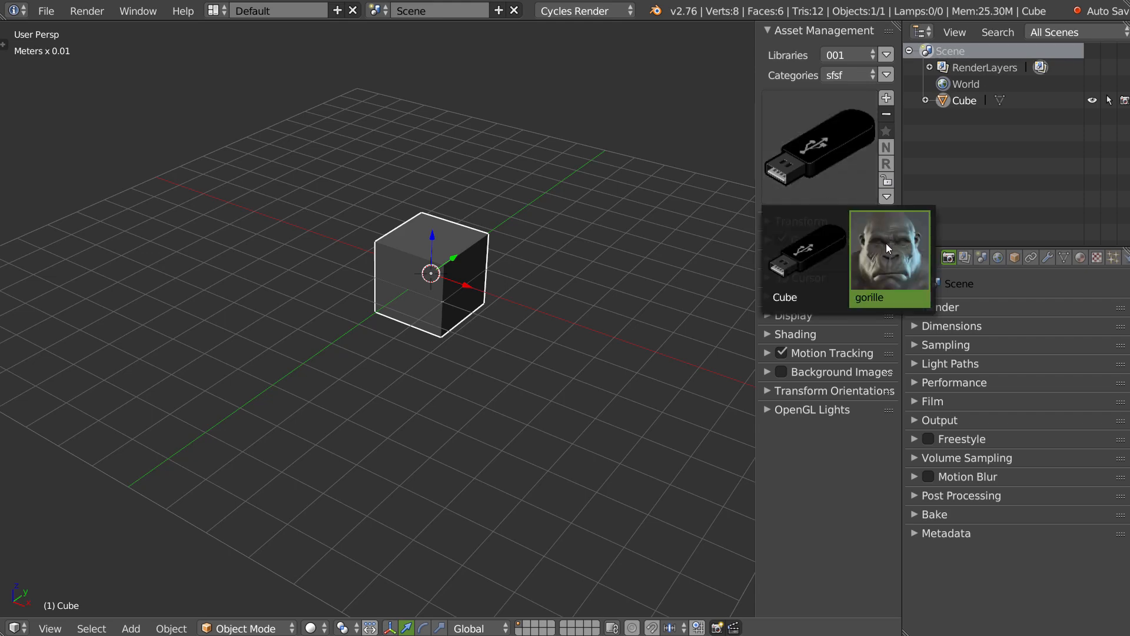
click(887, 245)
Step: Preview the imported gorilla from several angles in rendered viewport shading
scroll(436, 326, down, 7)
shift+middle_drag(436, 326, 571, 256)
scroll(360, 422, down, 8)
shift+middle_drag(588, 47, 467, 268)
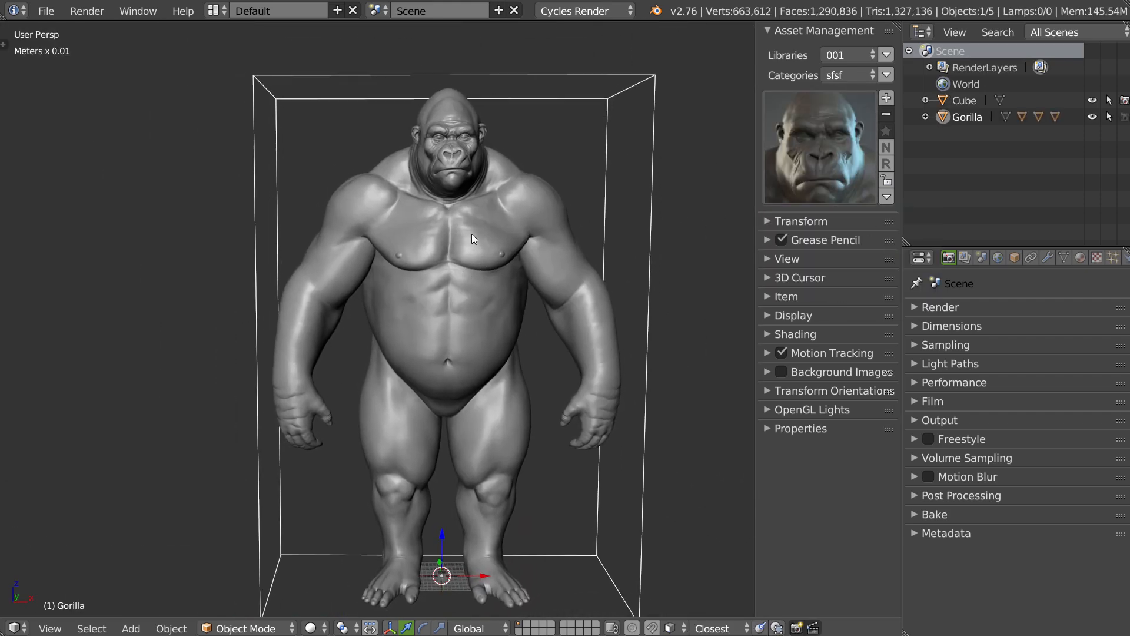
key(z)
click(552, 180)
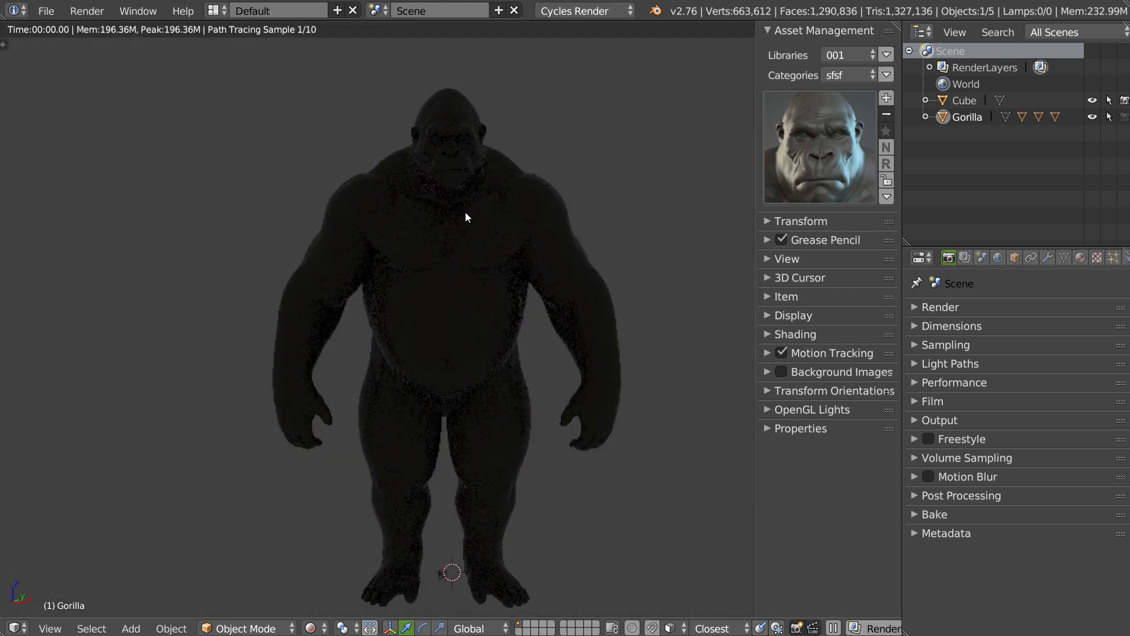
scroll(451, 233, up, 3)
middle_drag(451, 233, 588, 137)
Step: Brighten the world's surface colour to a very light grey to light the gorilla
click(998, 258)
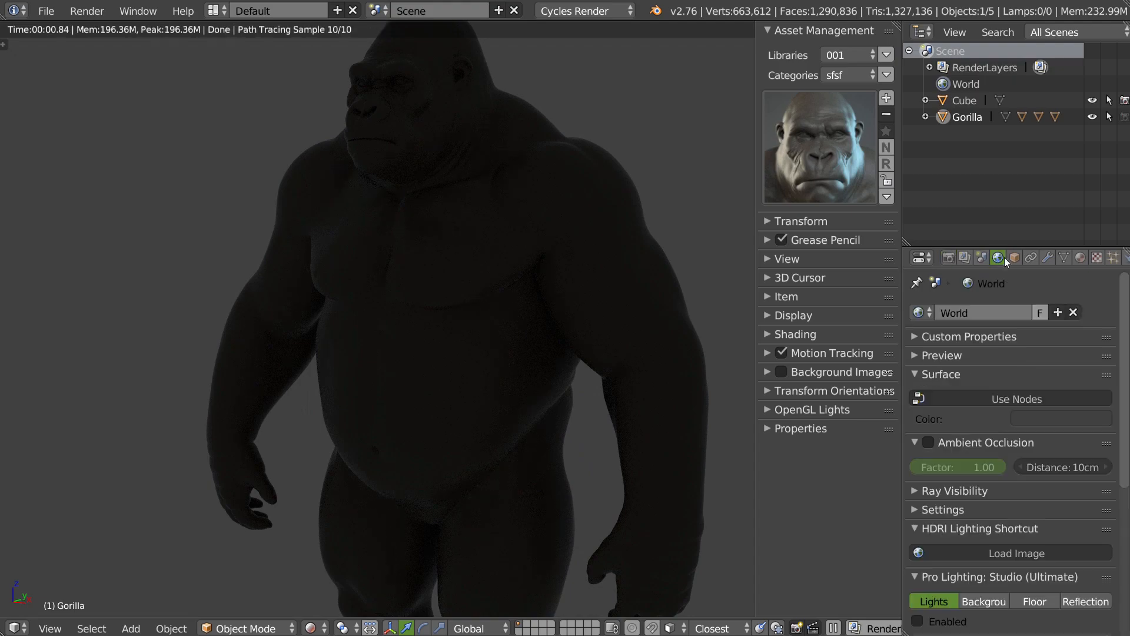
click(1033, 417)
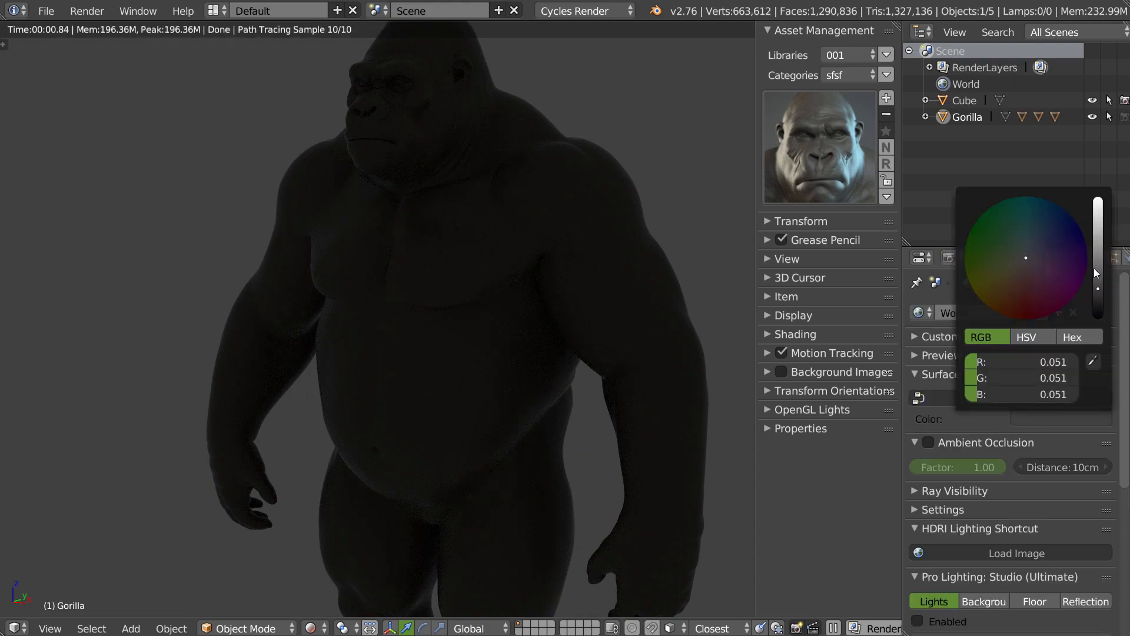
drag(1094, 268, 1103, 217)
middle_drag(384, 253, 479, 306)
Step: Return the viewport to solid shading with the whole gorilla in view
key(z)
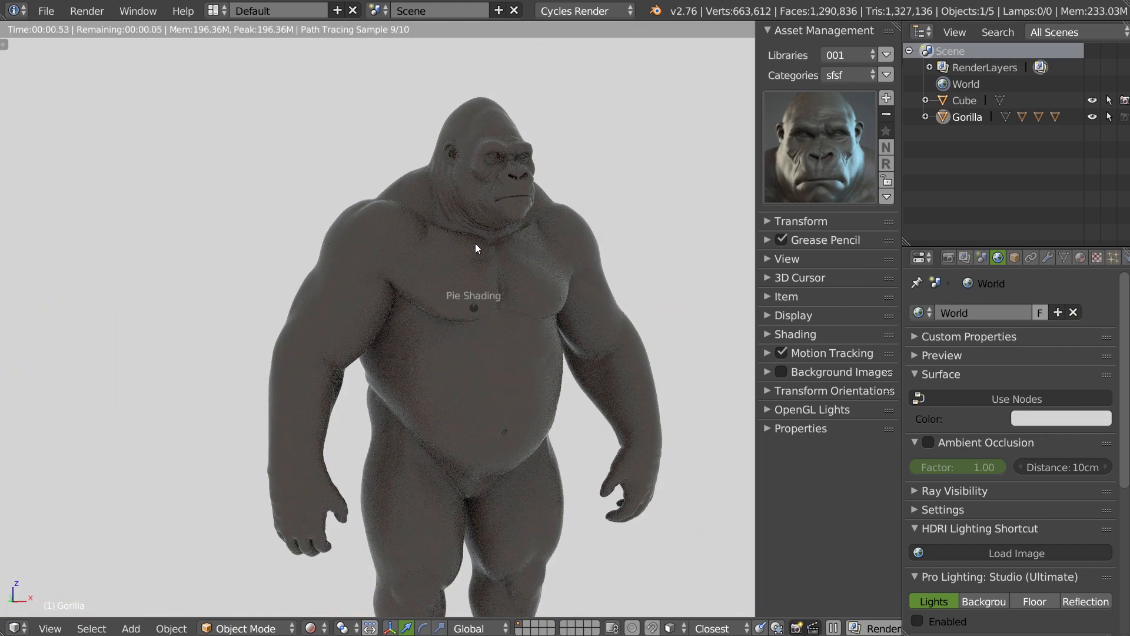
mouse_move(609, 234)
middle_down()
mouse_move(553, 238)
mouse_move(476, 268)
middle_up()
shift+middle_drag(476, 269, 442, 215)
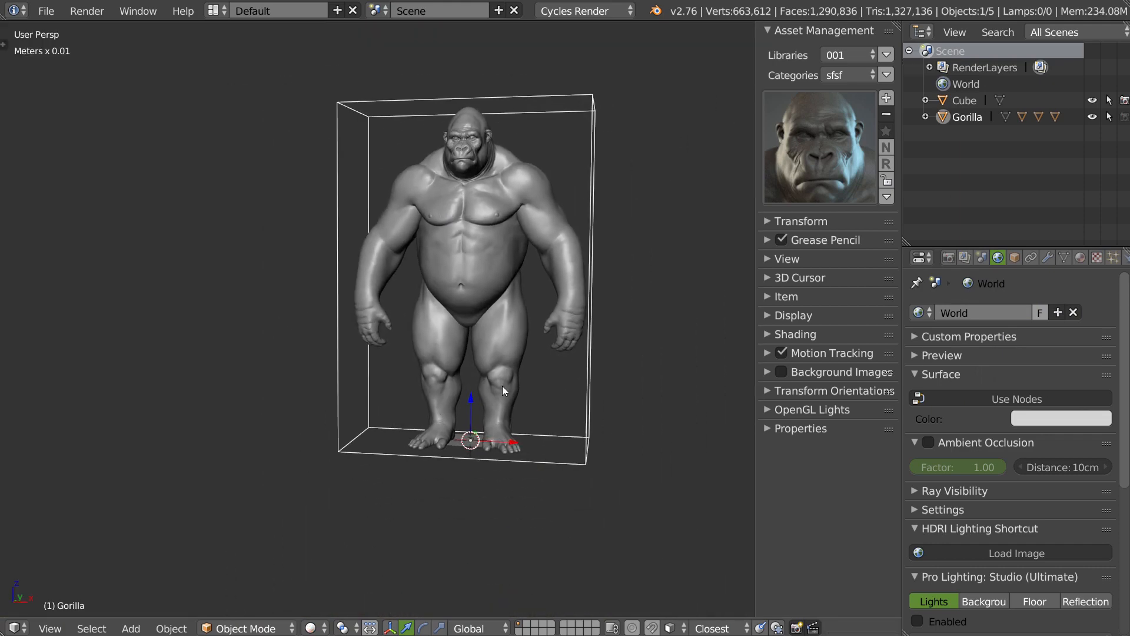
Step: Examine the on-disk and rendered image thumbnail options for adding an asset, and cancel without saving
click(887, 99)
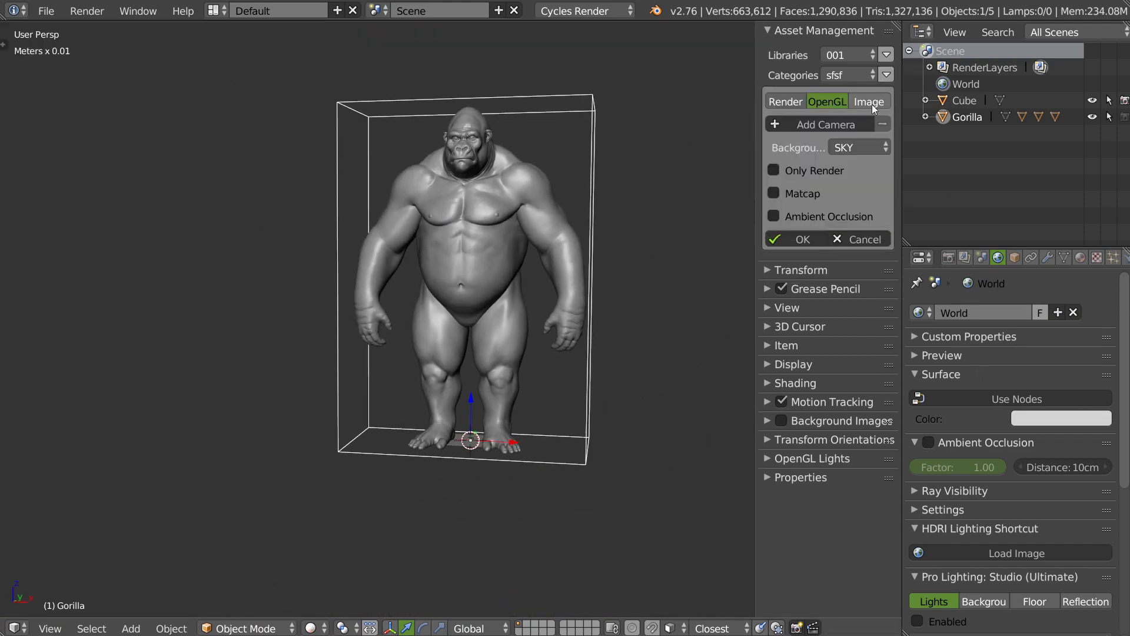
click(868, 102)
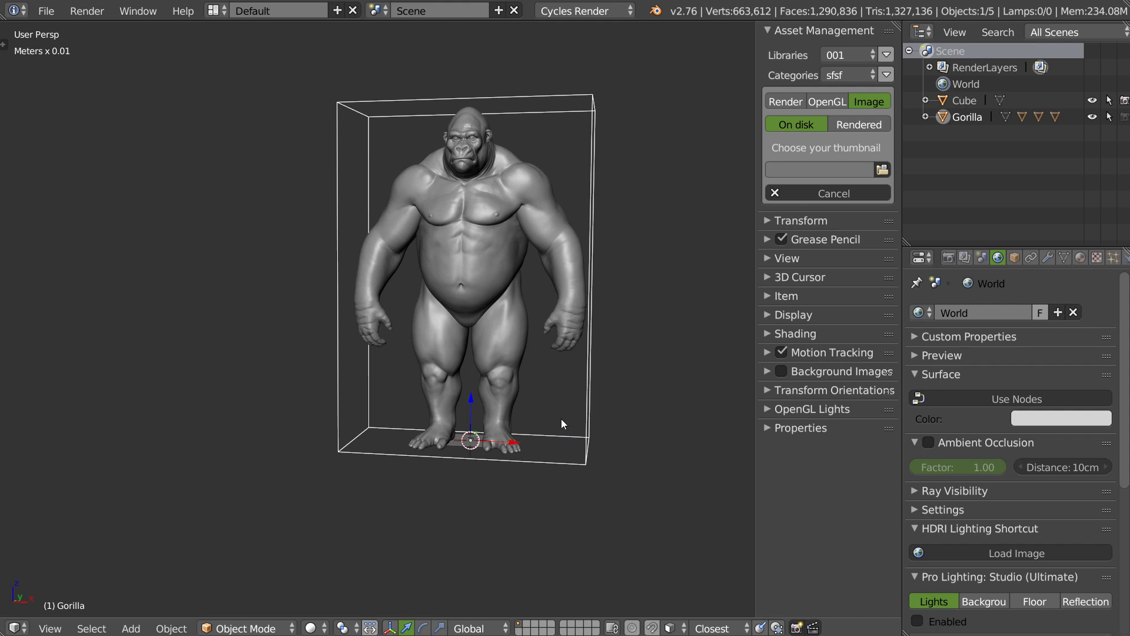
middle_drag(560, 418, 547, 333)
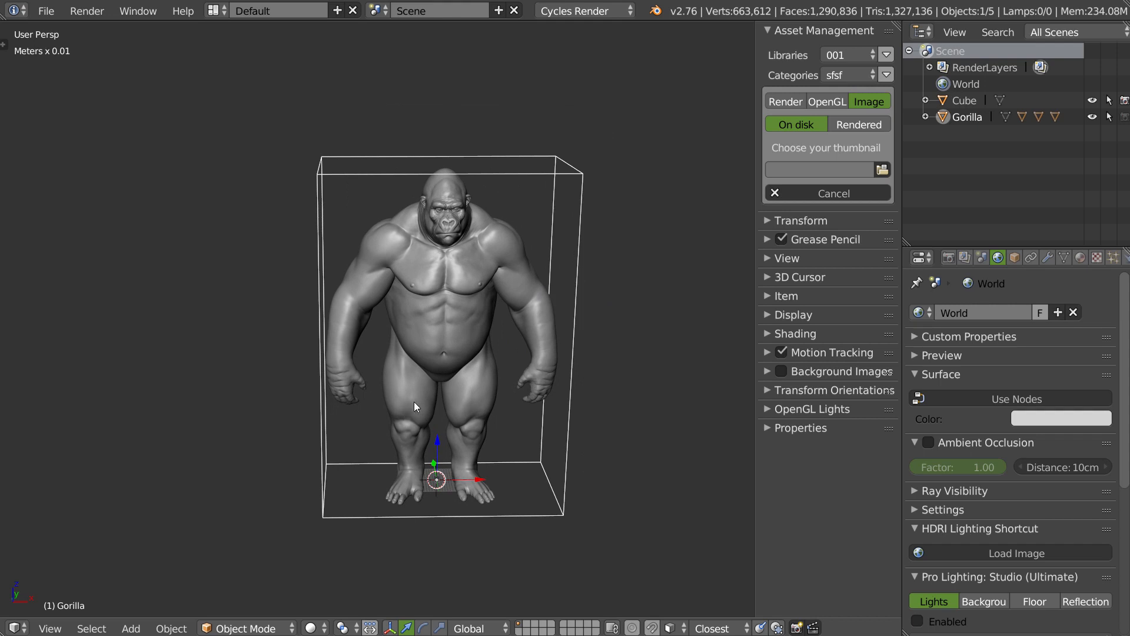
middle_drag(477, 397, 486, 368)
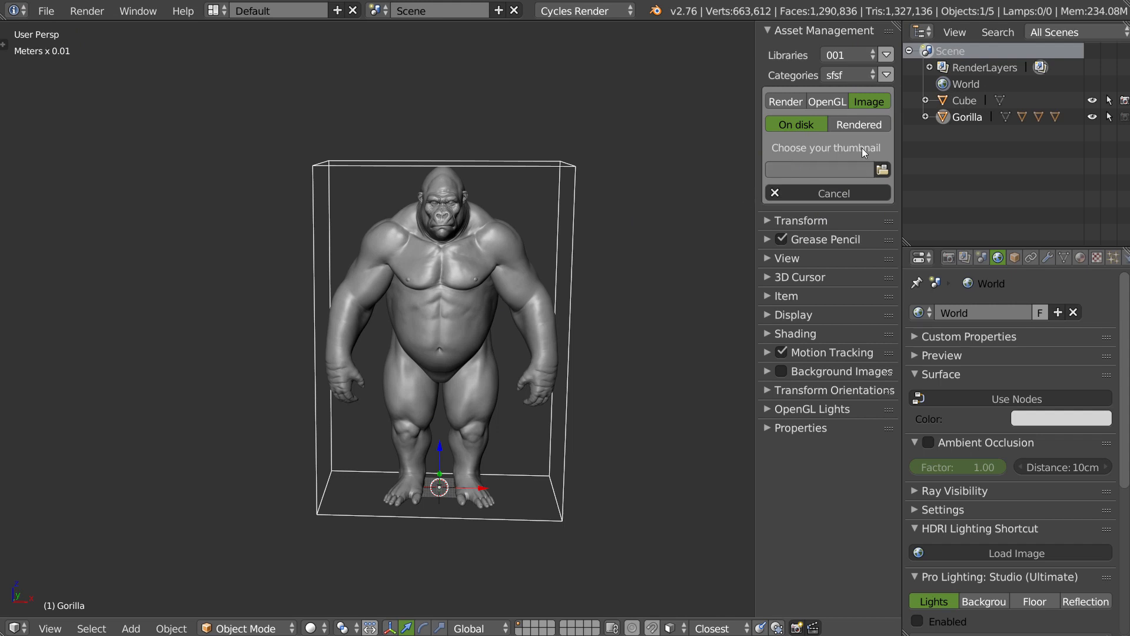
click(867, 123)
click(773, 147)
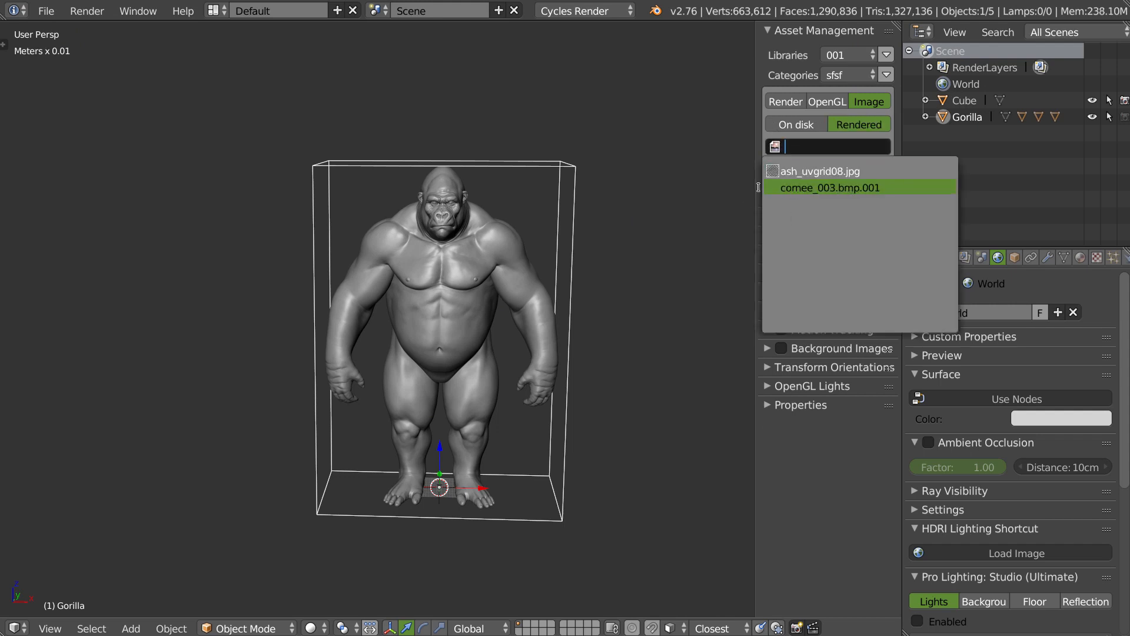
click(635, 212)
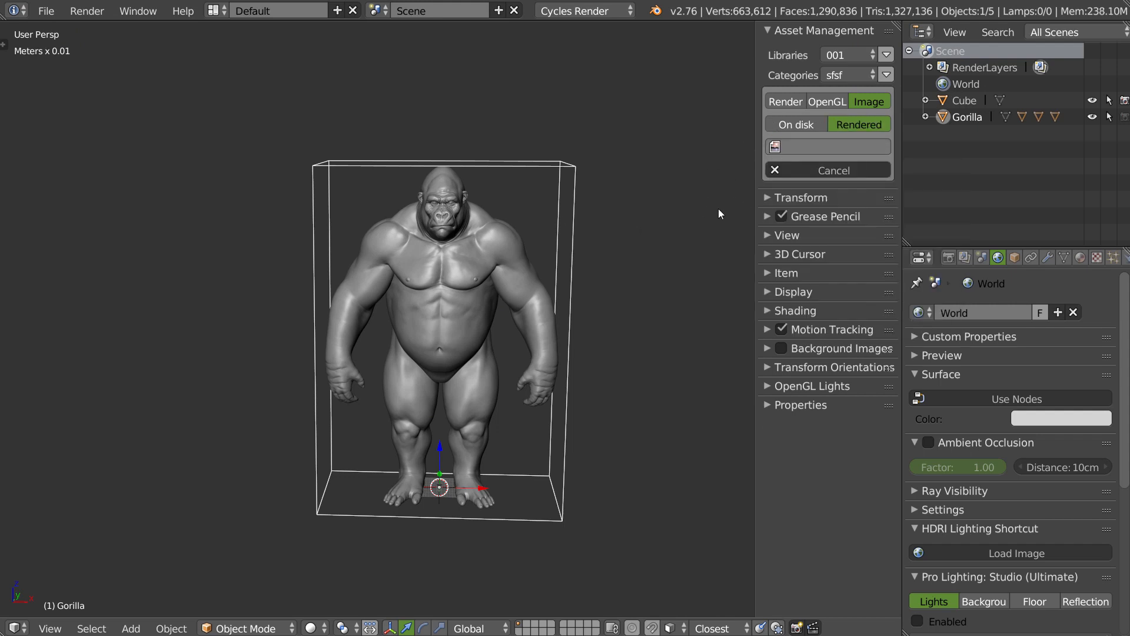
click(831, 172)
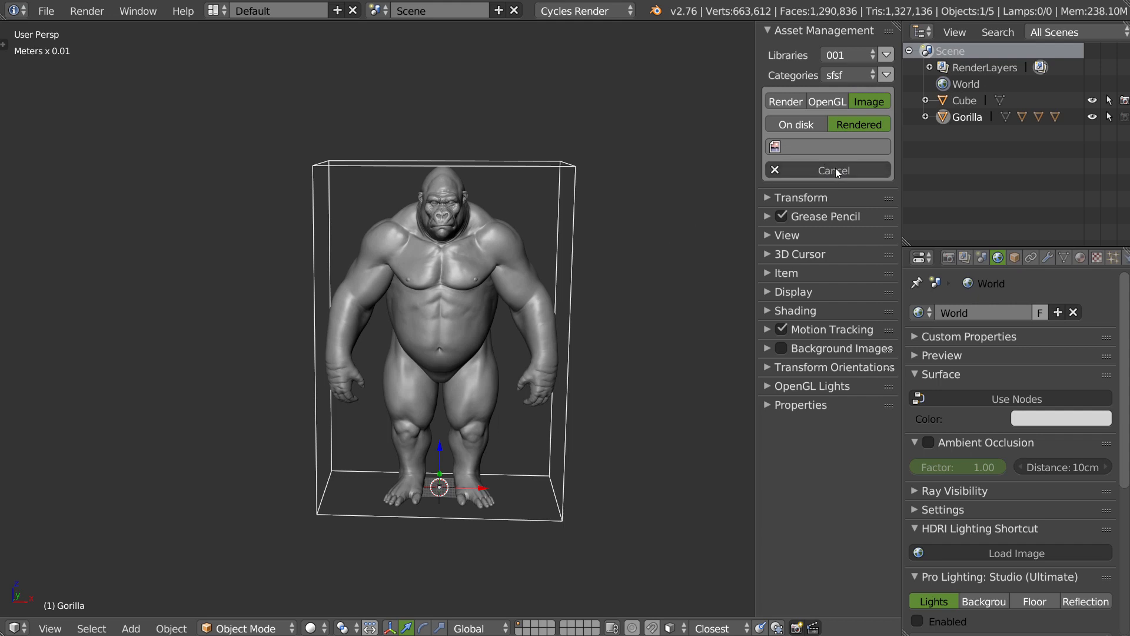
Step: Import the gold car asset 000 from library 001, category 001, into the empty scene
click(810, 158)
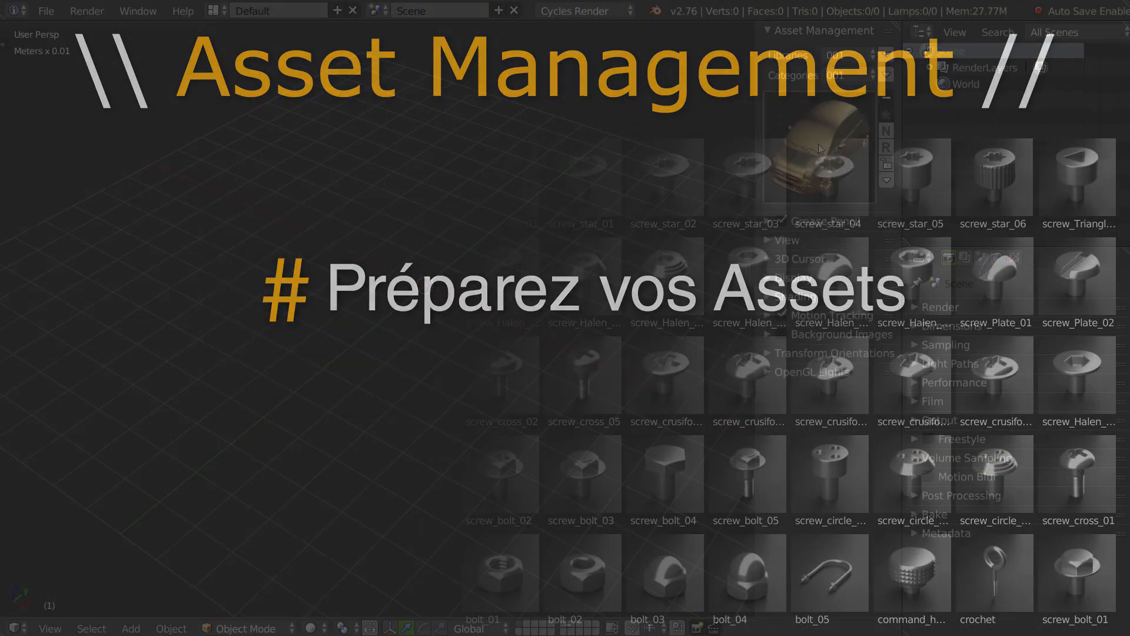
click(818, 143)
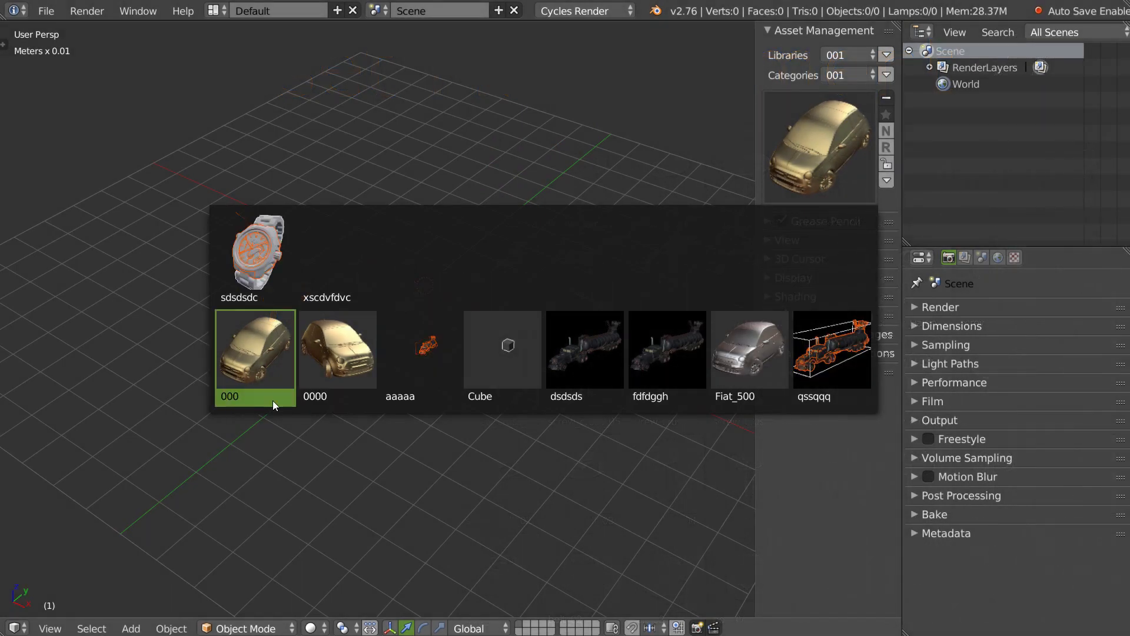
click(254, 375)
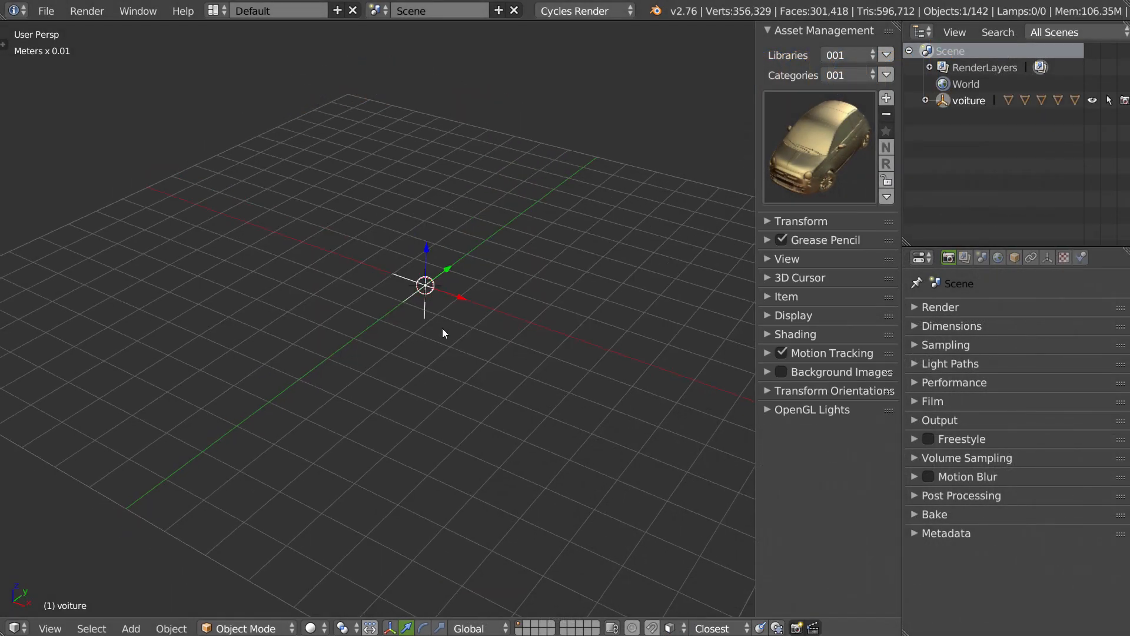
Step: Scale the imported car down by its voiture parent until the whole model fits in the view
key(s)
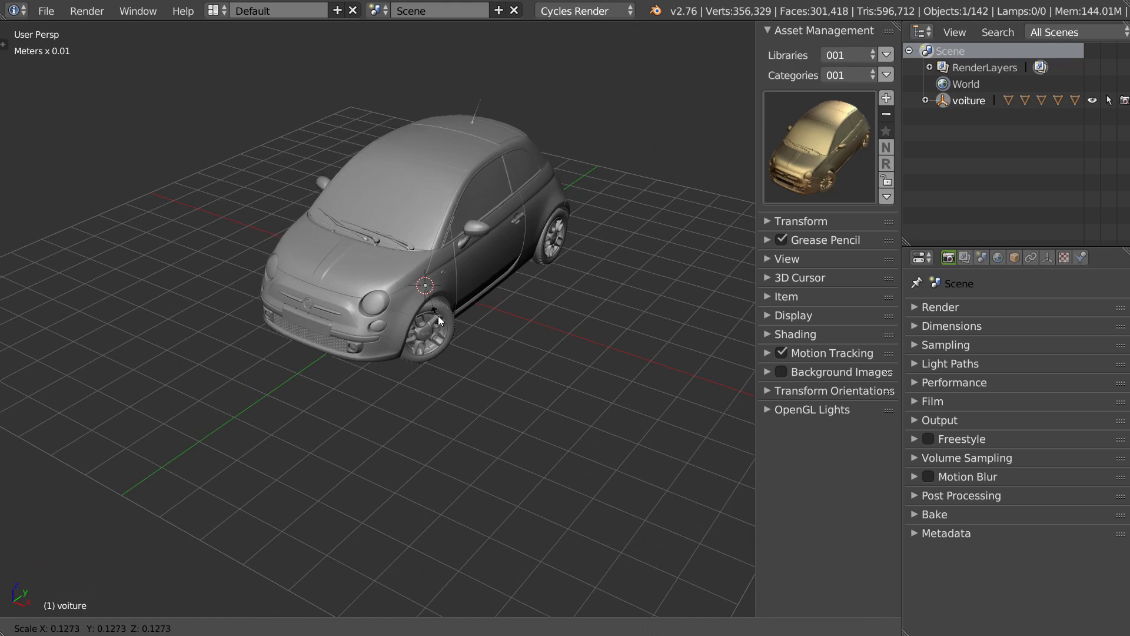
click(443, 318)
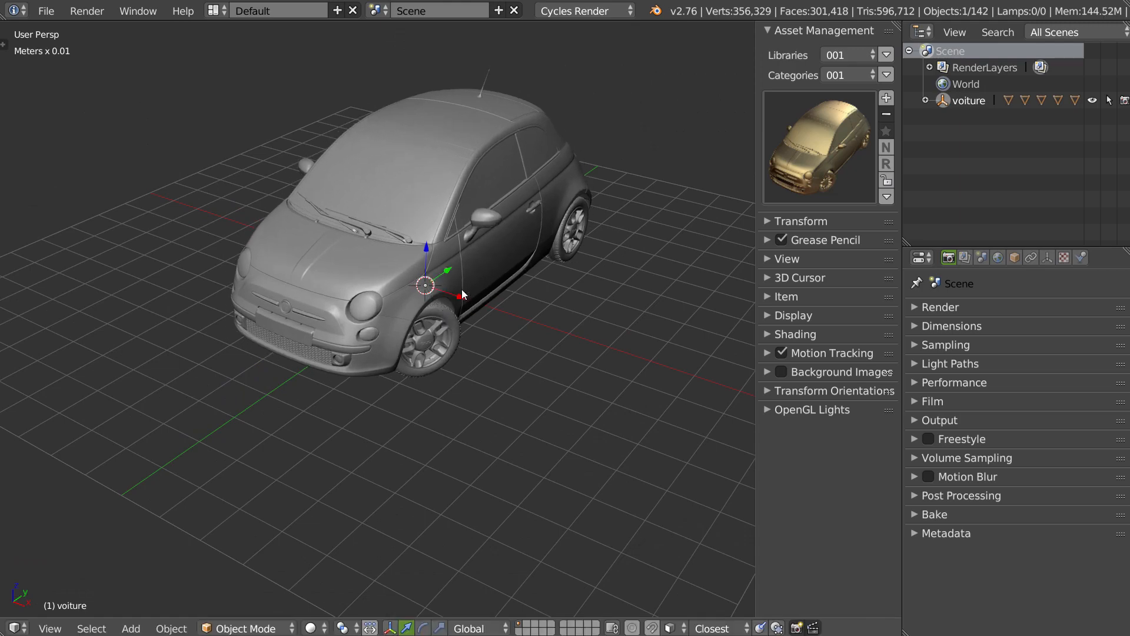
scroll(463, 291, up, 3)
middle_drag(465, 298, 510, 268)
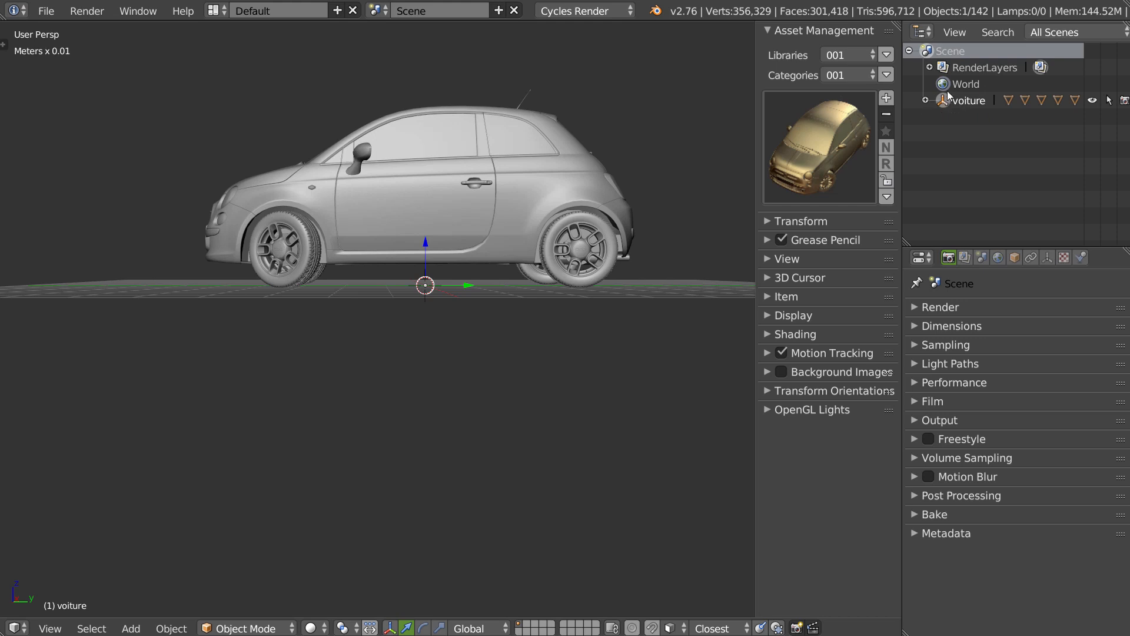
Step: Examine the car from several angles and expand the voiture parent to show its child parts
middle_drag(377, 306, 194, 292)
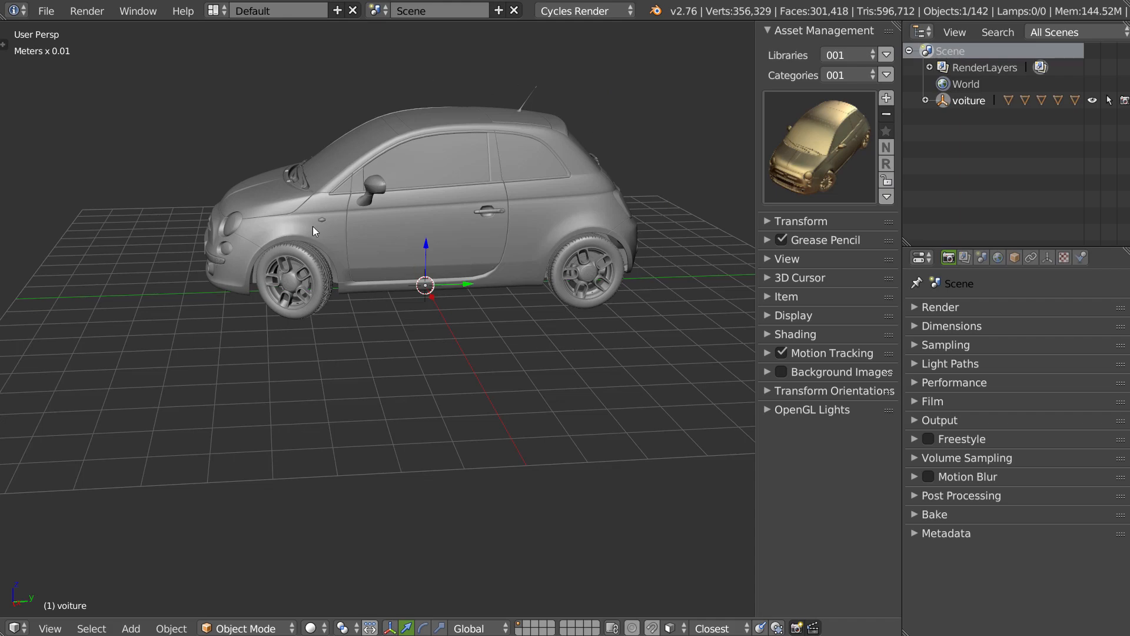
middle_drag(312, 231, 702, 171)
middle_drag(523, 255, 559, 340)
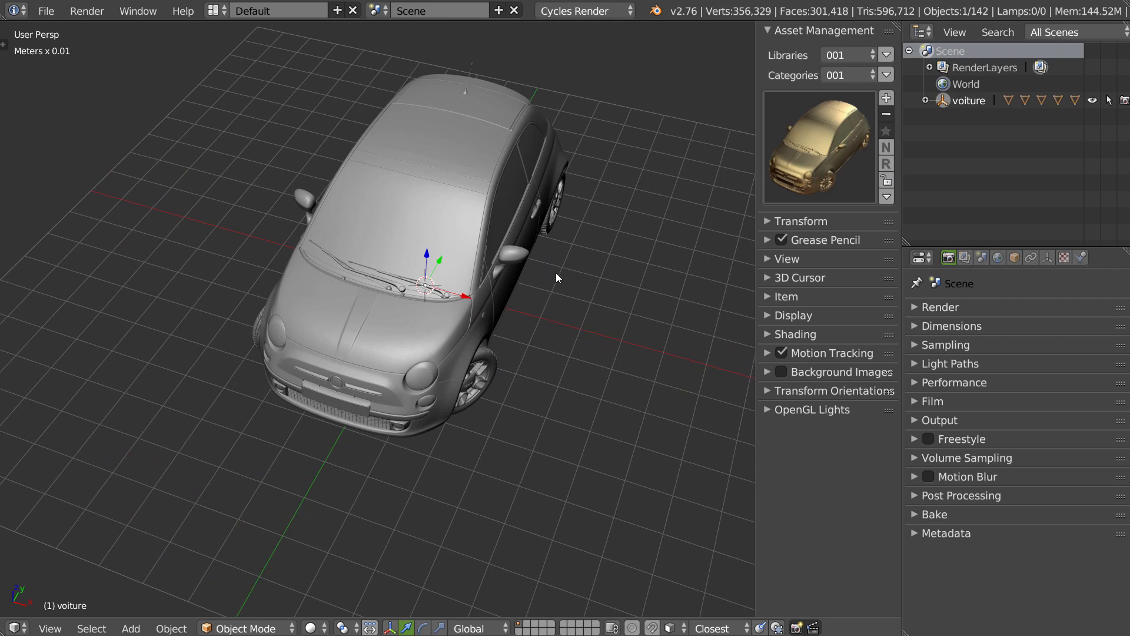
middle_drag(556, 273, 643, 189)
click(925, 100)
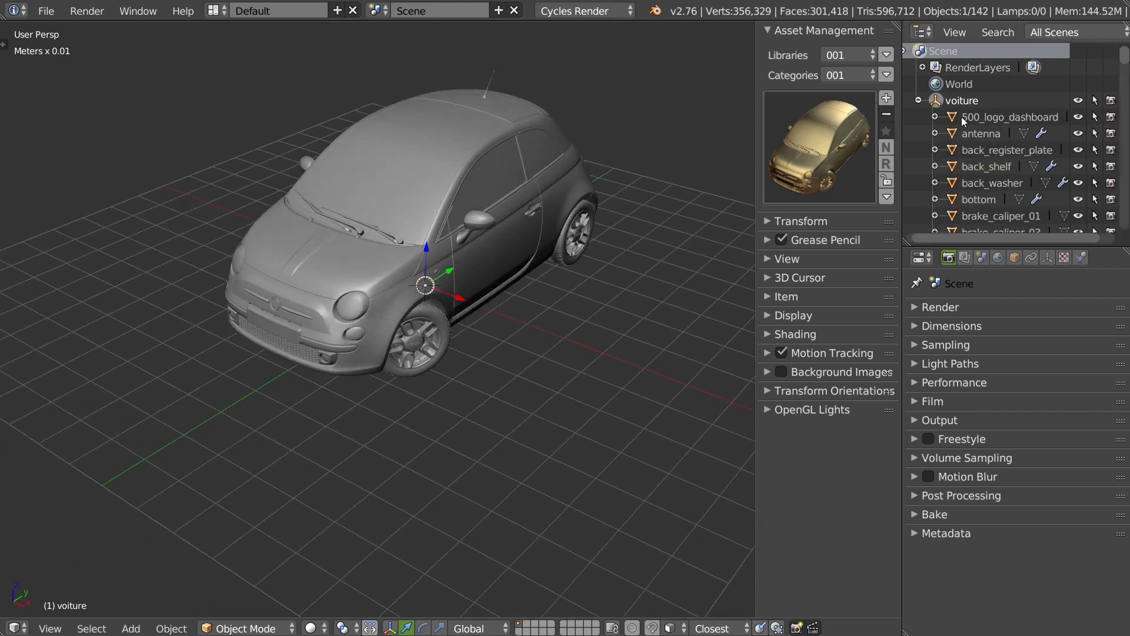
click(919, 100)
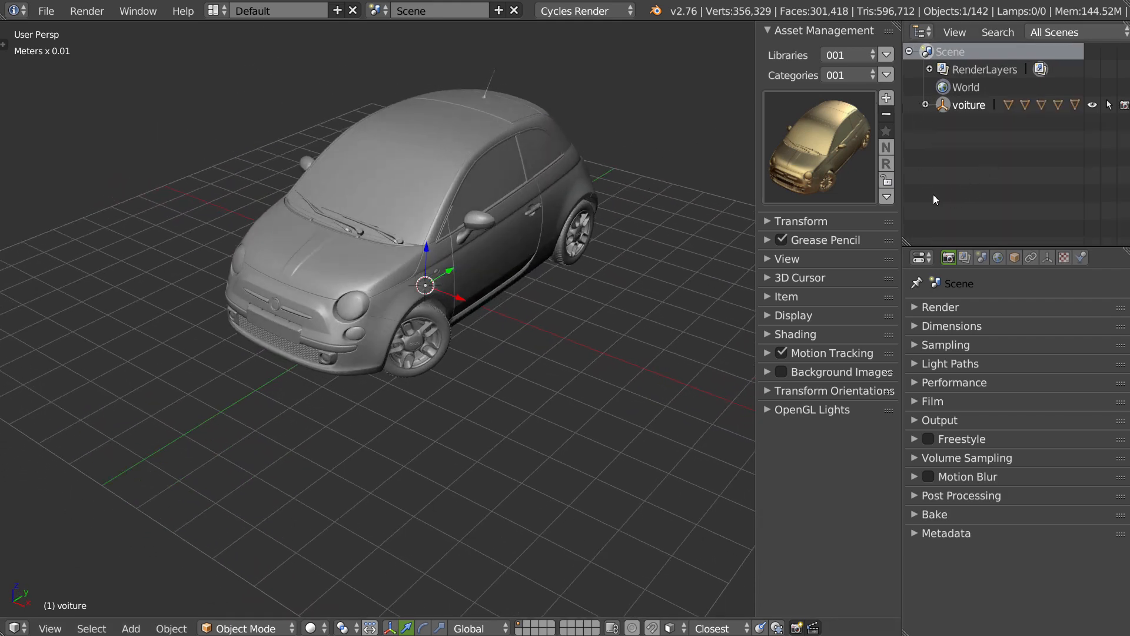
click(925, 101)
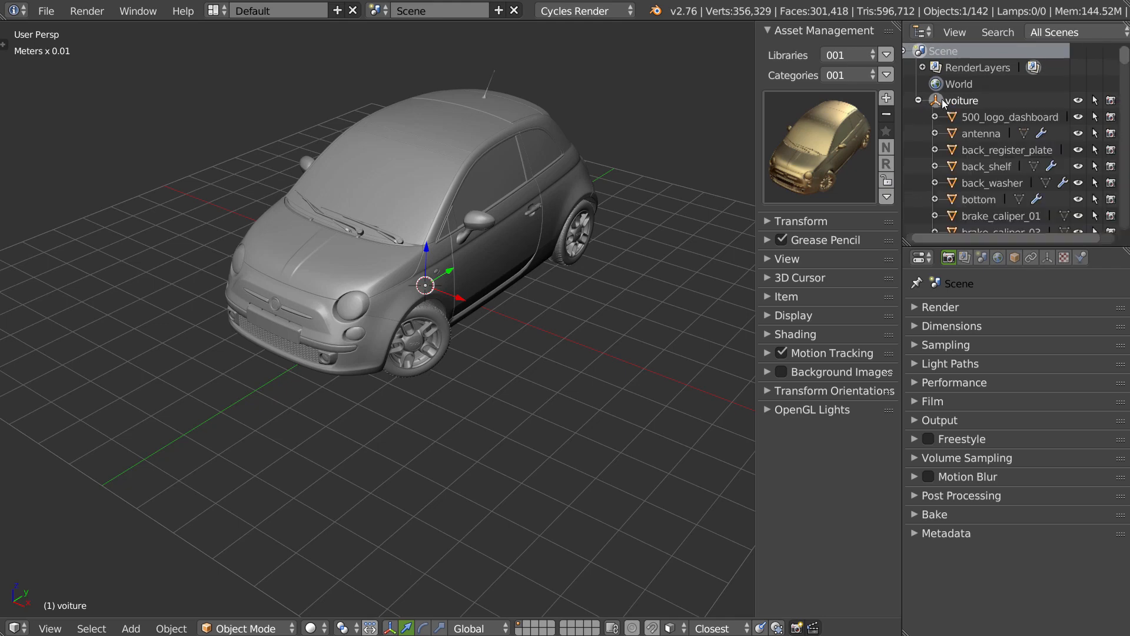
Step: Select every object and clear the parents while keeping the transformation
key(a)
key(a)
middle_drag(558, 234, 543, 237)
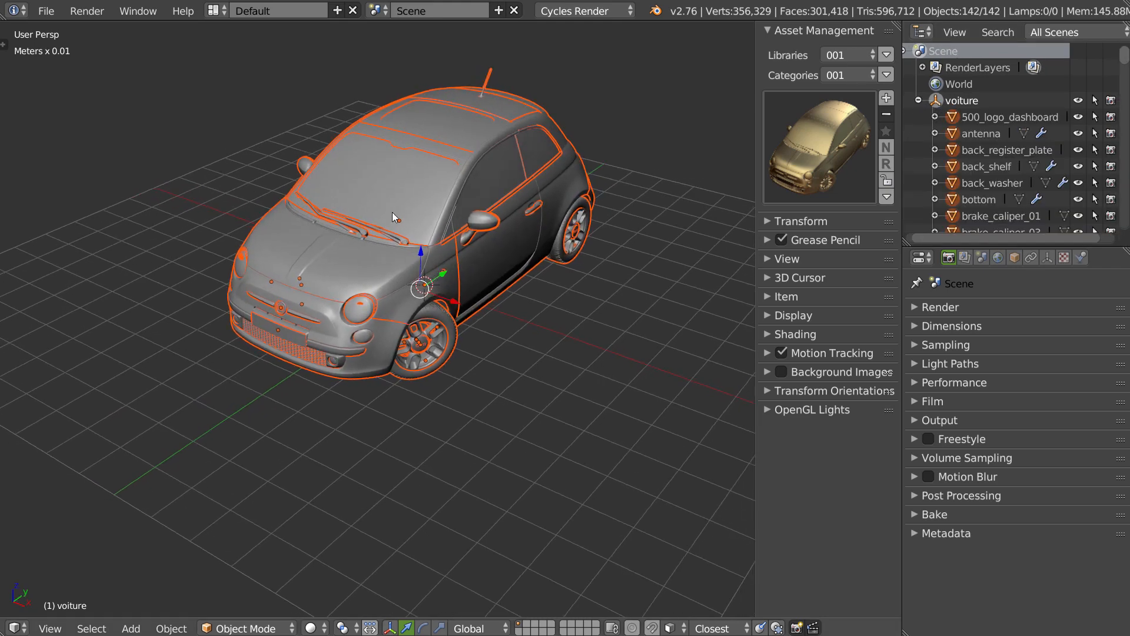
key(alt+p)
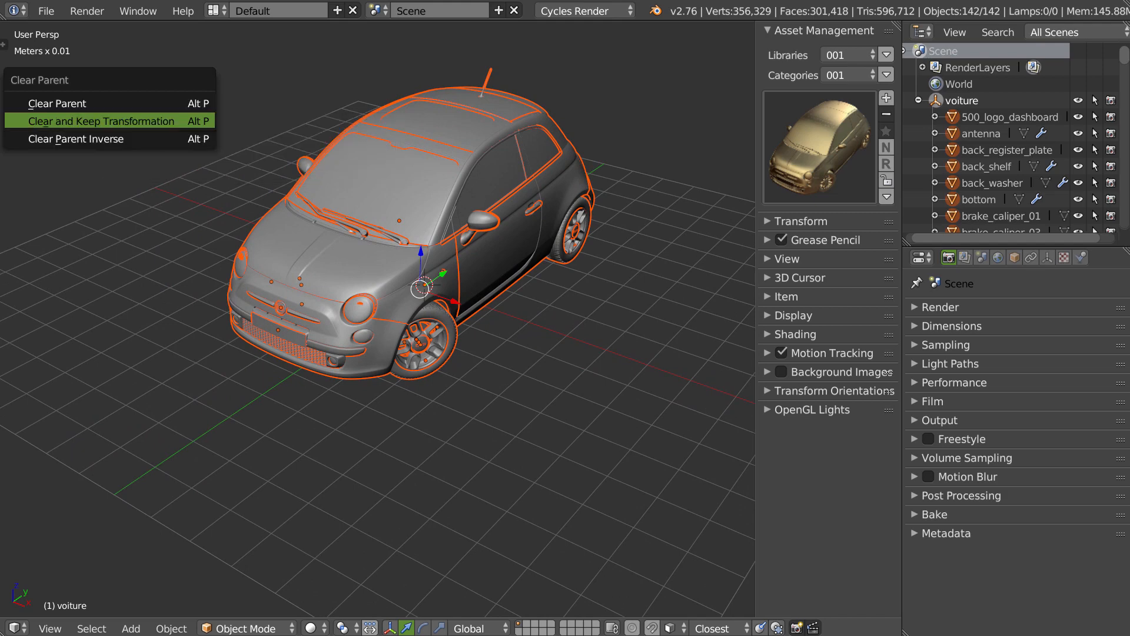
click(100, 121)
middle_drag(513, 225, 553, 263)
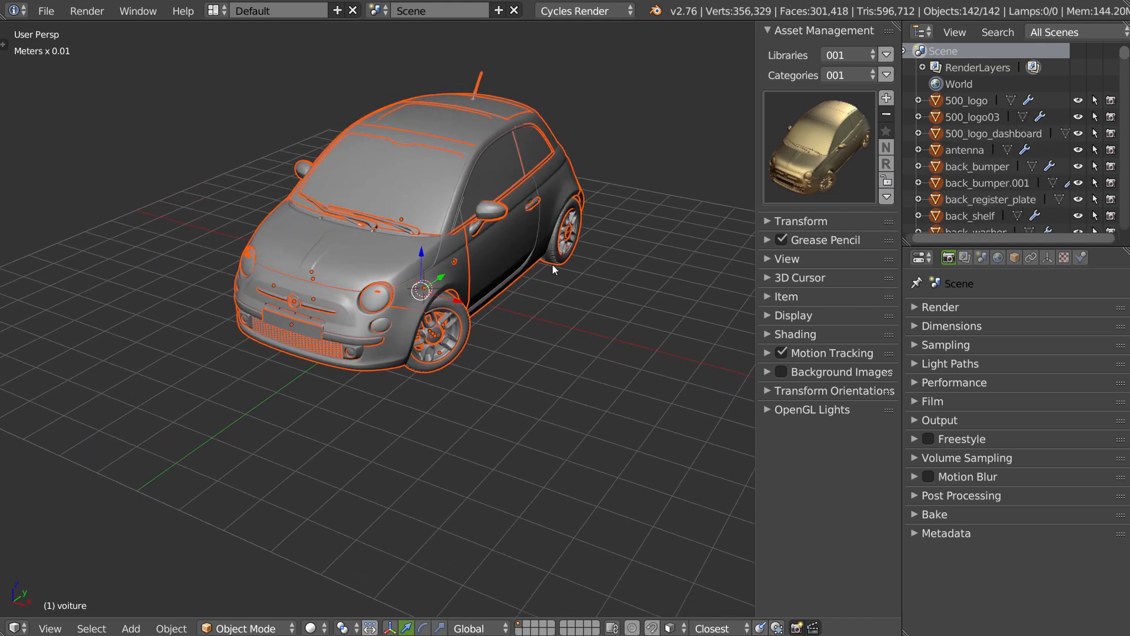
Step: Make the car's sides mesh the active object and apply the transforms of all selected parts
shift+right_click(512, 249)
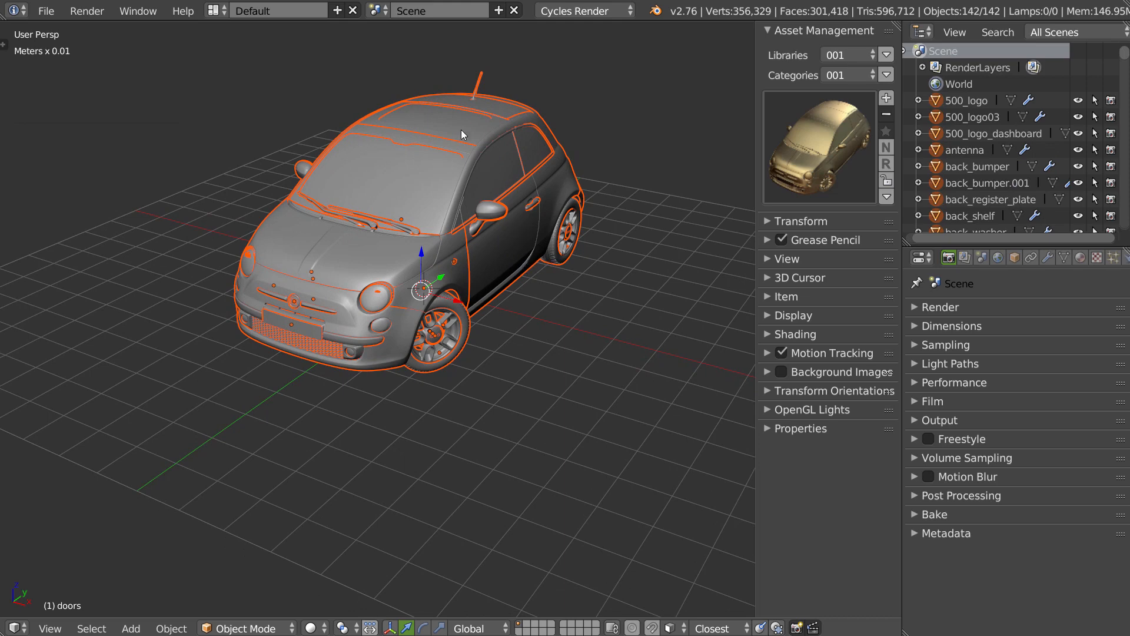
shift+click(501, 125)
right_click(495, 232)
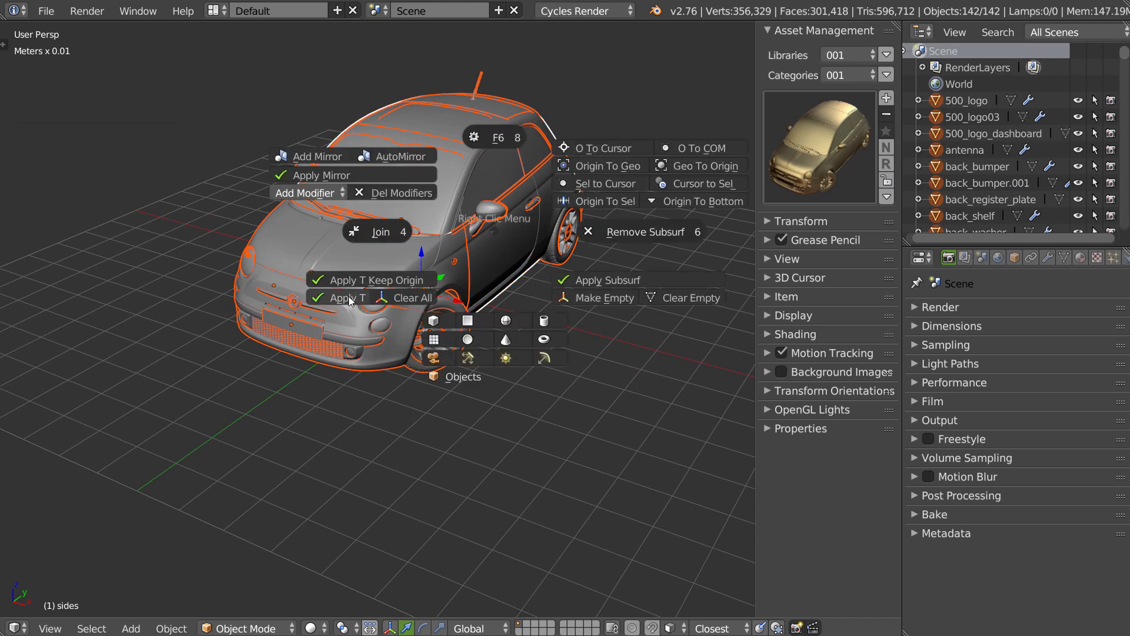
click(351, 300)
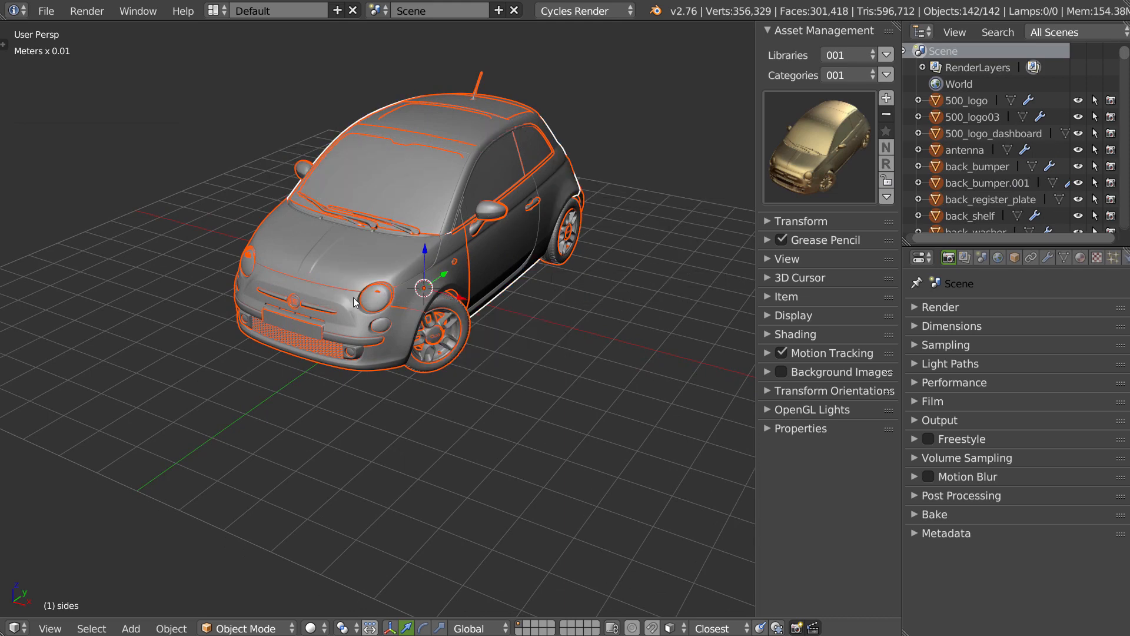
Step: Delete the leftover voiture empty beneath the car
middle_drag(355, 301, 483, 230)
right_click(440, 341)
key(Delete)
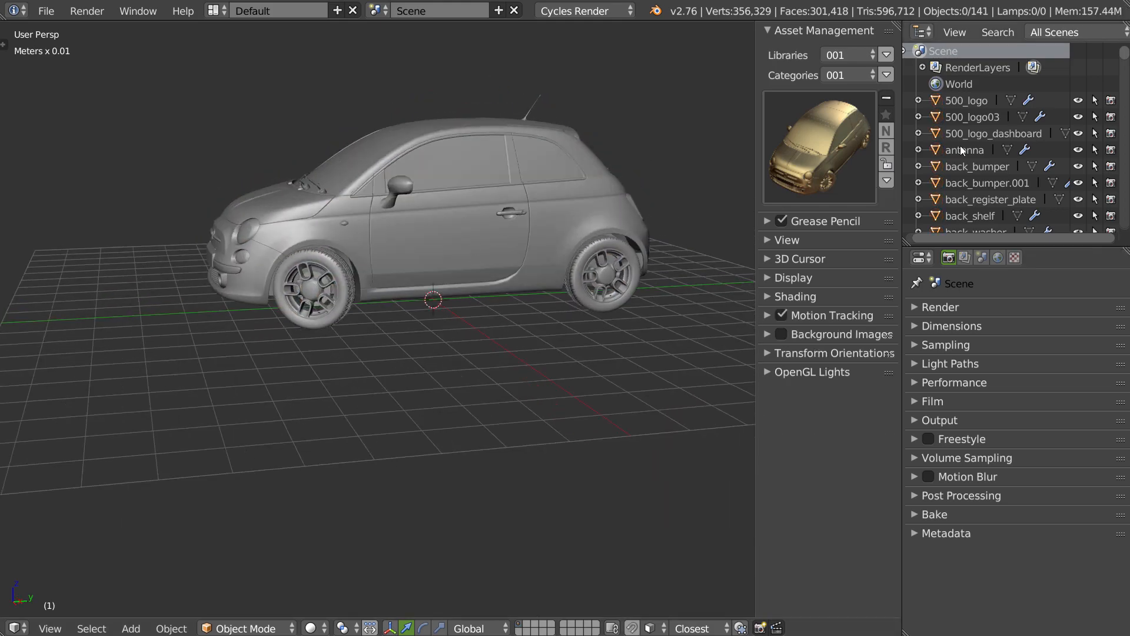
Step: Enlarge the object list, select back_bumper and show its modifiers
drag(1026, 249, 1027, 295)
click(982, 166)
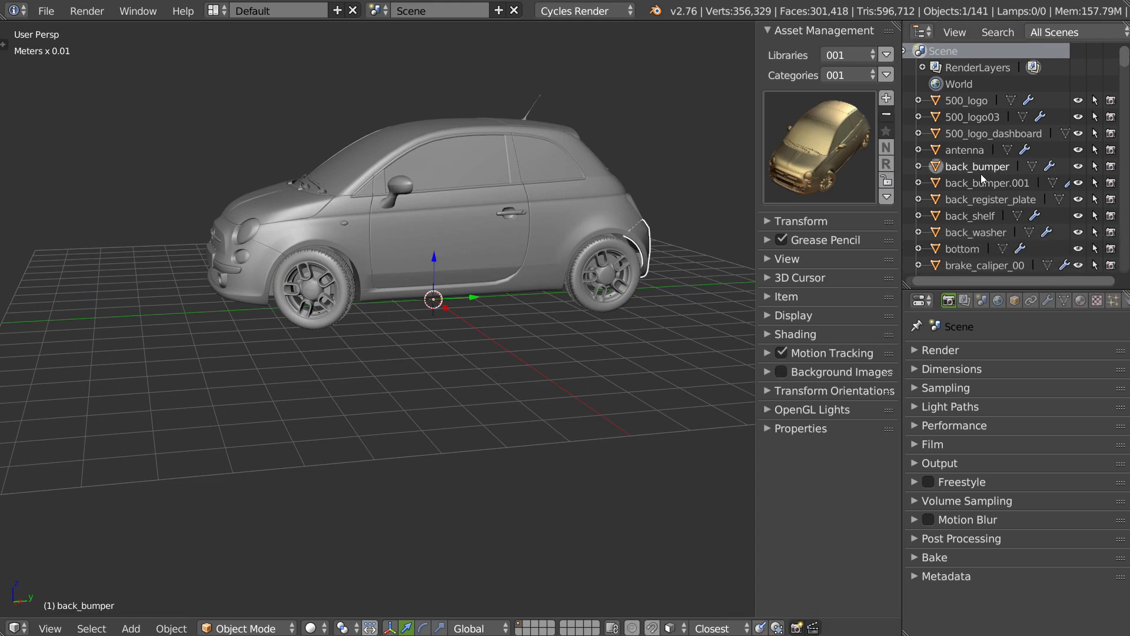
middle_drag(648, 218, 581, 242)
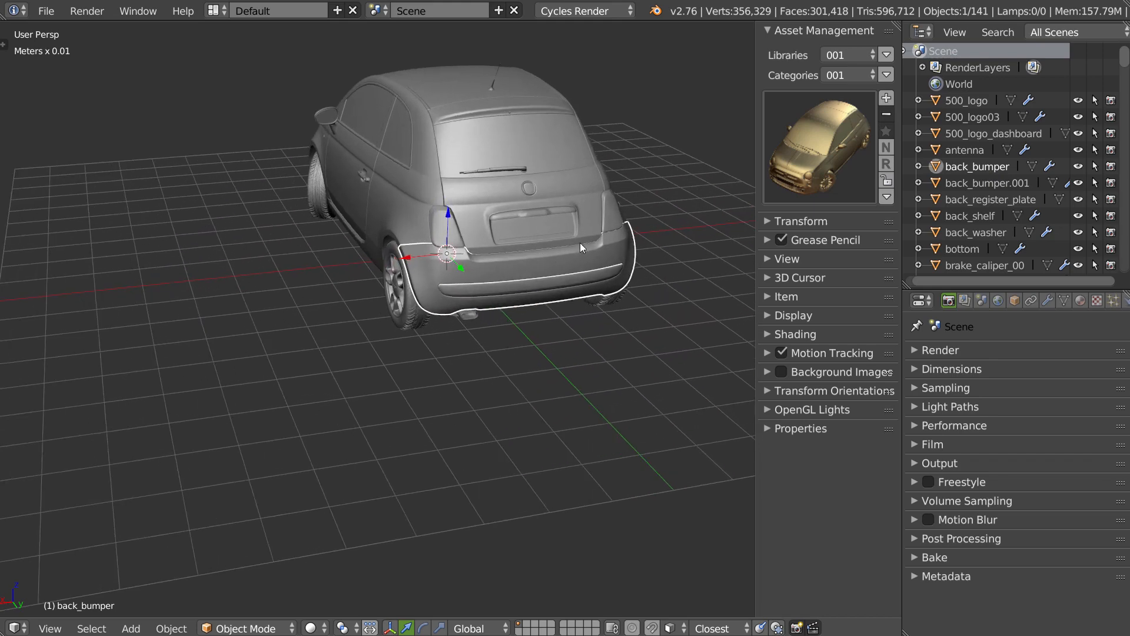
click(1048, 301)
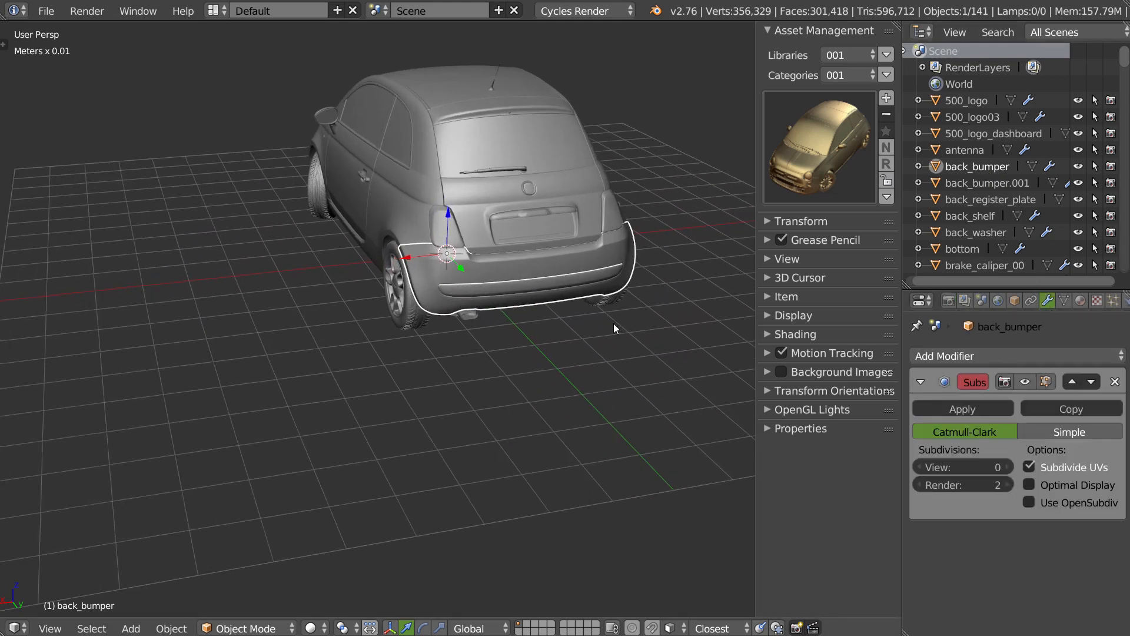
Step: Try a viewport subdivision level of 1 on the back bumper and return it to 0
ctrl+middle_drag(436, 304, 577, 232)
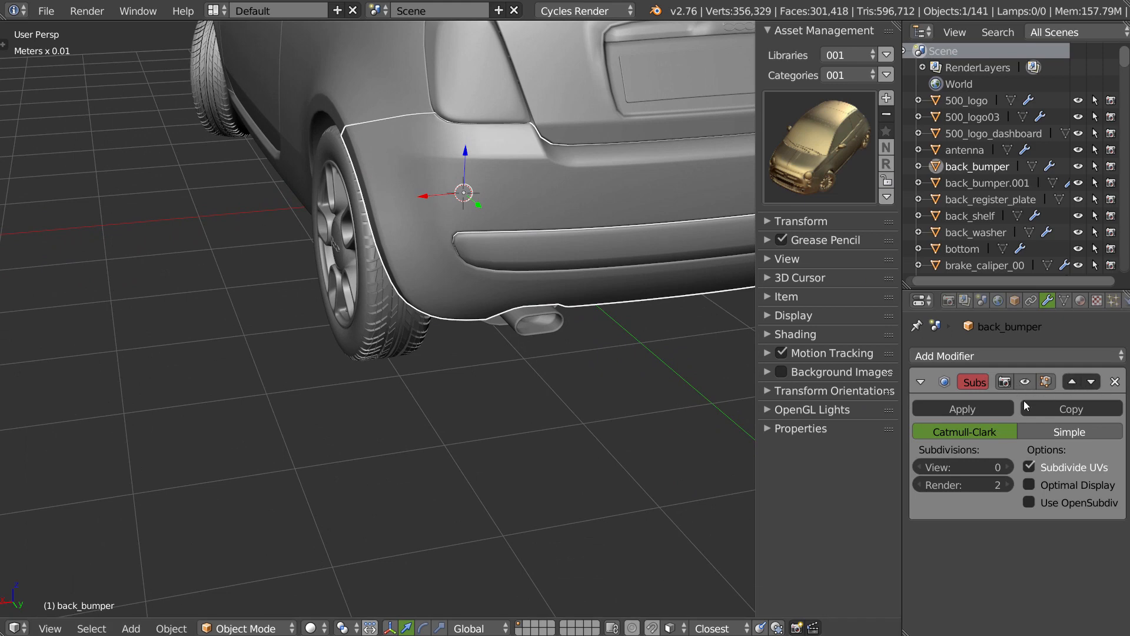
click(1011, 468)
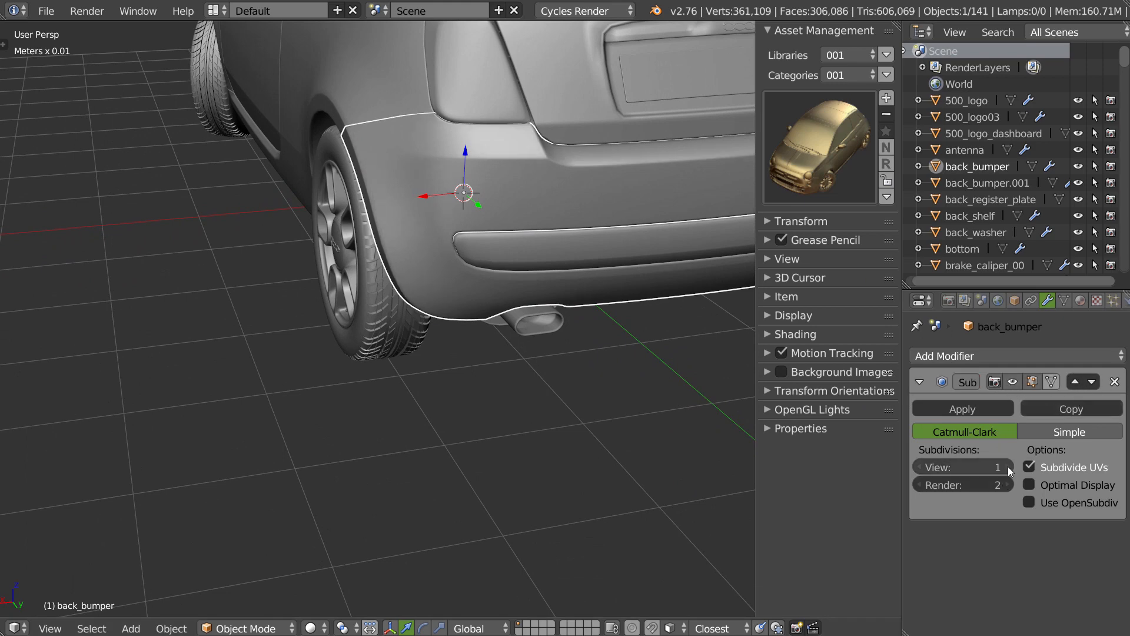
click(920, 467)
mouse_move(578, 263)
ctrl+middle_down()
mouse_move(500, 366)
mouse_move(503, 301)
mouse_move(571, 263)
ctrl+middle_up()
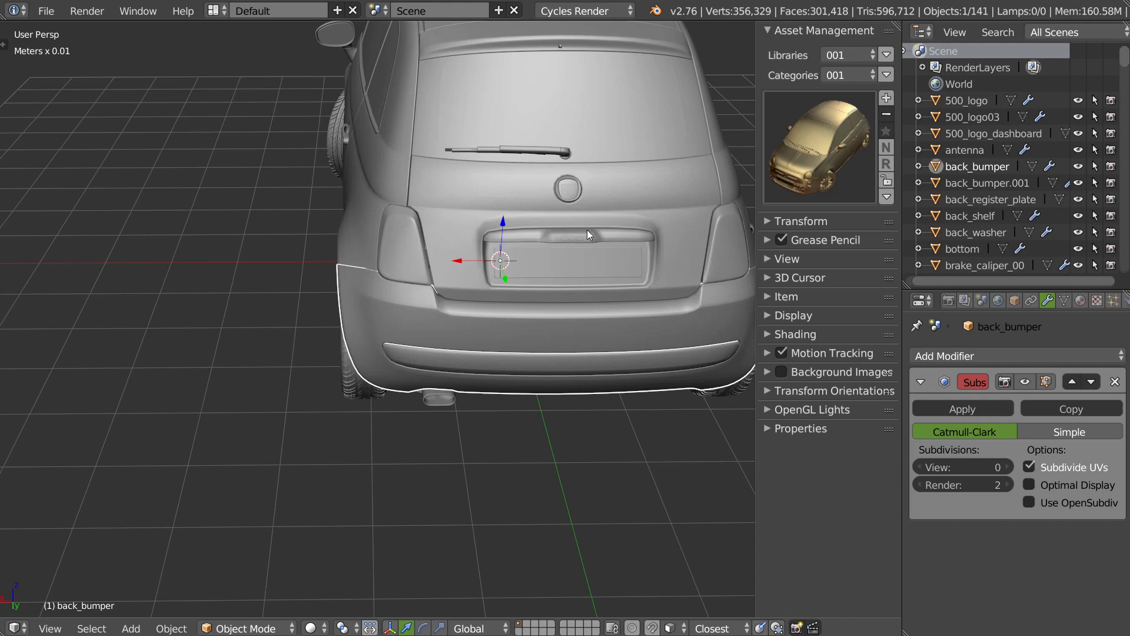
Step: Examine the car from all sides and look through the full list of its separate parts
middle_drag(588, 230, 380, 254)
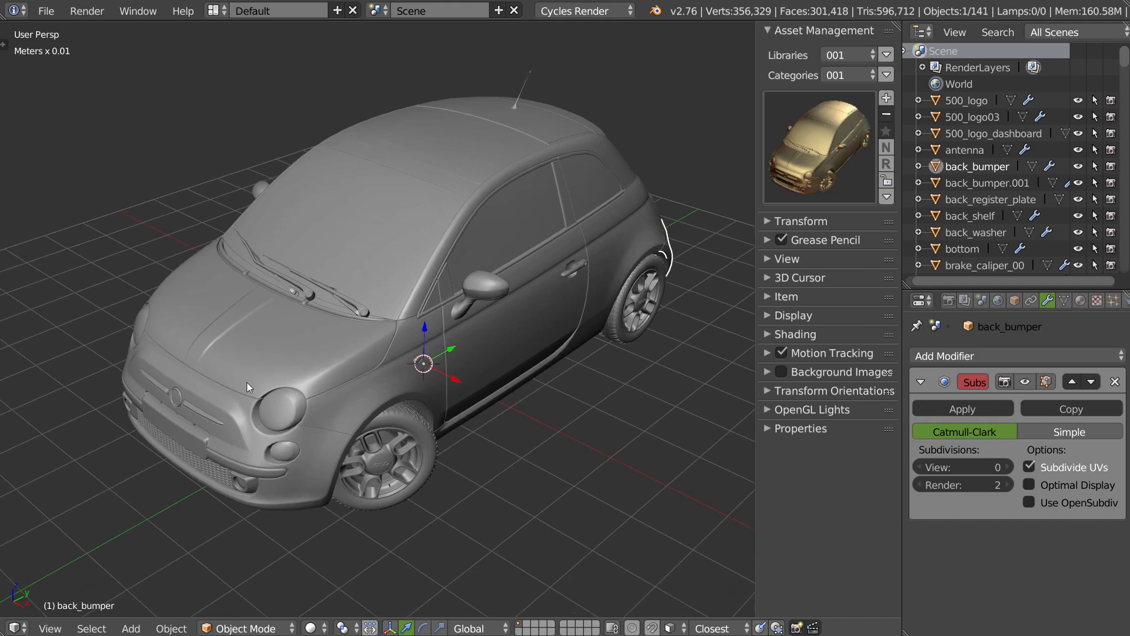
middle_drag(246, 383, 413, 365)
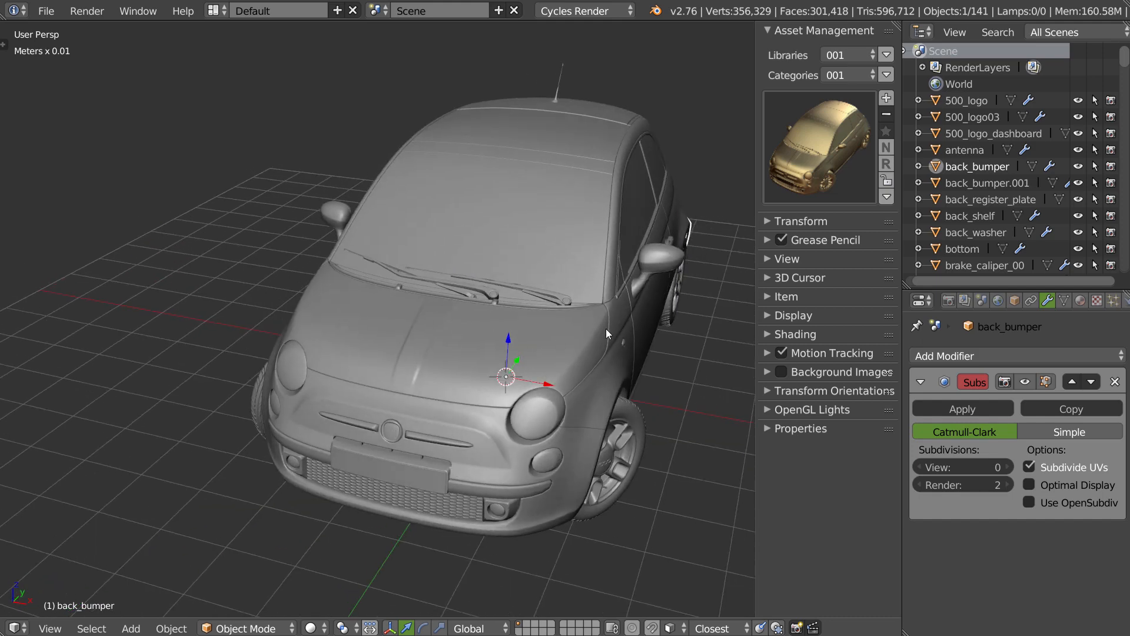
middle_drag(519, 387, 489, 354)
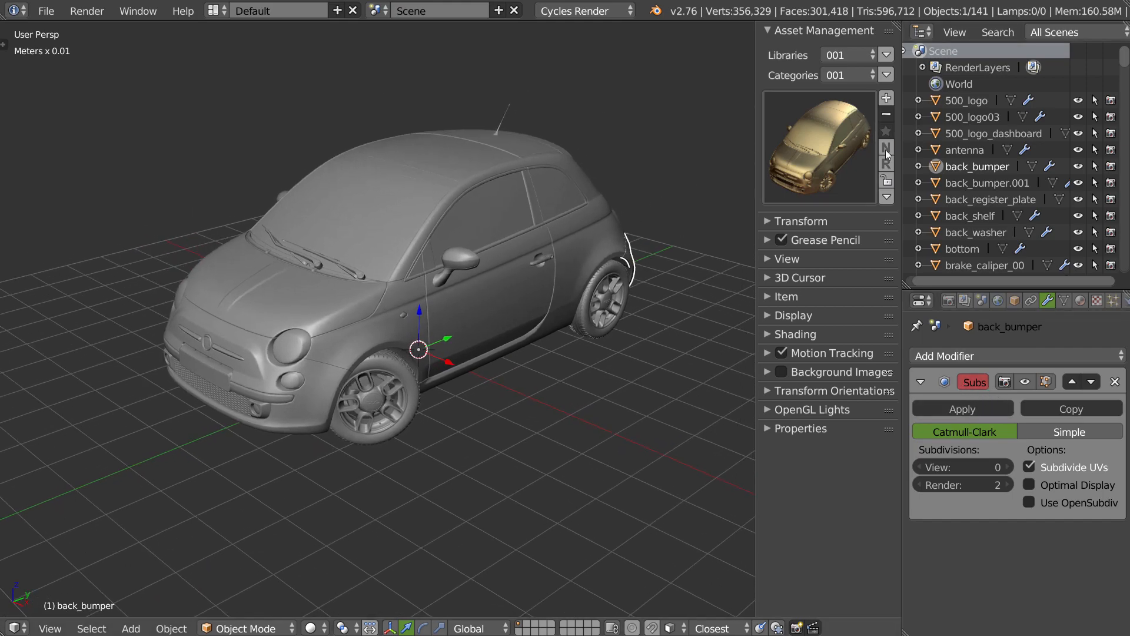
middle_drag(518, 292, 439, 257)
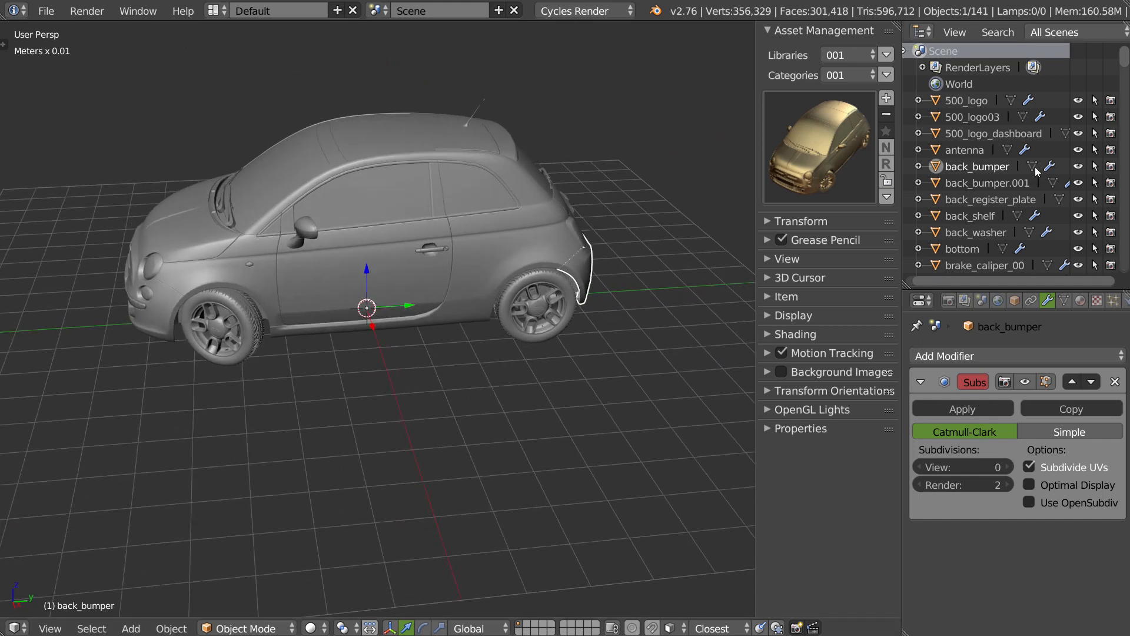
scroll(1024, 88, down, 3)
scroll(1024, 89, down, 15)
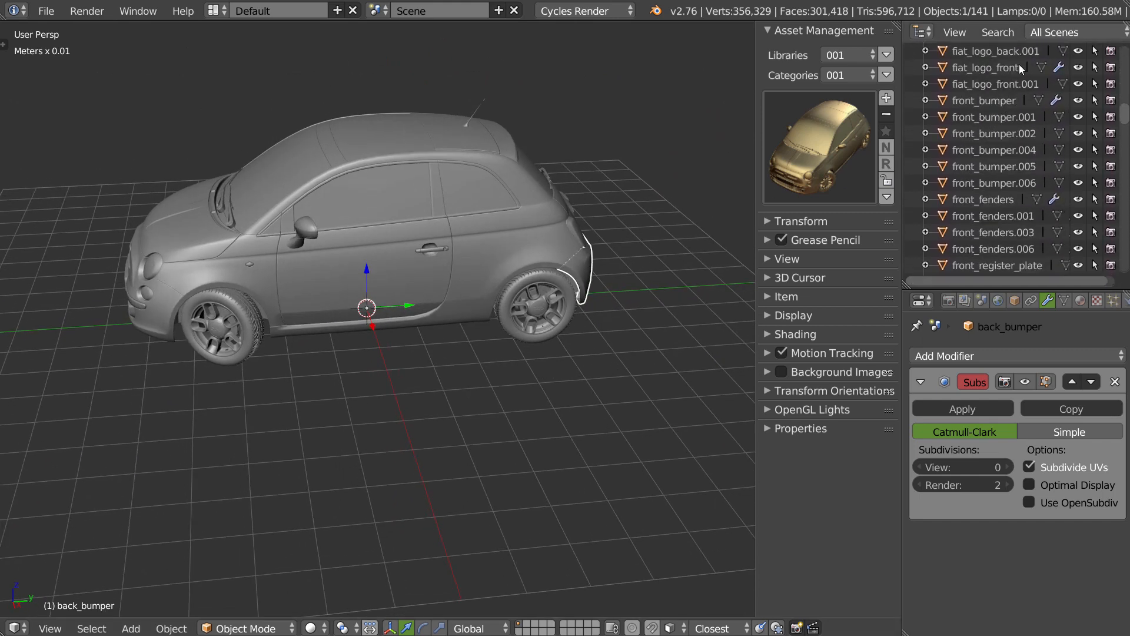
scroll(989, 142, down, 15)
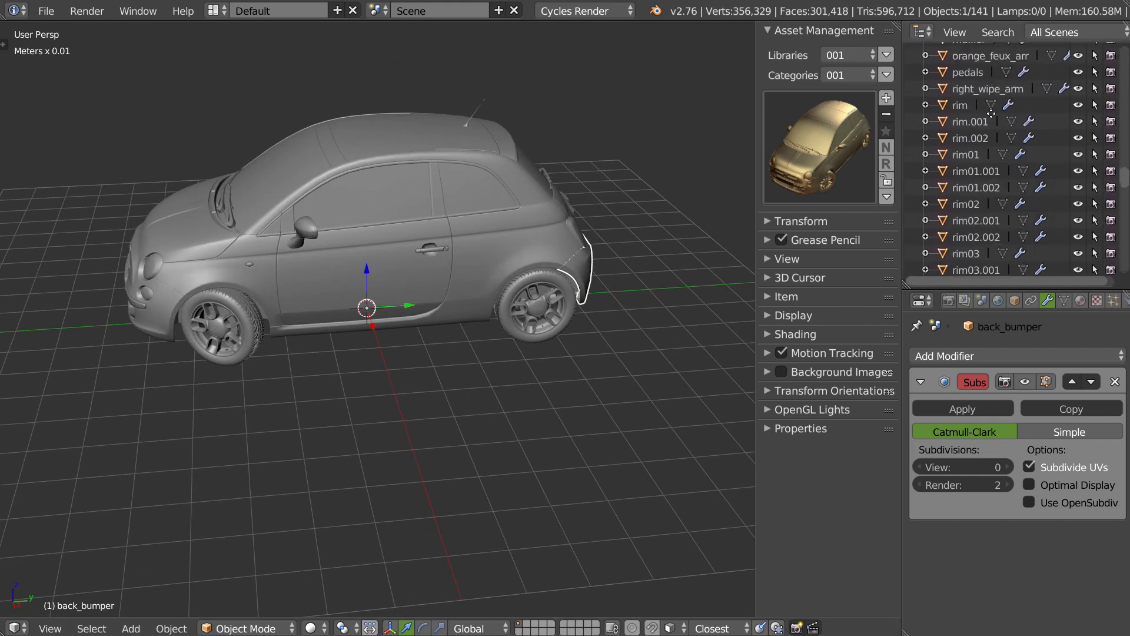
scroll(970, 200, down, 12)
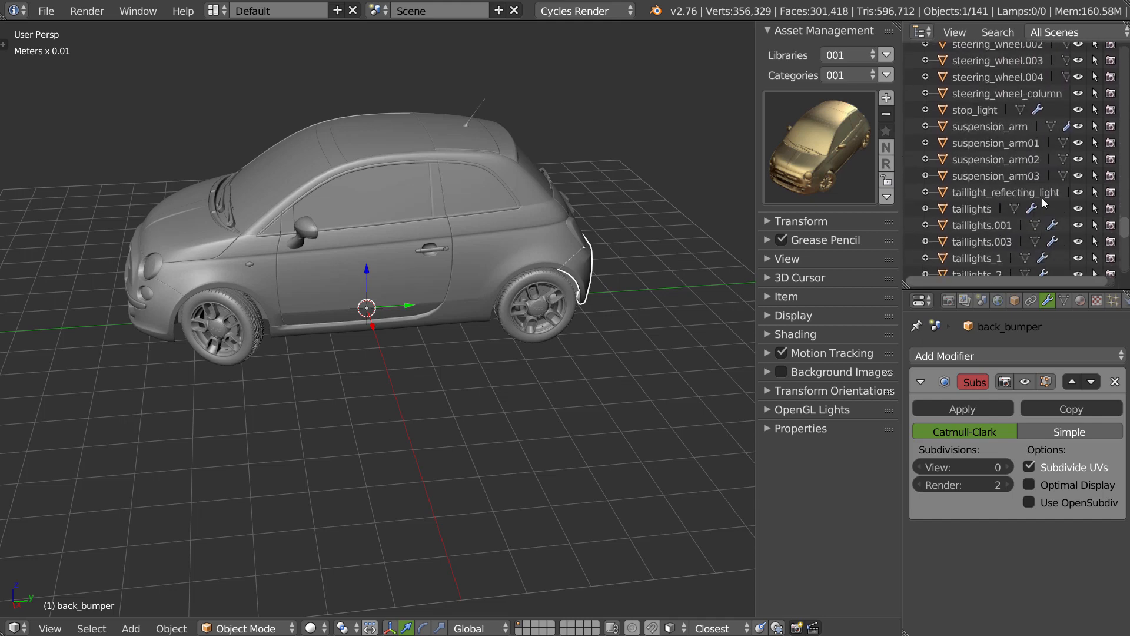
drag(1126, 234, 1123, 53)
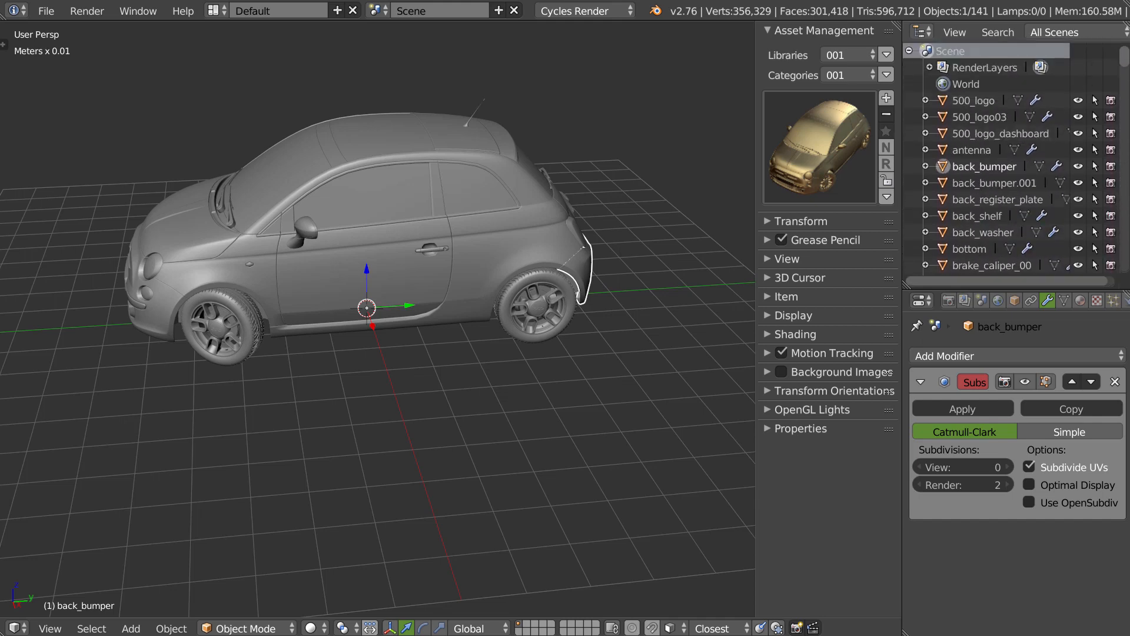
middle_drag(543, 308, 492, 245)
Step: Box-select all the car parts and add a cube parent to them from the asset setup options
key(b)
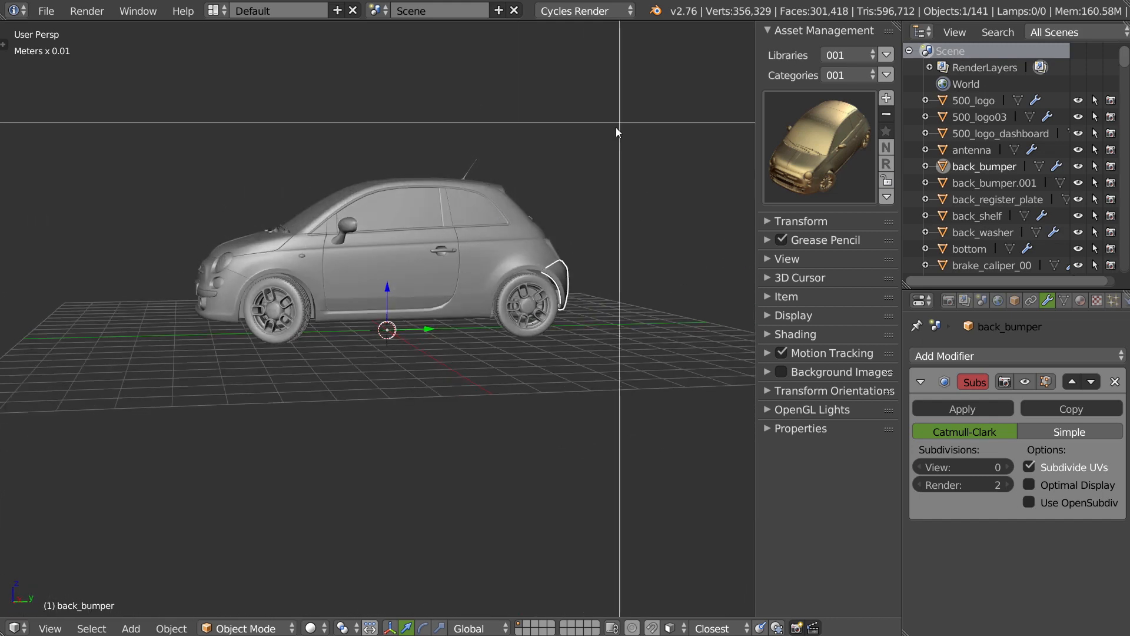
drag(622, 122, 122, 389)
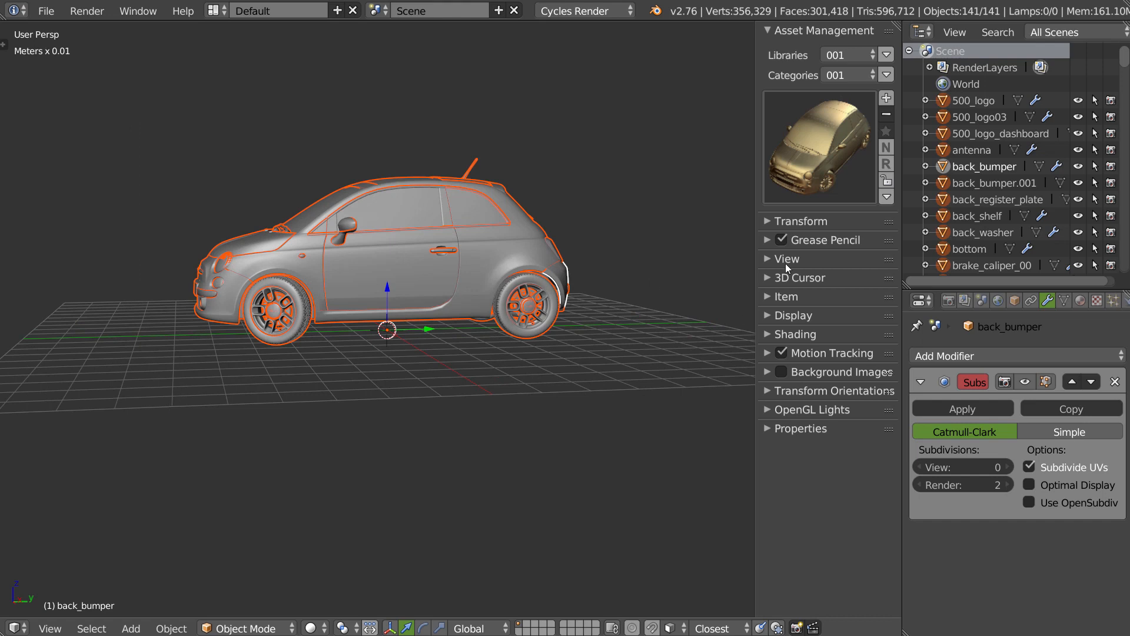
click(886, 197)
click(799, 259)
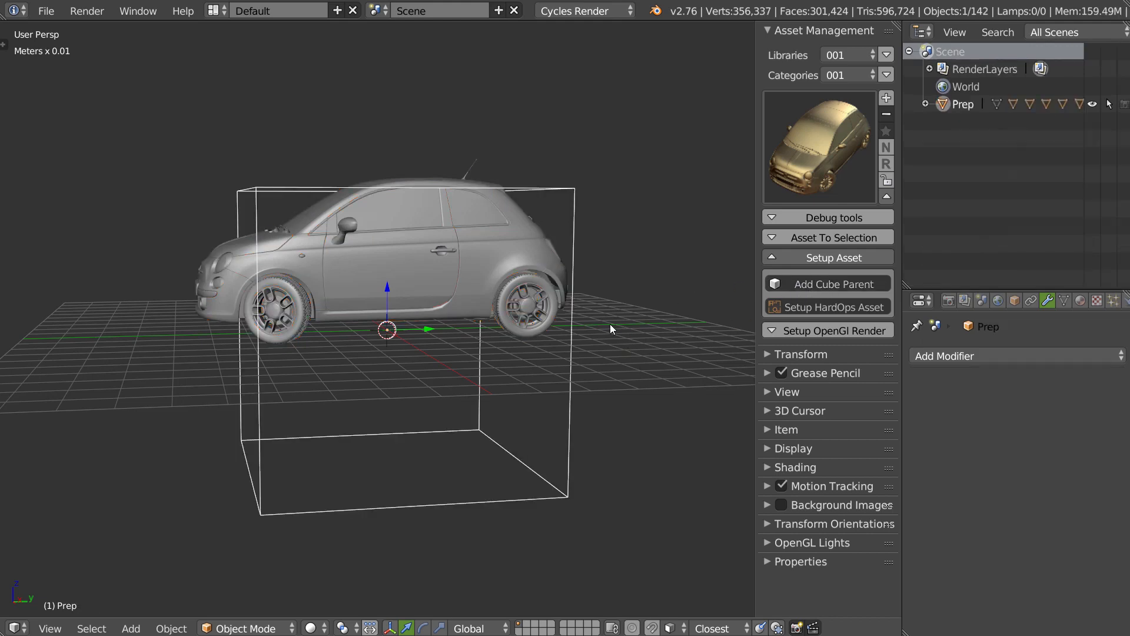
Step: In Edit Mode, select the bottom face of the Prep cube and set its Z position to 0
middle_drag(647, 345, 589, 334)
key(Tab)
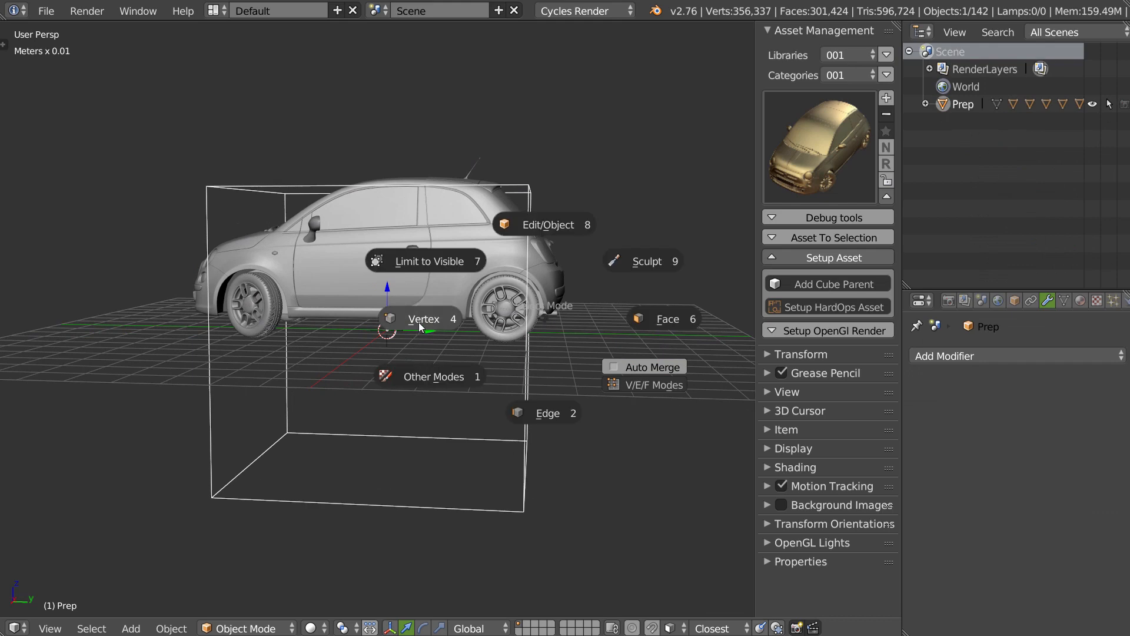
click(419, 323)
middle_drag(420, 355, 416, 285)
key(Tab)
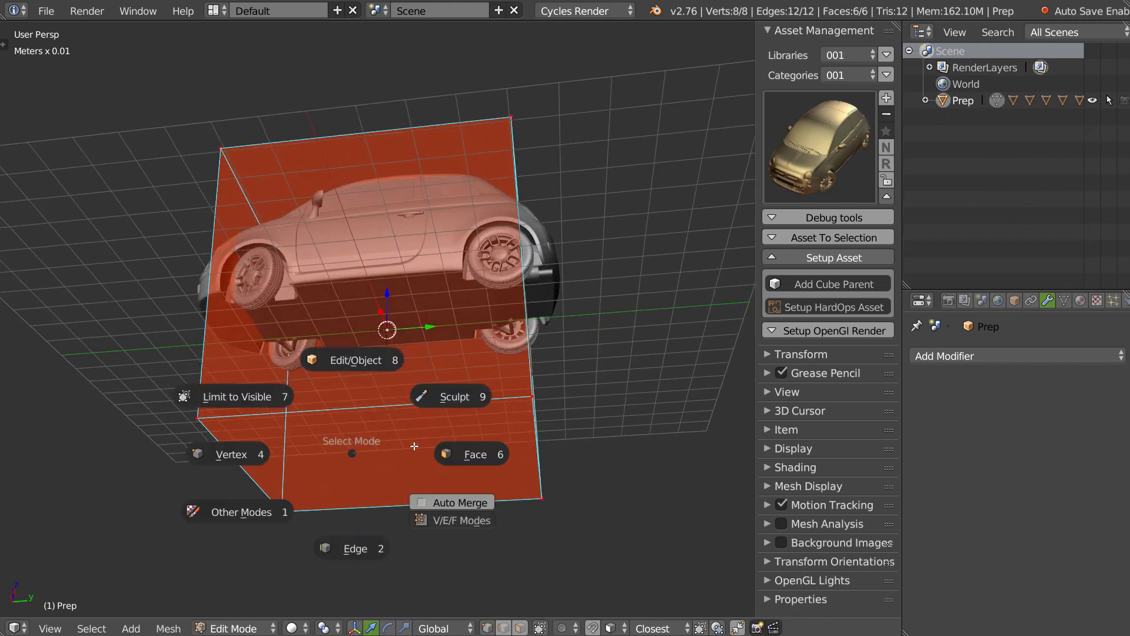
click(419, 448)
right_click(388, 466)
middle_drag(389, 467, 529, 275)
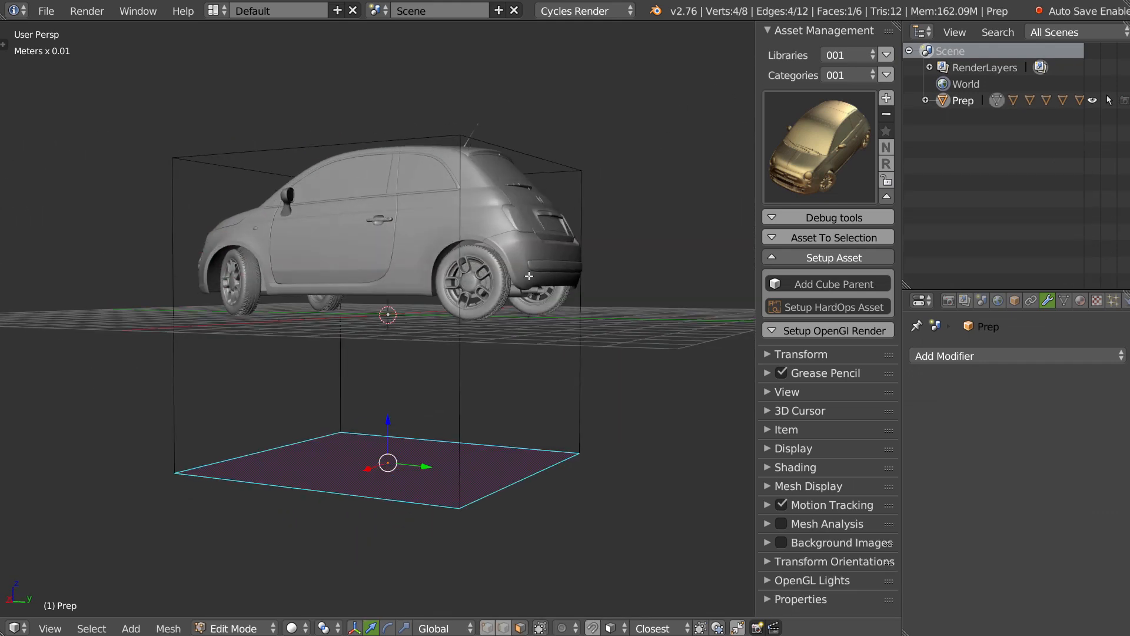
click(808, 353)
click(822, 424)
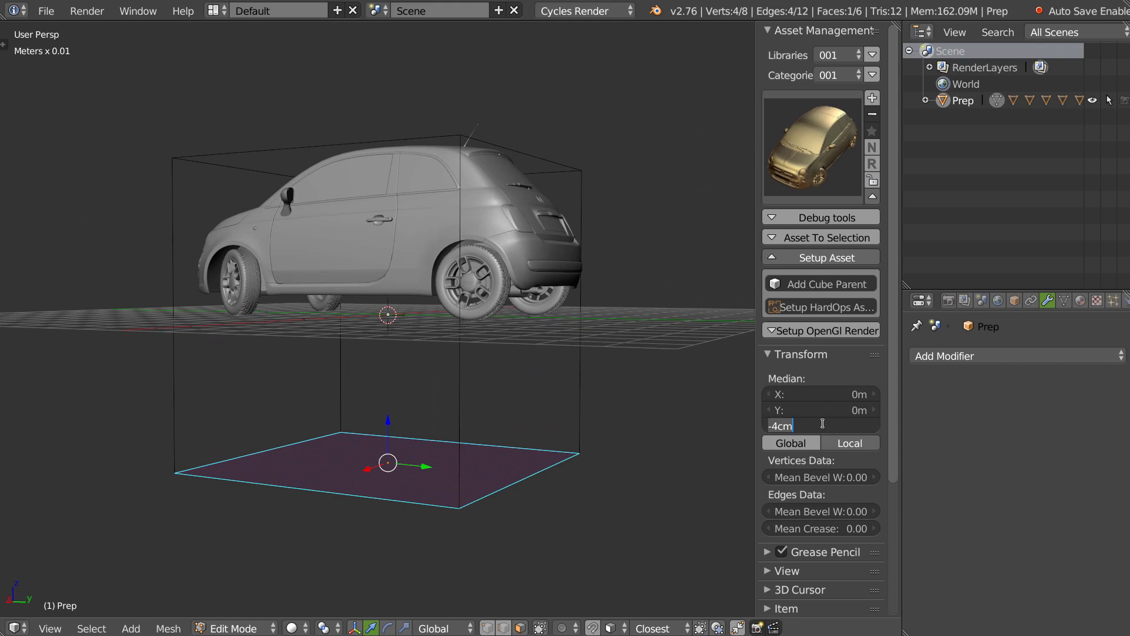
text(0)
key(Return)
Step: Select the whole cube and scale it along Y until it is slightly longer than the car
middle_drag(589, 377, 583, 281)
key(a)
key(s)
key(y)
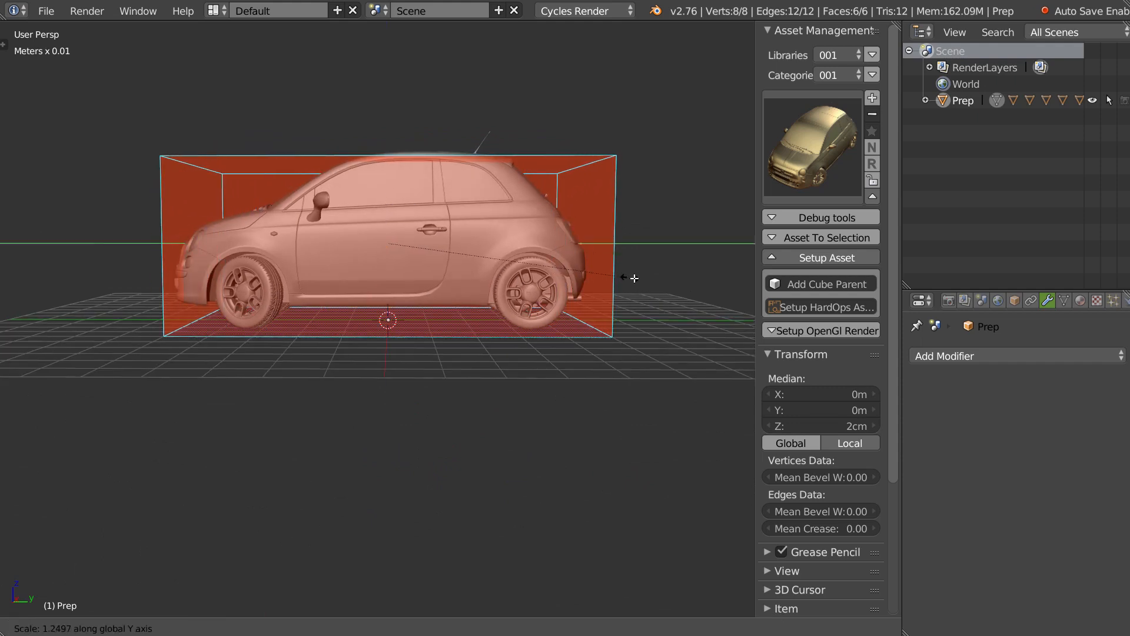
click(643, 279)
Step: In the right orthographic view, shift the cube about -2 mm along Y and lengthen it slightly along Y to enclose both bumpers
key(q)
click(625, 294)
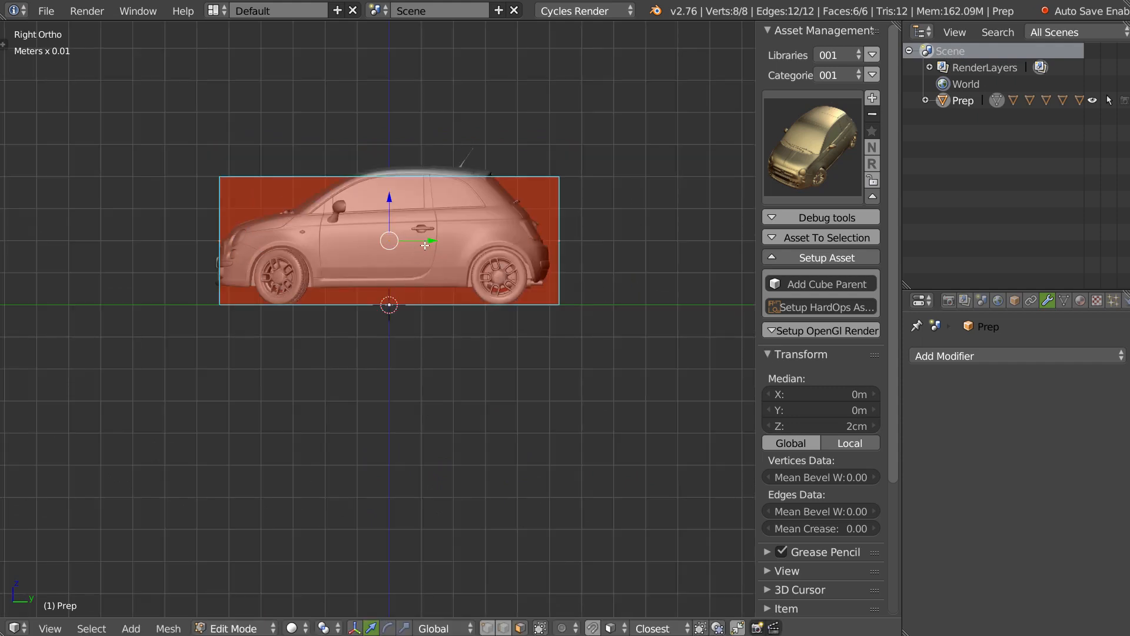
drag(436, 242, 427, 242)
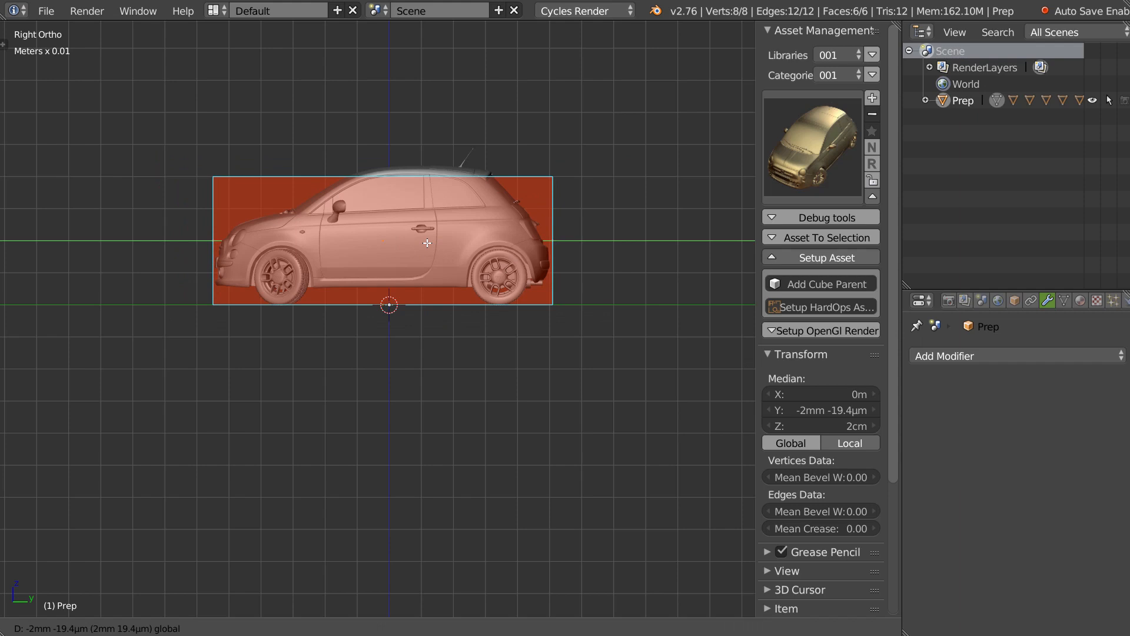
click(427, 243)
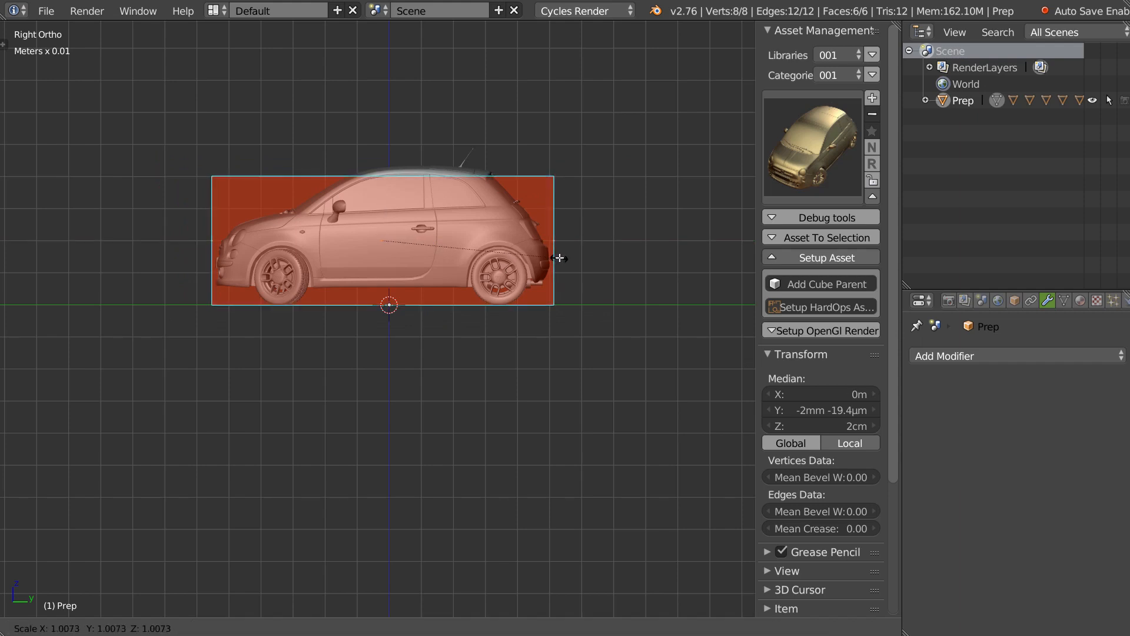
key(s)
key(y)
click(563, 261)
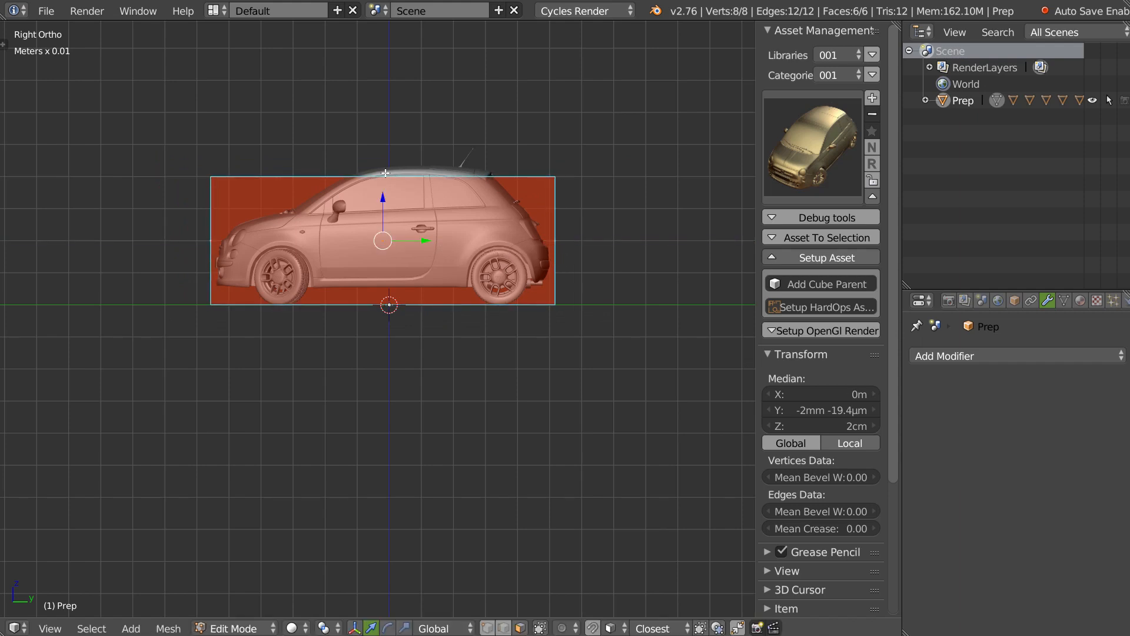
Step: Toggle Limit to Visible in face selection and raise the cube's top face above the antenna to about Z 5 cm 0.5 mm
key(Tab)
click(497, 179)
right_click(459, 198)
key(Tab)
click(362, 151)
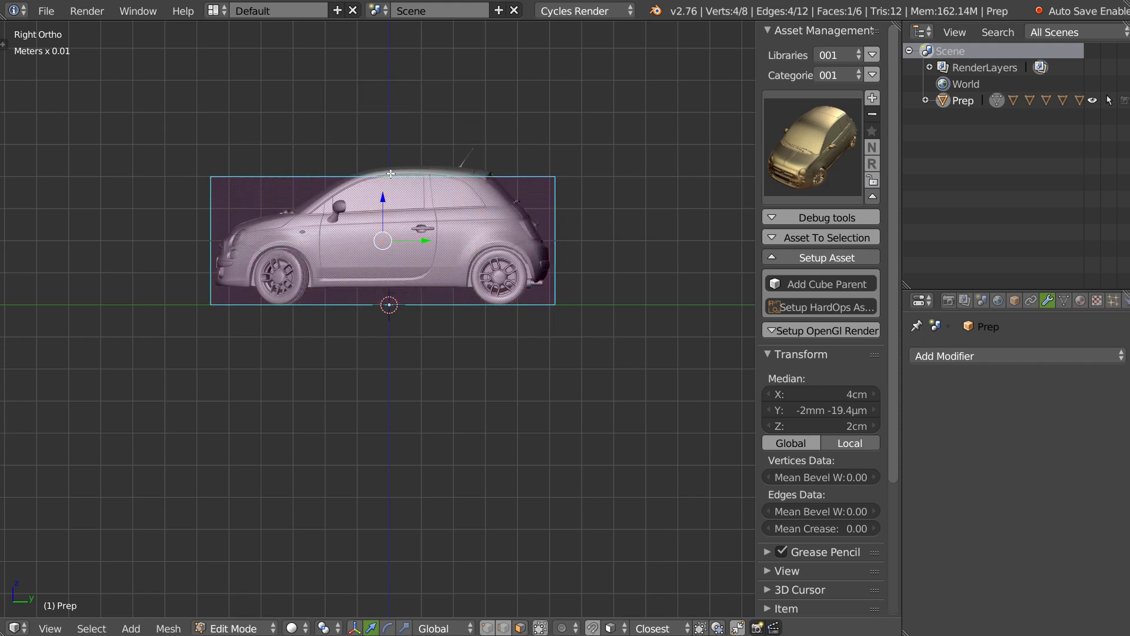
right_click(391, 173)
drag(380, 137, 387, 103)
key(q)
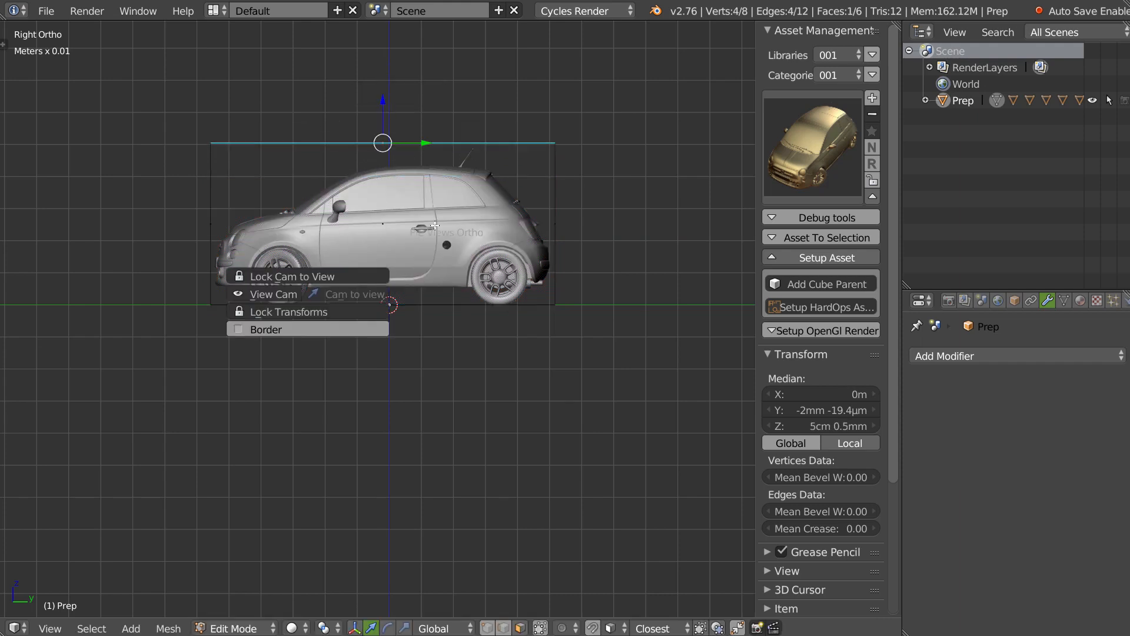
Step: Select the two side faces of the Prep bounding cube and scale them inward along X to fit the car's width
click(434, 226)
right_click(538, 244)
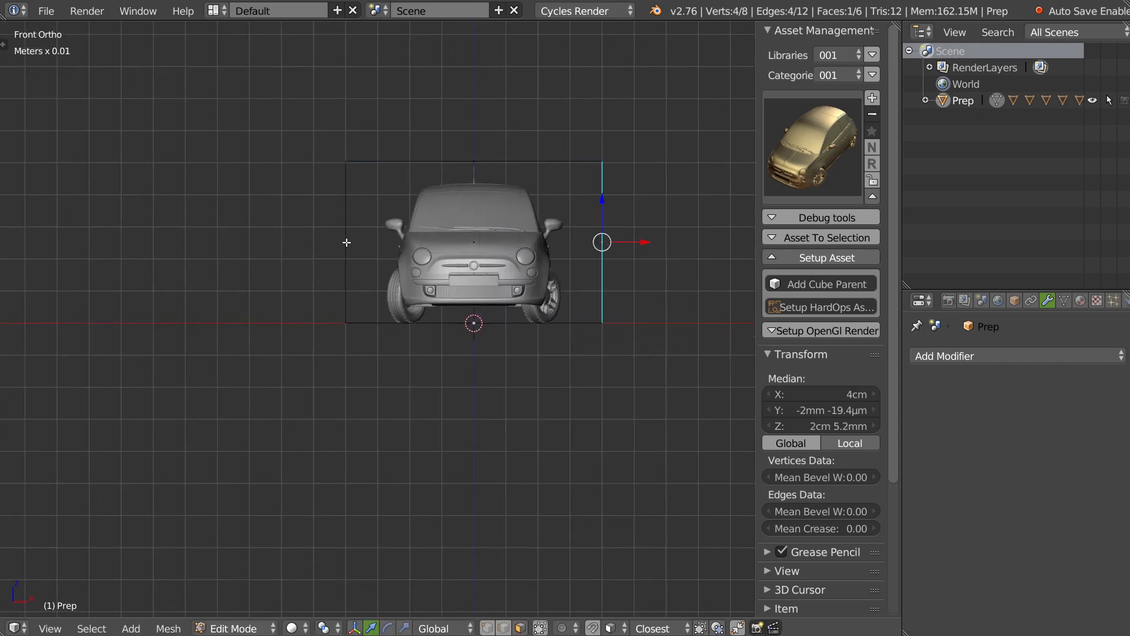
shift+right_click(347, 242)
key(s)
key(x)
click(626, 260)
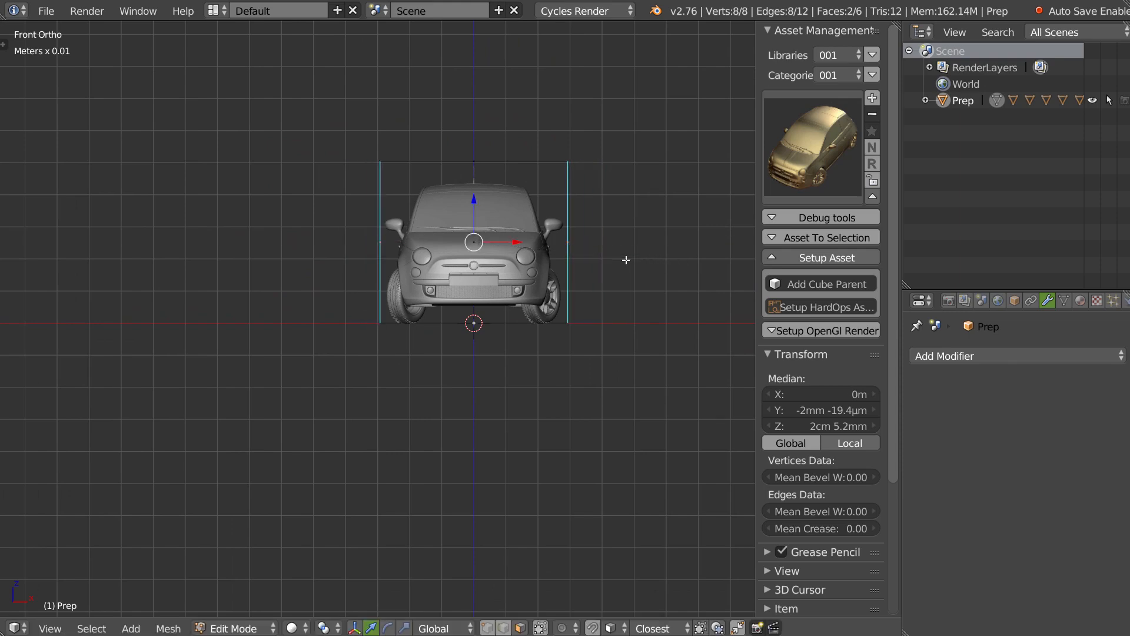
key(Tab)
Step: Set the Prep cube's origin to the centre of its bottom face
middle_drag(555, 235, 421, 379)
scroll(445, 280, up, 8)
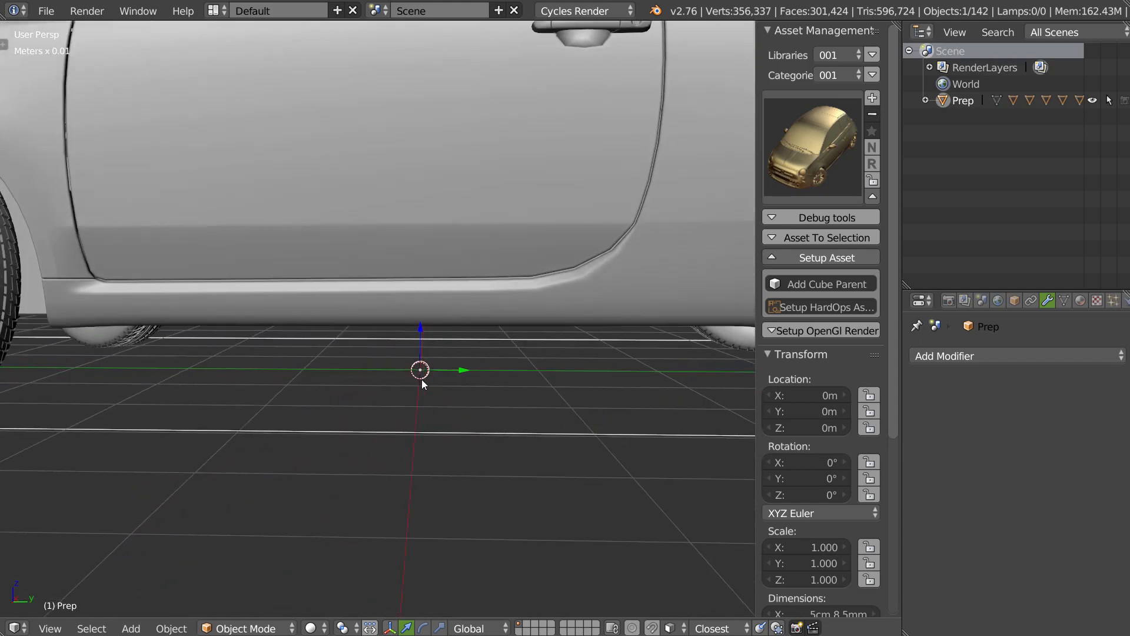
scroll(432, 371, down, 5)
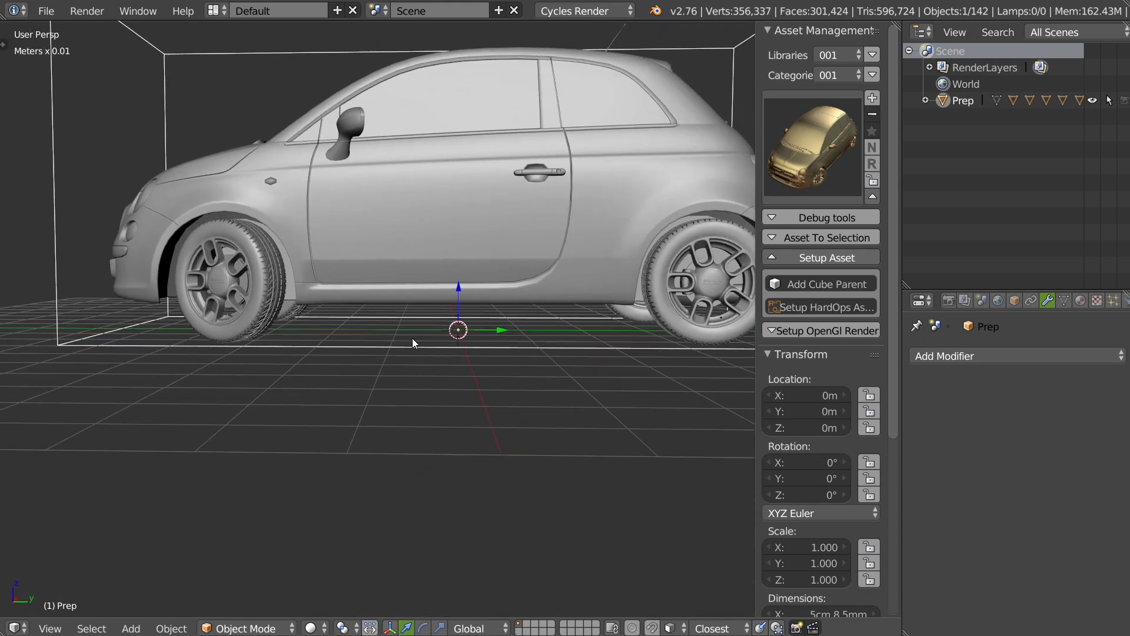
middle_drag(412, 338, 478, 253)
key(Tab)
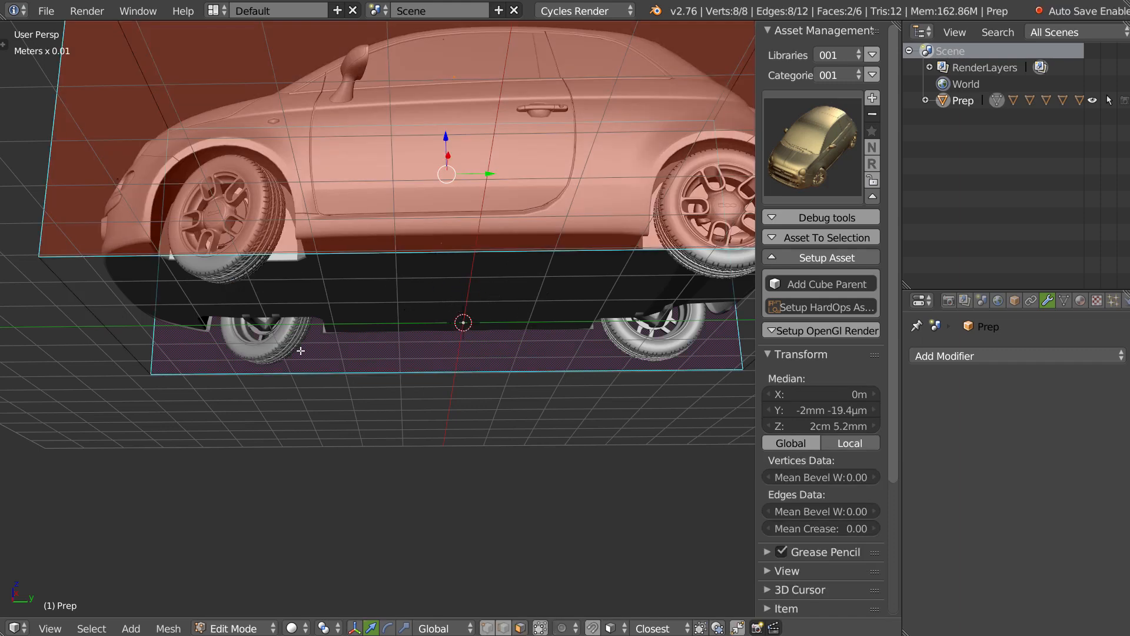
right_click(426, 337)
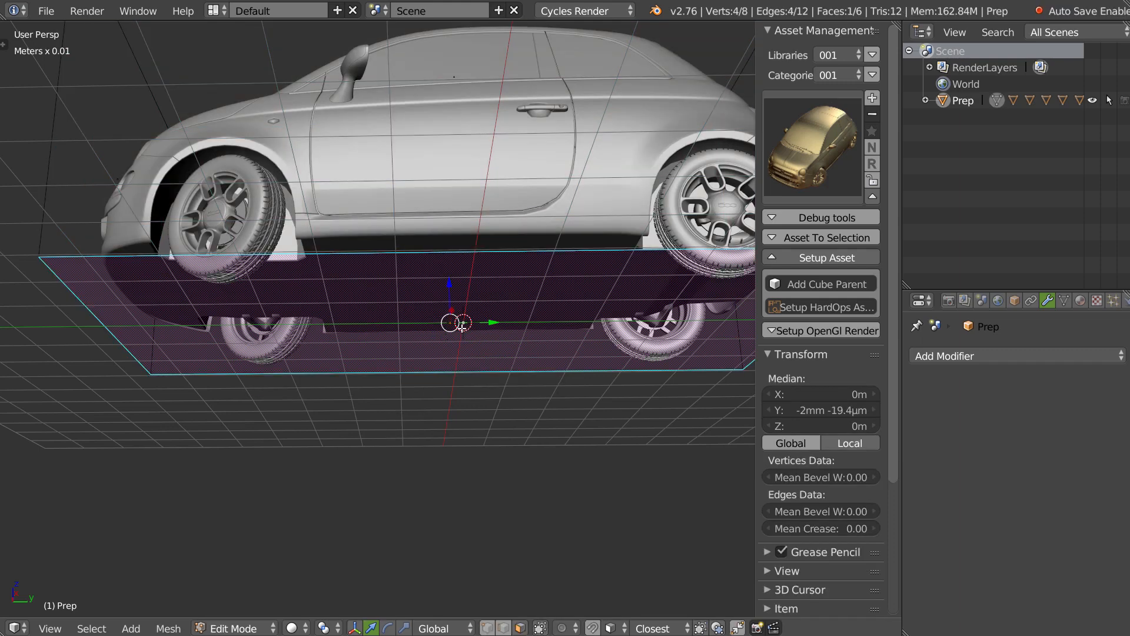
key(shift+s)
click(345, 273)
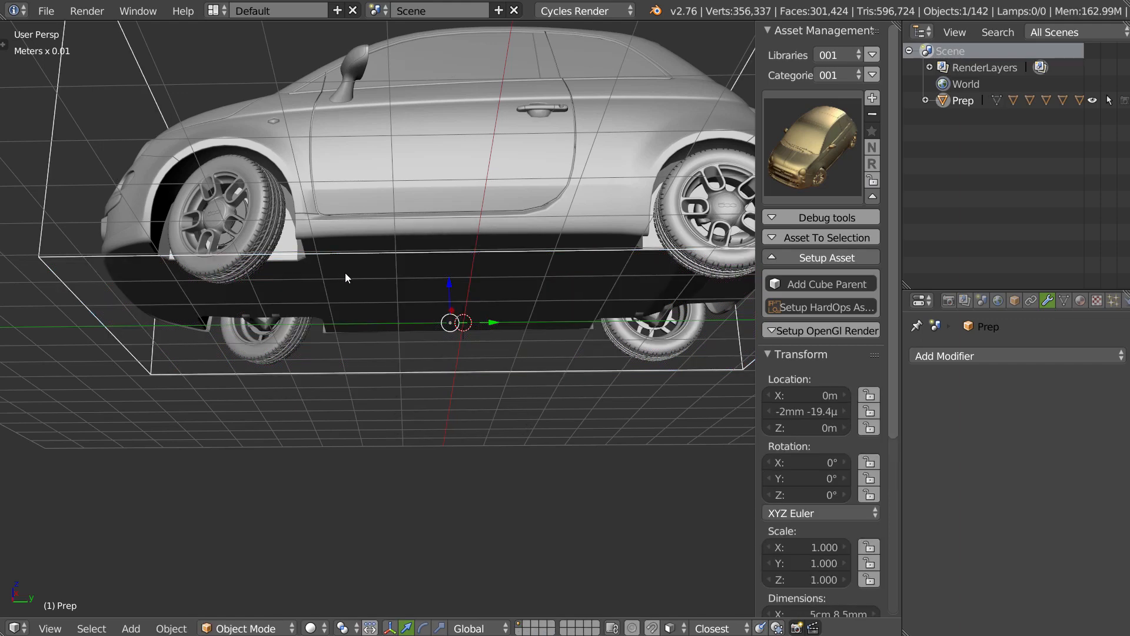
Step: Clear the Prep cube's location so its origin sits at the world centre
middle_drag(503, 309, 470, 308)
key(alt+g)
scroll(496, 299, down, 2)
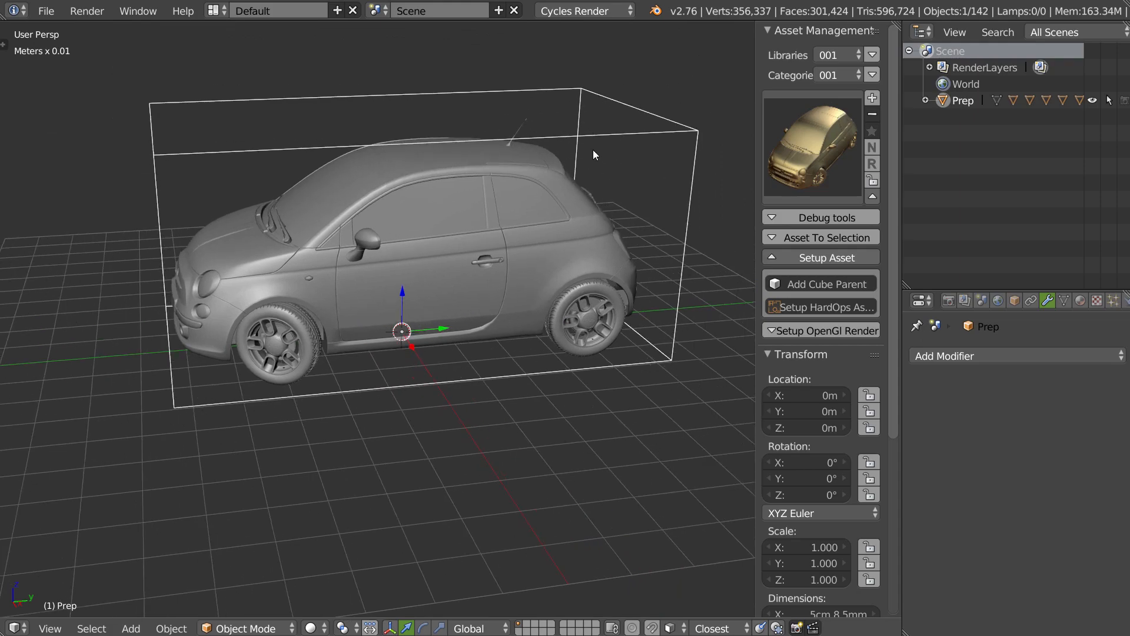
middle_drag(593, 151, 585, 206)
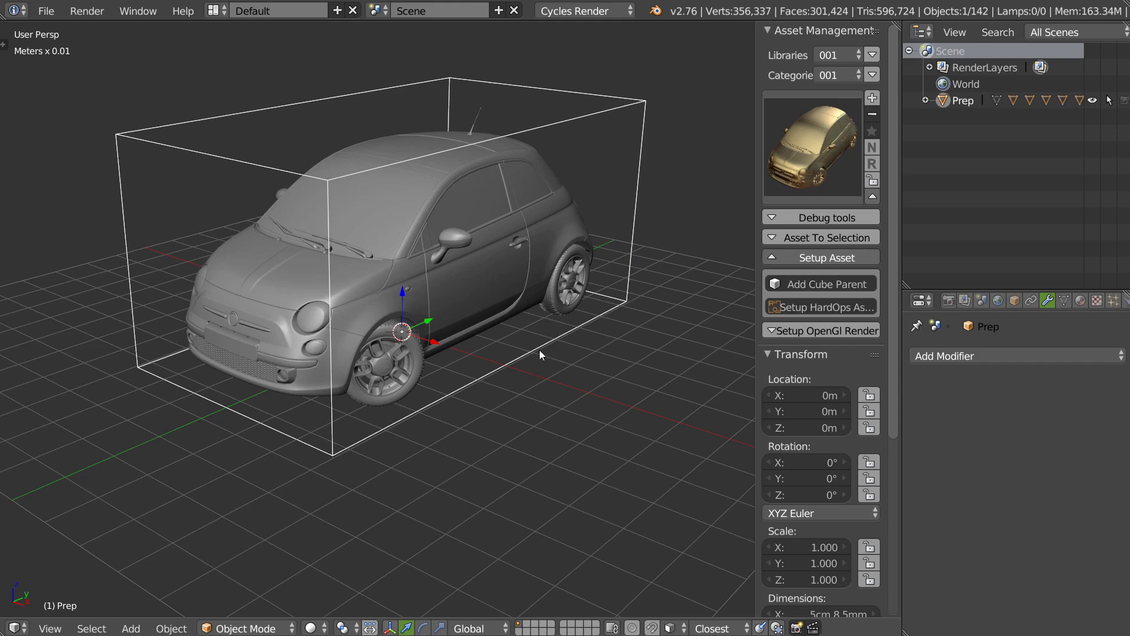
shift+middle_drag(539, 350, 485, 391)
scroll(499, 365, down, 3)
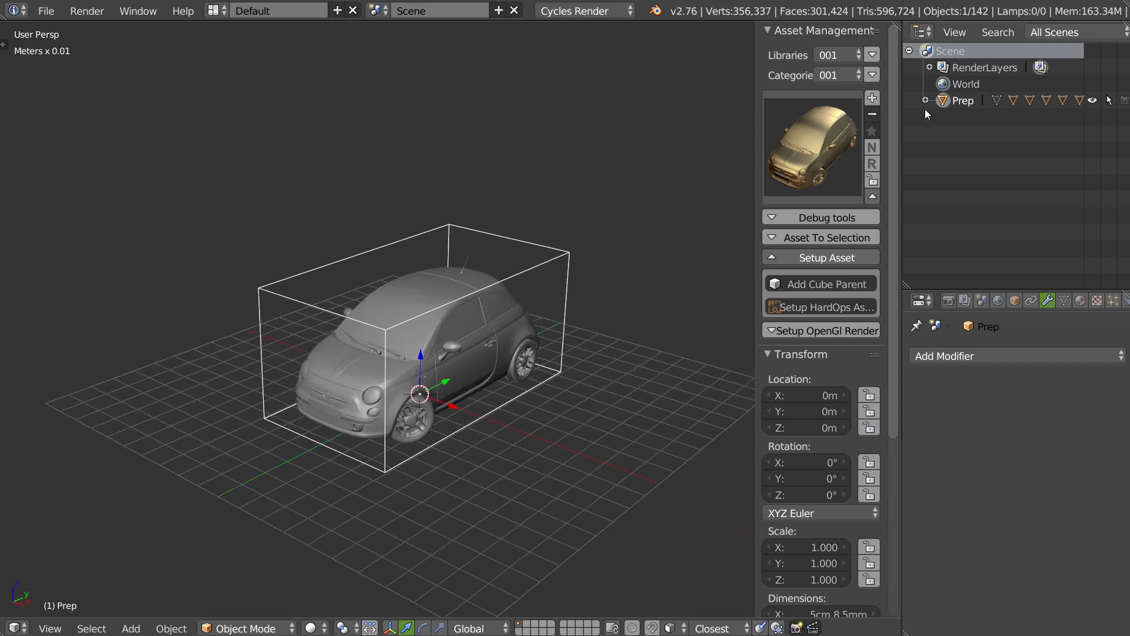
Step: Hide Prep, import the 01_woods chair from the Chocofur library's furniture category and check its dimensions
click(1093, 100)
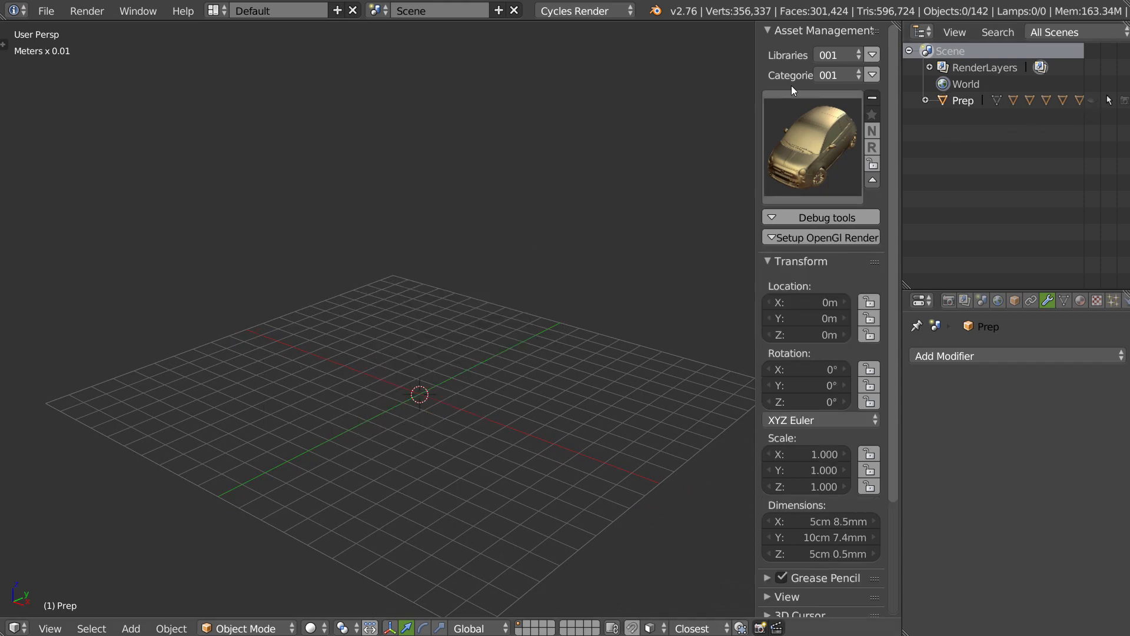
click(841, 57)
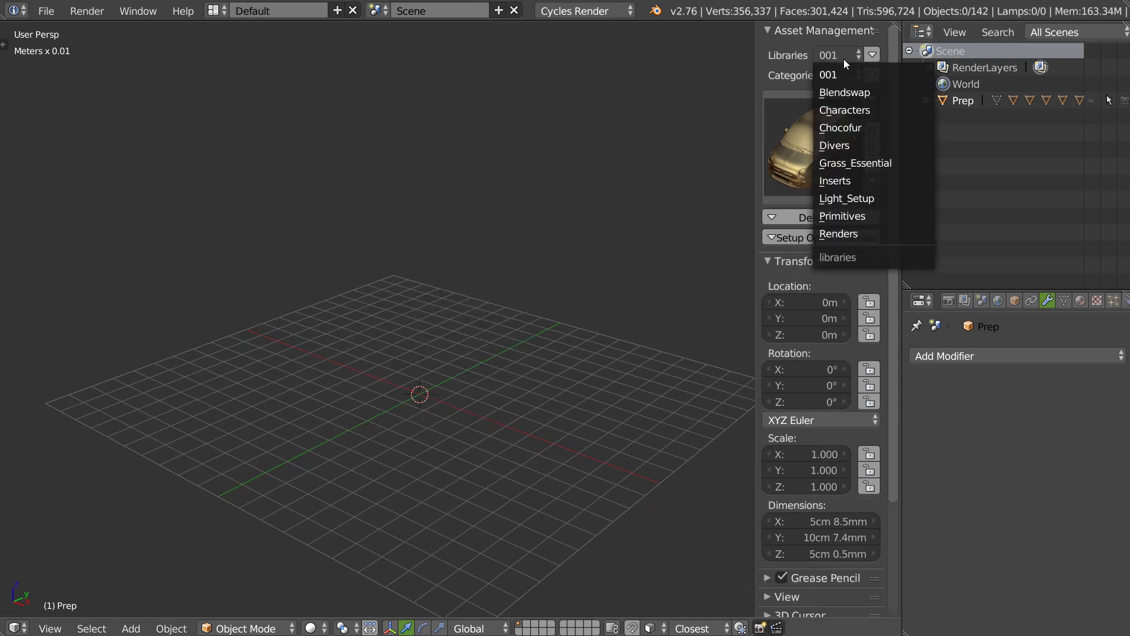
click(846, 129)
click(806, 146)
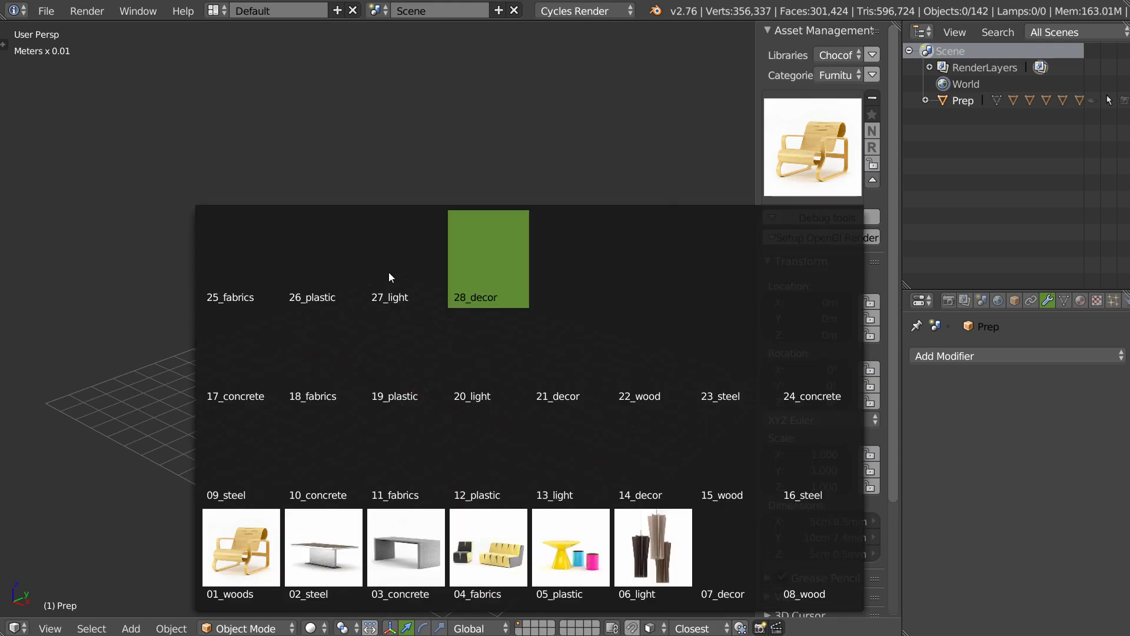
click(232, 545)
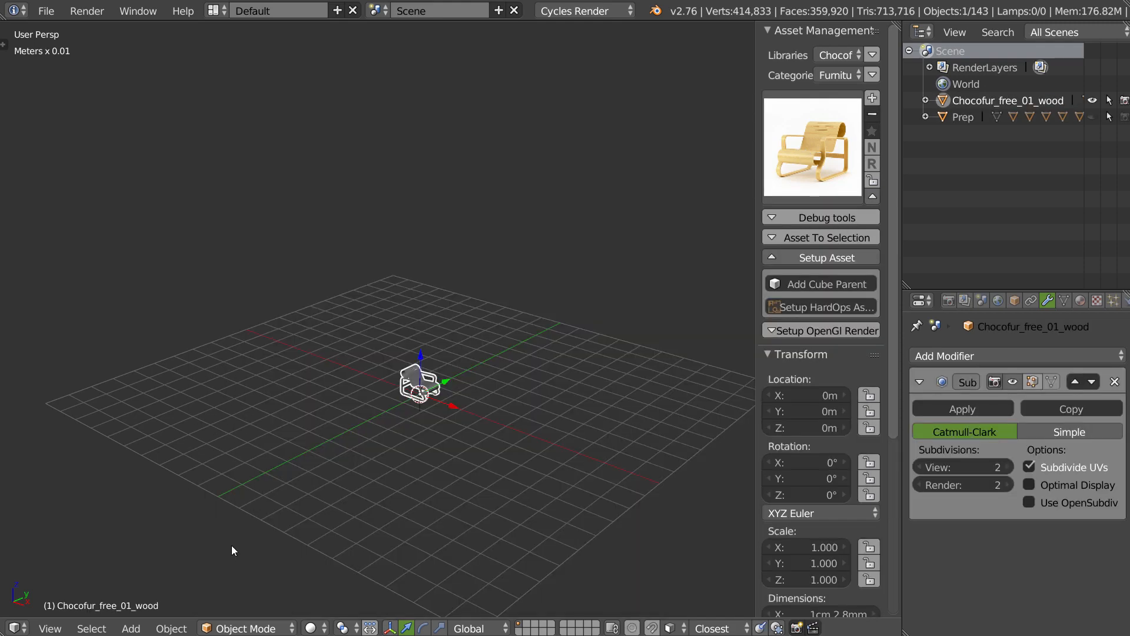
middle_drag(232, 545, 472, 284)
scroll(783, 329, down, 2)
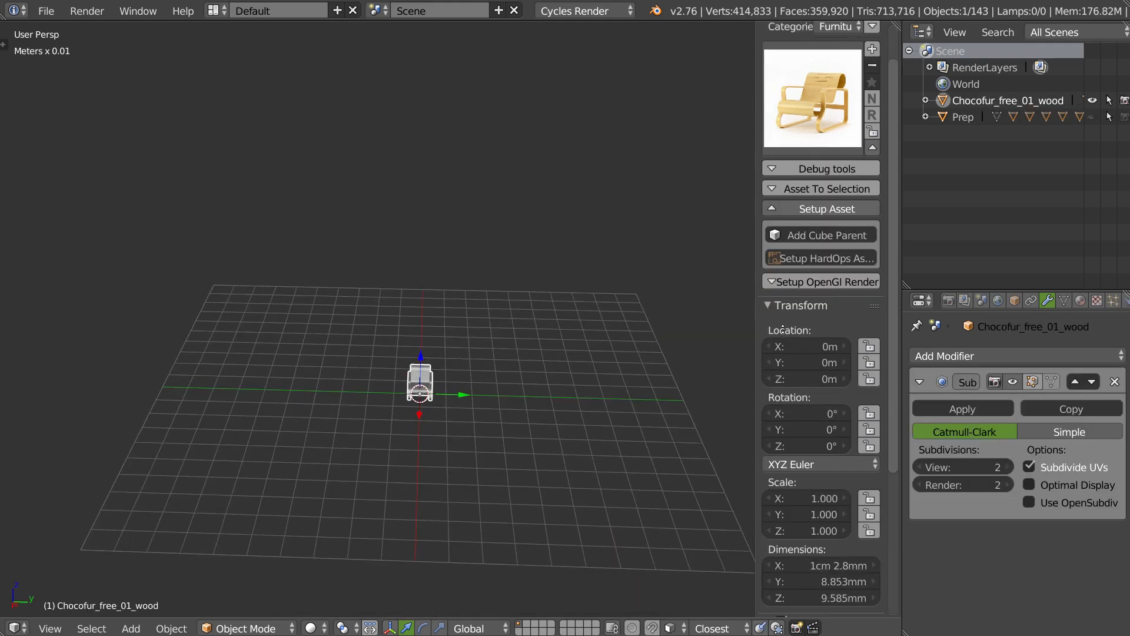
scroll(783, 328, down, 5)
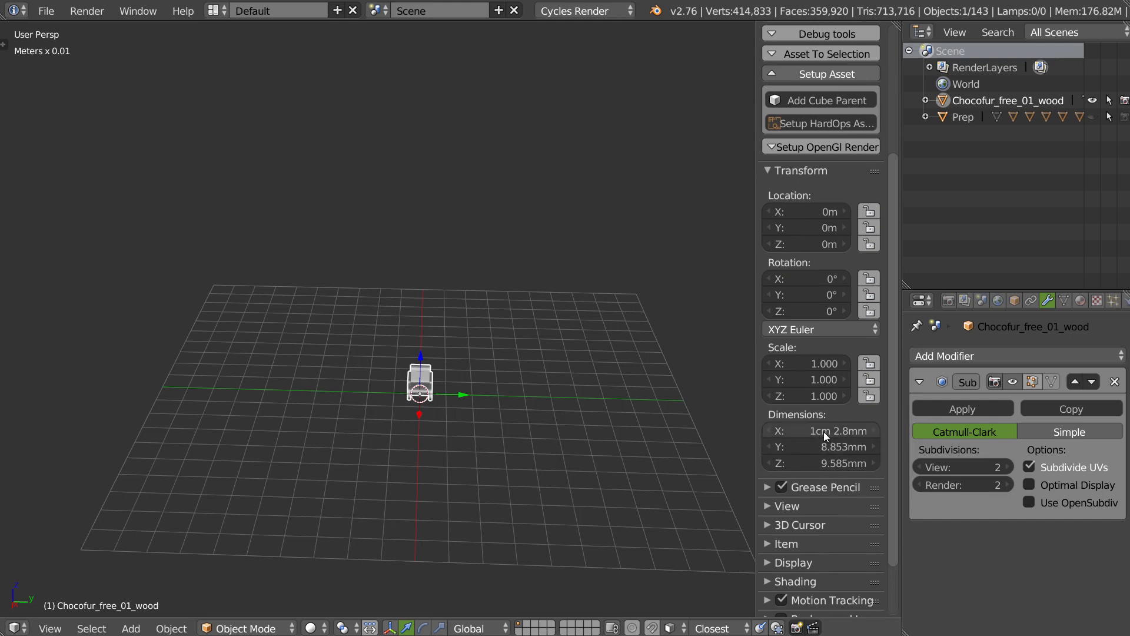
middle_drag(595, 324, 602, 291)
scroll(824, 463, up, 7)
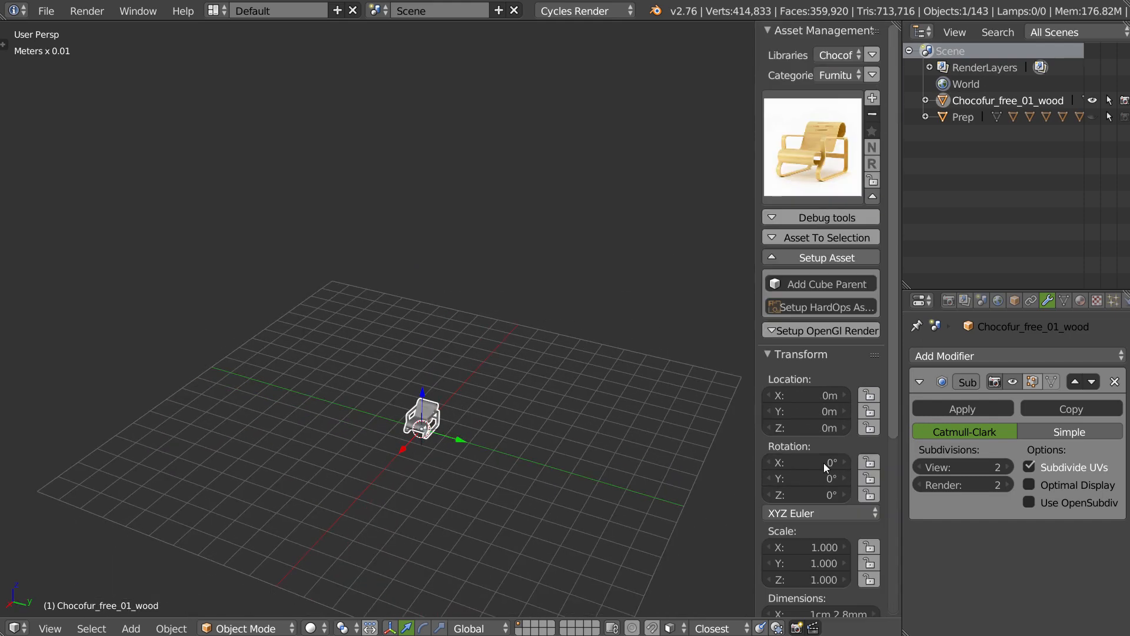
Step: Import the 22_wood furniture set from the same library category beside the armchair
click(810, 163)
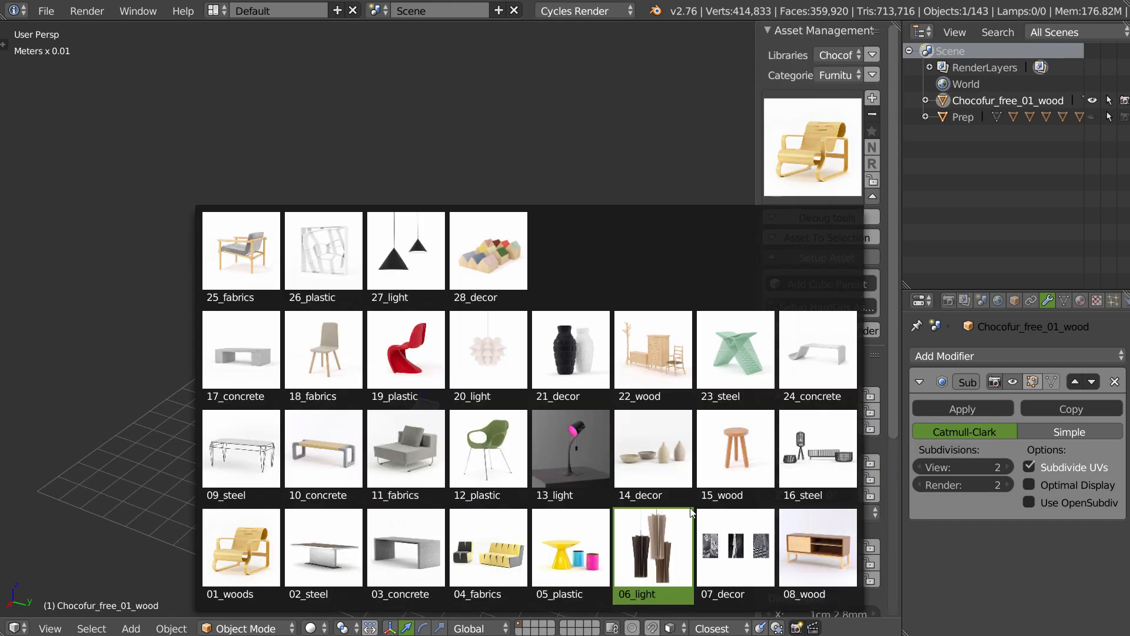
click(639, 380)
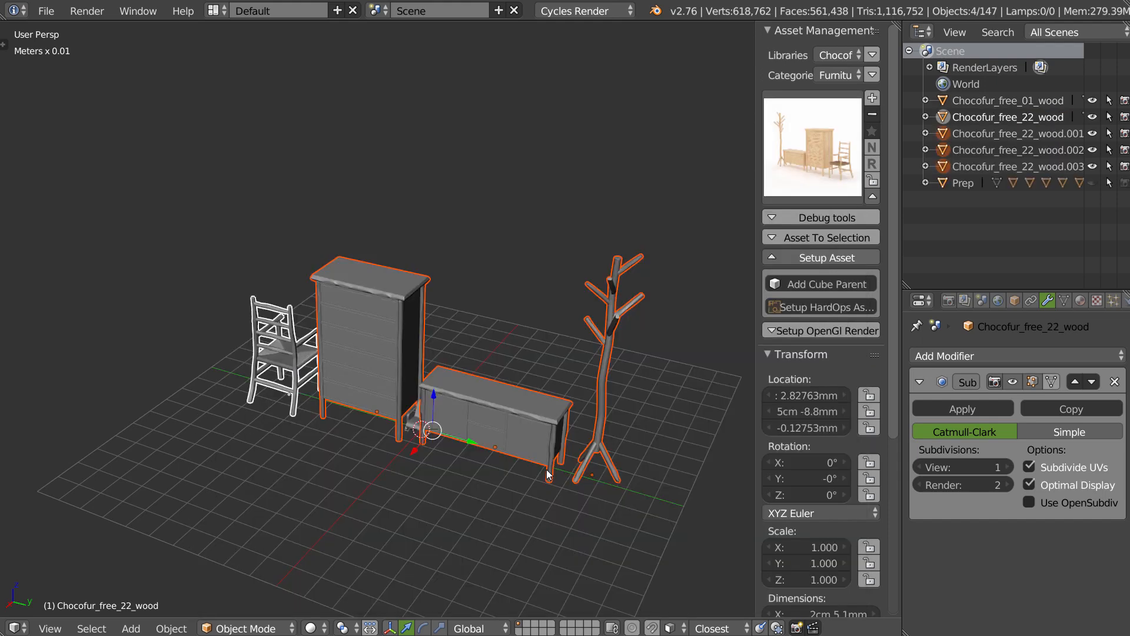
middle_drag(494, 420, 461, 419)
drag(408, 439, 454, 425)
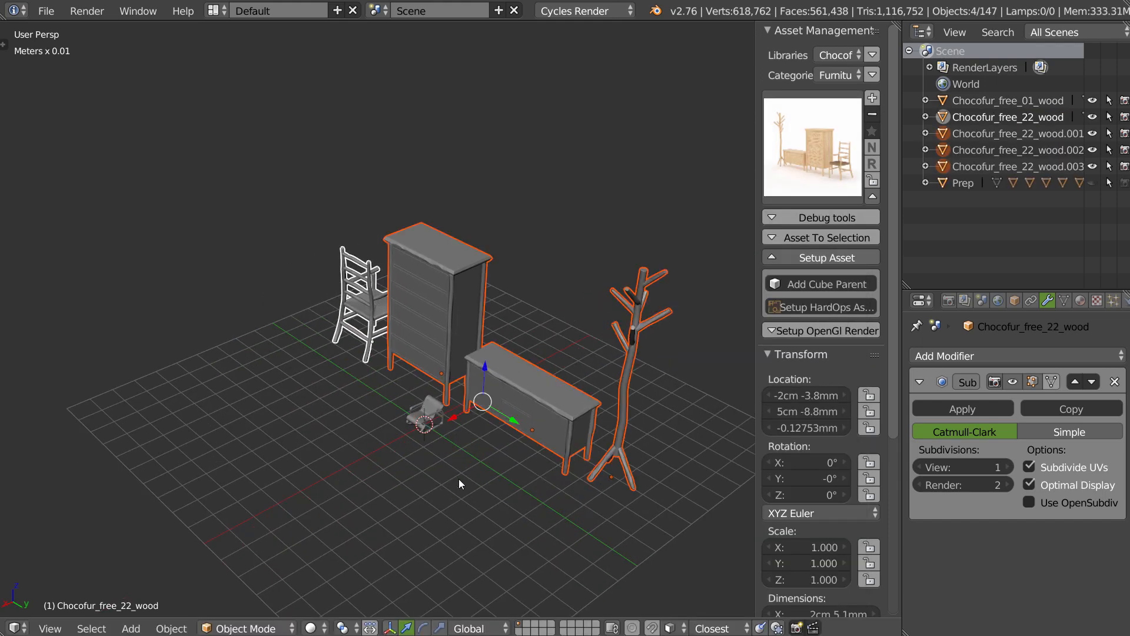
middle_drag(461, 484, 493, 361)
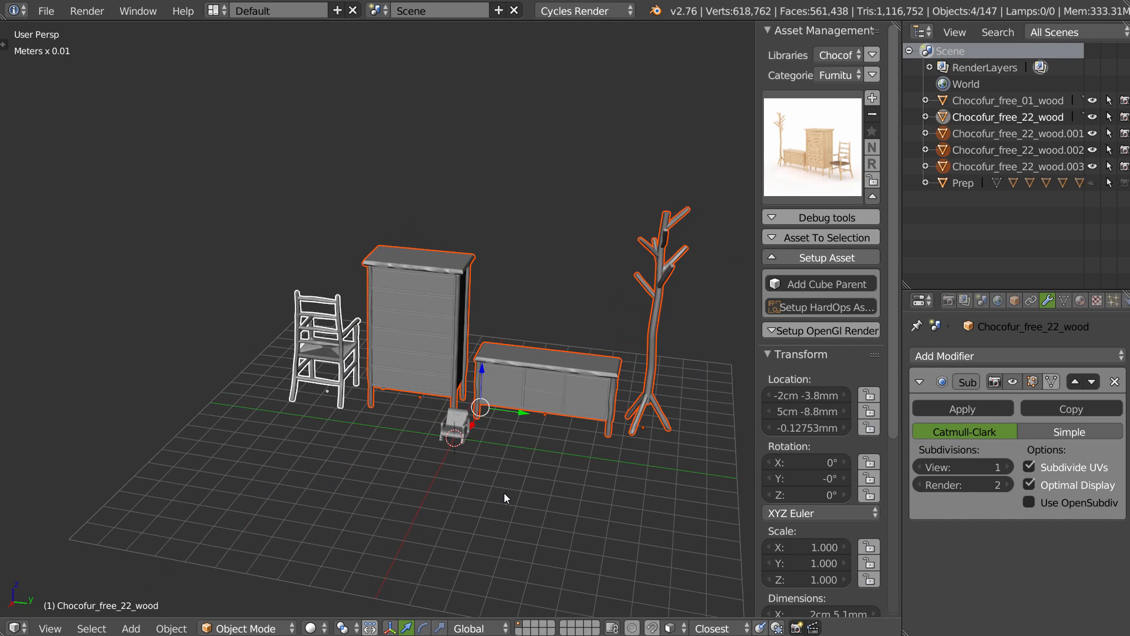
middle_drag(453, 422, 504, 426)
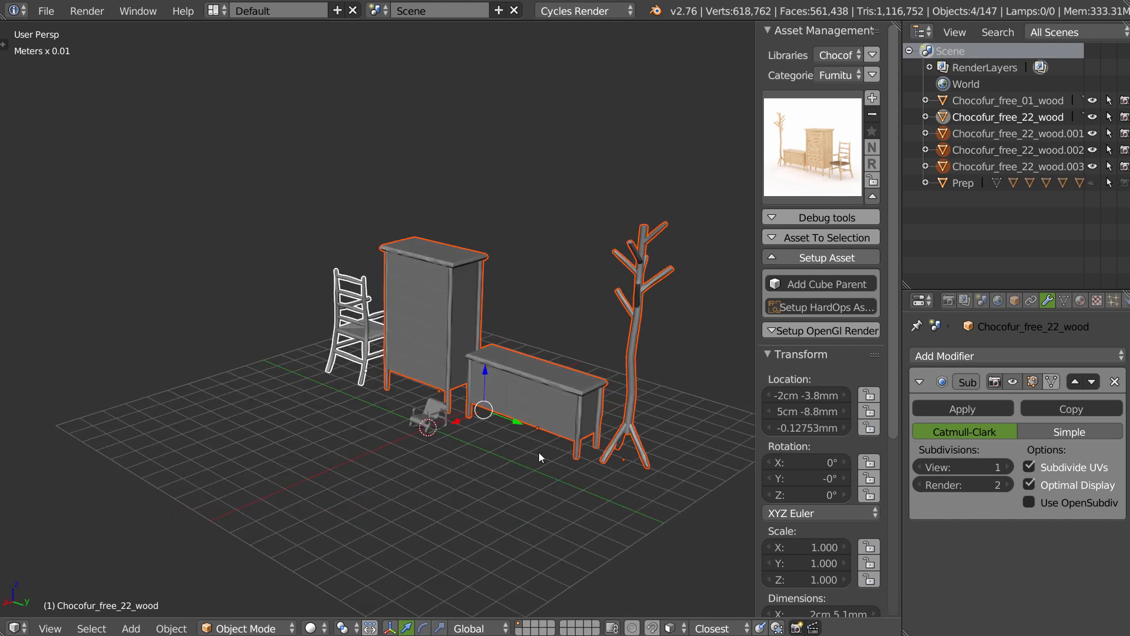
Step: Select the imported furniture pieces one by one to examine how the assets are split into separate objects
click(958, 117)
click(967, 134)
click(968, 150)
click(968, 167)
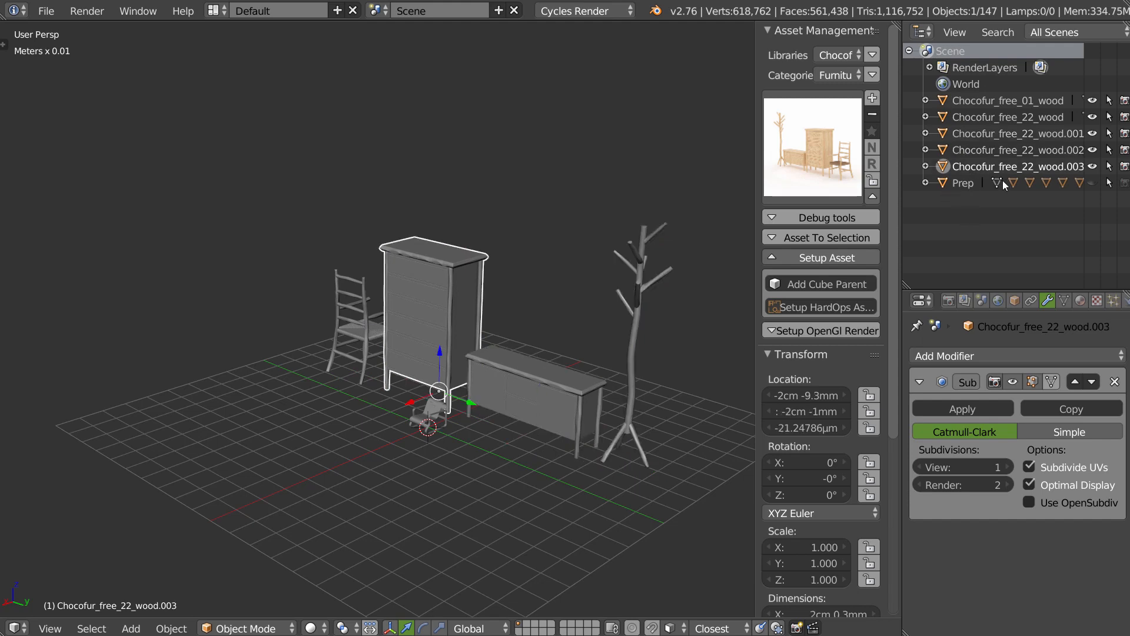
click(980, 100)
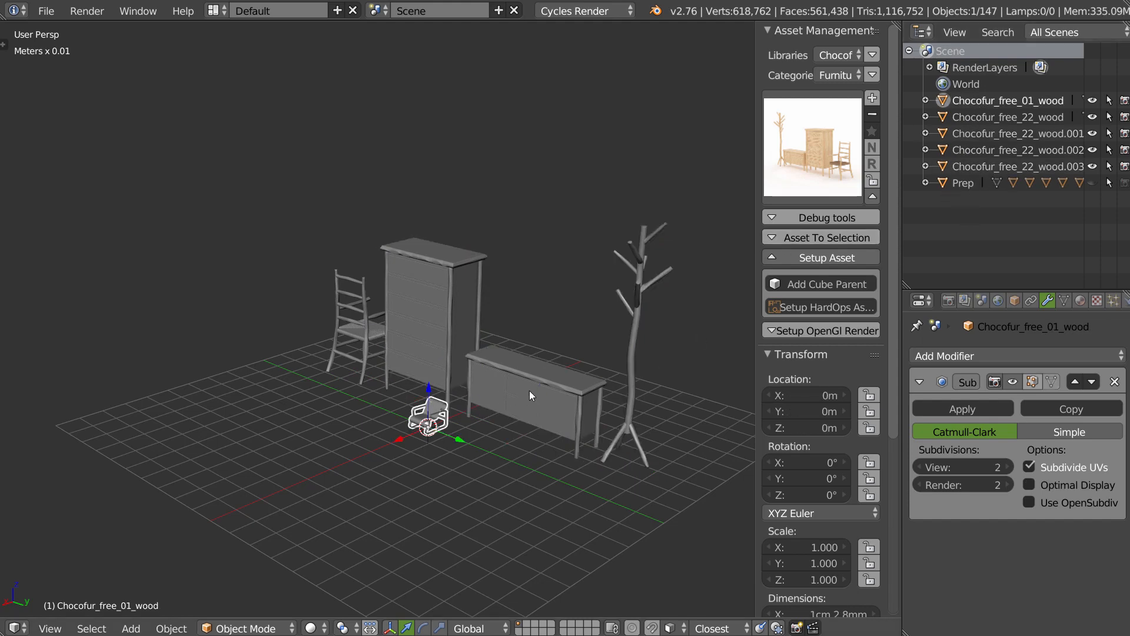
right_click(638, 405)
right_click(411, 312)
right_click(353, 321)
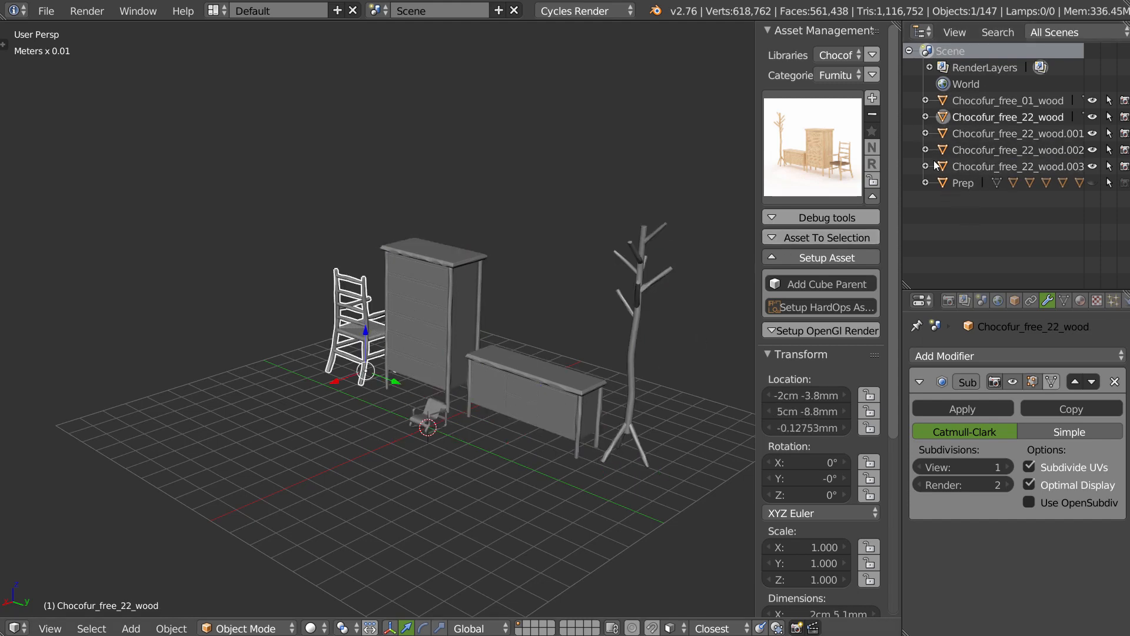
Step: Hide all four Chocofur_free_22_wood objects, leaving the armchair displayed
click(1093, 117)
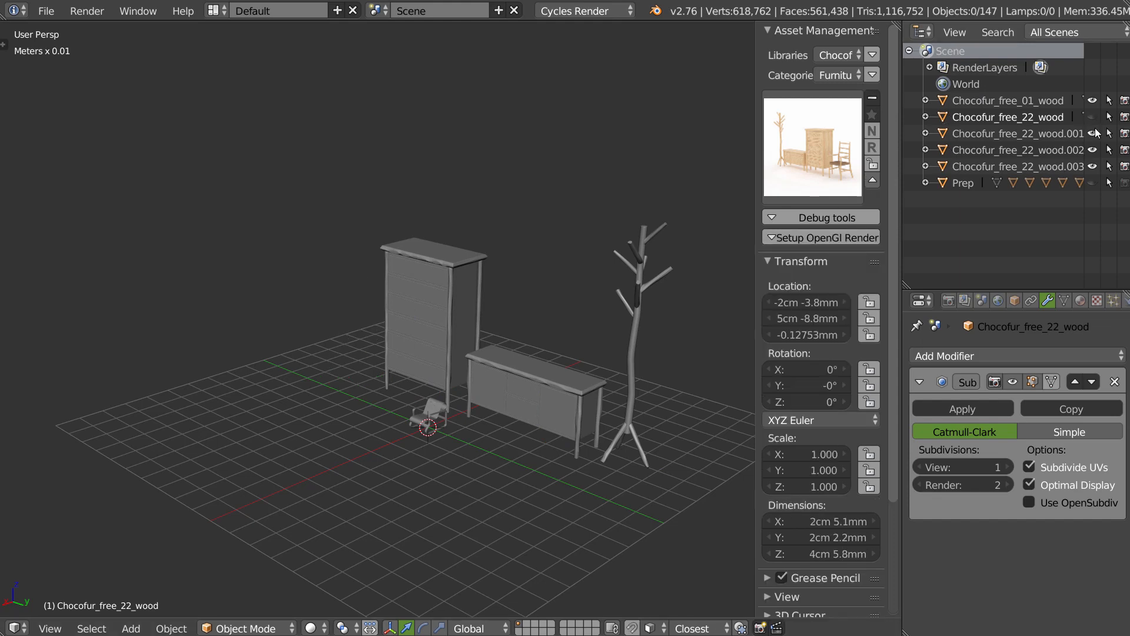
click(1092, 134)
click(1092, 150)
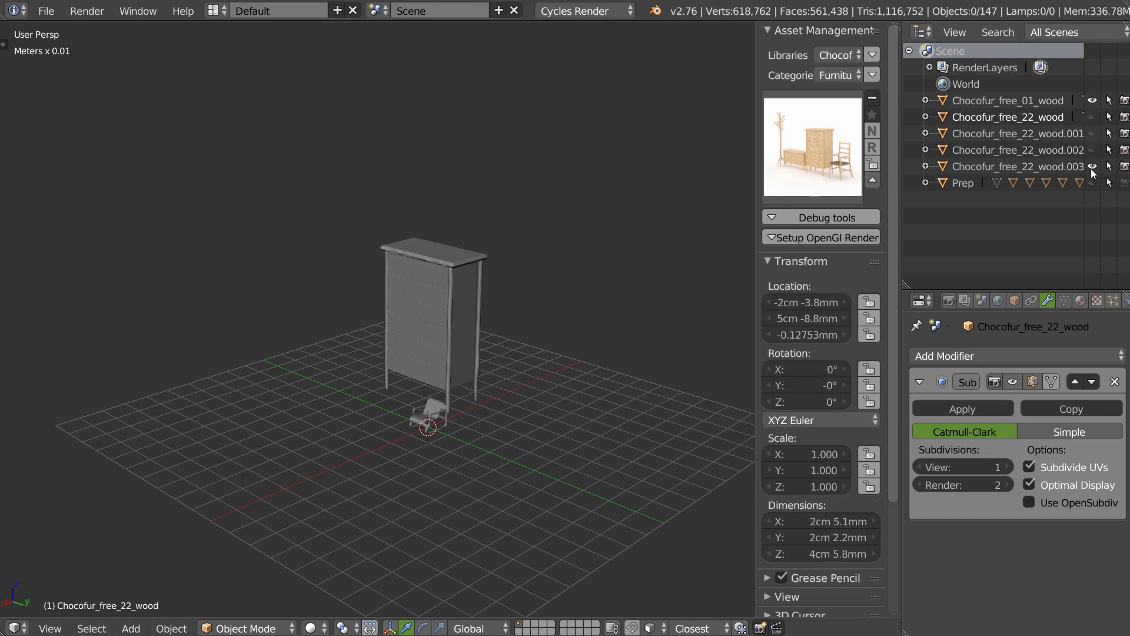
click(1092, 166)
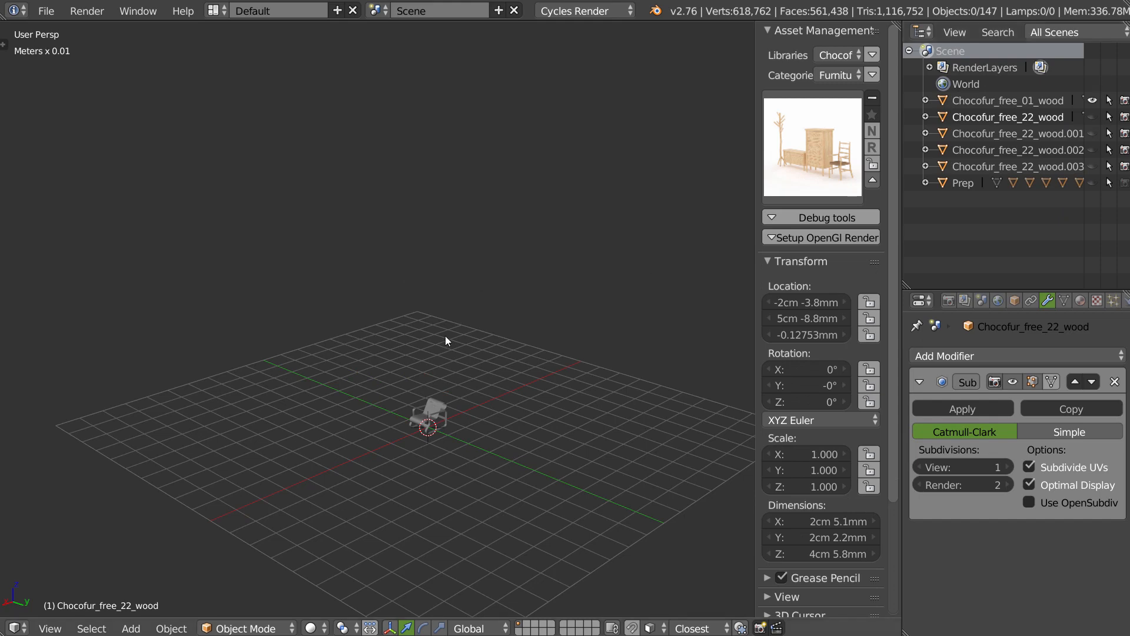
Step: Select the Chocofur_free_01_wood armchair, keep the Setup Asset options expanded and collapse the Transform section
middle_drag(382, 382, 398, 416)
scroll(406, 412, up, 3)
shift+middle_drag(472, 406, 420, 375)
right_click(442, 379)
scroll(447, 372, up, 2)
shift+middle_drag(513, 360, 449, 342)
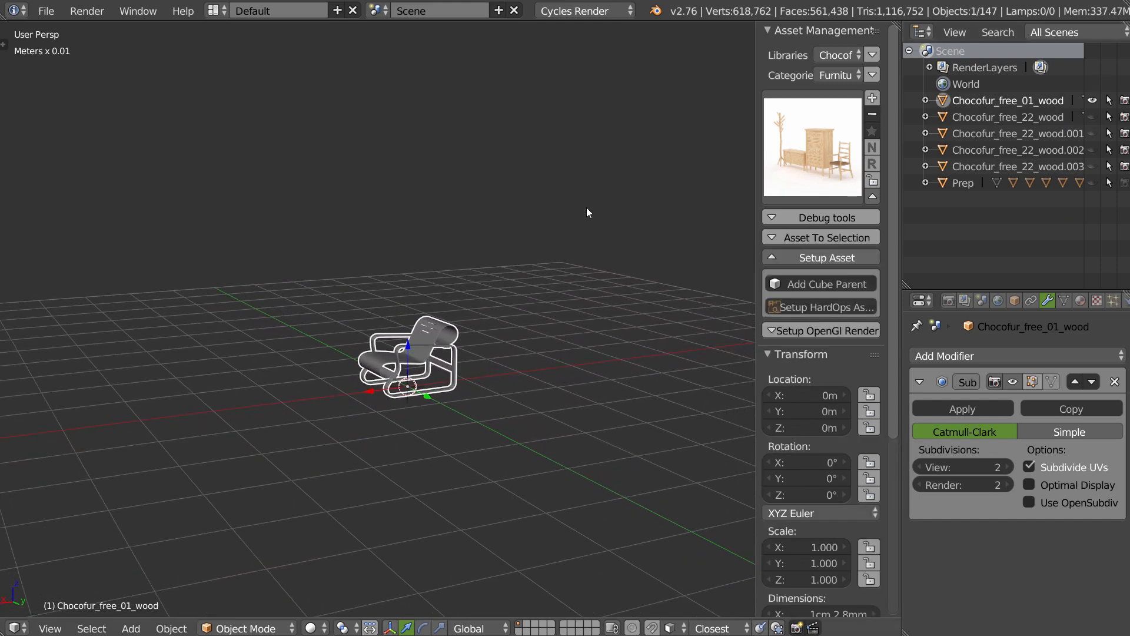
click(830, 257)
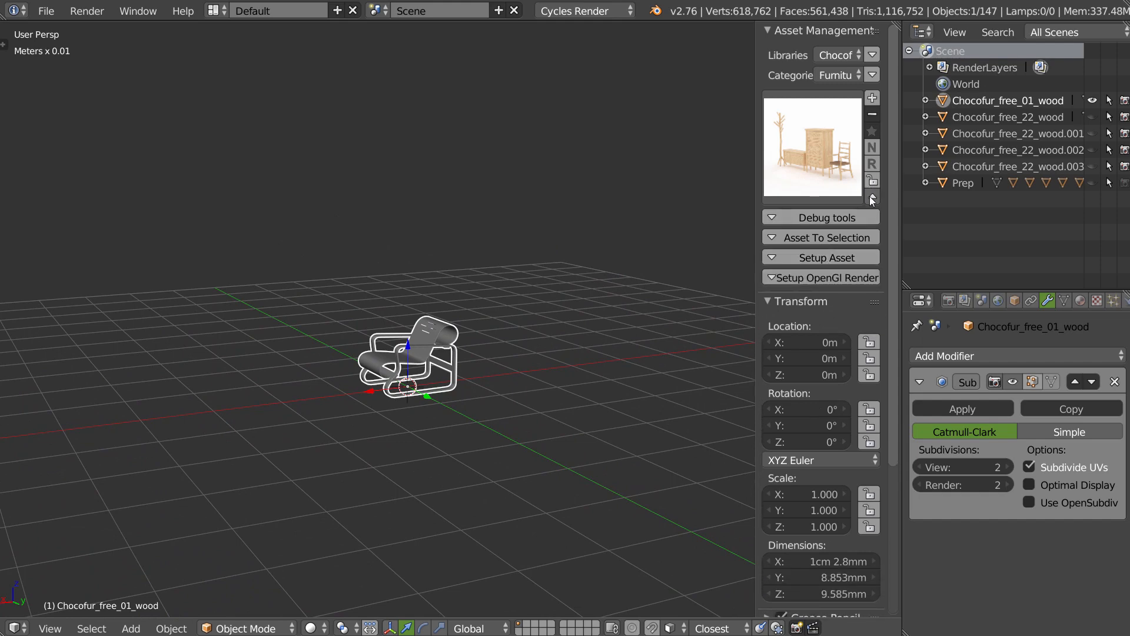
click(809, 259)
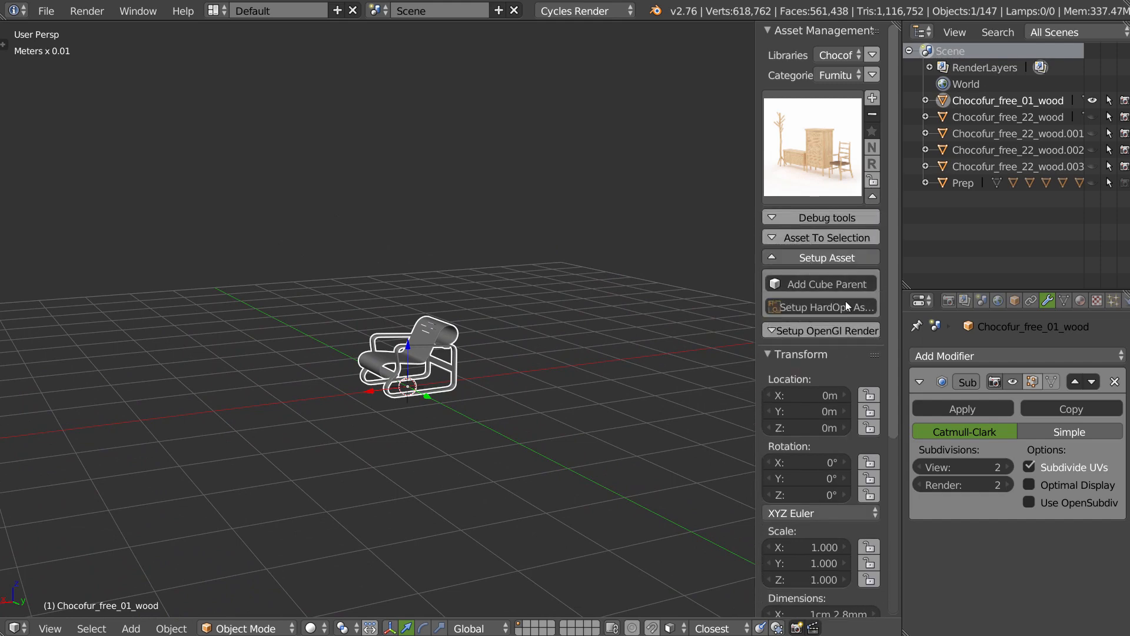
click(784, 353)
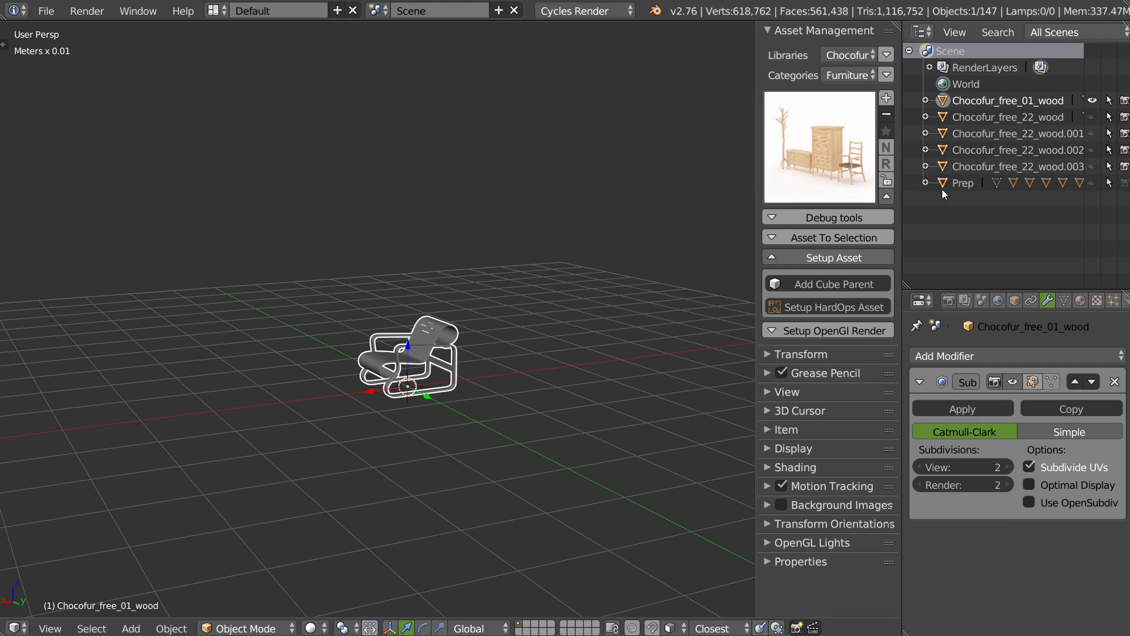
Step: Unhide the Prep cube with the car and rename it Fiat_500
click(1090, 183)
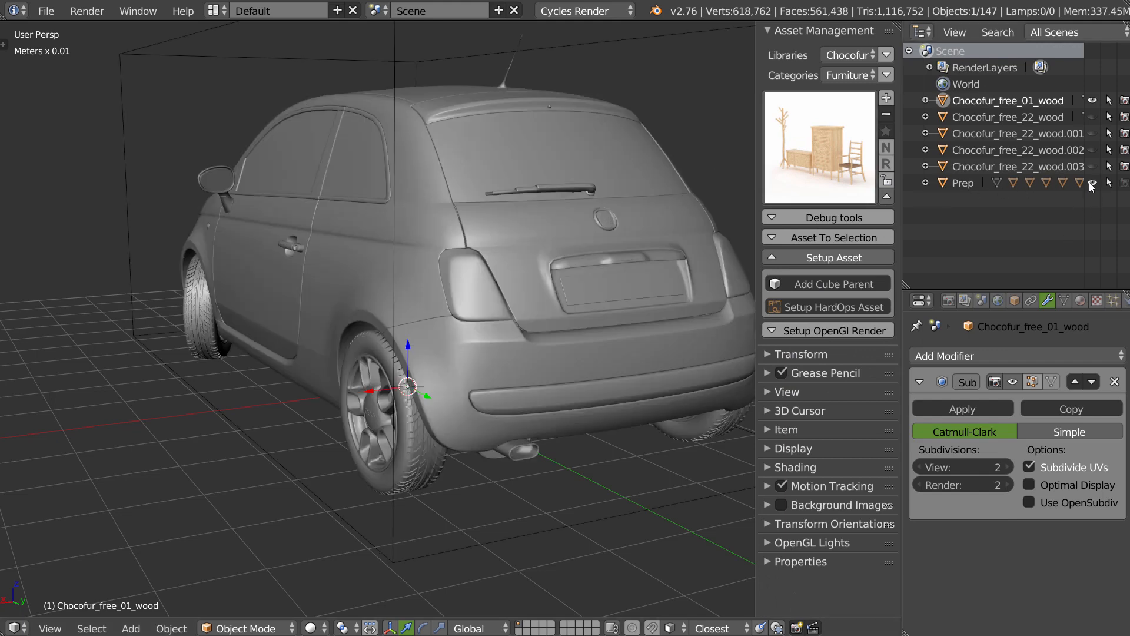
click(1092, 182)
click(1093, 182)
click(1093, 184)
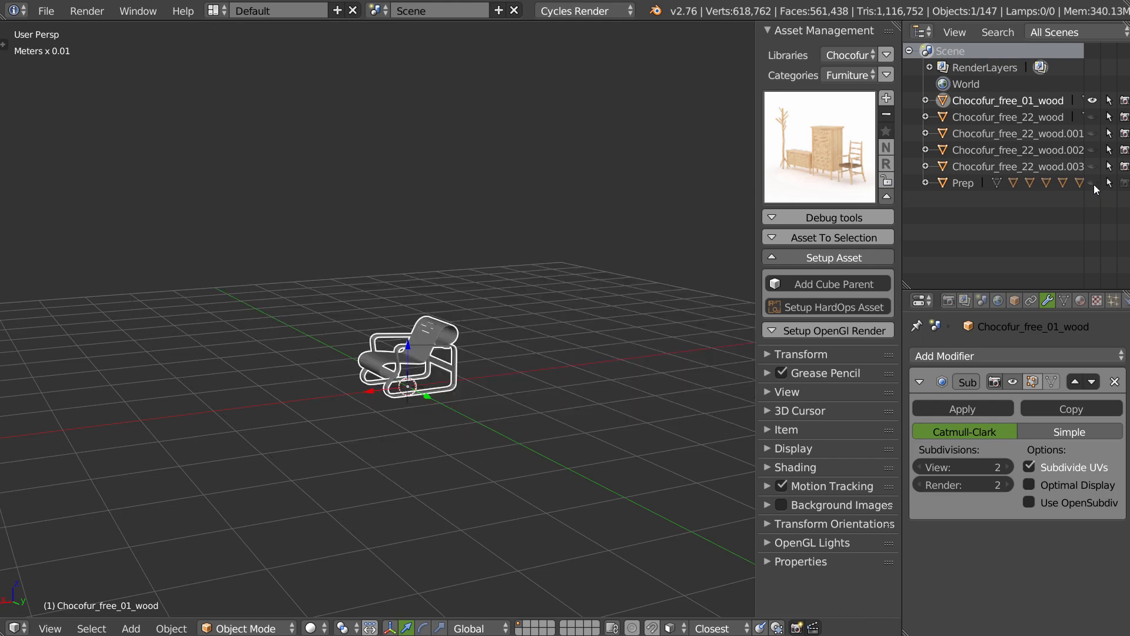
click(1092, 183)
double_click(968, 182)
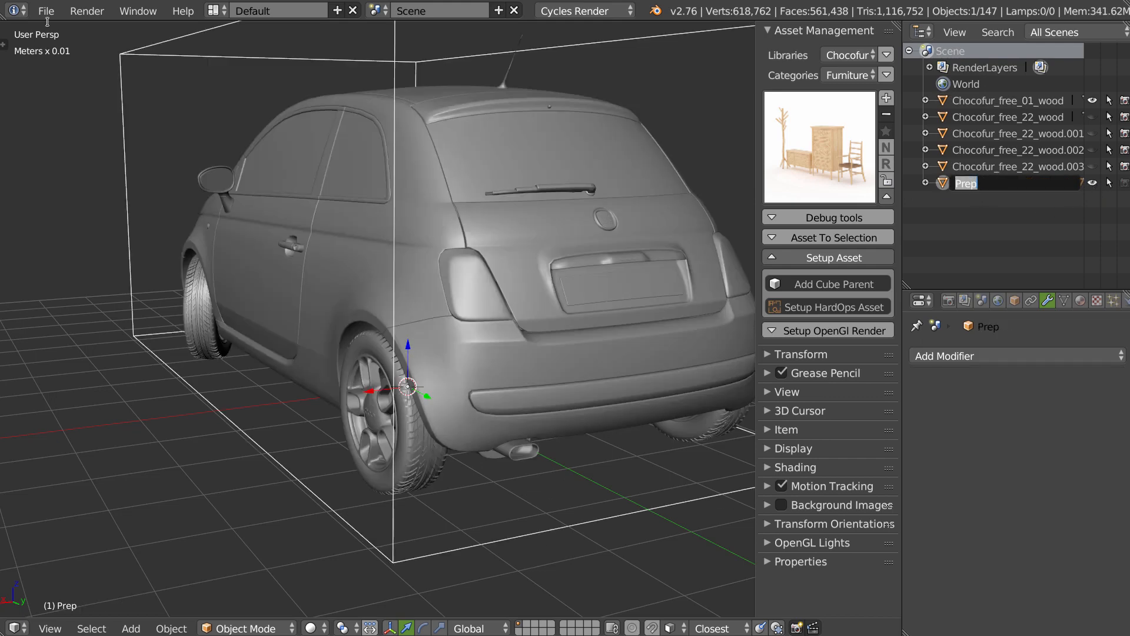
text(Fiat_500)
key(Return)
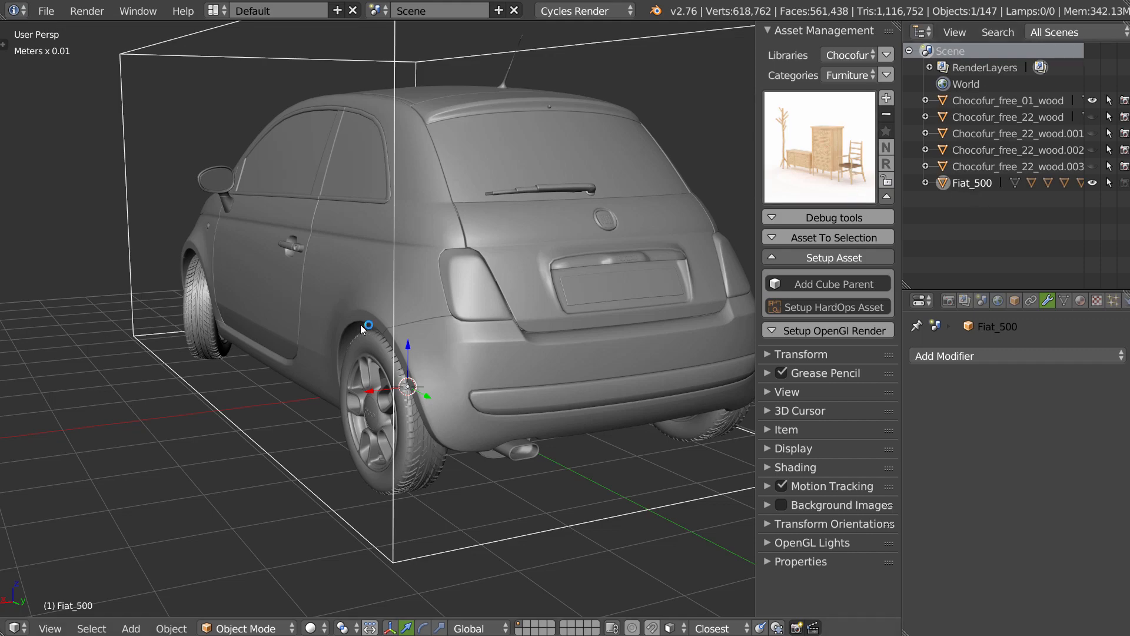
Step: Unhide the four Chocofur_free_22_wood objects and delete them together with the Chocofur_free_01_wood armchair
middle_drag(360, 324, 507, 334)
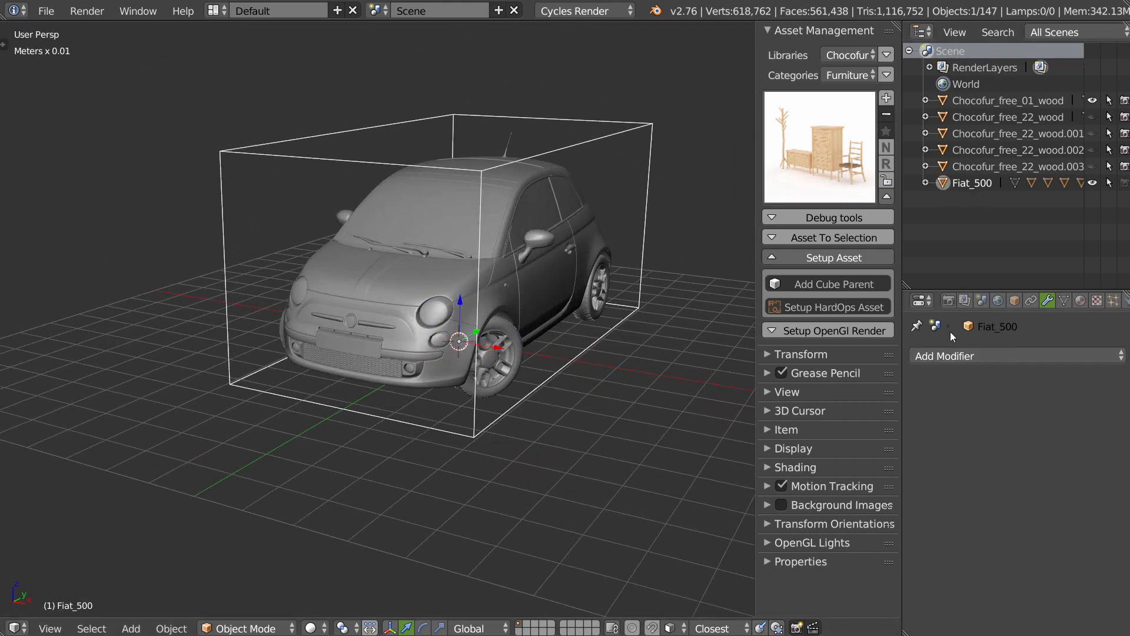
middle_drag(503, 307, 472, 267)
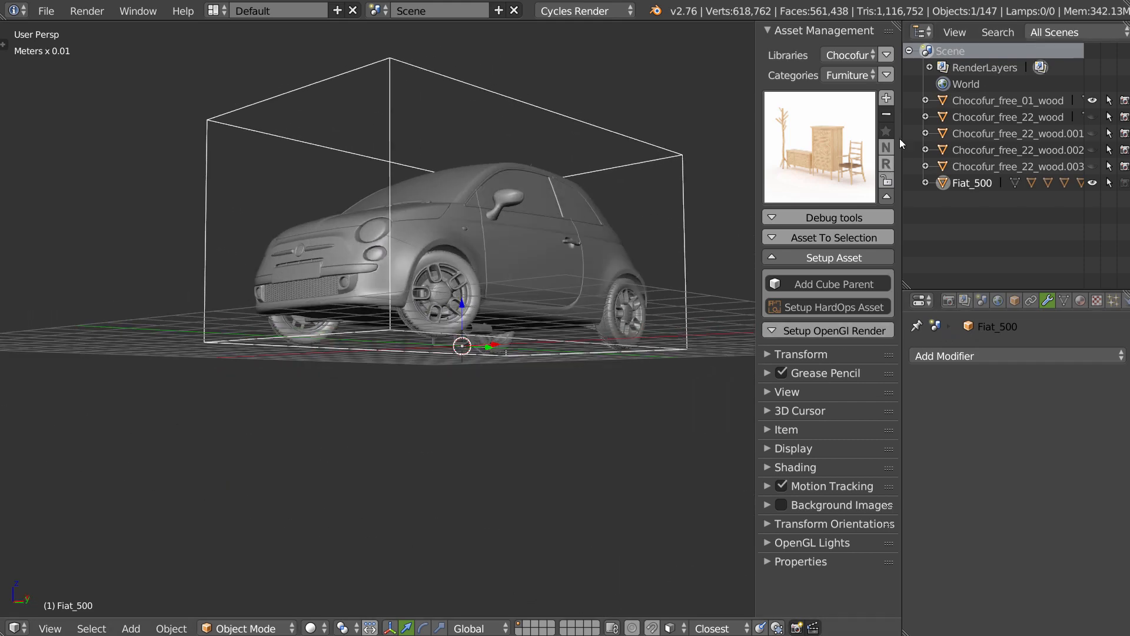
drag(1092, 167, 1093, 117)
click(1010, 101)
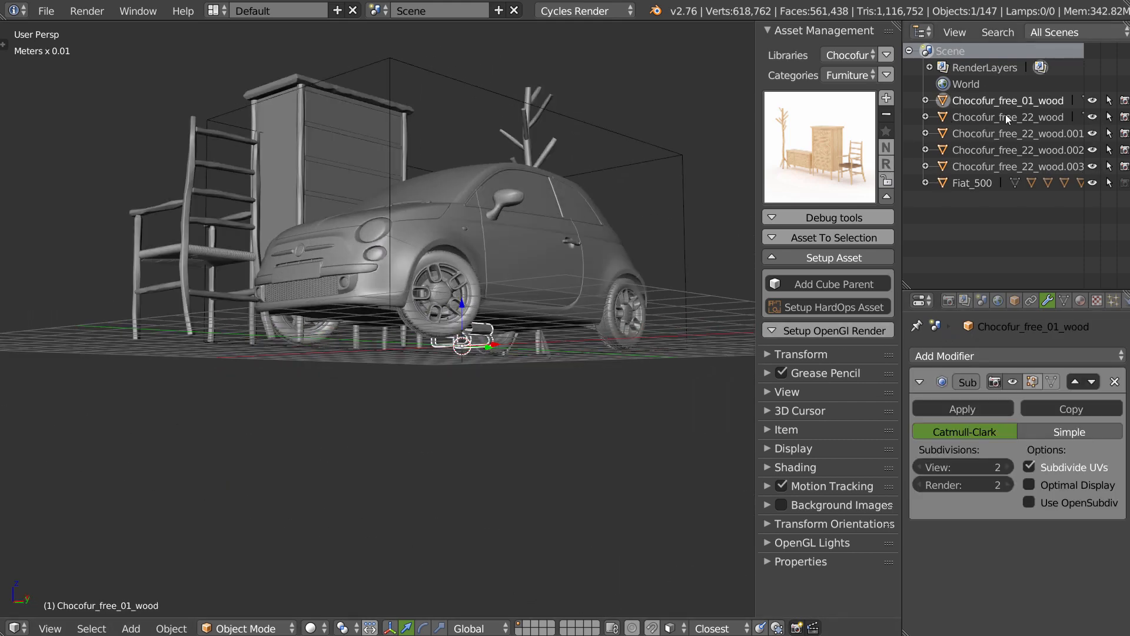
shift+click(1006, 116)
shift+click(997, 133)
shift+click(987, 149)
shift+click(988, 163)
middle_drag(401, 259, 456, 287)
key(x)
click(431, 278)
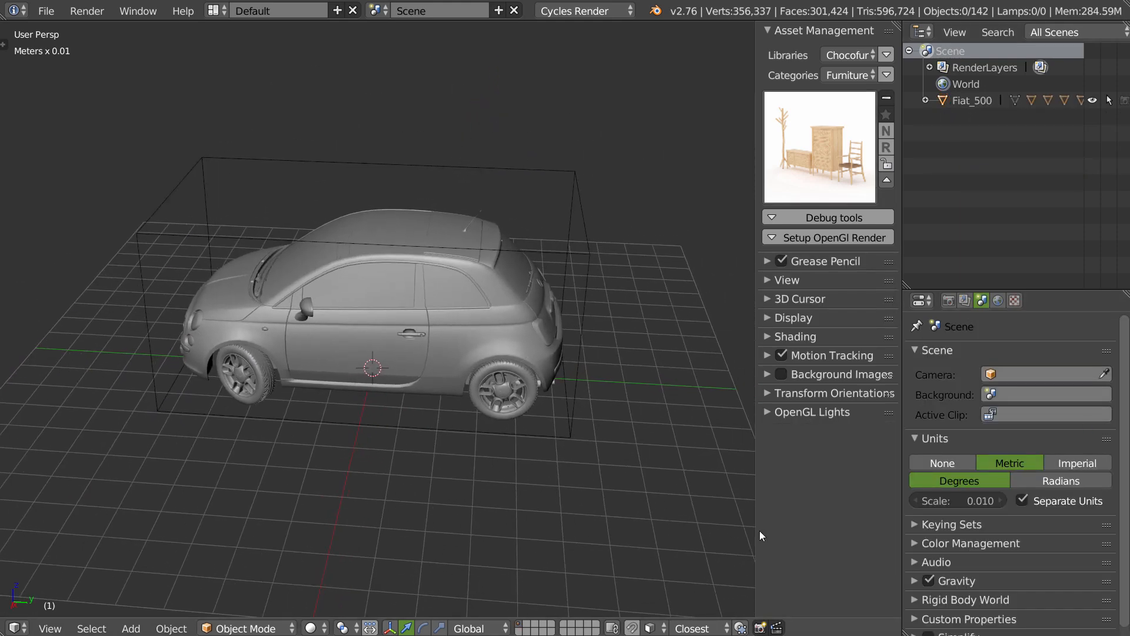
Step: Collapse the Scene and Units sections, and select Fiat_500 together with all its child objects
click(937, 443)
click(924, 352)
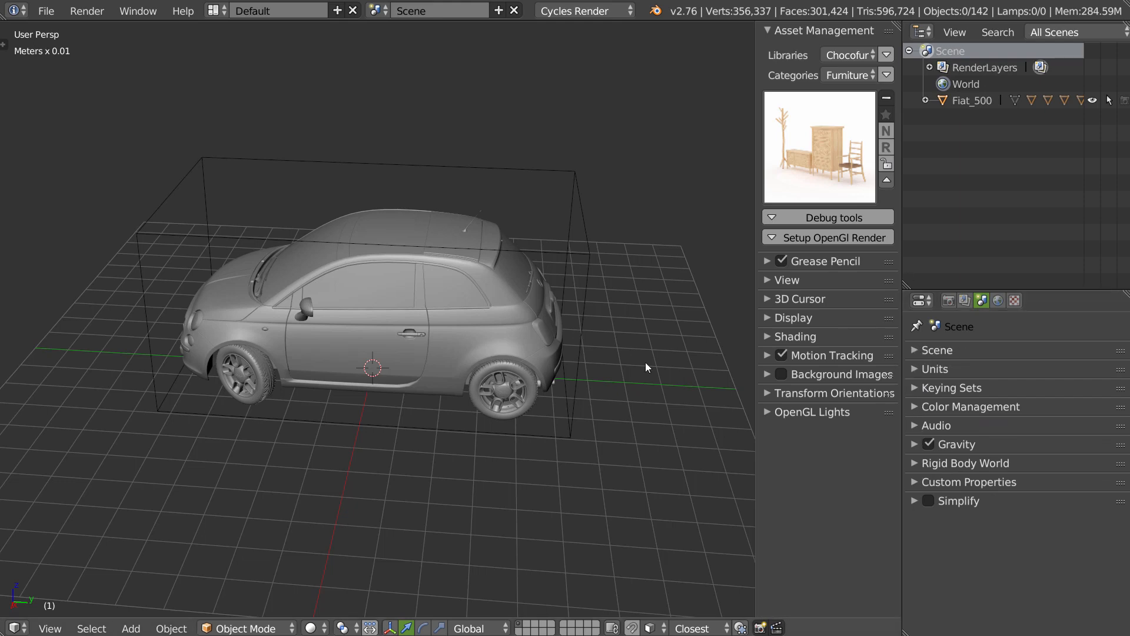
click(848, 55)
middle_drag(486, 242, 630, 203)
ctrl+click(942, 102)
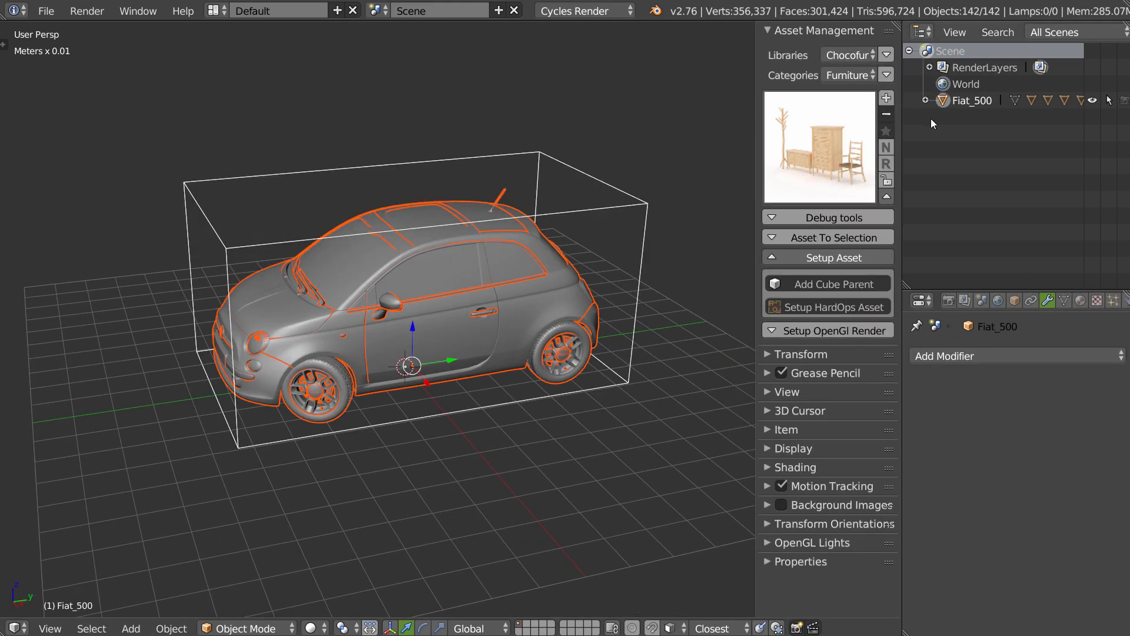
Step: Switch the asset library to 001, browse its previews with importing locked, and collapse the extra asset tools
click(843, 55)
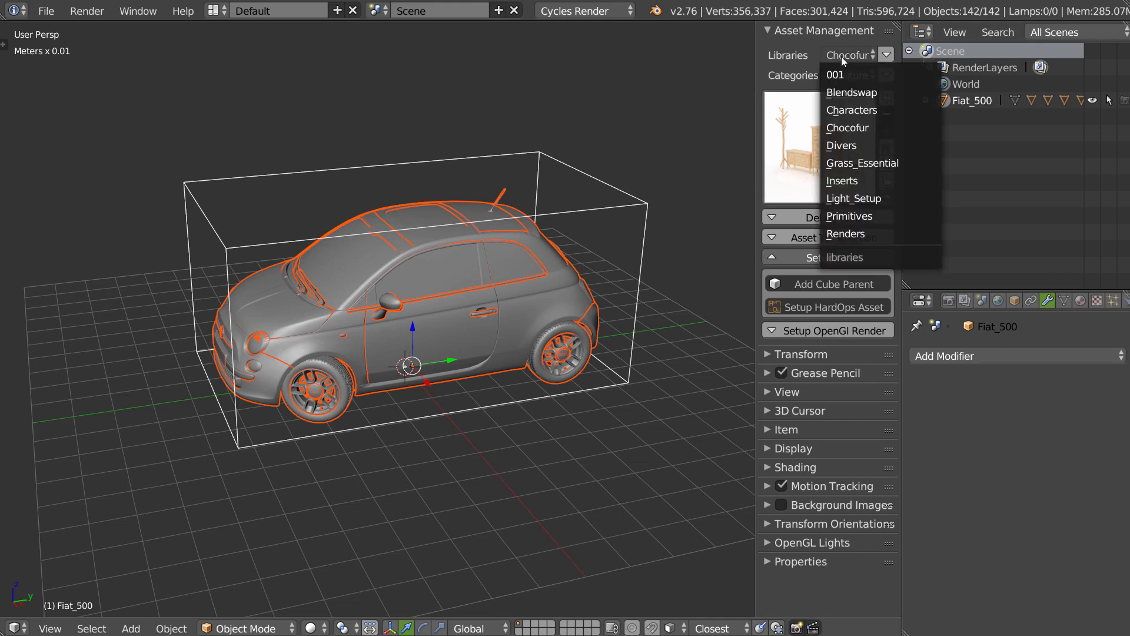
click(837, 72)
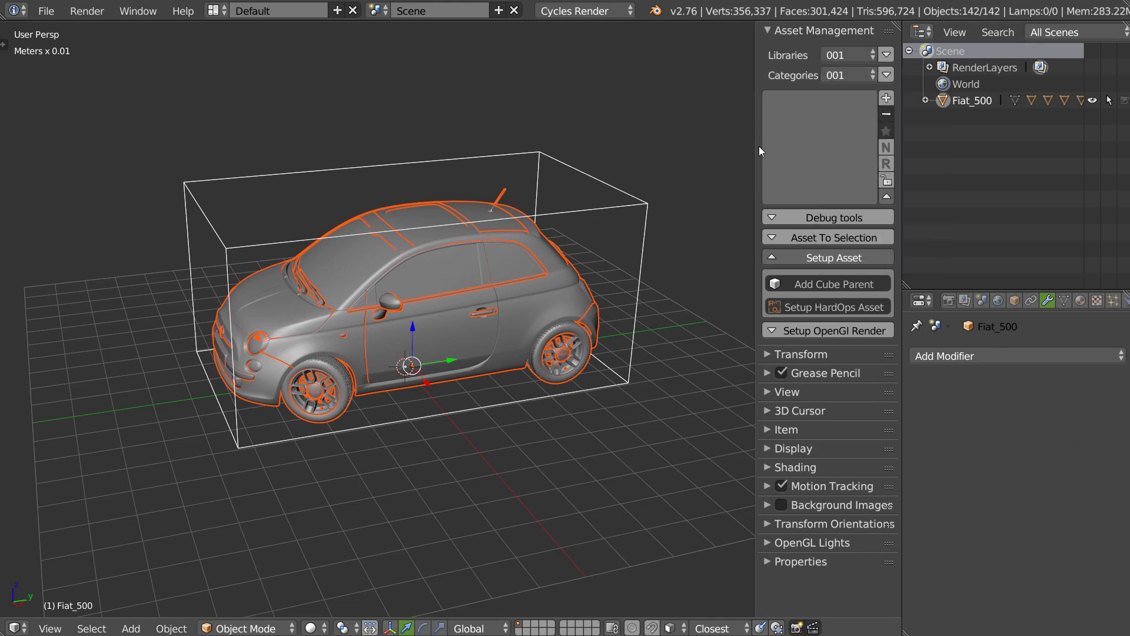
click(829, 148)
click(804, 169)
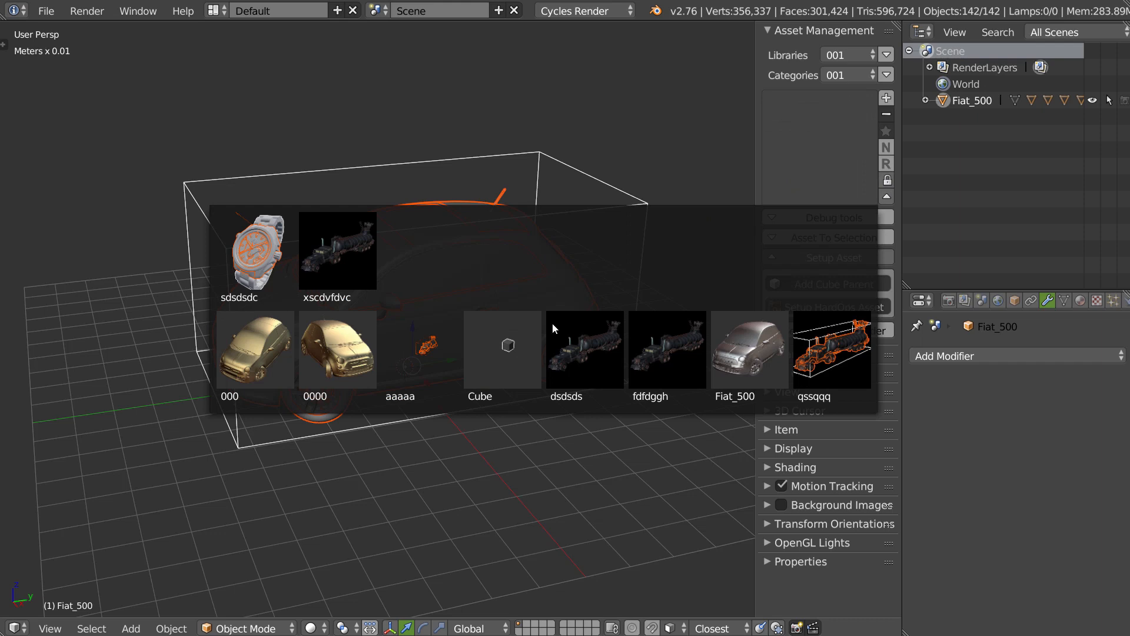
click(887, 196)
Step: Expand the Fiat_500 hierarchy and start adding the selected car as a new asset named fiat
middle_drag(505, 230, 545, 236)
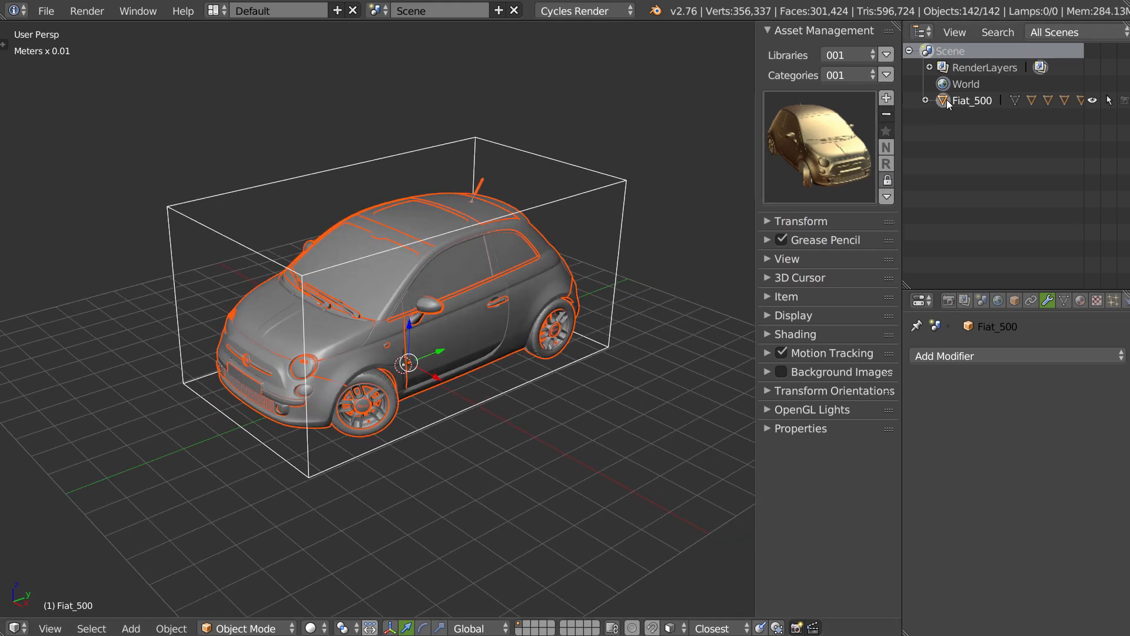
click(926, 100)
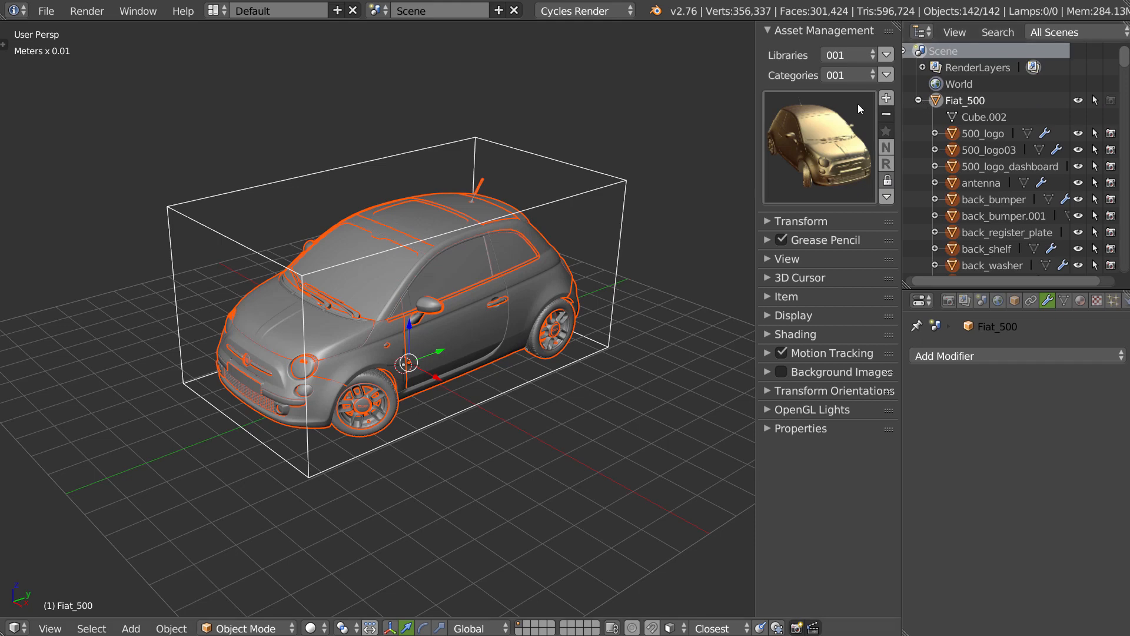
click(886, 97)
click(788, 120)
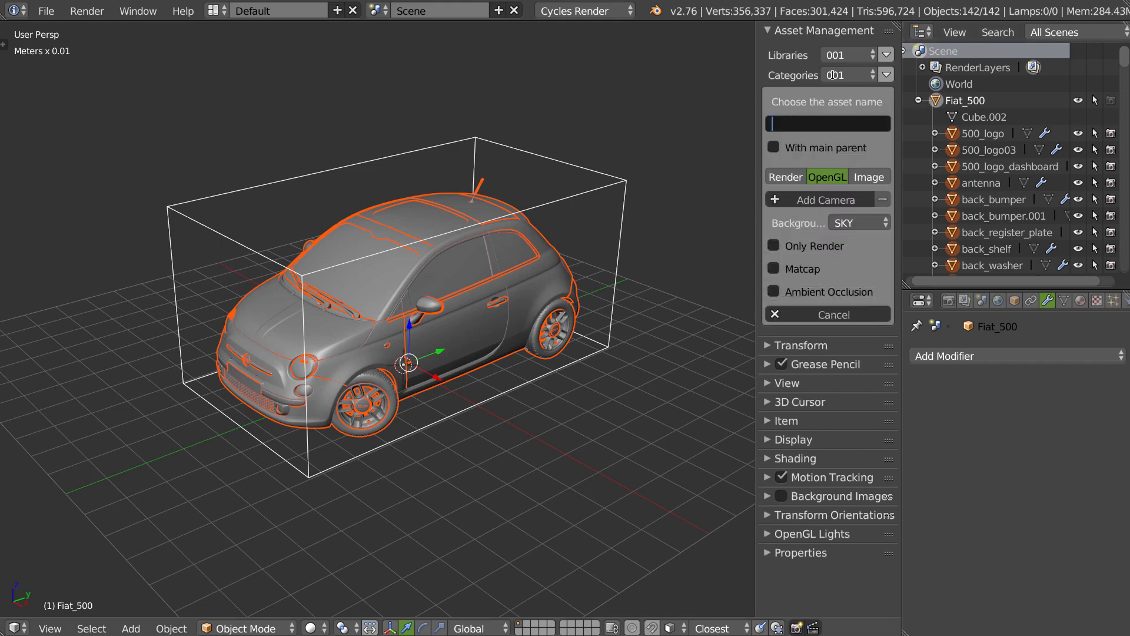
key(Return)
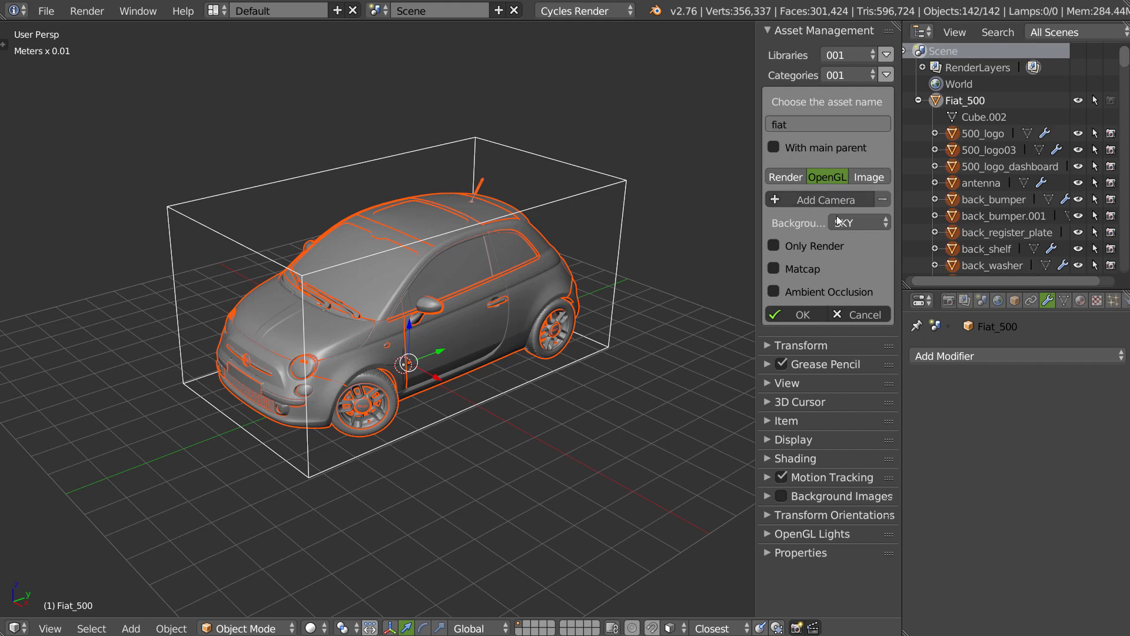
Step: Use the on-disk image fiat_500_420.jpg as the thumbnail, save the asset without main parent, and check it in the library previews
click(870, 177)
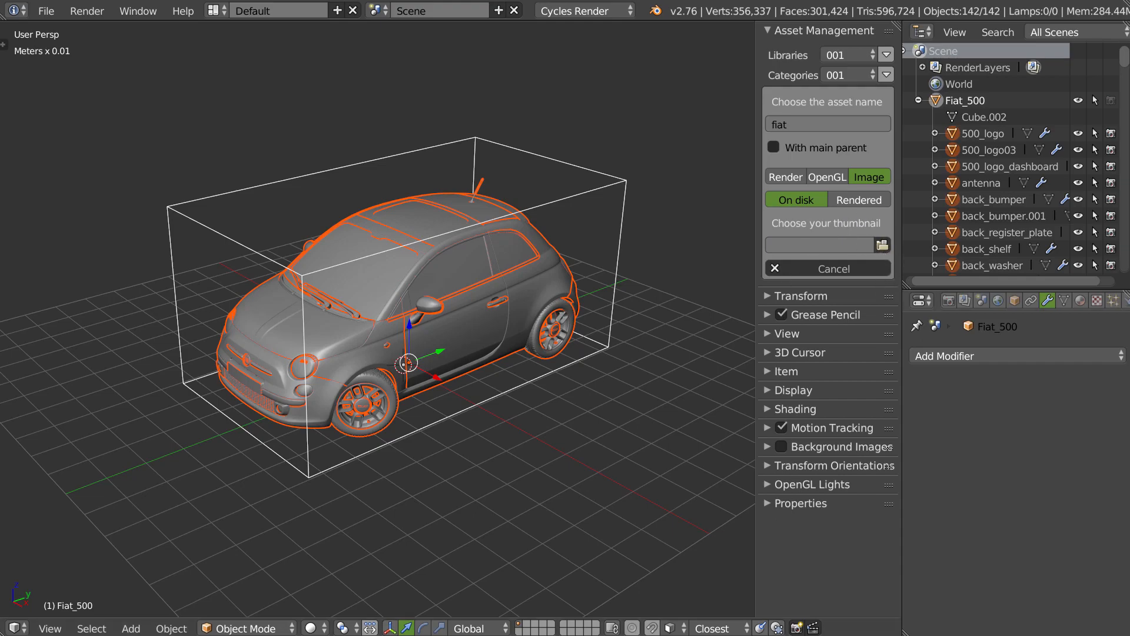
click(882, 245)
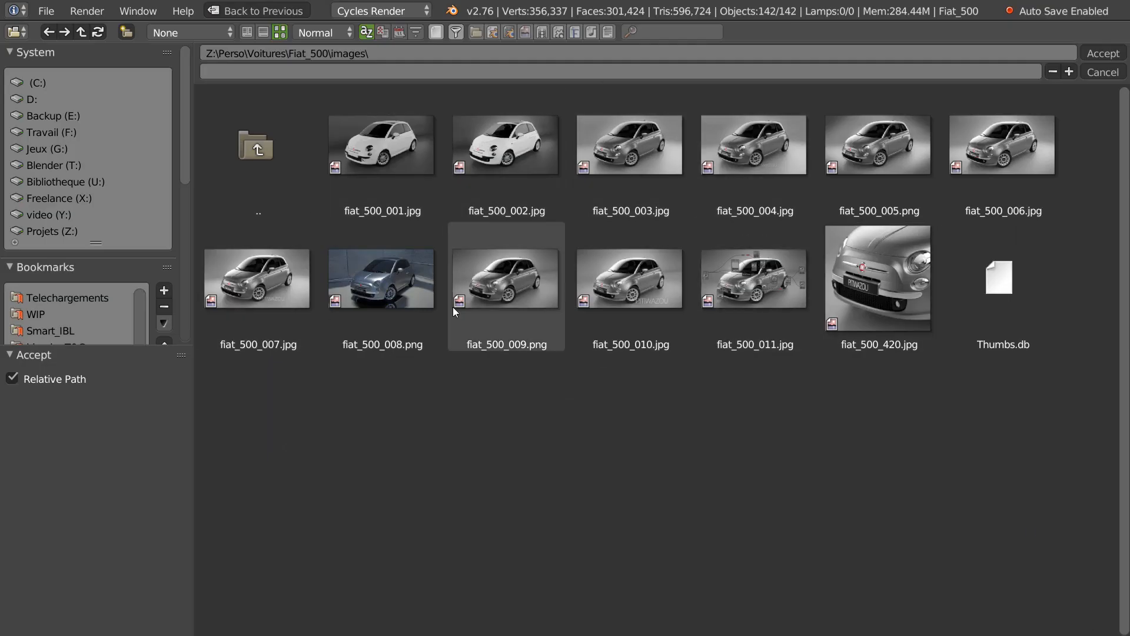
click(887, 300)
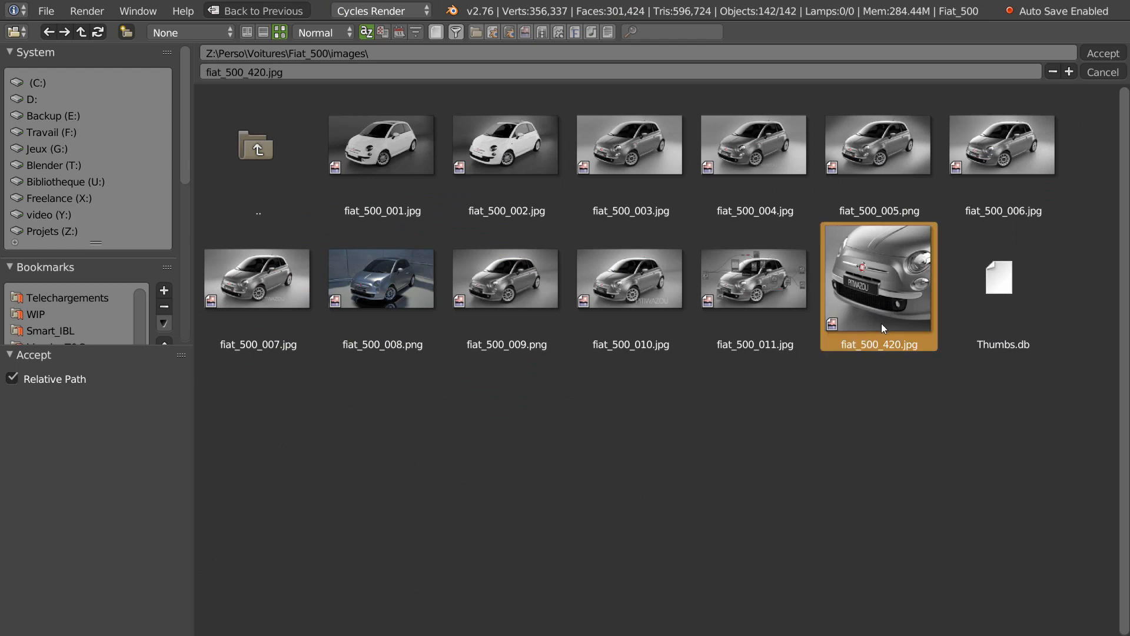
click(1100, 55)
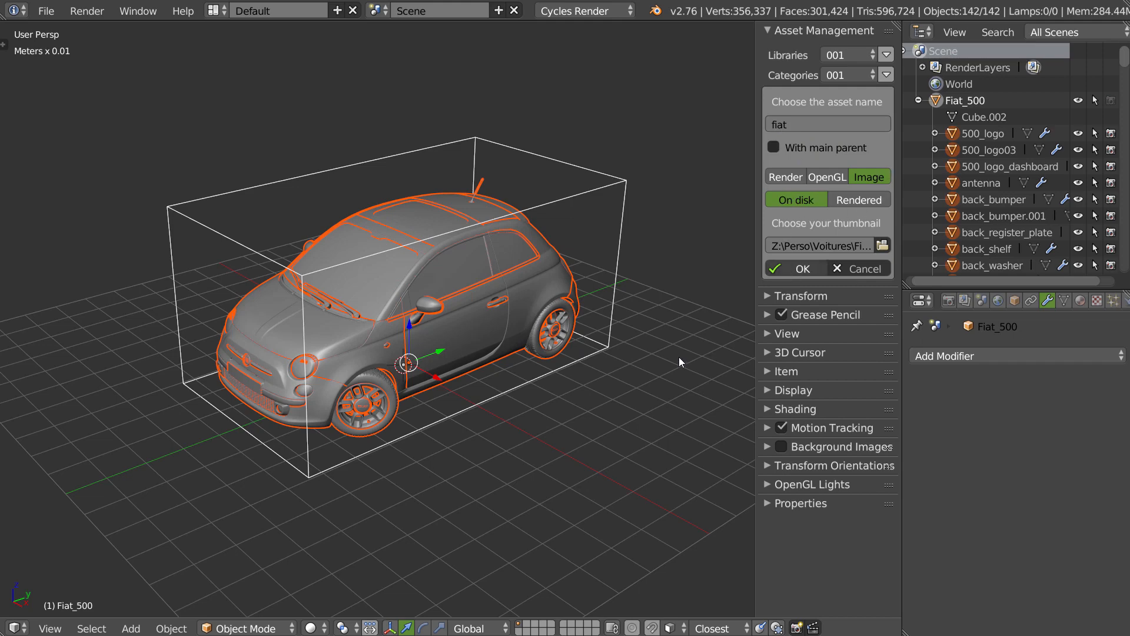
click(802, 149)
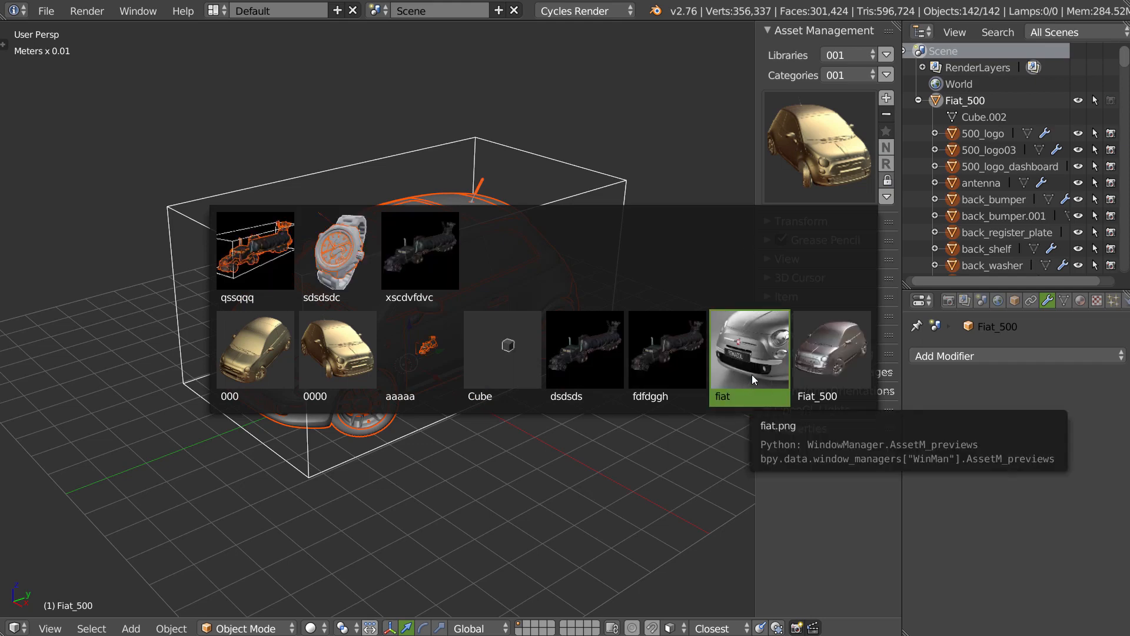
key(Escape)
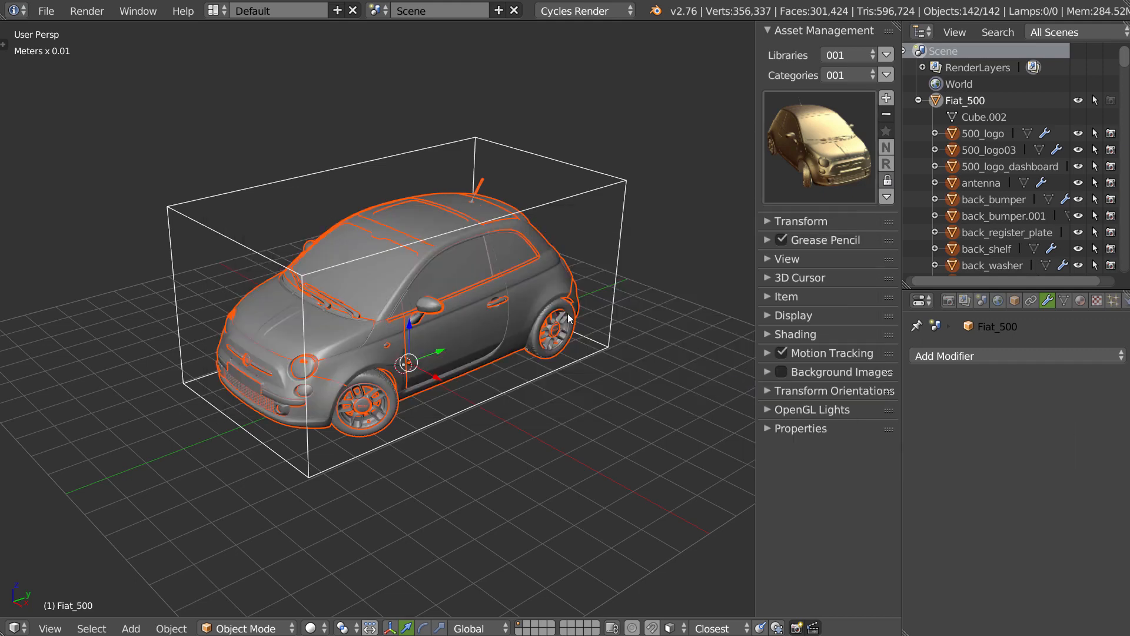
Step: Start a new Blender file and delete the default cube
middle_drag(567, 314, 573, 294)
click(46, 10)
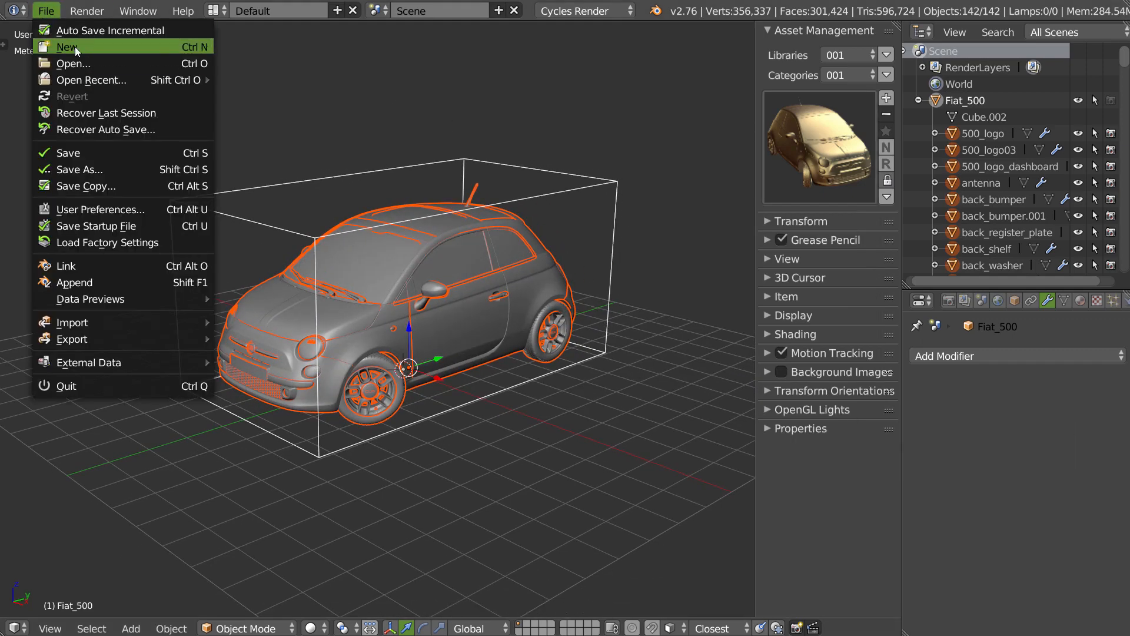
click(75, 47)
click(80, 50)
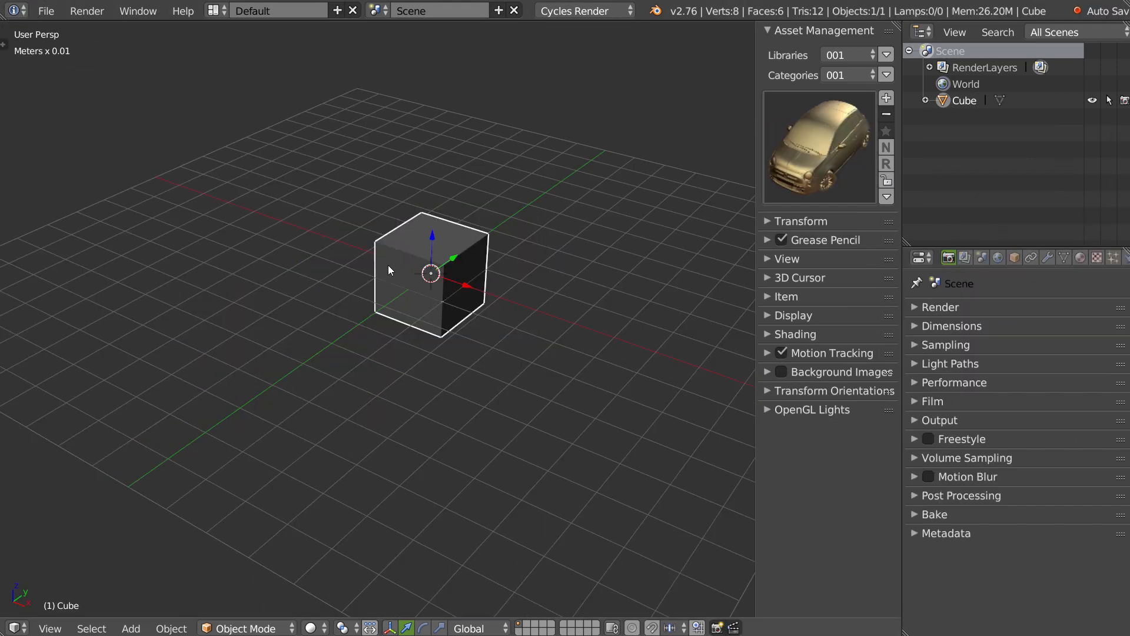
key(Delete)
Step: Import the fiat asset from library 001 and expand Fiat_500 in the object hierarchy to inspect its child objects
click(831, 177)
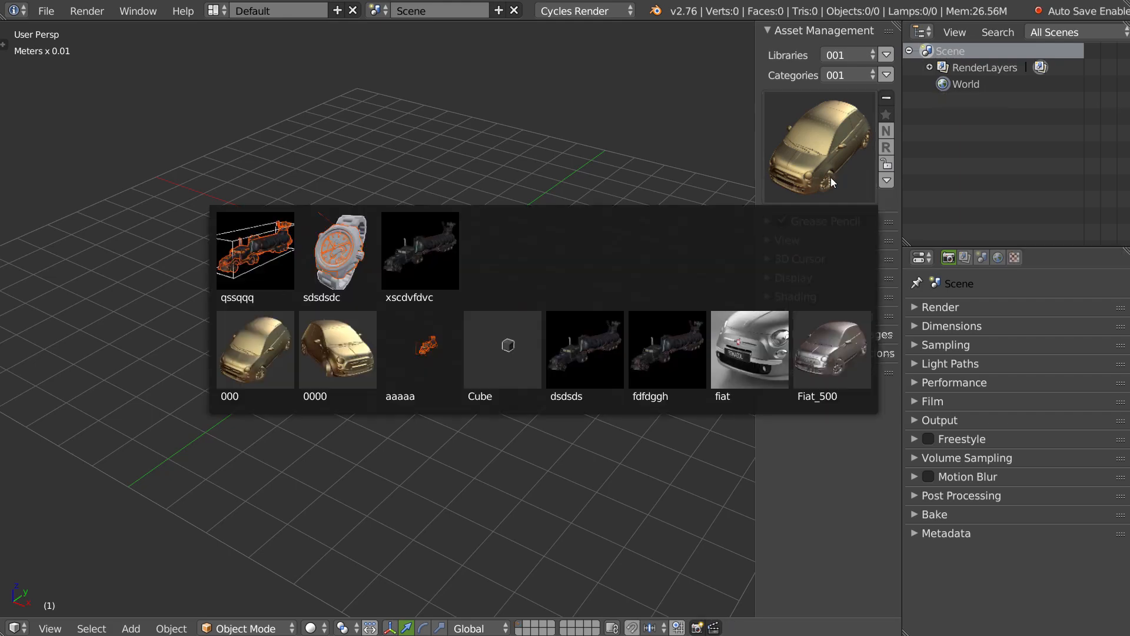
click(753, 349)
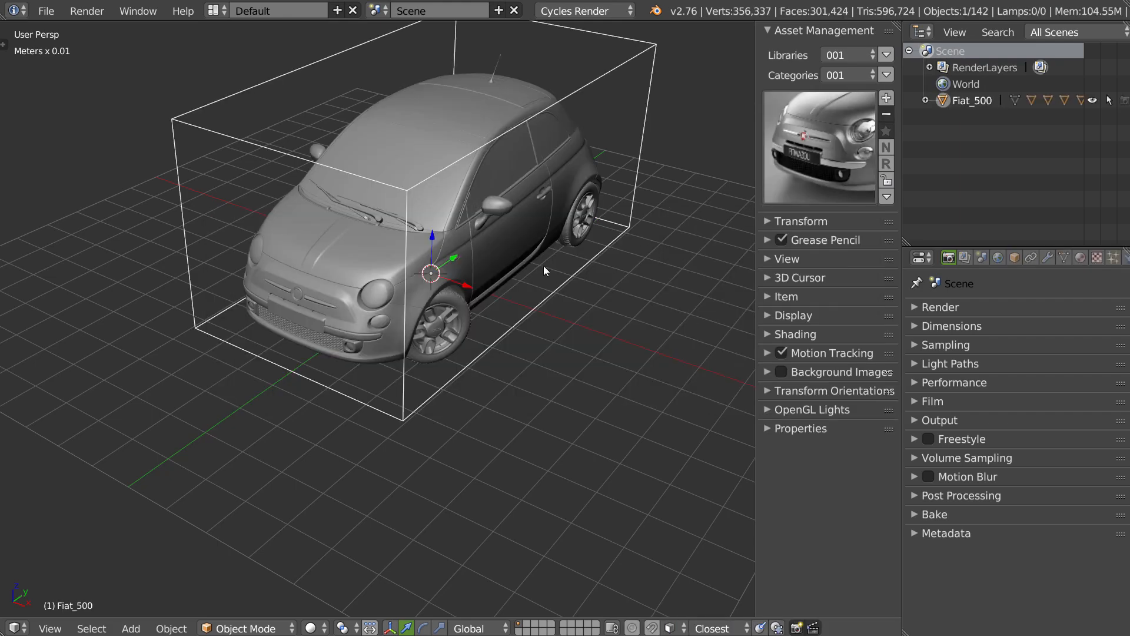
middle_drag(542, 266, 579, 199)
click(925, 100)
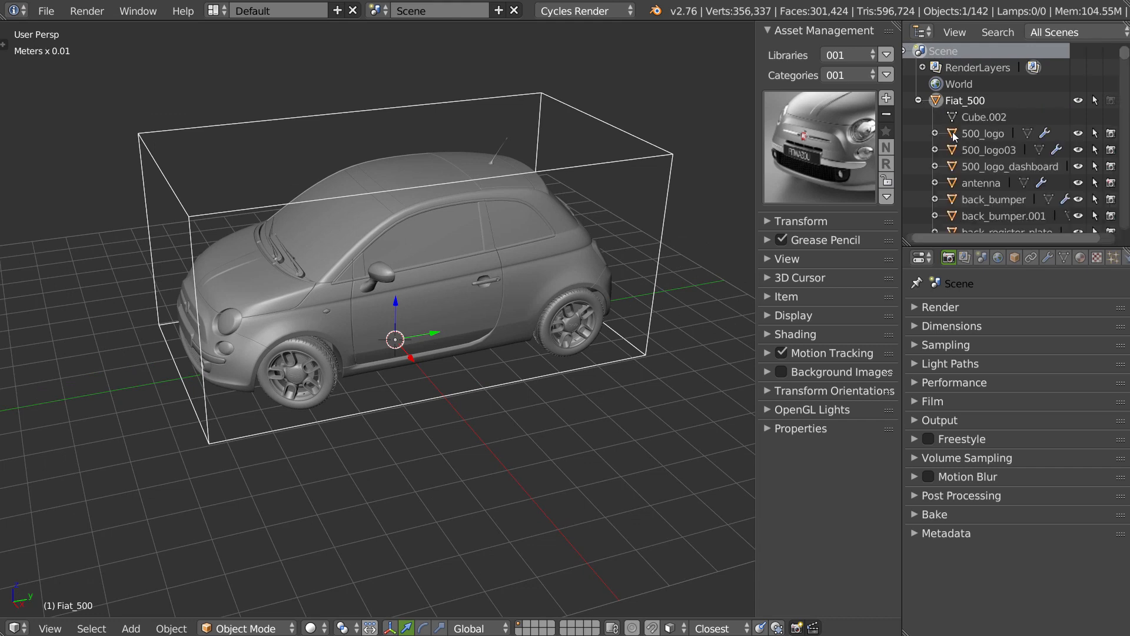
scroll(955, 137, down, 3)
scroll(954, 137, up, 2)
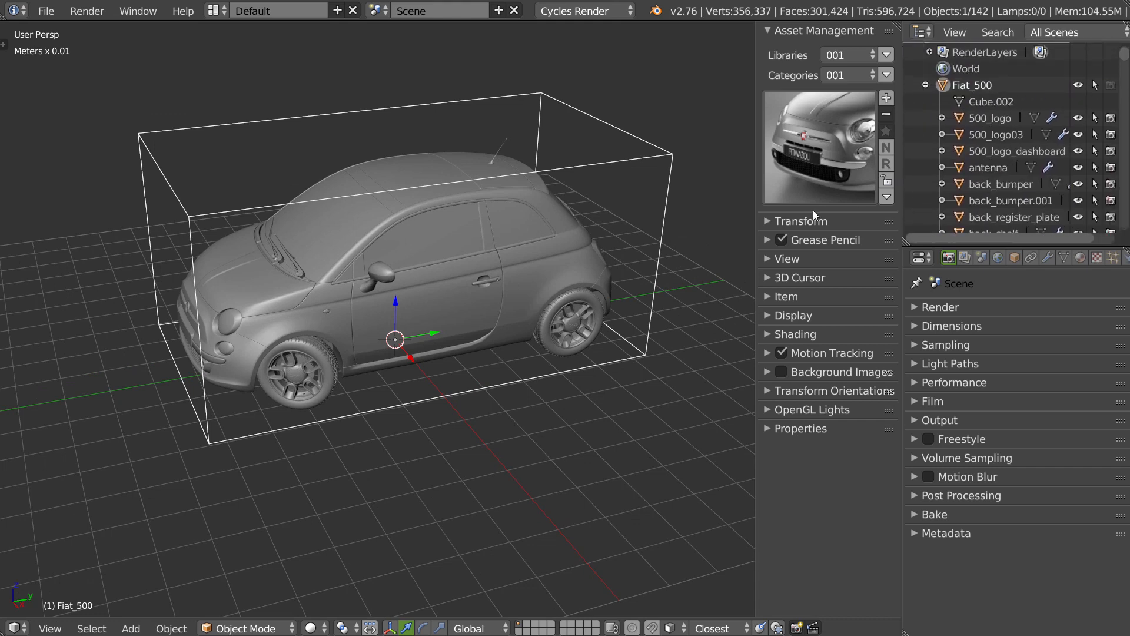
Step: Switch the asset library to Renders and choose its studio setup category
click(836, 56)
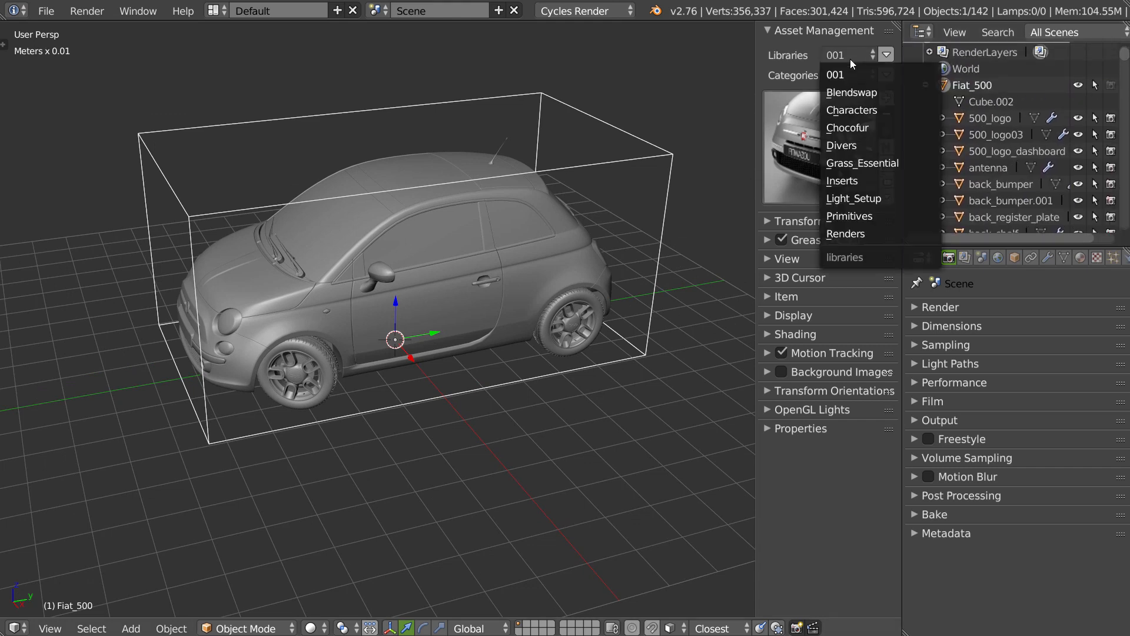
click(853, 233)
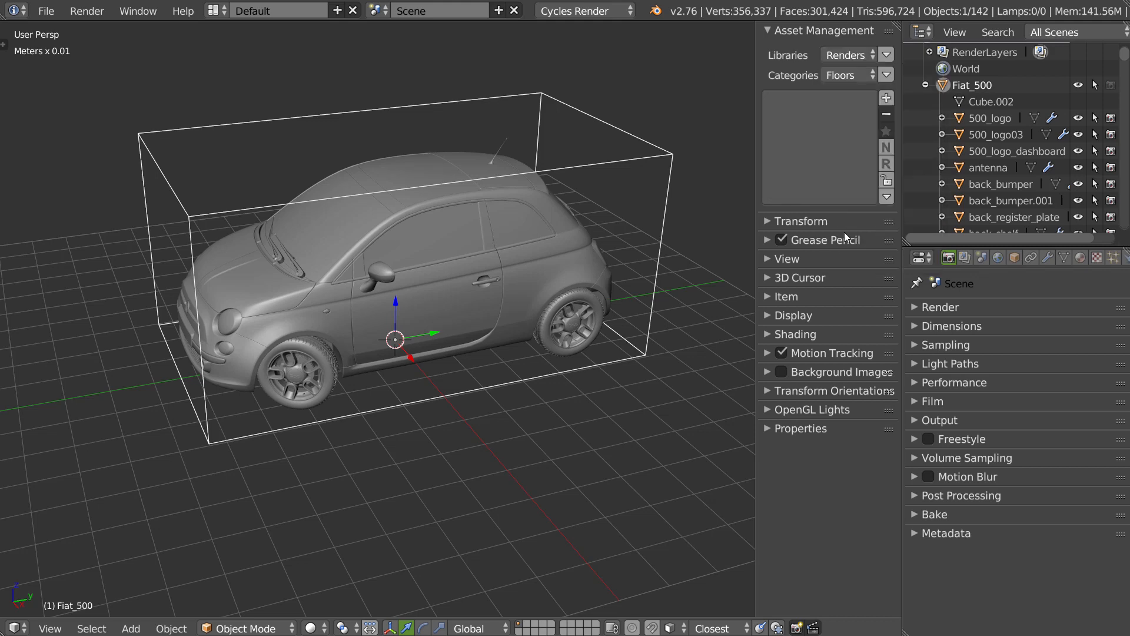
click(839, 75)
click(843, 39)
Step: Browse the studio setup previews, unlock asset importing, and import Setup_01 into the car scene
click(875, 181)
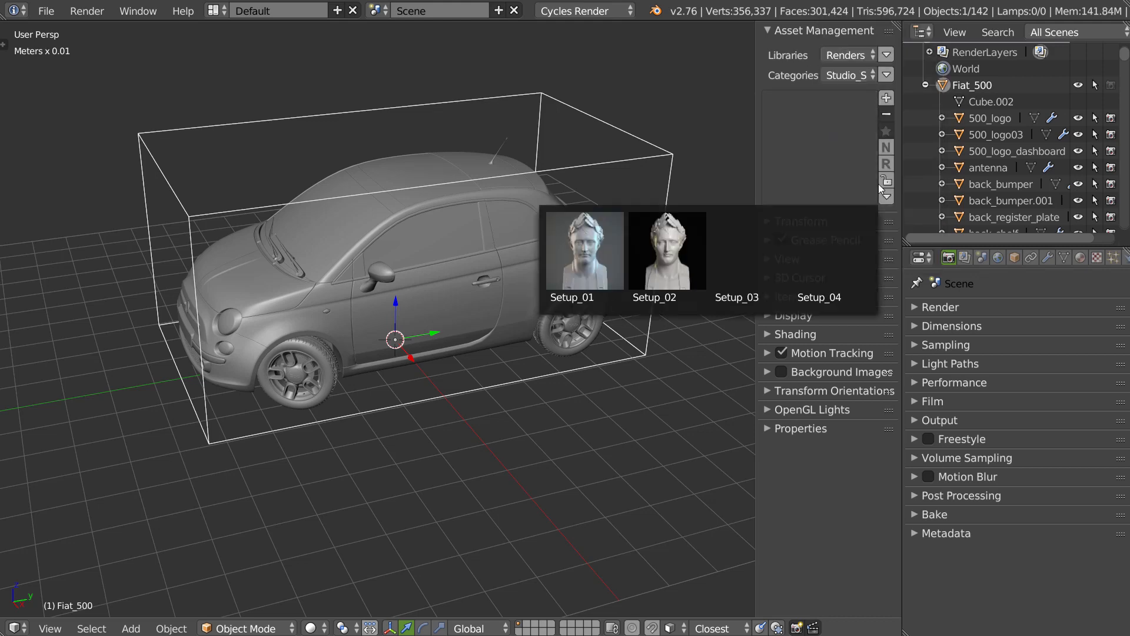
click(835, 180)
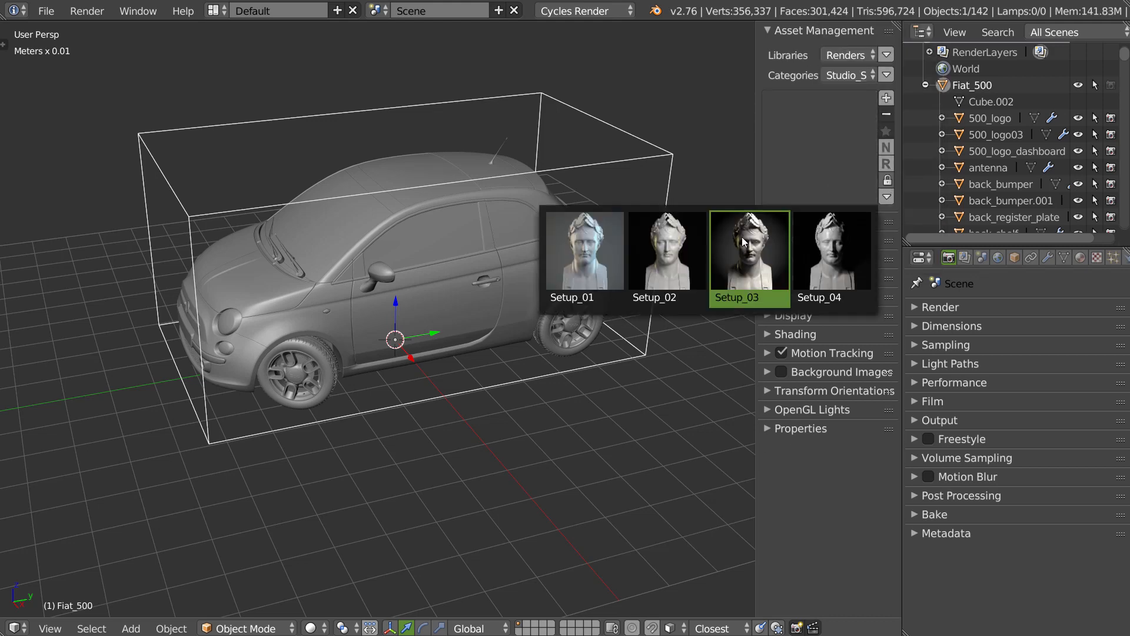
click(579, 262)
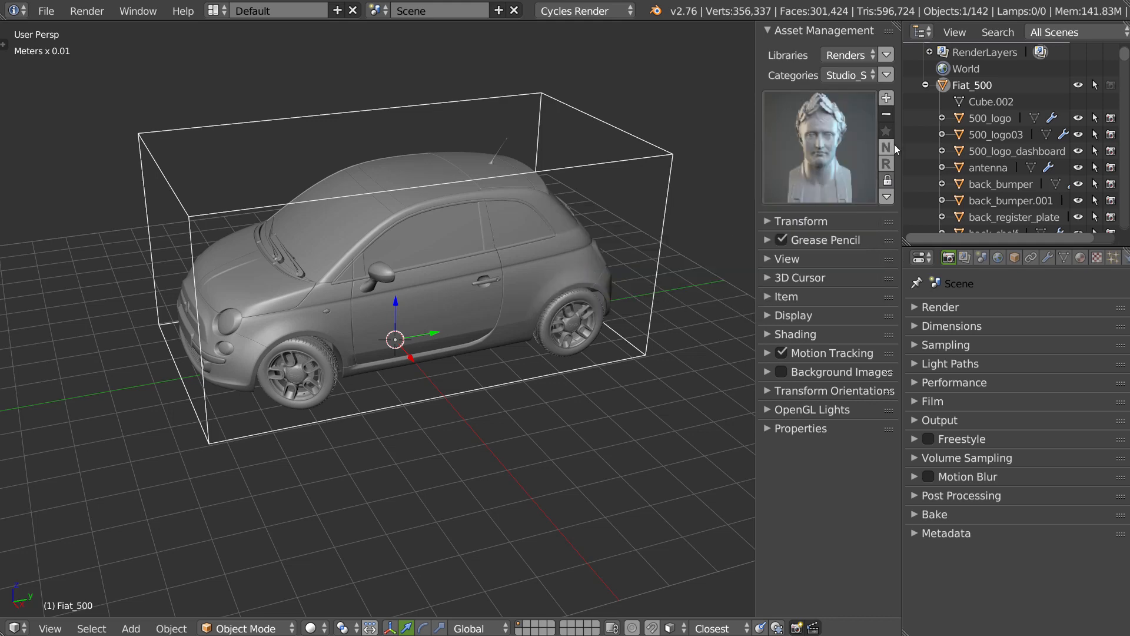
click(872, 184)
click(584, 252)
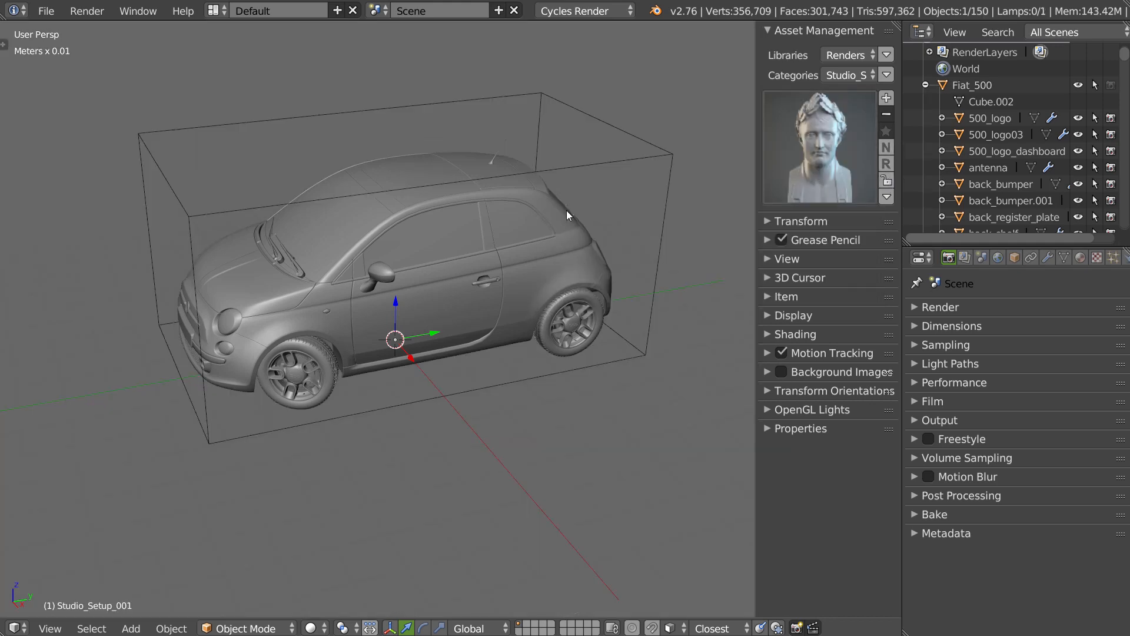
Step: Scale the car up by its Fiat_500 parent cube to suit the studio floor, and rotate it about -36° around global Z
ctrl+click(943, 86)
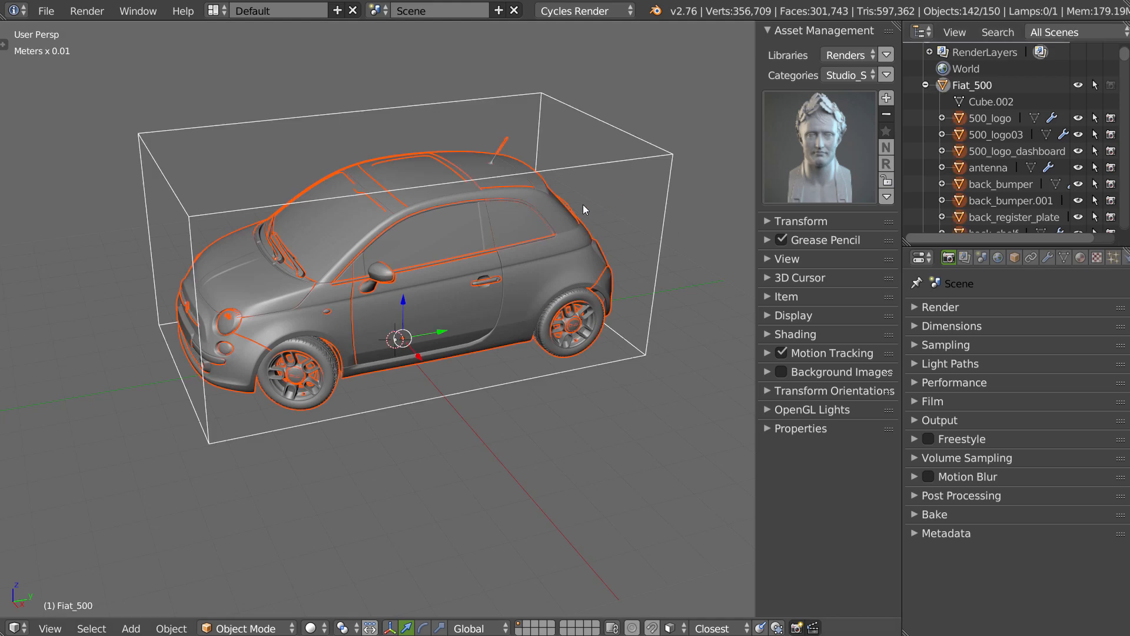
scroll(583, 206, down, 11)
shift+middle_drag(658, 197, 525, 312)
scroll(565, 250, down, 4)
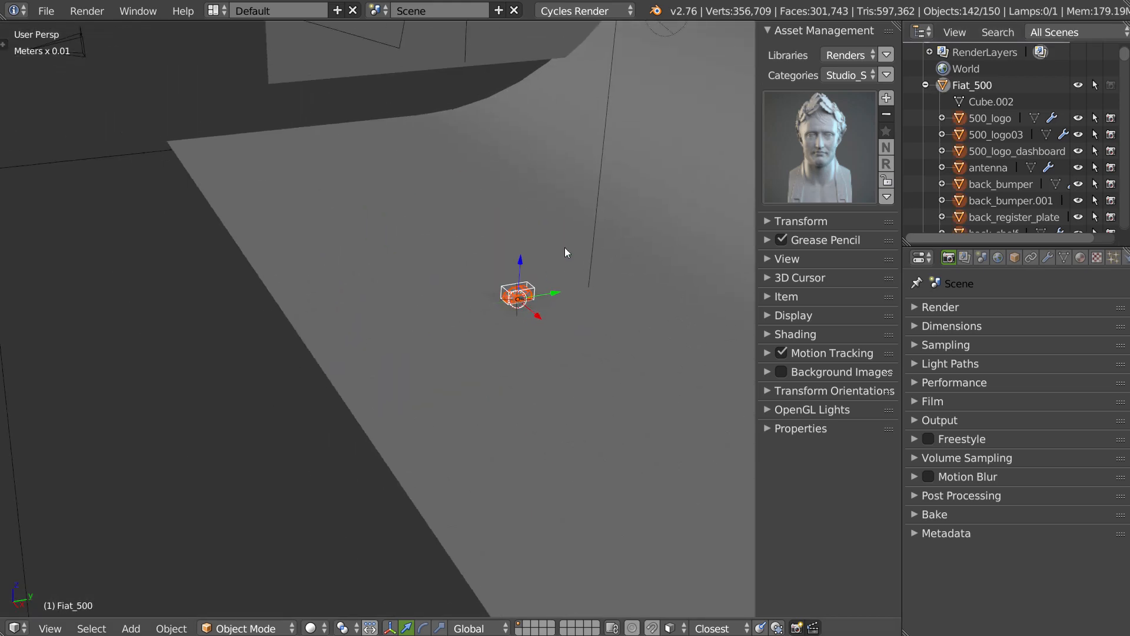
scroll(607, 247, down, 3)
shift+middle_drag(595, 259, 540, 284)
key(s)
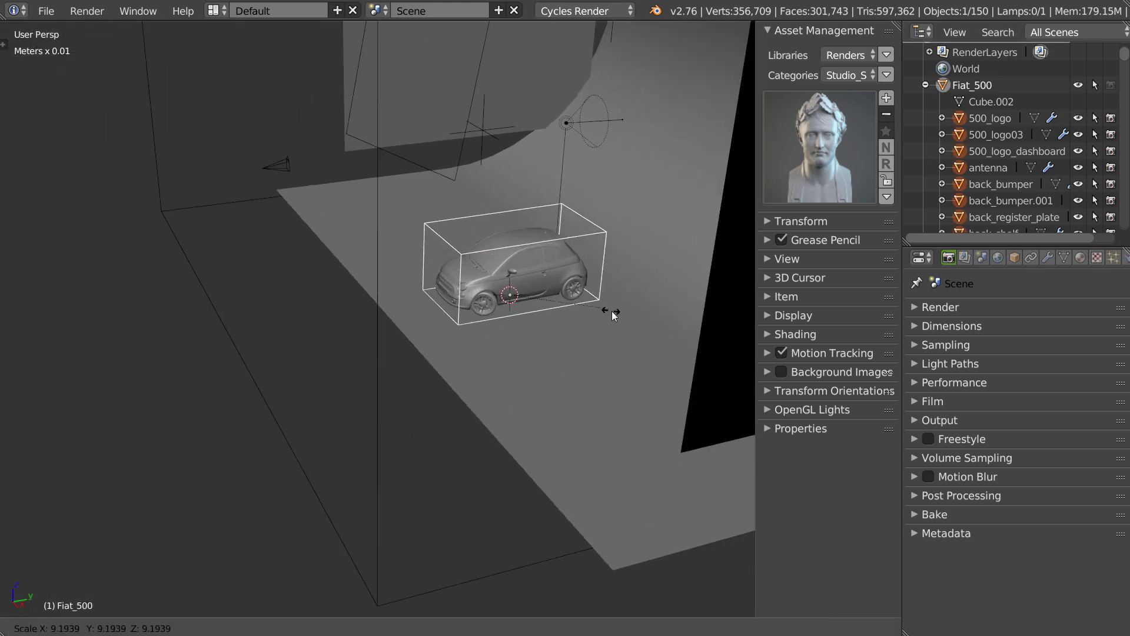
click(649, 321)
key(r)
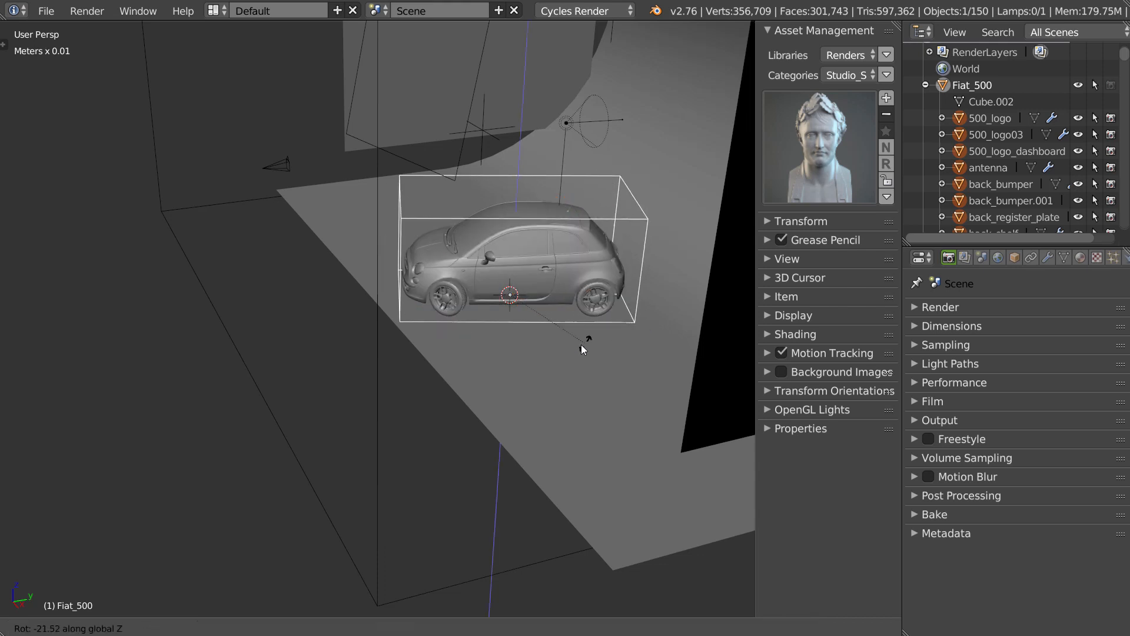
click(565, 353)
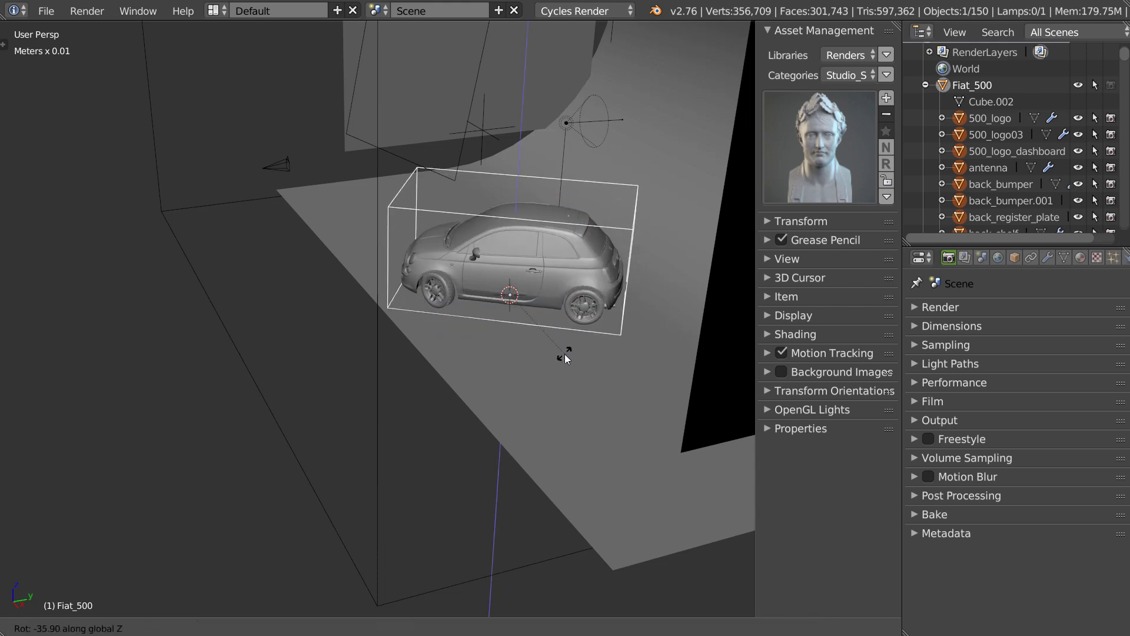
Step: Take Camera_Setup_001 out of the Studio_Setup_001 parent and collapse the car and studio hierarchies
right_click(277, 161)
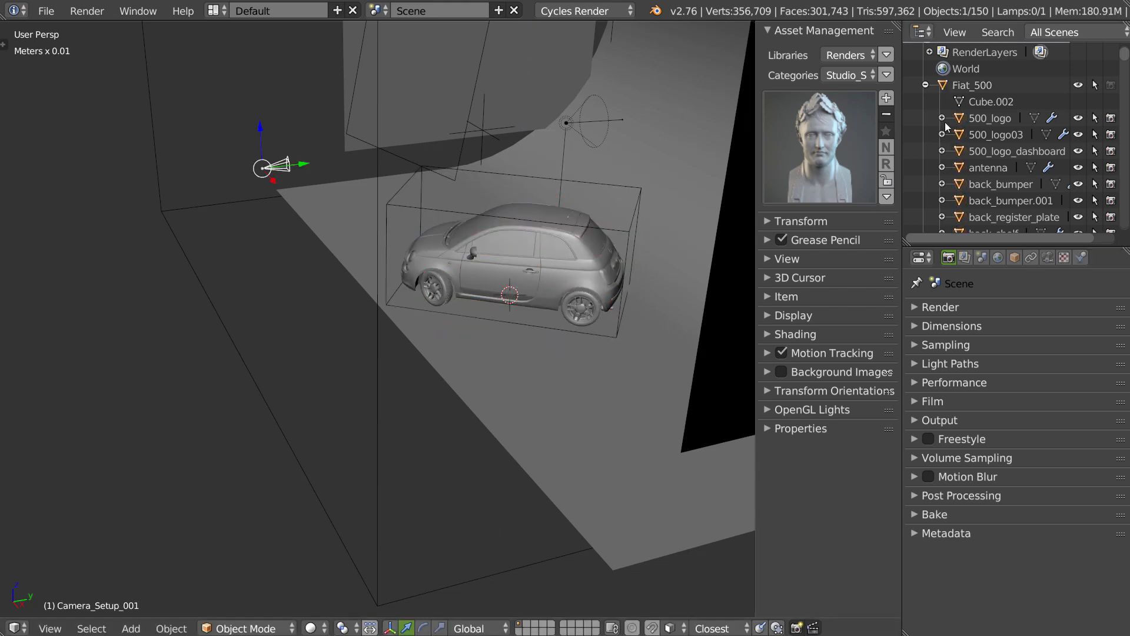
click(925, 85)
click(925, 102)
scroll(1022, 72, down, 2)
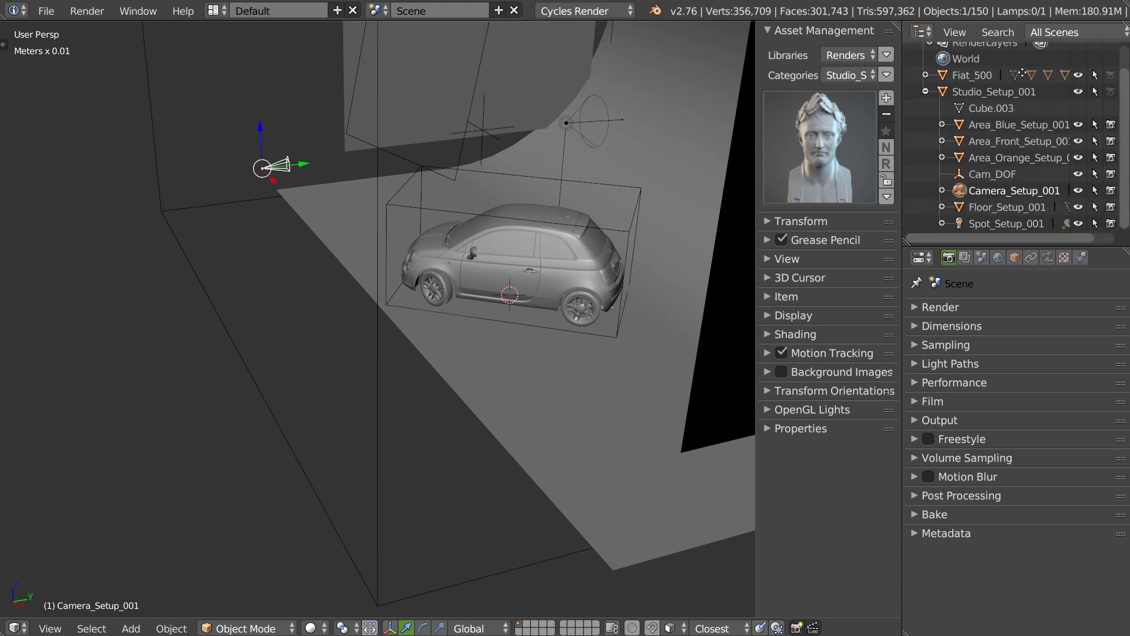
drag(960, 190, 912, 164)
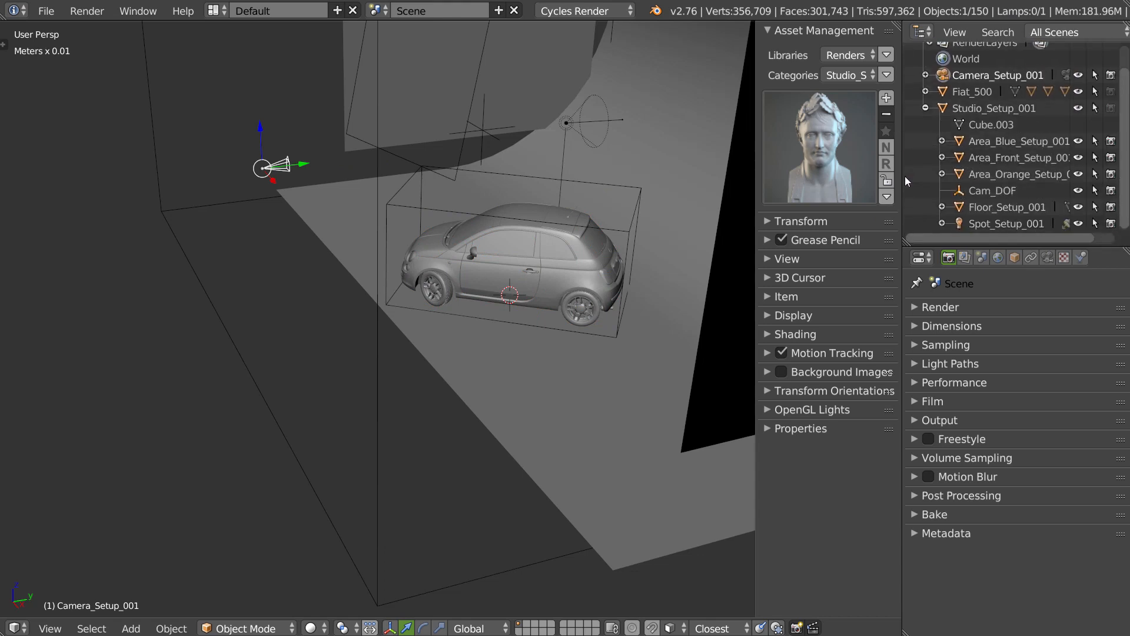
click(926, 108)
Step: Look through Camera_Setup_001 and reposition it to frame the car from a raised front three-quarter angle
key(KP_0)
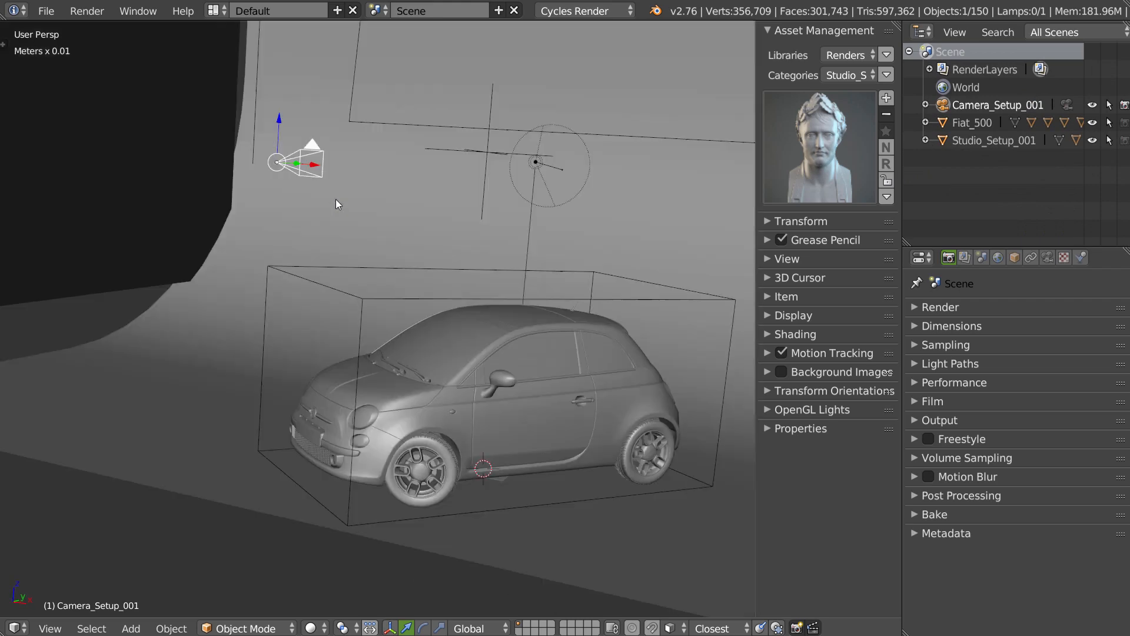
shift+middle_drag(468, 250, 473, 204)
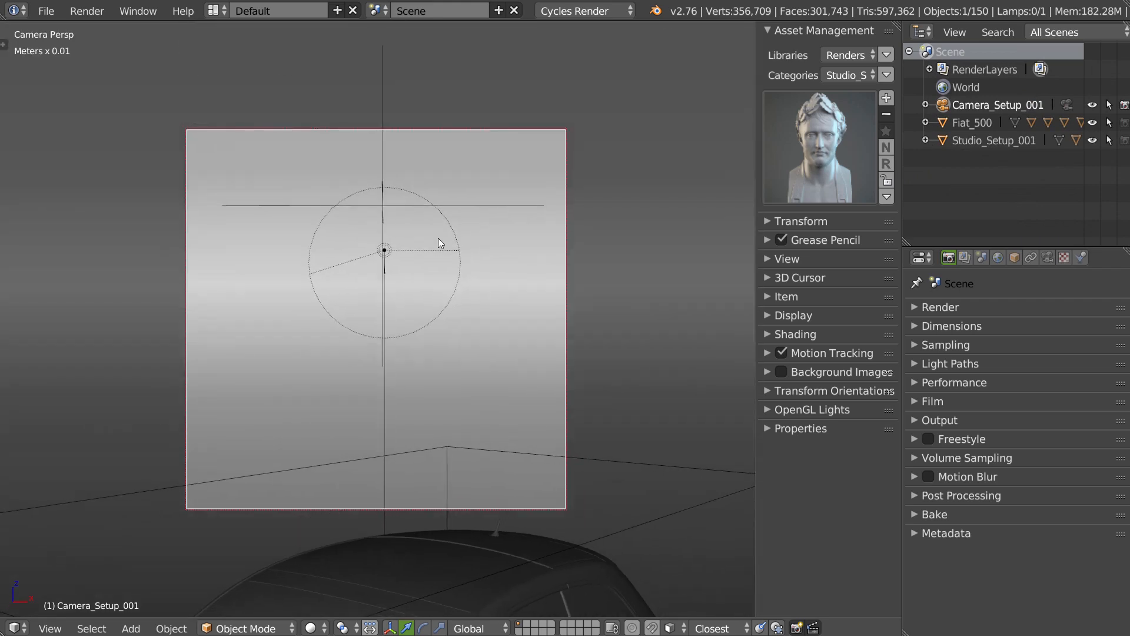
shift+middle_drag(438, 238, 458, 143)
shift+middle_drag(434, 289, 440, 216)
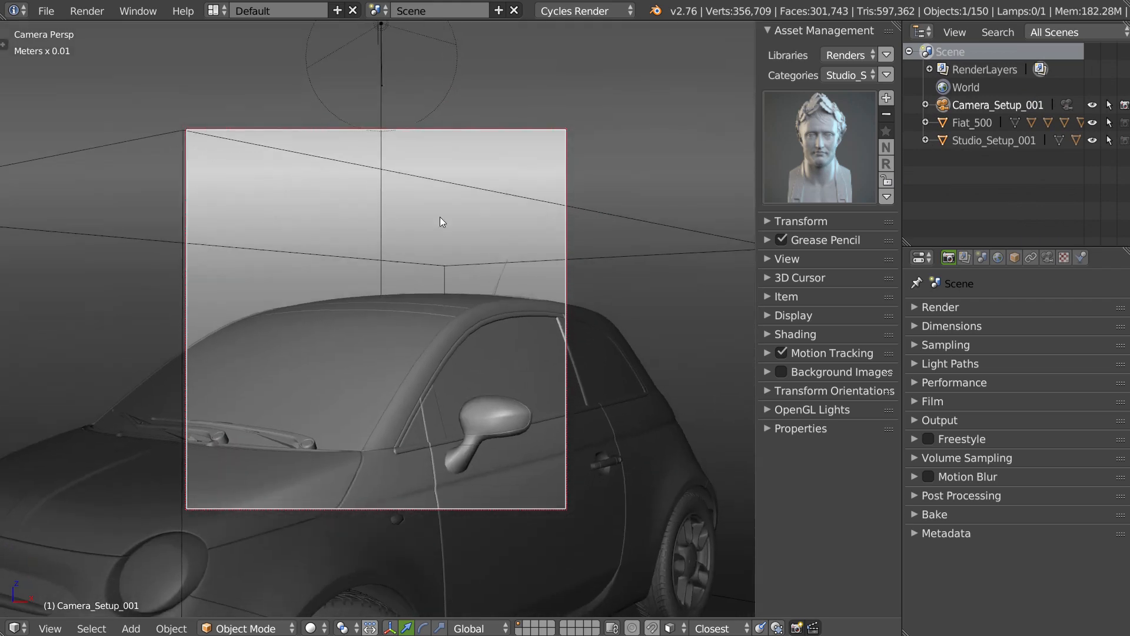
right_click(421, 373)
middle_drag(428, 288, 440, 326)
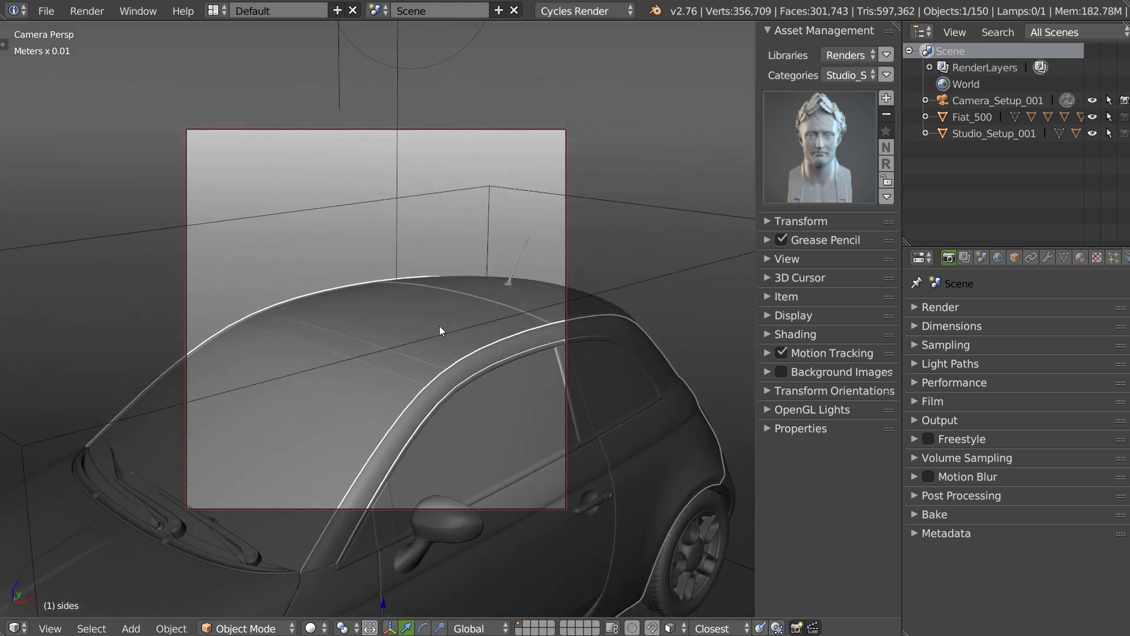
scroll(421, 366, down, 2)
shift+middle_drag(422, 366, 486, 255)
scroll(486, 255, down, 3)
mouse_move(429, 338)
shift+middle_down()
mouse_move(453, 324)
mouse_move(441, 331)
shift+middle_up()
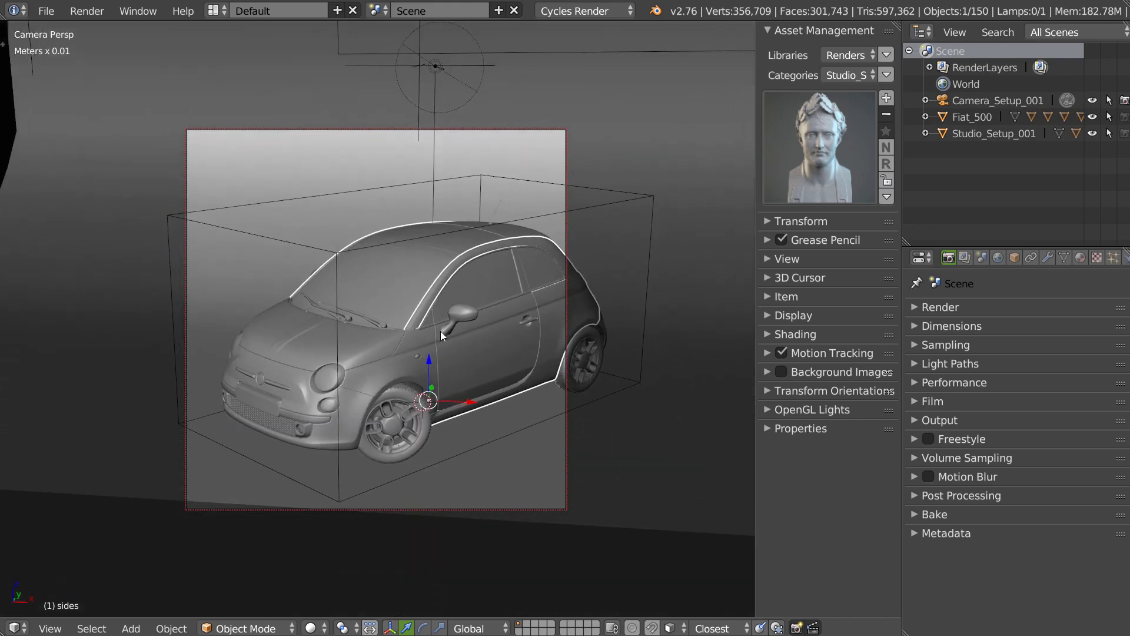
scroll(484, 285, up, 1)
shift+middle_drag(484, 285, 456, 302)
Step: Set the render resolution to 720 × 480 px
click(918, 307)
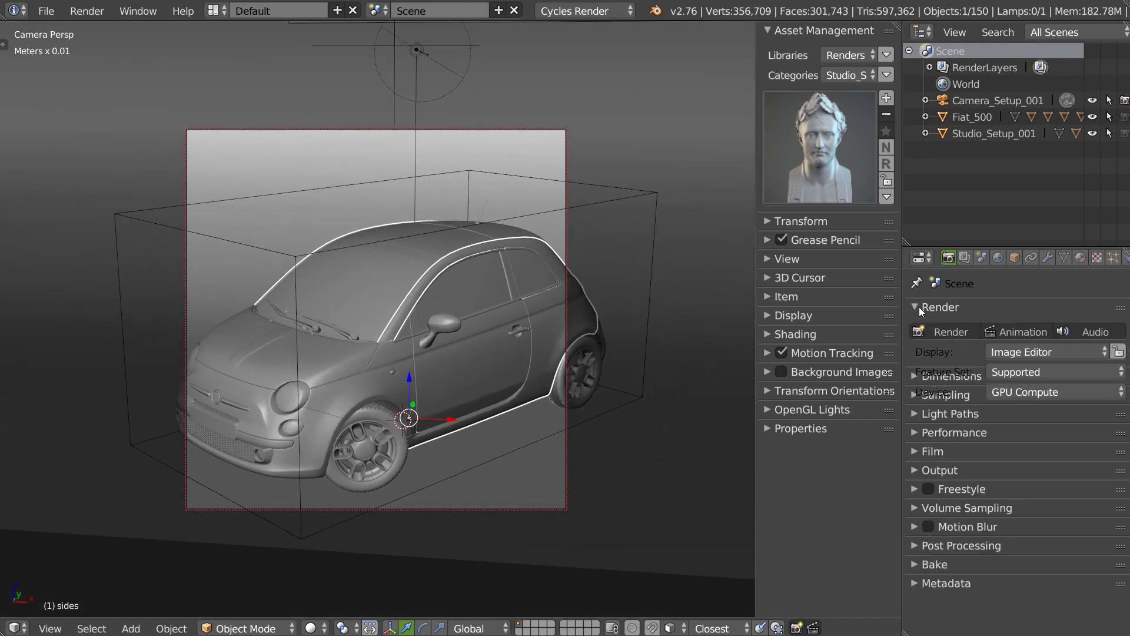
click(931, 414)
click(928, 308)
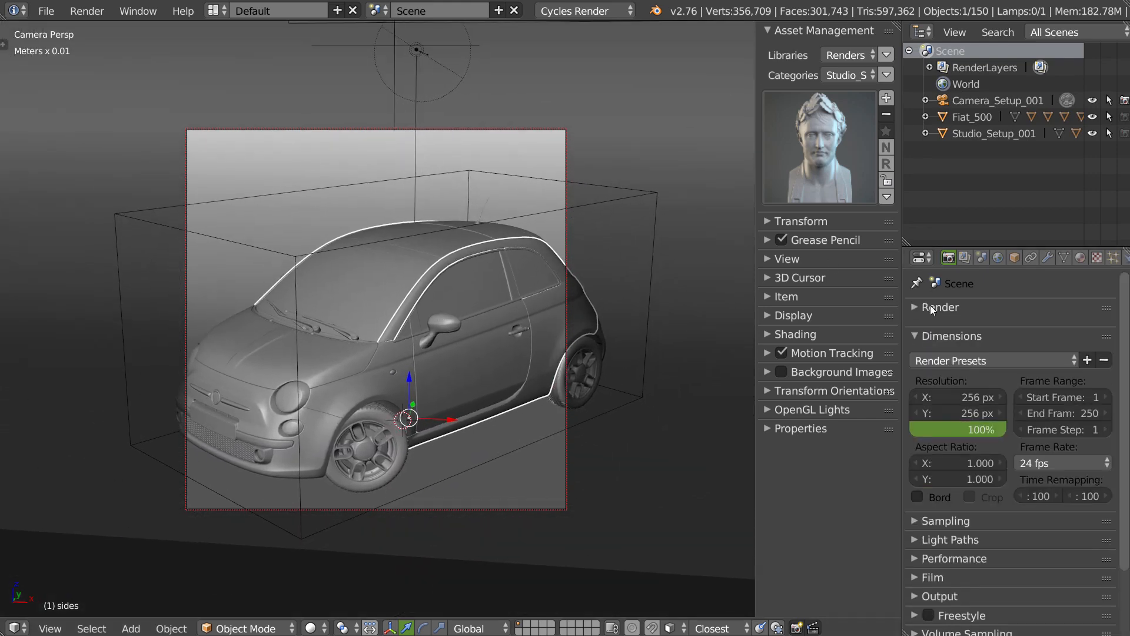
click(949, 387)
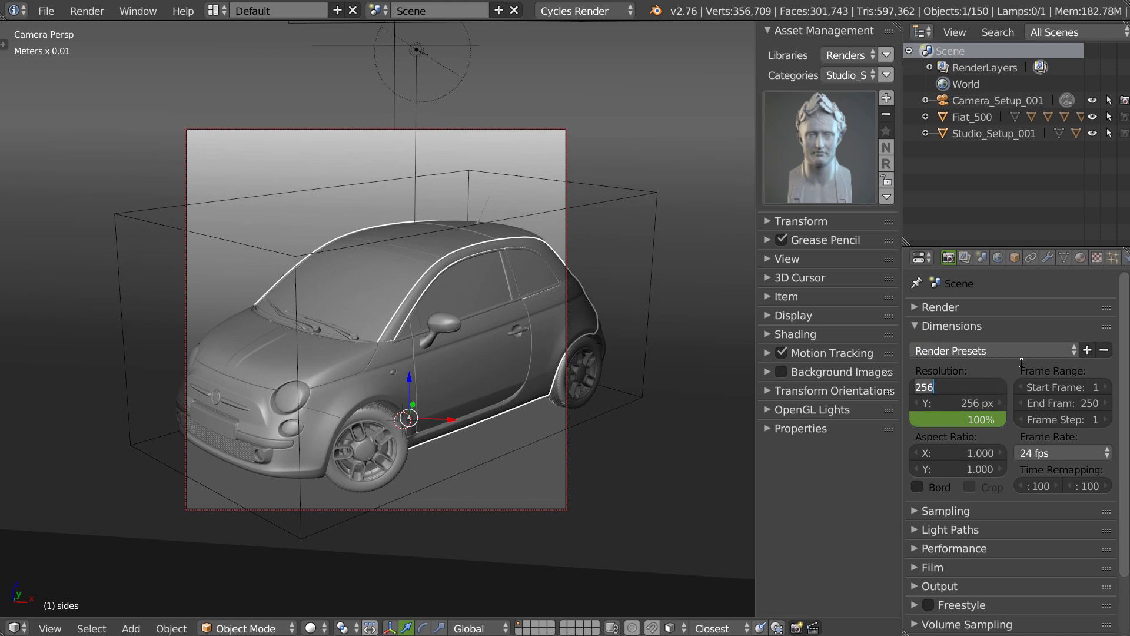
text(720)
key(BackSpace)
key(BackSpace)
key(BackSpace)
text(720)
key(Tab)
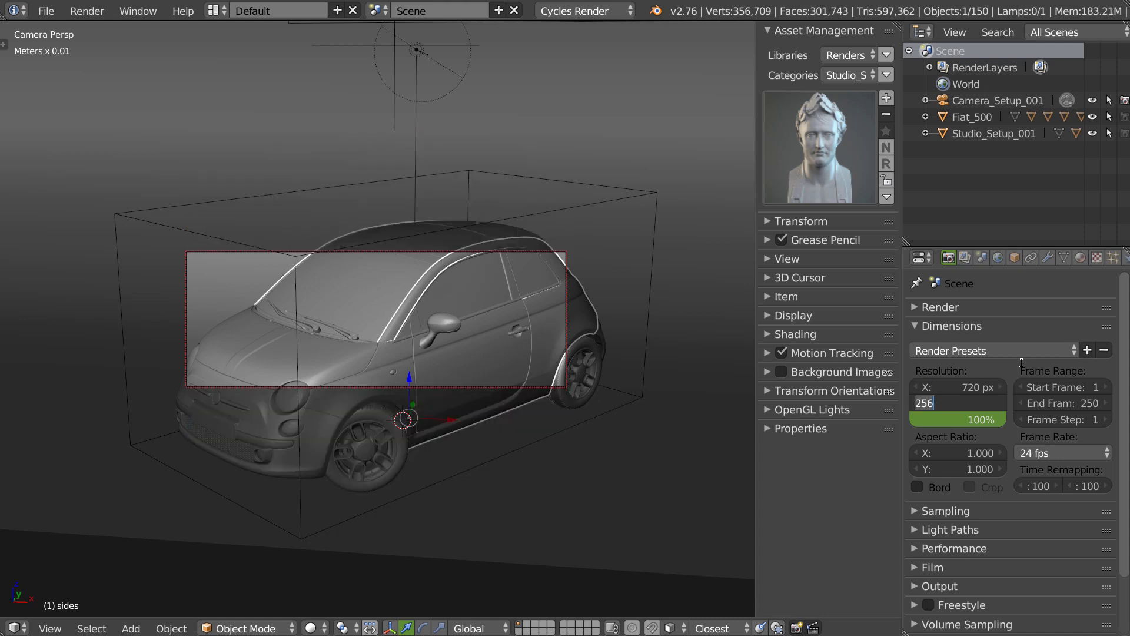
text(480)
key(Return)
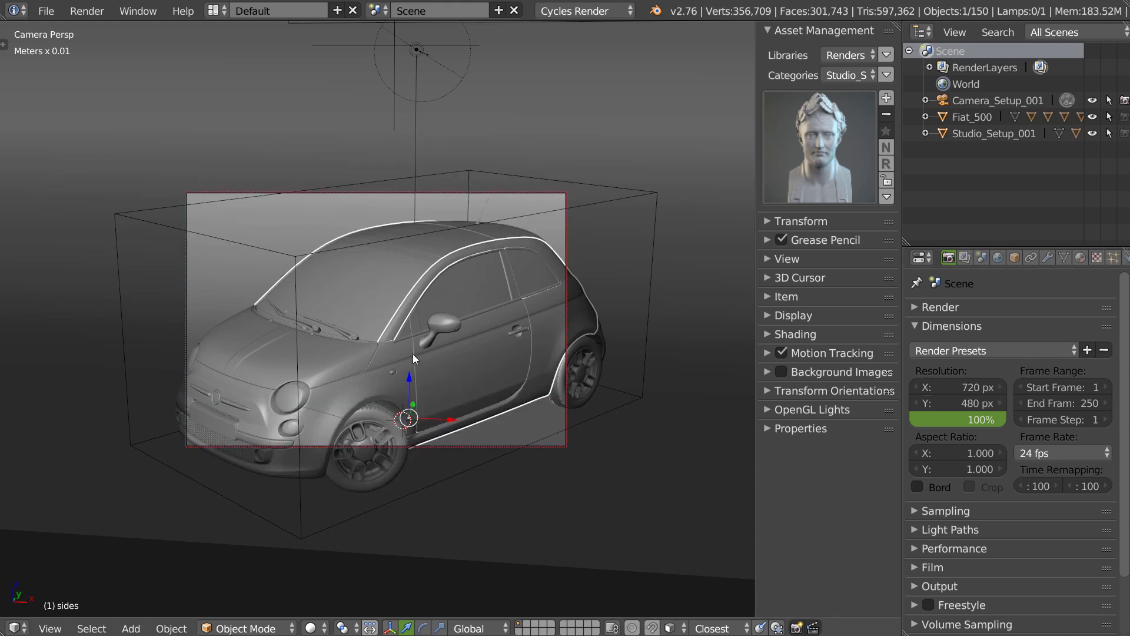
Step: Pull the camera back and recentre it so the whole car fits inside the frame
ctrl+middle_drag(412, 354, 312, 418)
shift+middle_drag(426, 361, 333, 393)
shift+middle_drag(384, 368, 386, 362)
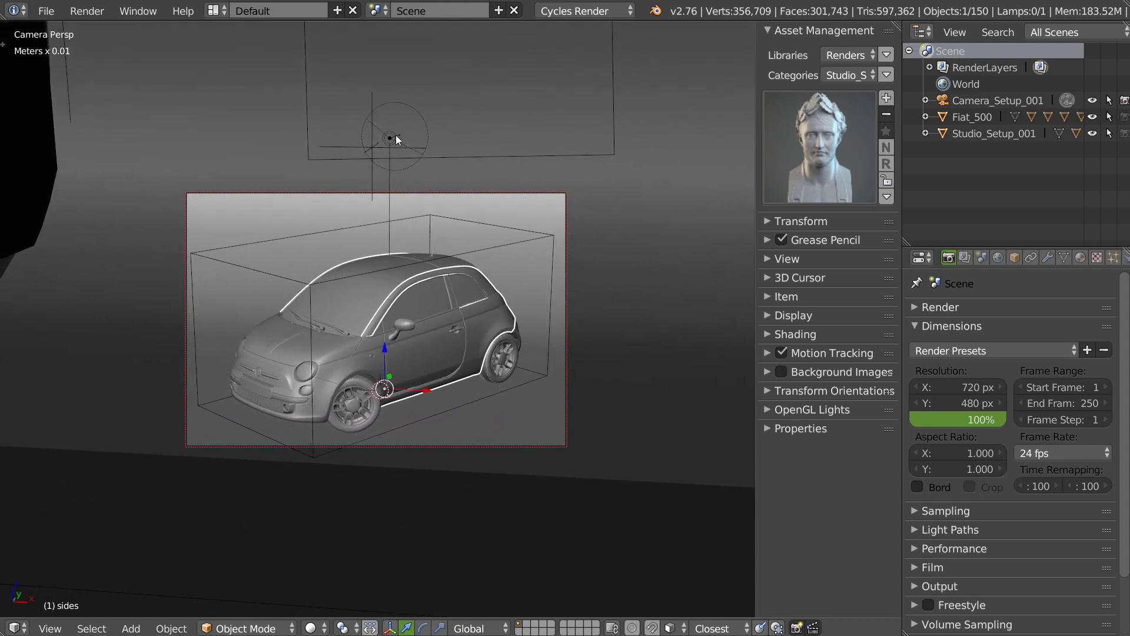
Step: Lower the Spot_Setup_001 lamp to just above the car roof and switch the viewport to rendered shading
right_click(396, 137)
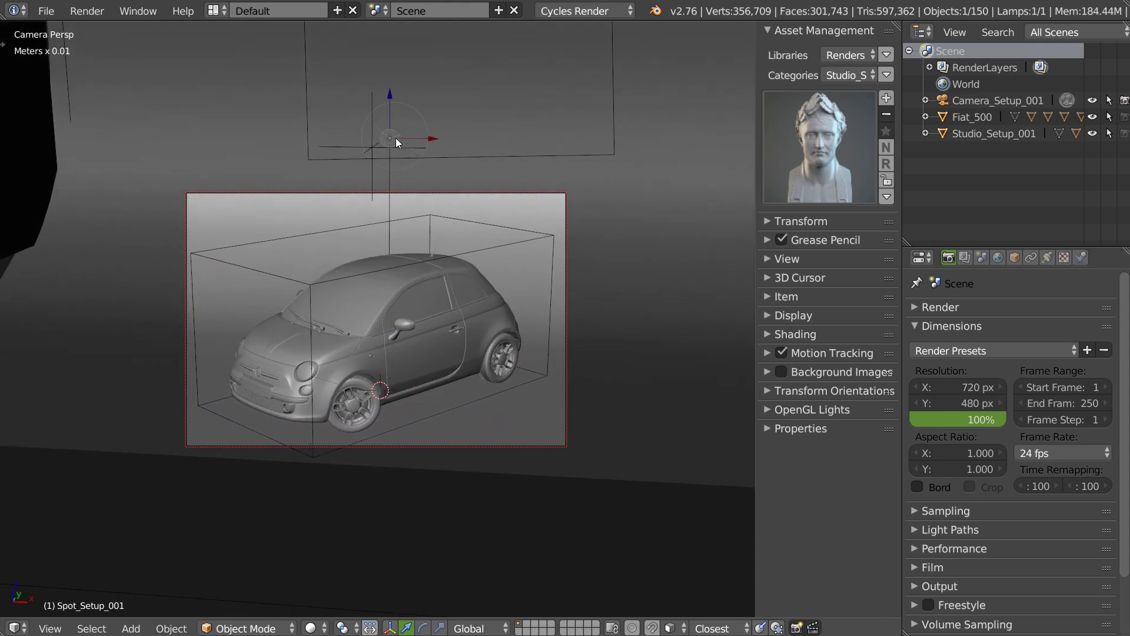
drag(391, 91, 394, 217)
key(z)
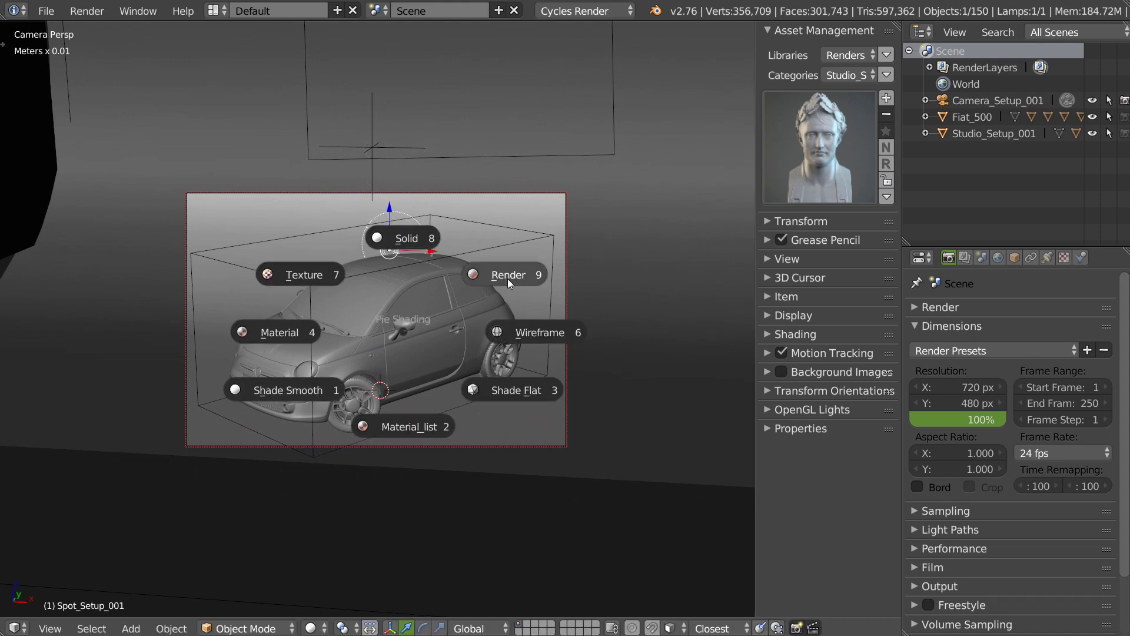
key(9)
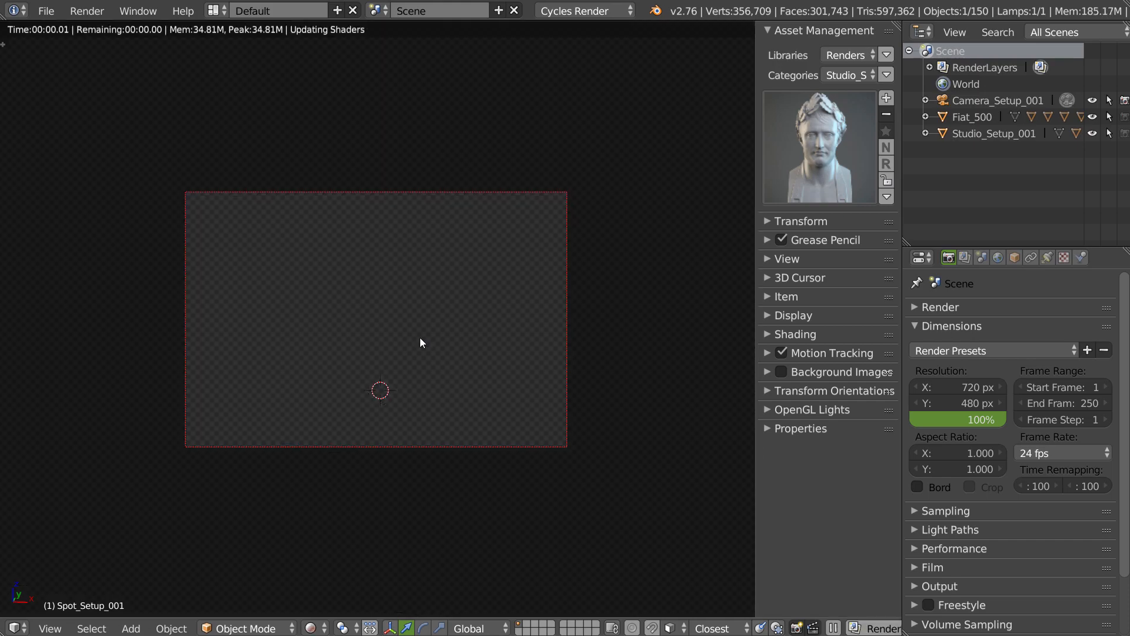
Step: Restrict the rendered preview to the camera border and orbit the camera slightly around the car
key(w)
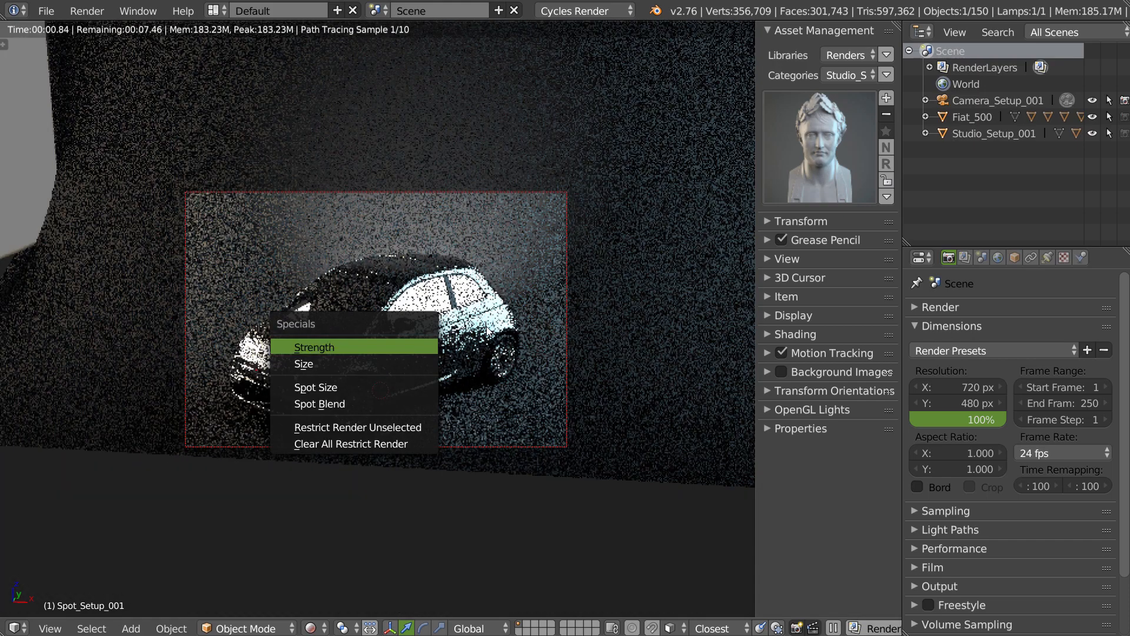
key(Escape)
key(q)
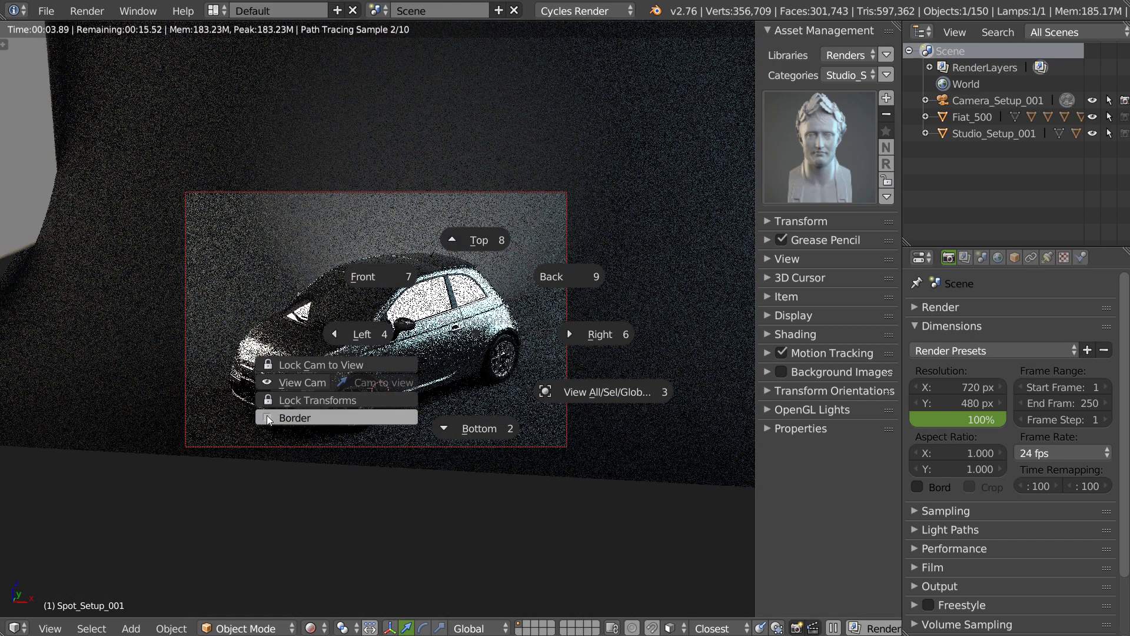
click(264, 418)
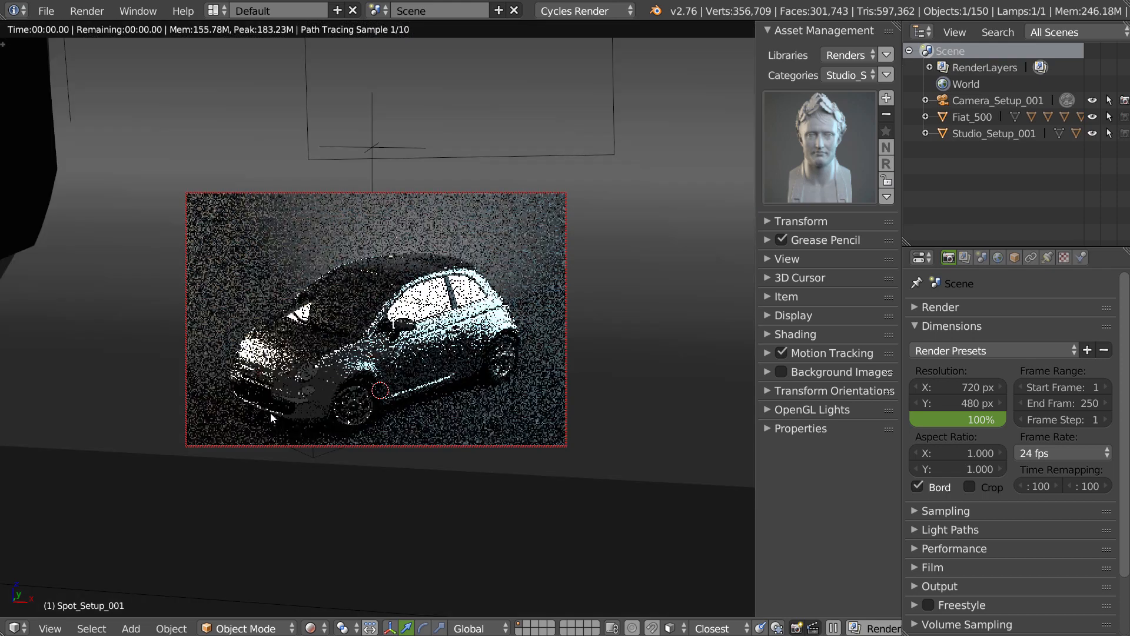
middle_drag(404, 348, 416, 345)
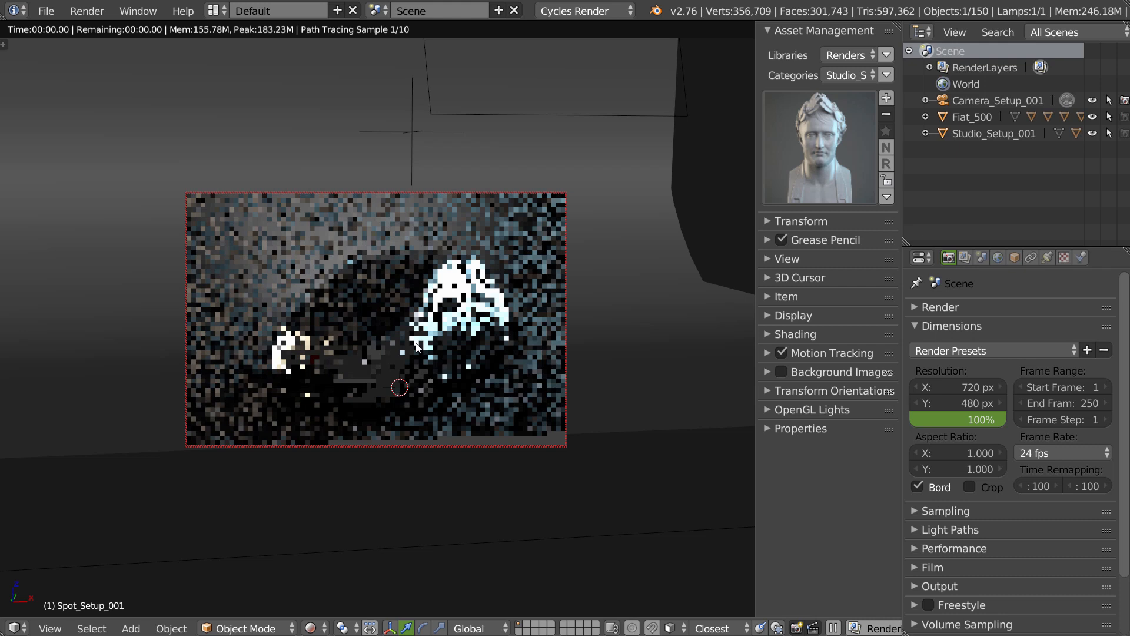
Step: Expand Studio_Setup_001 in the object hierarchy and scale down the Area_Blue_Setup_001 light panel
click(965, 134)
click(926, 133)
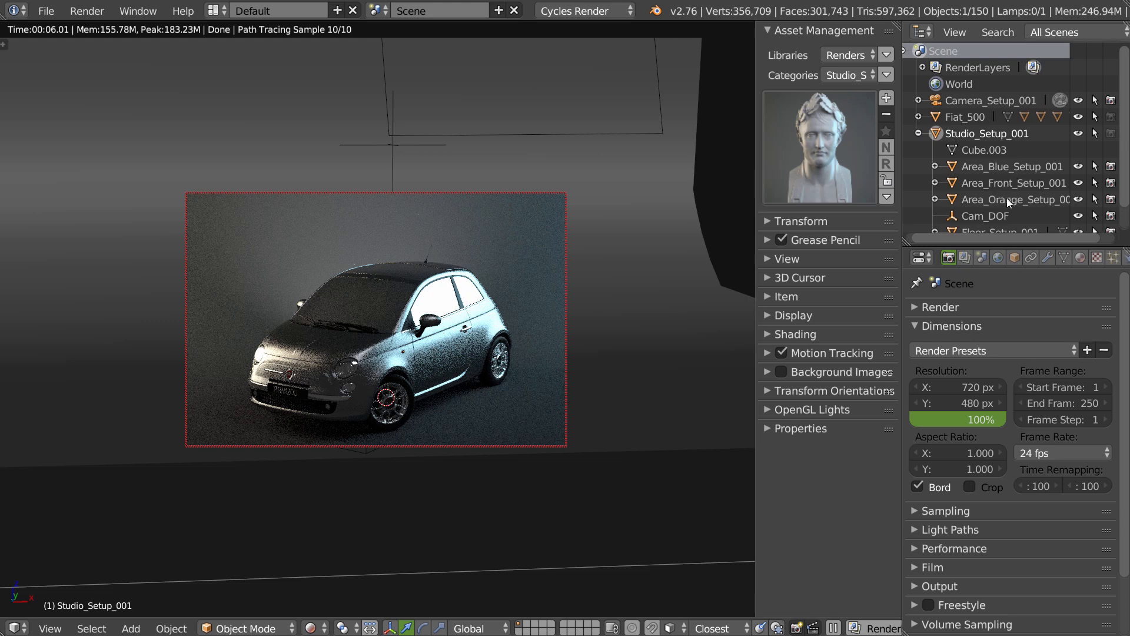
click(1003, 168)
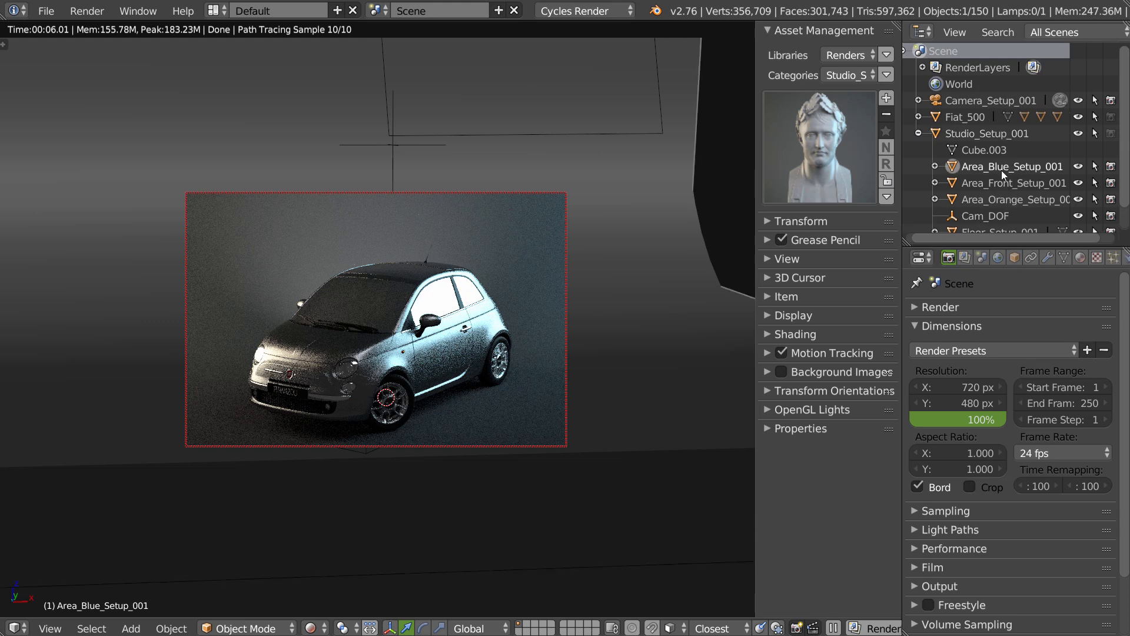
key(s)
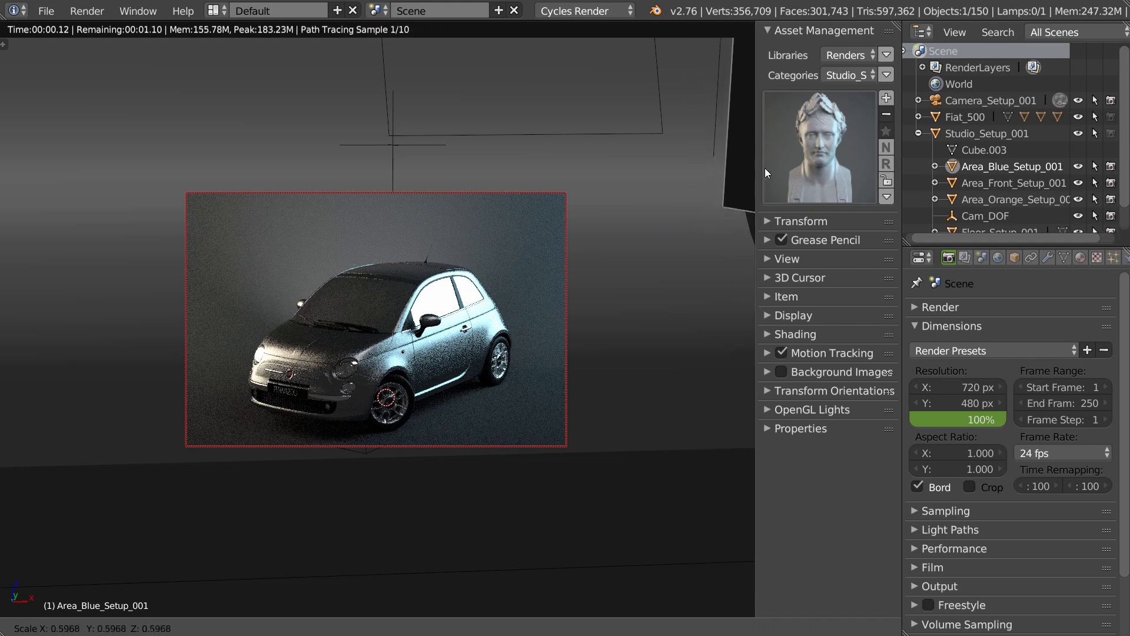
click(698, 202)
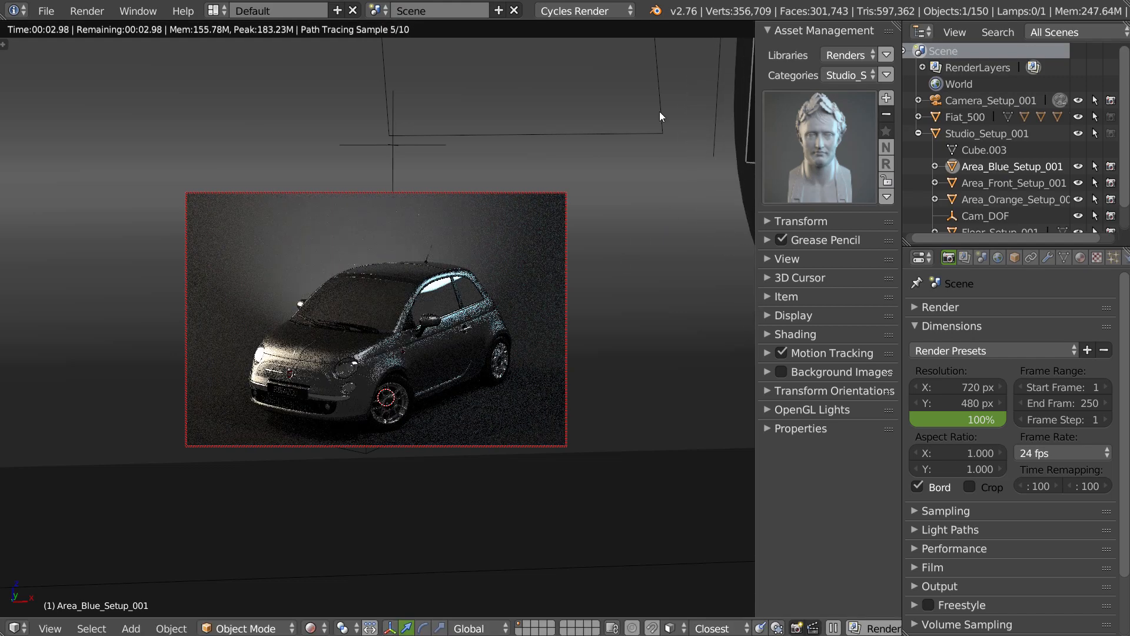
Step: Lower the blue area light by about 38 cm along global Z and scale it down further
key(s)
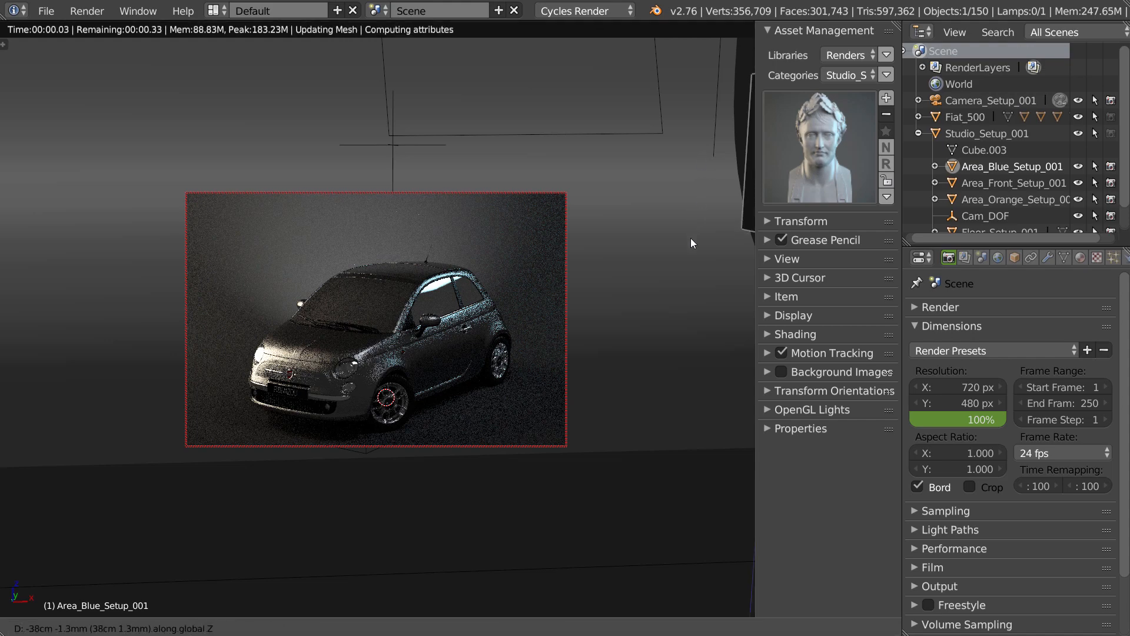
click(686, 245)
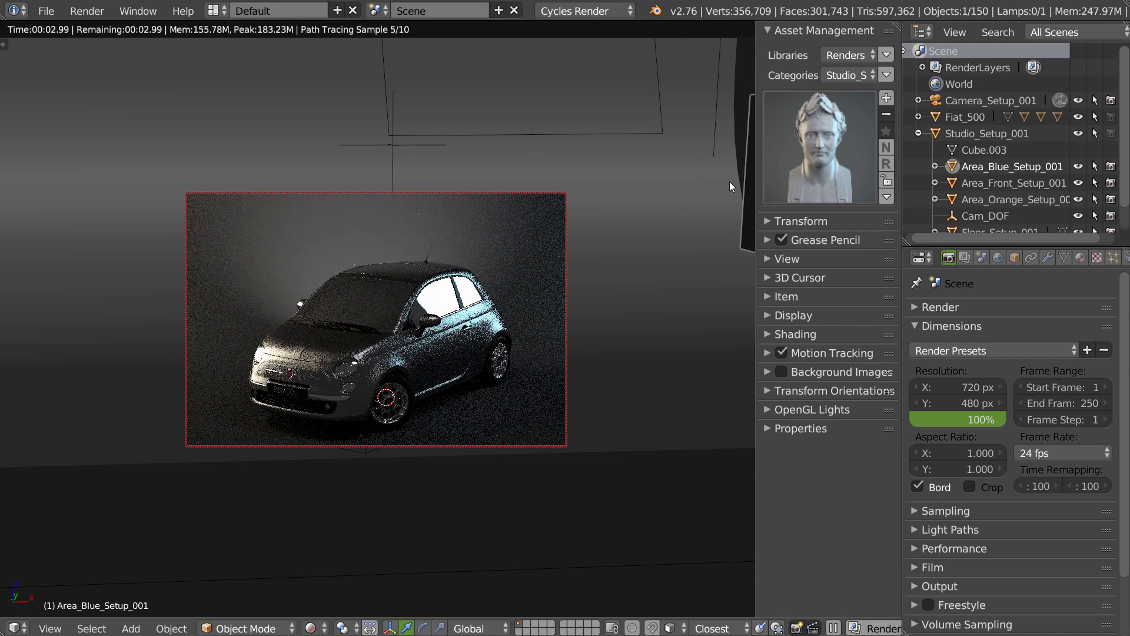
key(s)
click(644, 272)
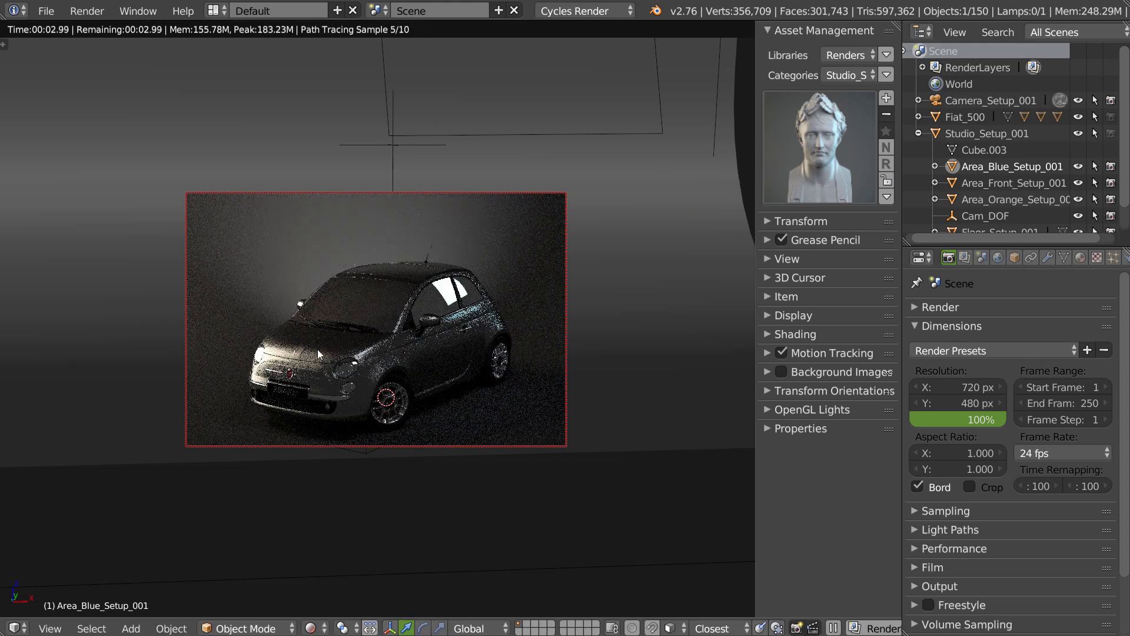
Step: Select the Area_Front_Setup_001 light panel and move it down in two passes, closer to the front of the car
click(994, 199)
right_click(529, 132)
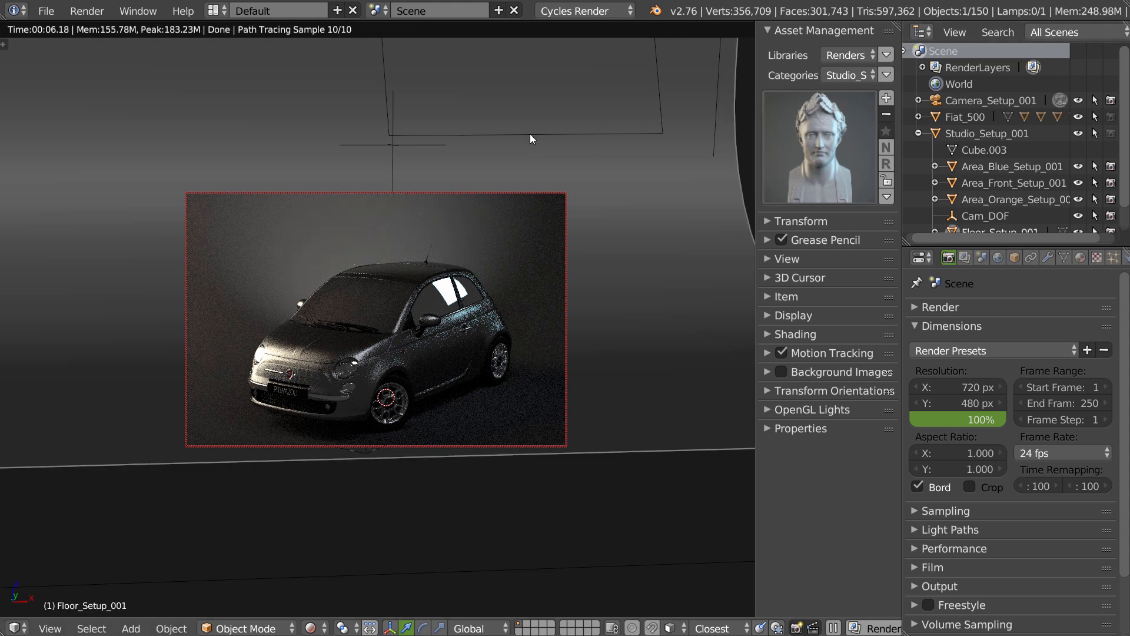
right_click(530, 133)
key(g)
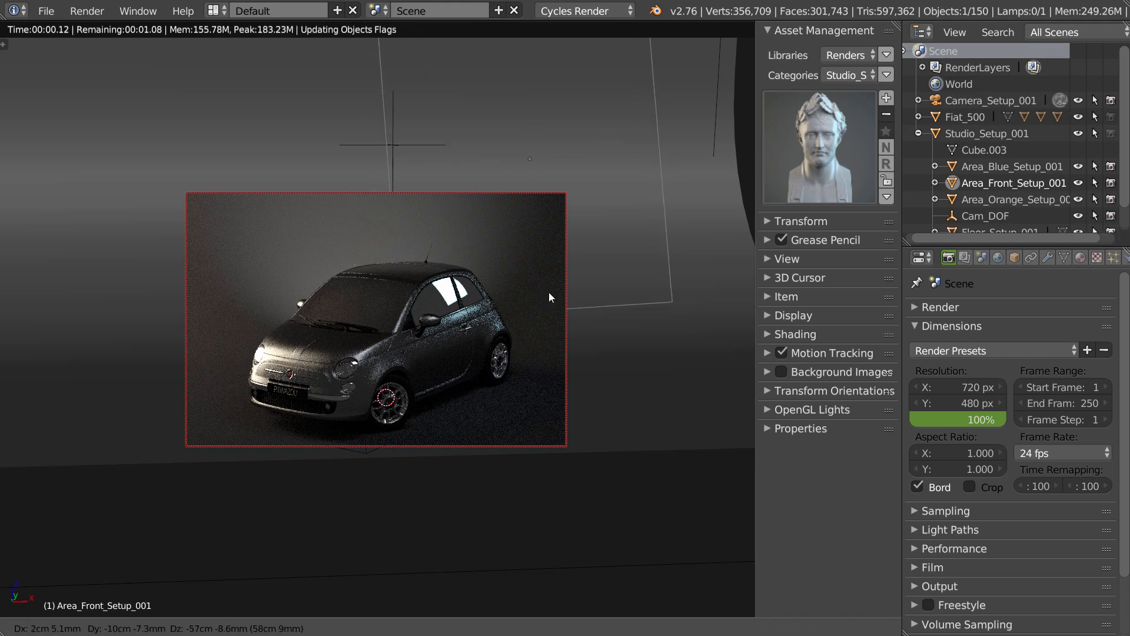
click(544, 332)
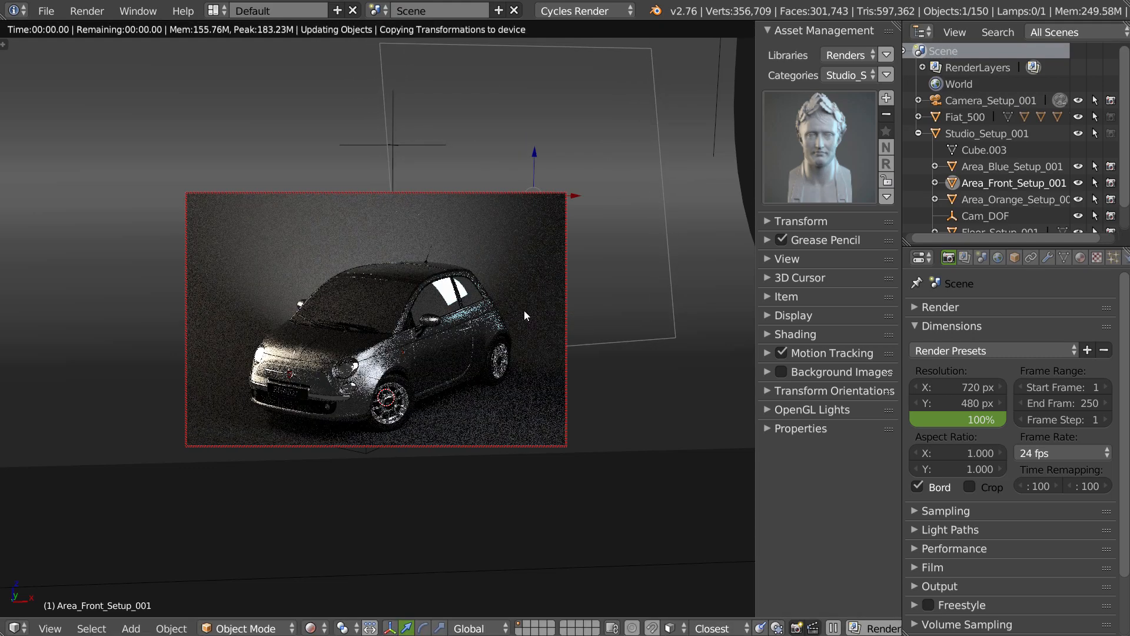
key(g)
click(520, 334)
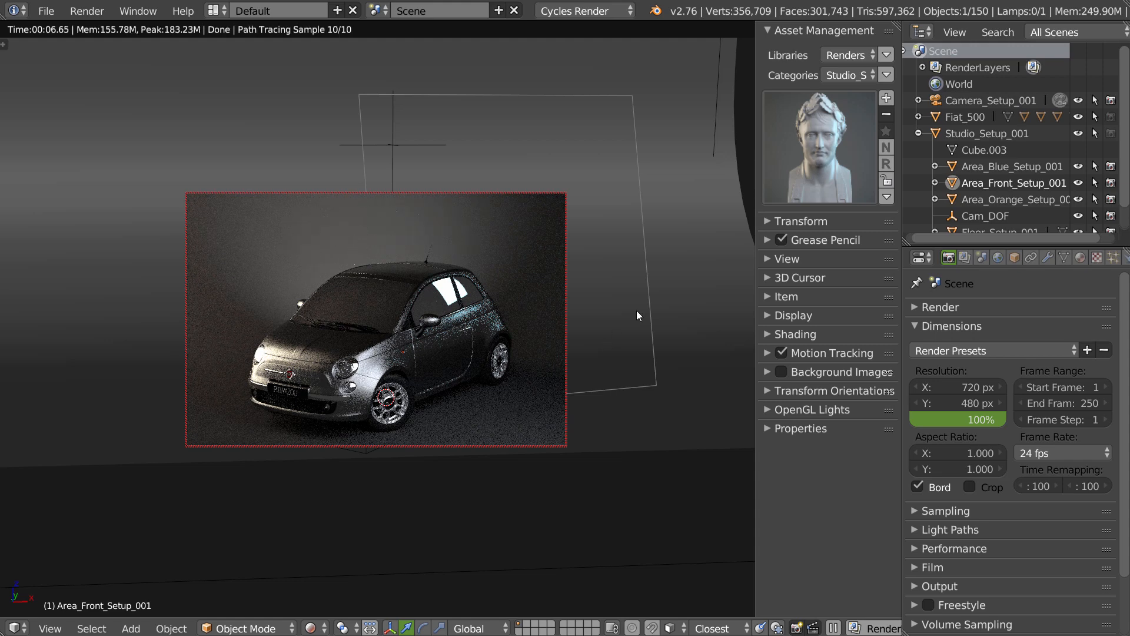
Step: Select the Studio_Setup_001 parent and inspect the lights and floor grouped under it, leaving its hierarchy collapsed
click(918, 133)
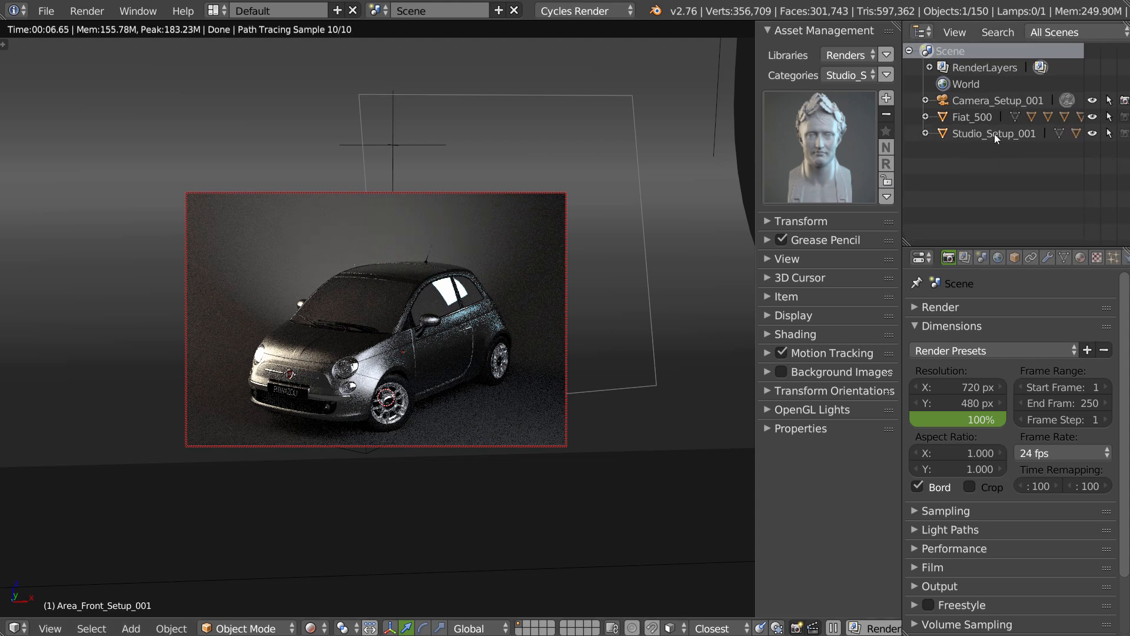
click(977, 134)
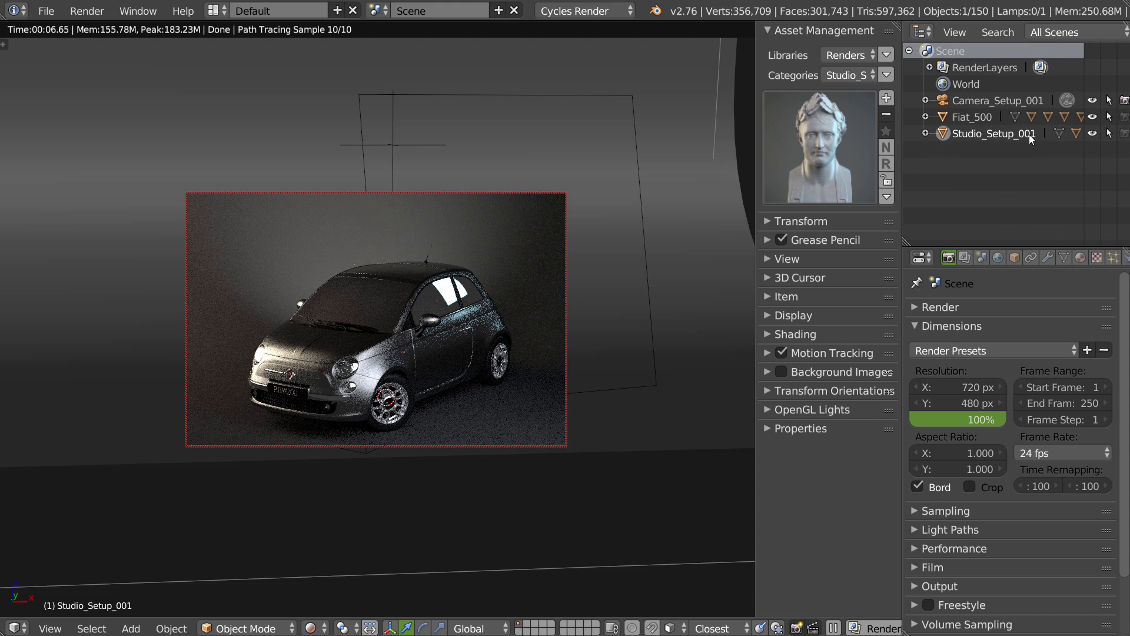
click(926, 134)
scroll(953, 153, down, 2)
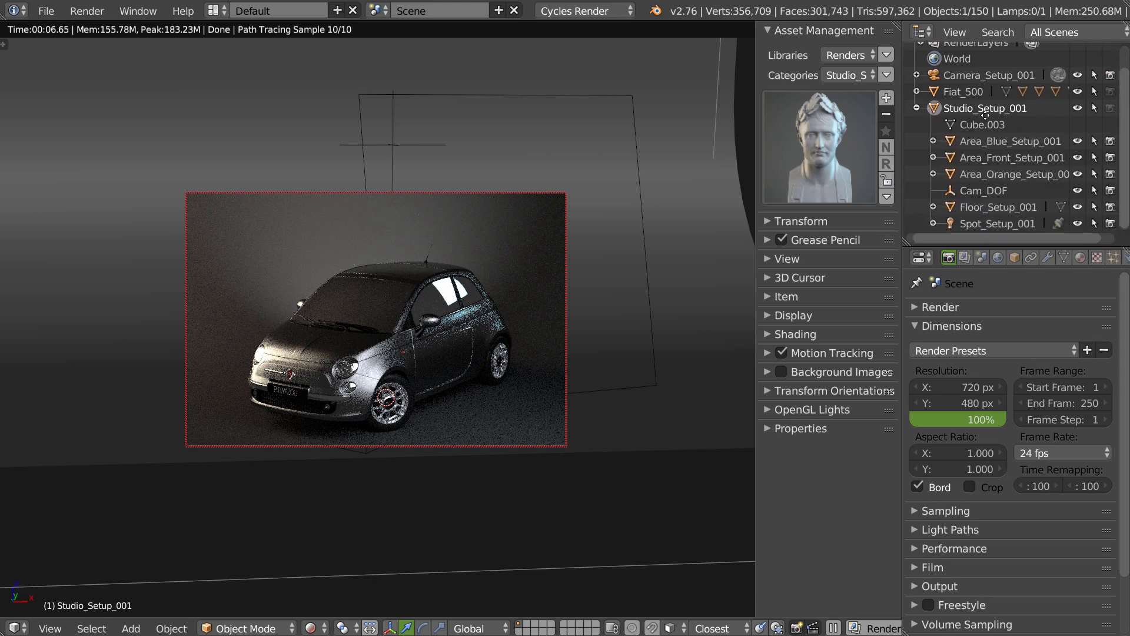
click(926, 109)
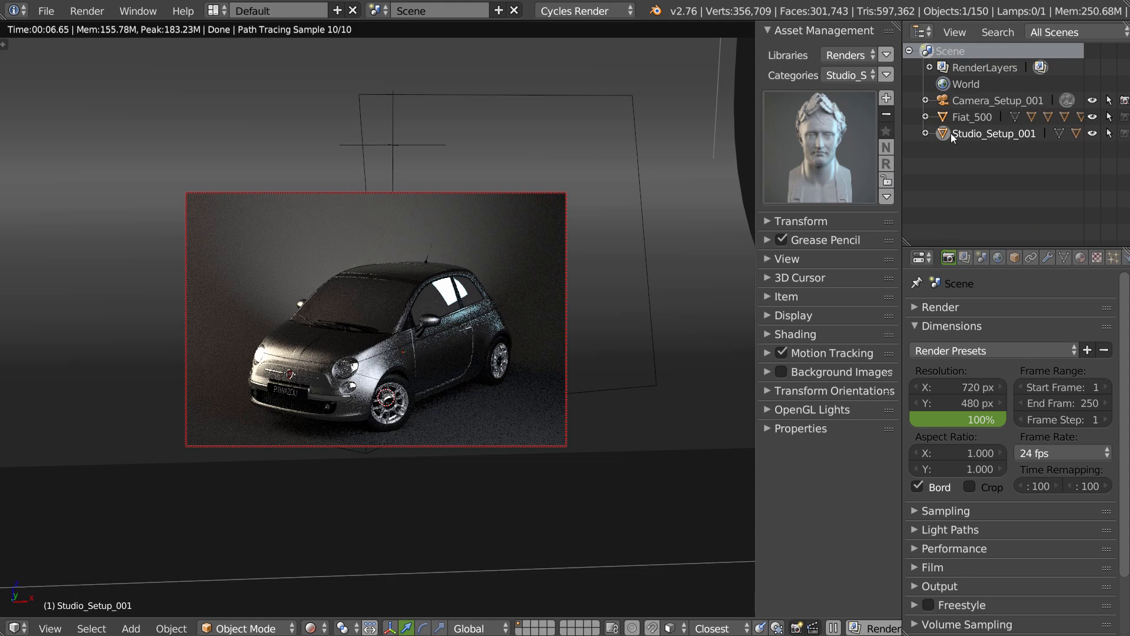
Step: Check that each parent controls its whole group by hiding and showing Studio_Setup_001 and Fiat_500 one after the other
click(1092, 134)
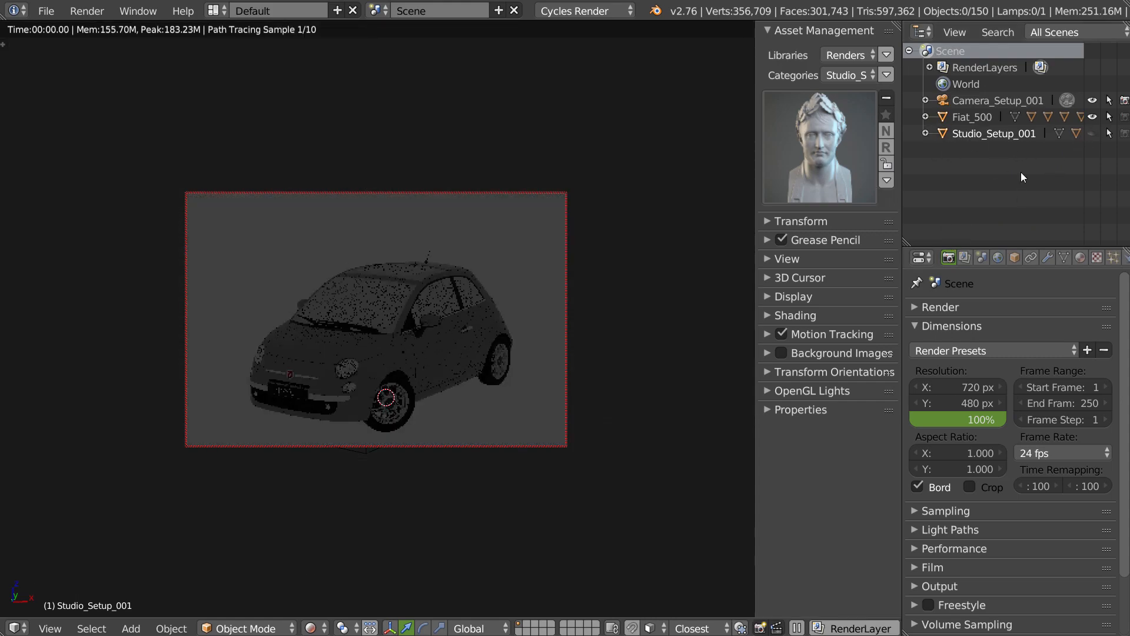
click(1093, 133)
click(1092, 116)
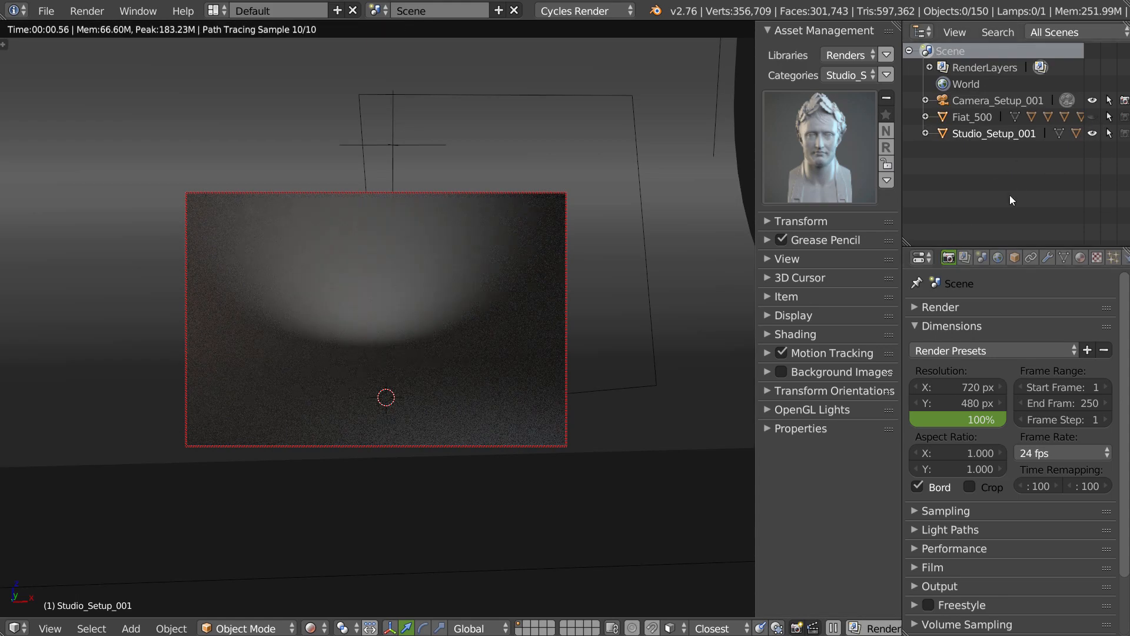
click(1093, 117)
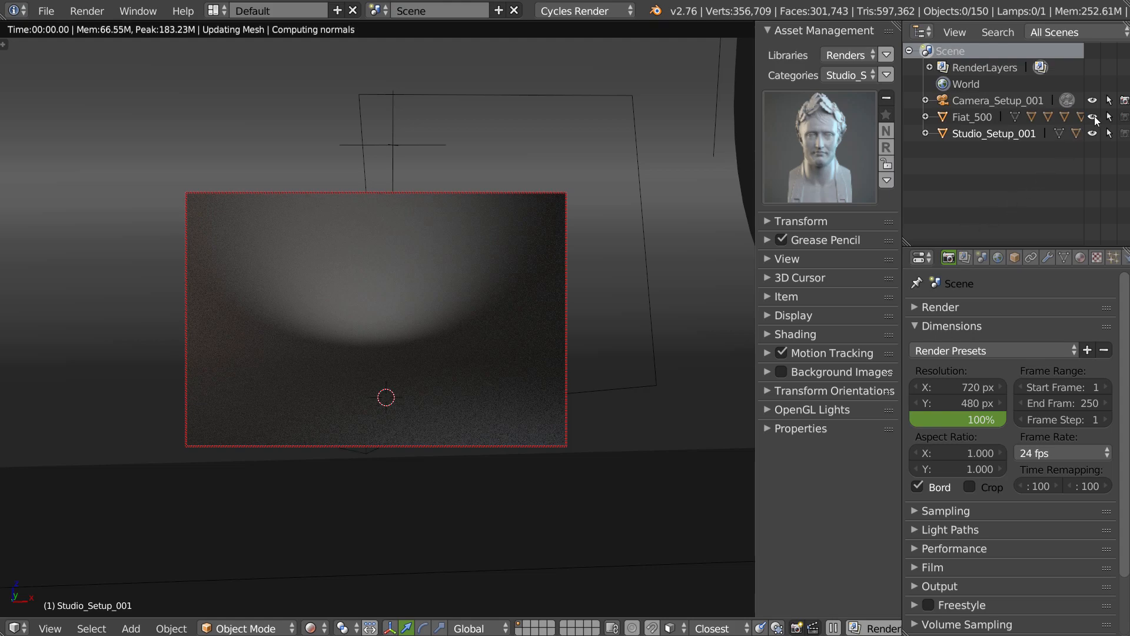
click(1093, 118)
click(1093, 117)
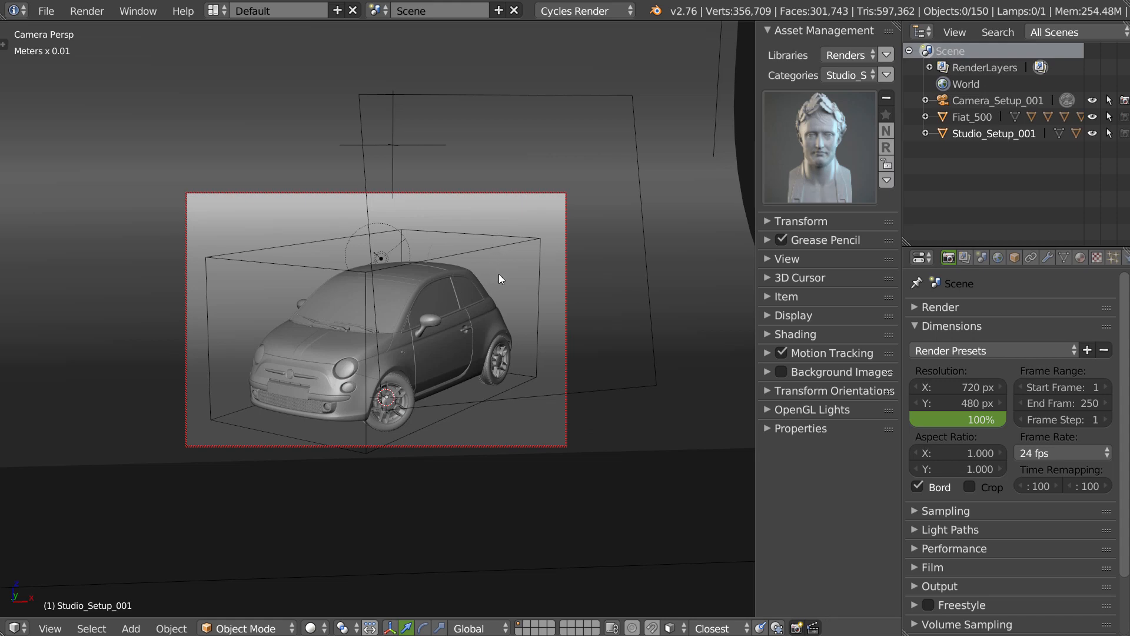
Step: Reload the start-up file and expand the Setup Asset options of the asset manager
click(51, 12)
click(83, 48)
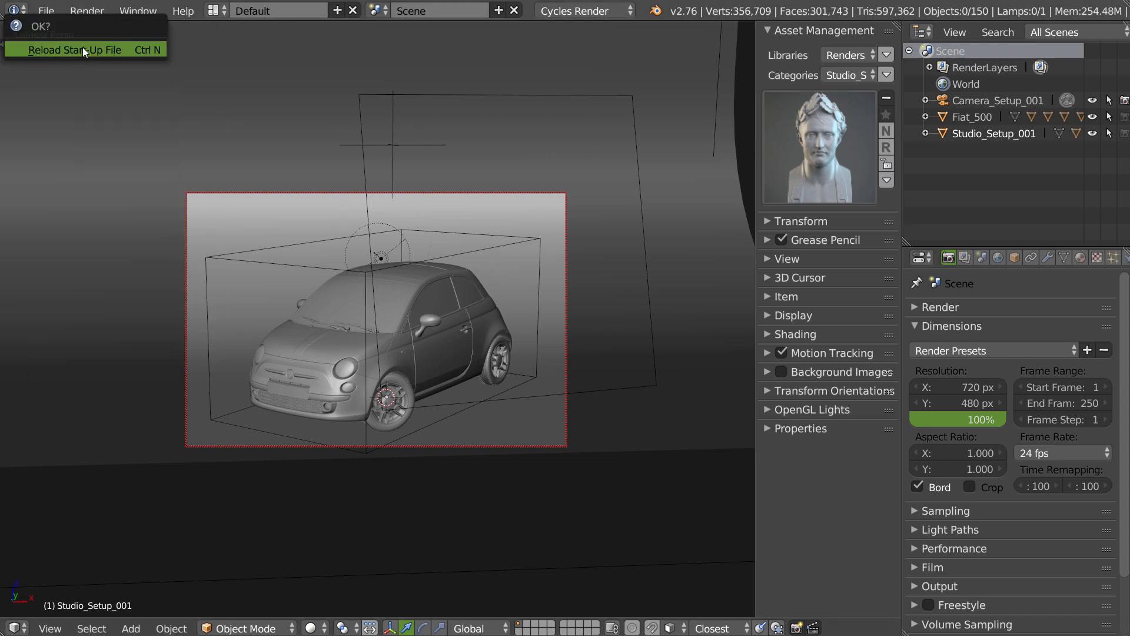
click(80, 49)
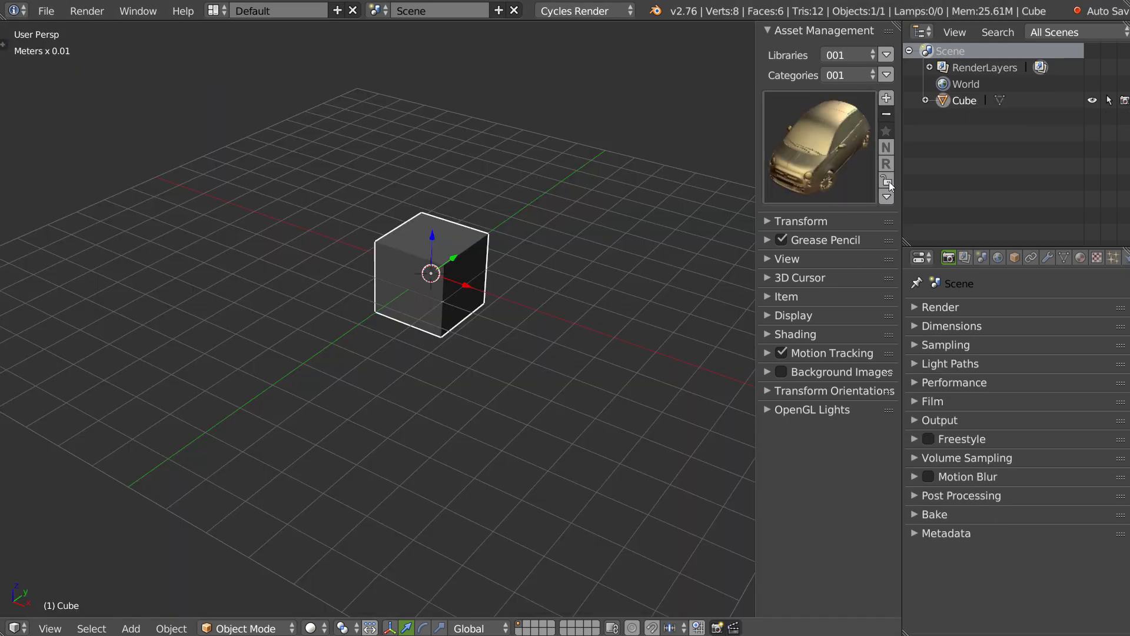
click(887, 200)
click(826, 257)
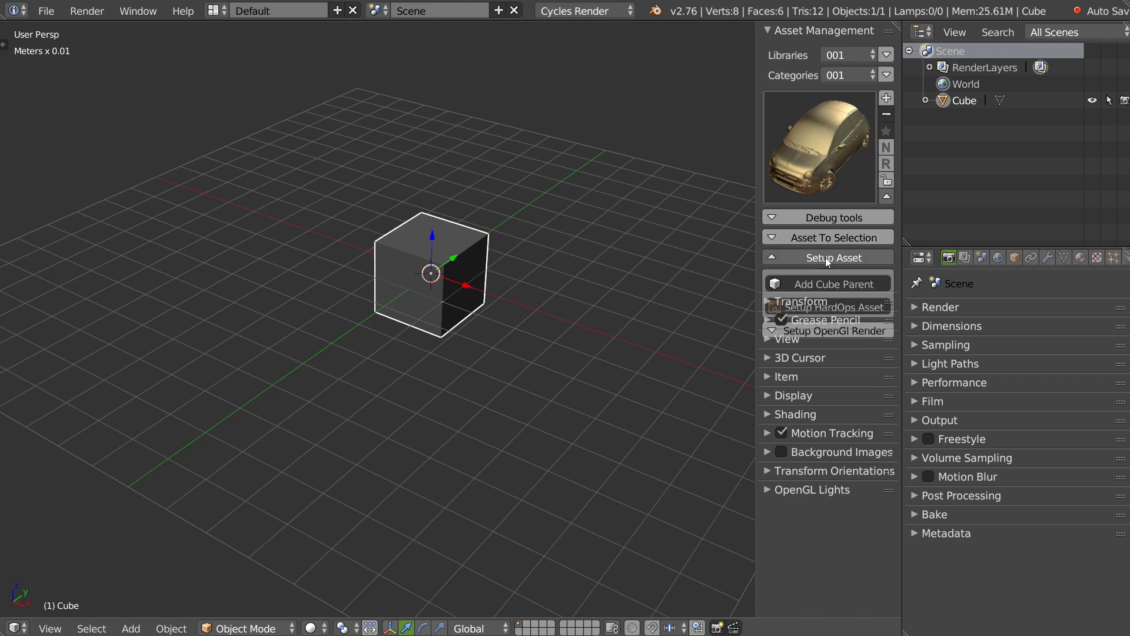
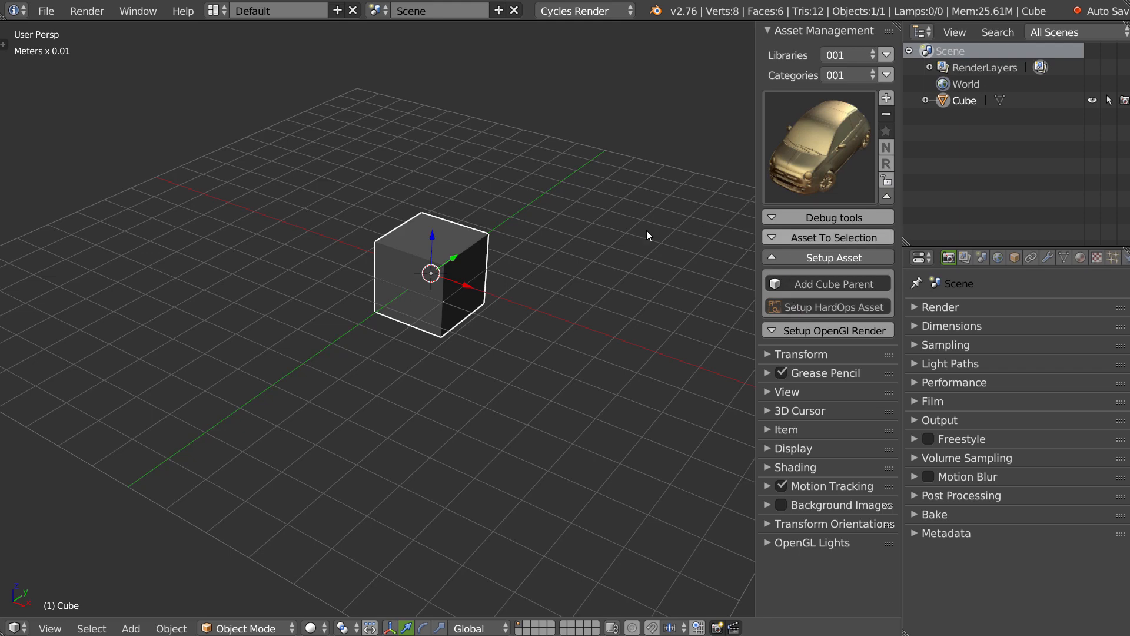
Step: Scale the default cube up and move it away from the origin along negative X
middle_drag(529, 283, 478, 313)
scroll(487, 300, down, 1)
key(s)
click(524, 312)
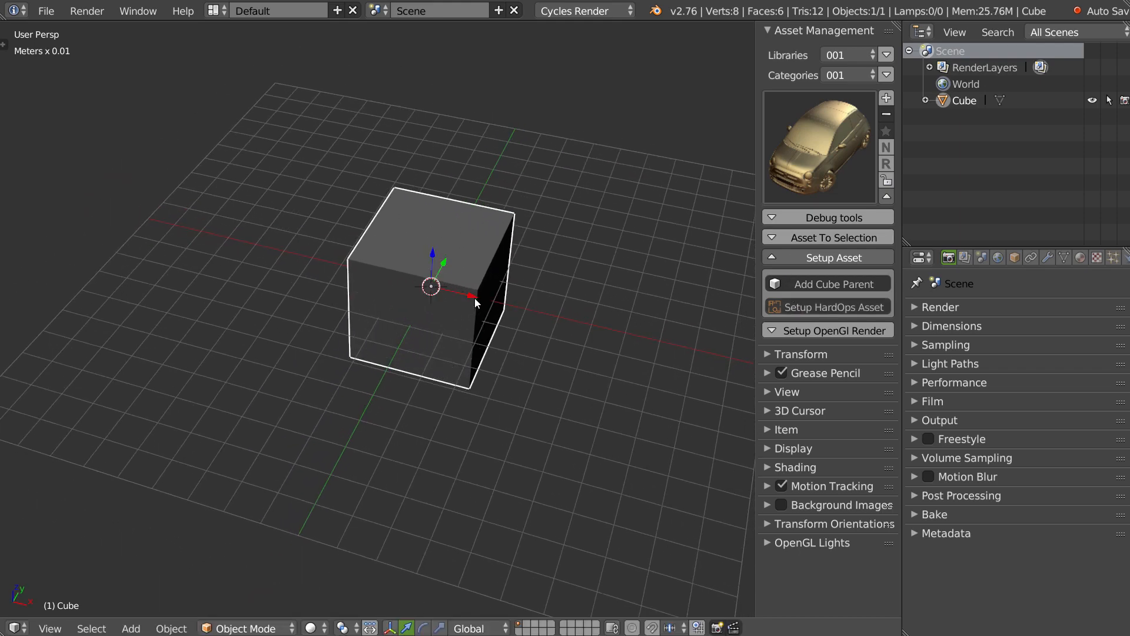
drag(475, 298, 284, 263)
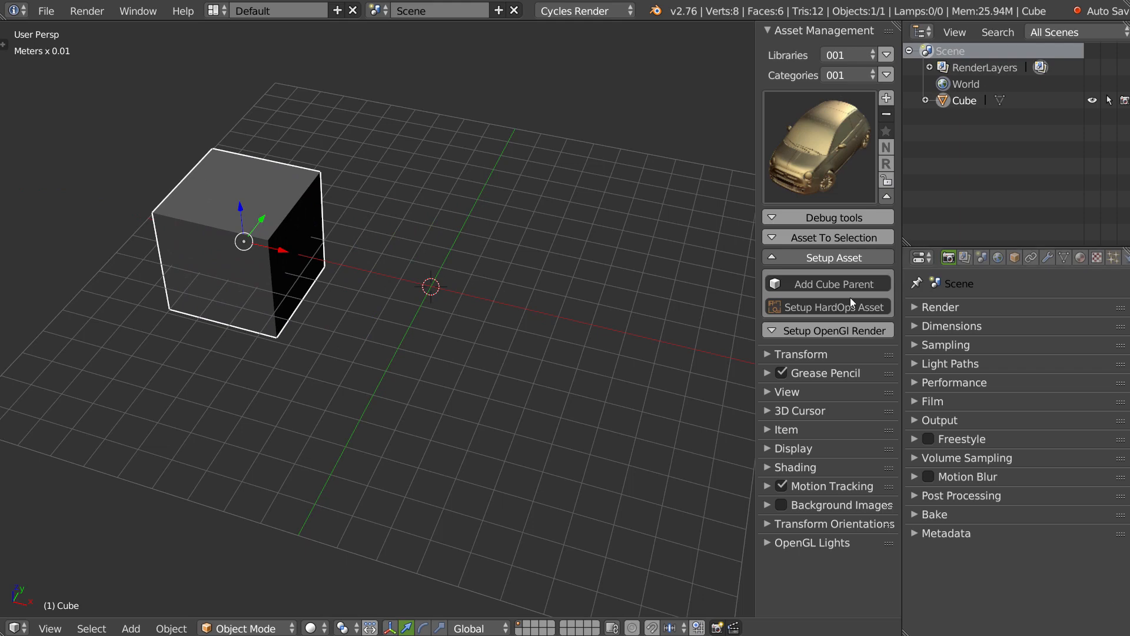
Step: Set the asset library to Inserts with the DS2 category and open its asset previews
click(843, 54)
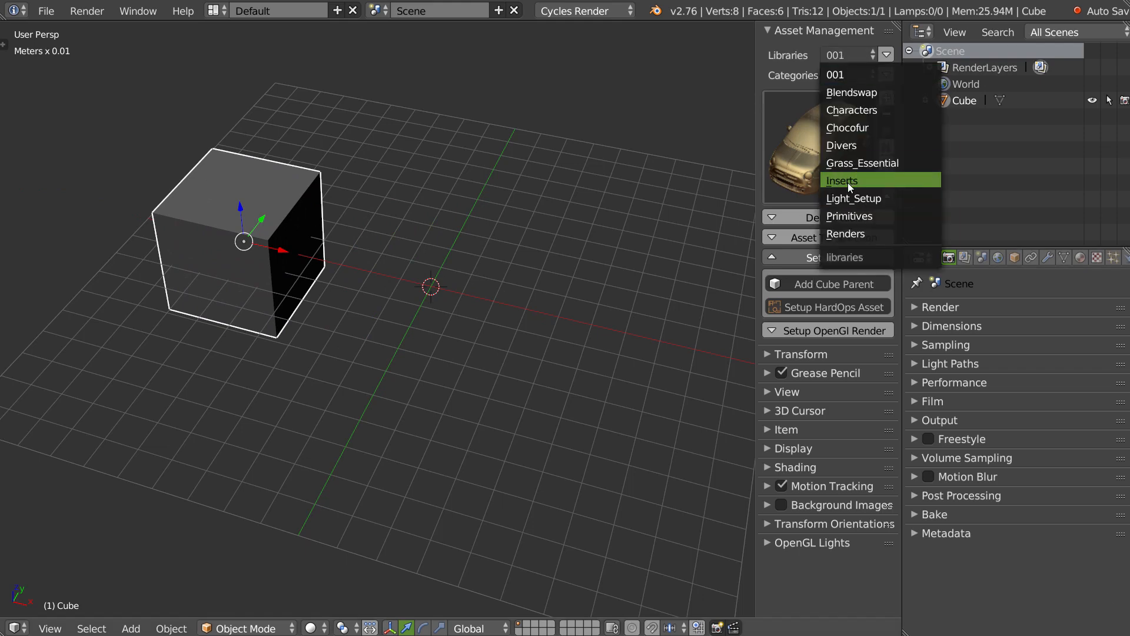
click(847, 181)
click(845, 75)
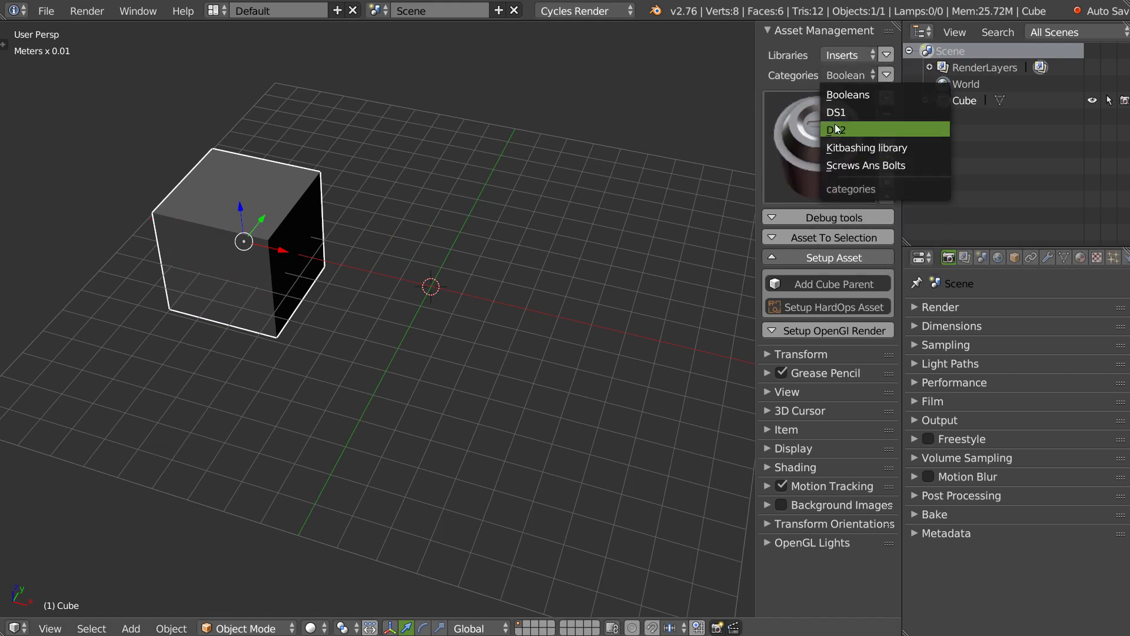
click(836, 129)
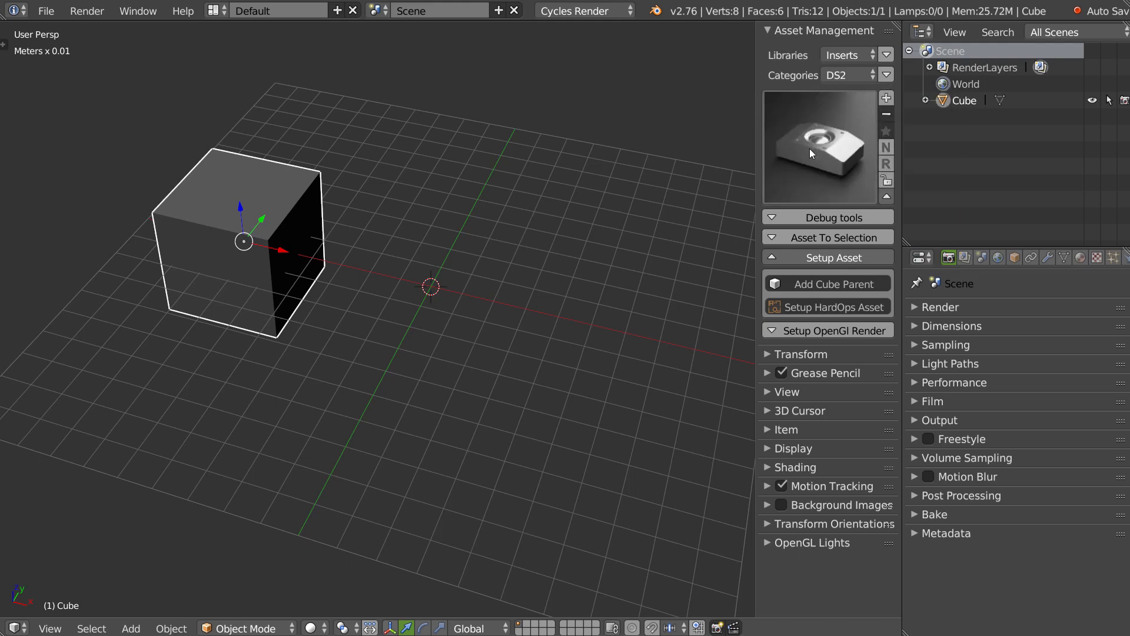
click(810, 150)
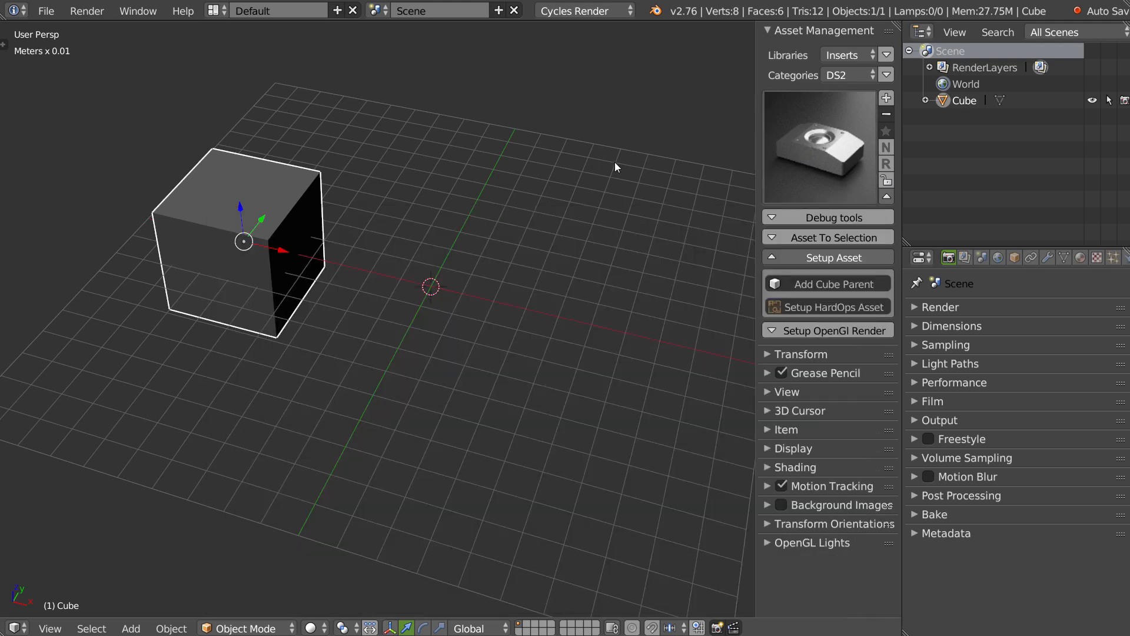
Step: Deselect the cube and import the twentyhole insert from the DS2 category
key(a)
click(517, 186)
click(826, 132)
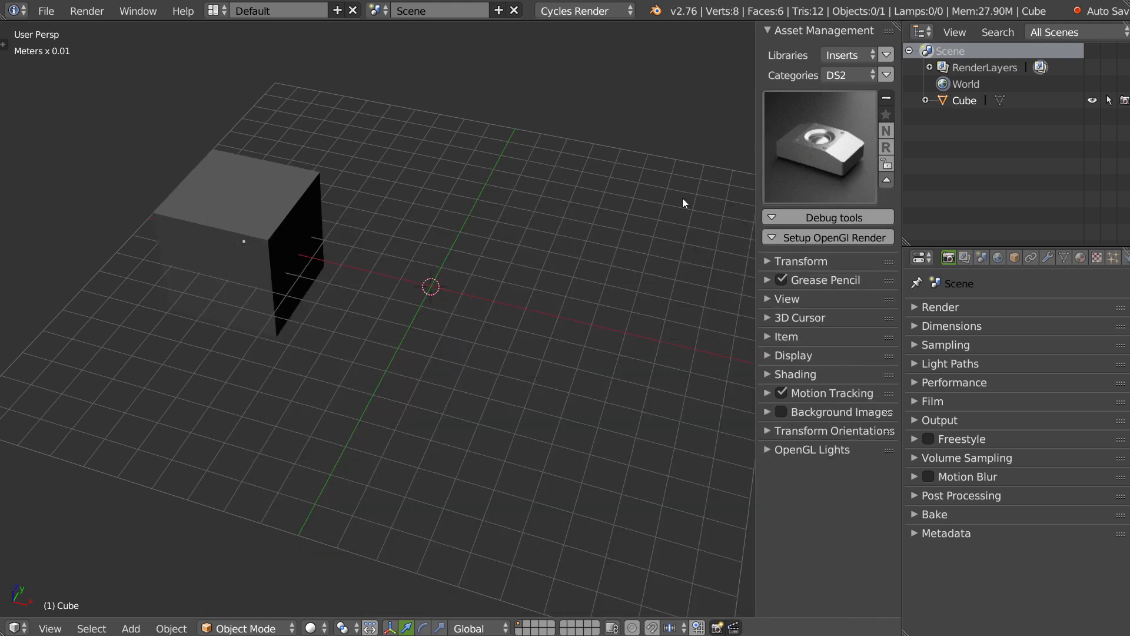
click(668, 258)
scroll(521, 213, up, 8)
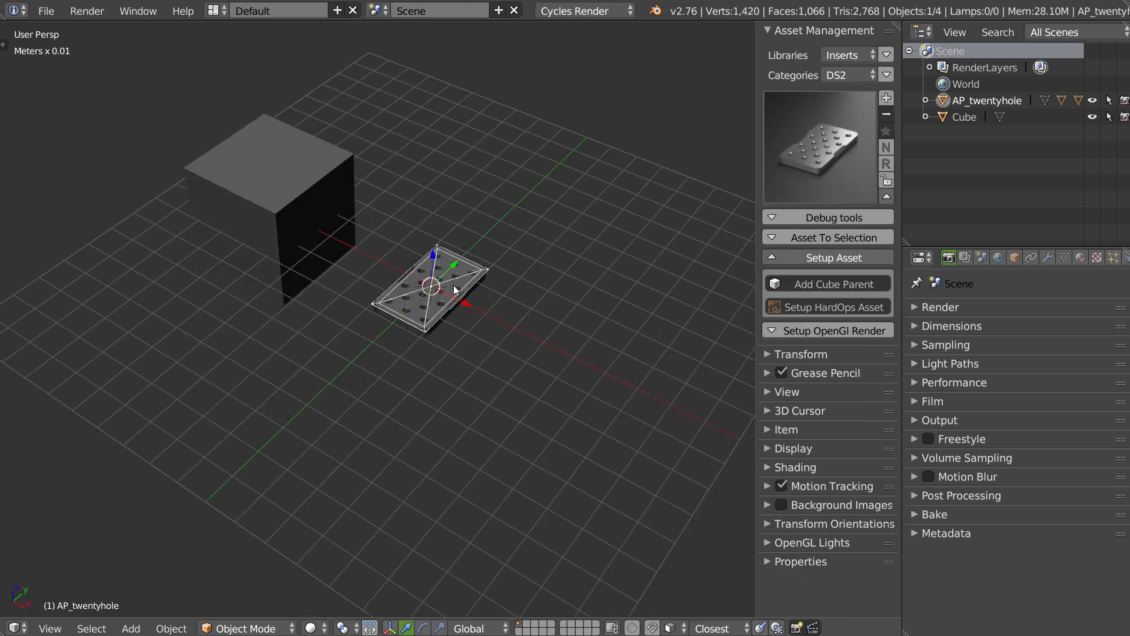
Step: Expand AP_twentyhole in the object hierarchy and examine its BB_twentyhole and OB_twentyhole children one by one
scroll(503, 295, up, 1)
middle_drag(495, 294, 479, 297)
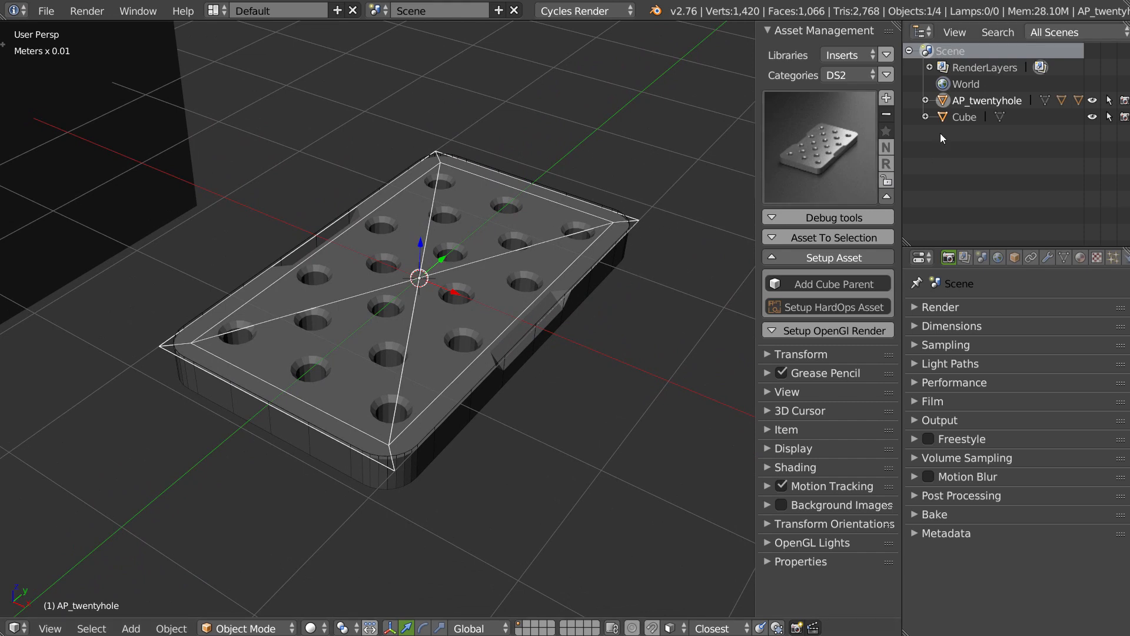
click(926, 100)
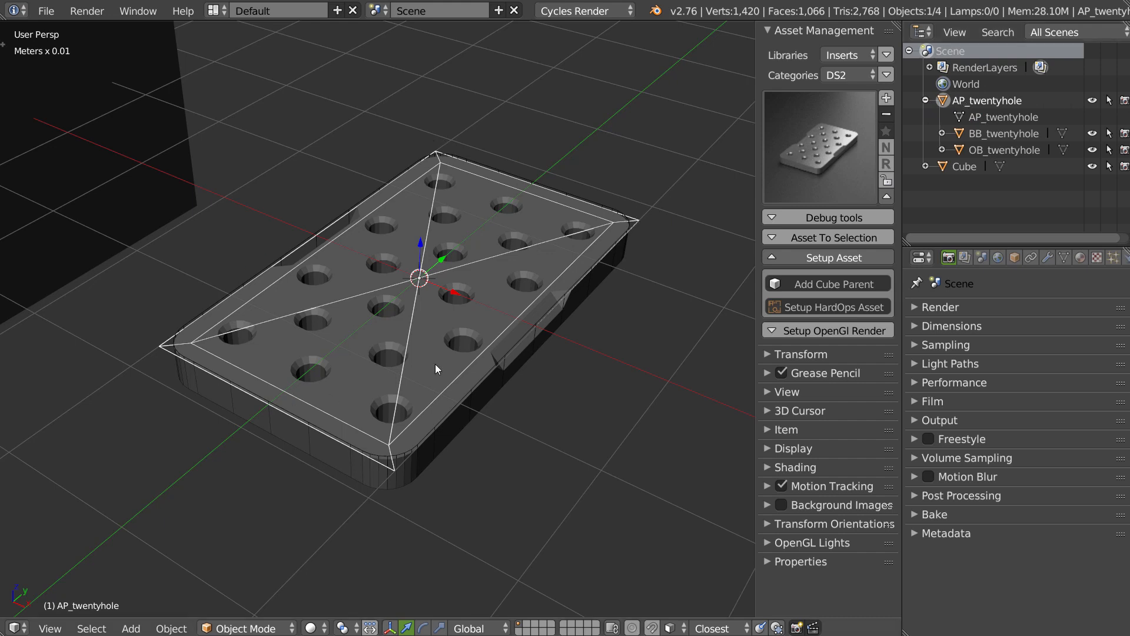
click(981, 134)
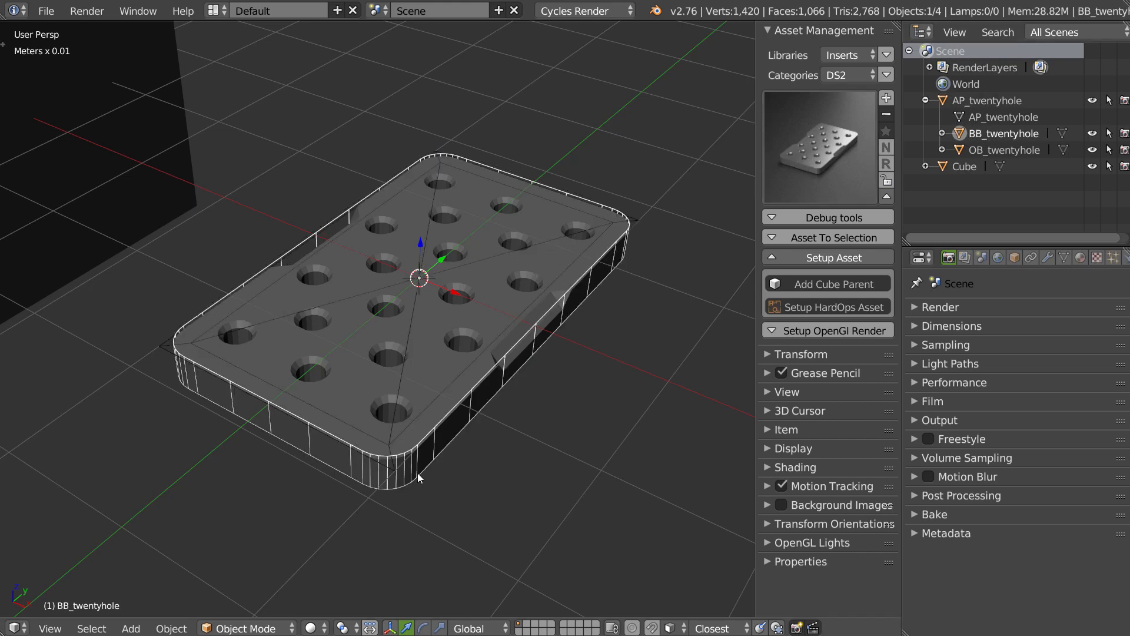
click(1004, 150)
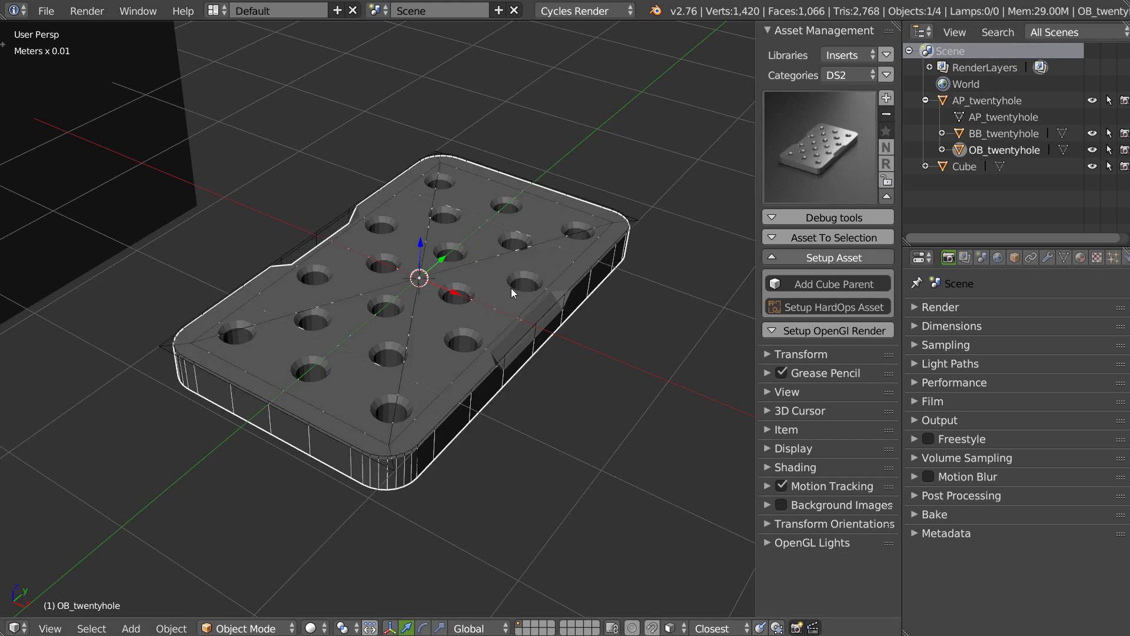
Step: Select the AP_twentyhole parent plane and snap the insert onto the cube's top face
right_click(647, 218)
scroll(557, 270, down, 5)
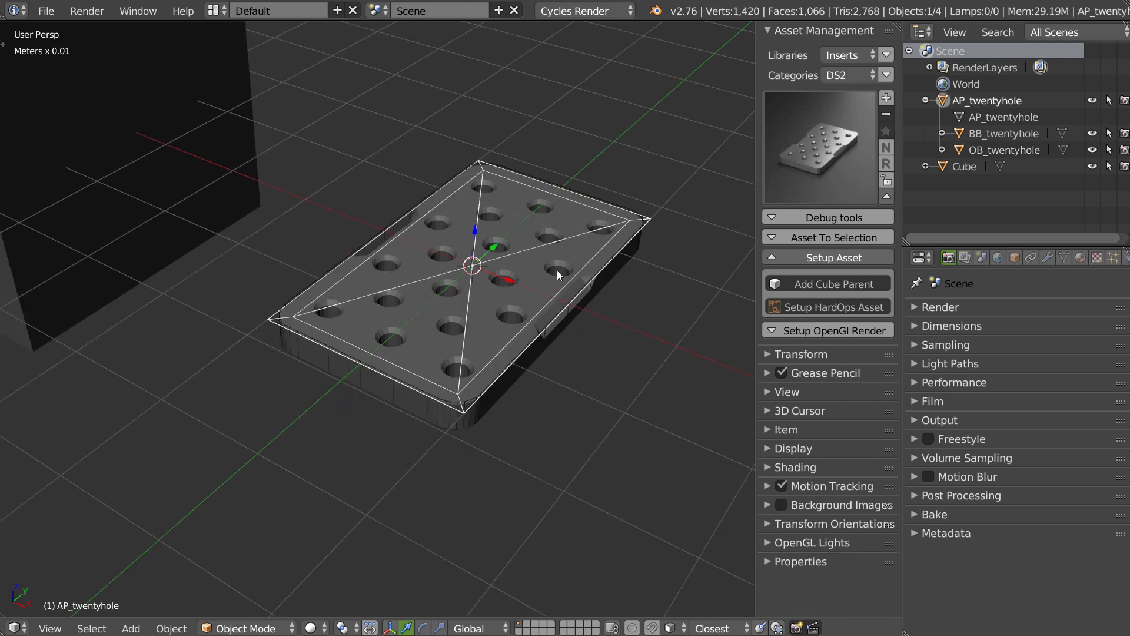
key(g)
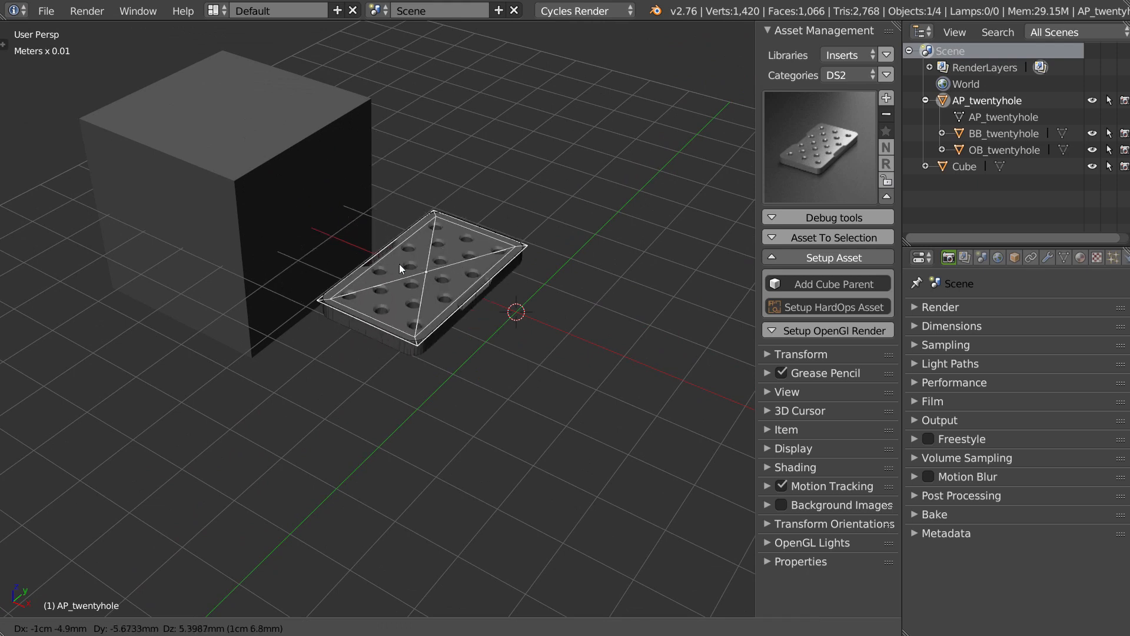
right_click(457, 298)
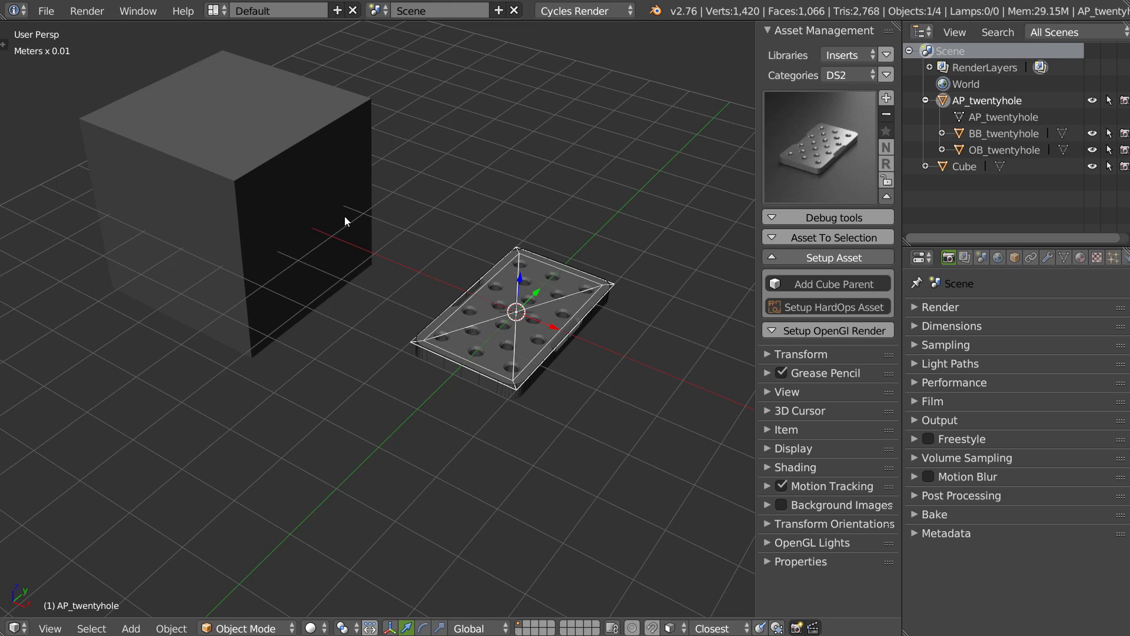
key(g)
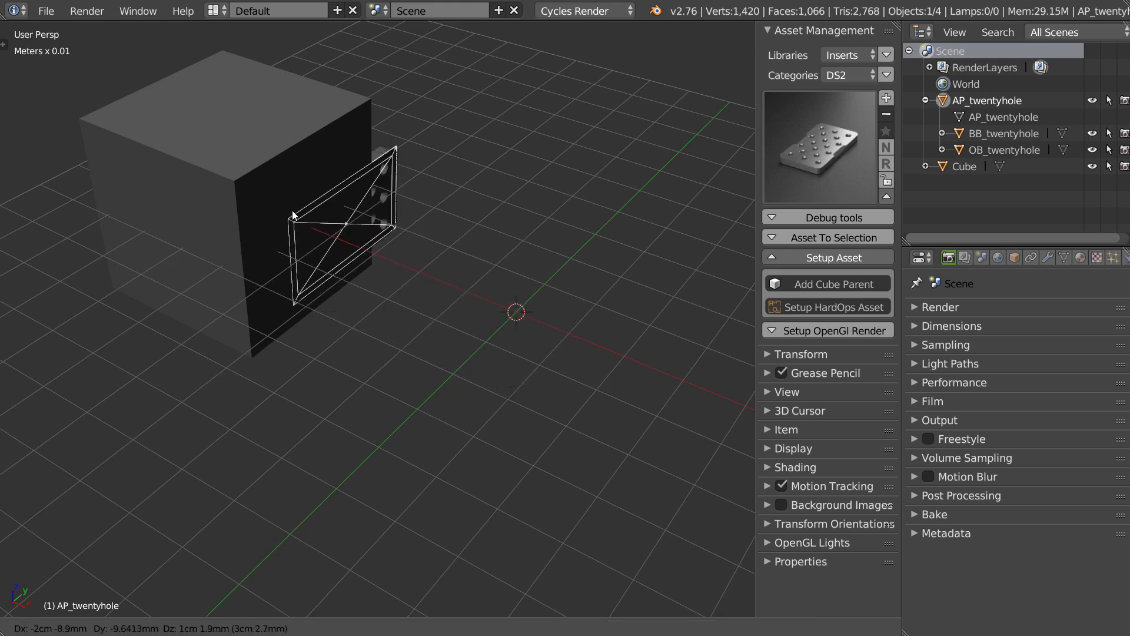
click(189, 103)
Step: Nudge the insert slightly along Y on the cube's top face and add the cube to the selection as active object
shift+middle_drag(245, 200, 305, 365)
scroll(309, 353, up, 2)
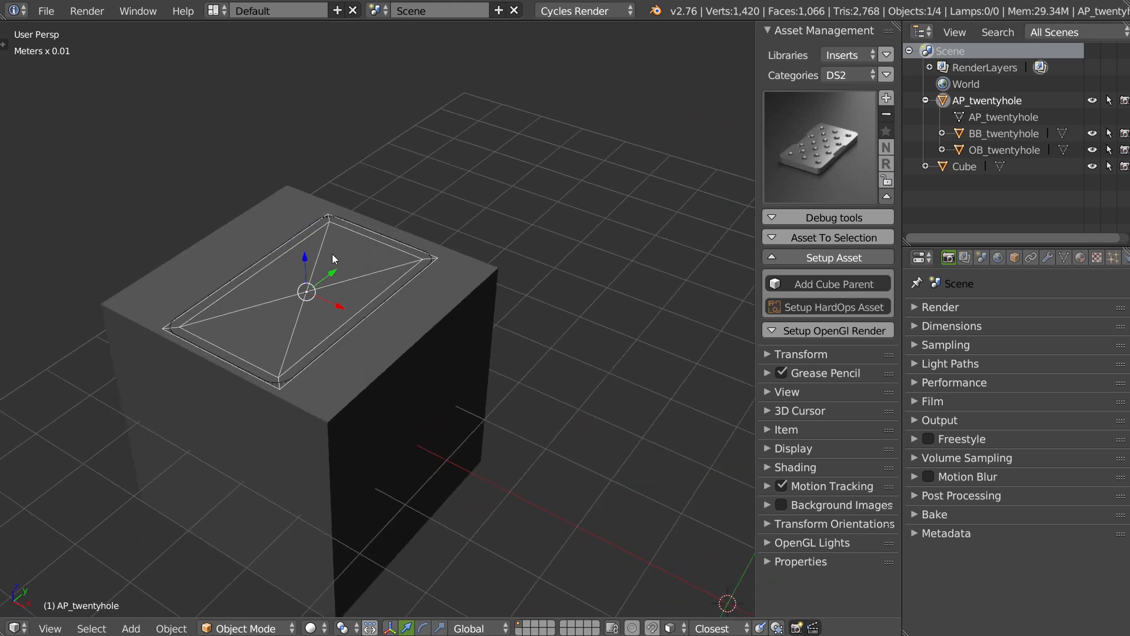
middle_drag(332, 253, 300, 285)
drag(347, 279, 355, 279)
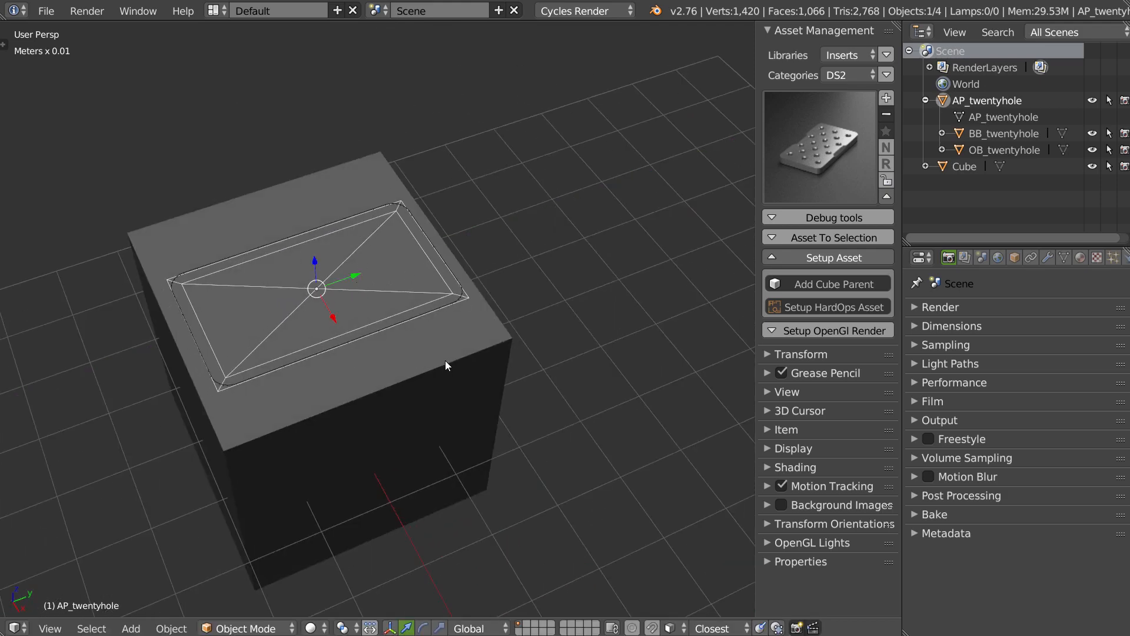
shift+right_click(394, 390)
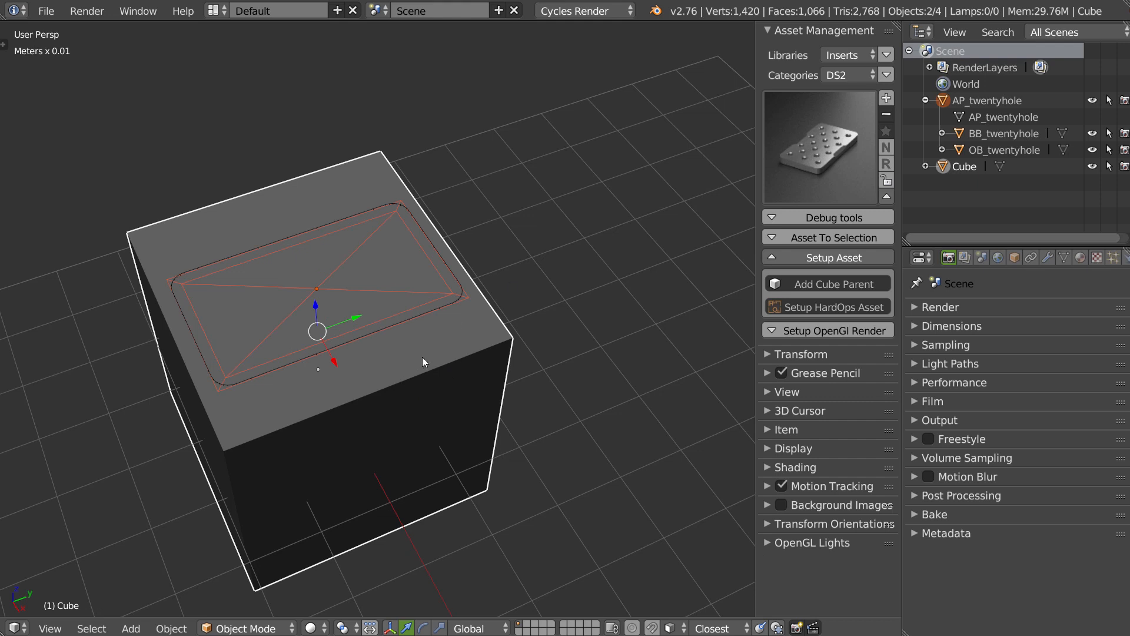
Step: Merge the twentyhole insert into the cube's top face with HardOps Merge
key(q)
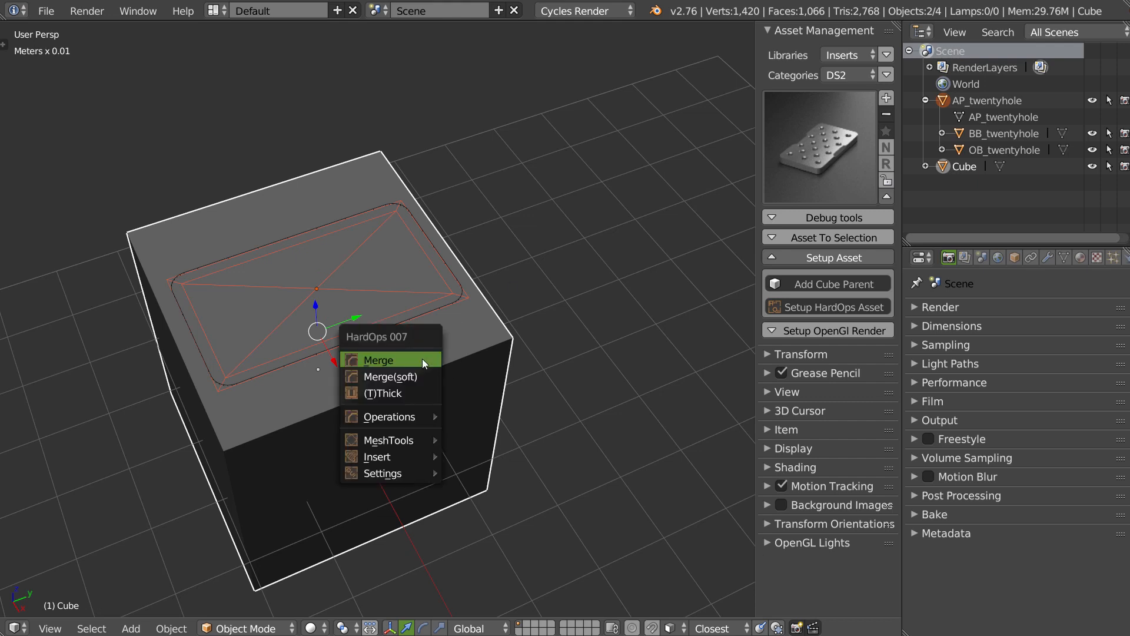
click(382, 359)
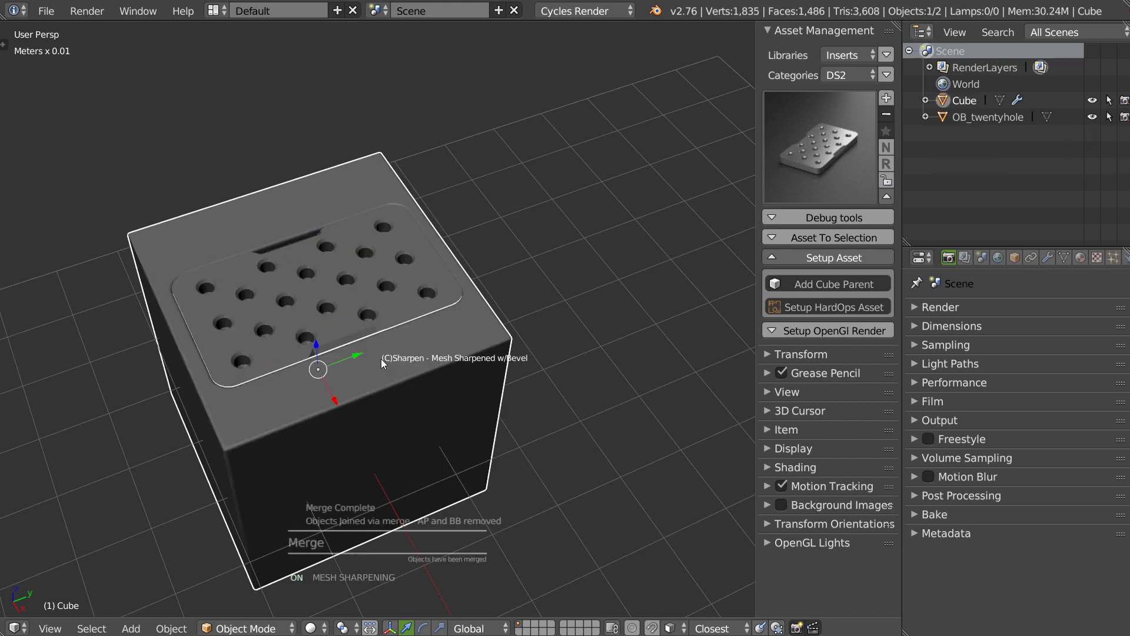
mouse_move(380, 358)
middle_down()
mouse_move(544, 334)
mouse_move(346, 336)
mouse_move(373, 309)
mouse_move(353, 307)
middle_up()
shift+middle_drag(465, 320, 377, 296)
Step: Deselect everything and import another Twentyhole insert from the DS2 category
key(a)
click(453, 298)
click(819, 169)
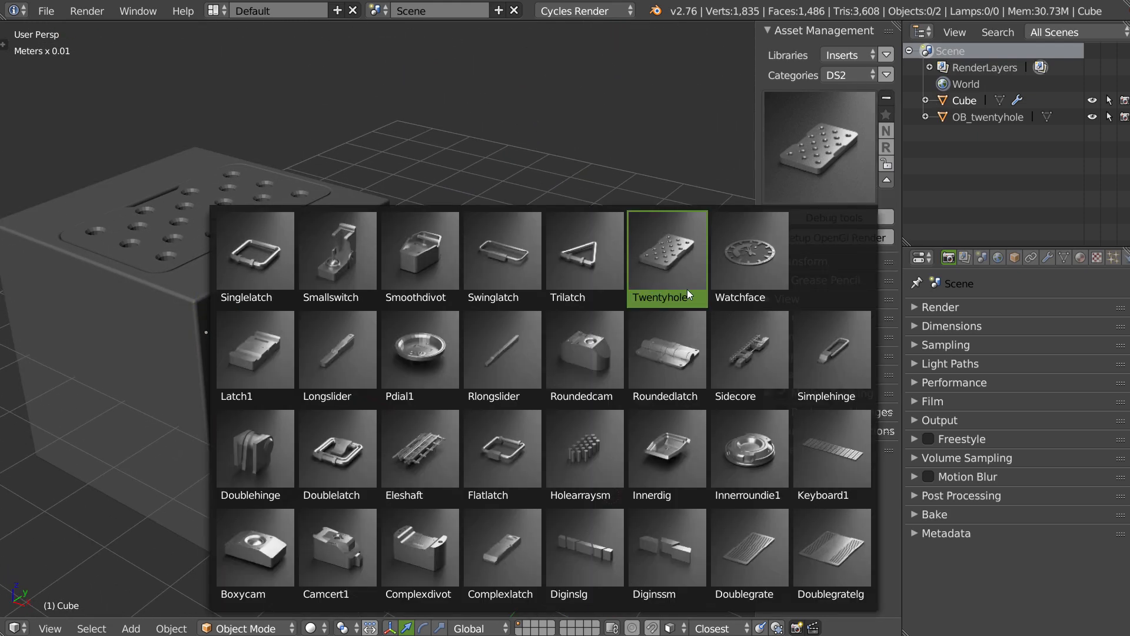
click(685, 287)
shift+middle_drag(621, 344, 479, 264)
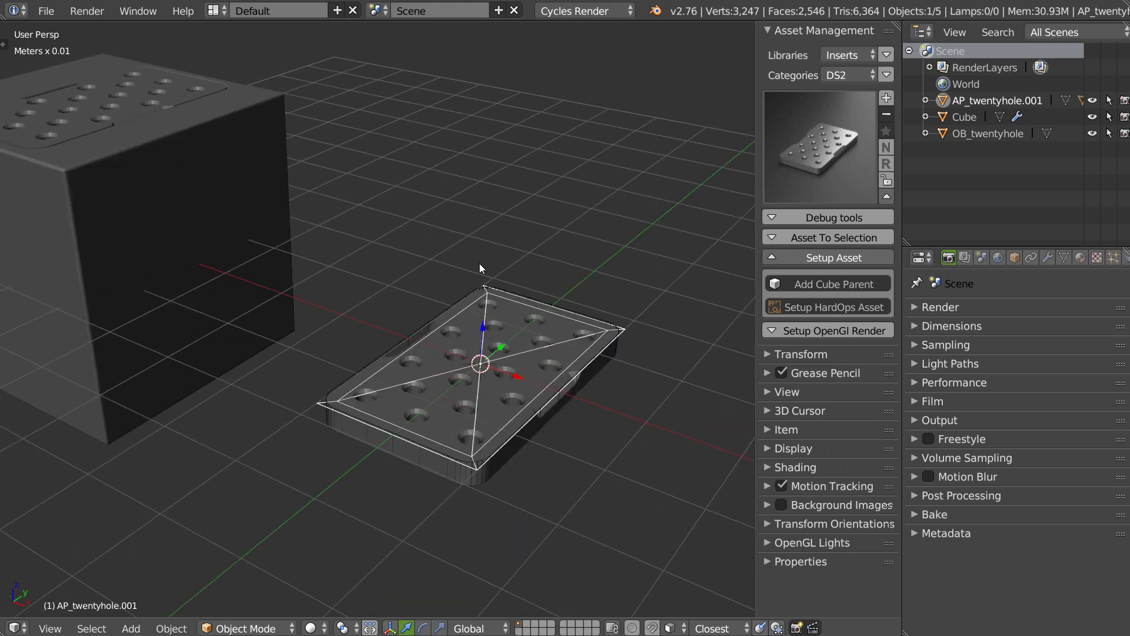
Step: Expand the newly imported insert in the object hierarchy and examine its BB_twentyhole.001 and OB_twentyhole.001 children
click(925, 101)
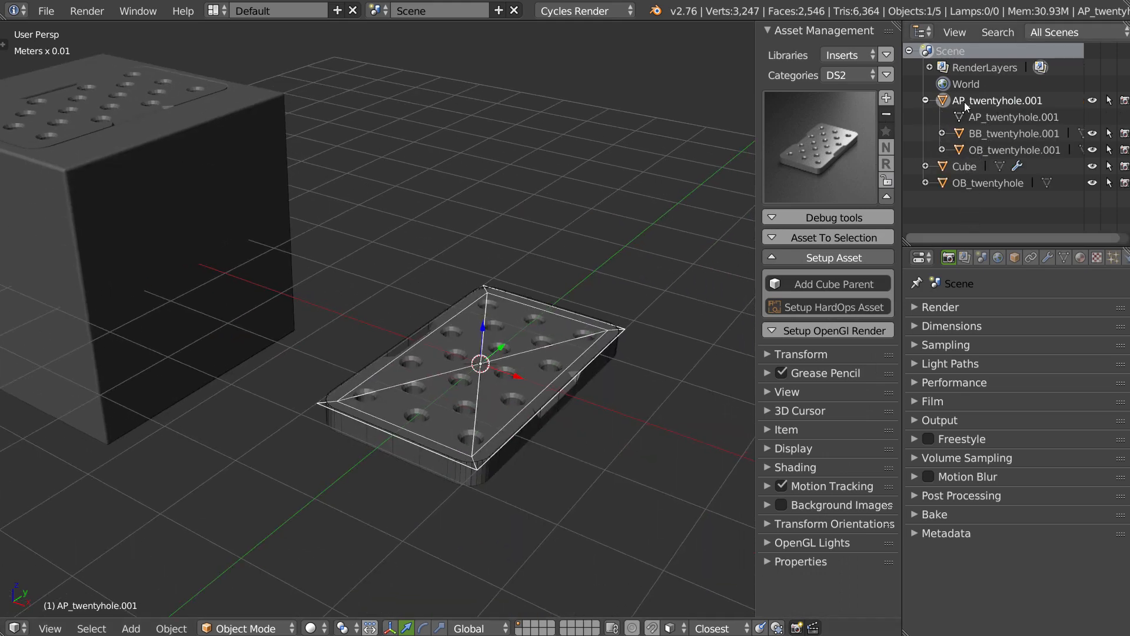
click(990, 134)
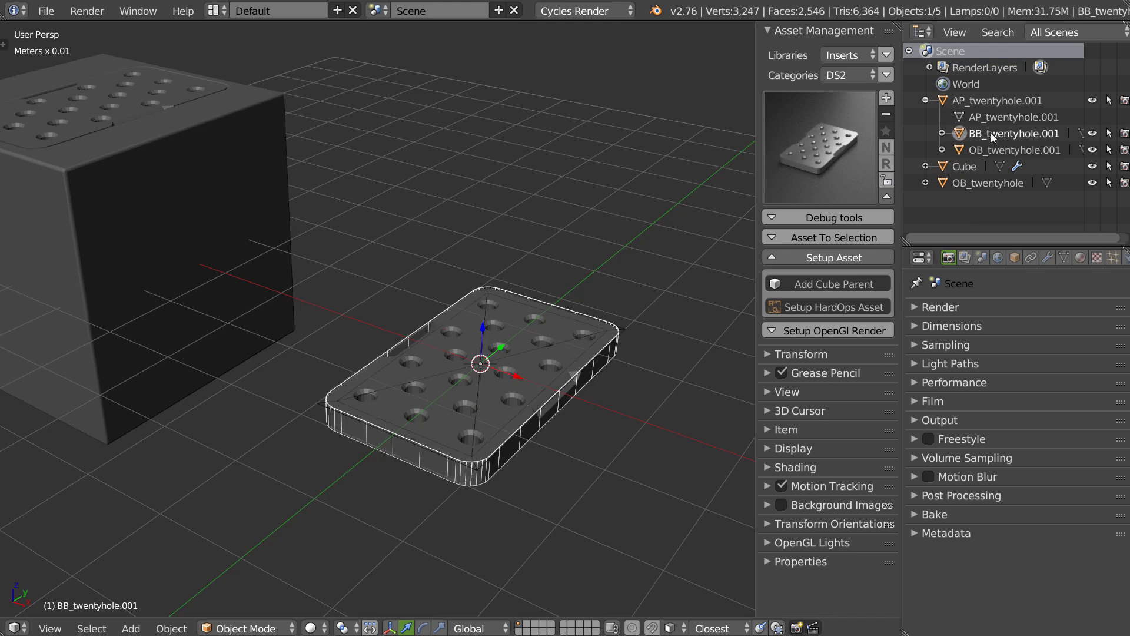
click(988, 150)
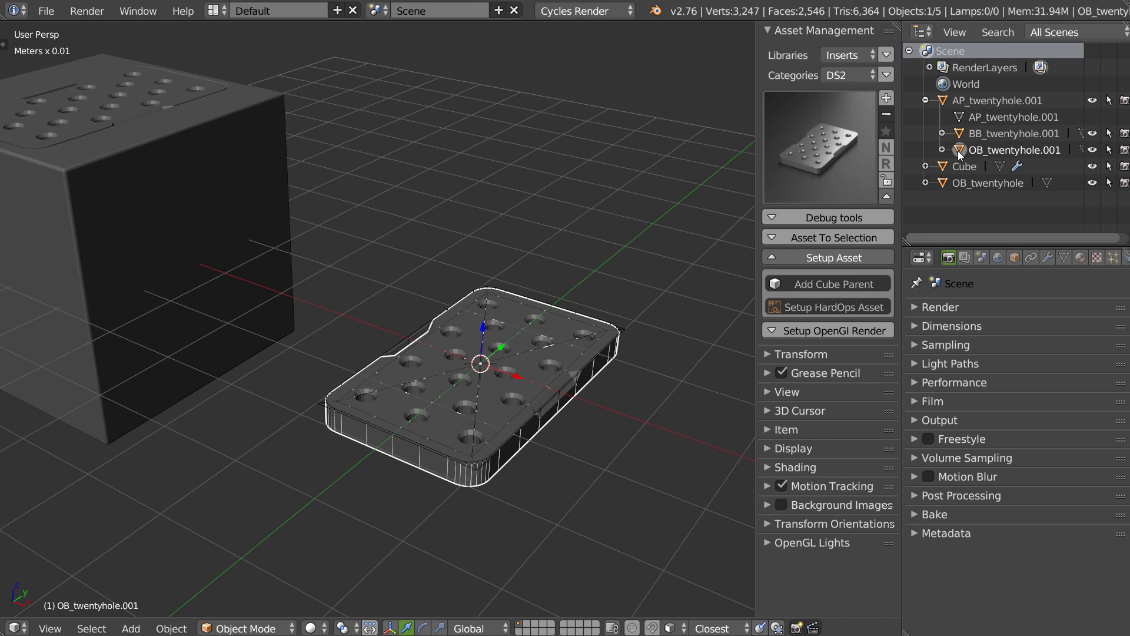
Step: Select the whole AP_twentyhole.001 hierarchy and delete it from the scene
click(946, 104)
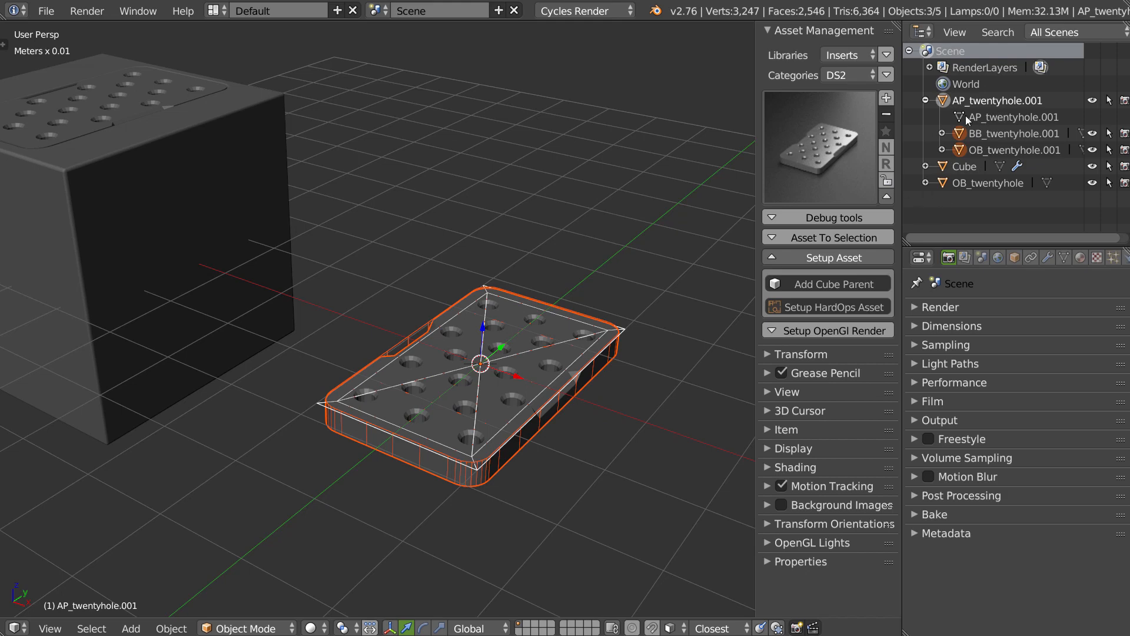
mouse_move(516, 334)
middle_down()
mouse_move(507, 345)
mouse_move(504, 335)
mouse_move(525, 338)
mouse_move(511, 355)
middle_up()
key(x)
click(500, 349)
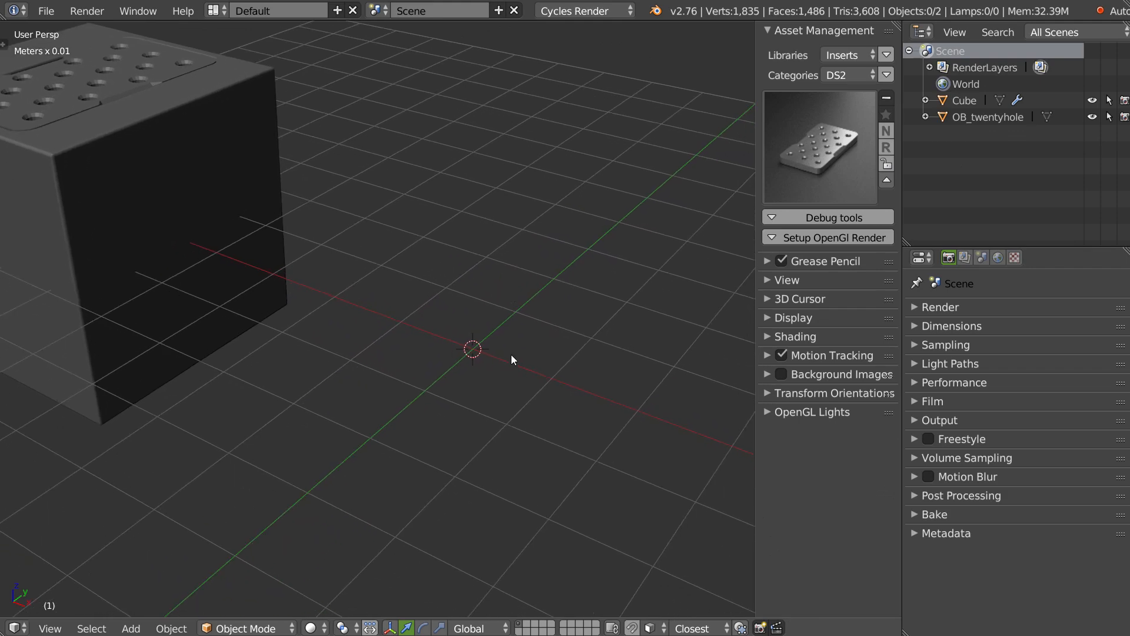
Step: Add a cylinder at the 3D cursor and enter Edit Mode on it
right_click(505, 356)
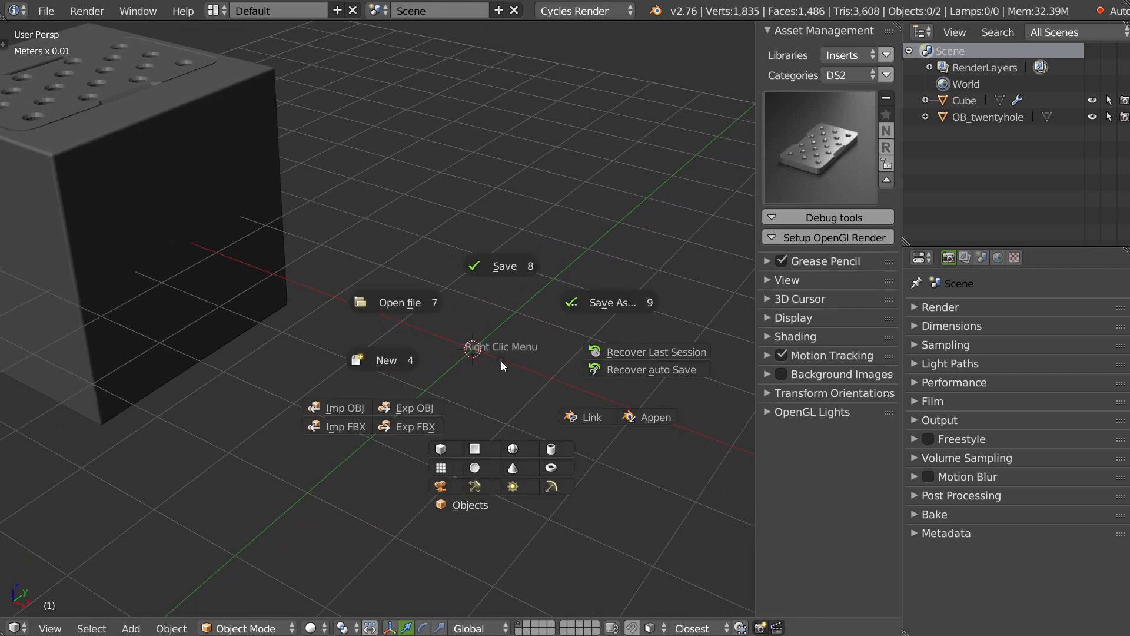
click(554, 449)
middle_drag(536, 331, 520, 279)
key(Tab)
Step: Select the edge loop around the cylinder's top rim and bevel it into a wide chamfer
click(518, 321)
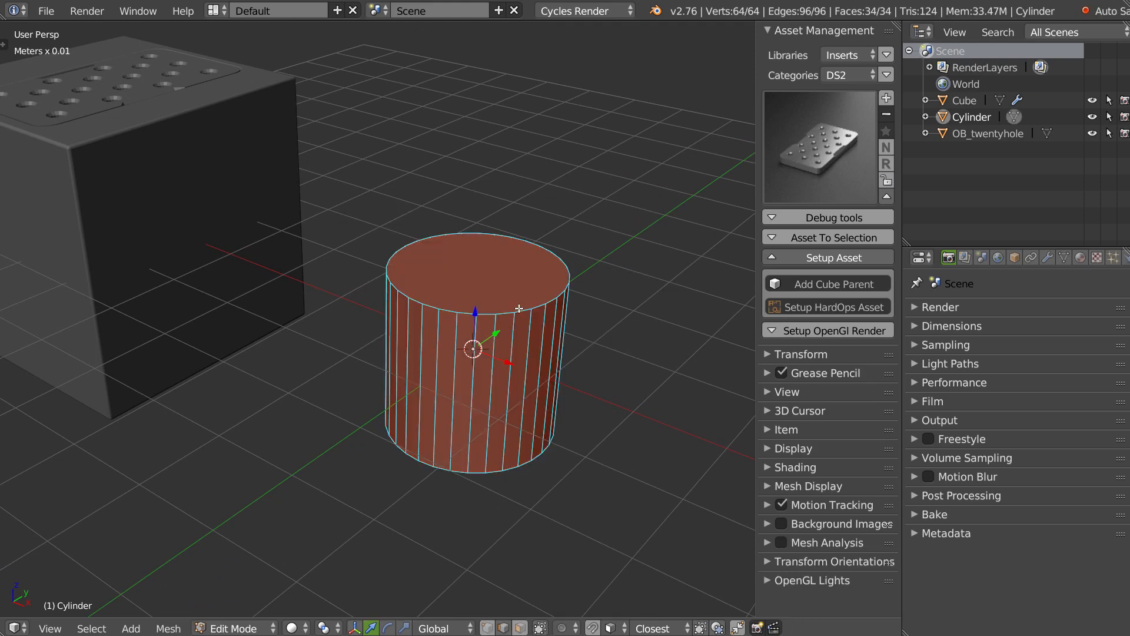
alt+click(522, 312)
key(i)
click(482, 276)
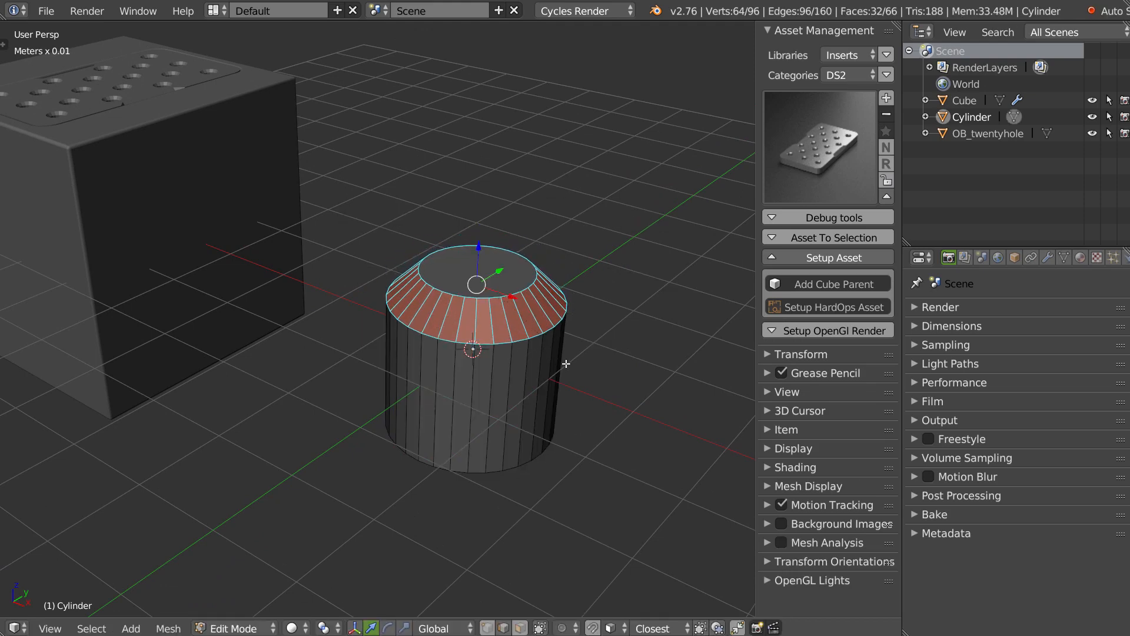
Step: Inset the cylinder's top face twice to form two concentric rings around a small central disc
key(i)
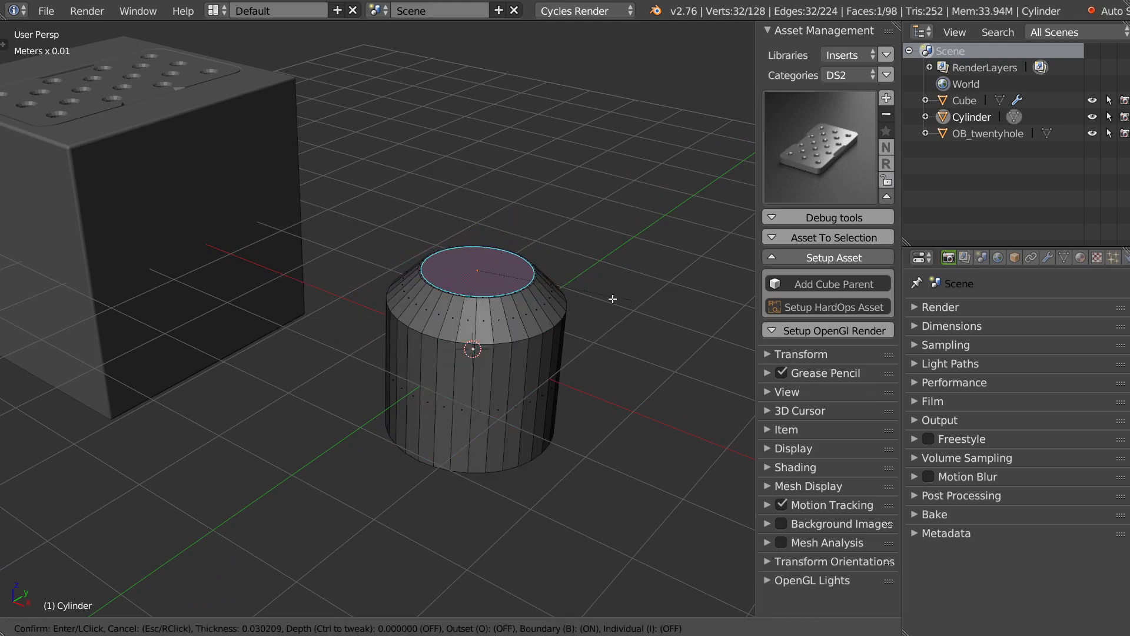
click(606, 299)
scroll(475, 325, up, 2)
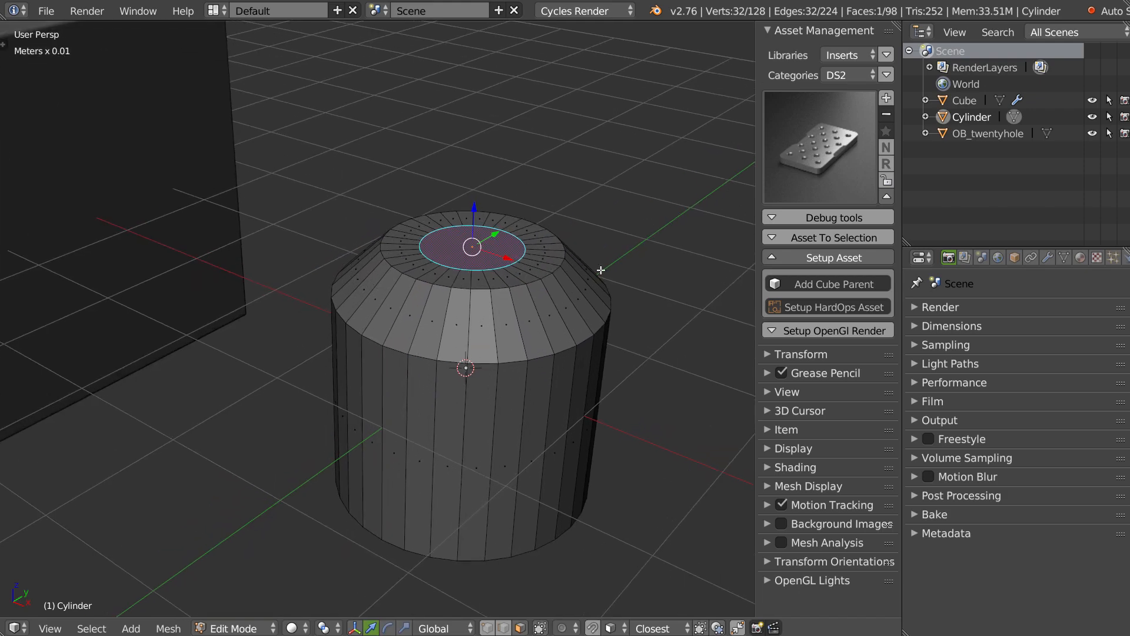
key(i)
click(647, 282)
Step: Extrude the central disc down into the cylinder as a recess and return to Object Mode
key(e)
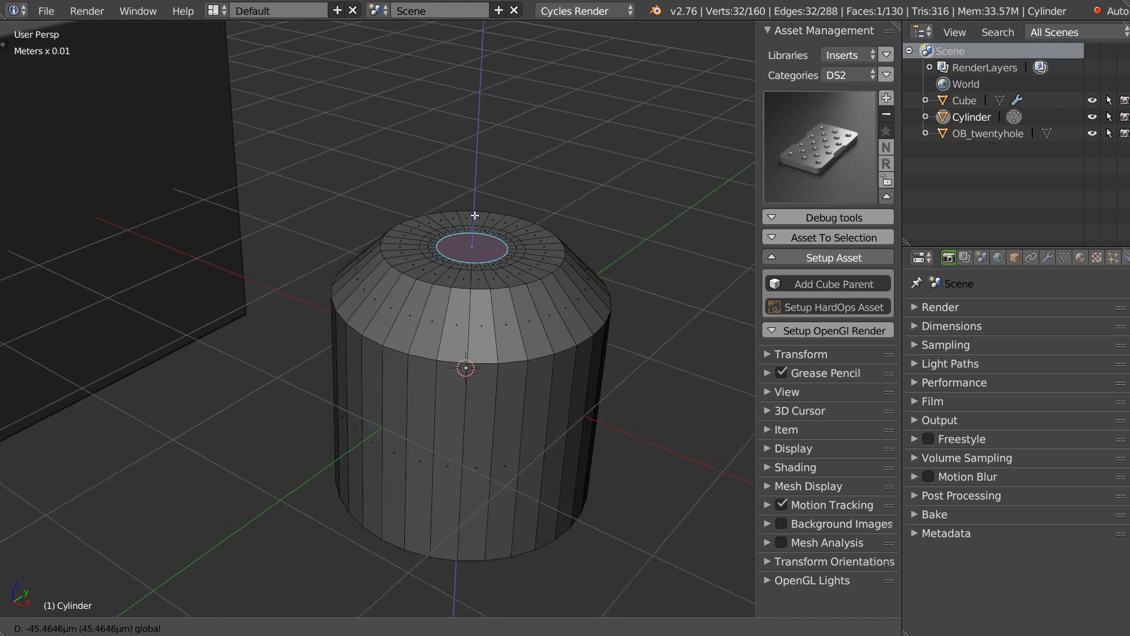
click(531, 286)
key(Tab)
Step: Duplicate the cylinder's bottom face and side walls in place and separate the copy into its own object
middle_drag(544, 356, 480, 309)
key(Tab)
right_click(479, 469)
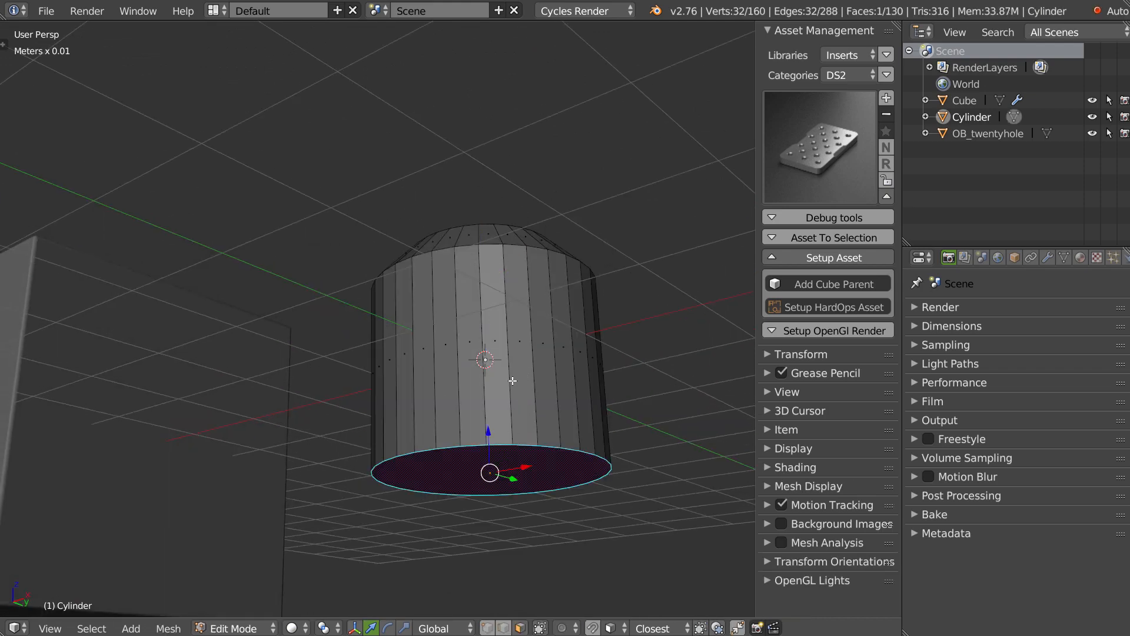
key(ctrl+KP_Add)
middle_drag(574, 343, 545, 336)
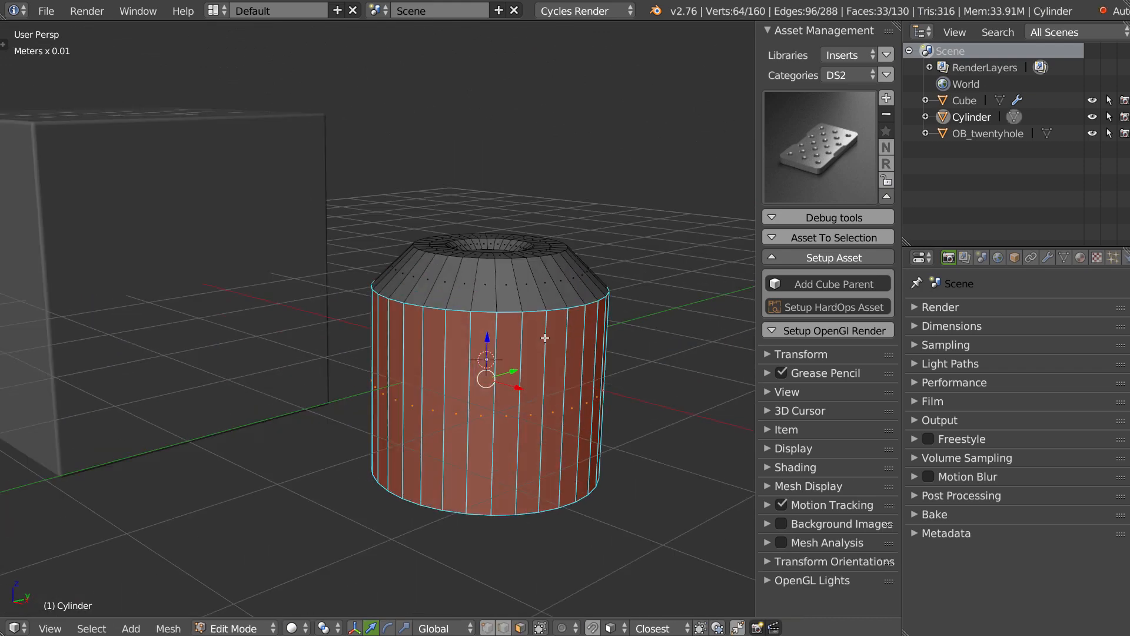
key(shift+d)
right_click(546, 343)
key(p)
click(517, 347)
middle_drag(514, 333, 530, 336)
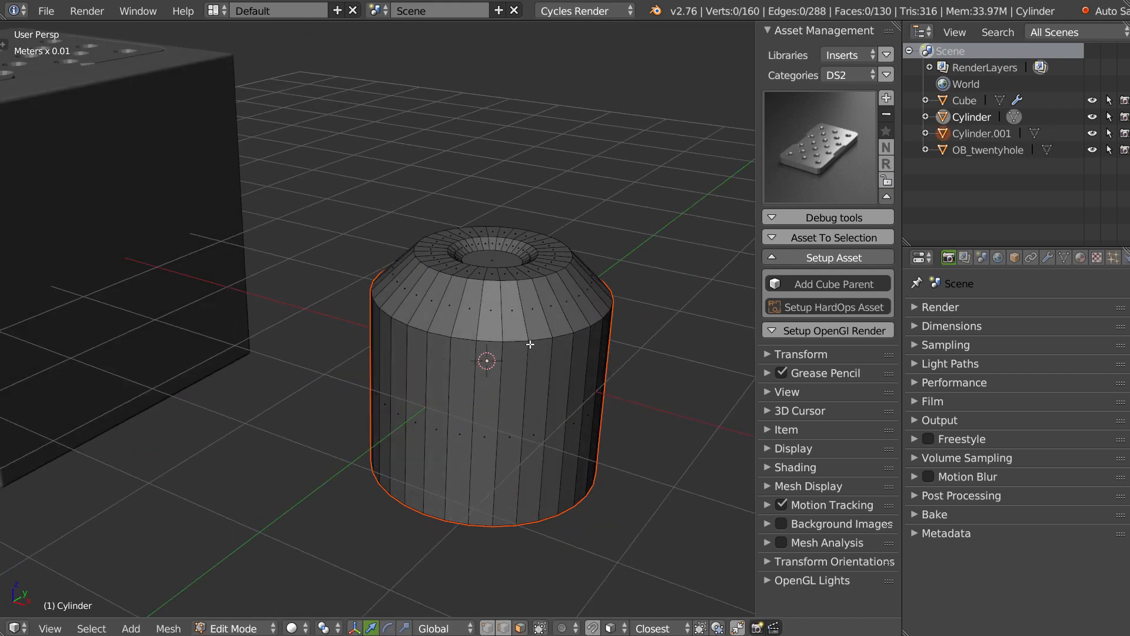
Step: Raise the separated shell's top edge loop along Z to slightly above the cylinder's top, finishing in Object Mode
key(Tab)
right_click(604, 357)
middle_drag(603, 357, 578, 332)
key(Tab)
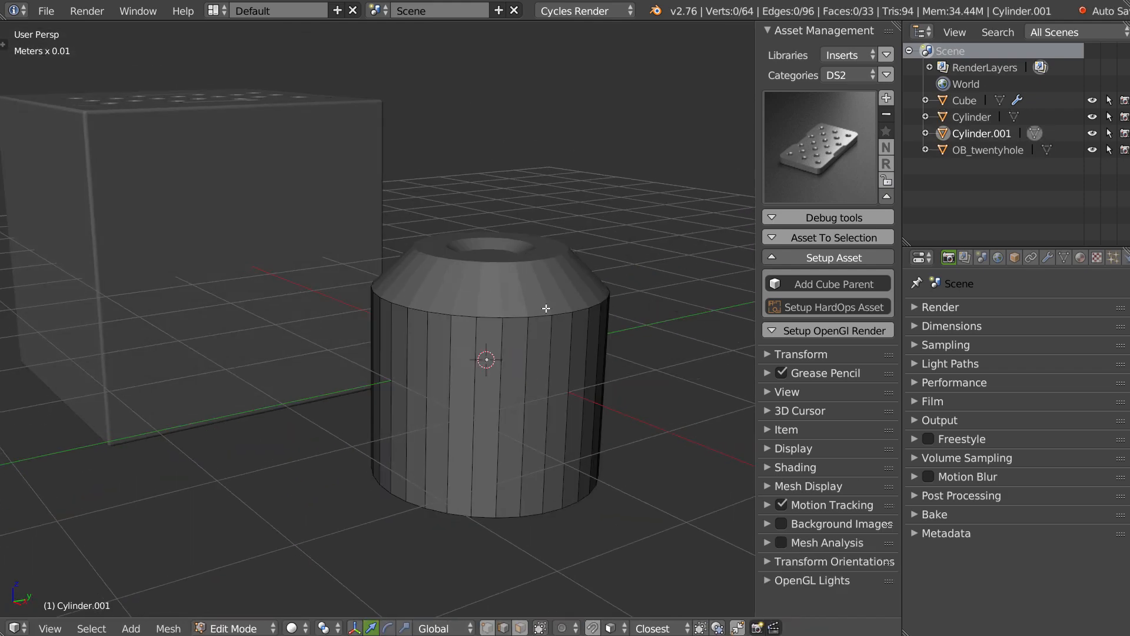
alt+right_click(544, 314)
key(g)
key(z)
click(496, 215)
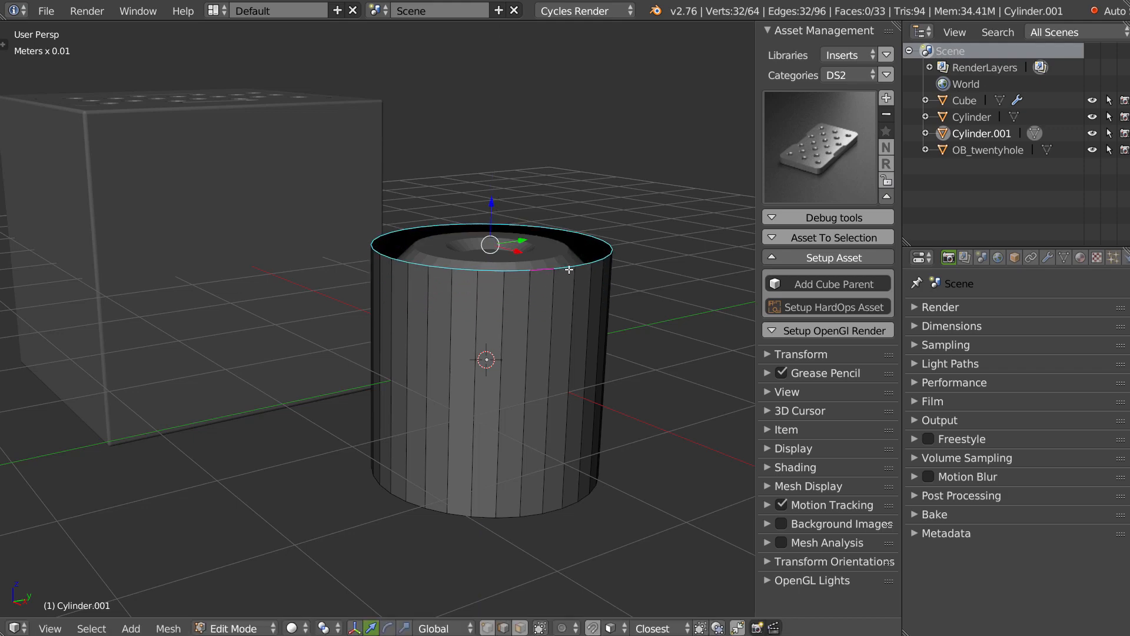
middle_drag(496, 215, 550, 308)
key(Tab)
click(542, 237)
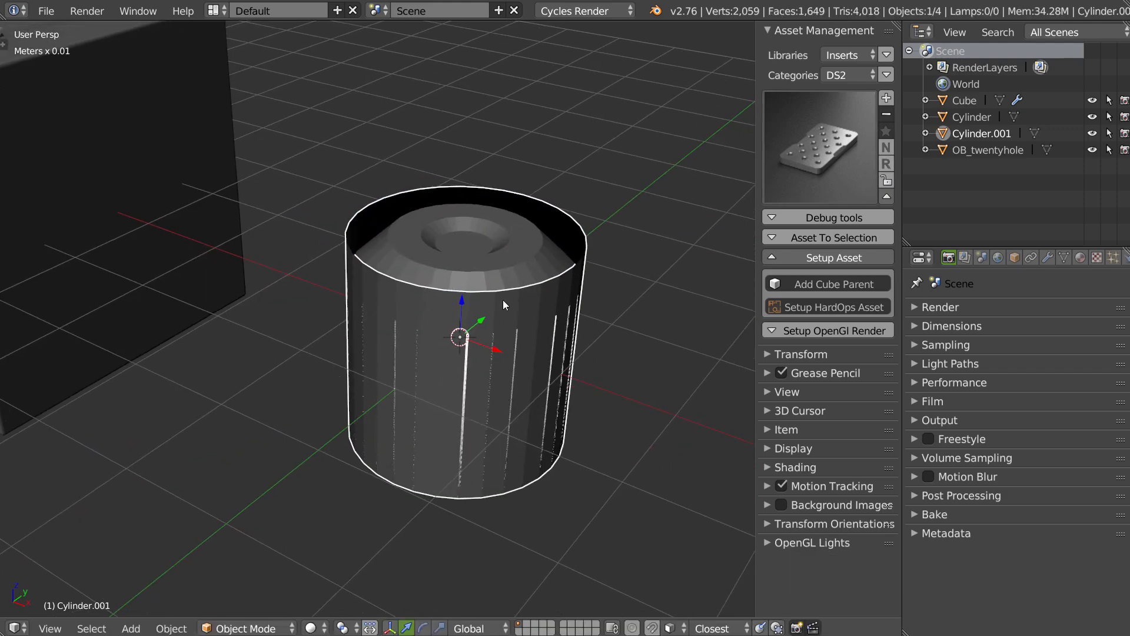
Step: Select the inner cylinder and apply HardOps (C) Sharpen to it
right_click(506, 258)
middle_drag(506, 258, 506, 292)
key(q)
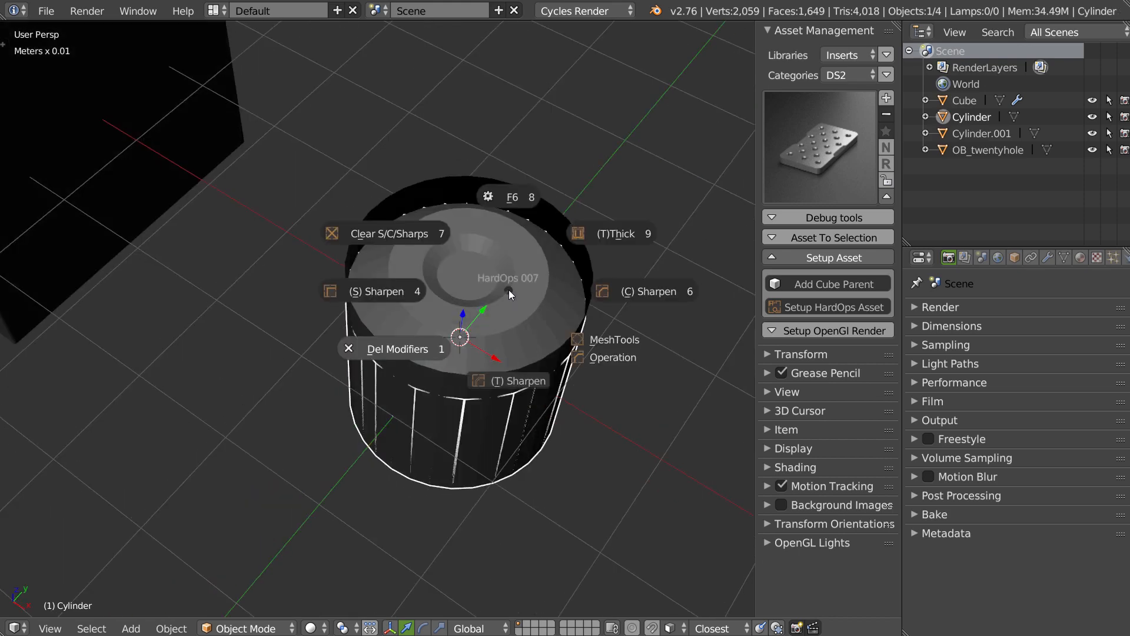
click(643, 293)
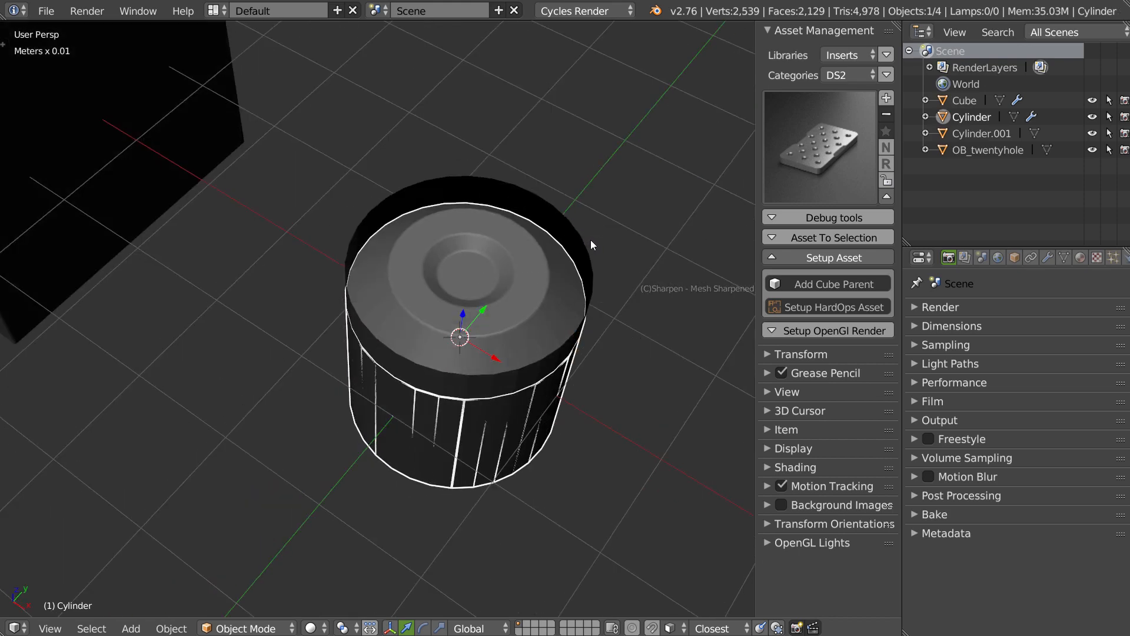
Step: Select the outer shell and add the inner cylinder to the selection as active object
middle_drag(545, 295, 524, 263)
right_click(575, 280)
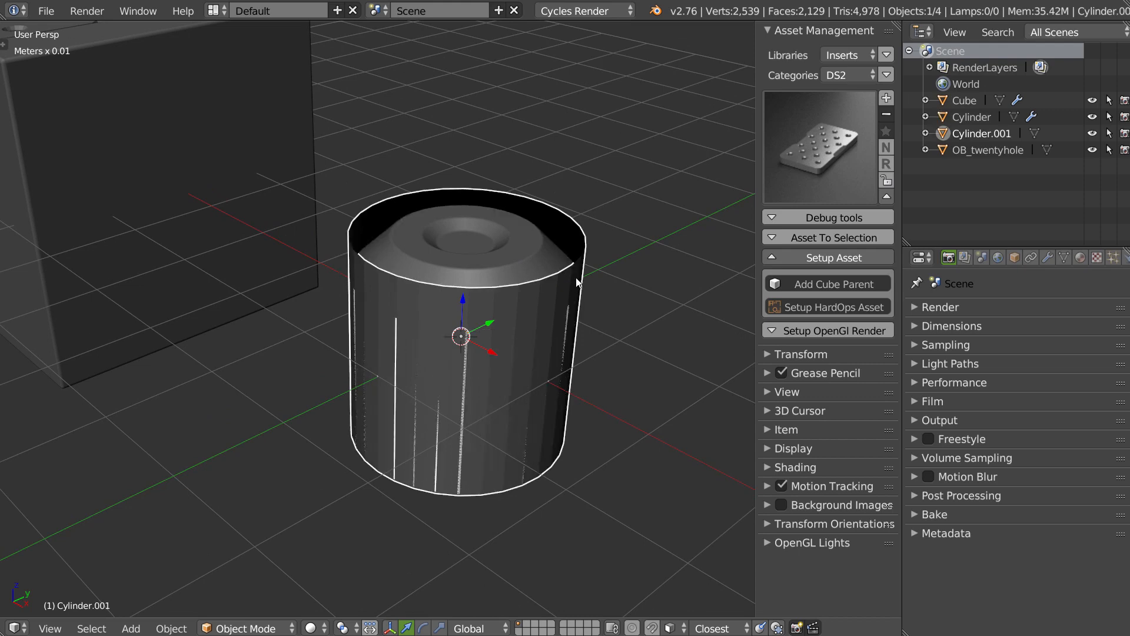
middle_drag(592, 277, 518, 309)
middle_drag(485, 237, 506, 242)
shift+right_click(511, 241)
drag(462, 295, 475, 373)
key(q)
click(402, 314)
scroll(479, 320, up, 2)
middle_drag(506, 324, 451, 301)
scroll(513, 294, down, 1)
right_click(529, 310)
click(382, 381)
scroll(518, 273, down, 4)
mouse_move(524, 266)
shift+middle_down()
mouse_move(513, 324)
mouse_move(494, 306)
mouse_move(524, 277)
shift+middle_up()
scroll(513, 322, down, 1)
shift+middle_drag(535, 269, 468, 244)
Step: Switch the asset library to 001 and toggle the asset preview's lock on and off
click(839, 56)
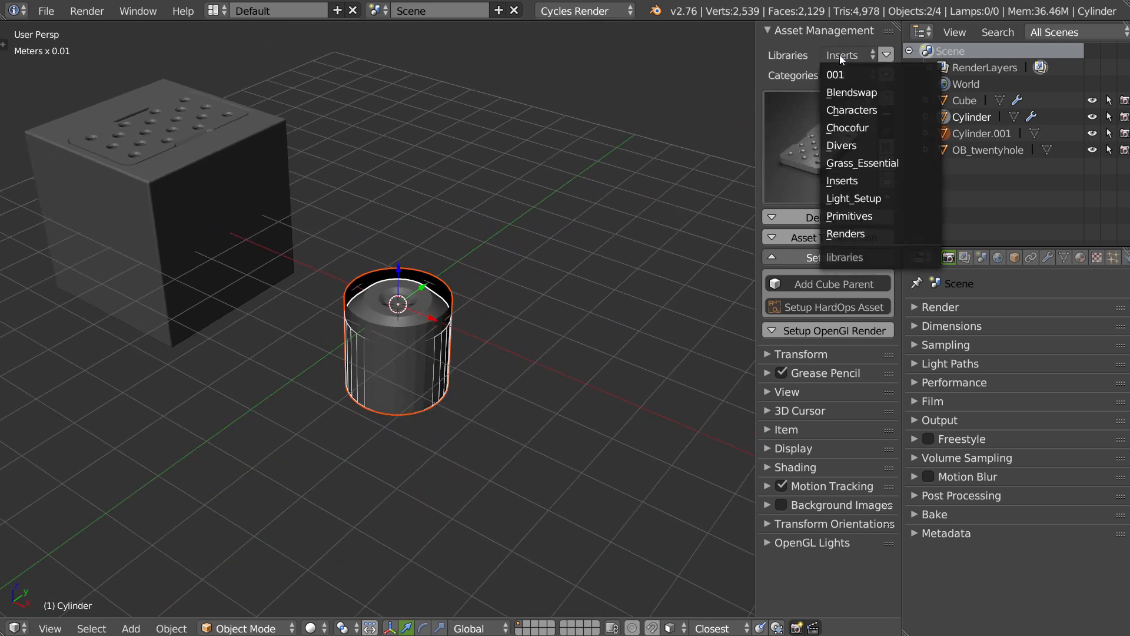
click(836, 73)
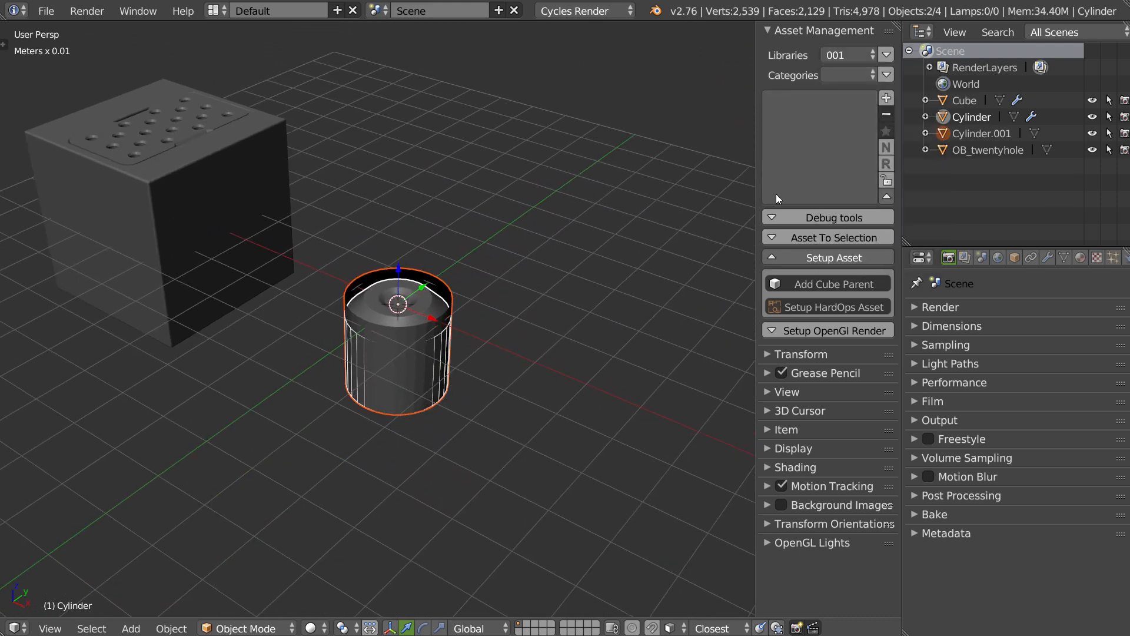
click(887, 180)
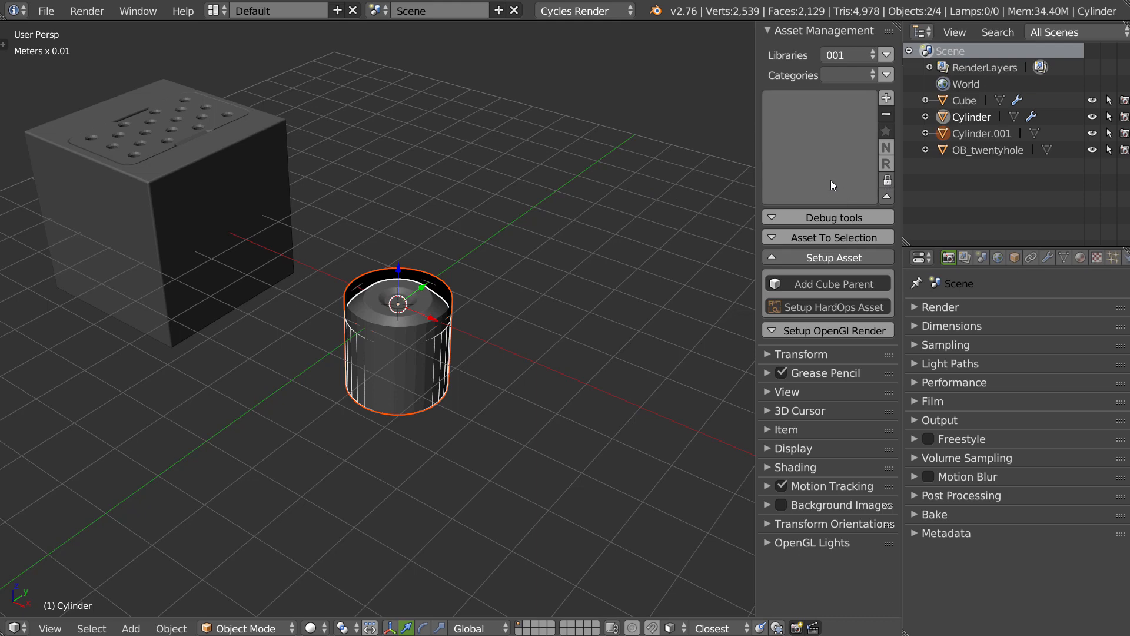
click(831, 180)
click(885, 165)
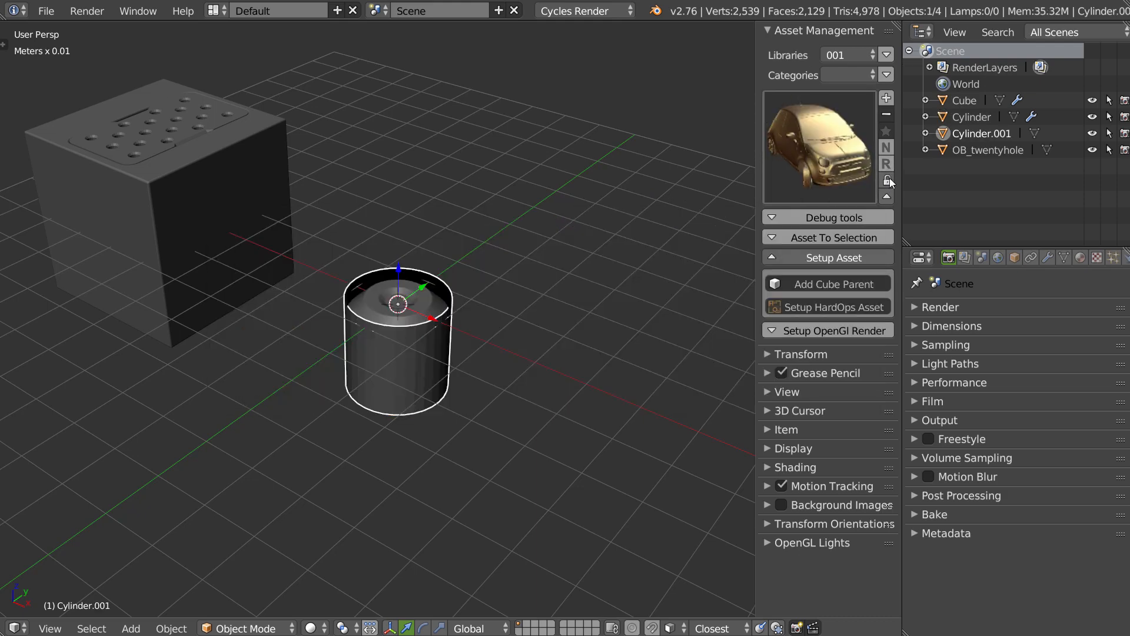
Step: Select the inner cylinder, add the outer shell as active object, and run Setup HardOps Asset
middle_drag(424, 286, 468, 272)
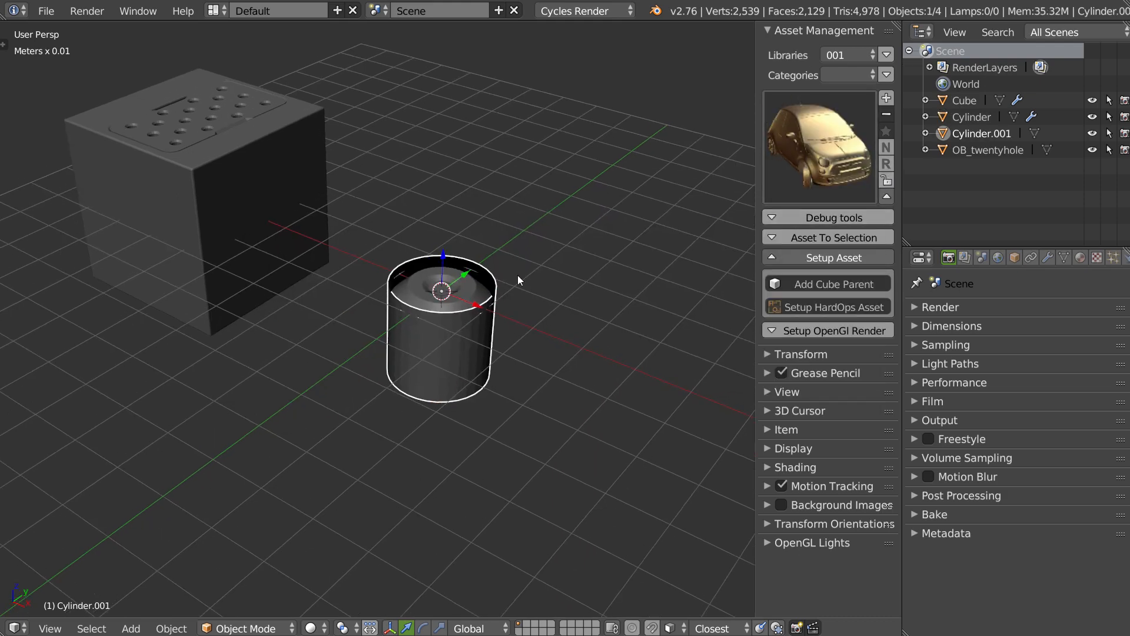
scroll(468, 308, up, 2)
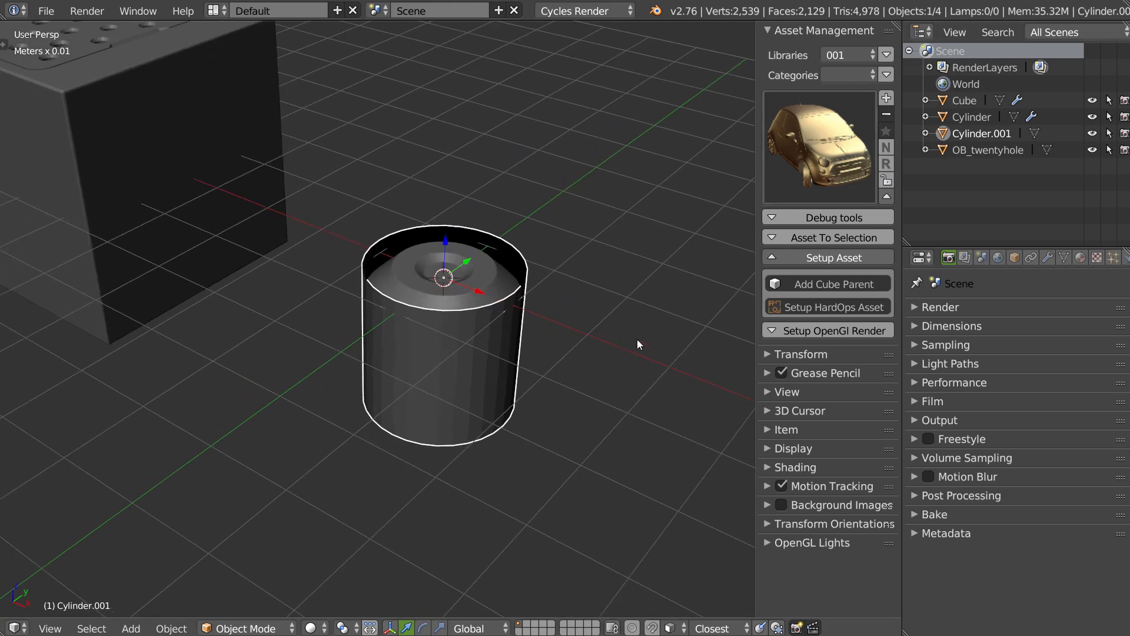
scroll(577, 289, up, 2)
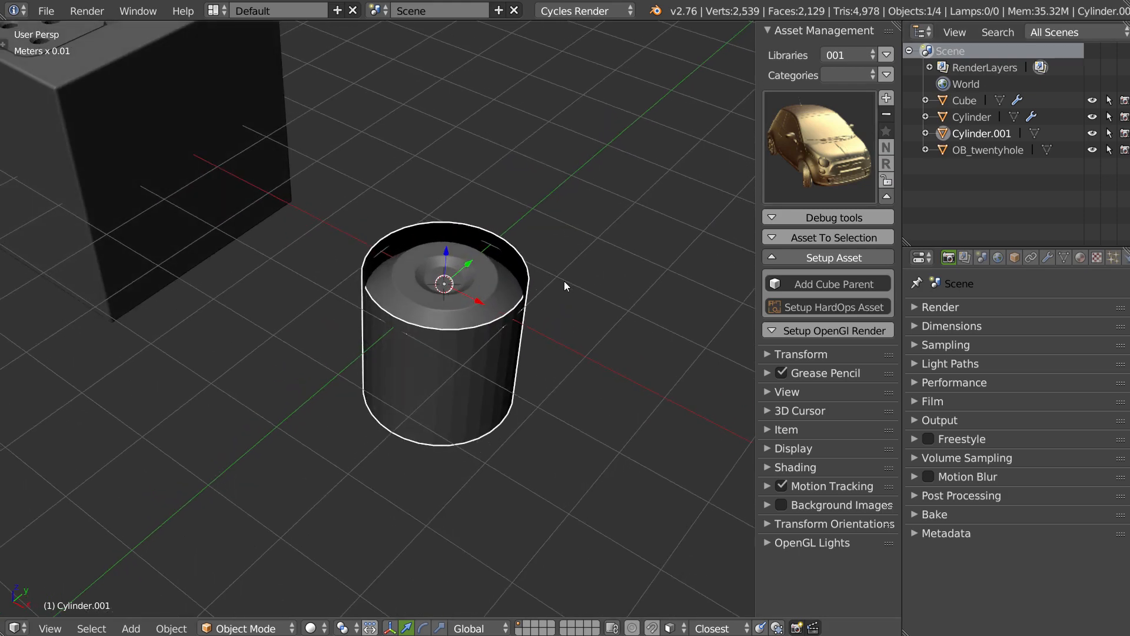
middle_drag(504, 280, 501, 290)
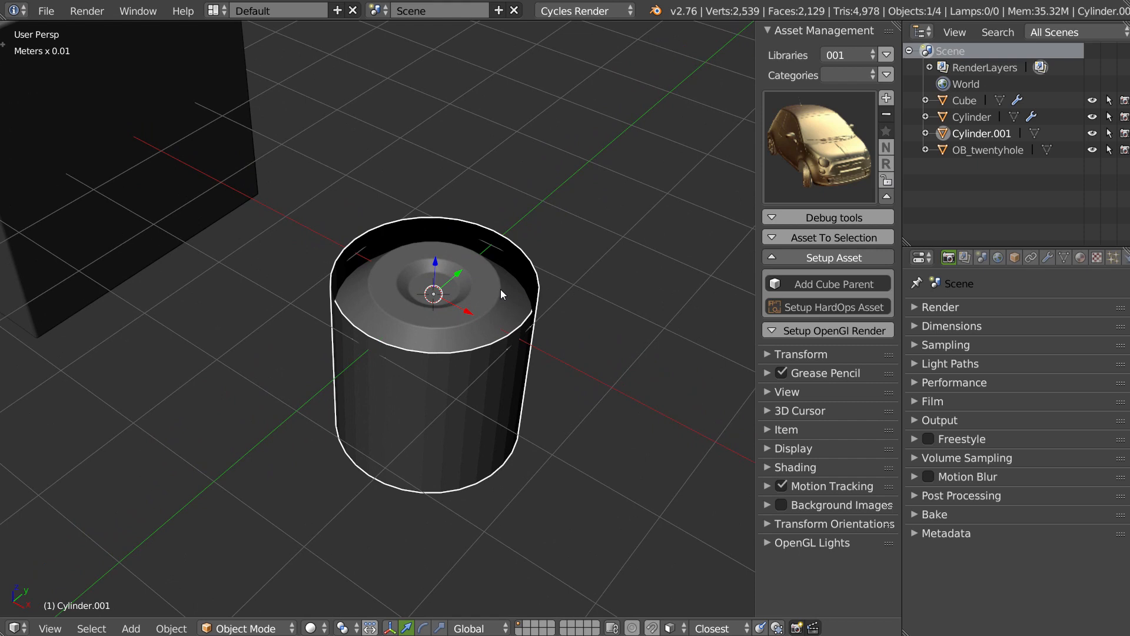
right_click(485, 276)
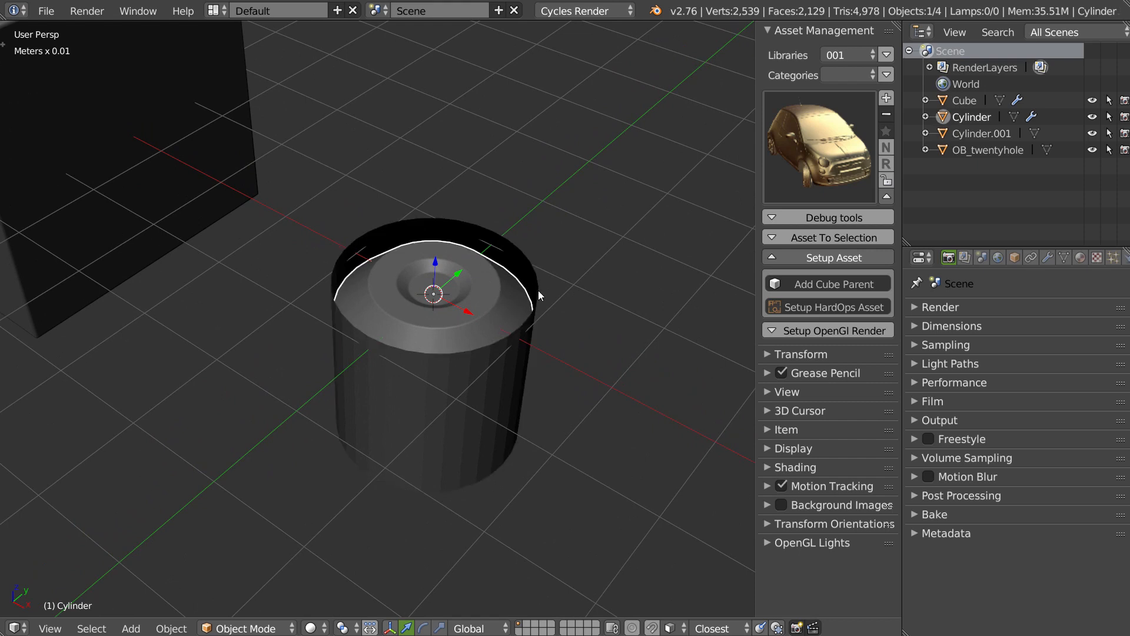
shift+right_click(506, 239)
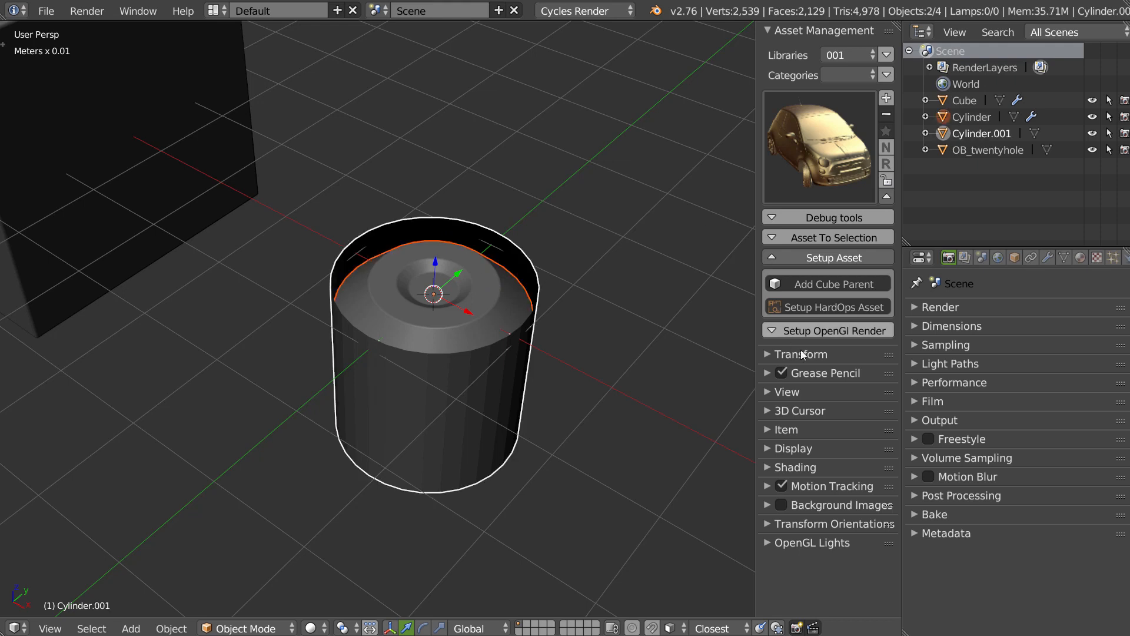
click(829, 306)
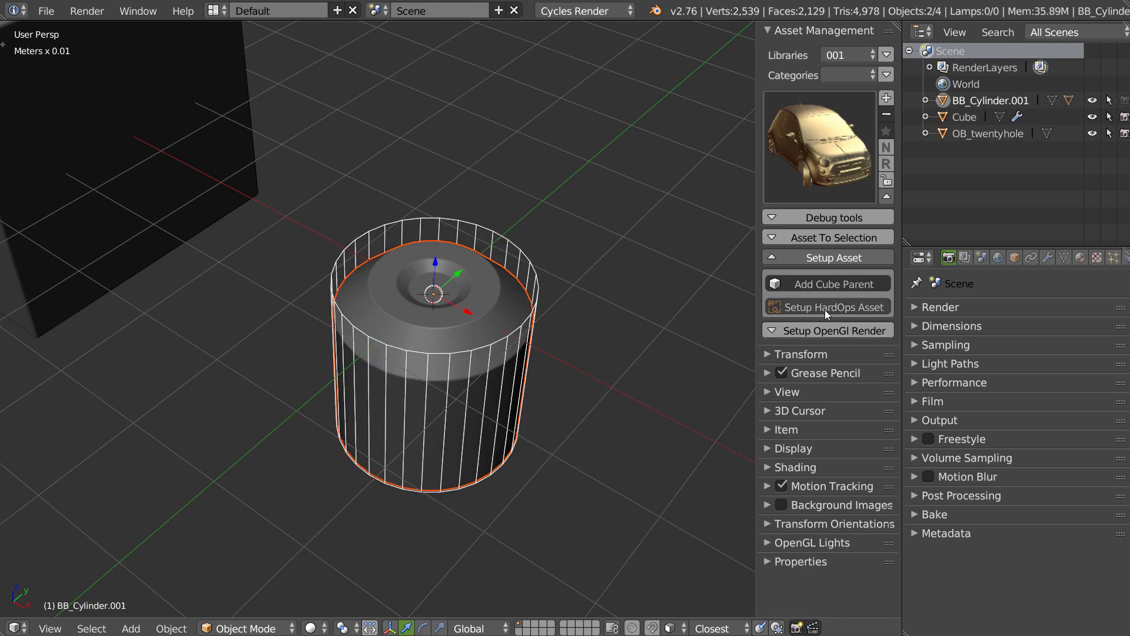
Step: Rename the parent object BB_Cylinder.001 to BB_Cylinder
click(988, 101)
double_click(990, 103)
drag(1012, 106, 1052, 110)
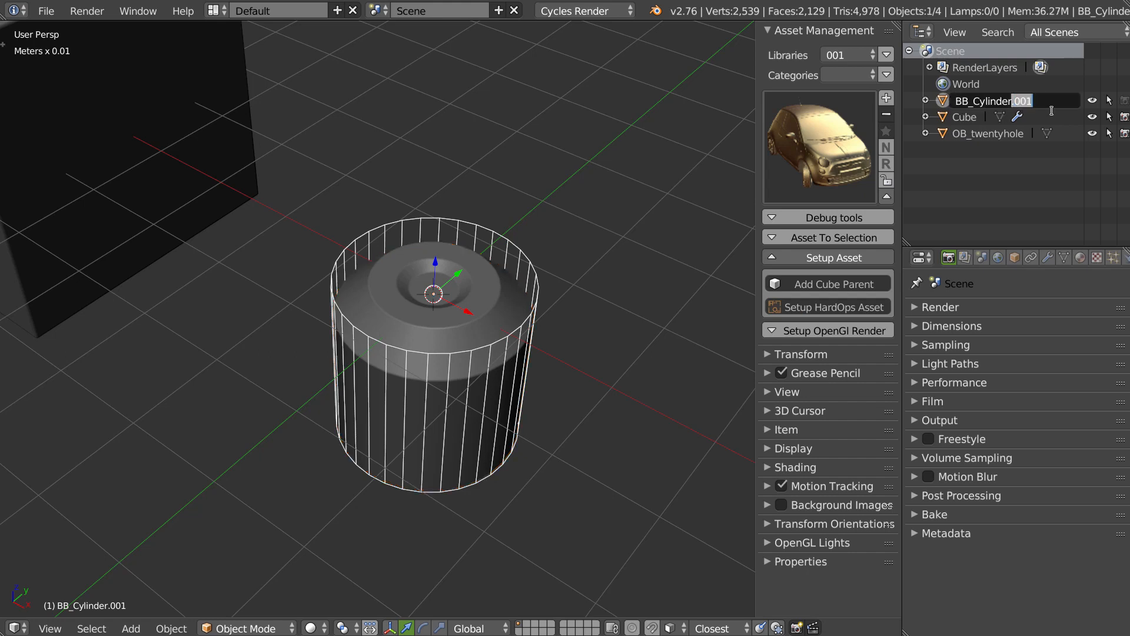
key(BackSpace)
key(ctrl+a)
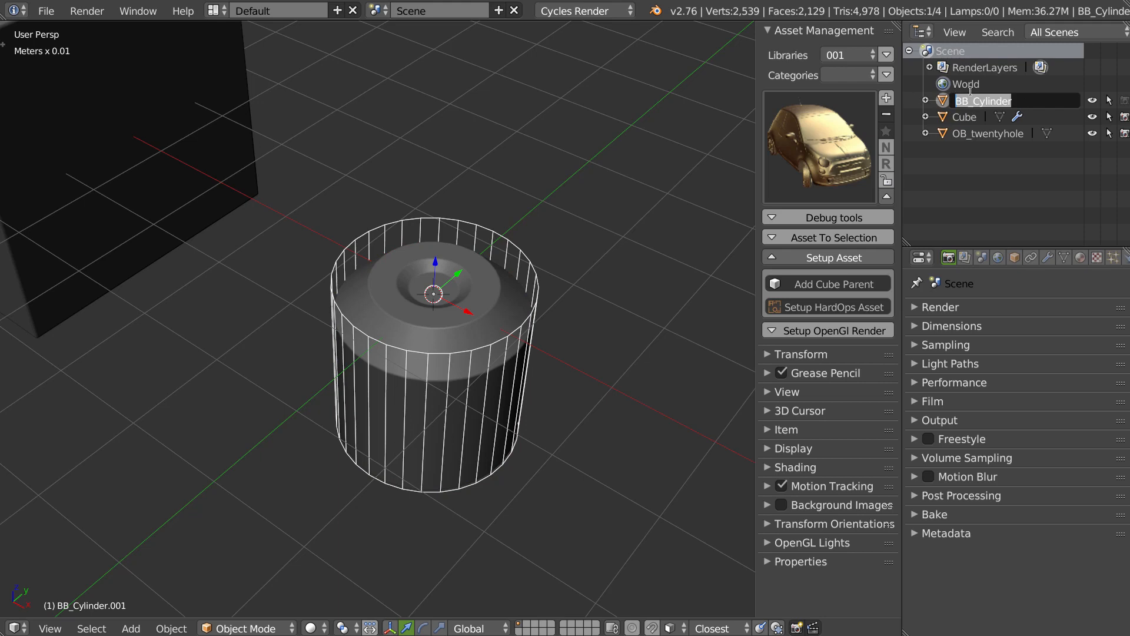
key(Return)
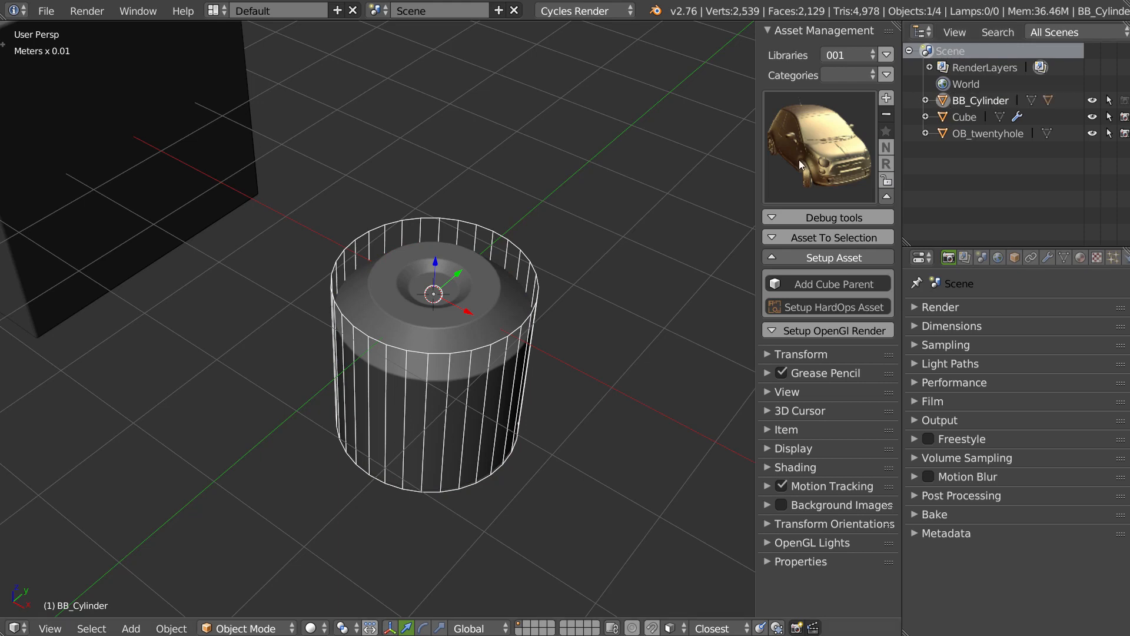
Step: Examine the BB_Cylinder hierarchy and how the inner cylinder sits inside its outer shell, including in wireframe
click(925, 100)
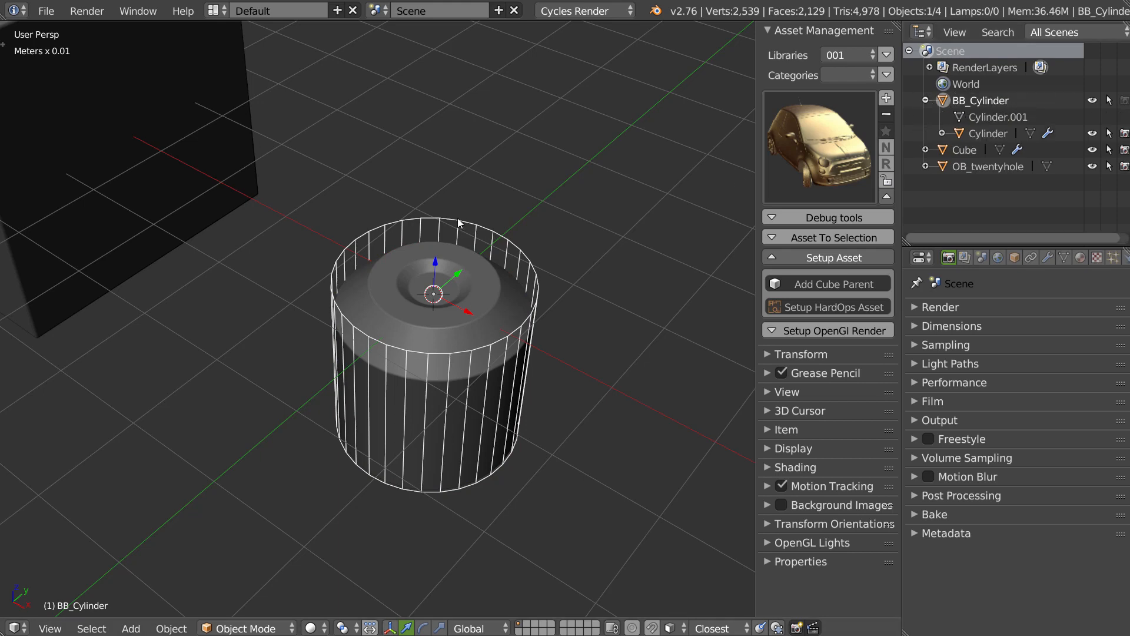
middle_drag(467, 260, 461, 235)
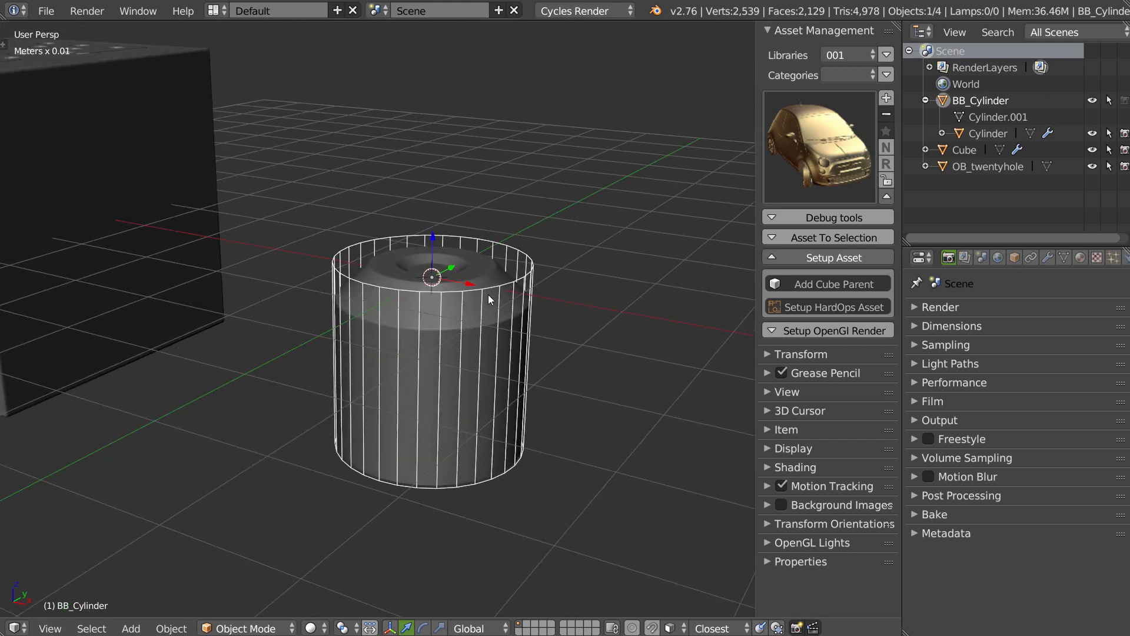
mouse_move(488, 294)
middle_down()
mouse_move(486, 318)
mouse_move(455, 282)
middle_up()
key(z)
click(507, 278)
key(z)
click(471, 353)
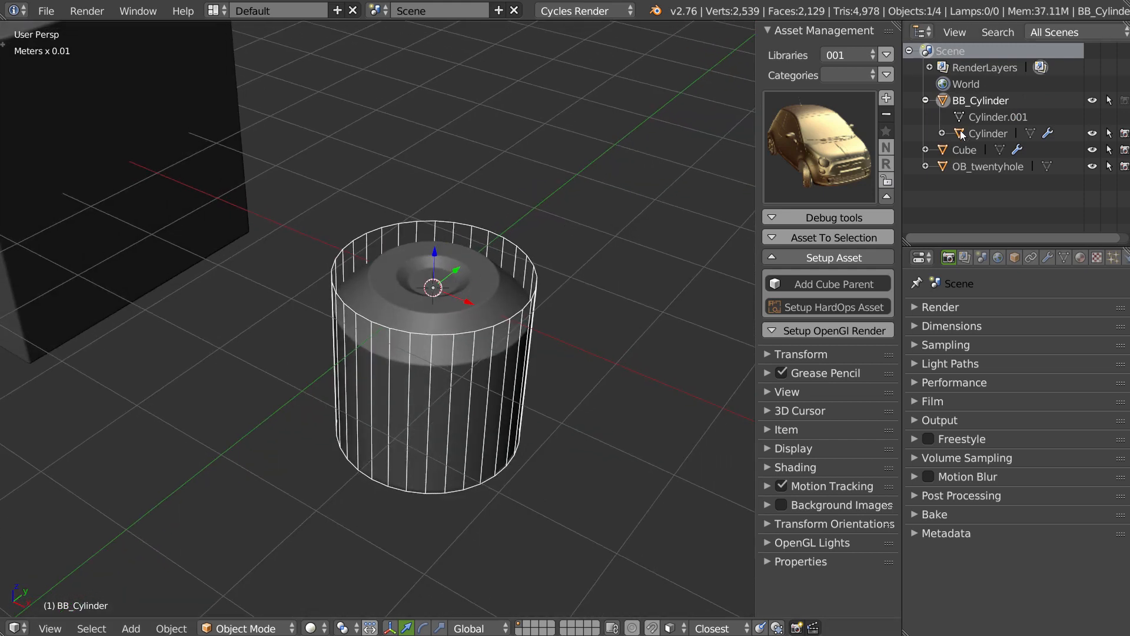
click(926, 100)
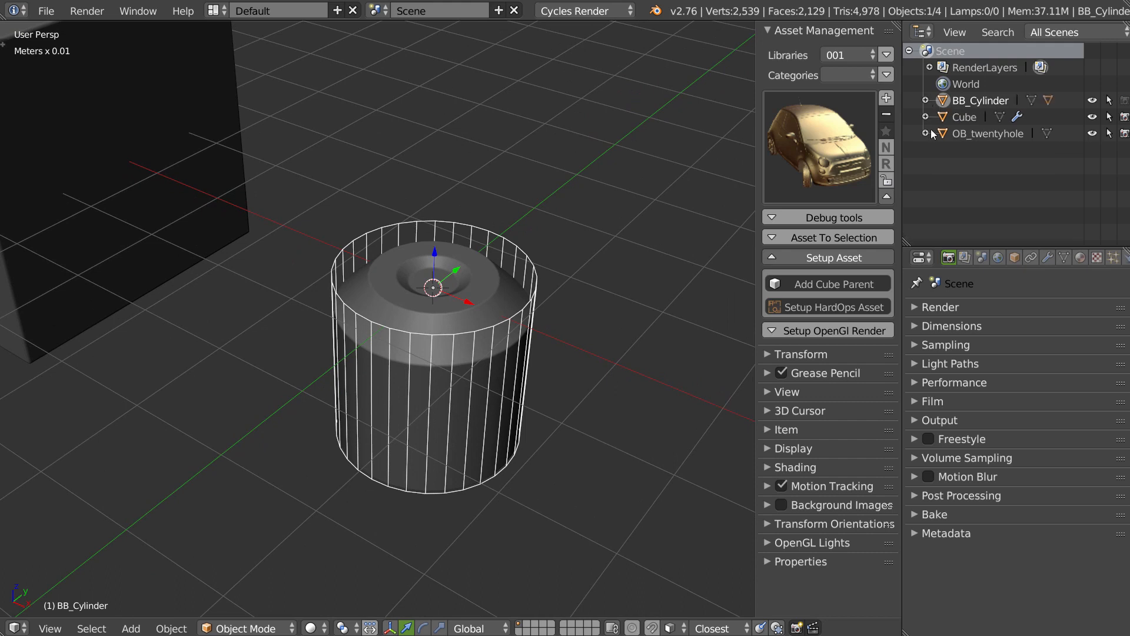
Step: Select BB_Cylinder with its child and start a new library asset named BB_Cylinder, isolating the objects in local view
click(942, 99)
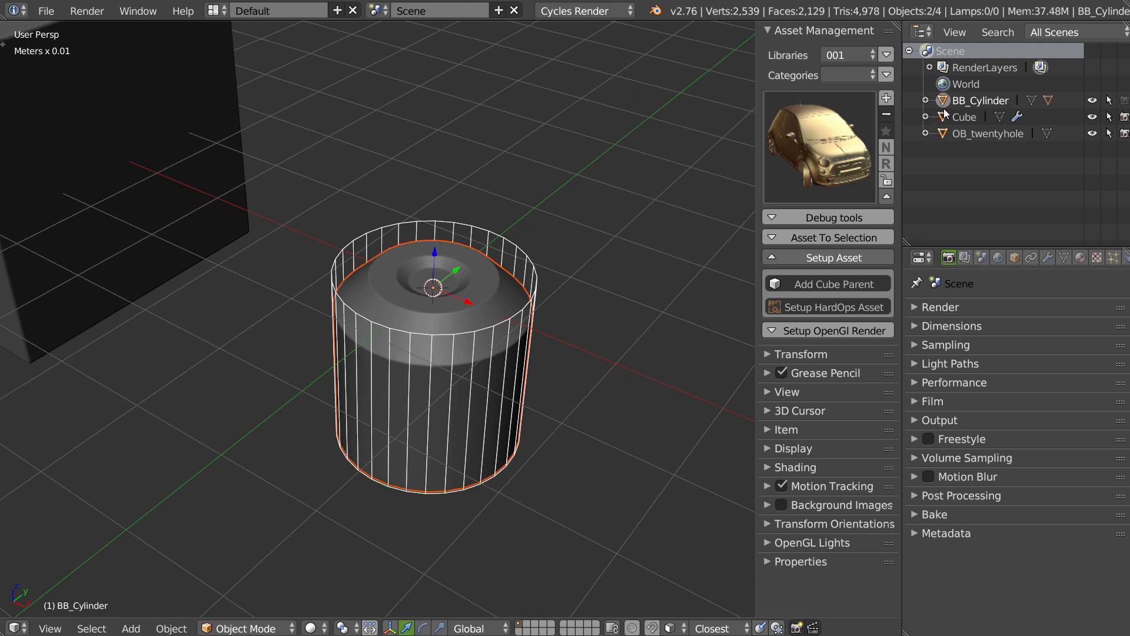
click(887, 98)
click(812, 125)
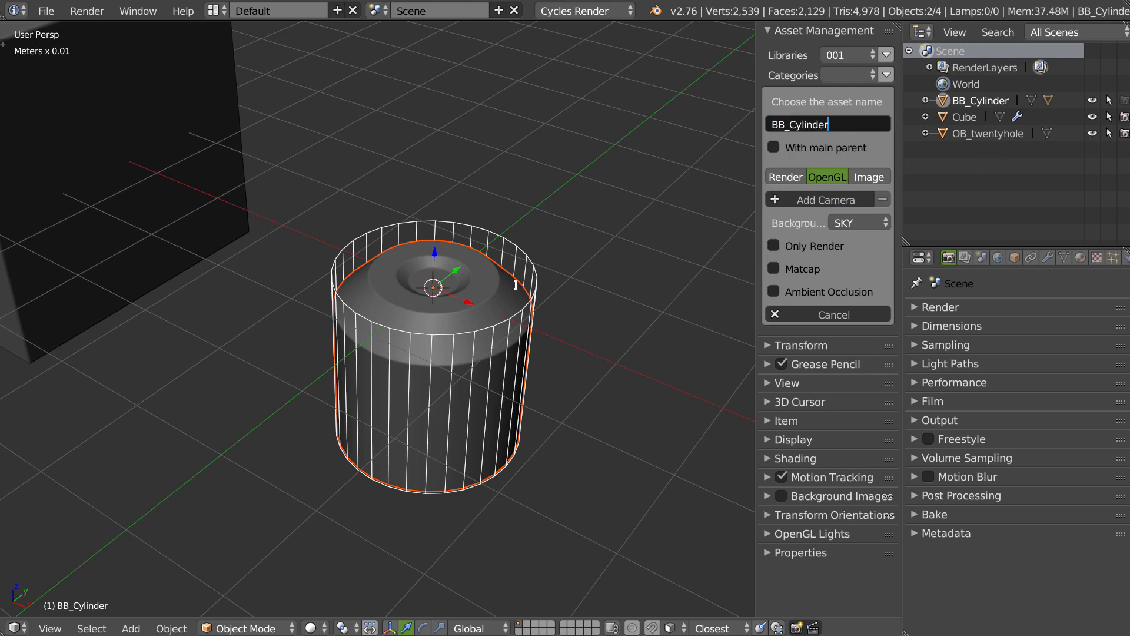
key(Return)
key(KP_Divide)
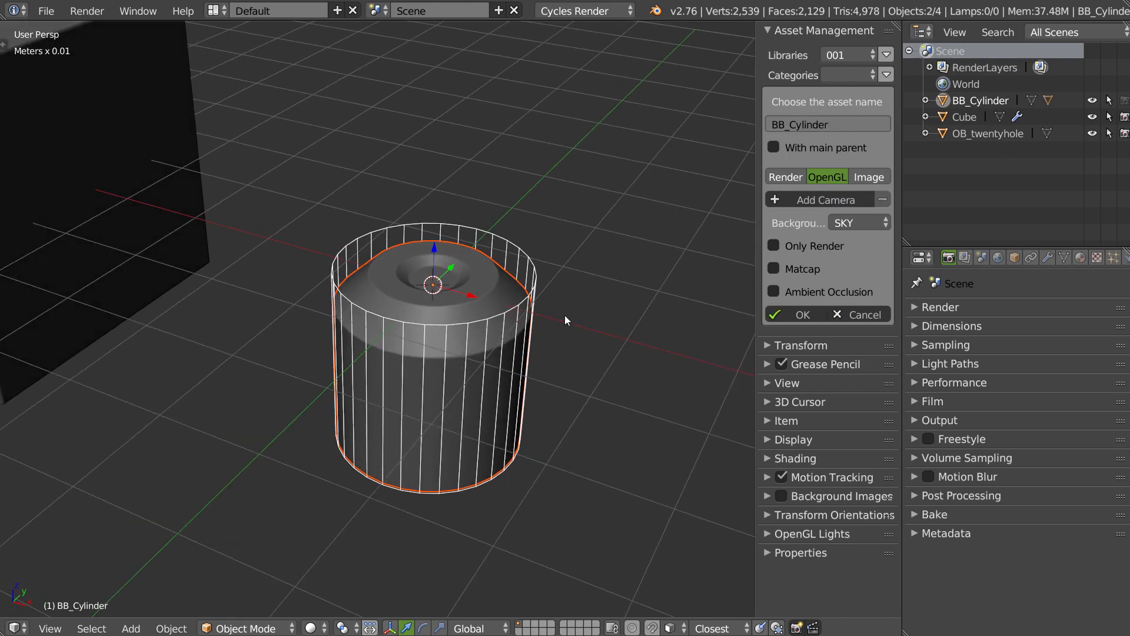
Step: Add an OpenGL preview camera and frame the whole cylinder from above inside the camera border
click(814, 200)
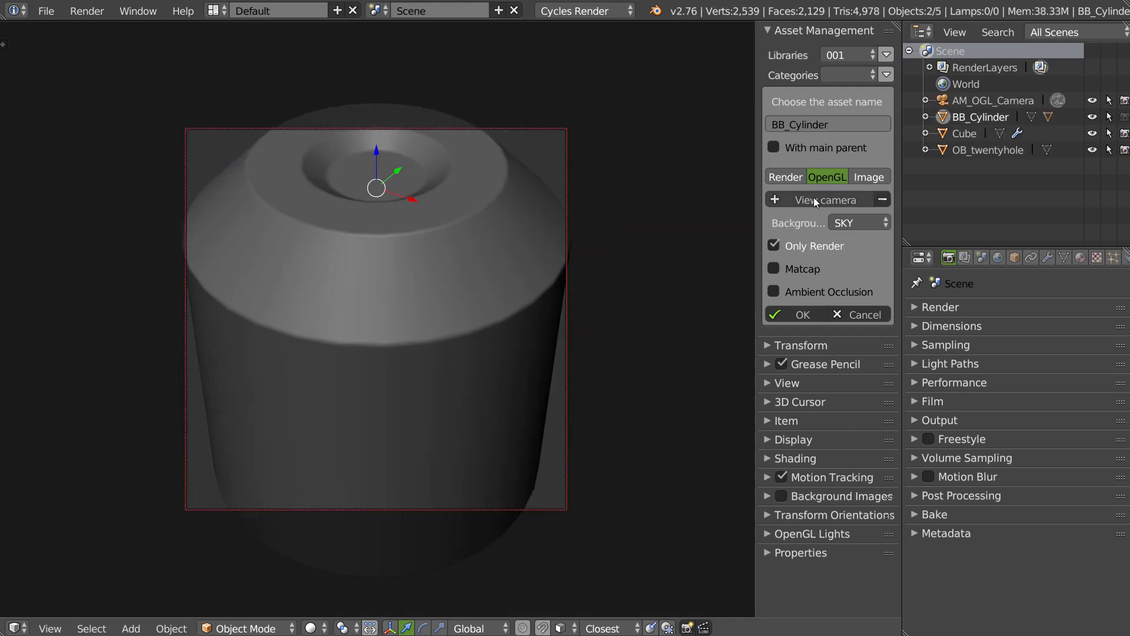
scroll(406, 313, up, 1)
middle_drag(424, 315, 444, 299)
scroll(443, 300, up, 1)
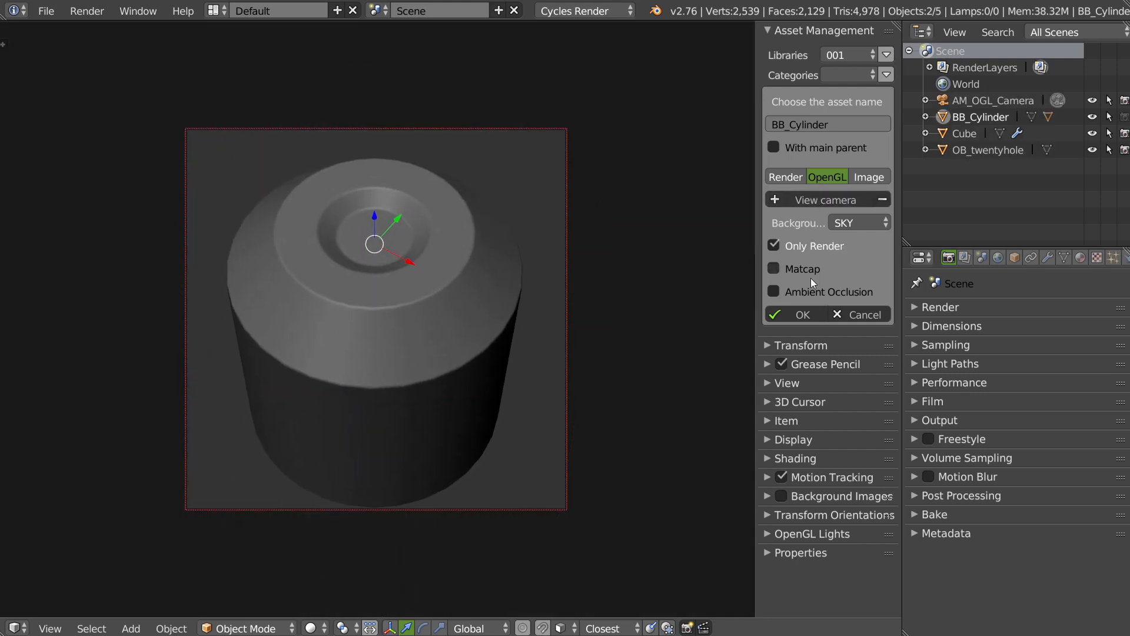
Step: Enable Matcap with the silver metallic material for the thumbnail and save the asset to the library
click(810, 271)
click(815, 327)
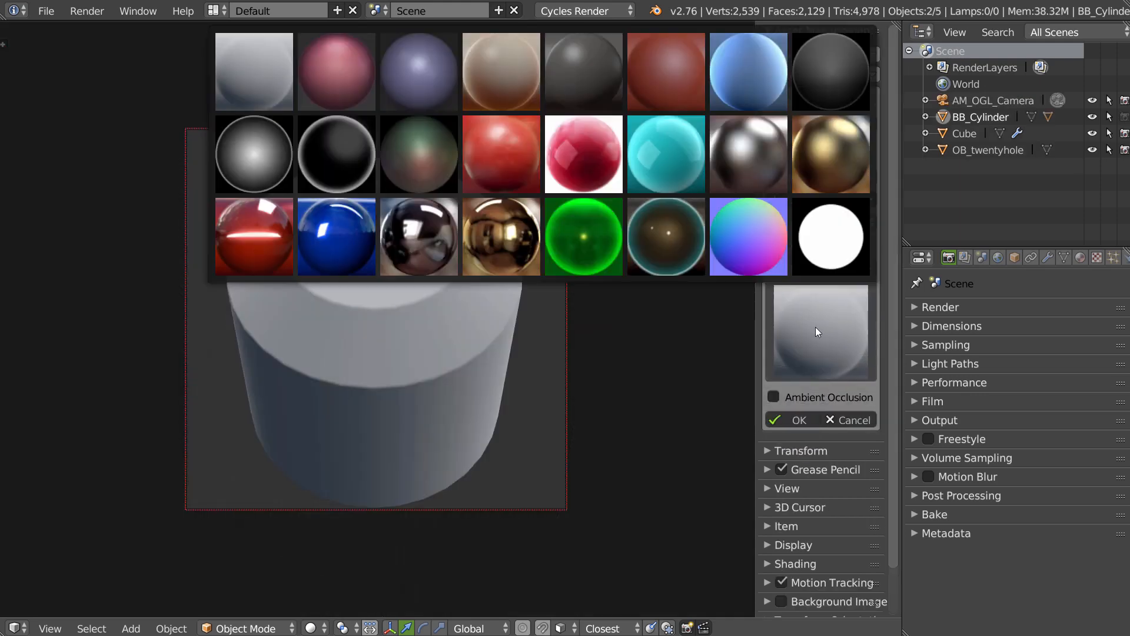
click(745, 163)
middle_drag(406, 293, 443, 284)
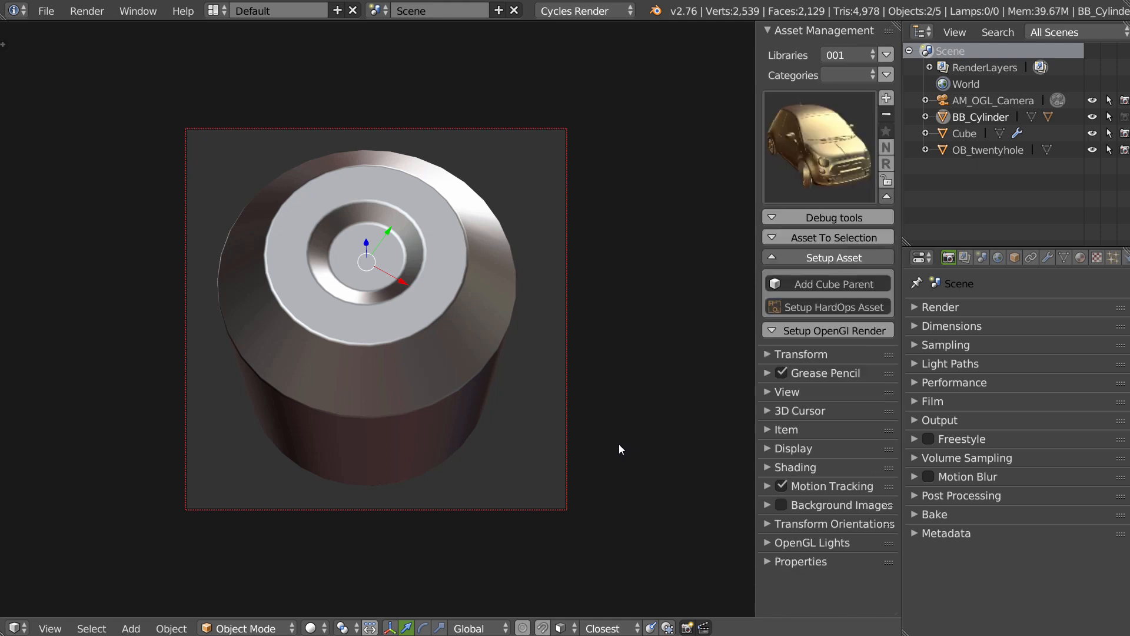
Step: Collapse the Setup Asset options and remove the preview camera through the OpenGL render settings
click(784, 256)
click(807, 148)
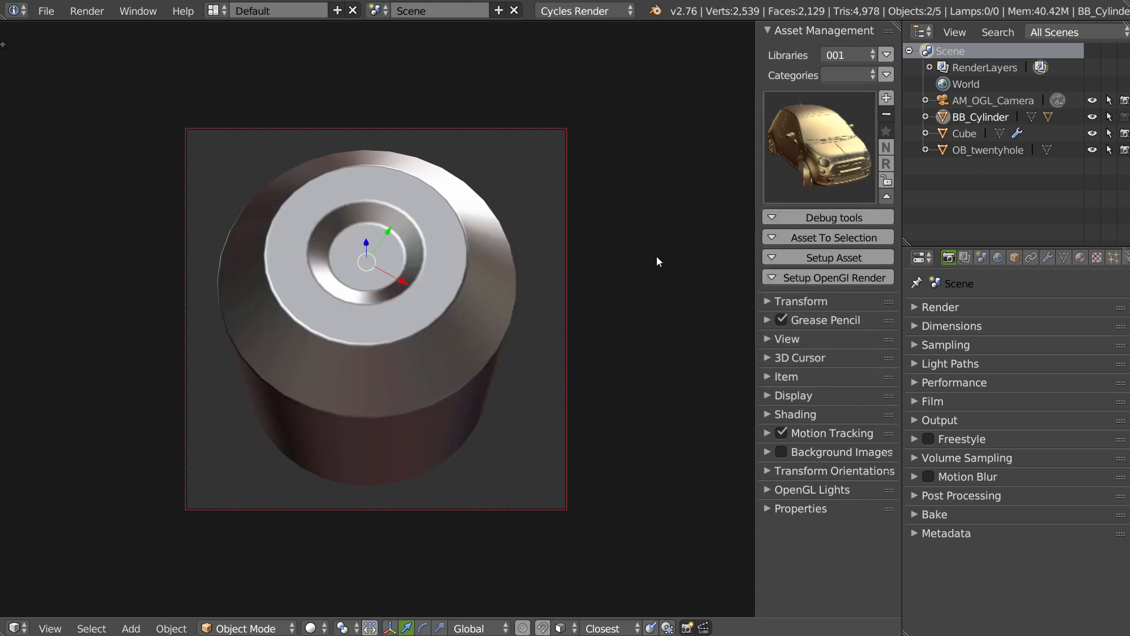
click(847, 278)
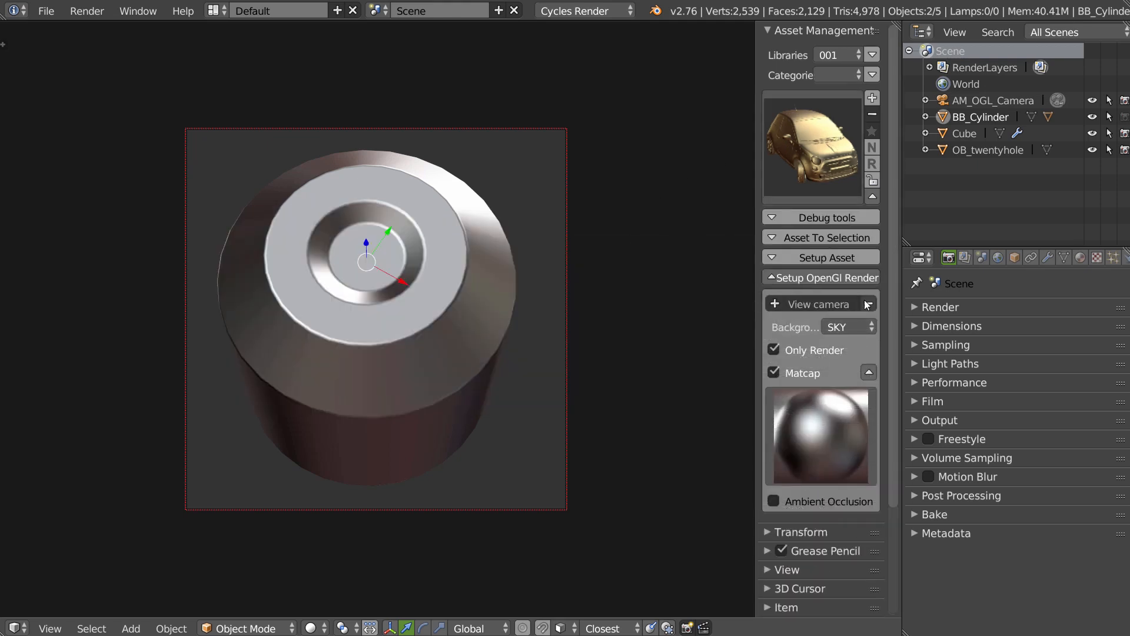
click(866, 302)
middle_drag(451, 258, 453, 217)
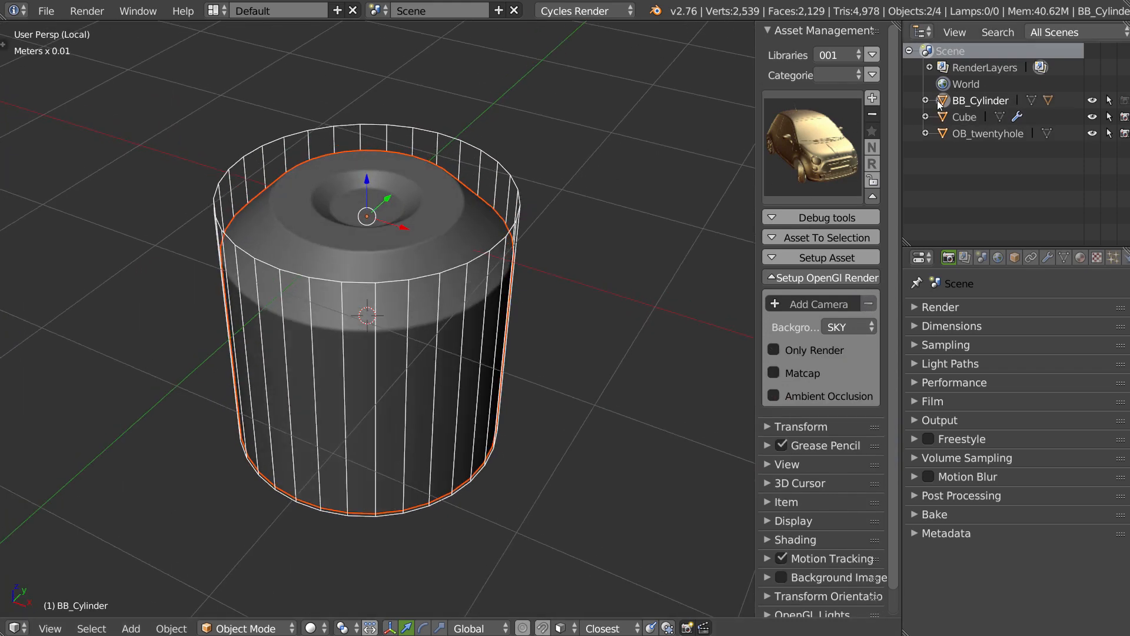
Step: Hide BB_Cylinder and exit local view to return to the full scene
click(1091, 101)
middle_drag(732, 214, 505, 252)
key(KP_Divide)
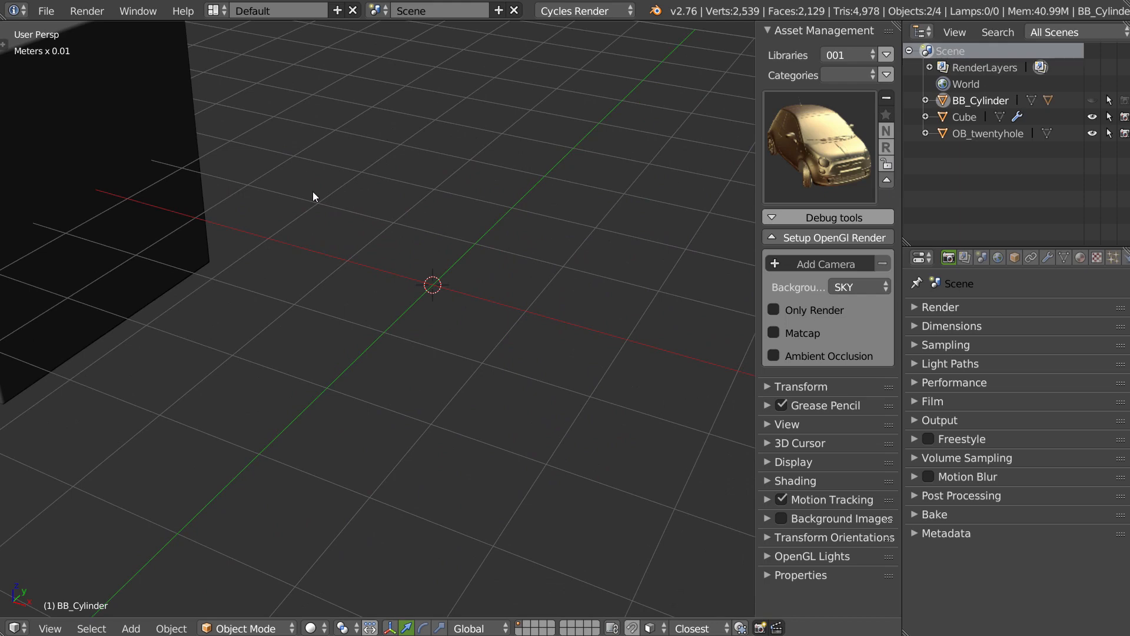
Step: Enter Edit Mode on the cube and select two adjacent side faces
right_click(359, 285)
key(Tab)
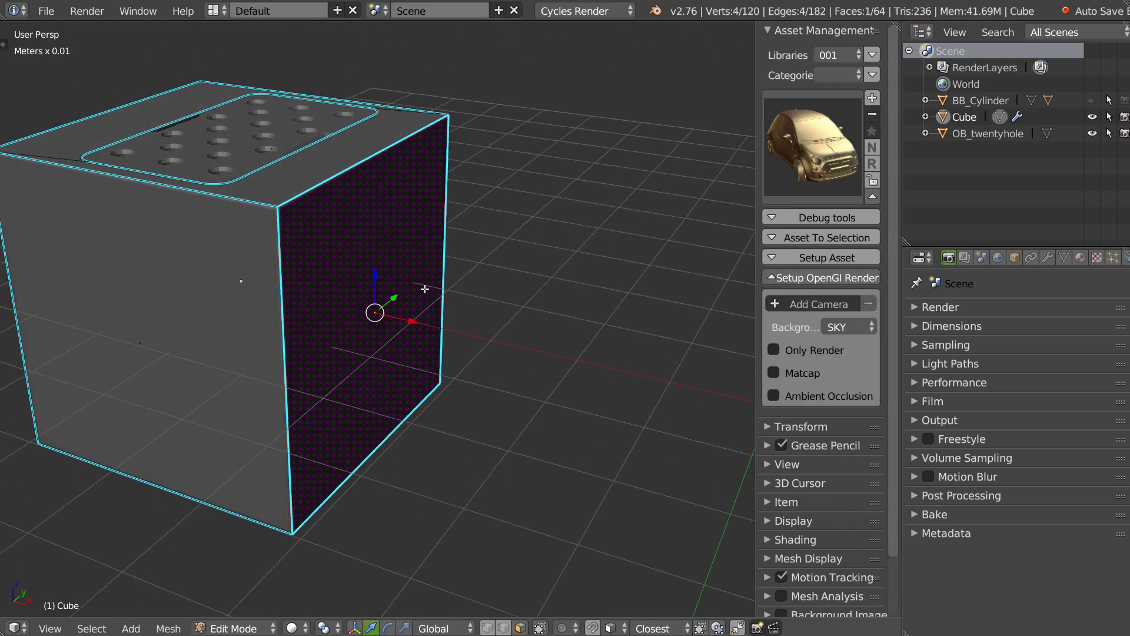
middle_drag(425, 289, 475, 287)
shift+right_click(184, 333)
middle_drag(398, 290, 541, 176)
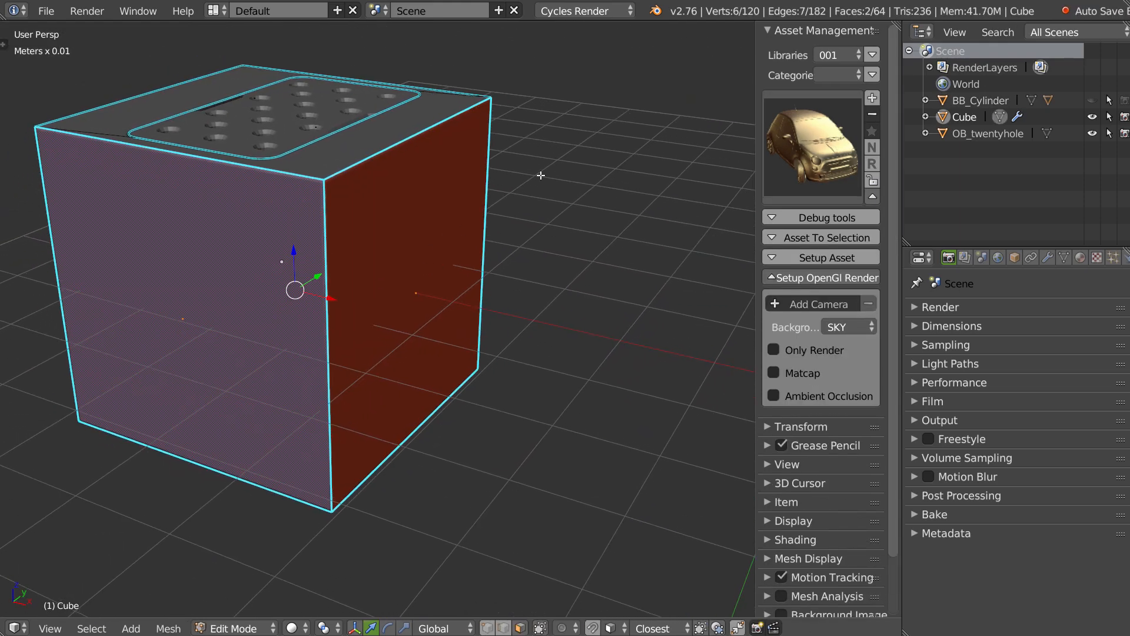
Step: Insert the BB_Cylinder asset from library 001 onto the two selected cube faces
click(823, 139)
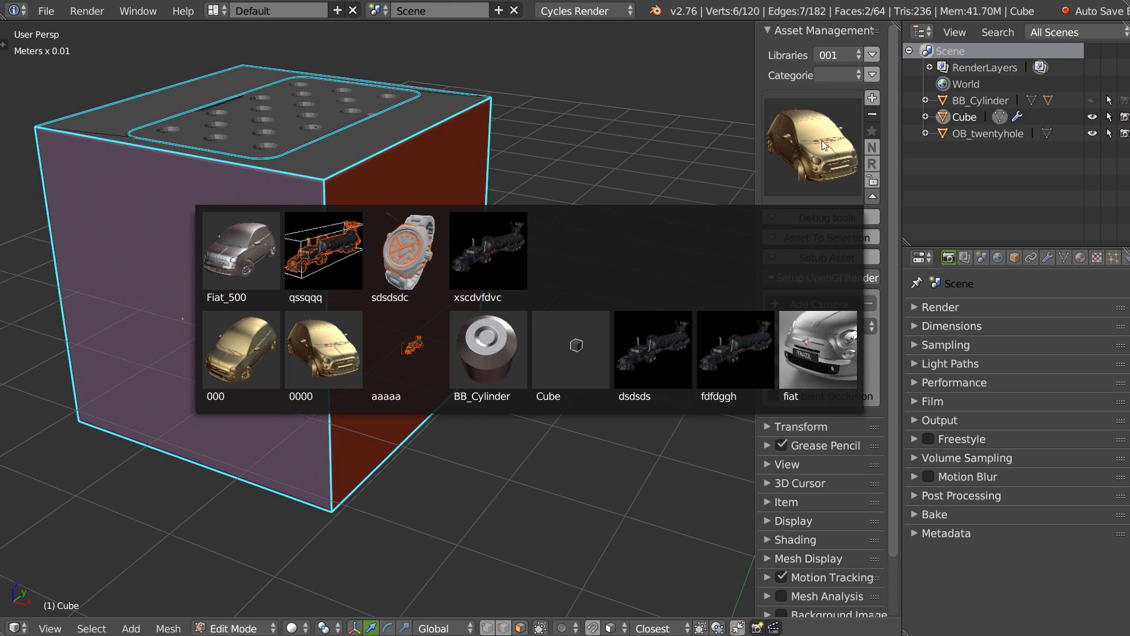
click(483, 356)
middle_drag(499, 252, 430, 217)
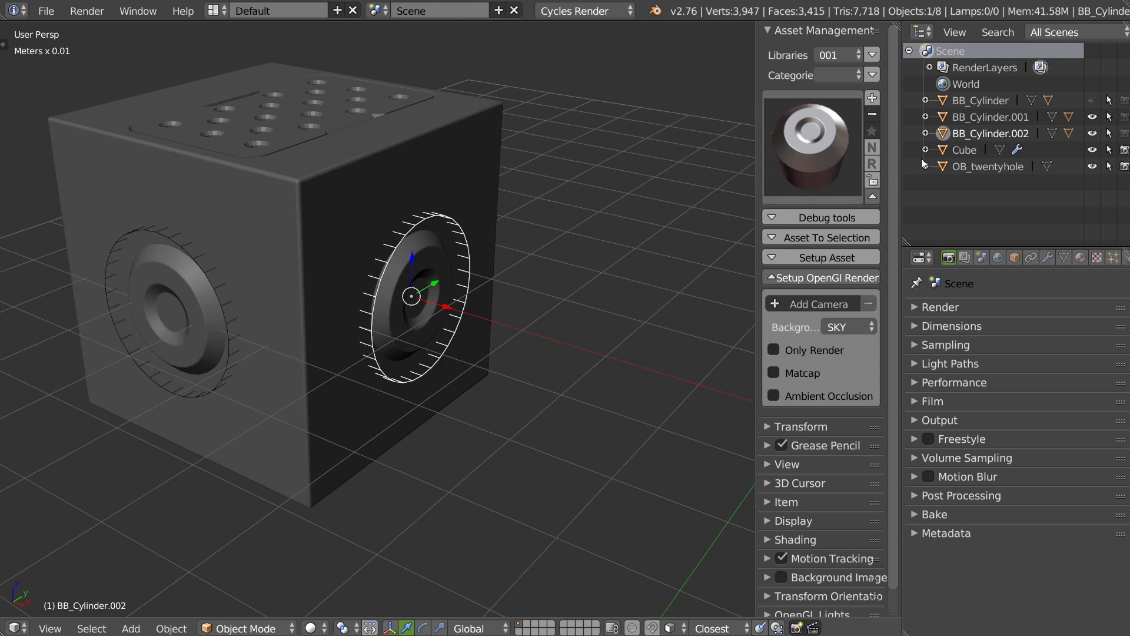
Step: Add the cube to the selected BB_Cylinder.002 insert as active object and run HardOps Merge(soft)
shift+right_click(500, 253)
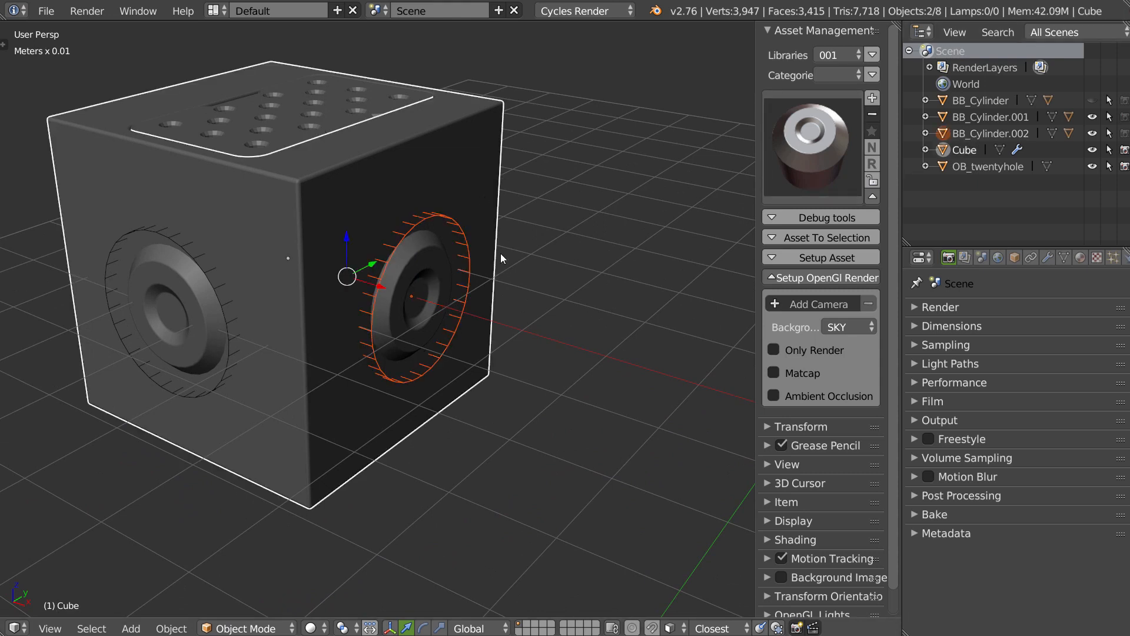
key(q)
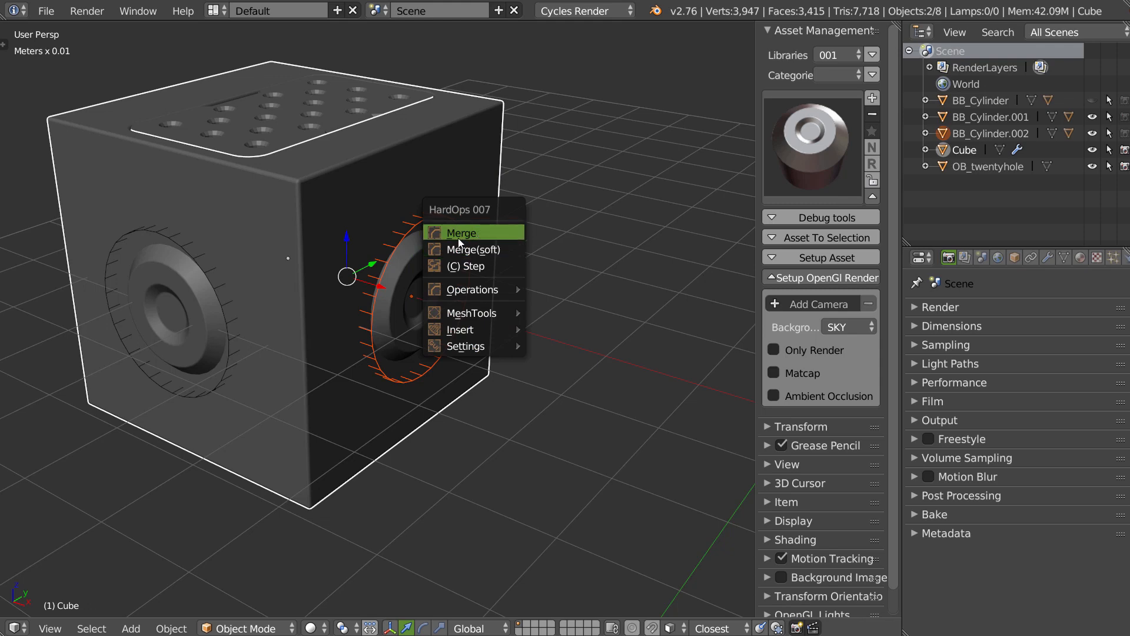
click(478, 249)
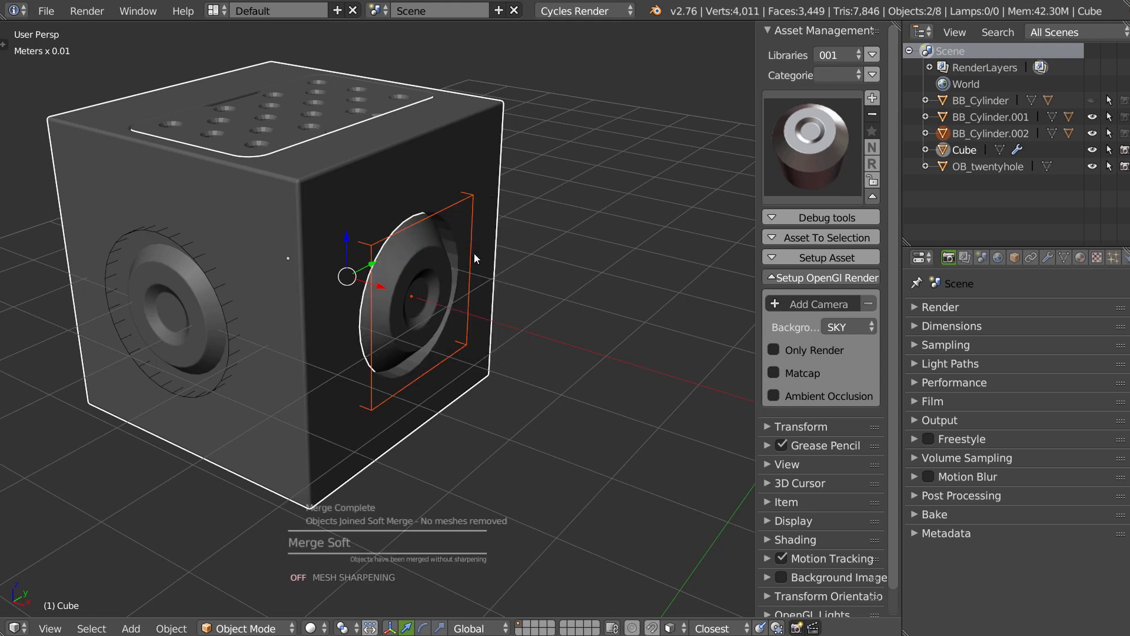
middle_drag(474, 253, 287, 256)
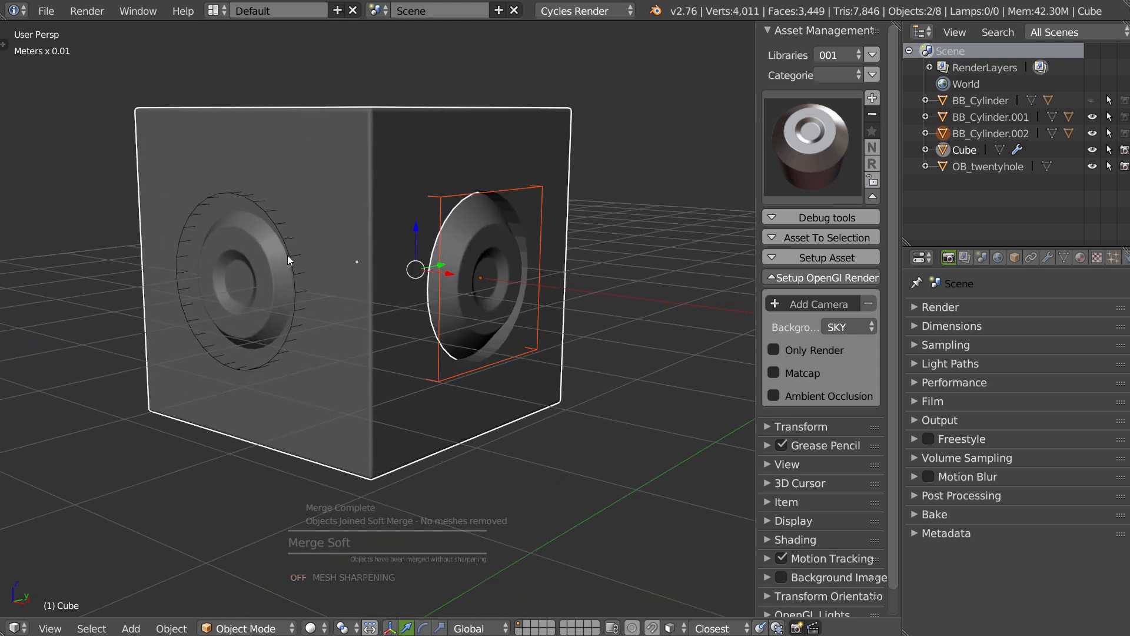
Step: Select the BB_Cylinder.001 insert, add the cube as active object, and run HardOps Merge(soft)
right_click(287, 256)
shift+right_click(345, 266)
key(q)
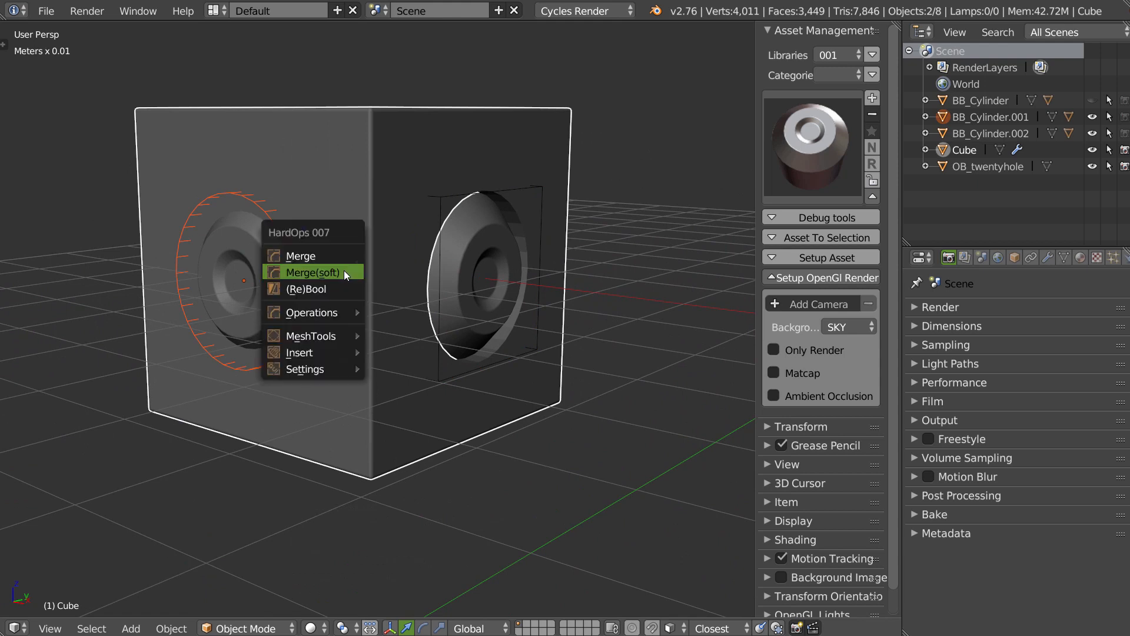
click(333, 270)
Step: Apply HardOps (C) Sharpen to the selected inner cylinder, and select the cube and apply (C) Sharpen to it
key(q)
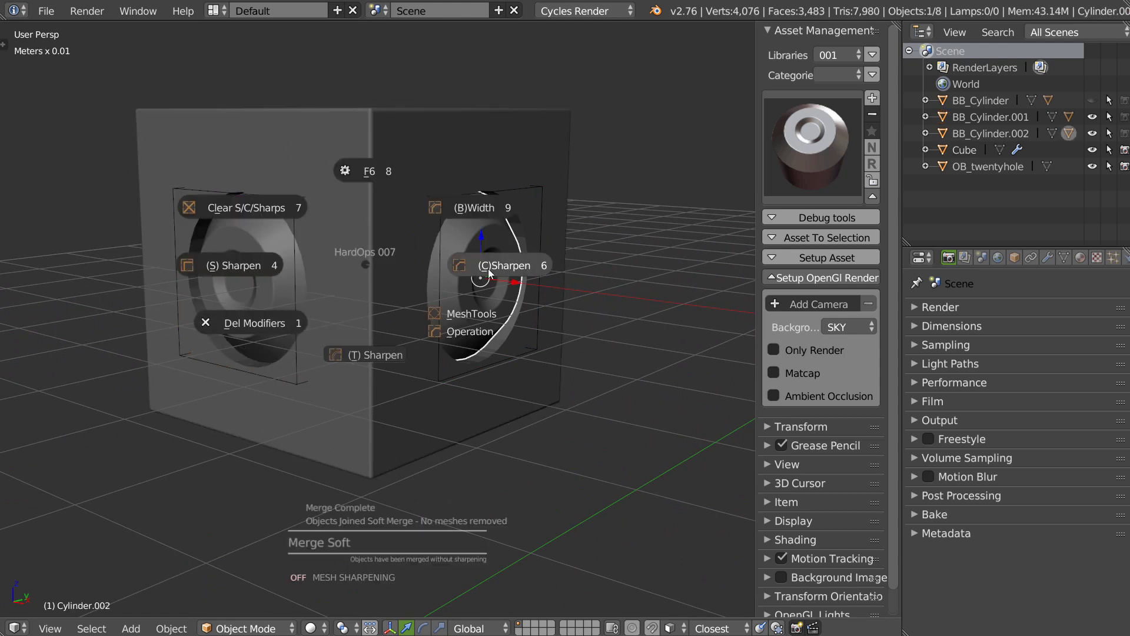
click(494, 266)
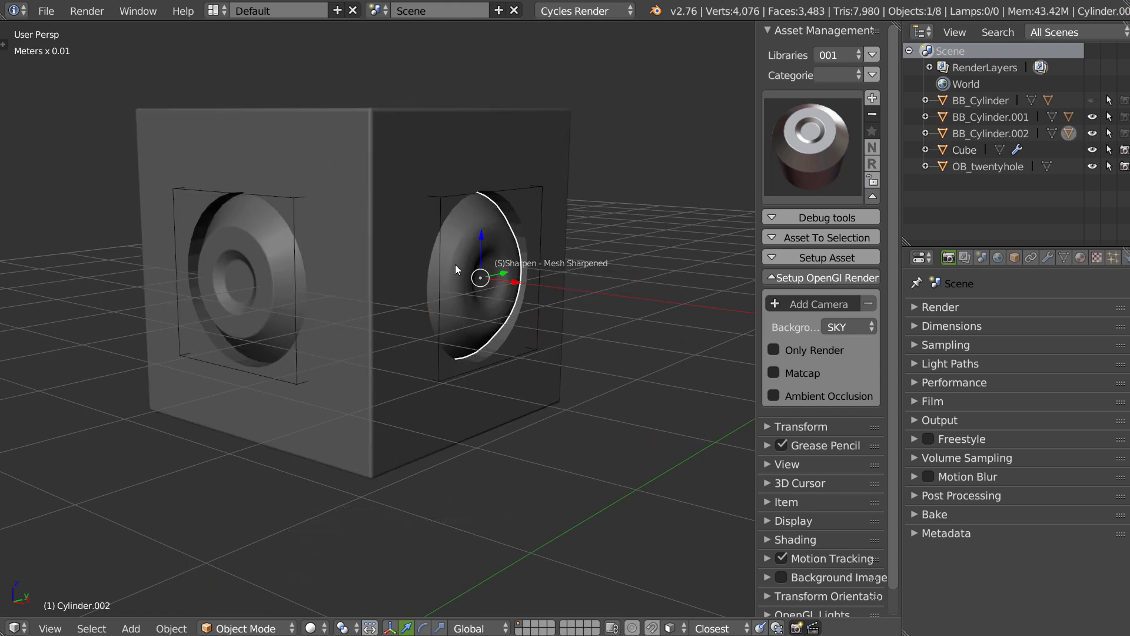
right_click(372, 274)
key(q)
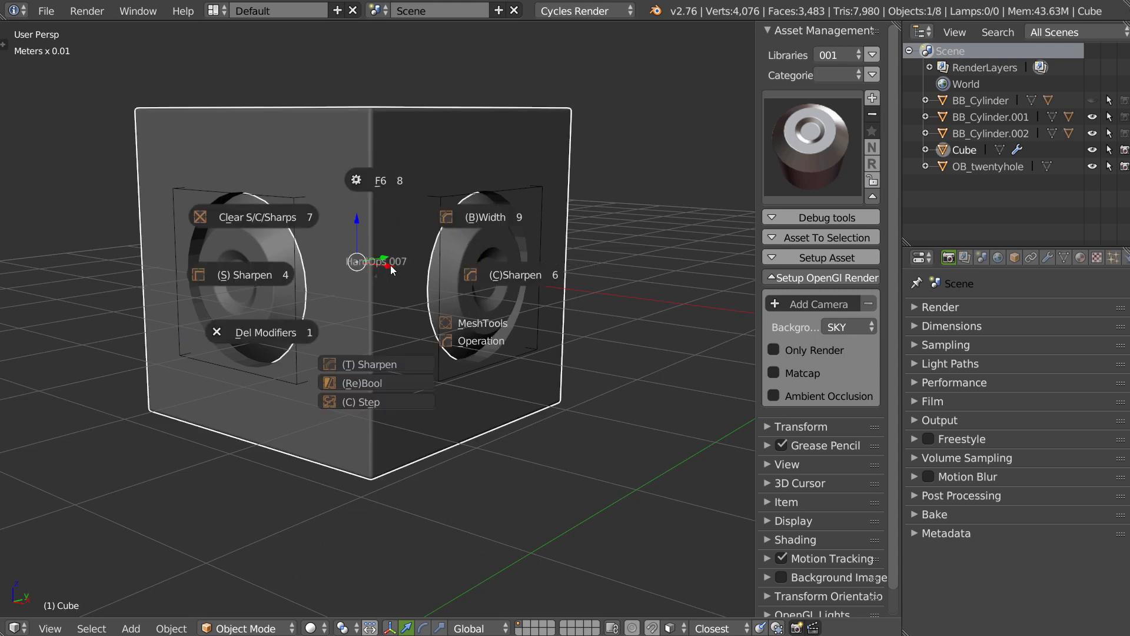
click(484, 259)
key(q)
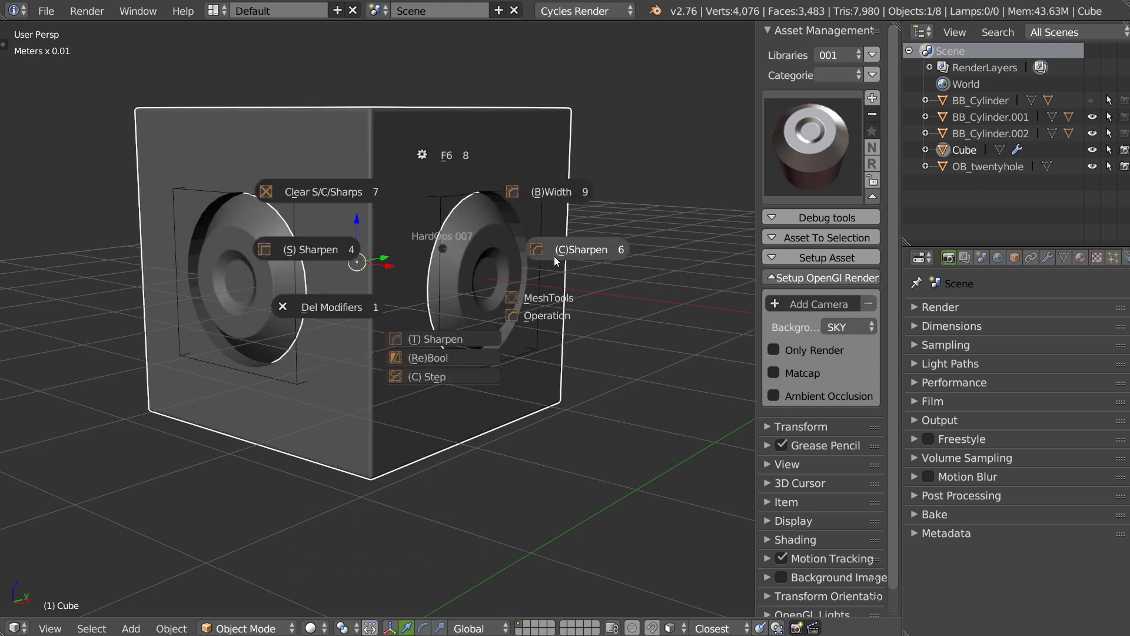
click(554, 256)
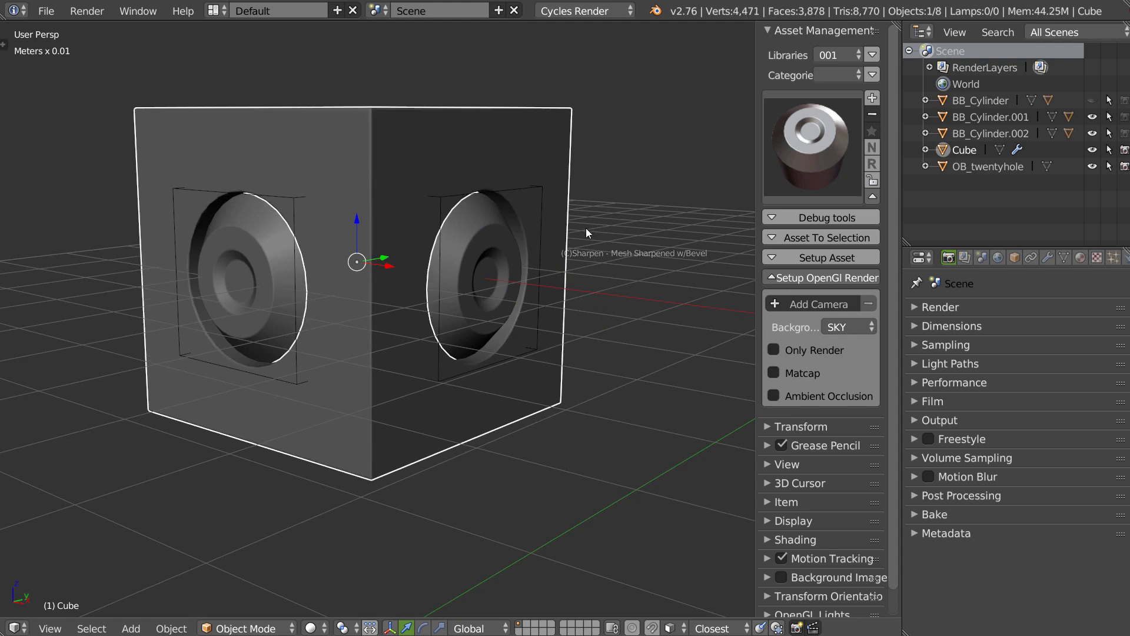
Step: Hide the merge boxes BB_Cylinder.002 and BB_Cylinder.001 in the scene
key(KP_1)
mouse_move(456, 244)
middle_down()
mouse_move(467, 208)
mouse_move(440, 255)
middle_up()
click(1093, 134)
click(1092, 118)
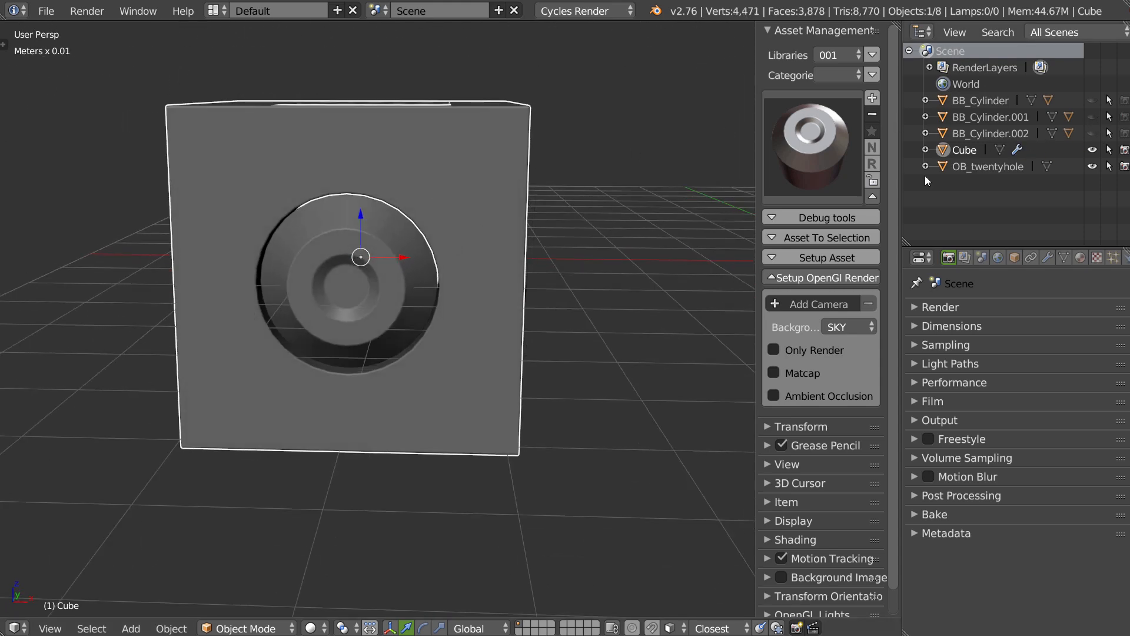
Step: Inspect the merged inserts on the cube, collapse the OpenGL render settings and expand the Setup Asset options
middle_drag(492, 224, 559, 180)
scroll(515, 156, up, 3)
scroll(530, 176, down, 4)
click(801, 274)
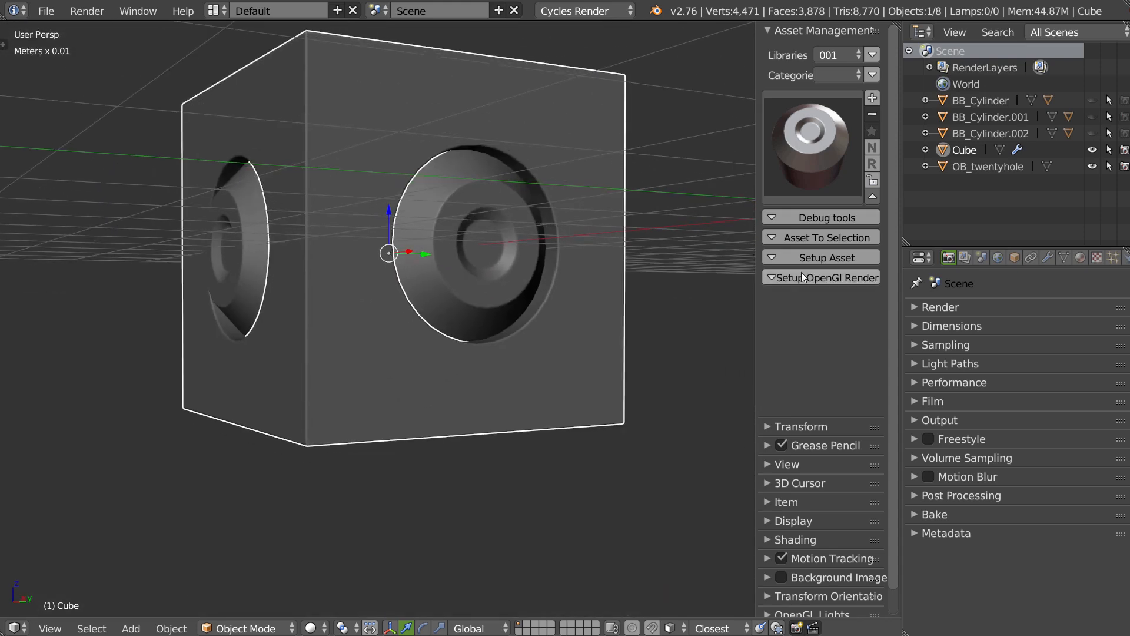
click(802, 257)
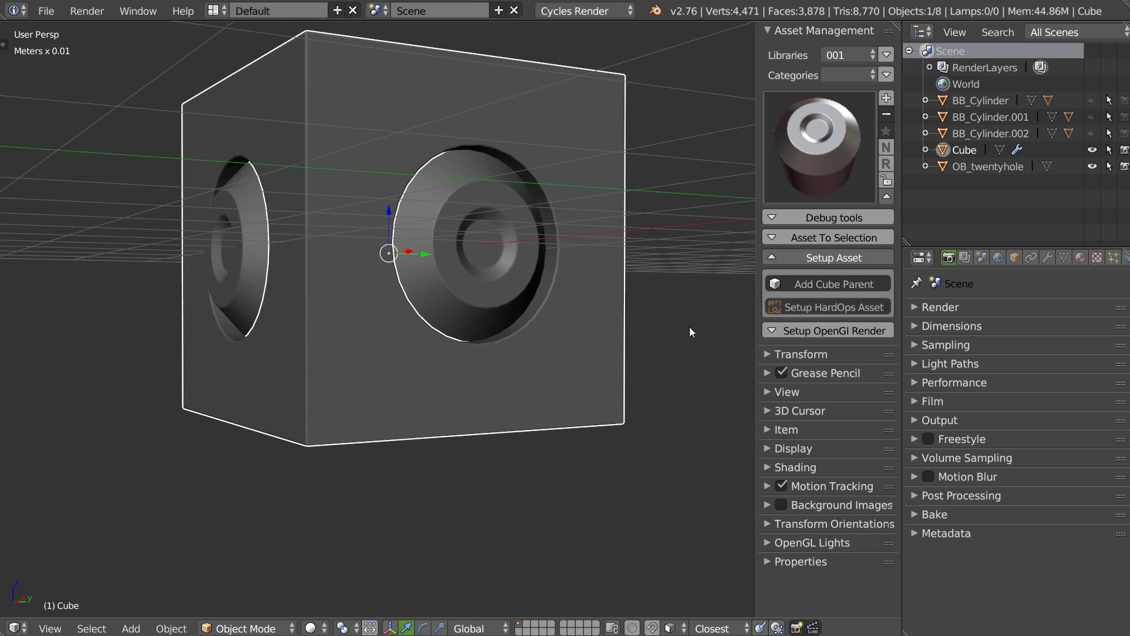
Step: Examine the saved asset previews and the child objects of BB_Cylinder in the outliner
click(800, 163)
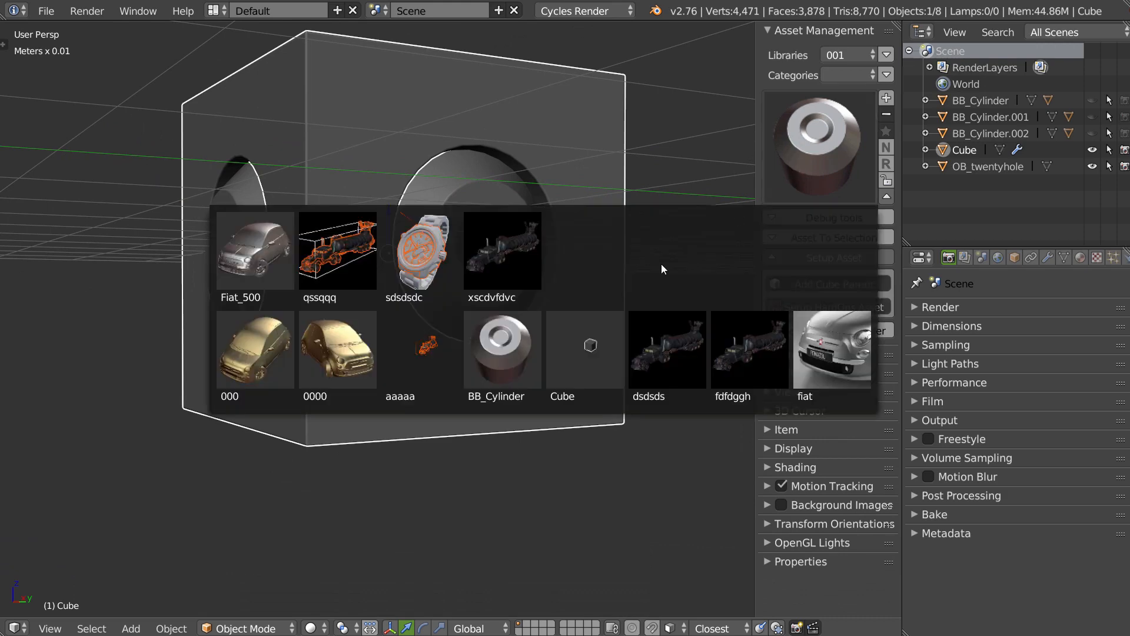
middle_drag(704, 157, 489, 289)
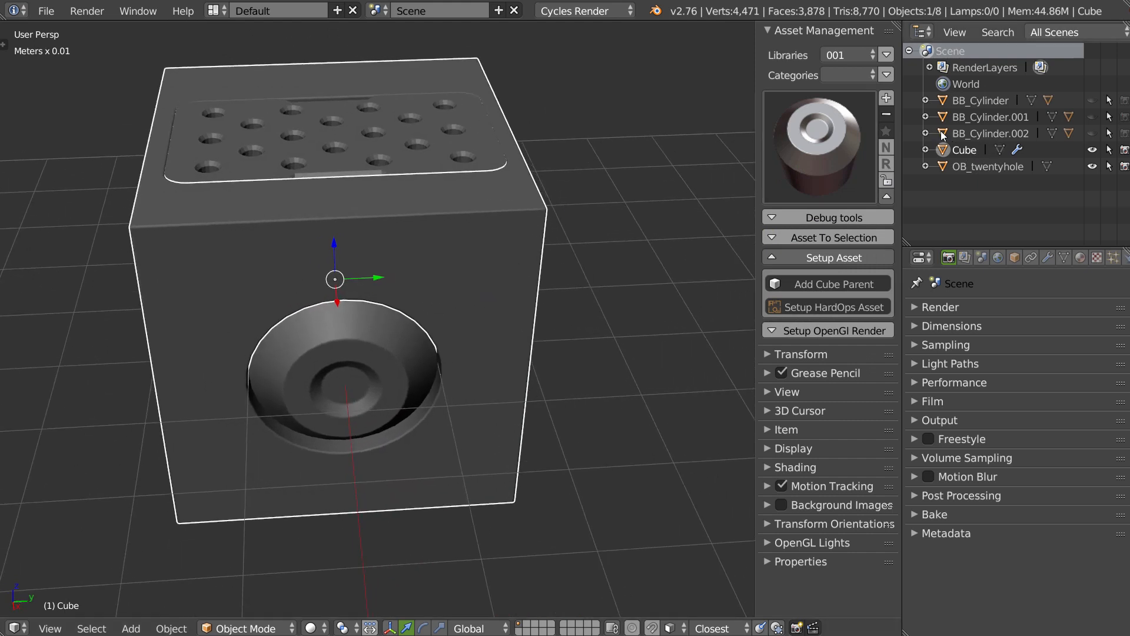
click(929, 100)
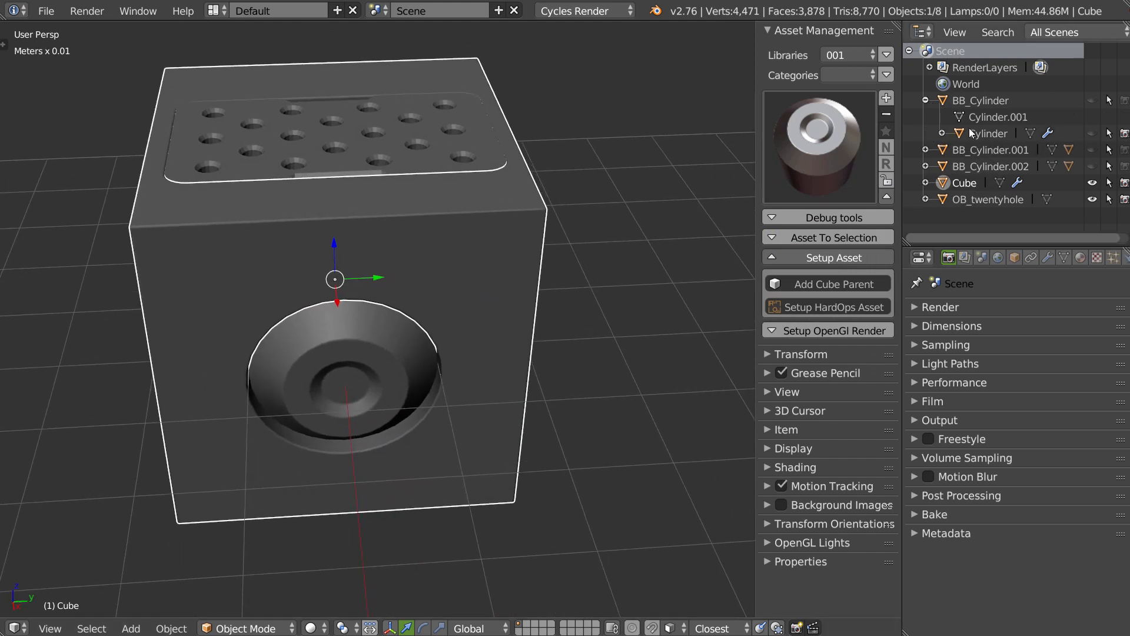
click(925, 101)
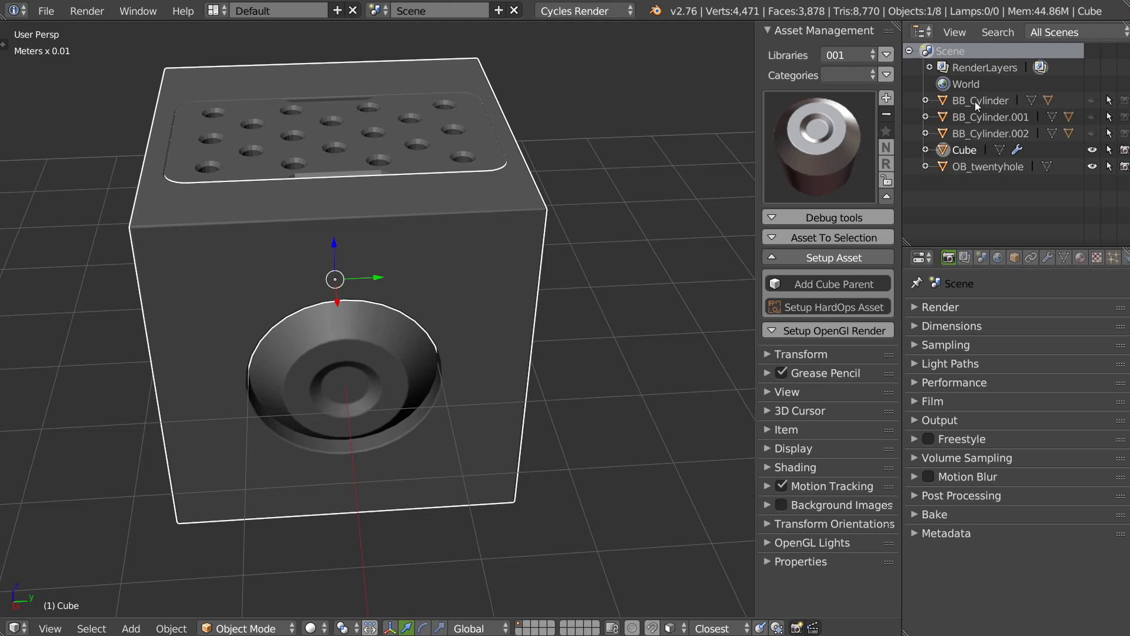
Step: Select the original BB_Cylinder, show it in the scene beside the cube, and hide it again
click(974, 100)
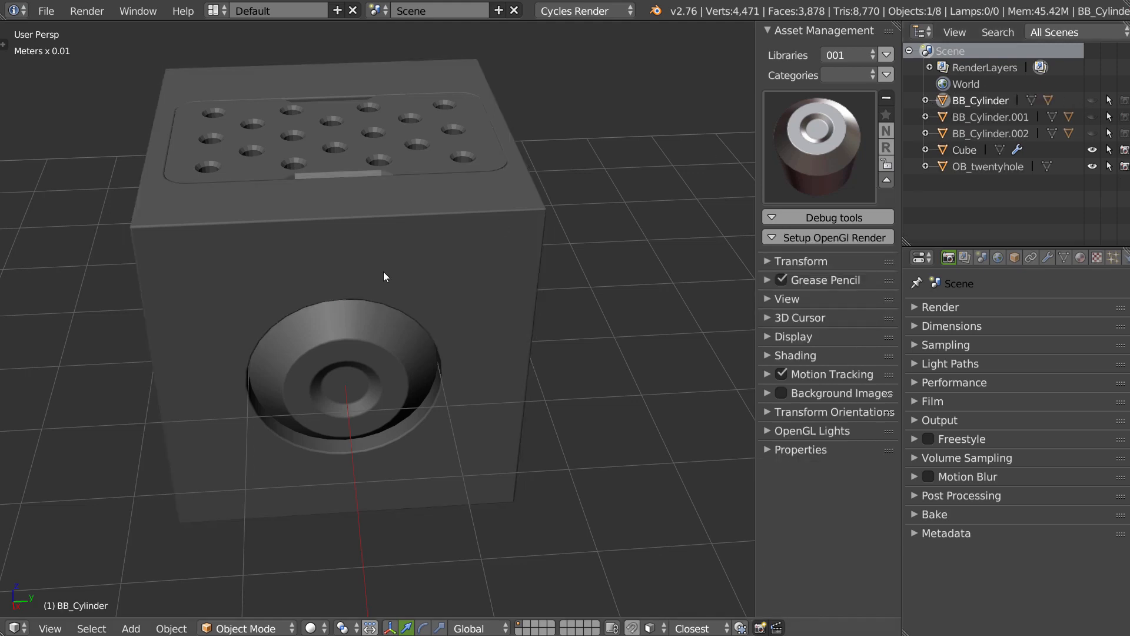
middle_drag(566, 247, 501, 260)
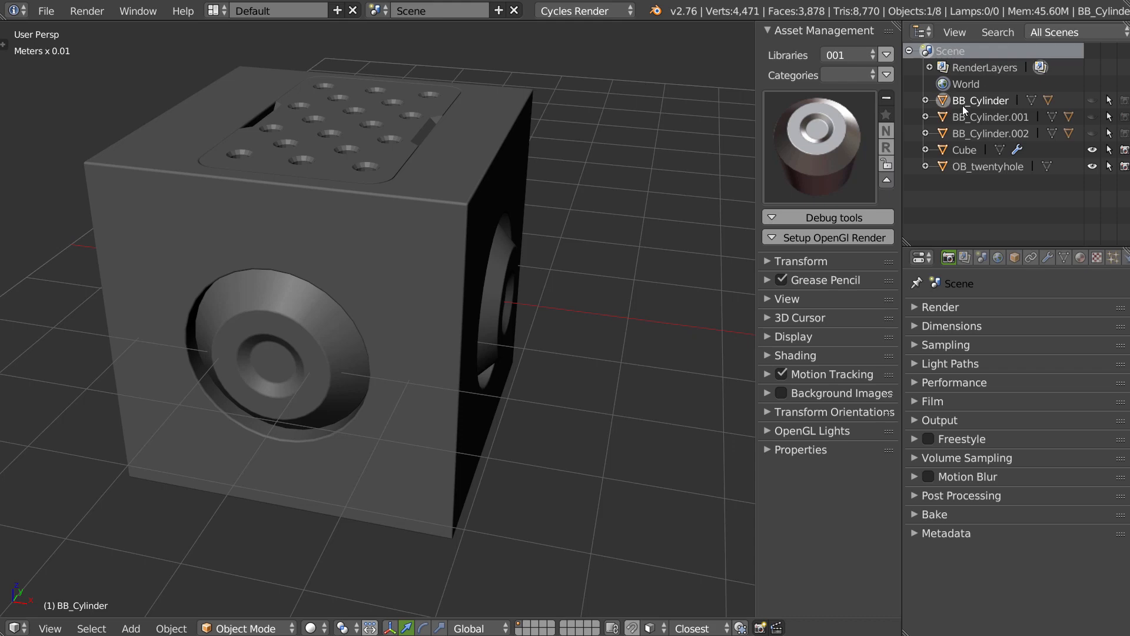
click(1092, 100)
scroll(603, 299, down, 5)
shift+middle_drag(603, 298, 444, 277)
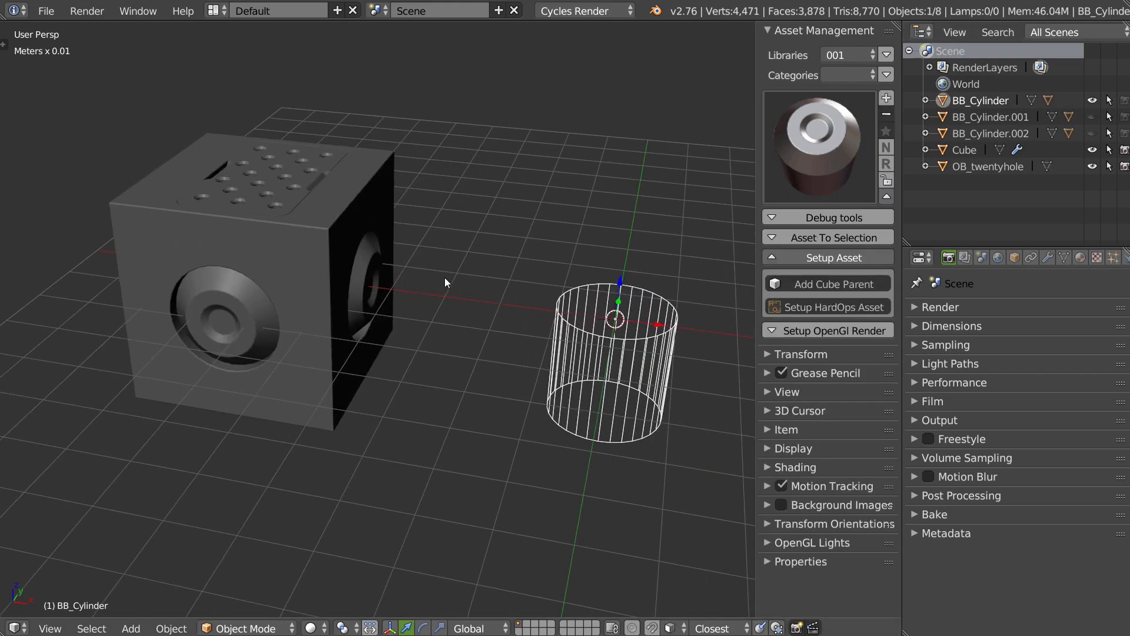
click(1091, 101)
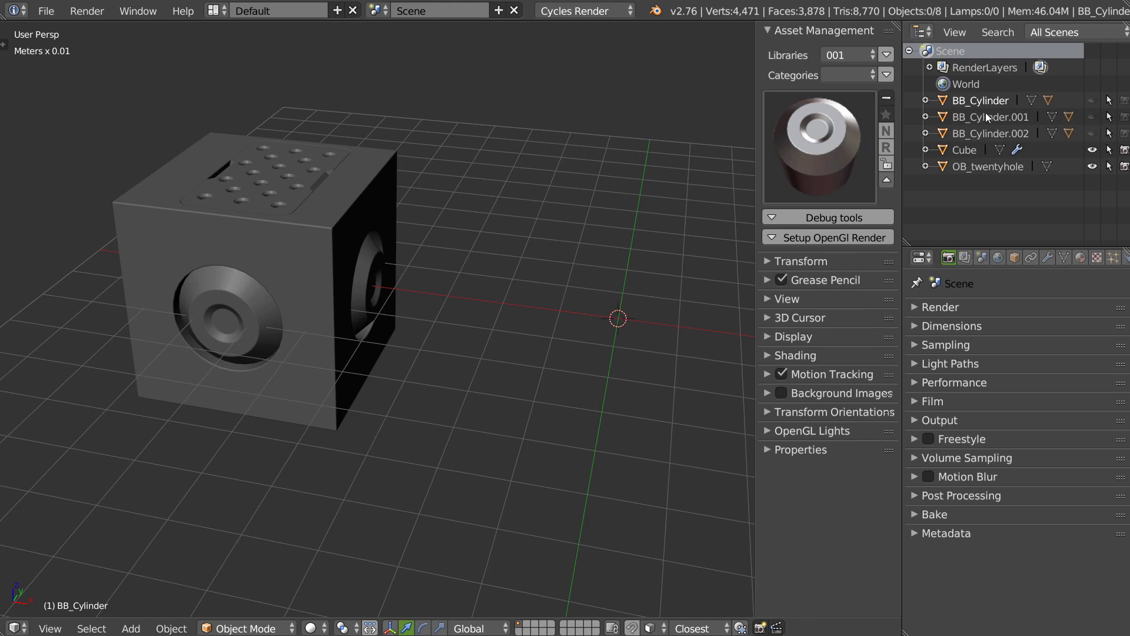
Step: Unhide BB_Cylinder.001, select it, and examine its merge box on the cube's face from the front and at an angle
click(1092, 116)
click(940, 118)
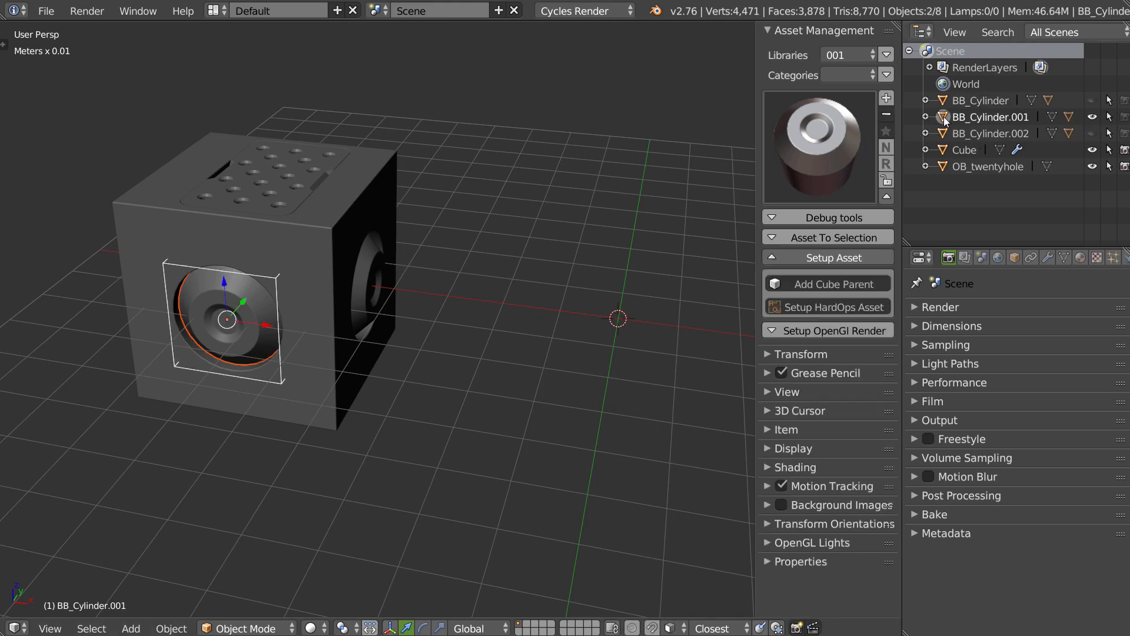
key(KP_1)
mouse_move(364, 251)
middle_down()
mouse_move(306, 260)
mouse_move(312, 270)
mouse_move(310, 255)
mouse_move(367, 248)
middle_up()
scroll(330, 247, up, 3)
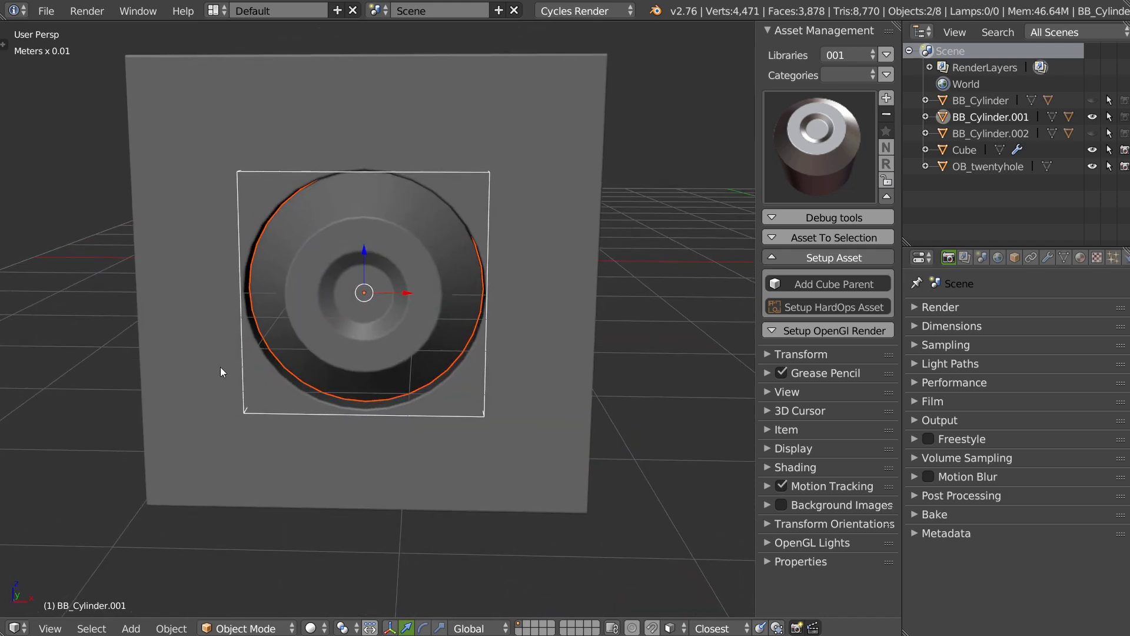
middle_drag(562, 206, 293, 316)
scroll(318, 214, down, 3)
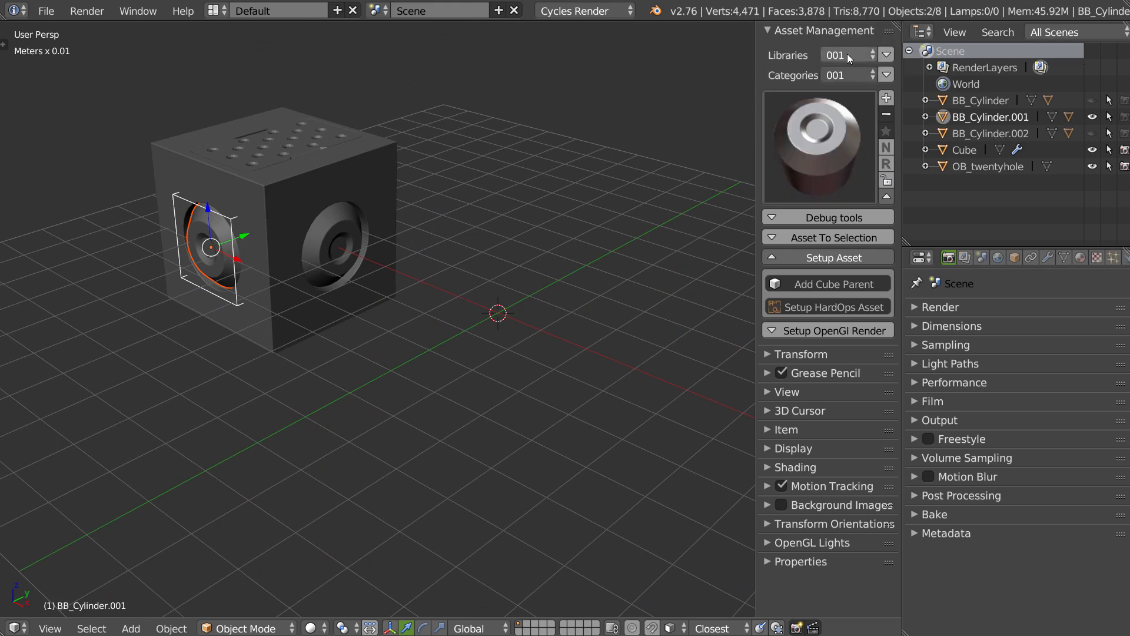
Step: Deselect everything and add the Wheels_3 asset from the Boolean category of the Inserts library
click(847, 54)
click(846, 181)
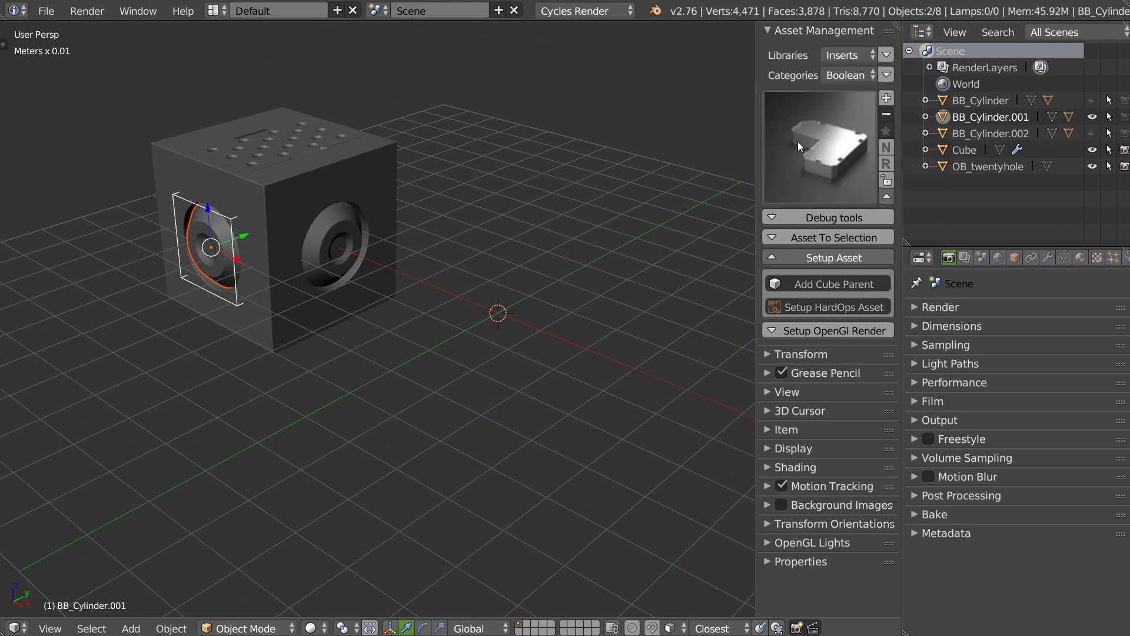
click(783, 182)
key(a)
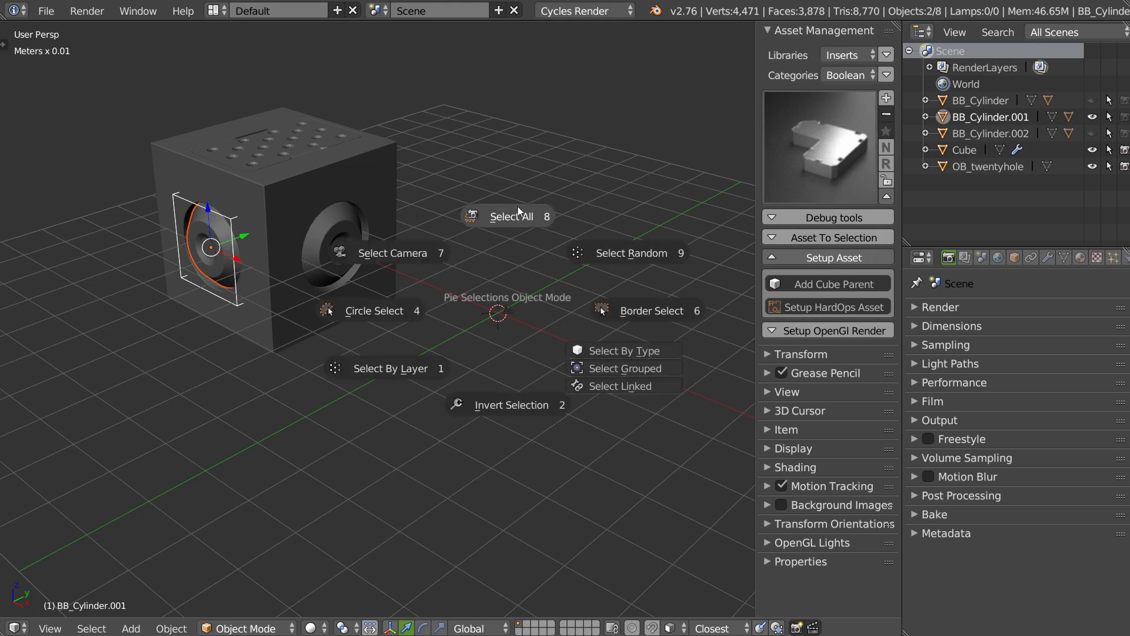
click(517, 207)
click(826, 152)
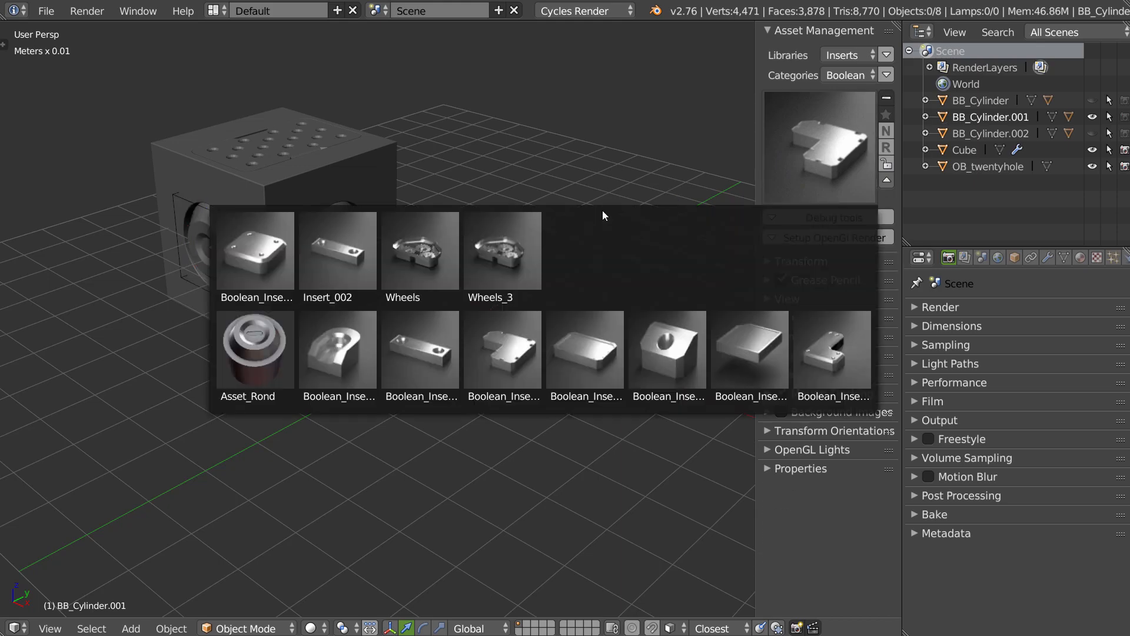
click(498, 269)
middle_drag(499, 270, 521, 294)
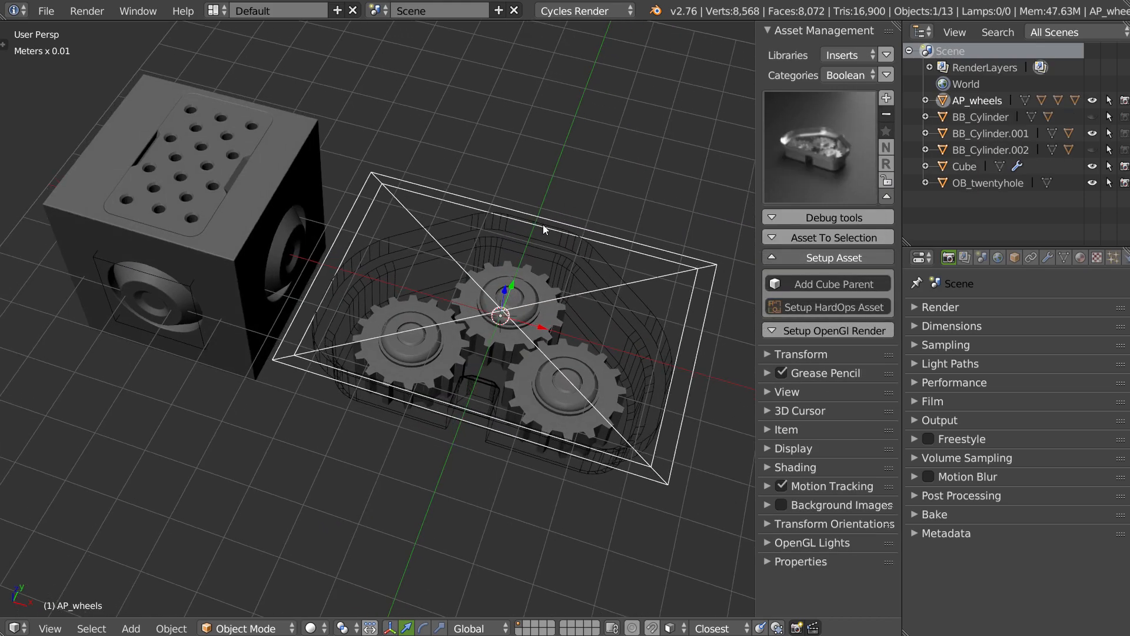
middle_drag(544, 230, 487, 308)
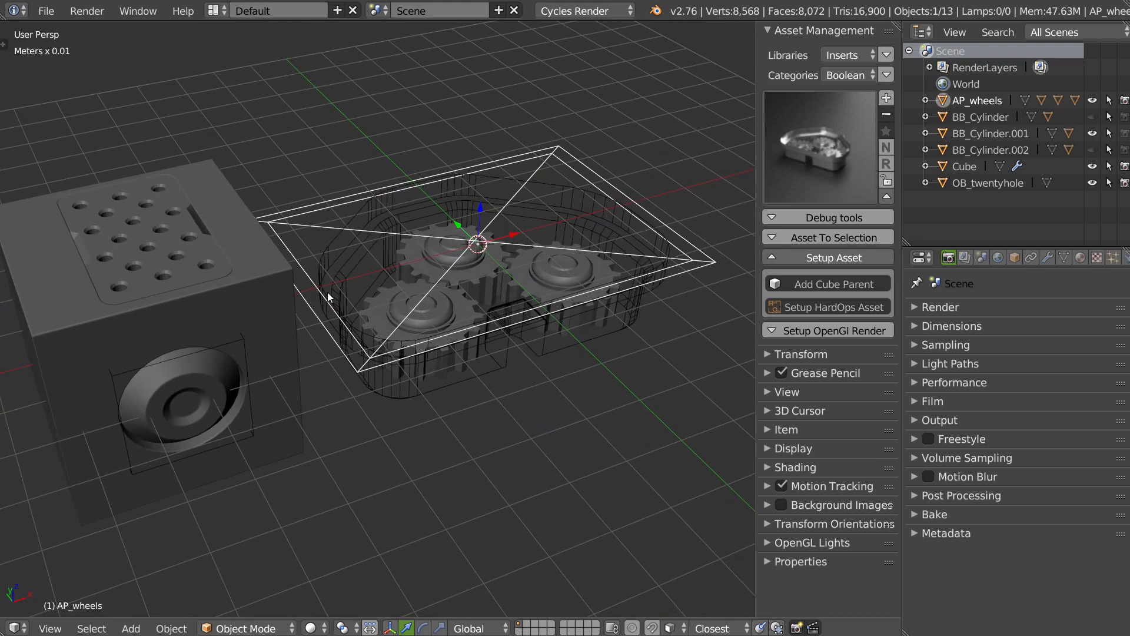
middle_drag(327, 292, 552, 278)
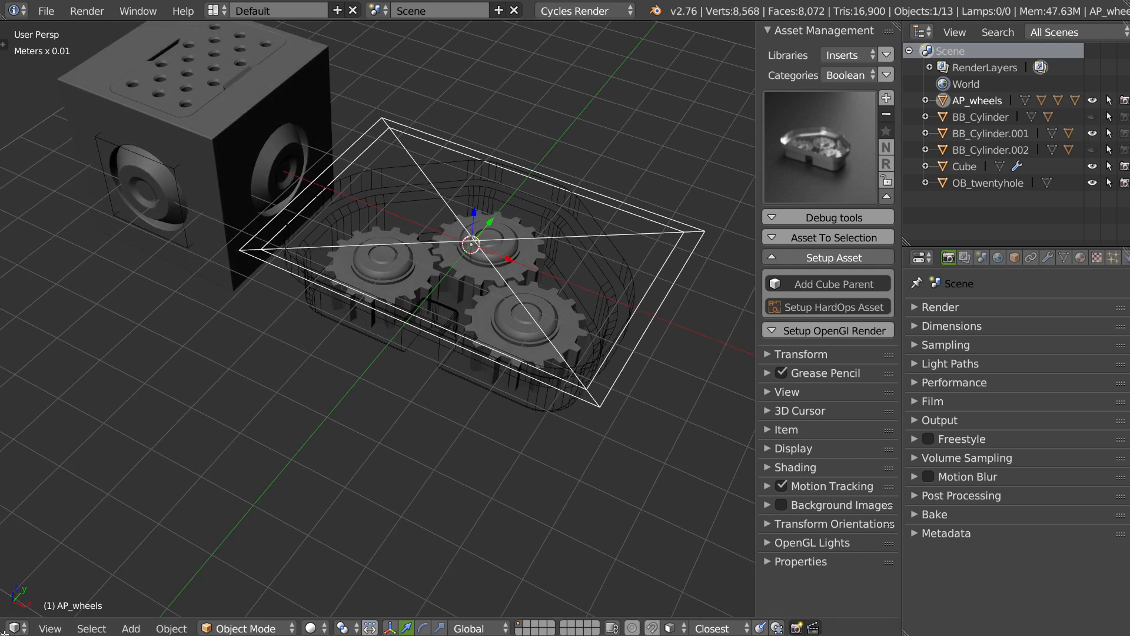
Step: Split off an area below the 3D view, make it a taller timeline, and play the animation
drag(6, 633, 13, 599)
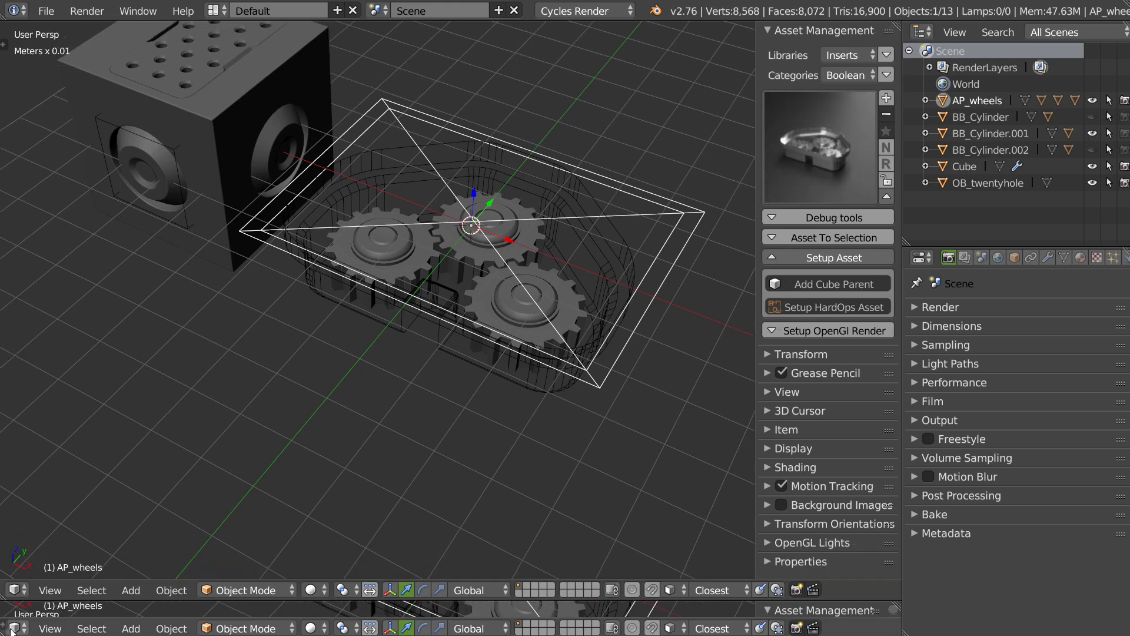
click(16, 628)
click(36, 582)
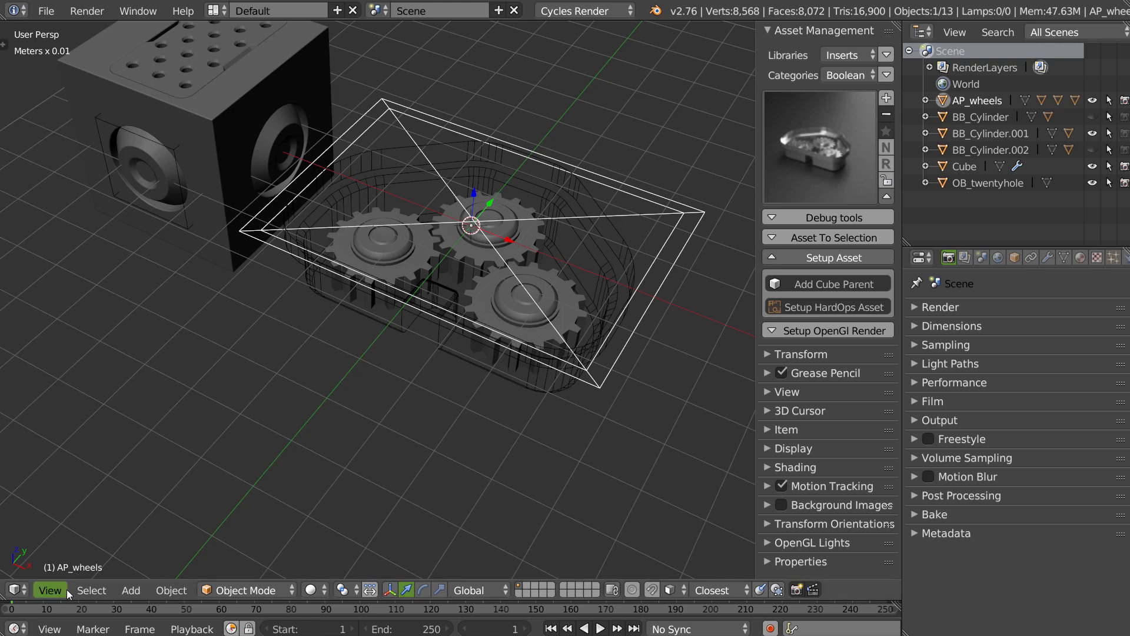
drag(69, 599, 82, 574)
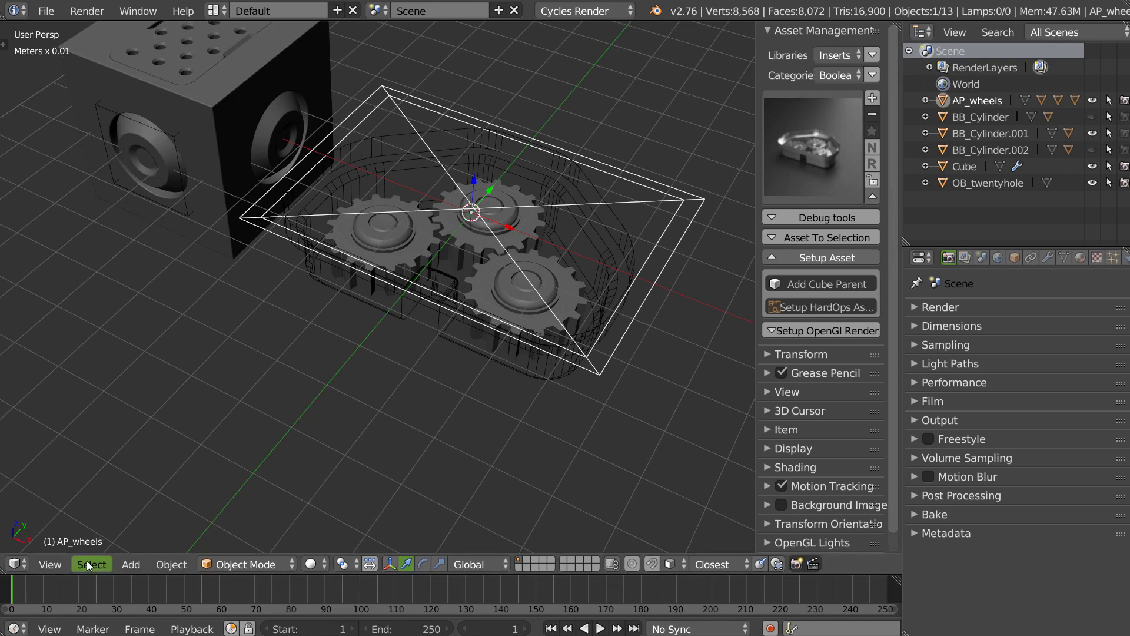
click(599, 629)
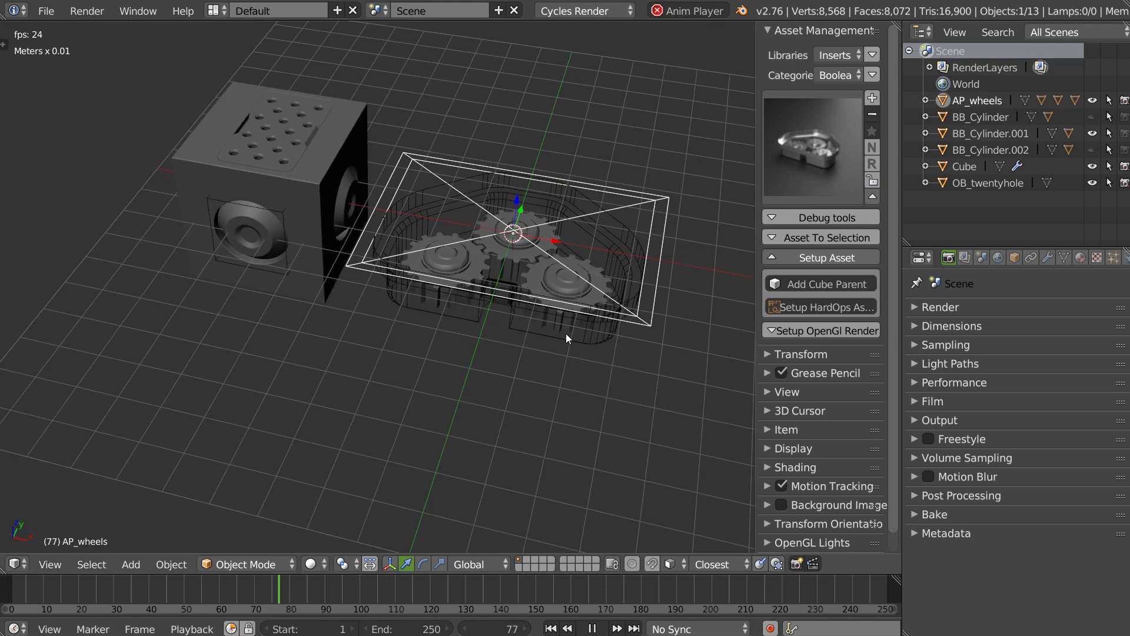
Step: Scale down the AP_wheels insert and move it onto the cube's plain side face, centred horizontally
key(g)
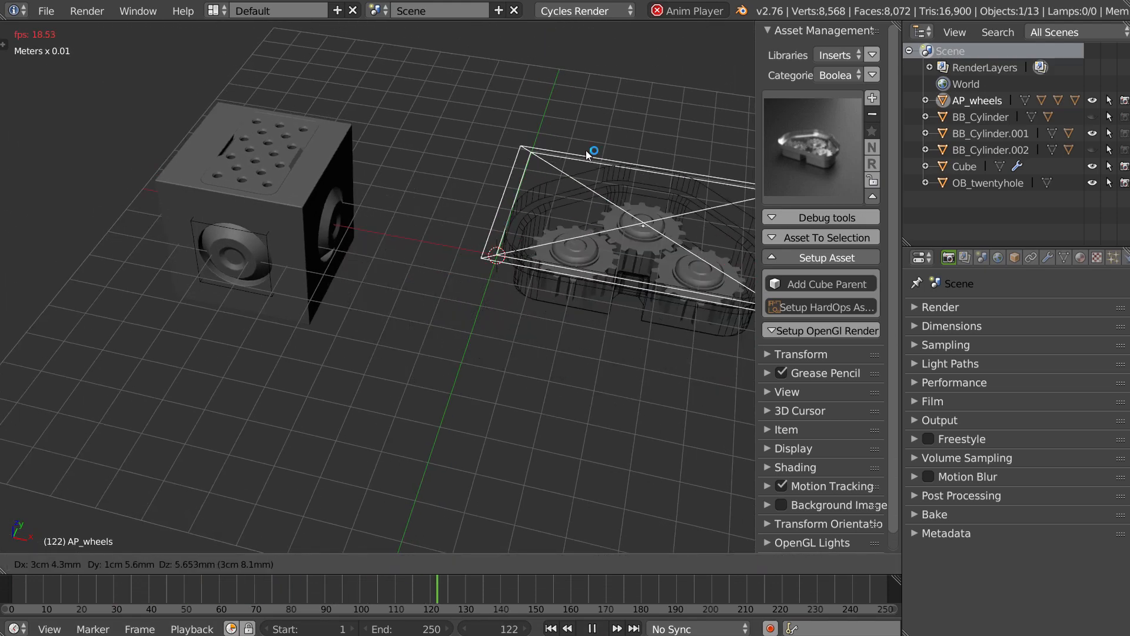
right_click(568, 262)
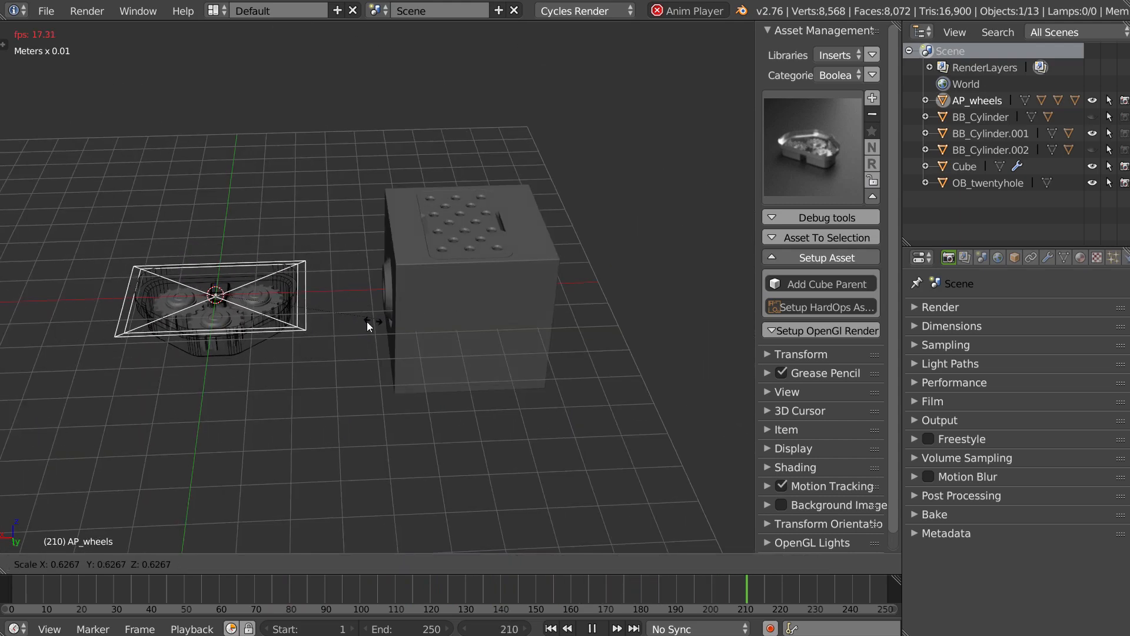
key(g)
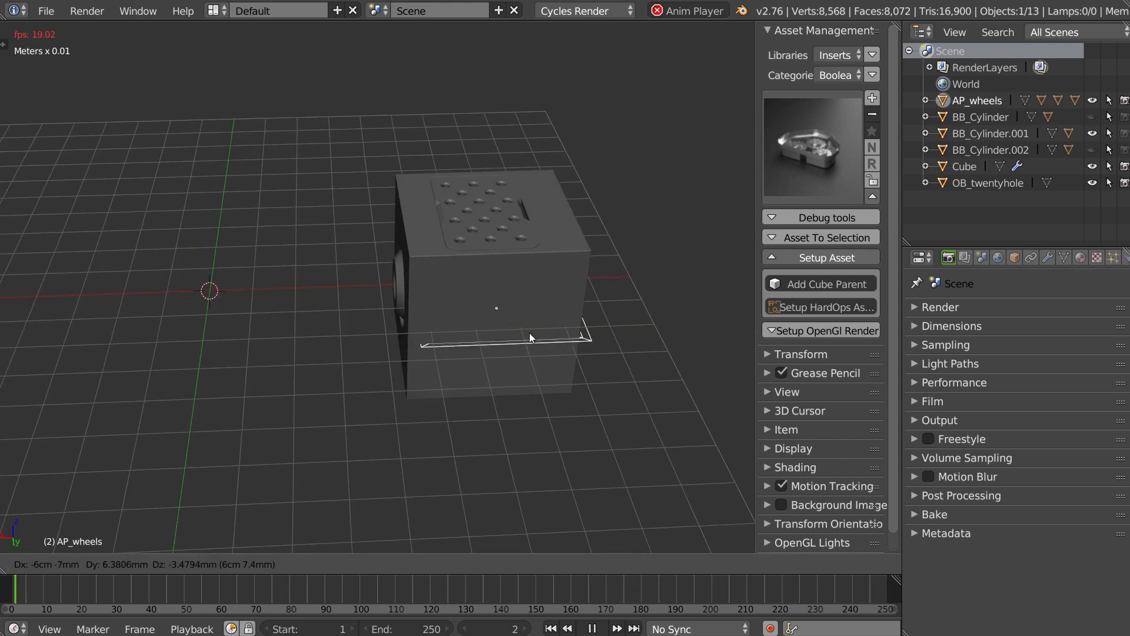
click(521, 352)
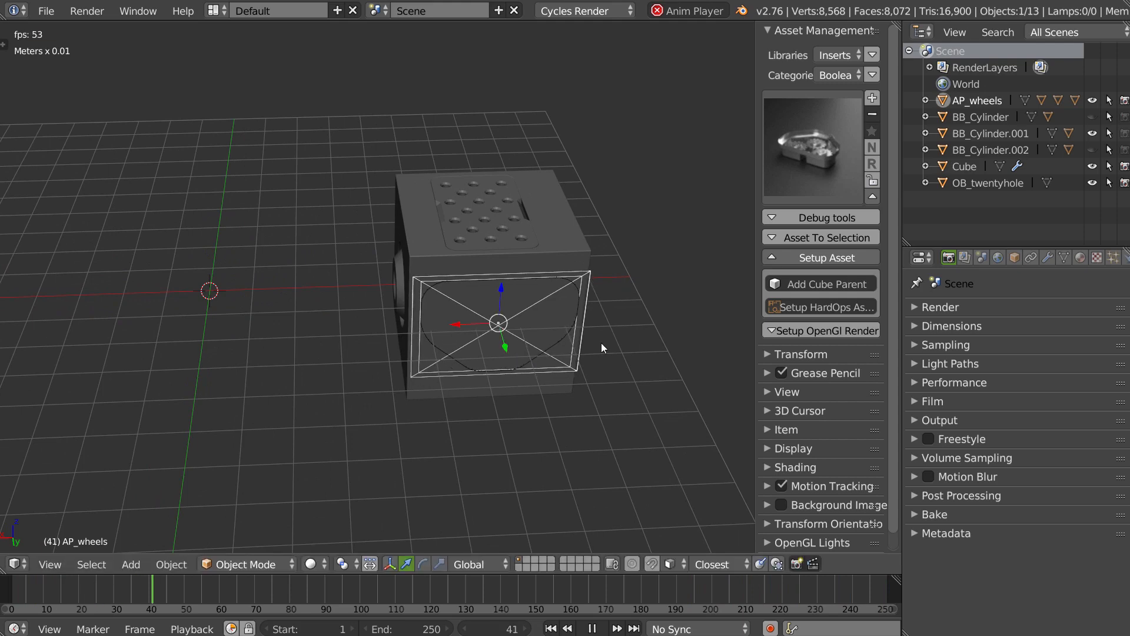
key(s)
click(587, 346)
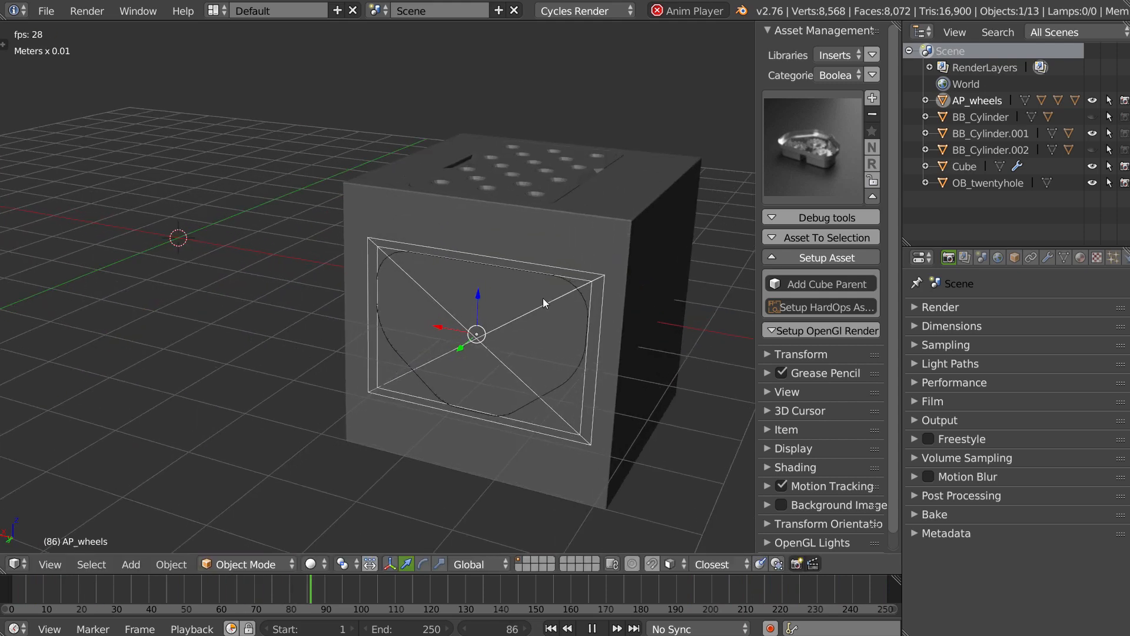
key(g)
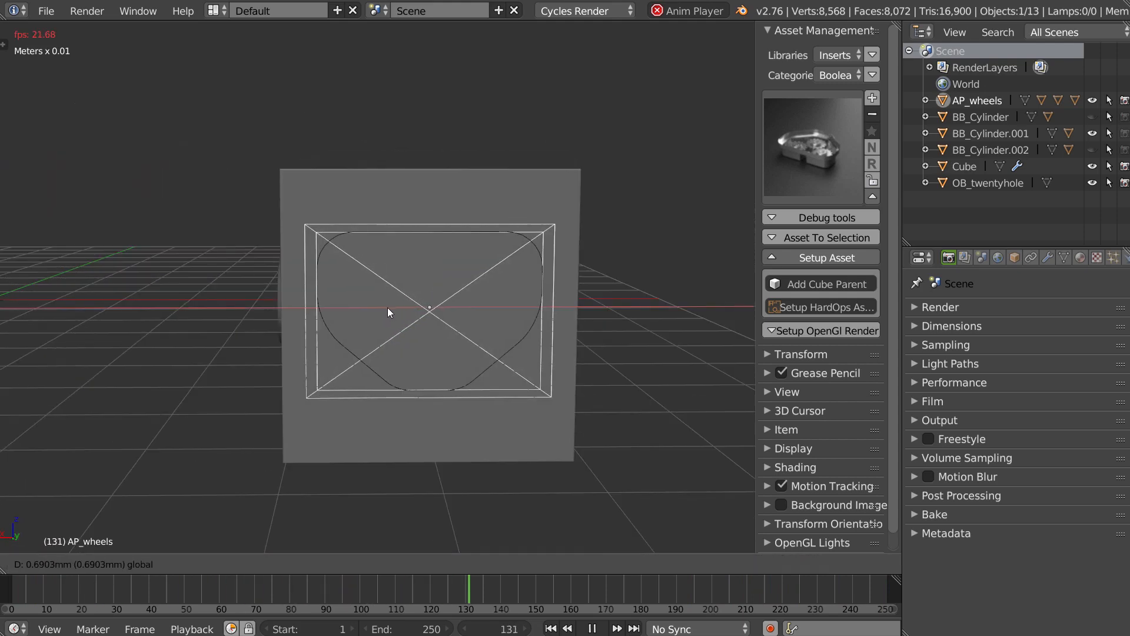
click(387, 308)
Step: Try to merge AP_wheels into the cube by adding the cube to the selection and running HardOps Merge
middle_drag(447, 265, 442, 307)
scroll(458, 269, up, 2)
scroll(458, 270, up, 1)
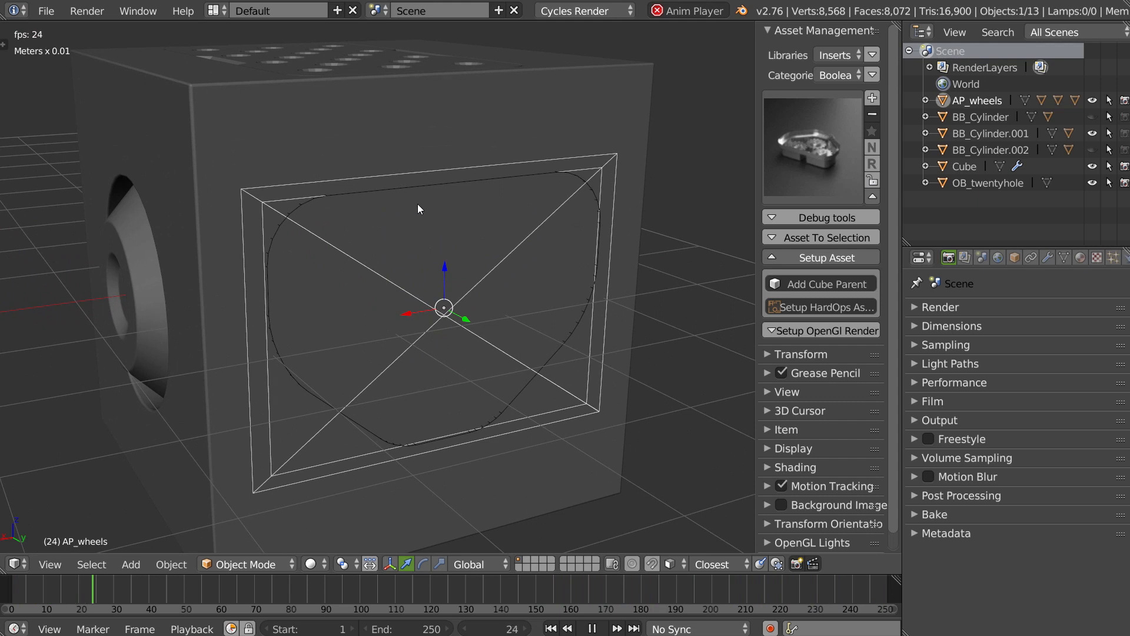
key(q)
shift+right_click(633, 217)
key(q)
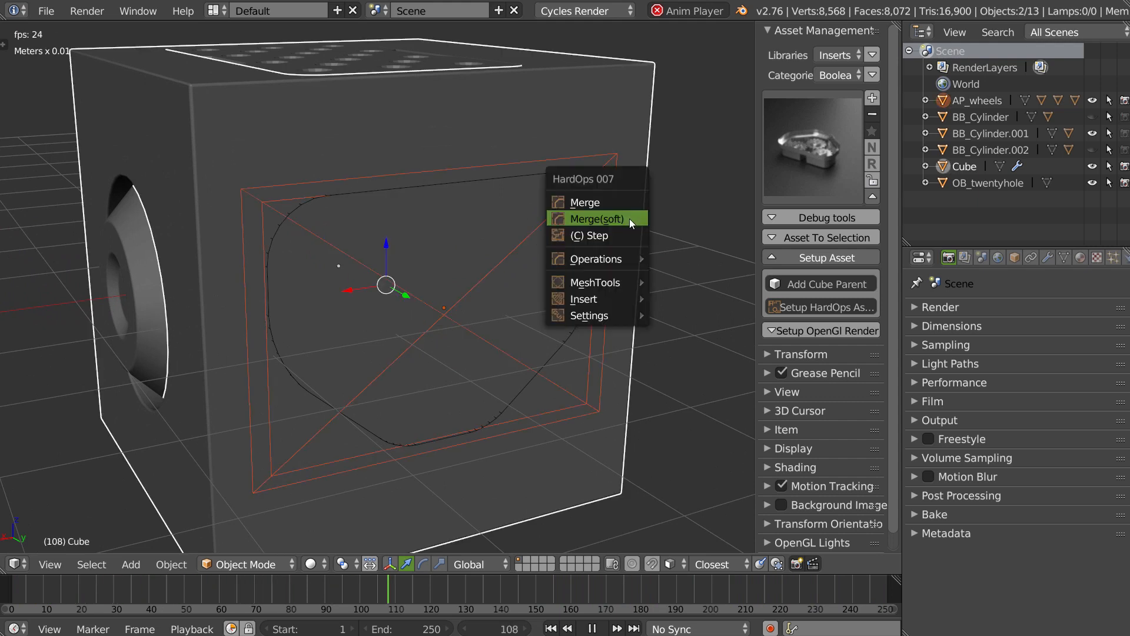
click(588, 203)
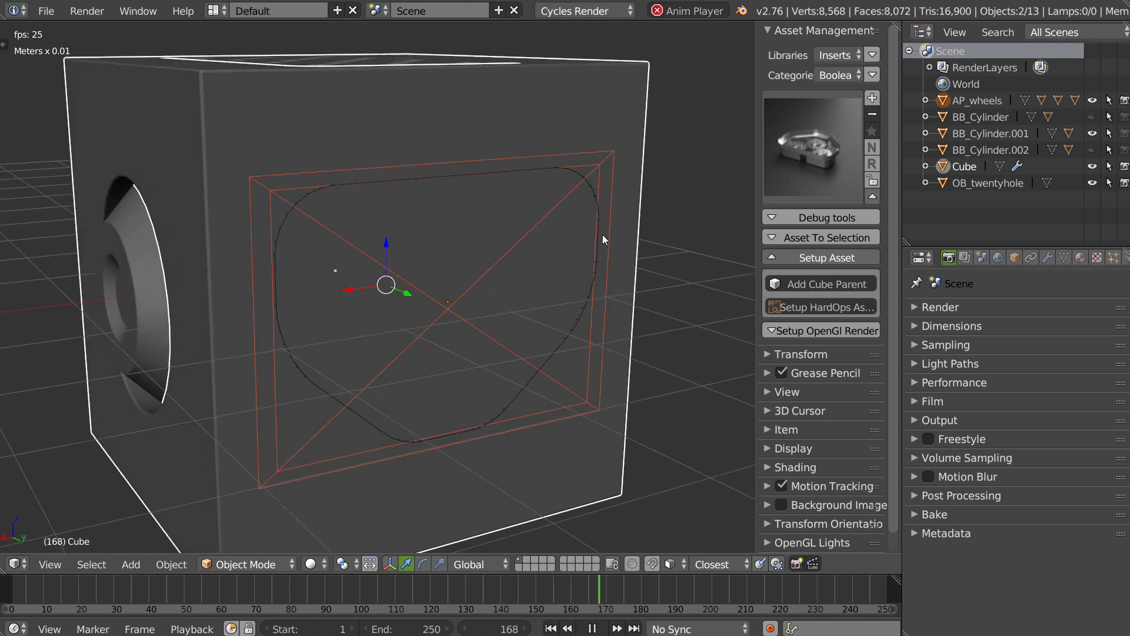
Step: Stop the playback, select BB_wheels with the cube as active object, and merge them with HardOps
right_click(592, 186)
shift+right_click(634, 200)
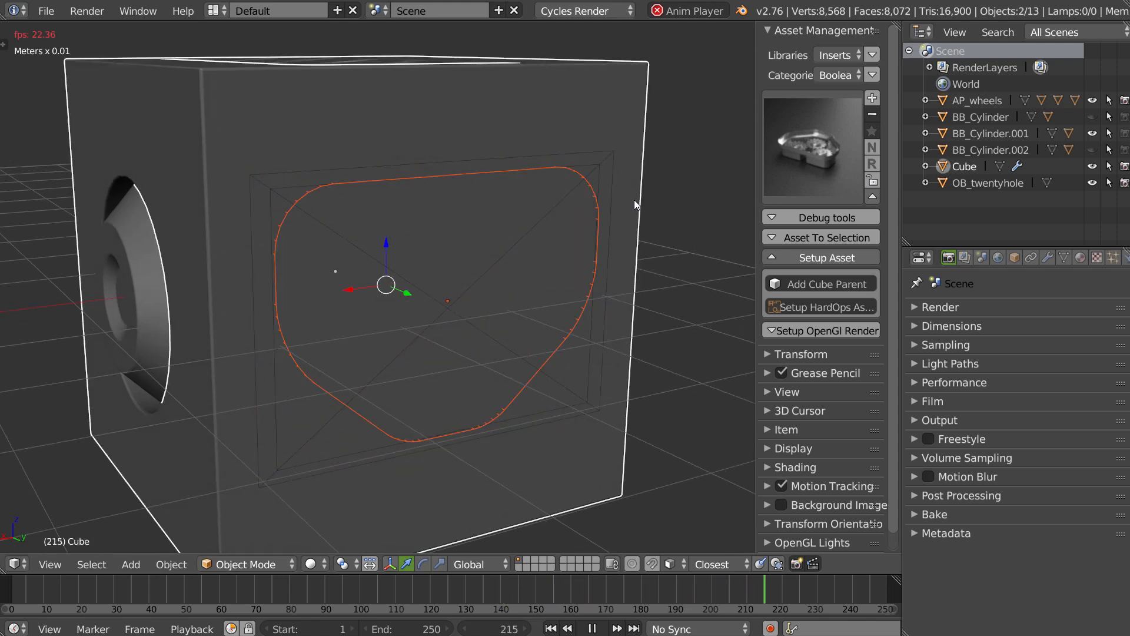
key(shift+q)
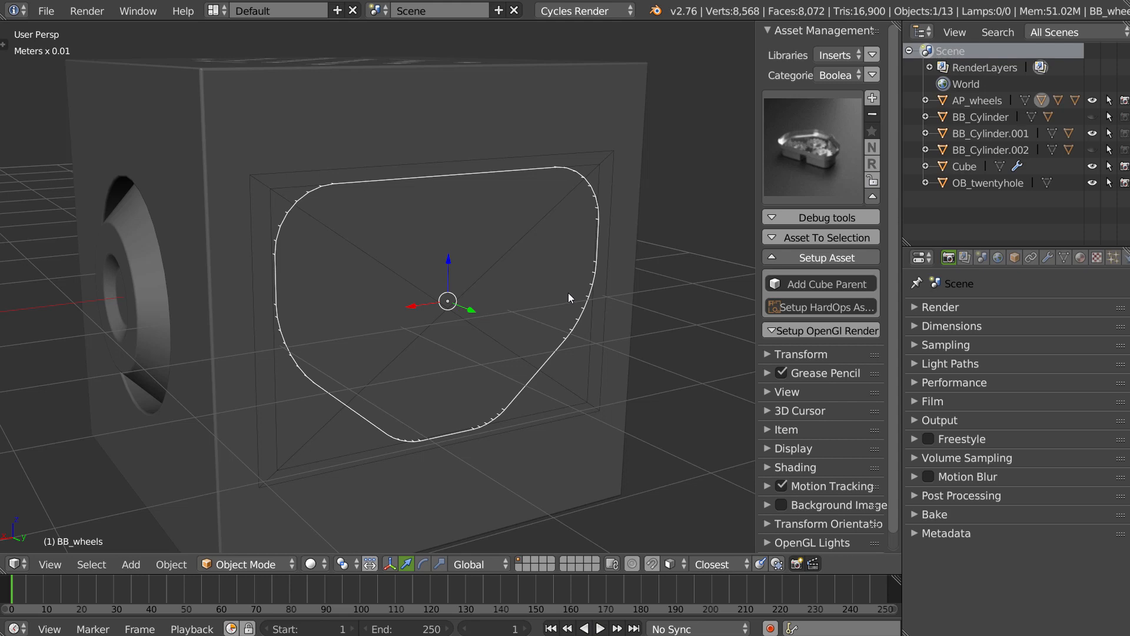
shift+right_click(634, 262)
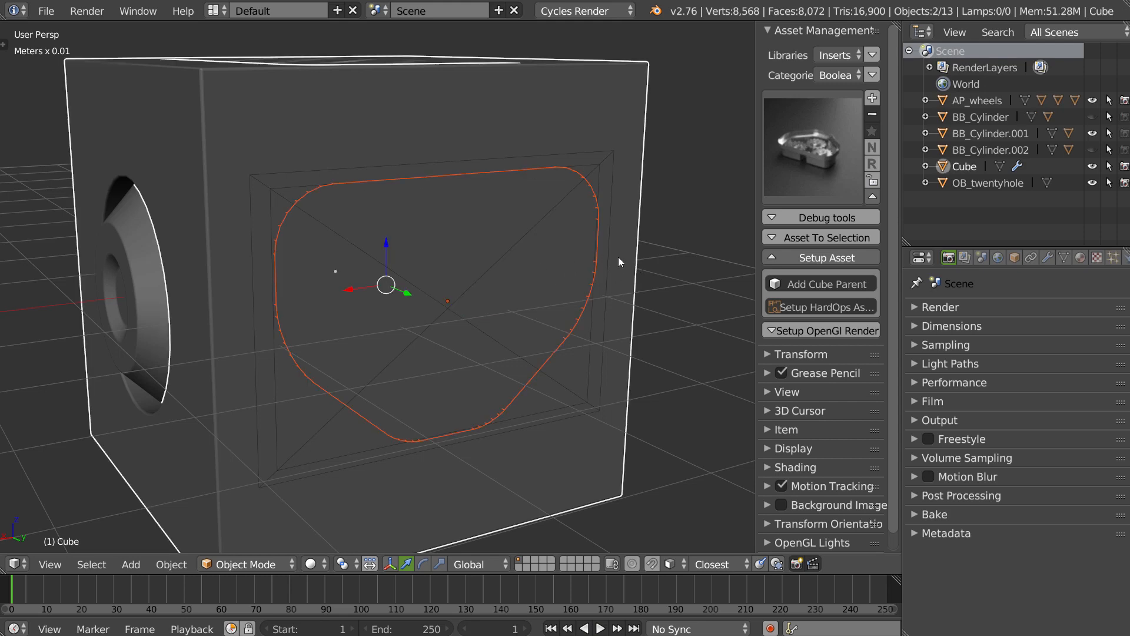
key(q)
click(729, 245)
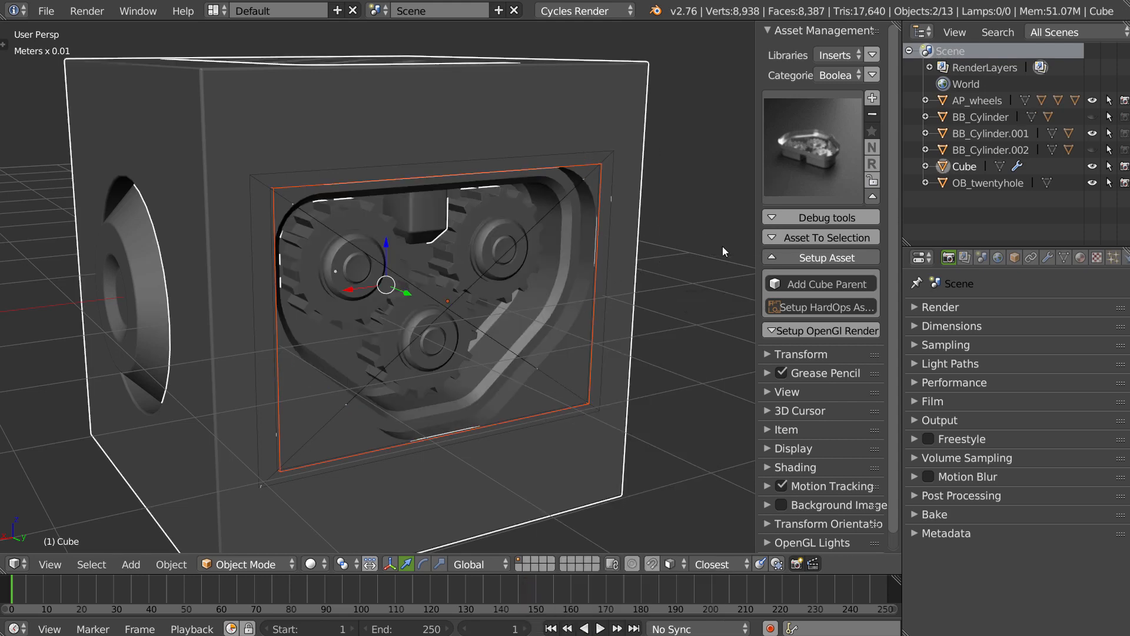
middle_drag(614, 270, 612, 372)
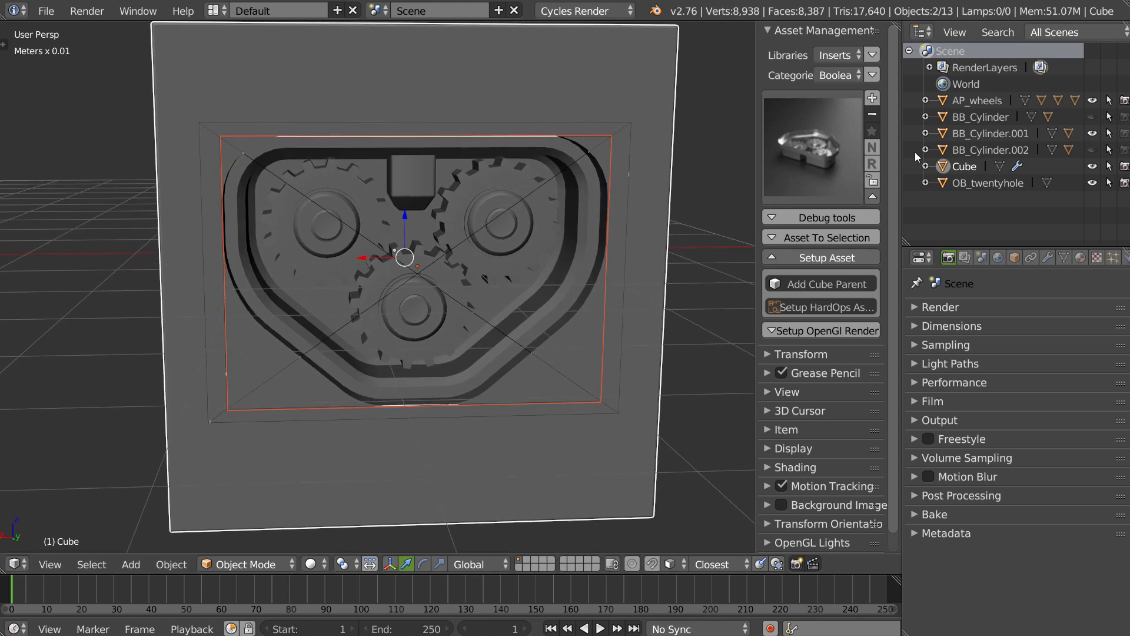
Step: Hide AP_wheels and BB_wheels, the two bounding objects around the gears on the cube's side face
right_click(607, 273)
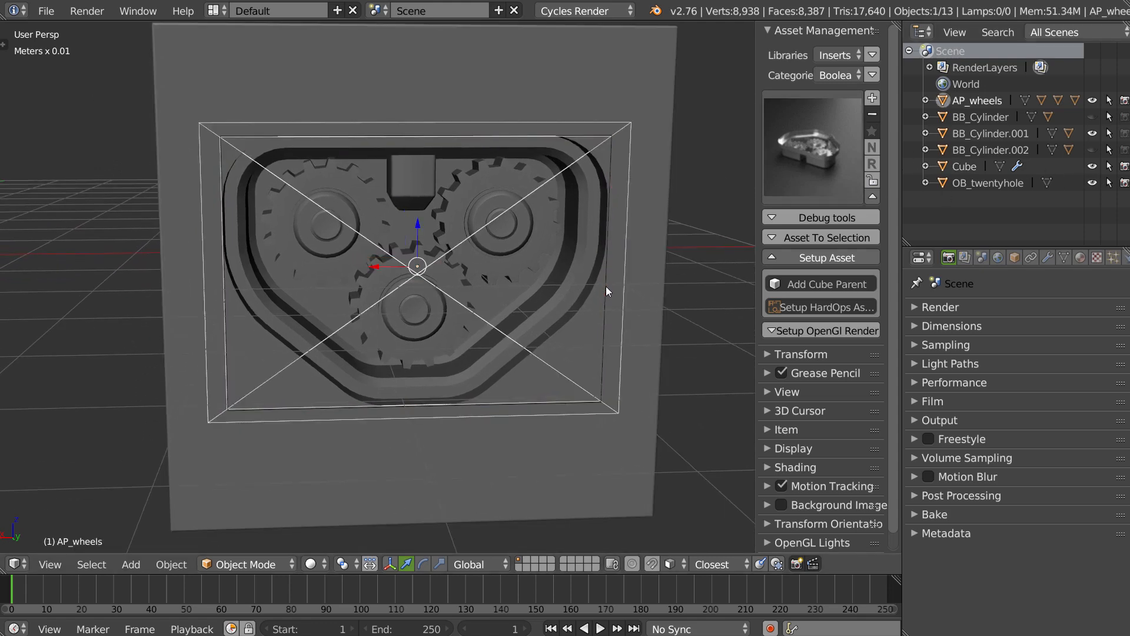
key(h)
key(alt+h)
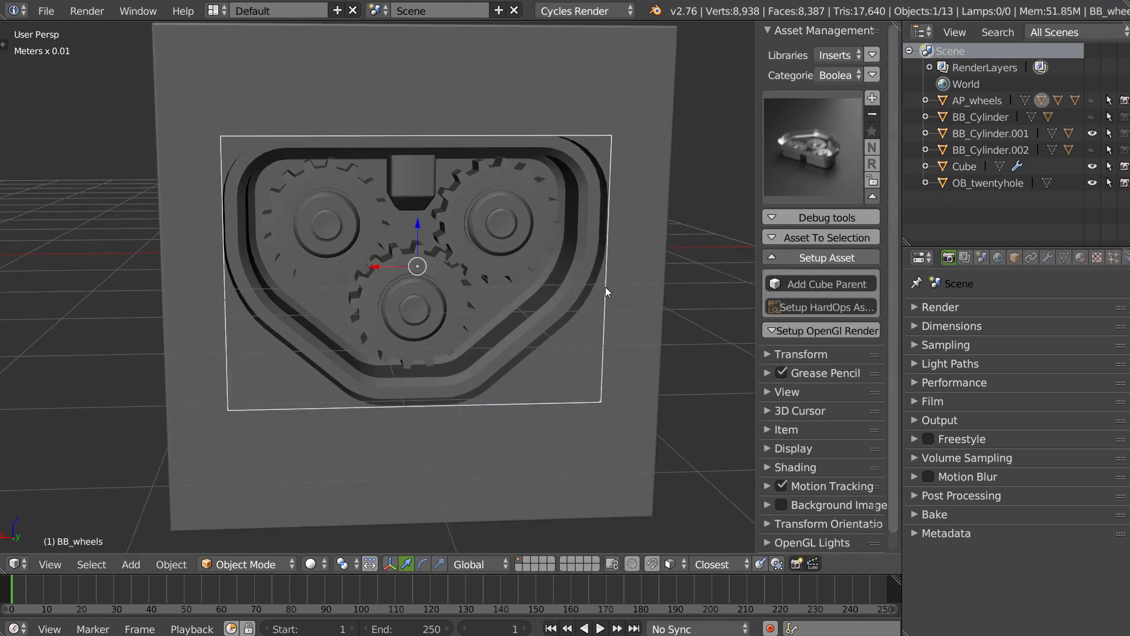
key(h)
Step: Play the animation and view the merged gears in the cube's side face from different angles
middle_drag(606, 287, 504, 271)
click(600, 629)
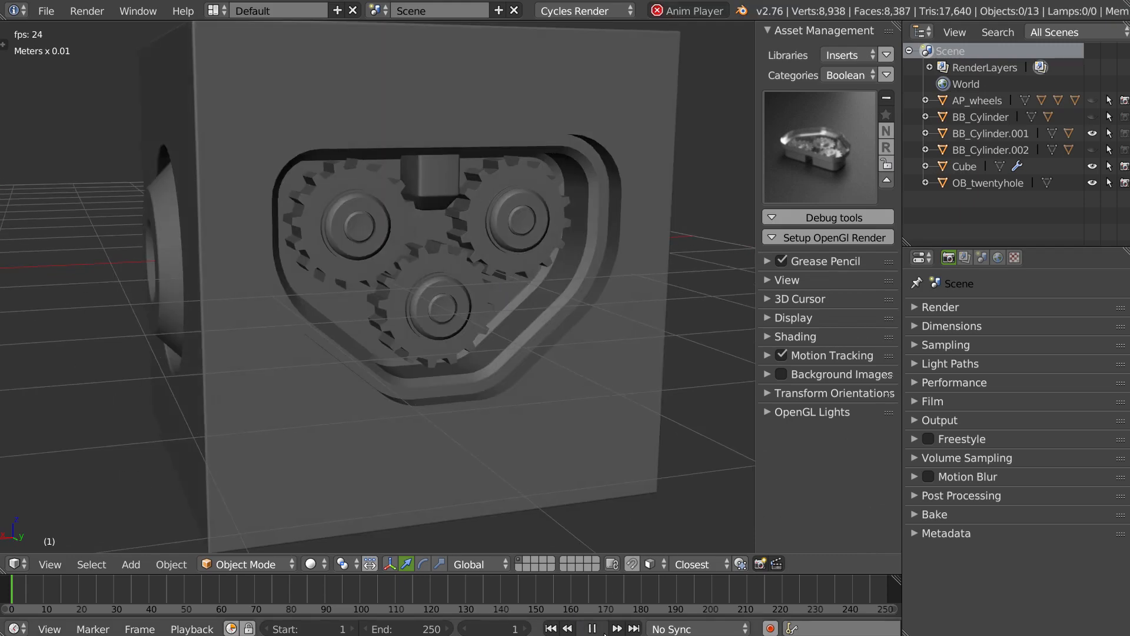
middle_drag(580, 250, 589, 281)
scroll(589, 281, down, 4)
middle_drag(439, 301, 424, 330)
scroll(502, 309, up, 4)
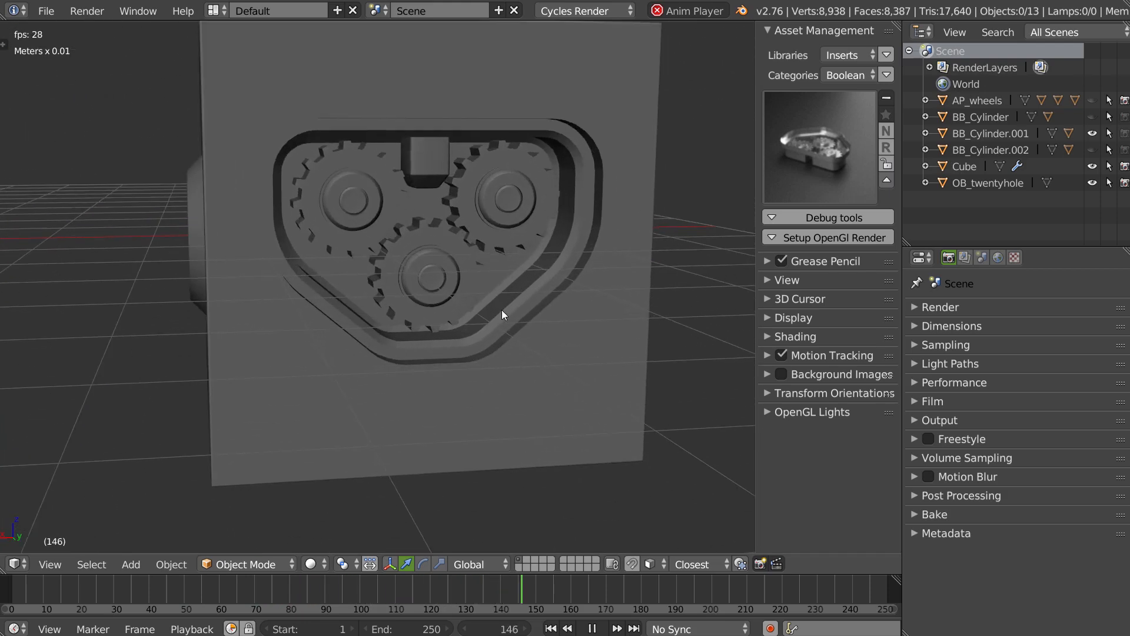
Step: Select the cube, briefly check its mesh in Edit Mode, and apply HardOps (C)Sharpen in Object Mode
right_click(544, 336)
key(Tab)
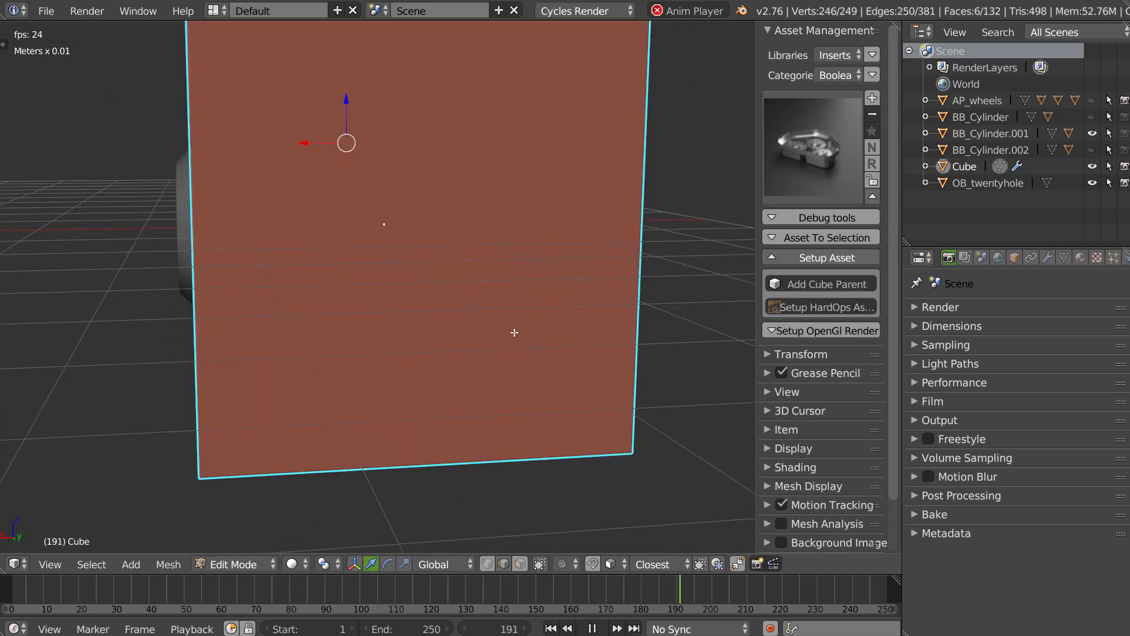
key(Tab)
middle_drag(449, 263, 521, 317)
key(q)
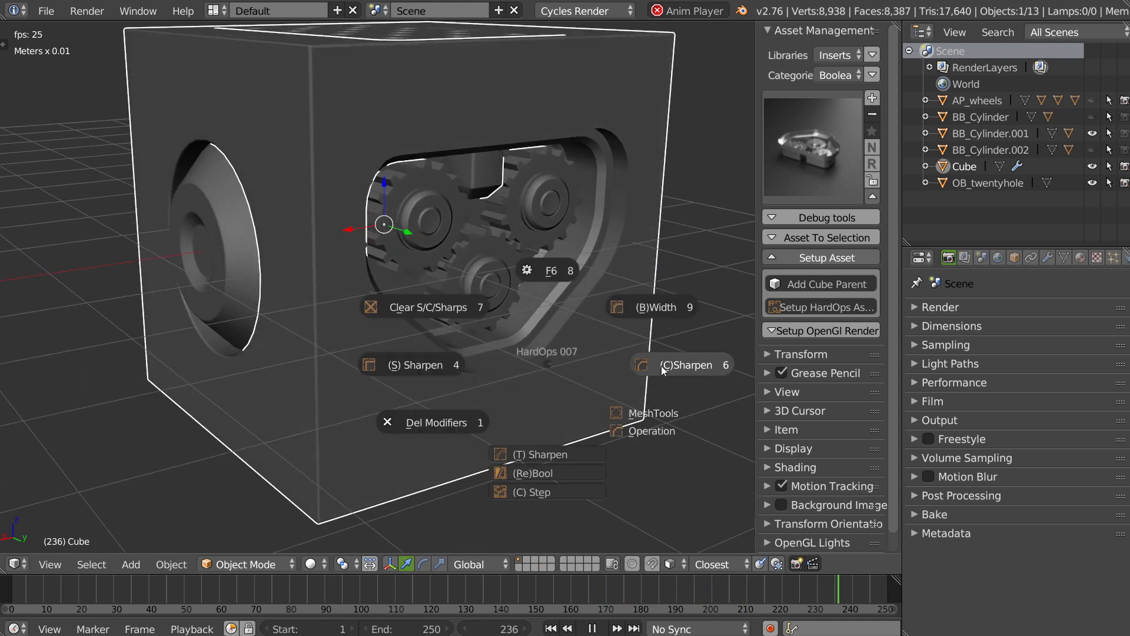
click(669, 368)
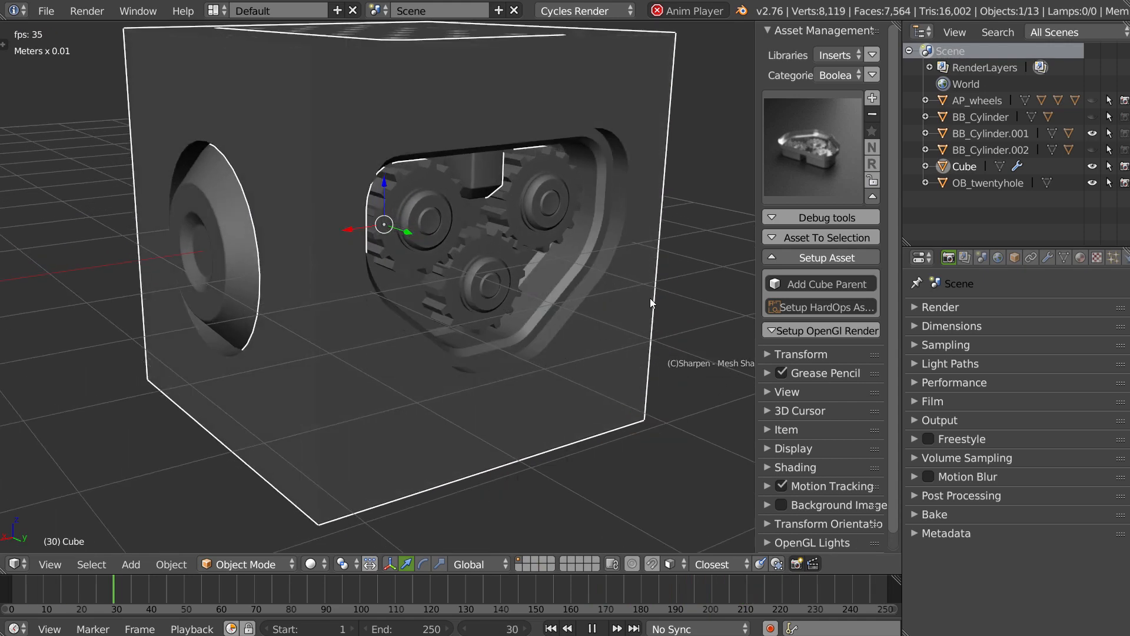
Step: Examine the sharpened cube and its animated gears from several sides, and stop the playback
mouse_move(611, 326)
middle_down()
mouse_move(522, 295)
mouse_move(591, 323)
middle_up()
scroll(591, 323, down, 3)
shift+middle_drag(532, 298, 455, 282)
scroll(462, 334, up, 2)
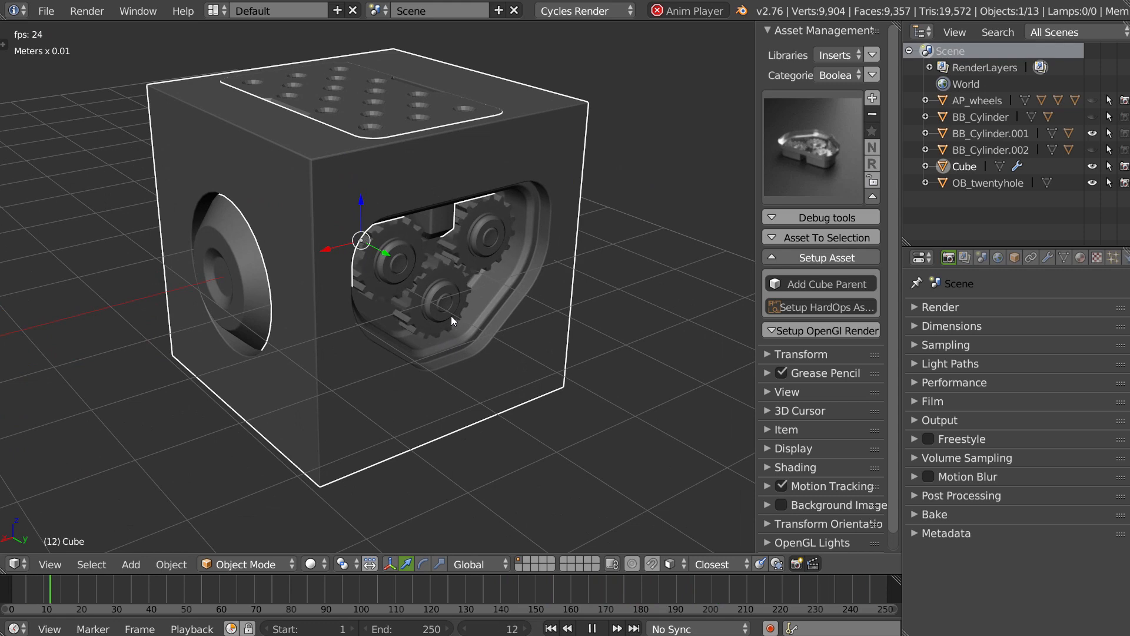
middle_drag(451, 316, 405, 330)
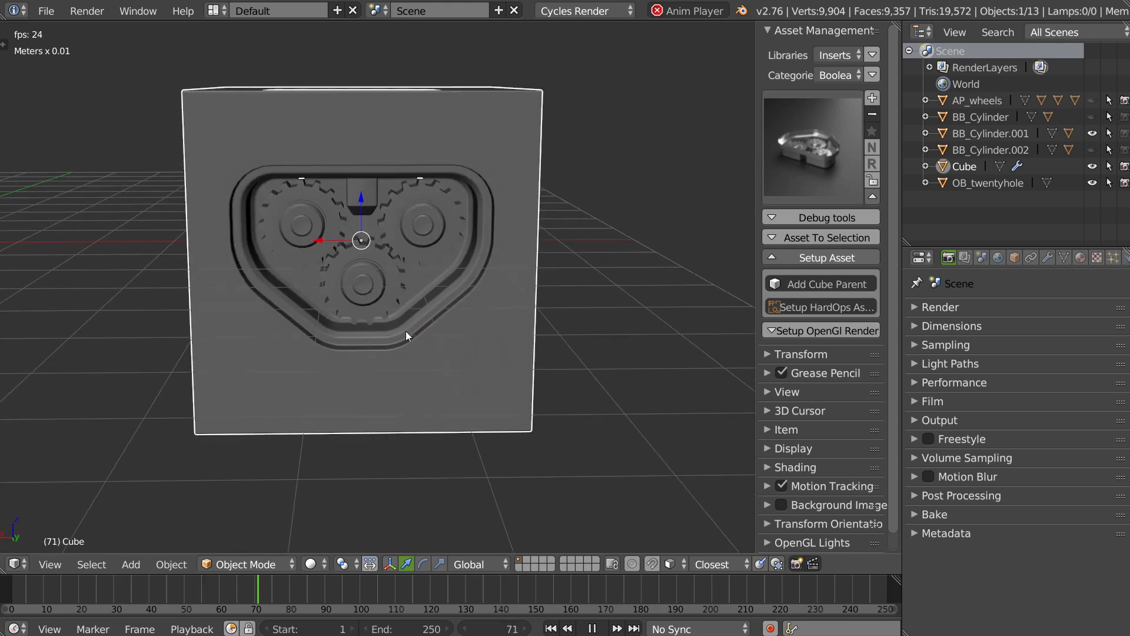
click(590, 625)
middle_drag(340, 299, 464, 335)
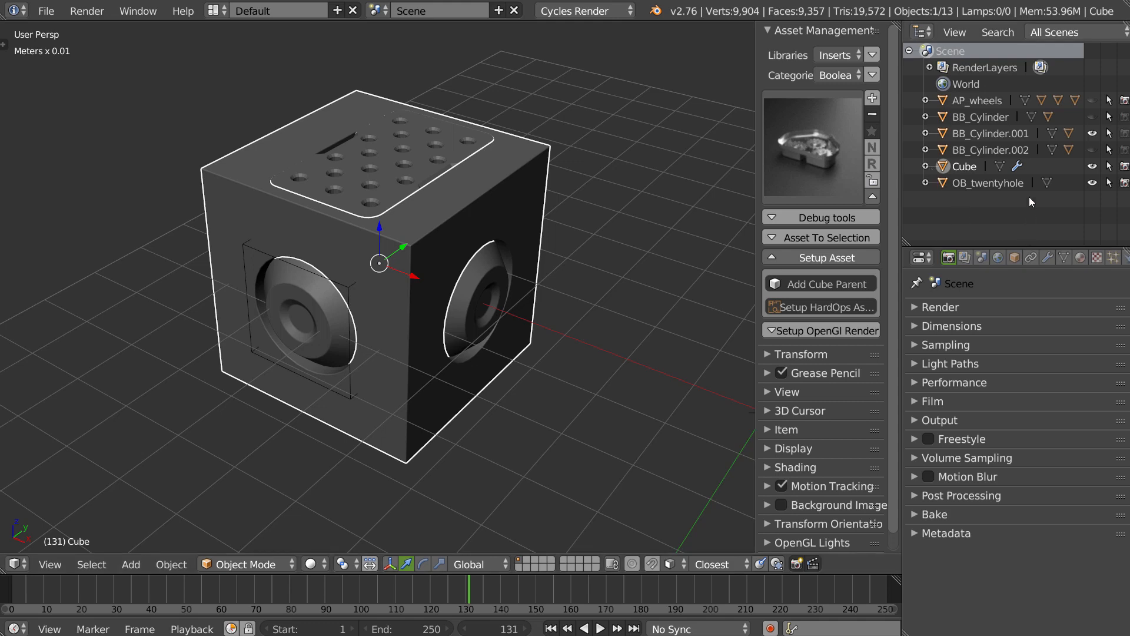
Step: Collapse the Setup Asset section and the asset tools, and restart the animation with the gears in view
click(811, 257)
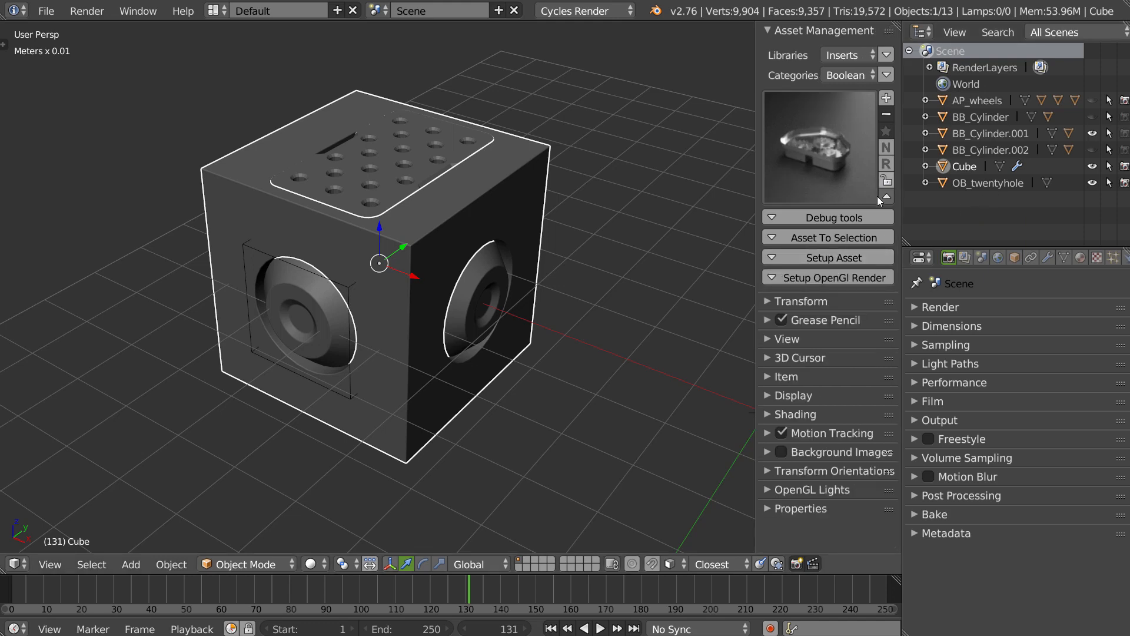
click(886, 200)
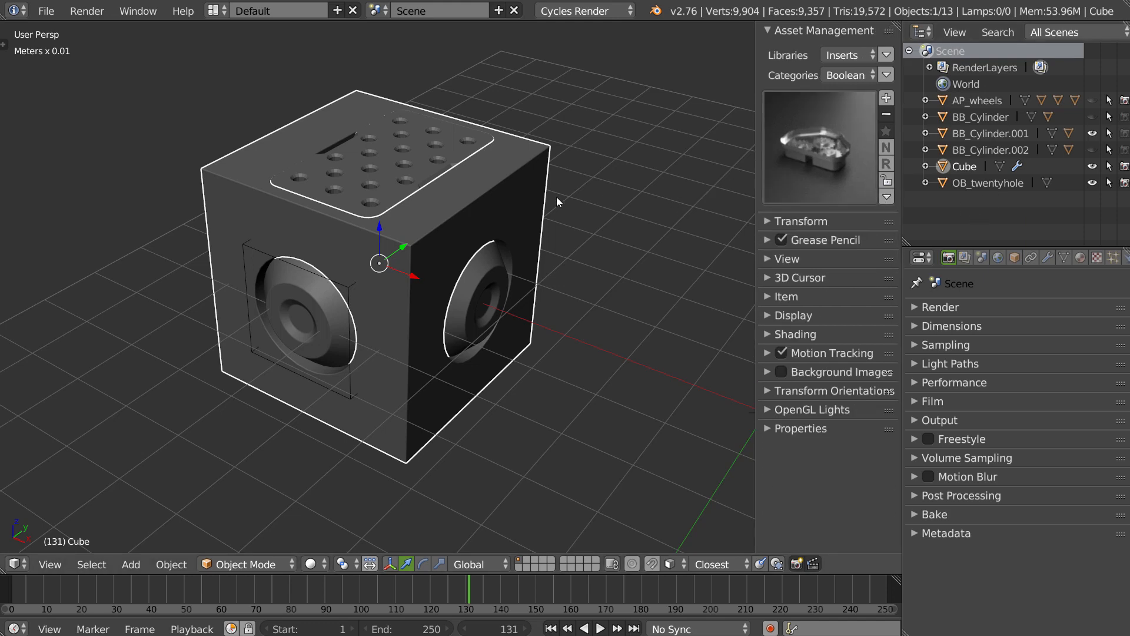
middle_drag(556, 196, 528, 454)
click(600, 629)
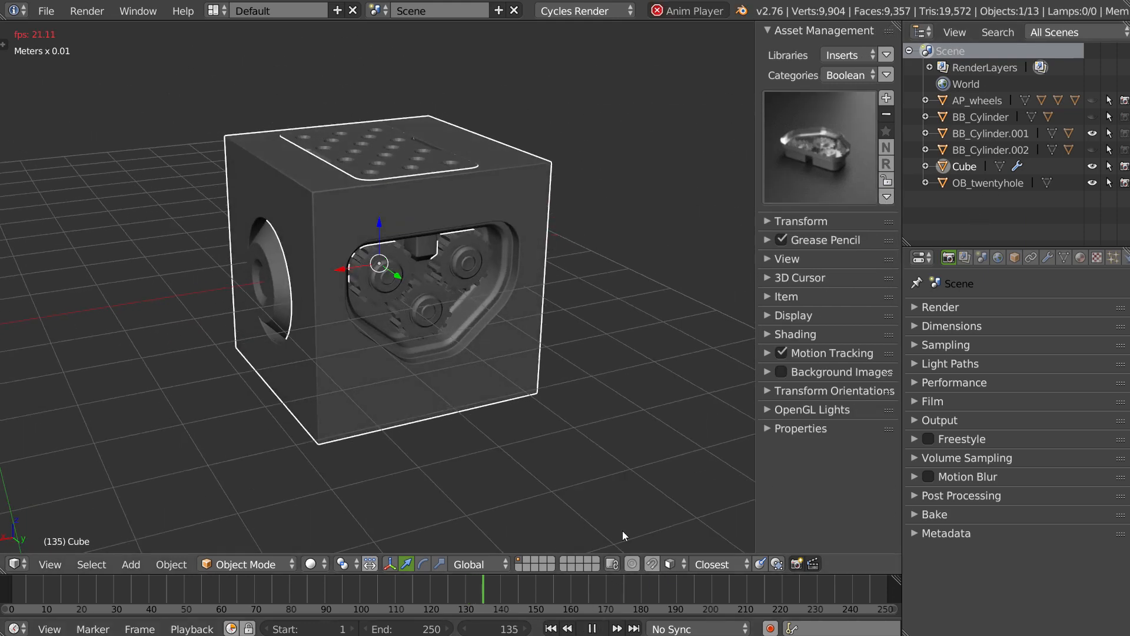
middle_drag(514, 327, 526, 271)
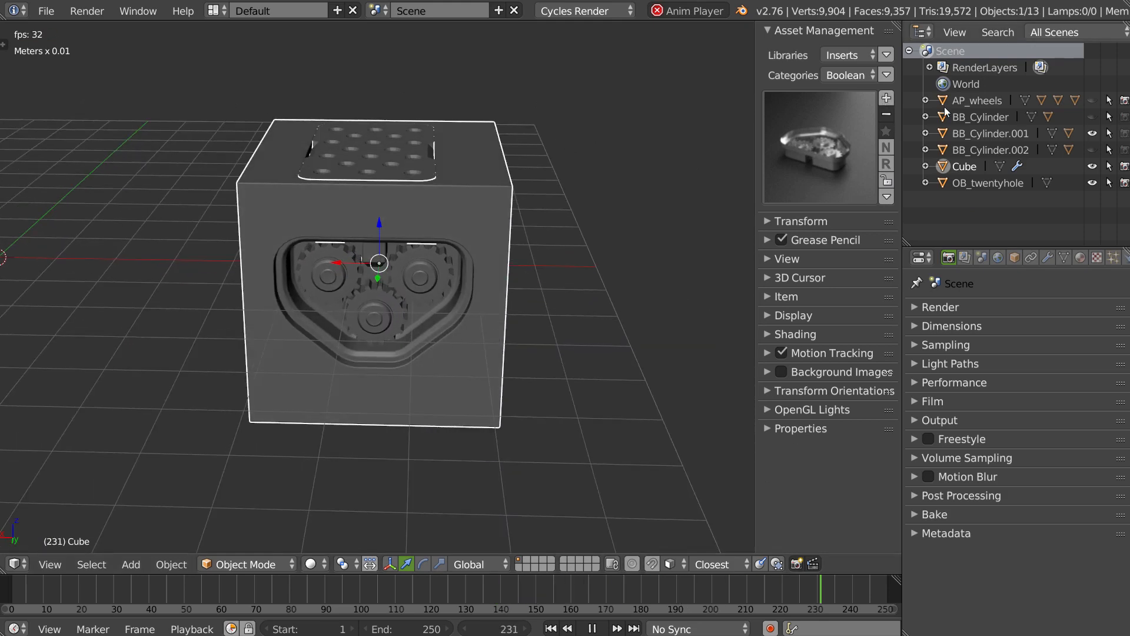
Step: View the Boolean insert previews and the thumbnail options for adding an asset, and close both without adding anything
click(794, 195)
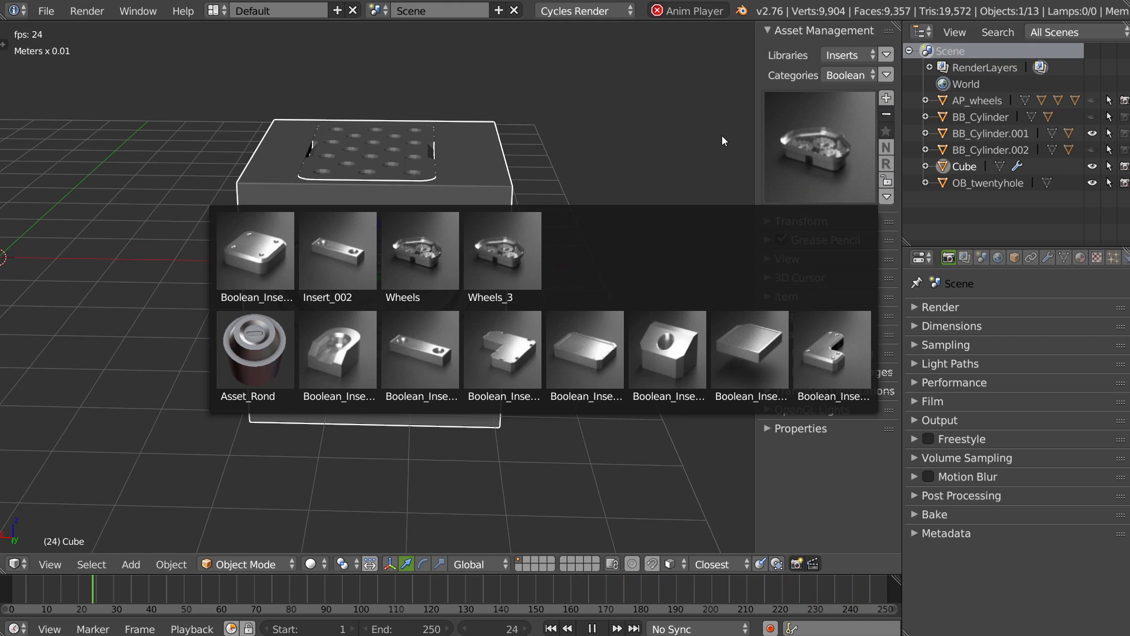
click(827, 149)
click(723, 337)
click(885, 98)
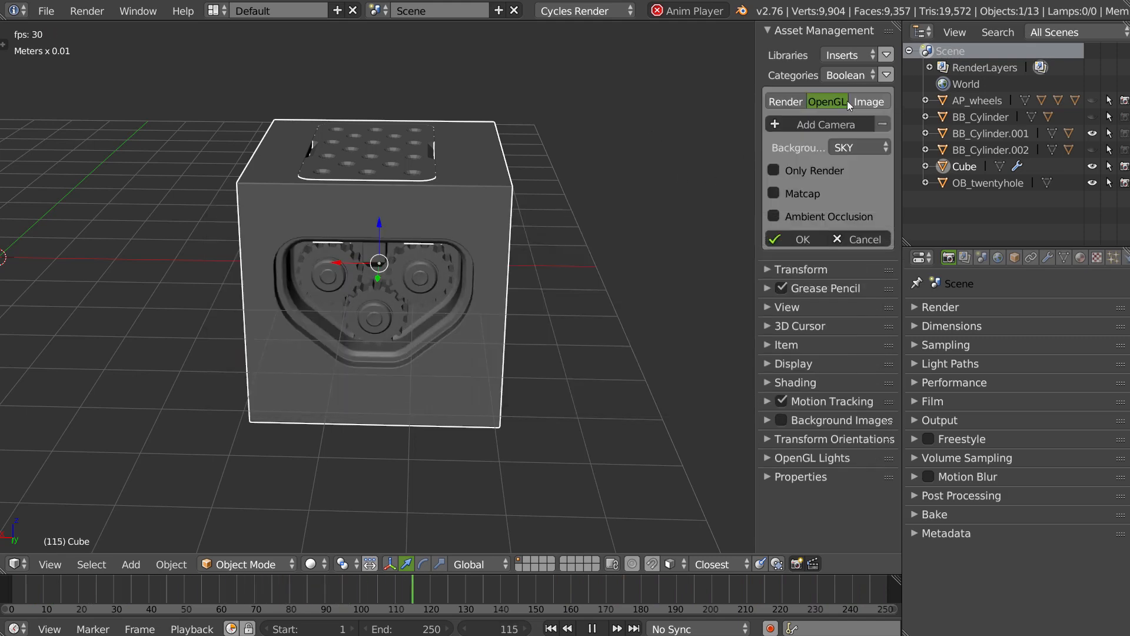
click(779, 102)
click(800, 192)
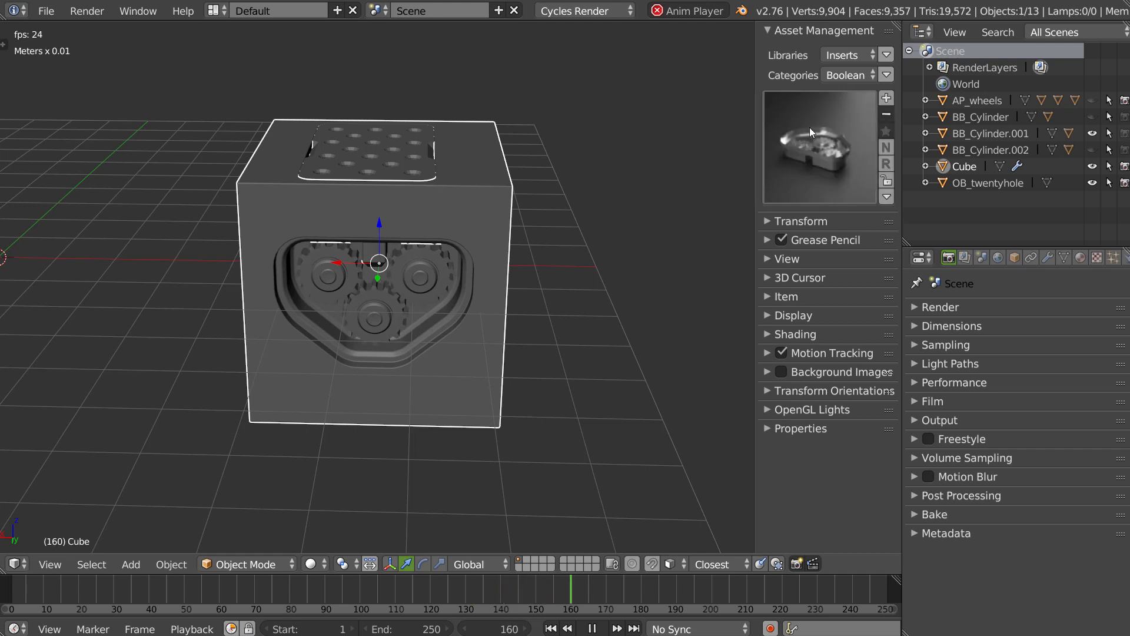
Step: Browse the Screws Ans Bolts category of the Inserts library and the Blendswap library
click(847, 74)
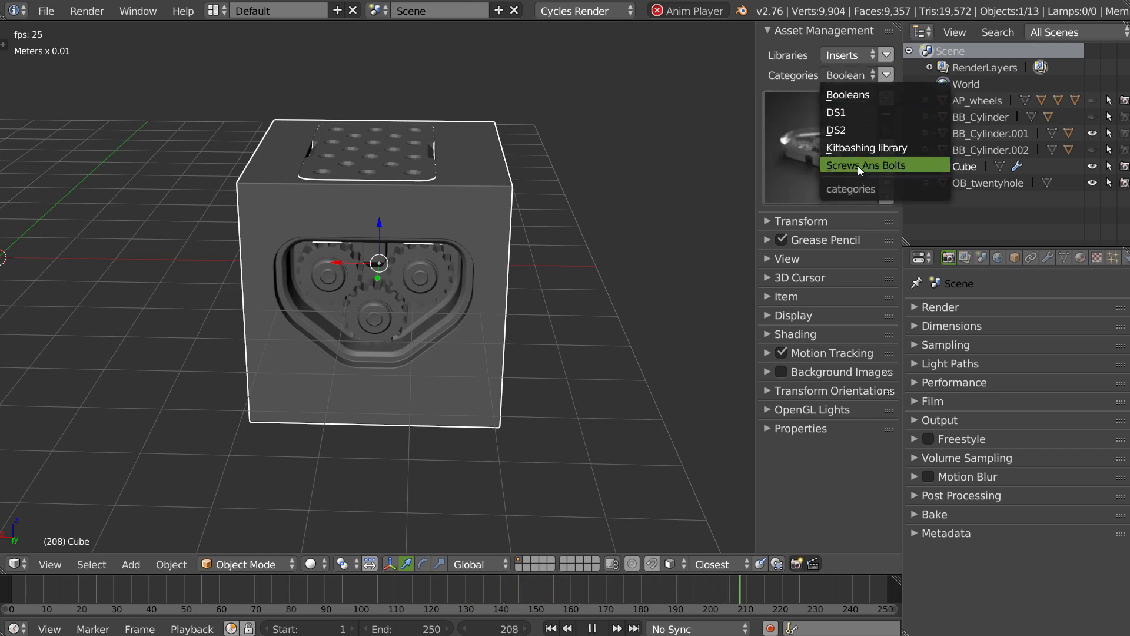
click(843, 167)
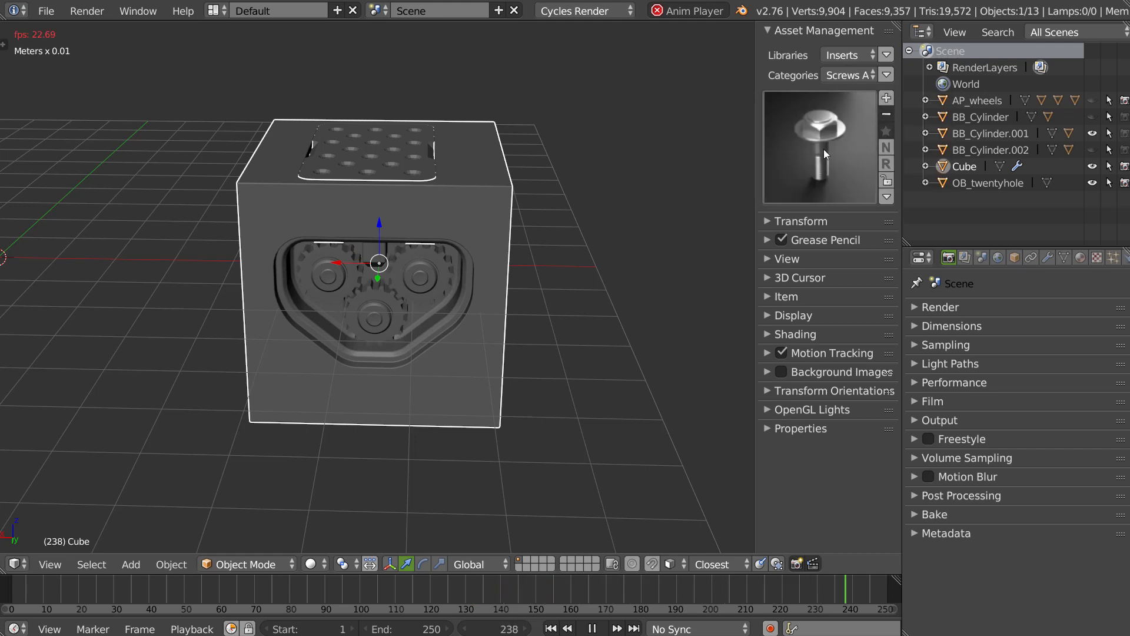
click(813, 152)
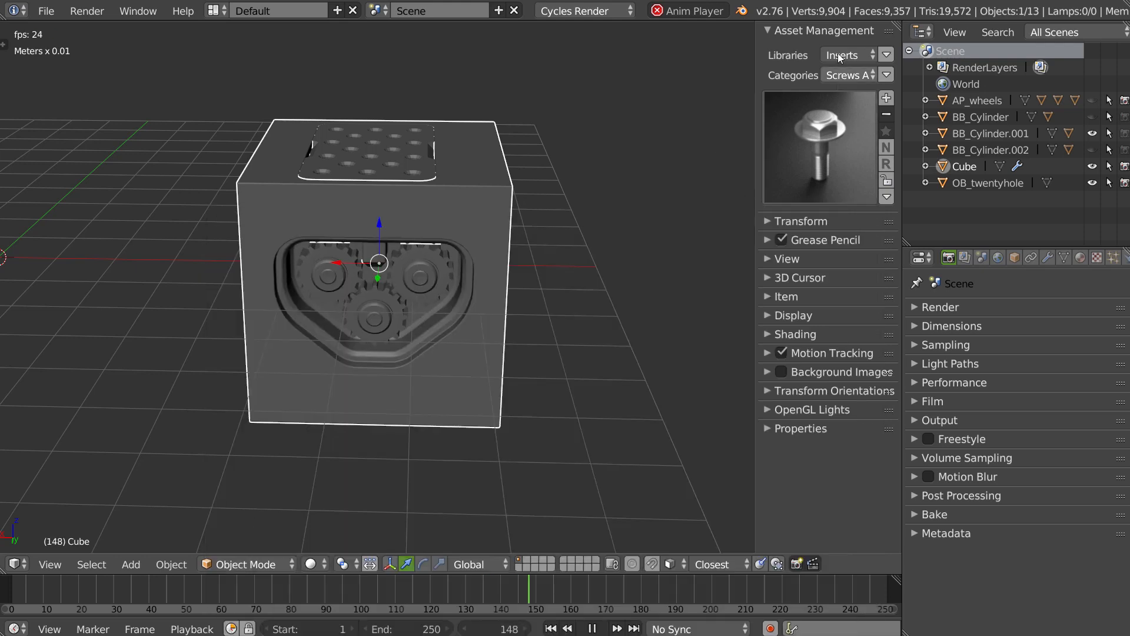
click(840, 54)
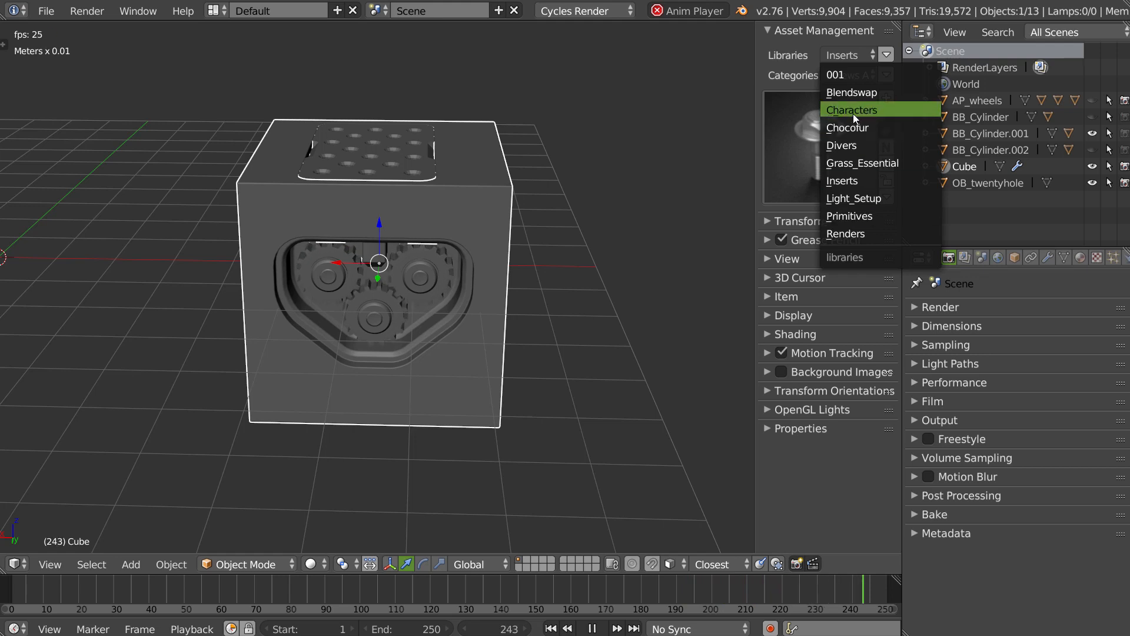
key(Return)
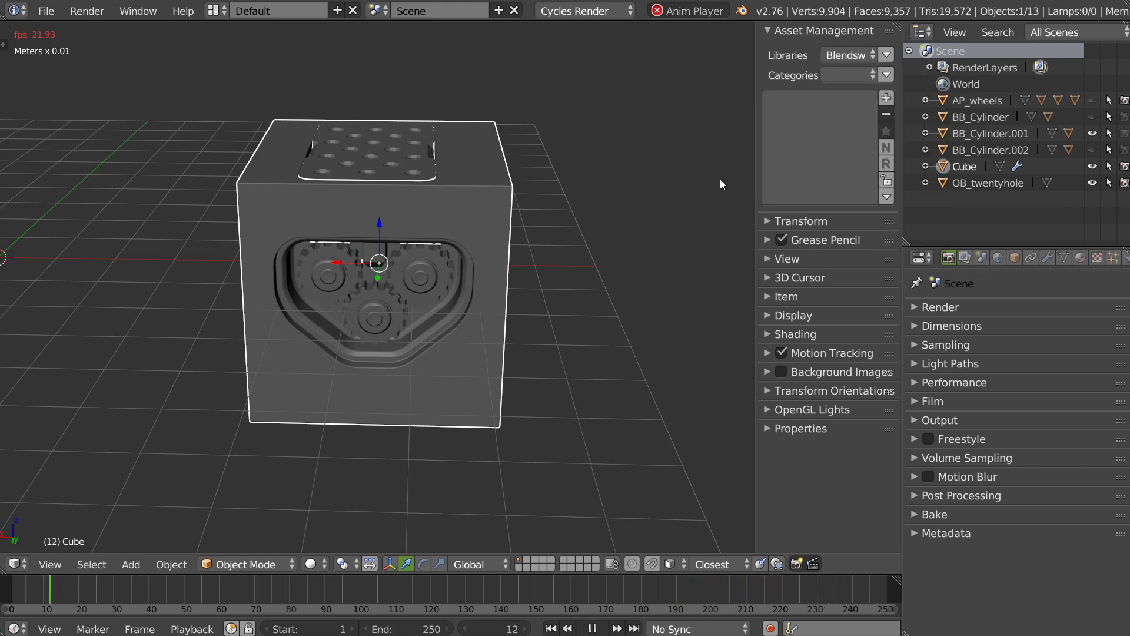
click(821, 143)
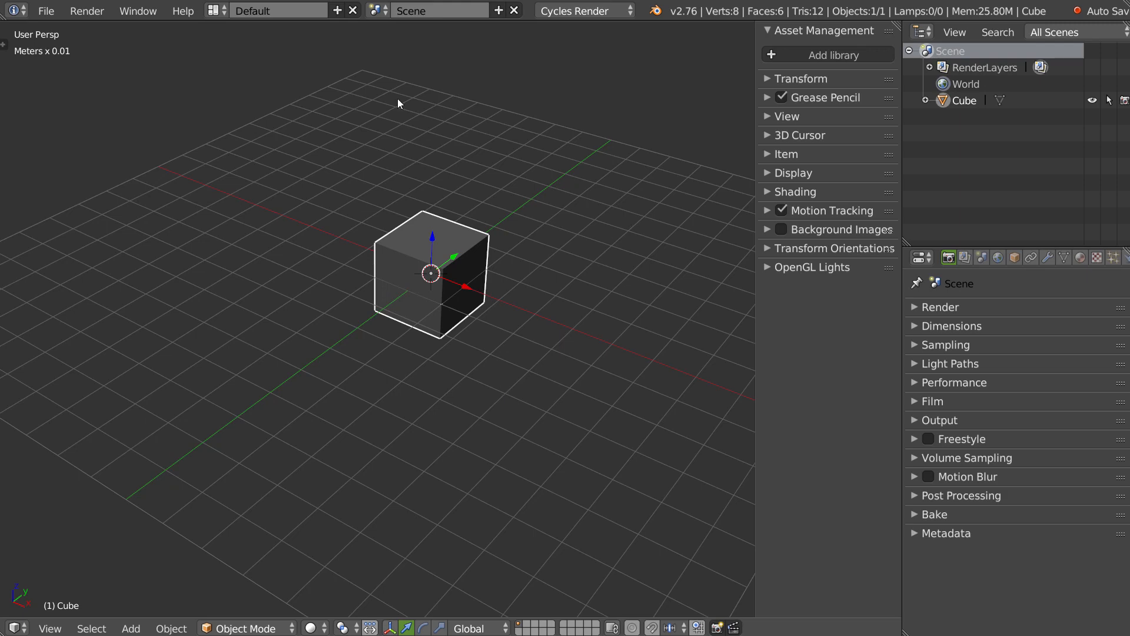
Step: Look up the Asset management add-on in the User Preferences with the search "asse", check its library path, and close the preferences
click(46, 11)
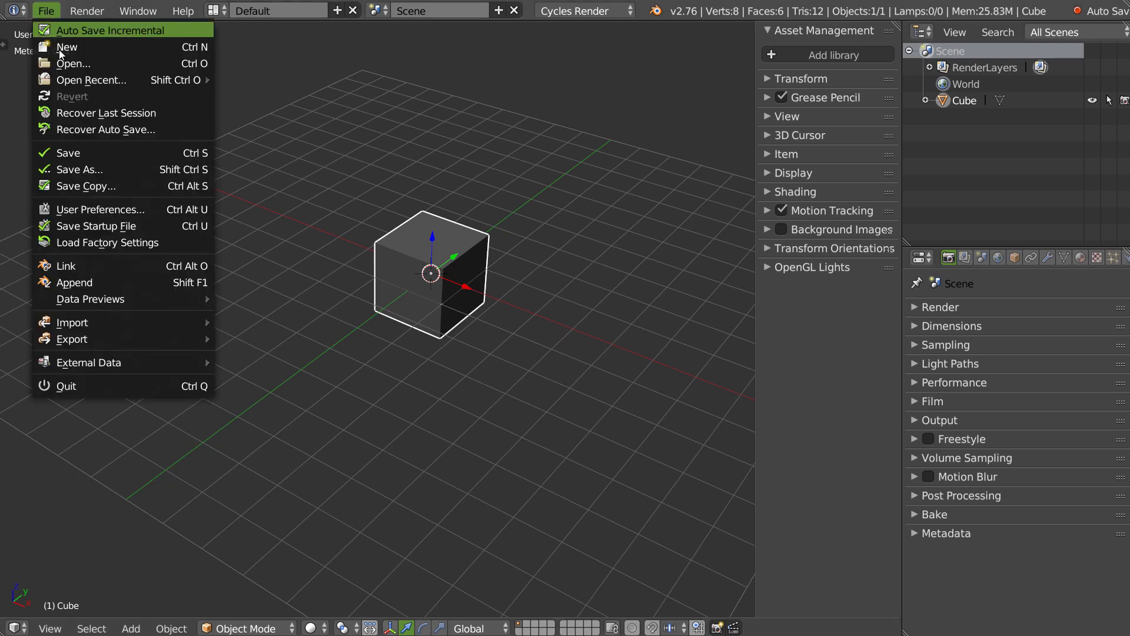
click(115, 207)
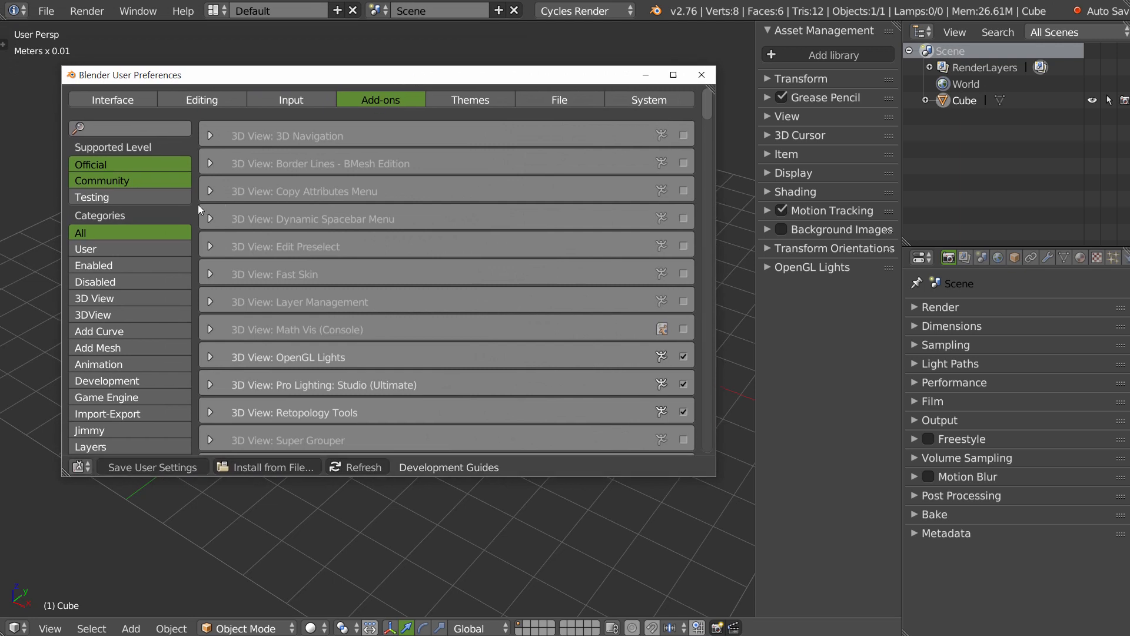
click(122, 131)
text(asse)
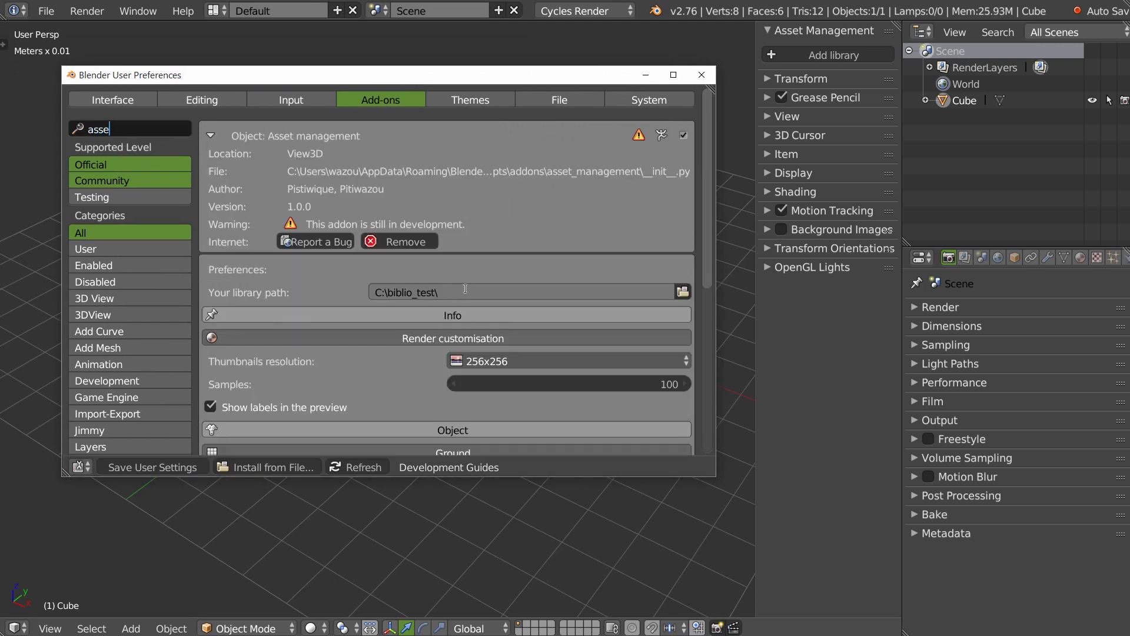
click(701, 75)
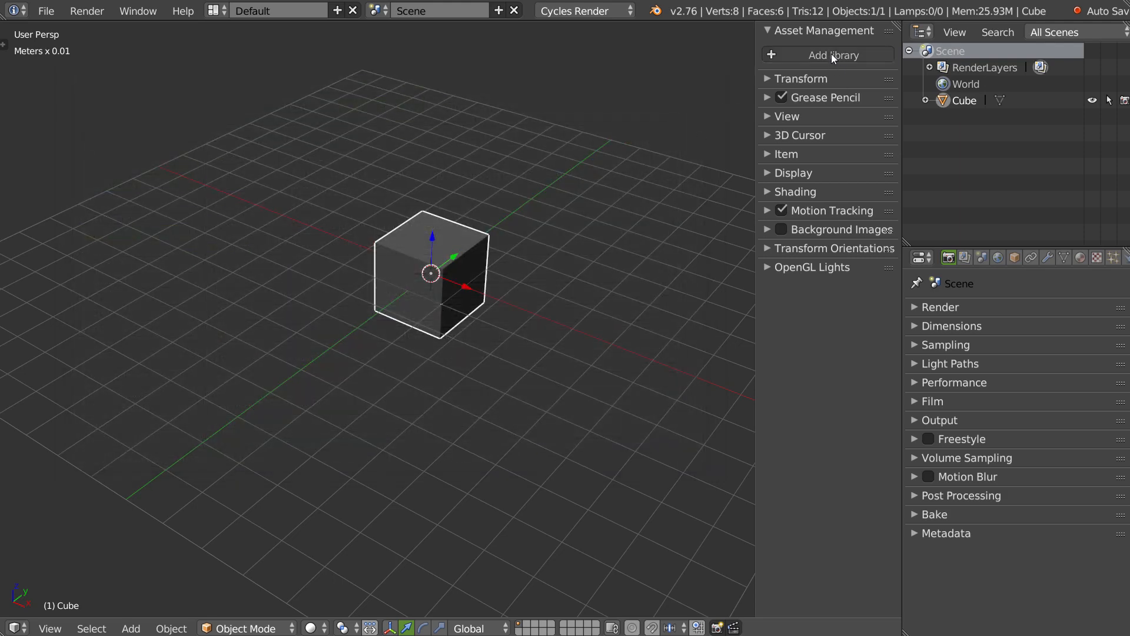
Step: Add a new asset library named Inserts
click(812, 54)
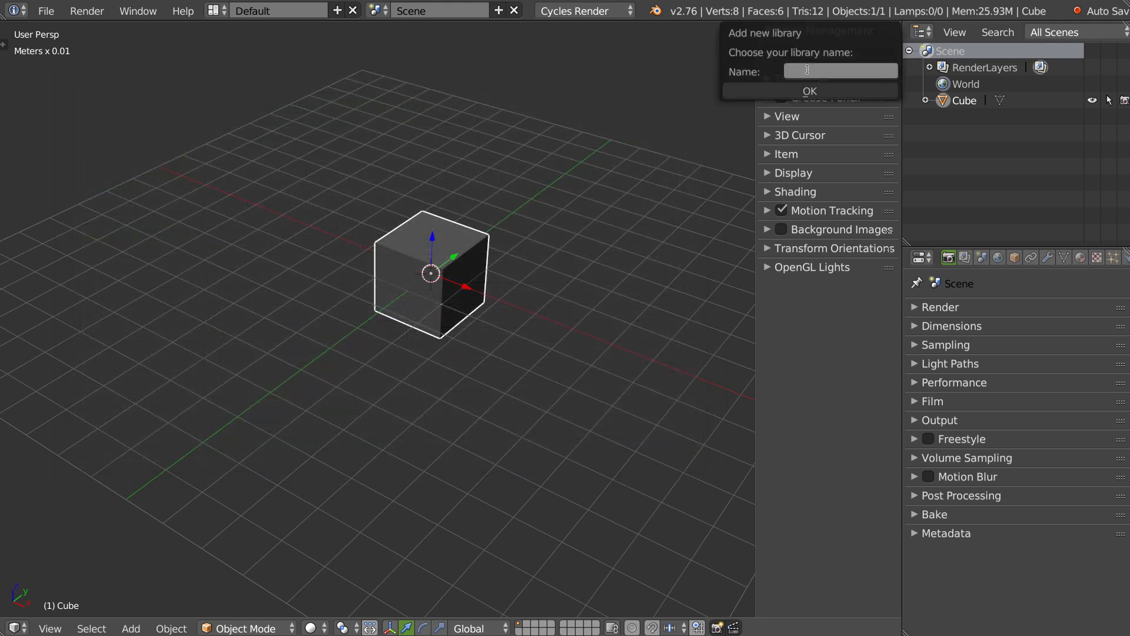
click(807, 70)
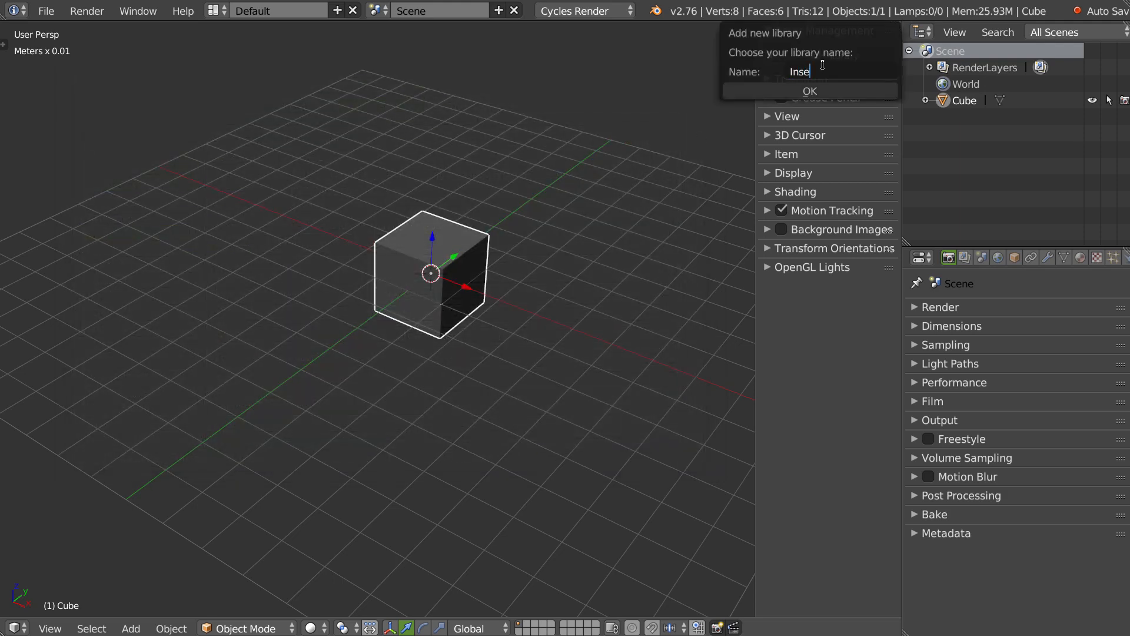
text(Inserts)
key(Return)
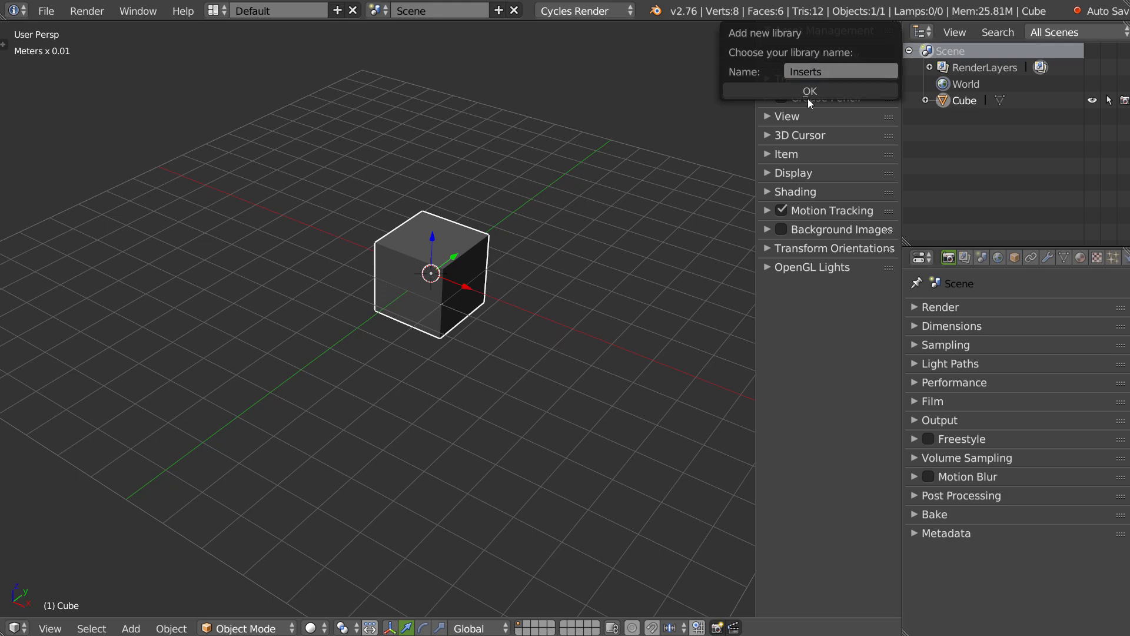
click(801, 91)
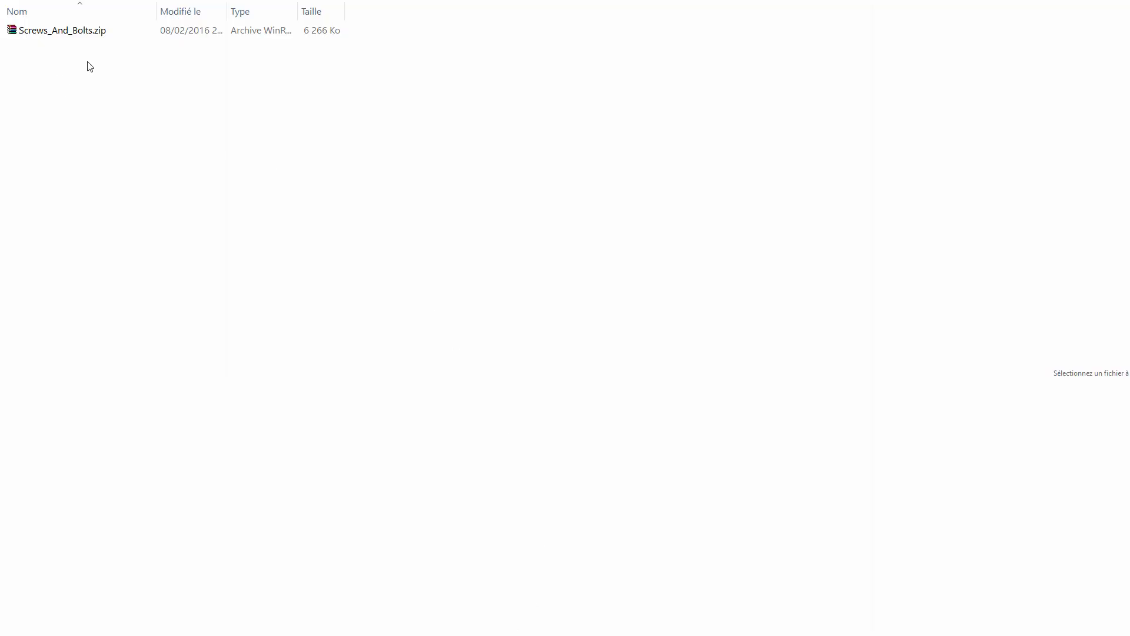
Step: Switch to the file explorer, transfer Screws_And_Bolts.zip into the Inserts library folder, and extract it there
click(78, 34)
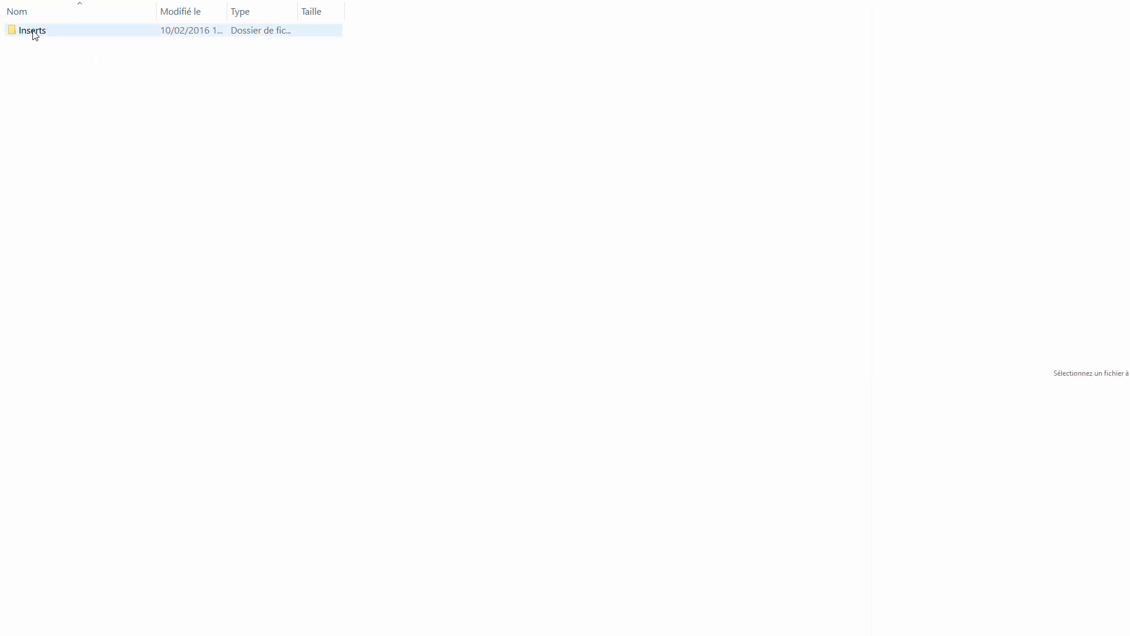
double_click(34, 34)
right_click(129, 87)
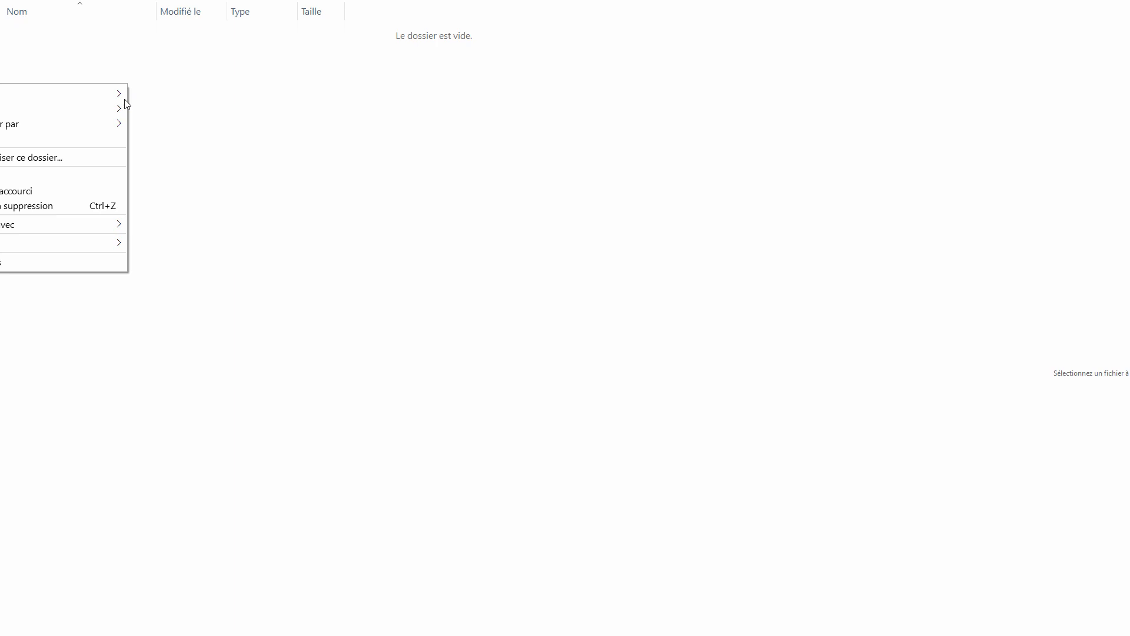
click(30, 180)
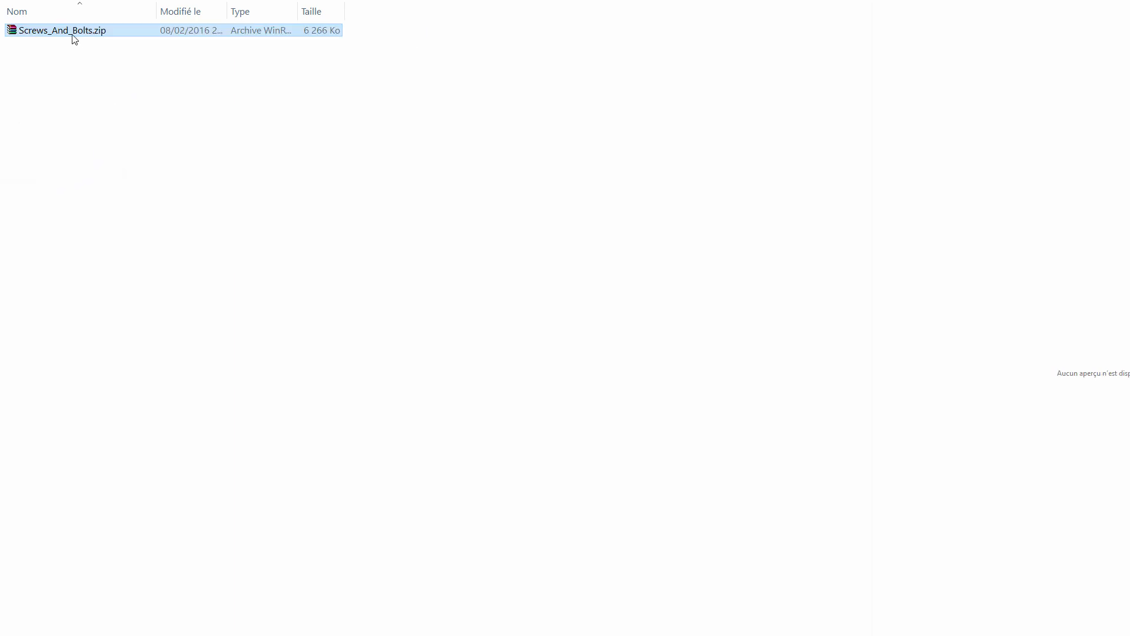
right_click(69, 30)
click(13, 104)
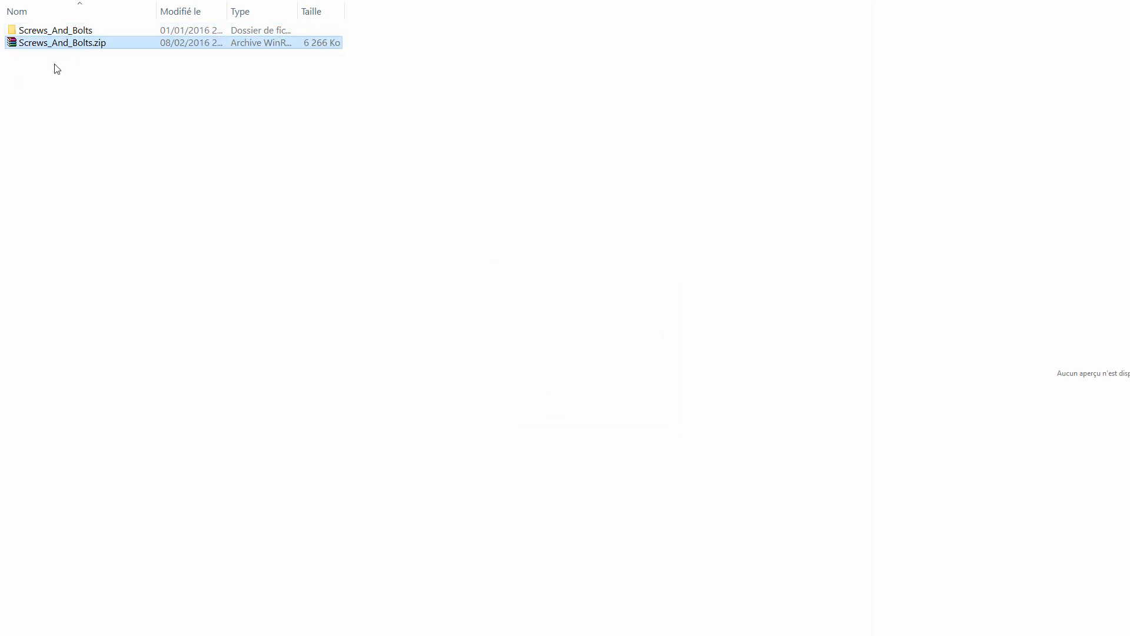
Step: Delete the Screws_And_Bolts.zip archive, then switch to Blender and browse the screw previews in the Inserts library
key(Delete)
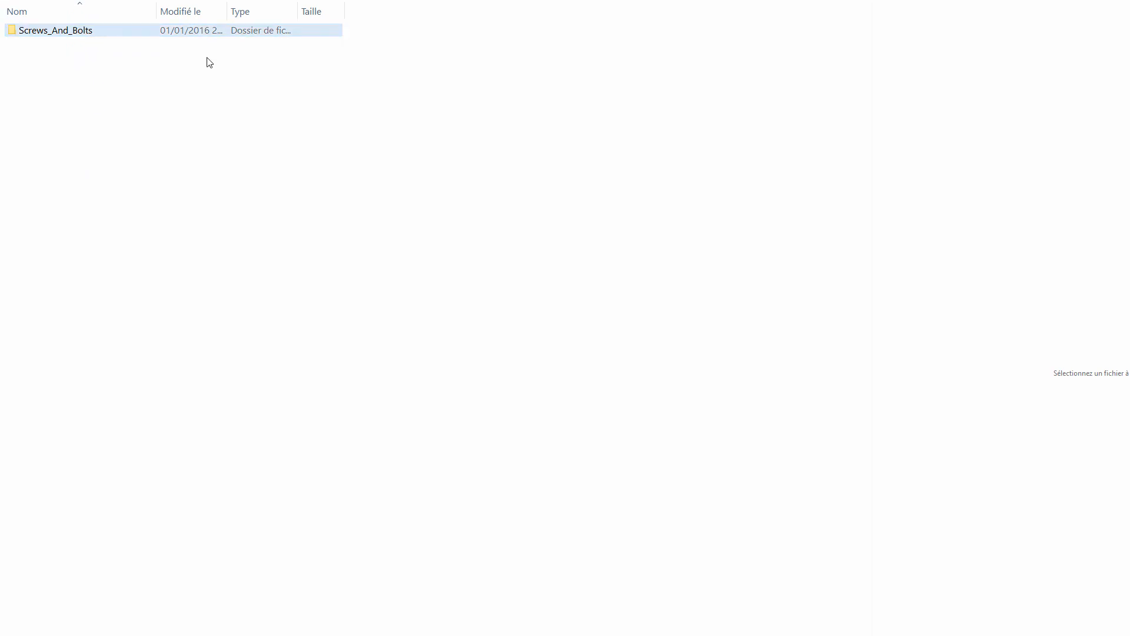
key(alt+Tab)
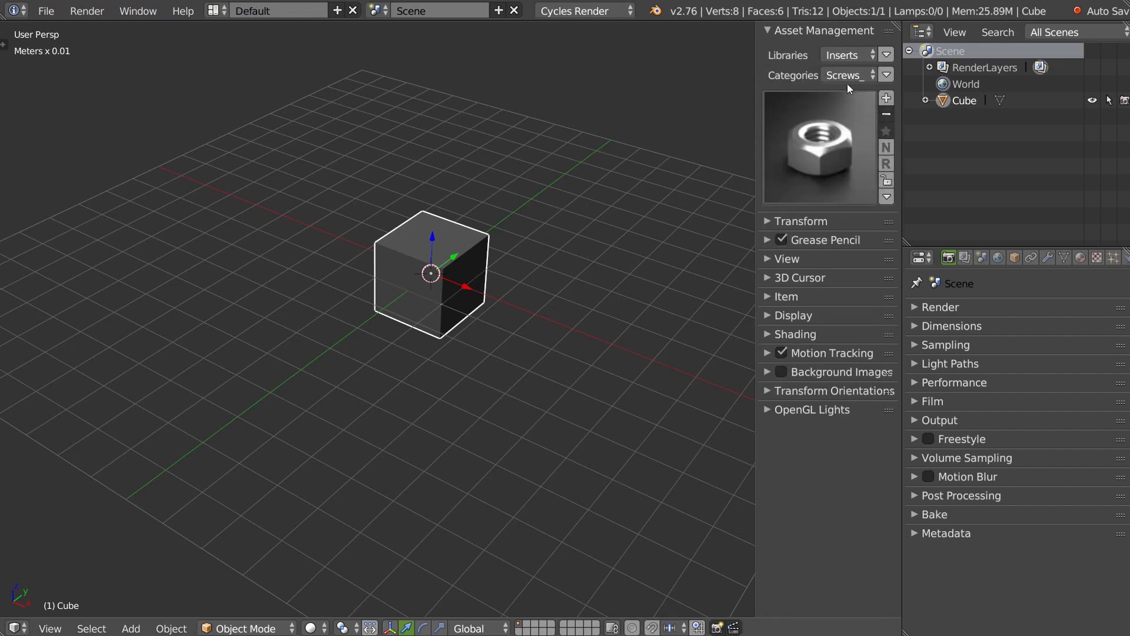
click(850, 77)
click(846, 54)
click(811, 146)
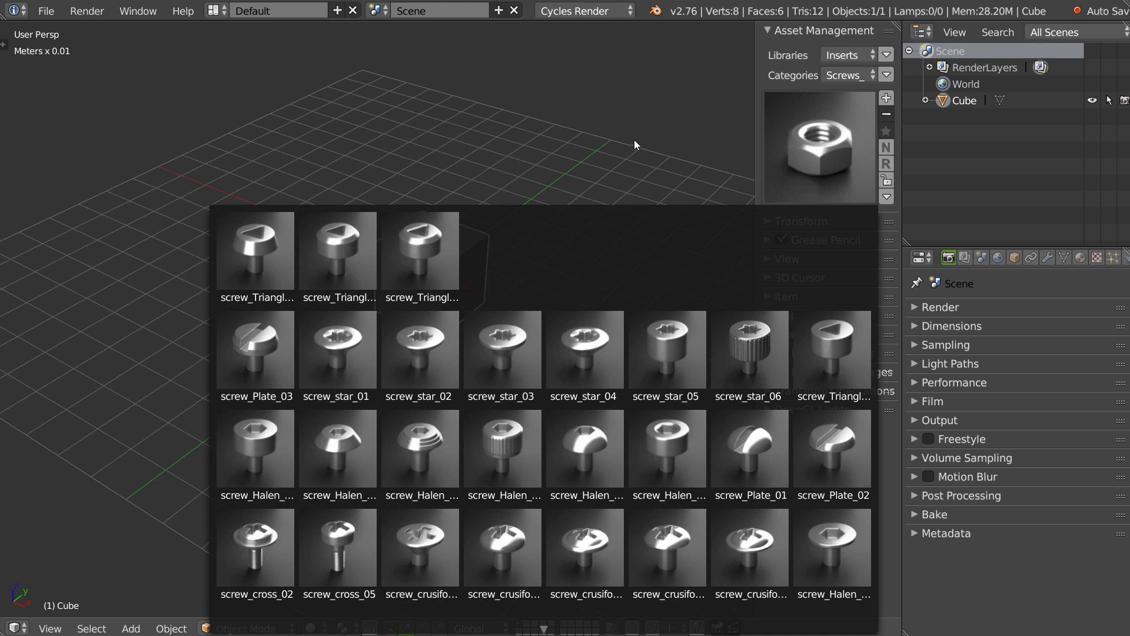
click(620, 132)
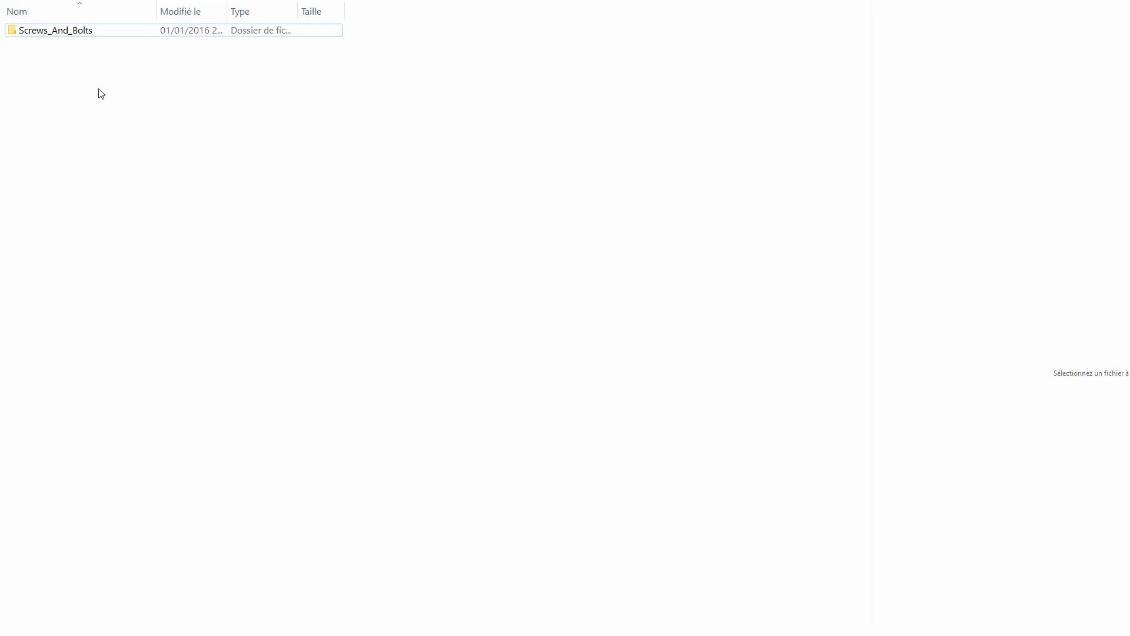
Step: In the file explorer, examine the folder hierarchy of the biblio_test library, from its root down to the Inserts folder's contents
key(alt+Left)
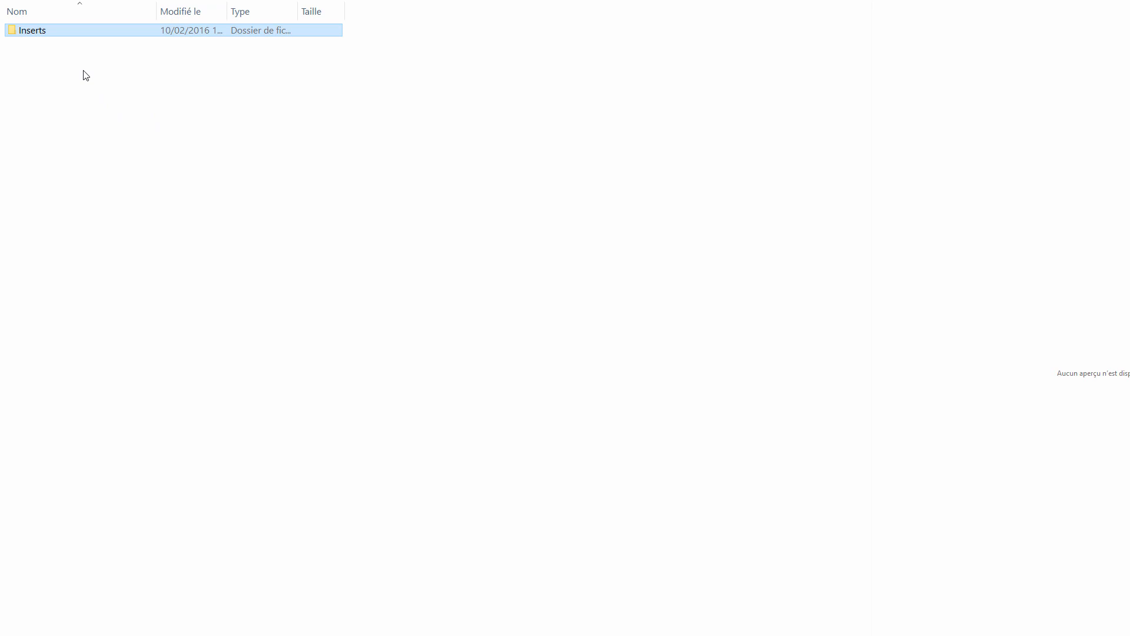
double_click(41, 33)
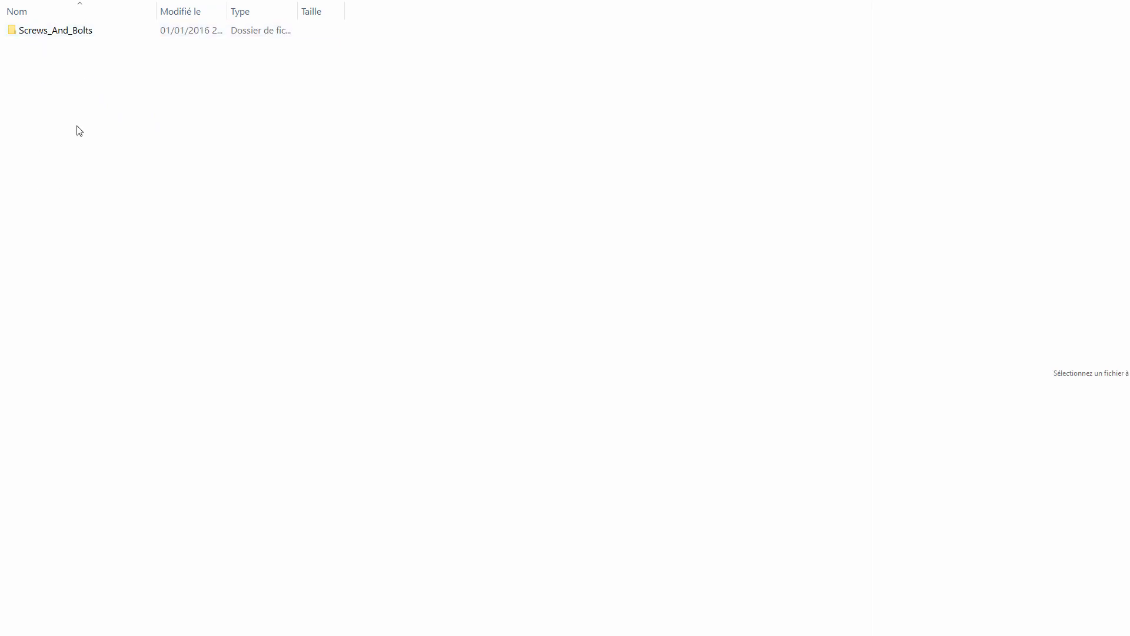
key(alt+Left)
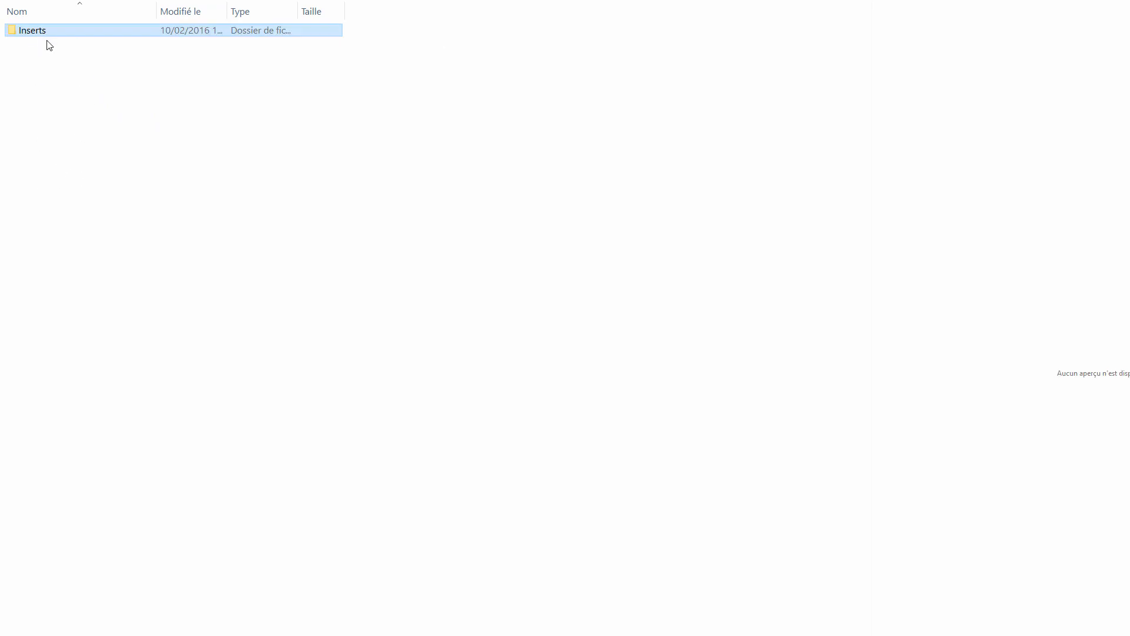
key(alt+Left)
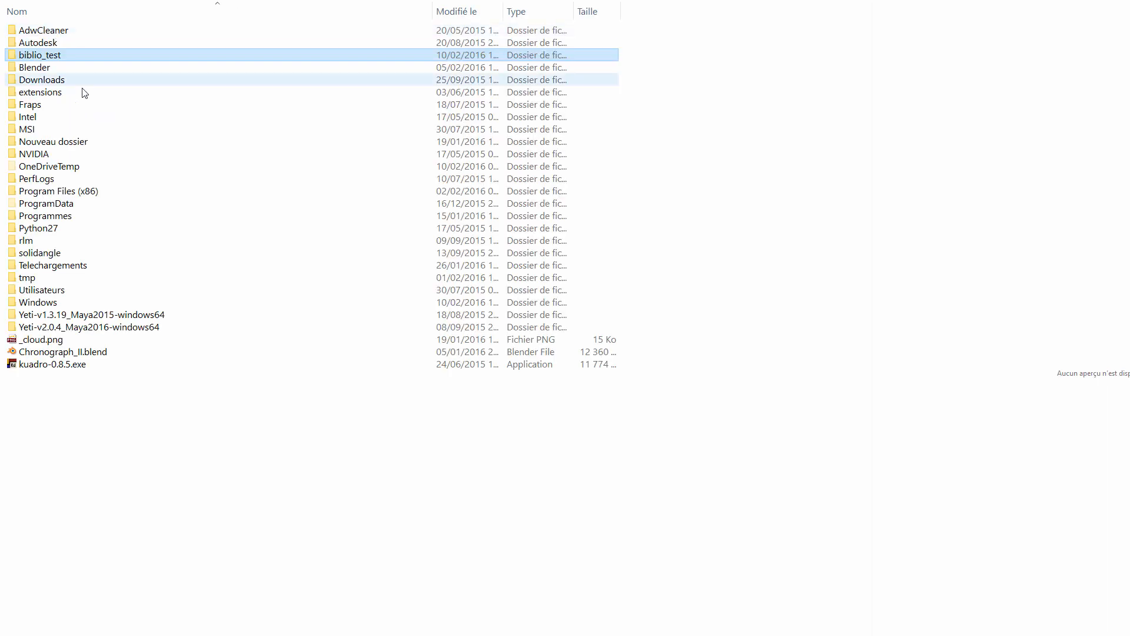
double_click(42, 55)
double_click(38, 32)
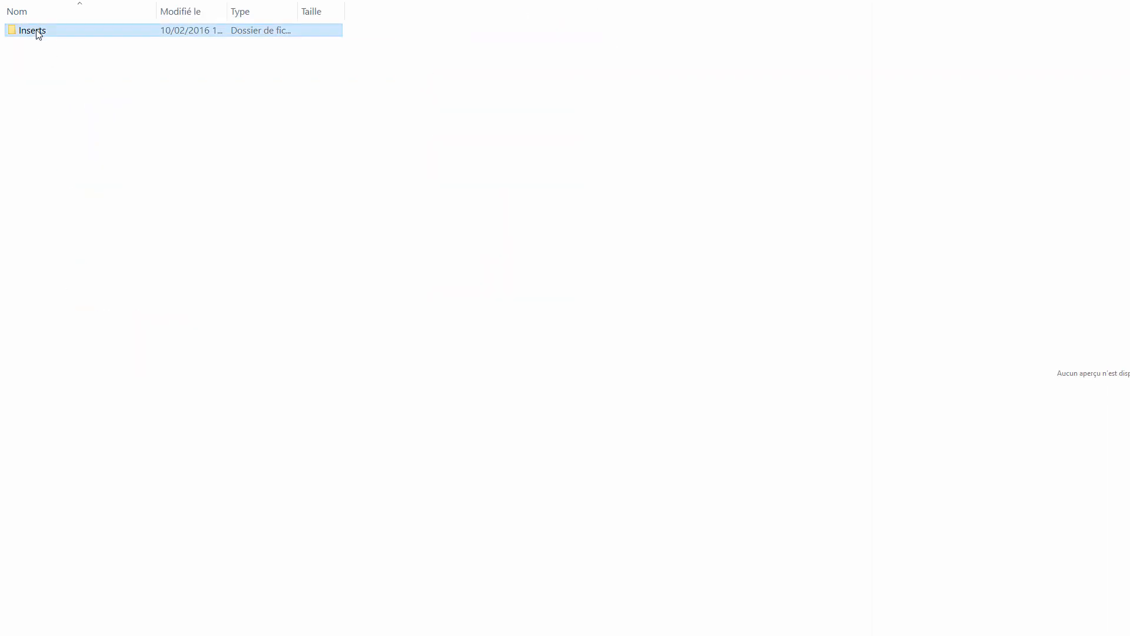
key(alt+Left)
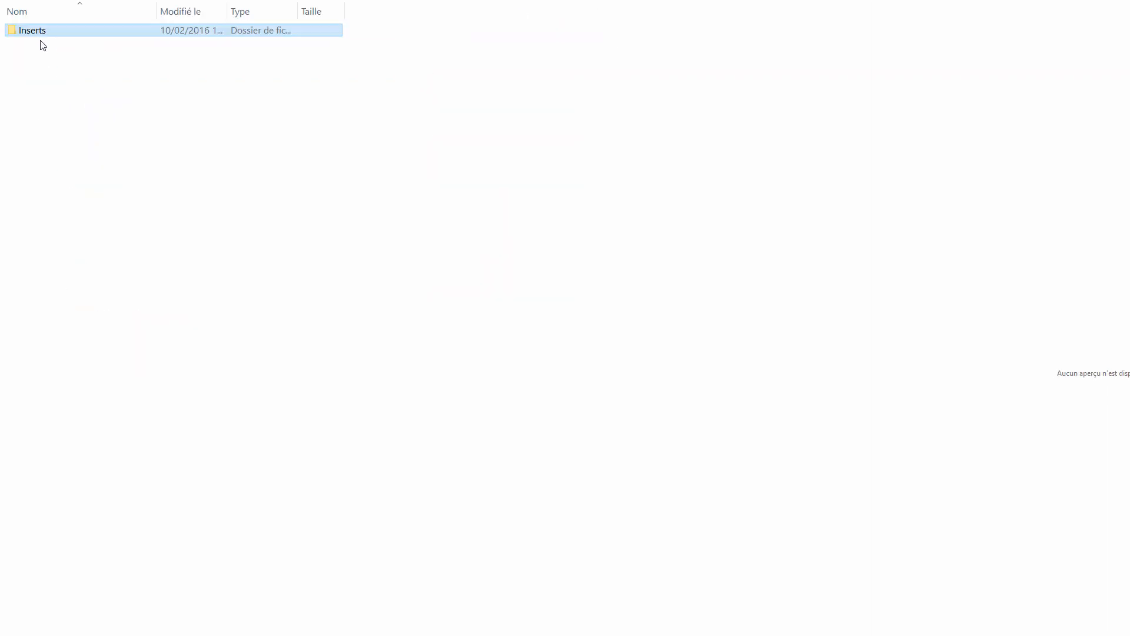